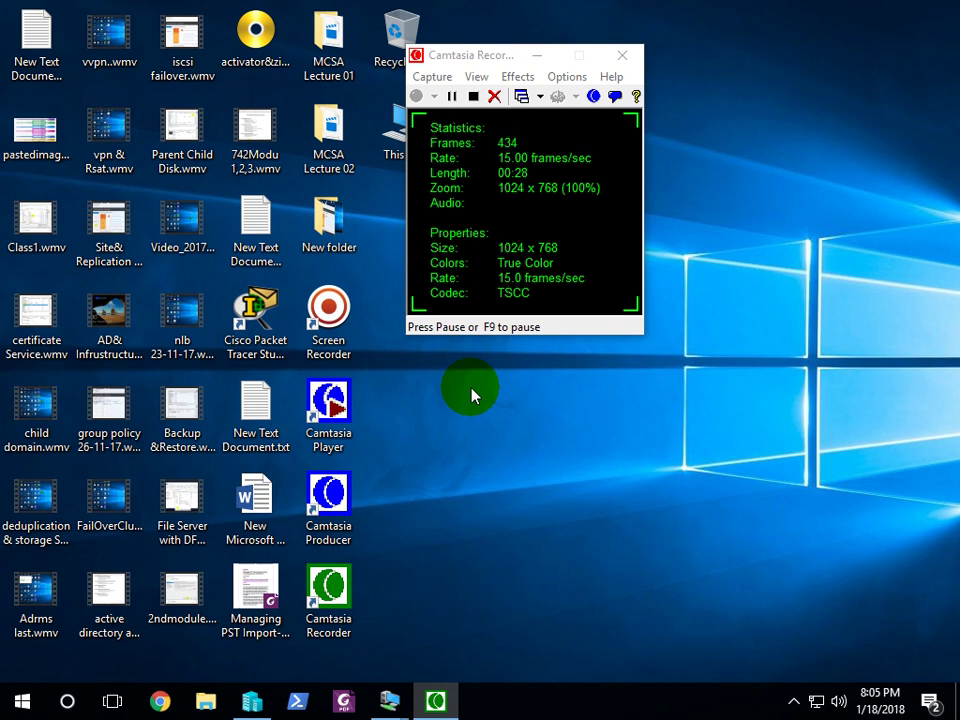
Refresh the host desktop several times from its context menu
left_click(329, 598)
right_click(470, 430)
left_click(510, 481)
right_click(494, 408)
left_click(508, 456)
right_click(498, 440)
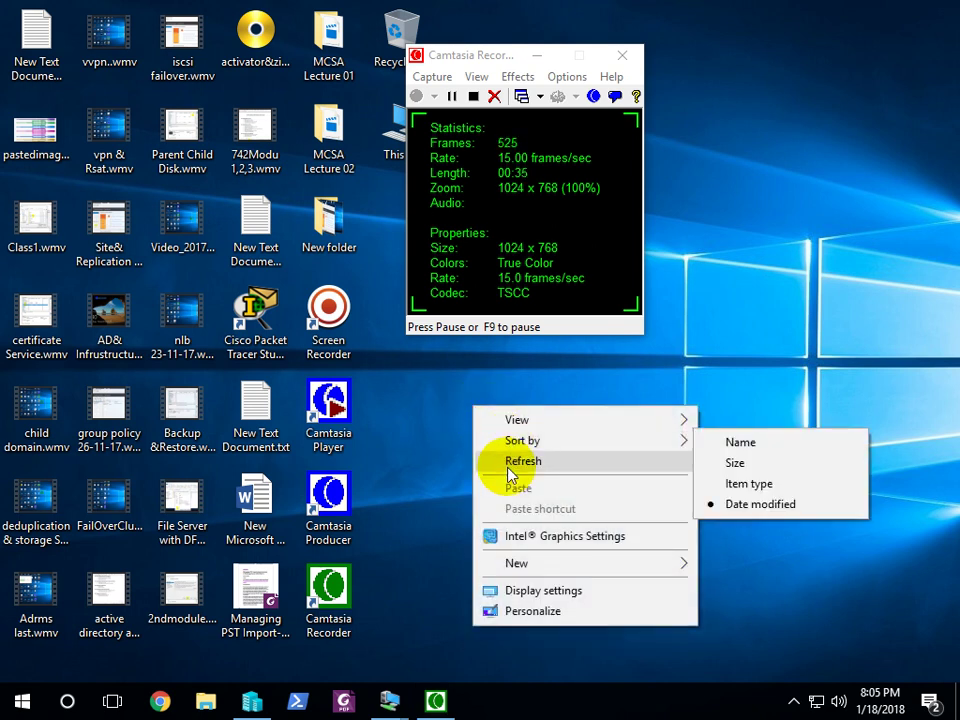
left_click(510, 457)
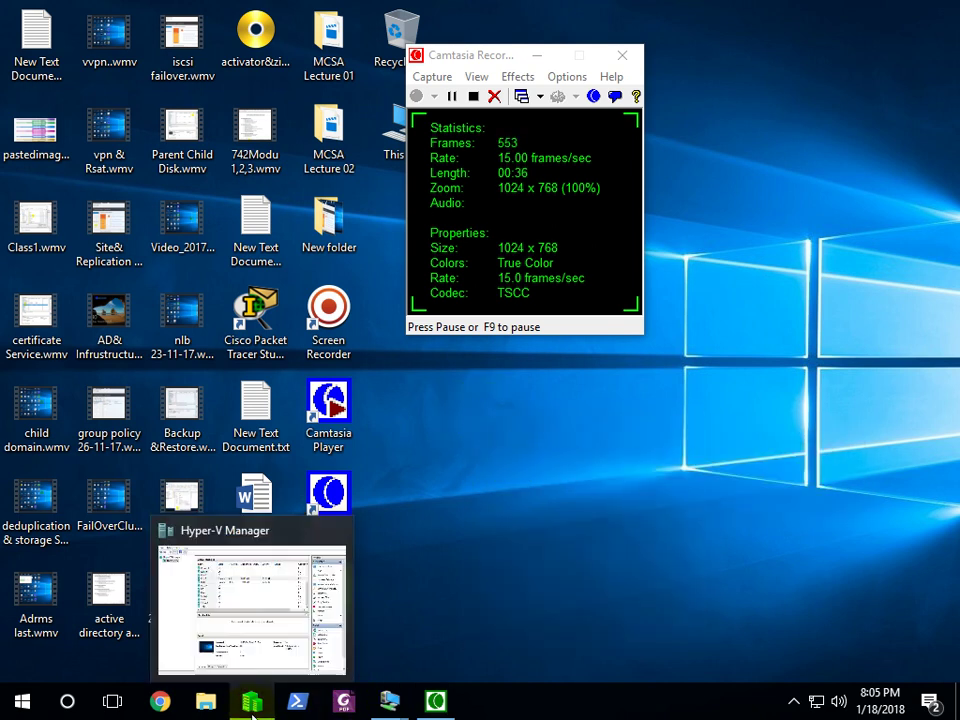
Show the Exch1 VM in Full Screen Mode and bring the Exchange admin center forward
mouse_move(390, 712)
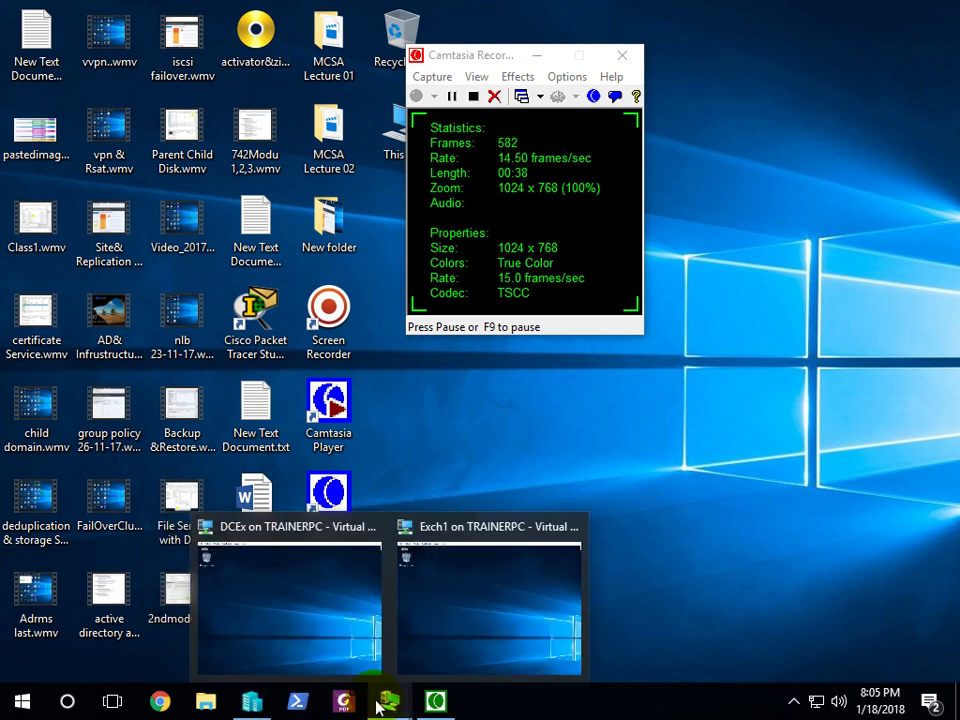
left_click(408, 587)
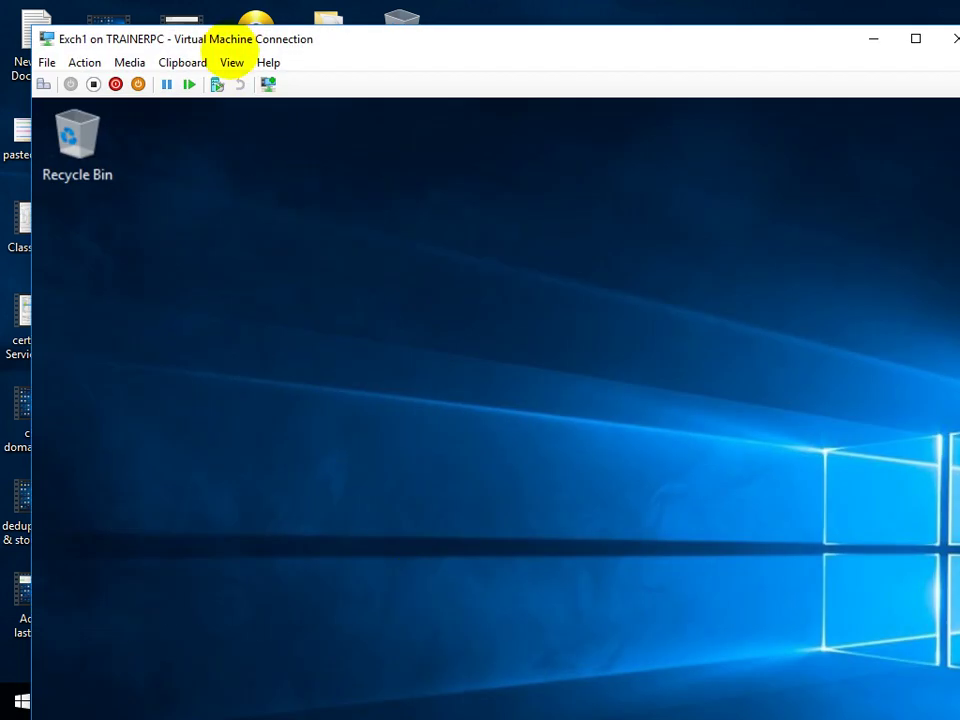
left_click(231, 62)
left_click(252, 84)
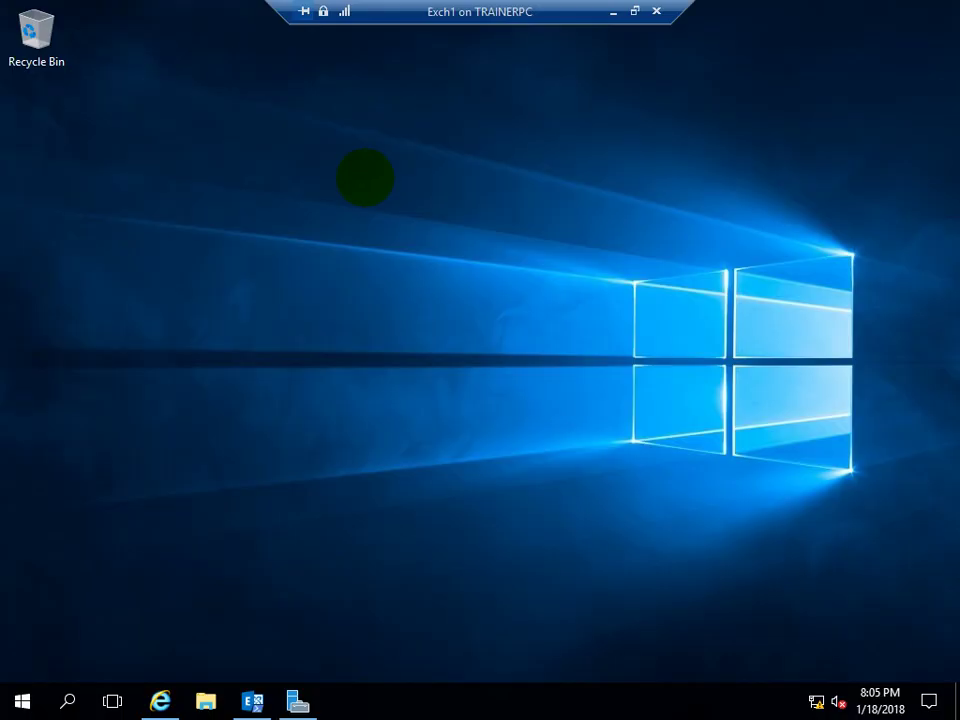
left_click(613, 11)
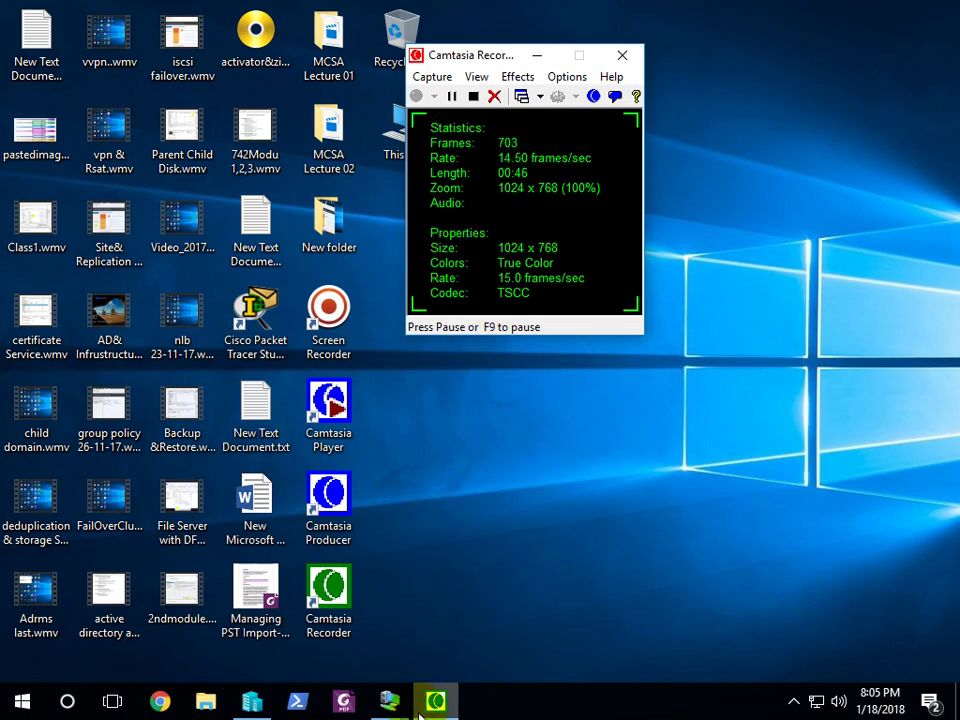
mouse_move(386, 706)
left_click(491, 557)
left_click(229, 60)
left_click(230, 86)
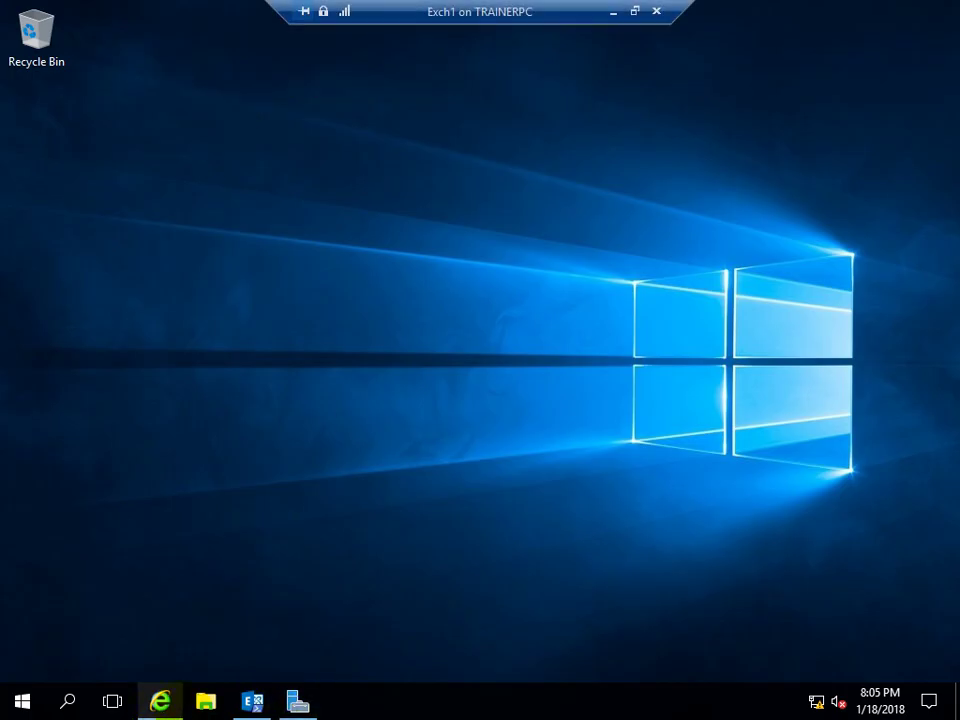
left_click(205, 701)
left_click(160, 701)
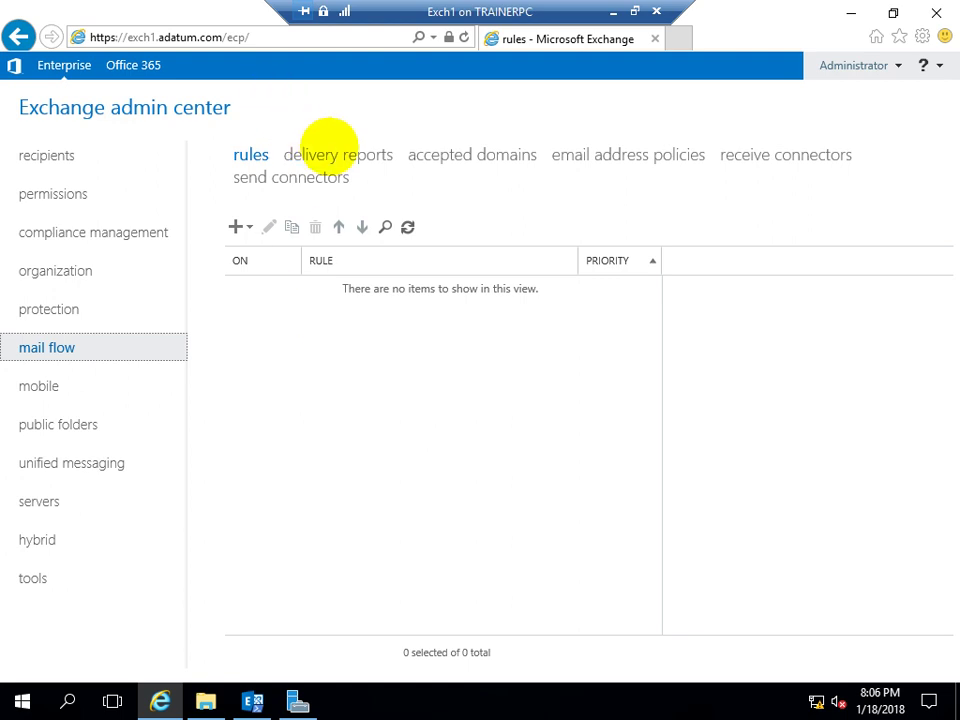
Move between delivery reports and rules in mail flow, ending on delivery reports
left_click(330, 150)
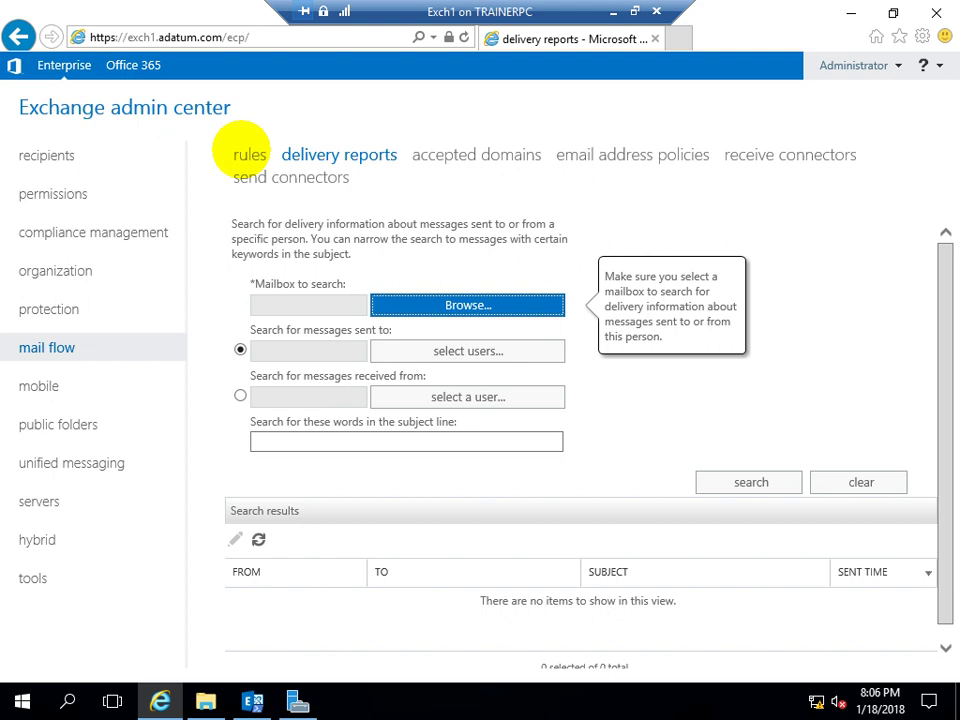
left_click(250, 154)
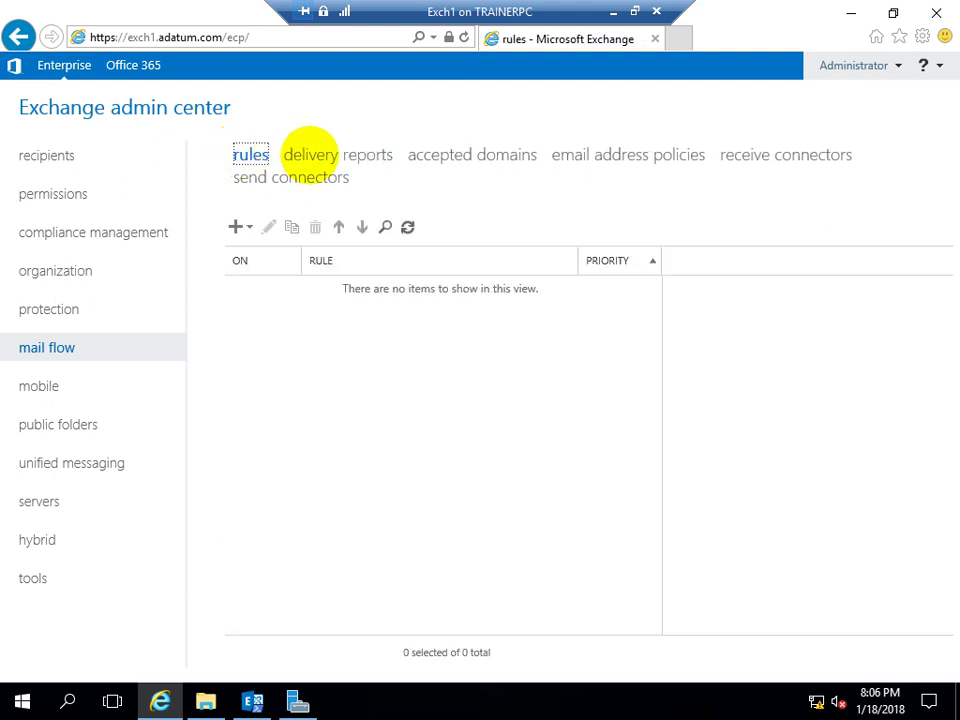
left_click(309, 150)
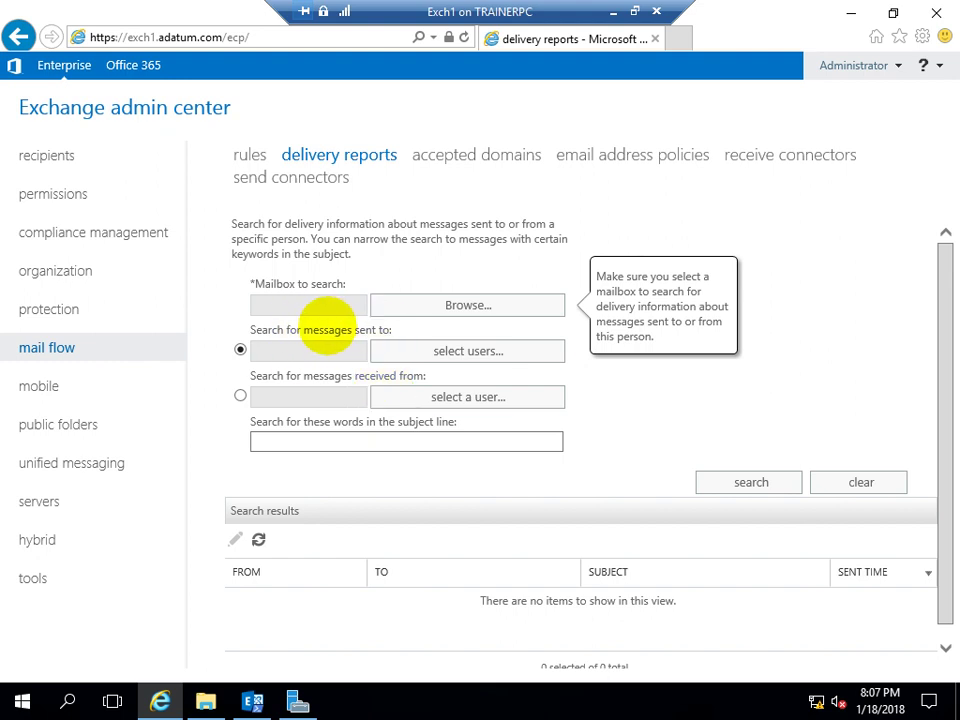
left_click(280, 304)
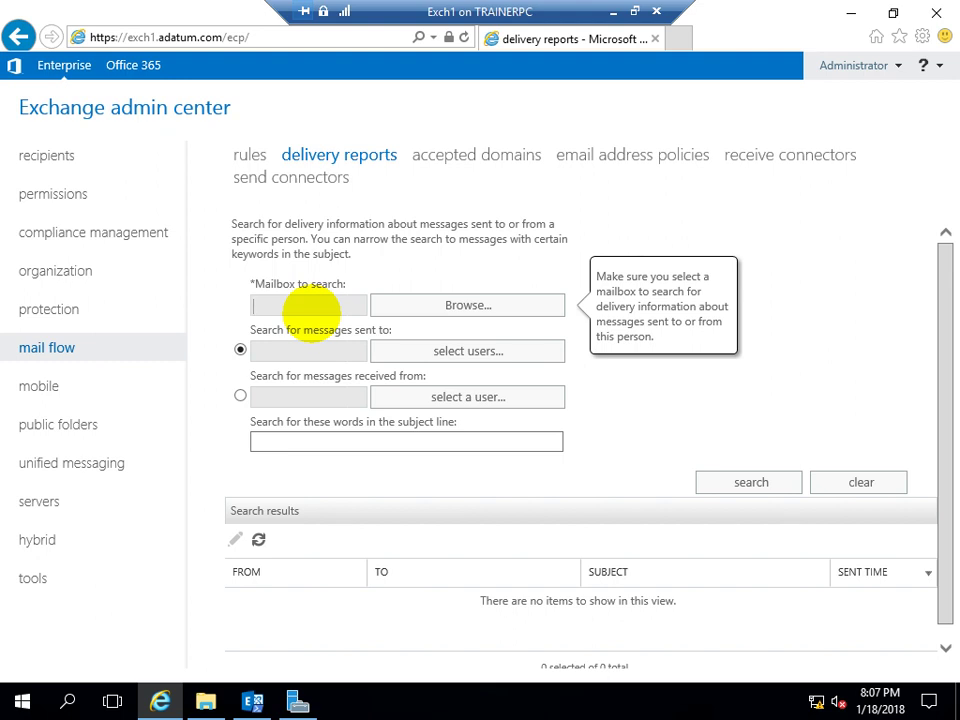
left_click(413, 310)
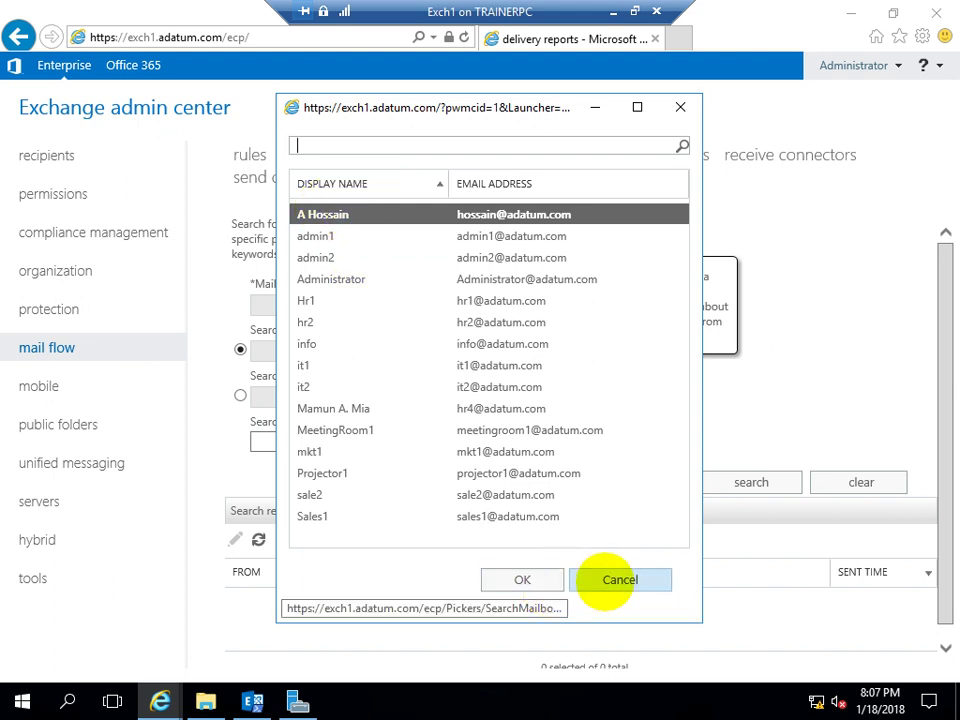
left_click(608, 579)
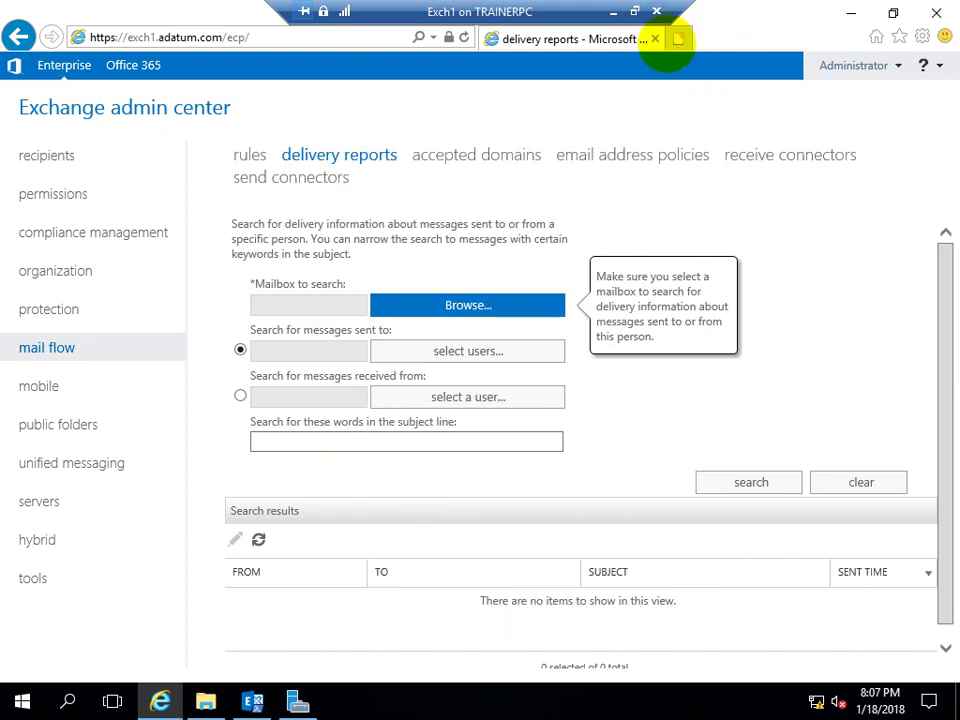
left_click(672, 39)
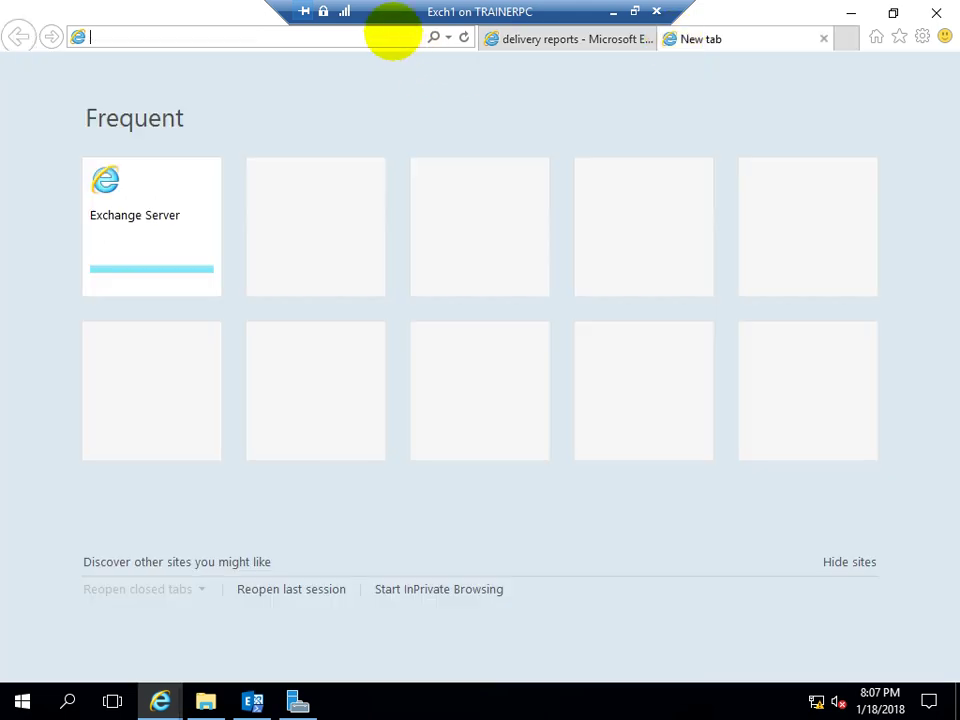
left_click(446, 38)
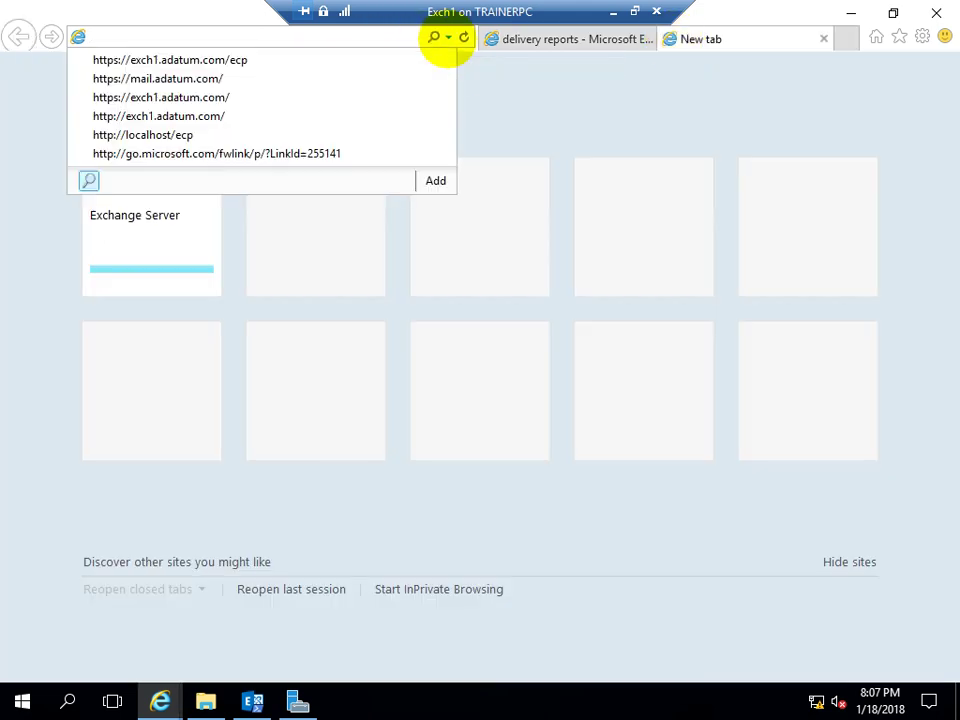
left_click(225, 79)
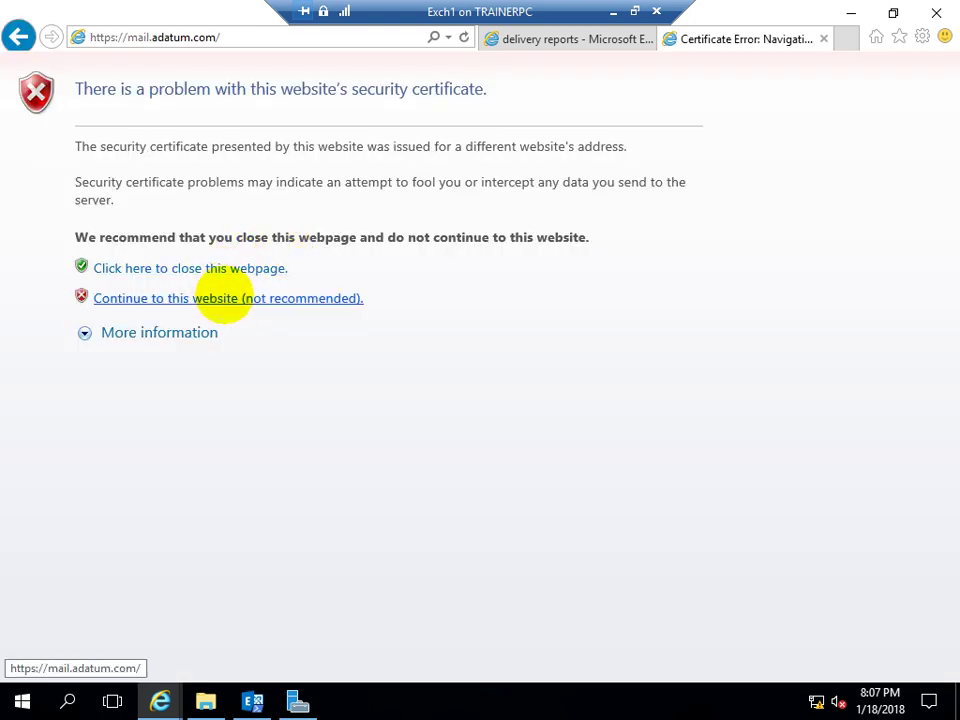
left_click(225, 297)
Sign in to Outlook on the web with the administrator account and its password
left_click(463, 338)
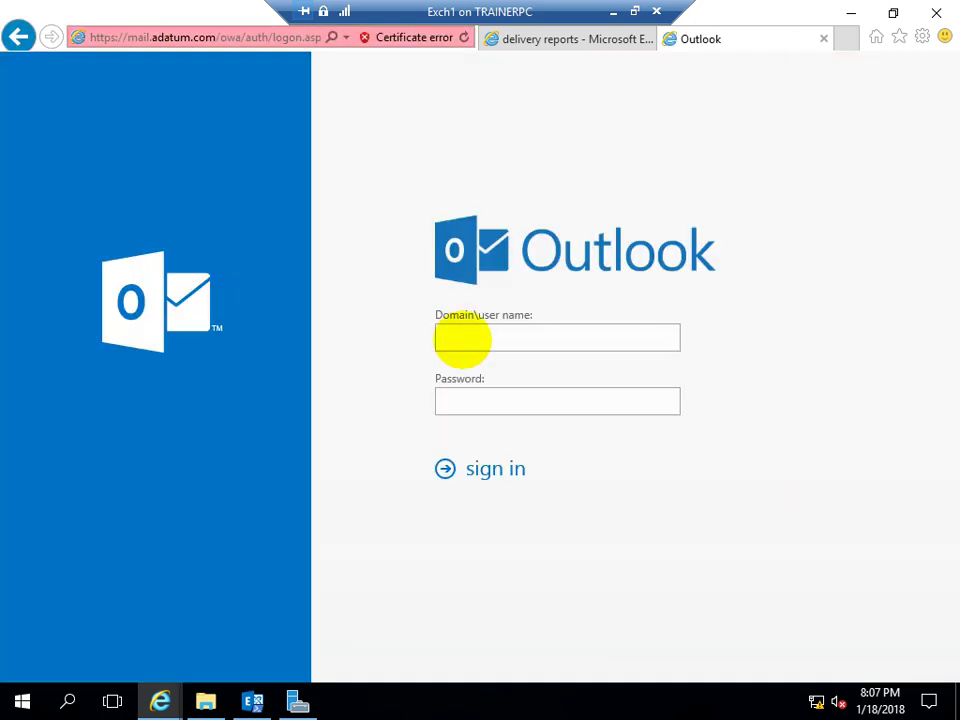
type("administrator")
key("Tab")
left_click(546, 337)
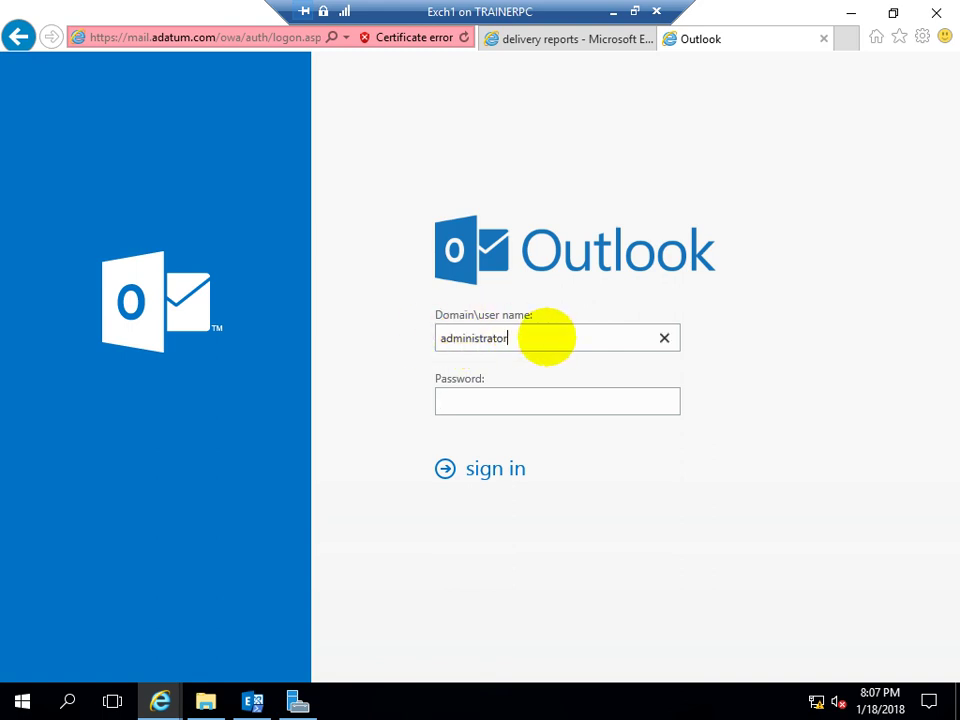
type("@adatum.com")
key("Tab")
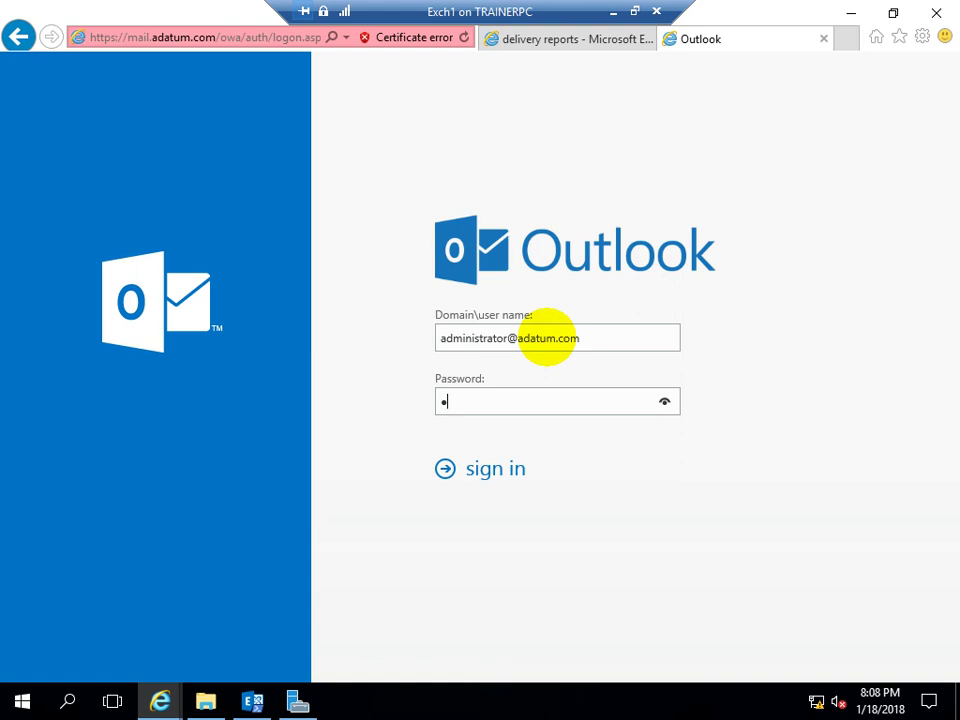
type("Pa55w.rd")
key("Return")
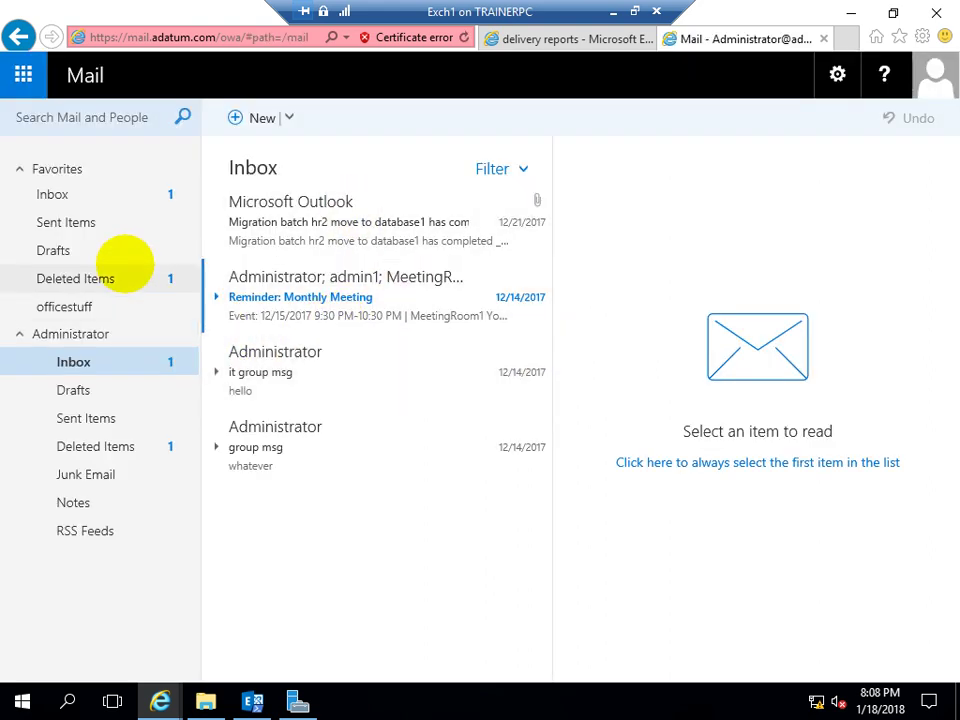
left_click(116, 200)
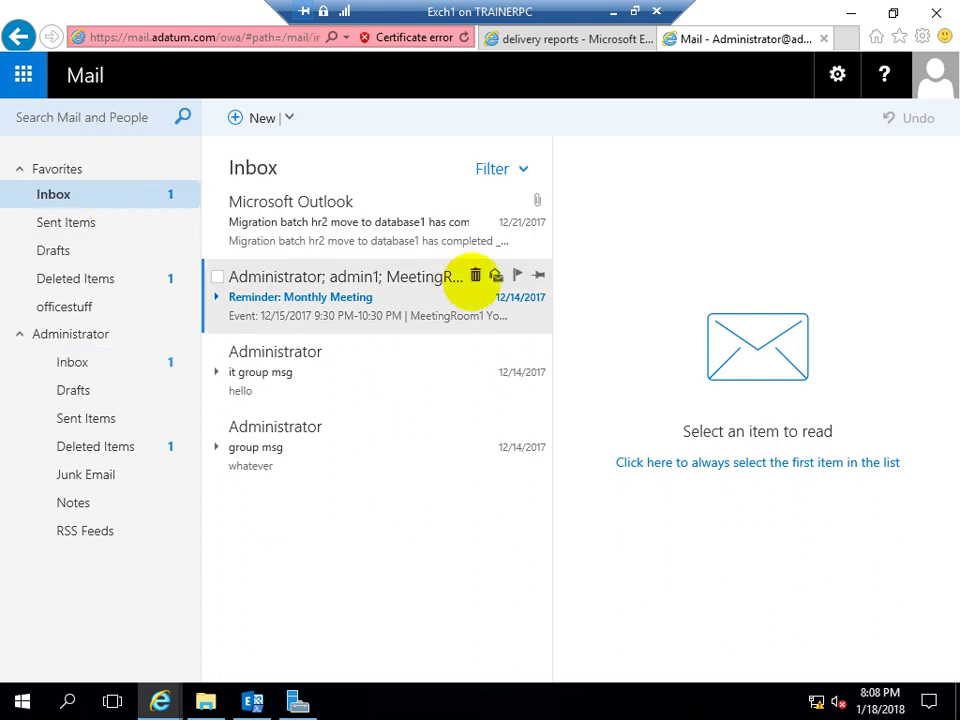
left_click(342, 317)
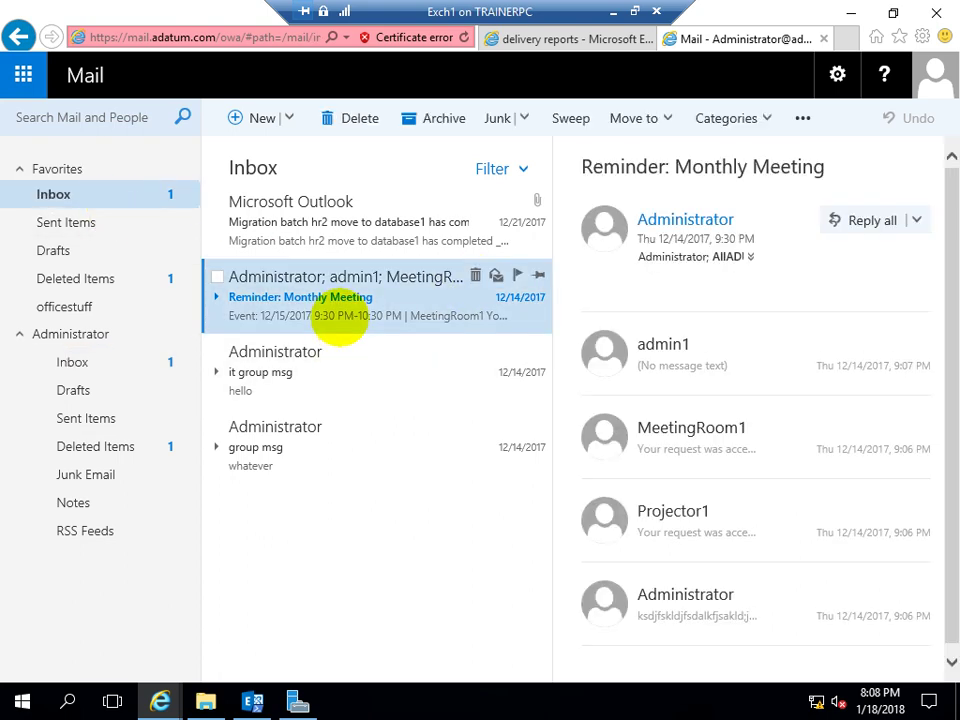
left_click(338, 360)
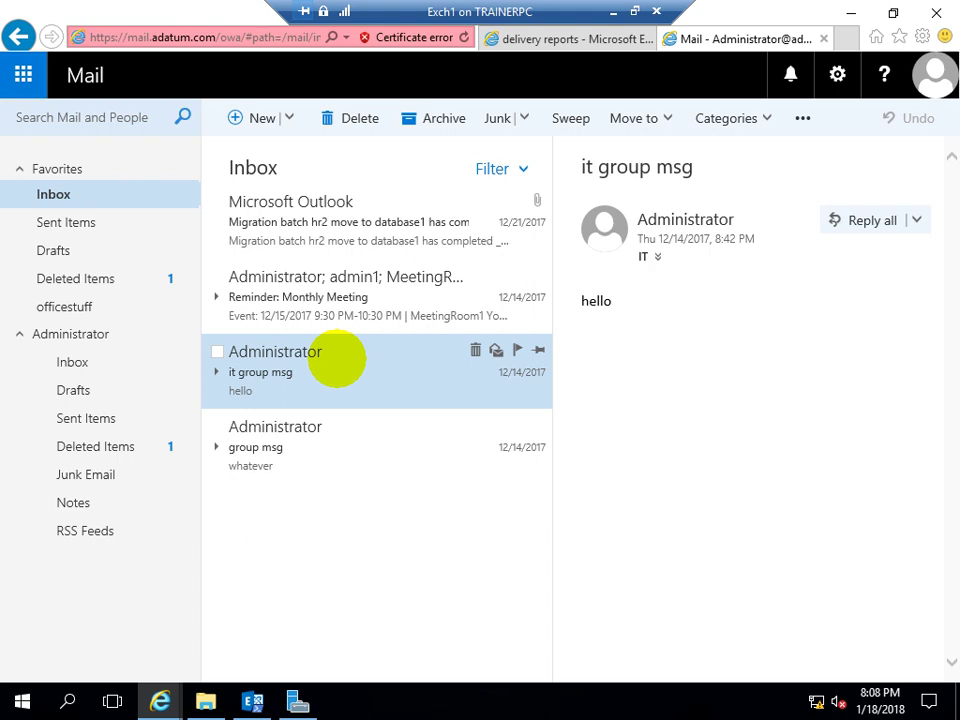
left_click(366, 201)
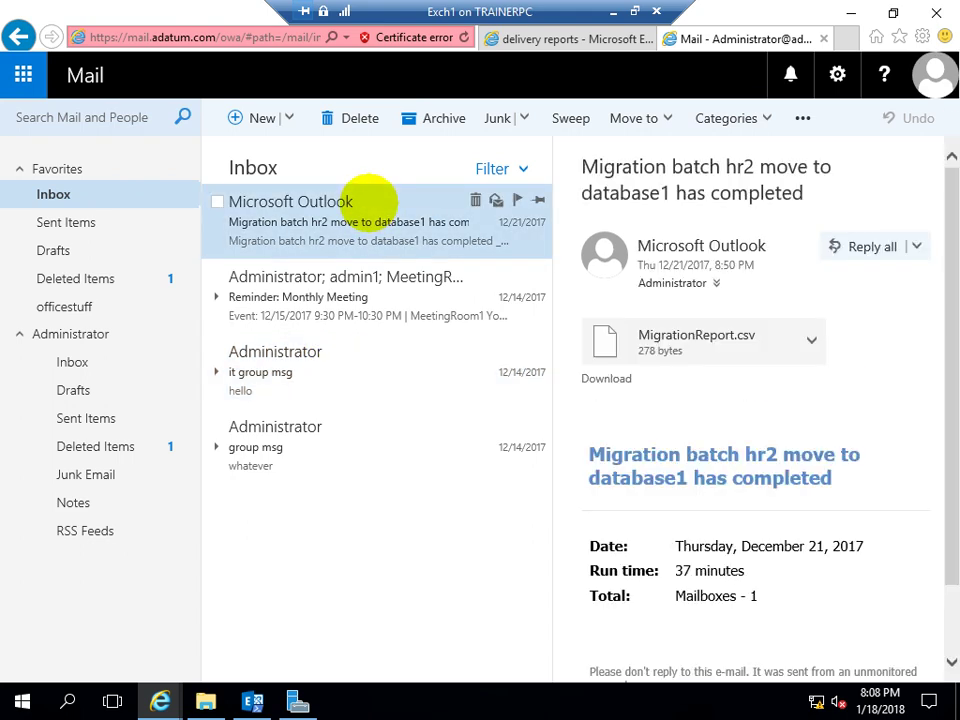
left_click(306, 447)
left_click(314, 372)
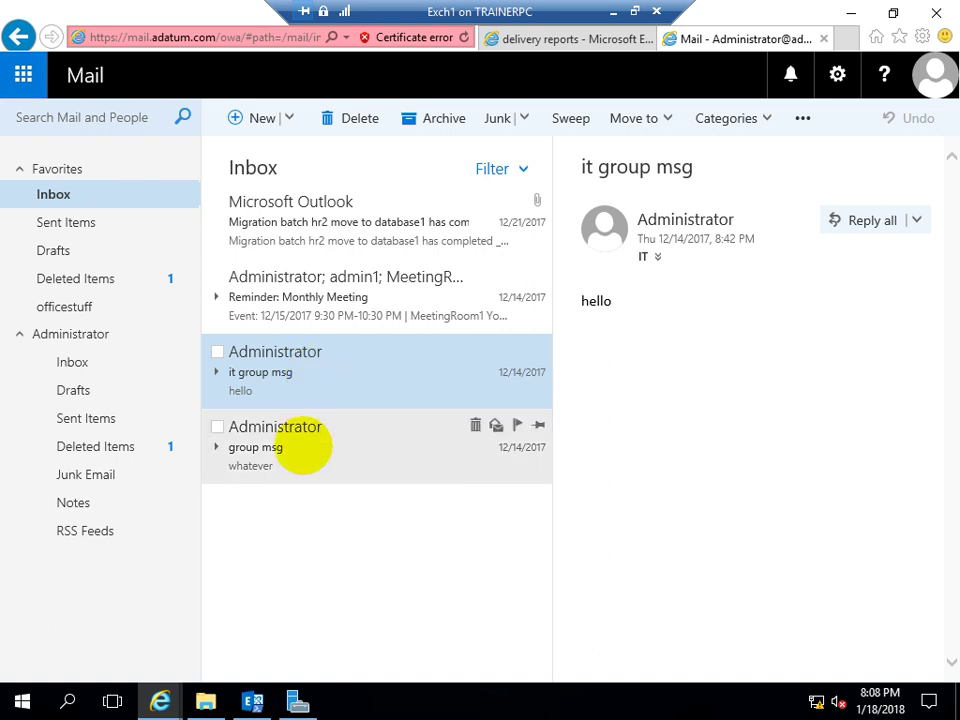
left_click(306, 446)
left_click(318, 382)
left_click(338, 312)
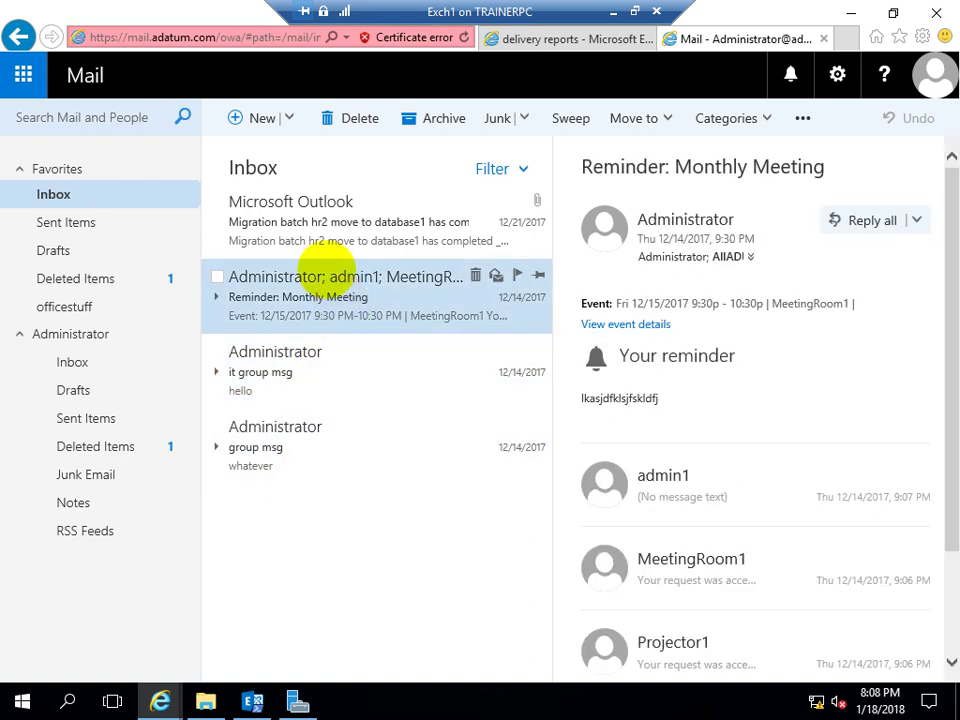
left_click(332, 225)
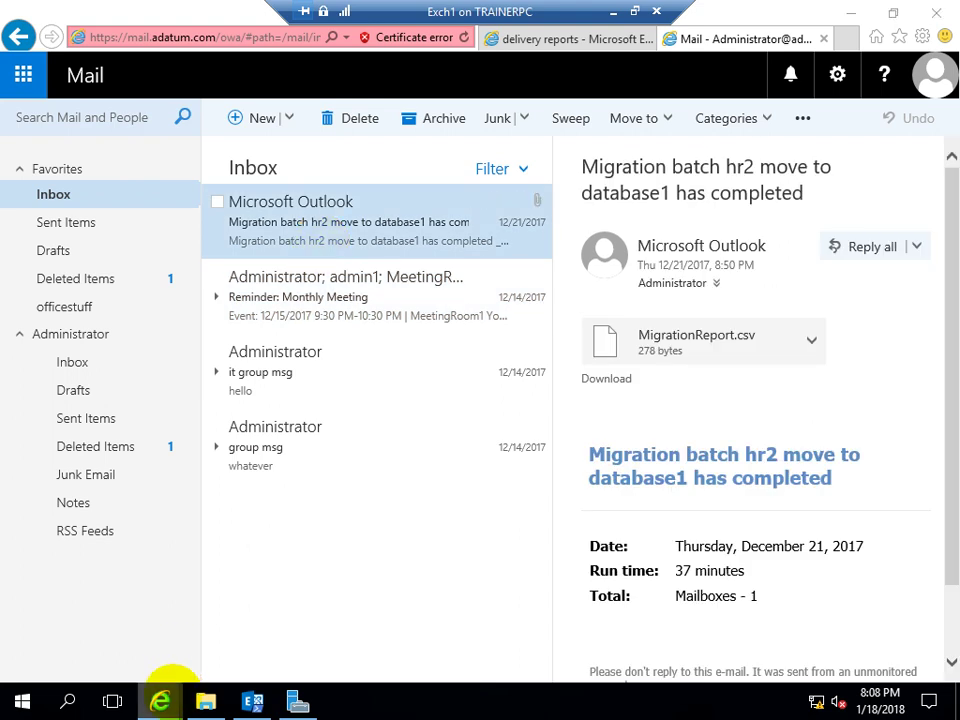
right_click(168, 696)
Start an InPrivate window and enter the mail.adatum.com address
left_click(135, 495)
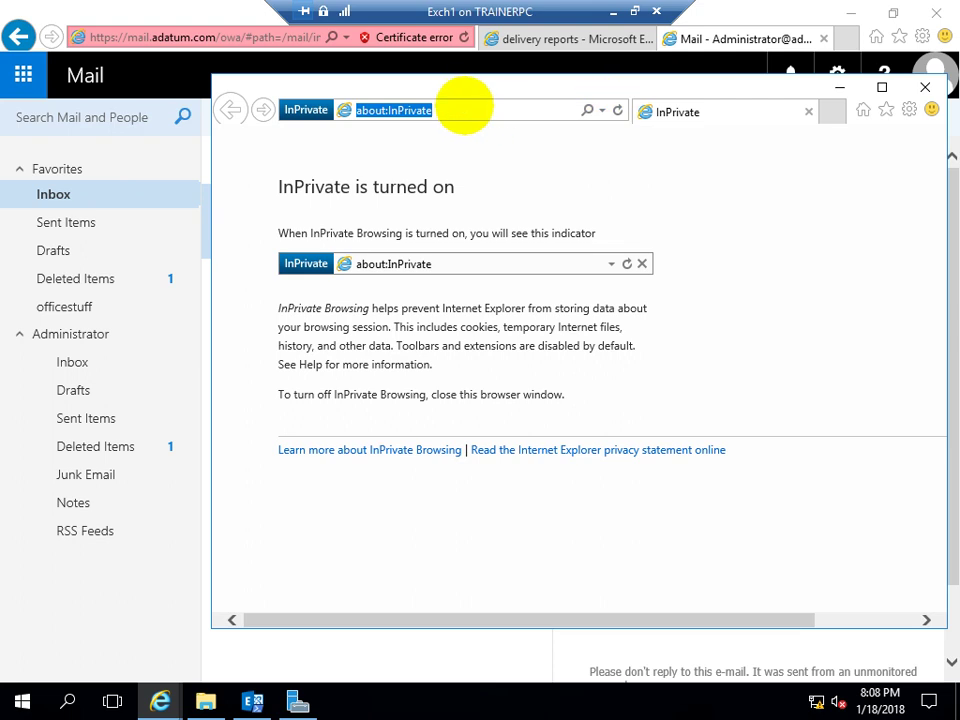
type("mai")
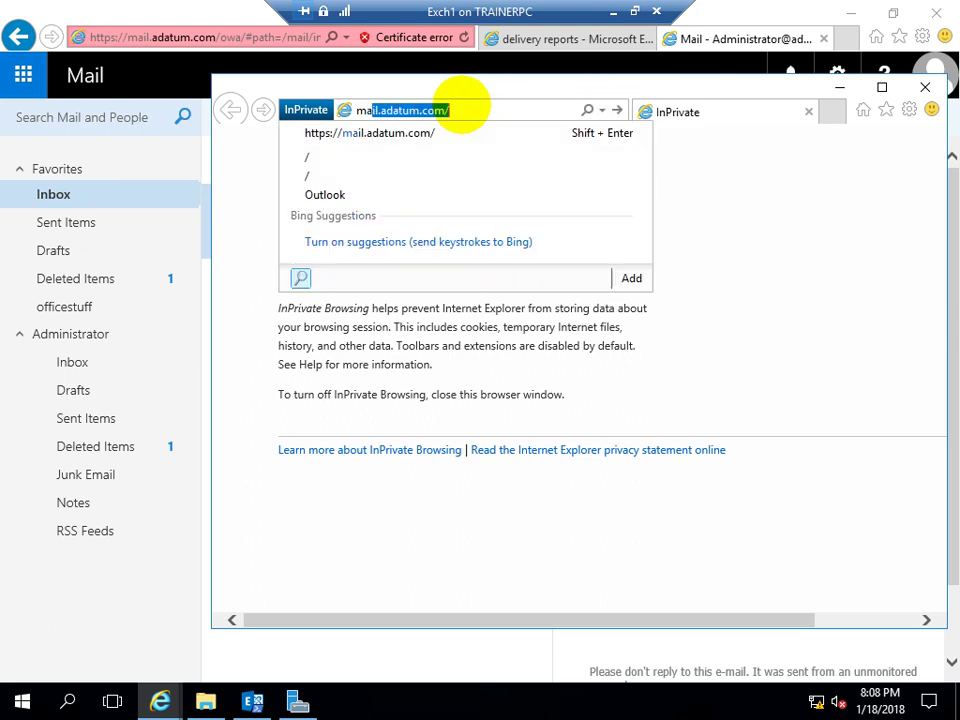
type("\\")
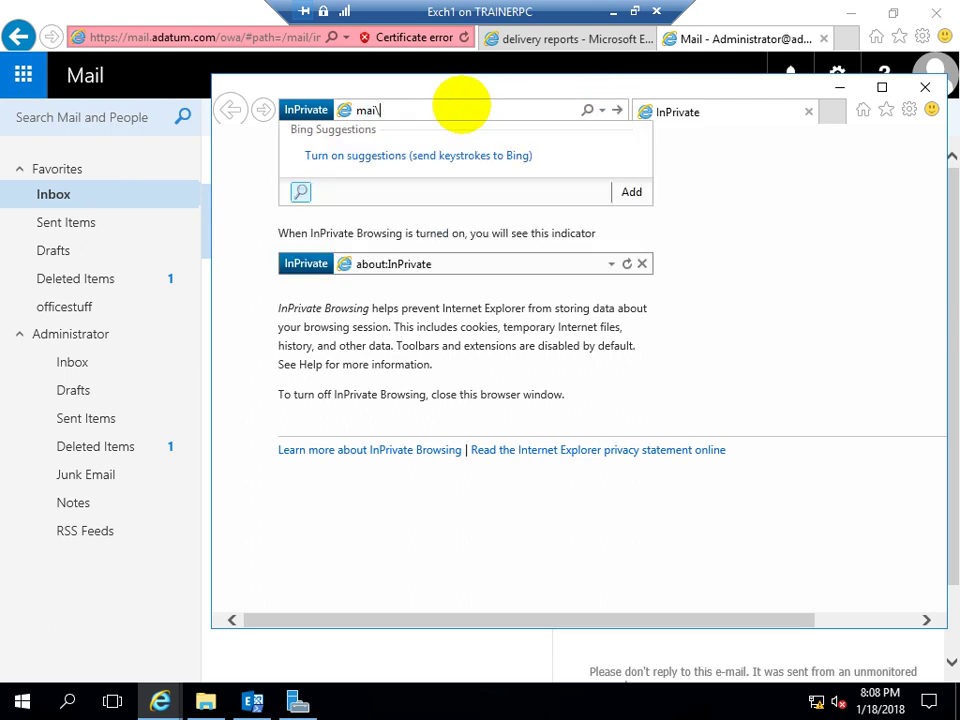
key("BackSpace")
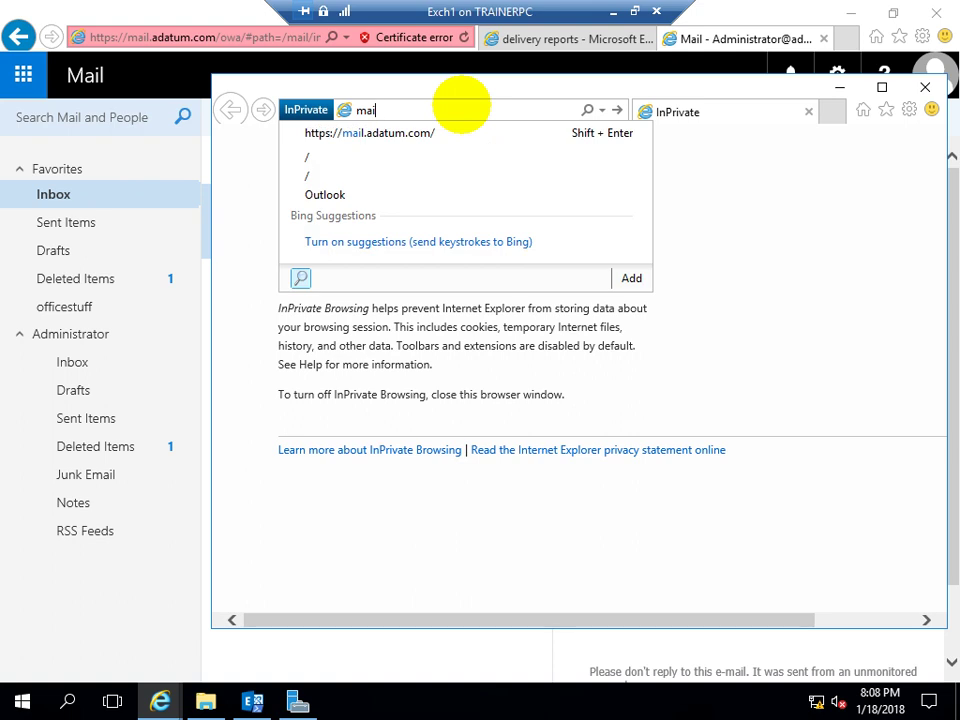
key("Down")
Load mail.adatum.com in the private window and continue past the certificate warning
key("Return")
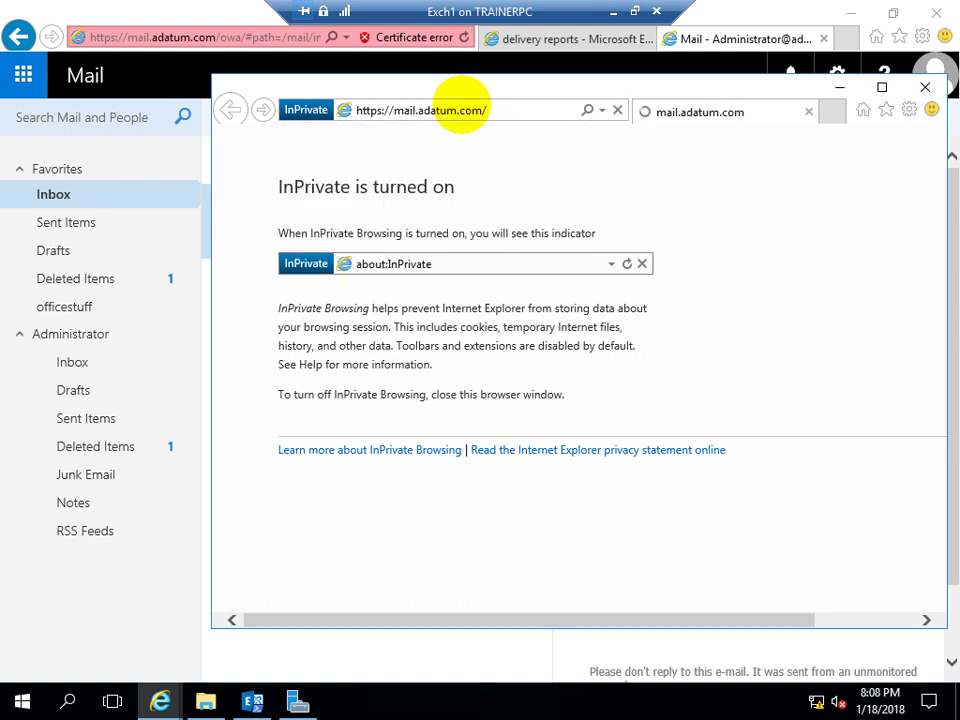
left_click_drag(520, 90, 424, 92)
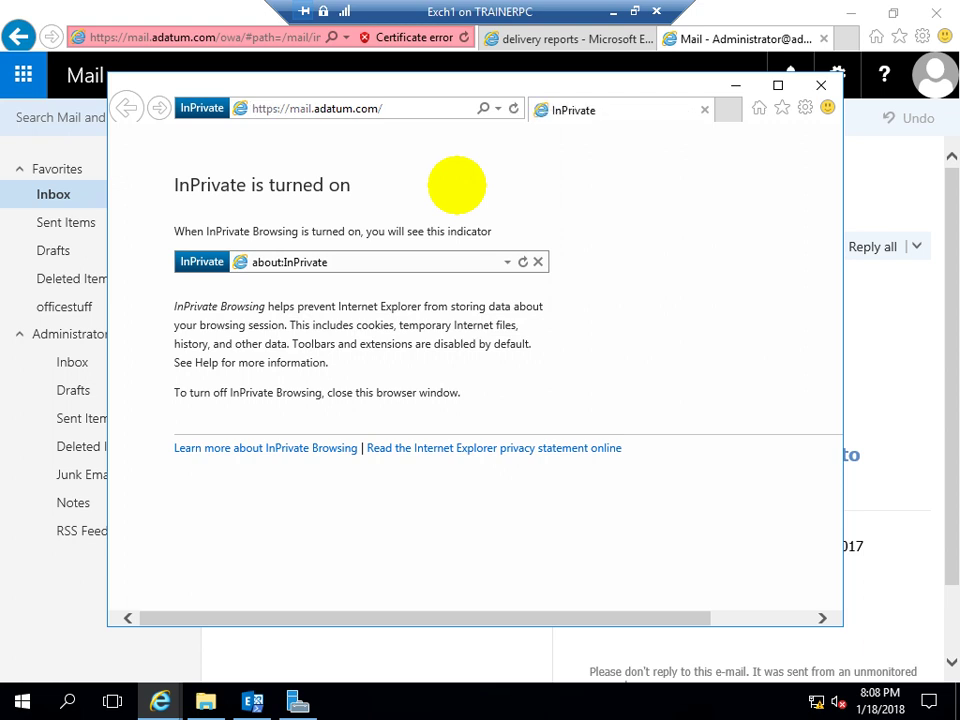
left_click(285, 370)
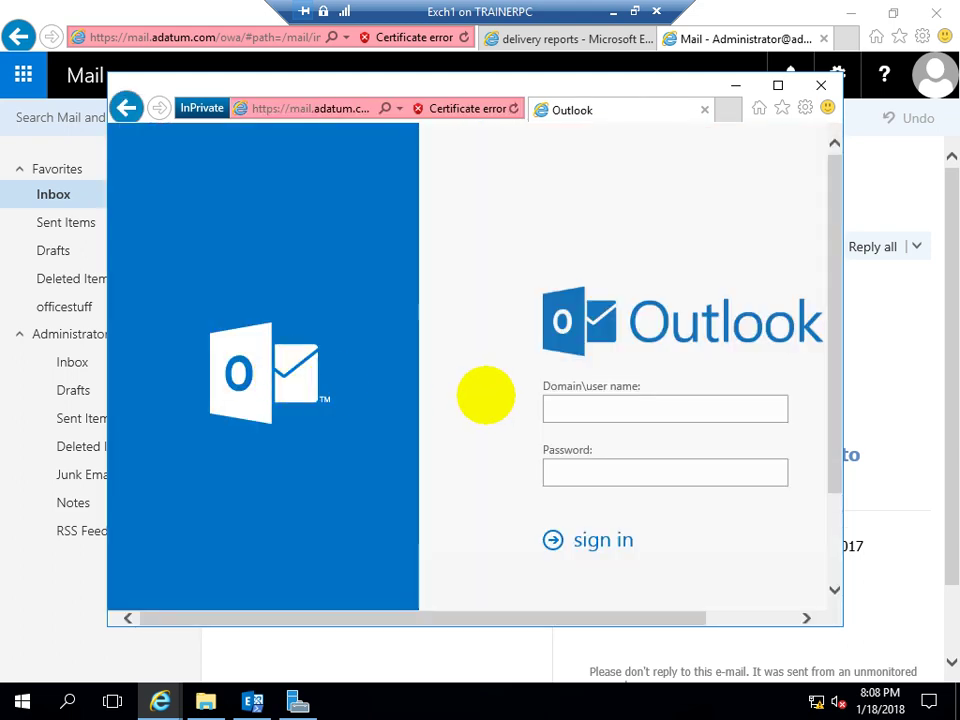
Sign in with the IT user's domain account and password
left_click(560, 407)
type("adat")
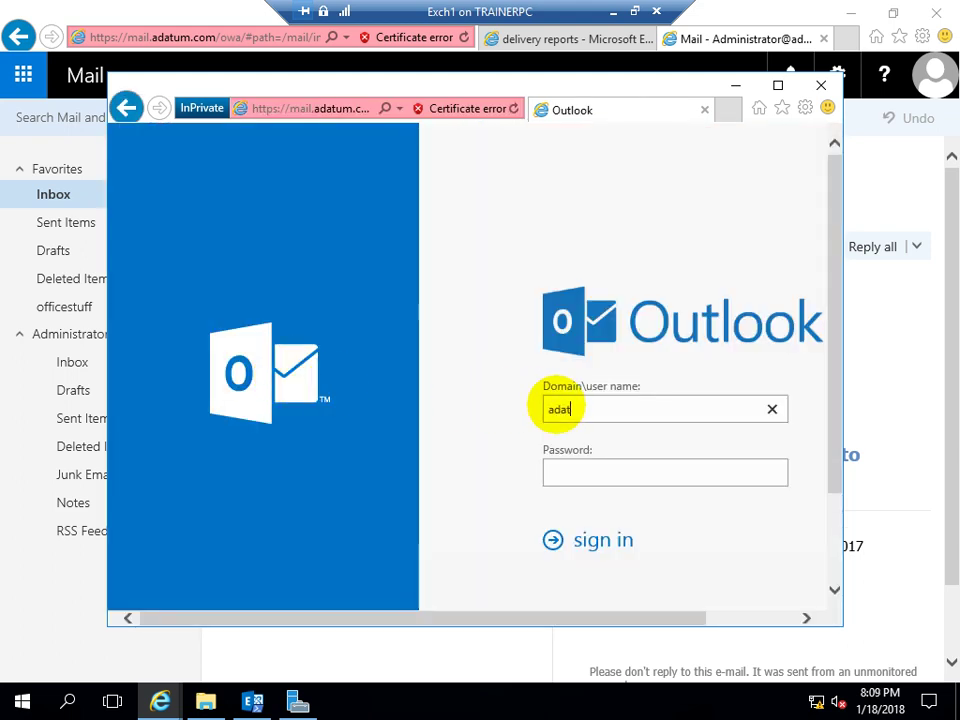
type("um\\it1")
key("Tab")
type("Pa55w.rd")
key("Return")
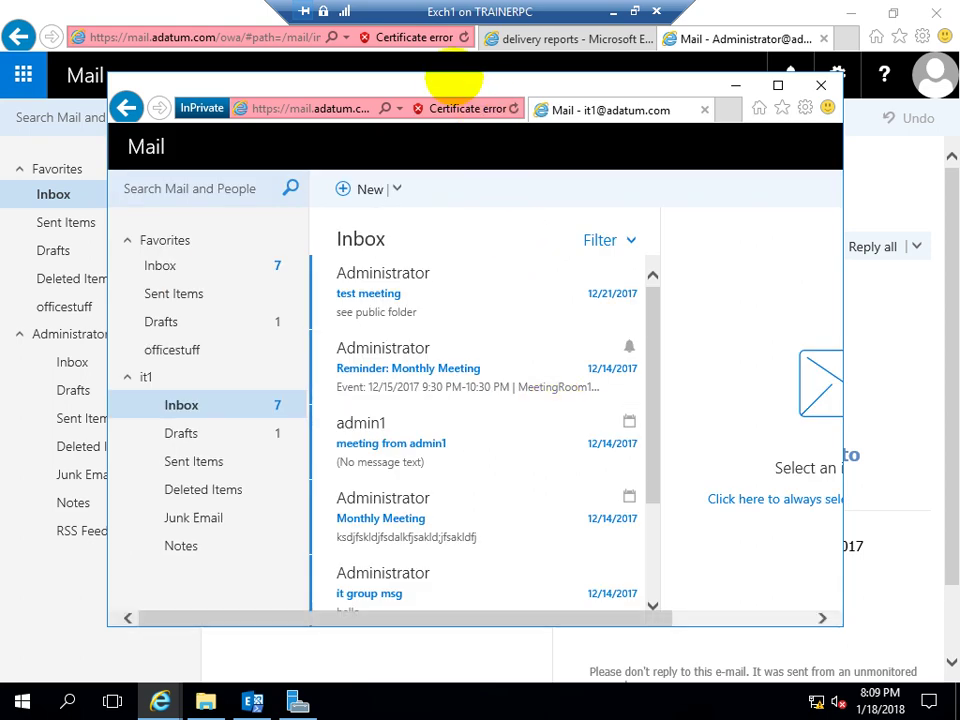
Maximize the private mail window and show the it1 Inbox
double_click(450, 81)
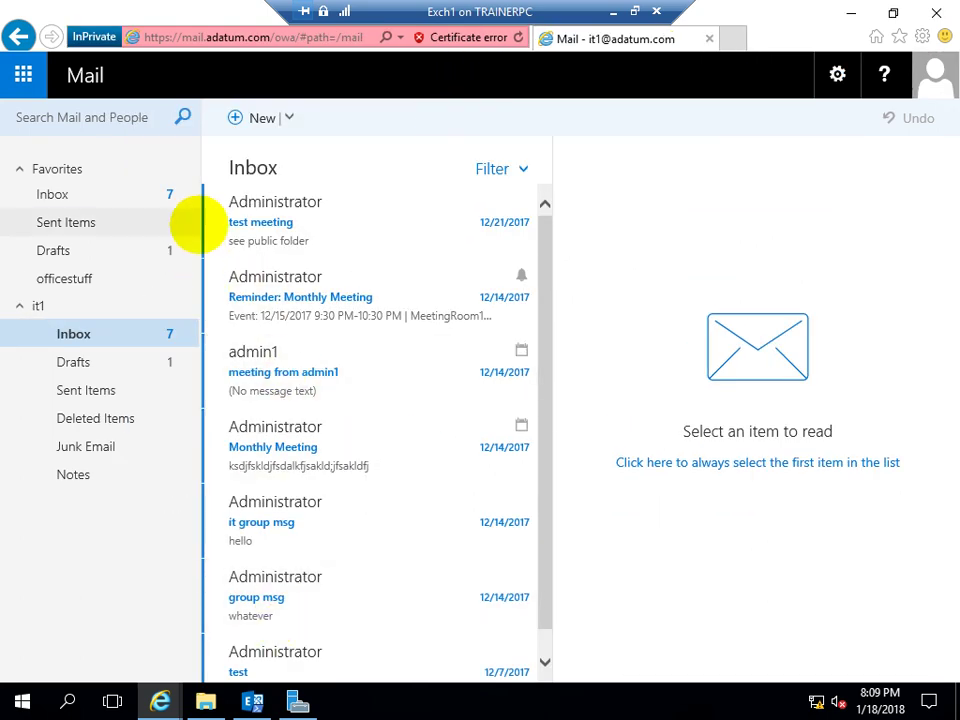
left_click(133, 198)
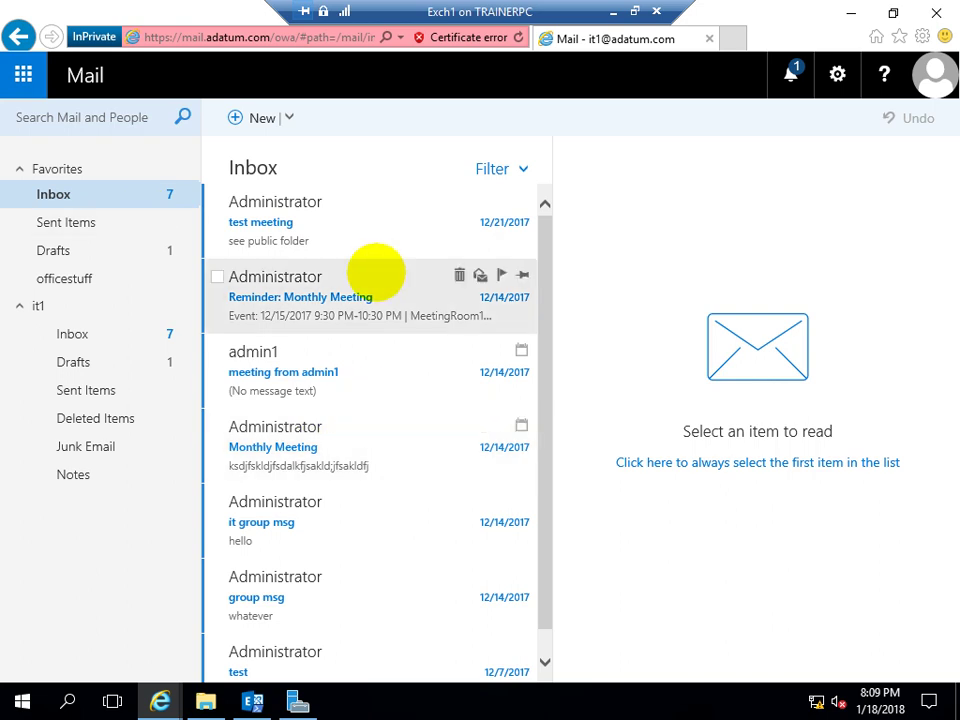
scroll(375, 320, "down", 1)
scroll(303, 550, "up", 1)
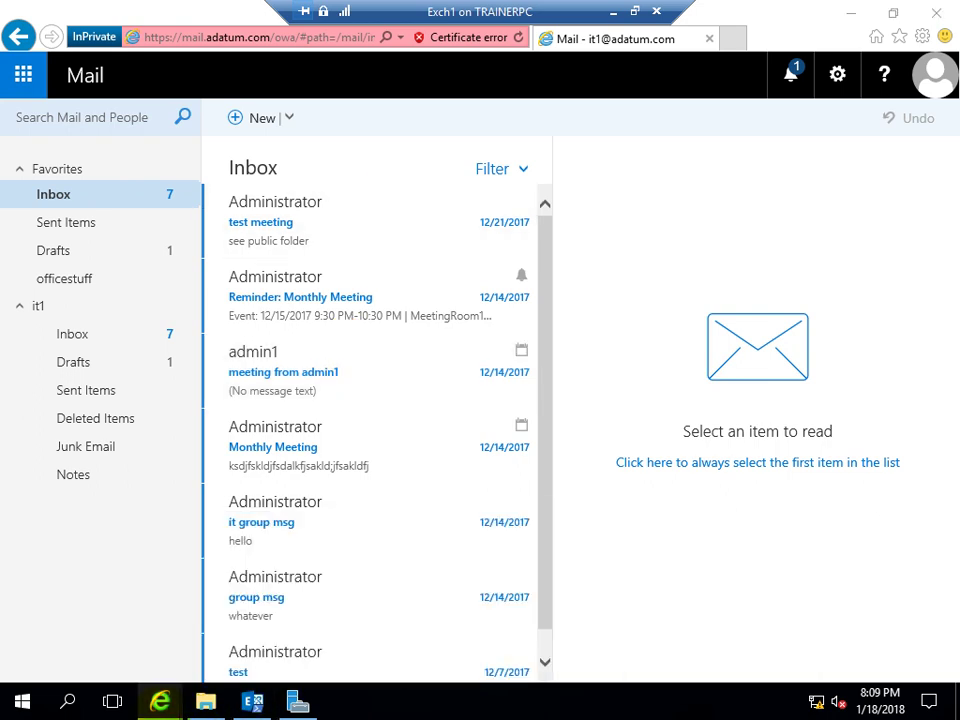
left_click(160, 701)
In the Exchange admin center delivery reports, select the it1 mailbox to search
left_click(122, 621)
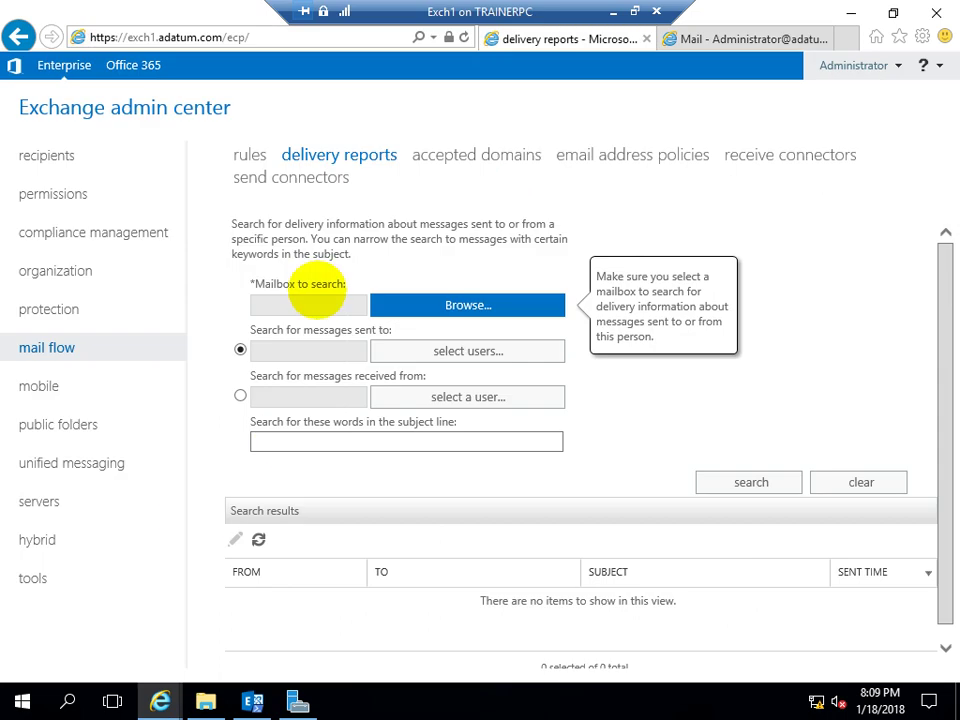
left_click(413, 307)
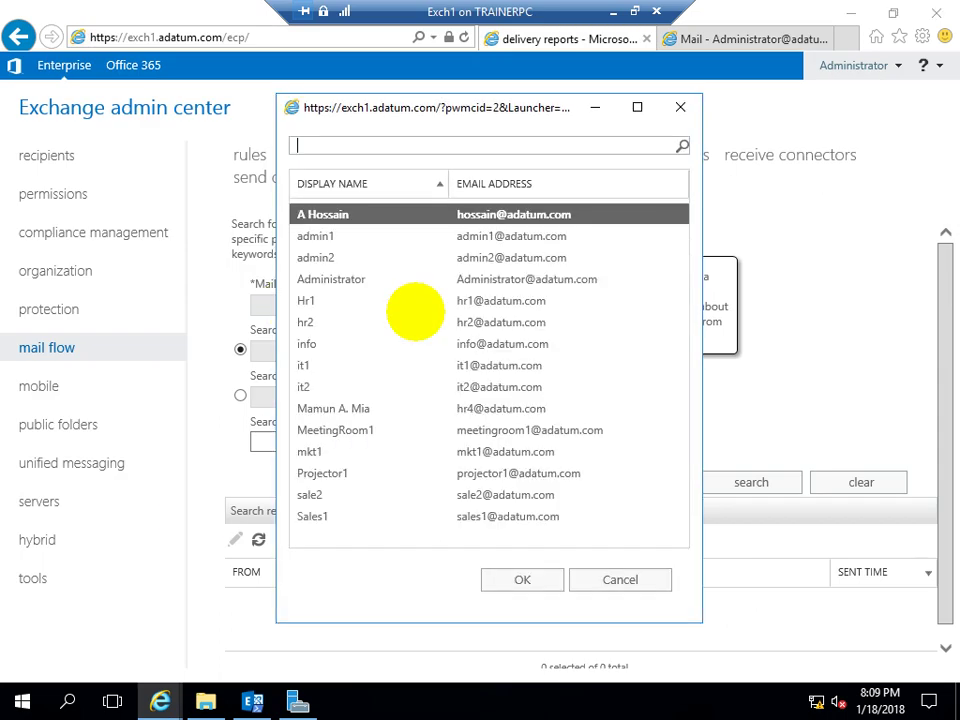
left_click(318, 365)
left_click(512, 576)
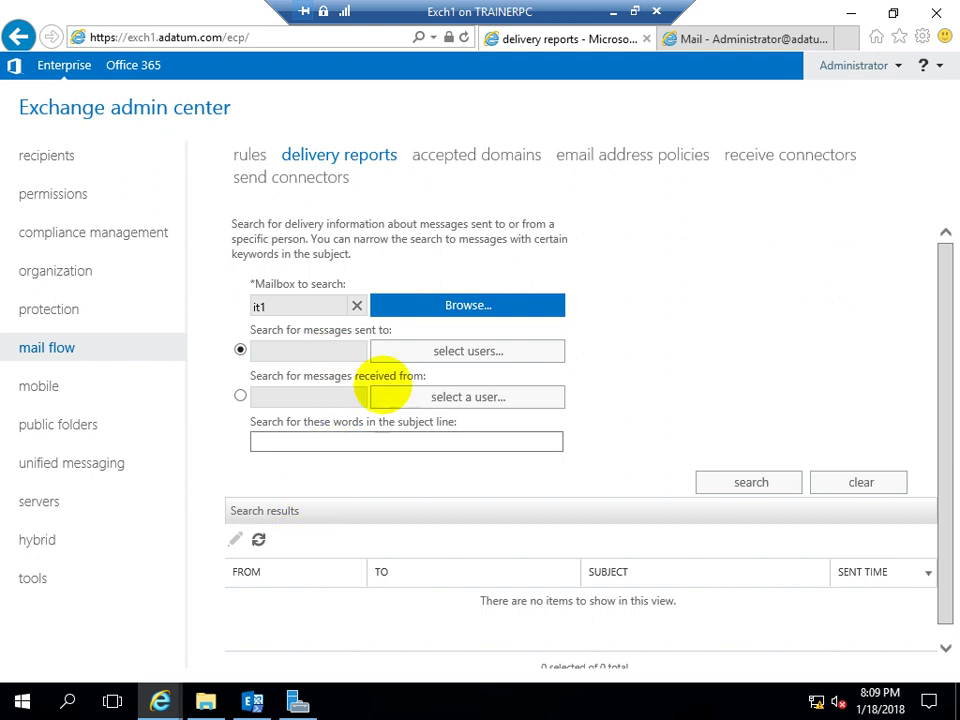
Add Administrator as the recipient to search for
left_click(414, 349)
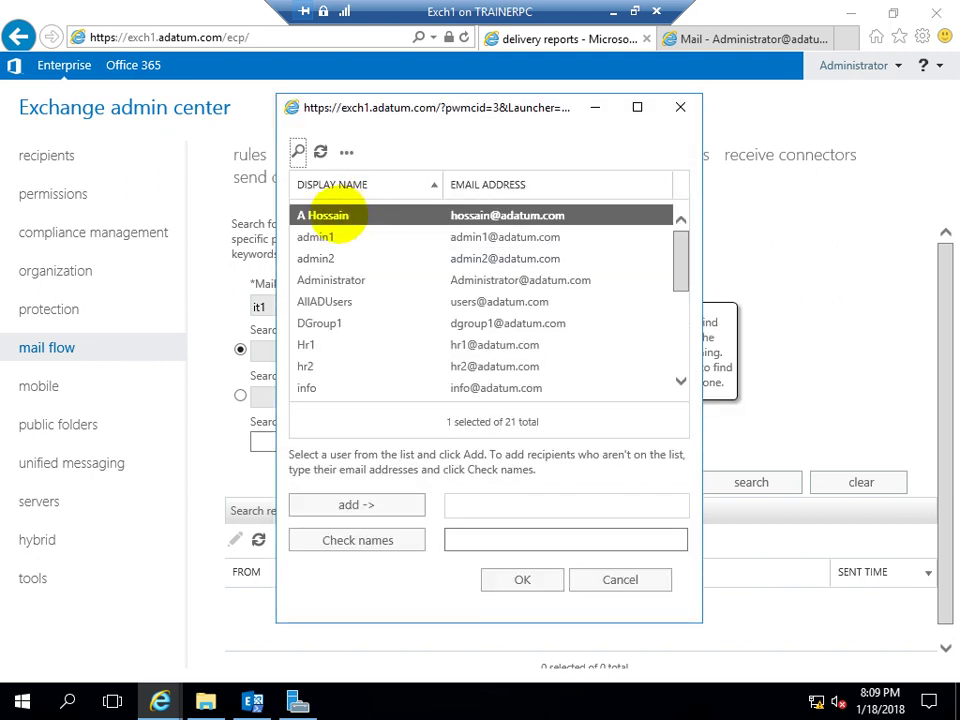
left_click(325, 276)
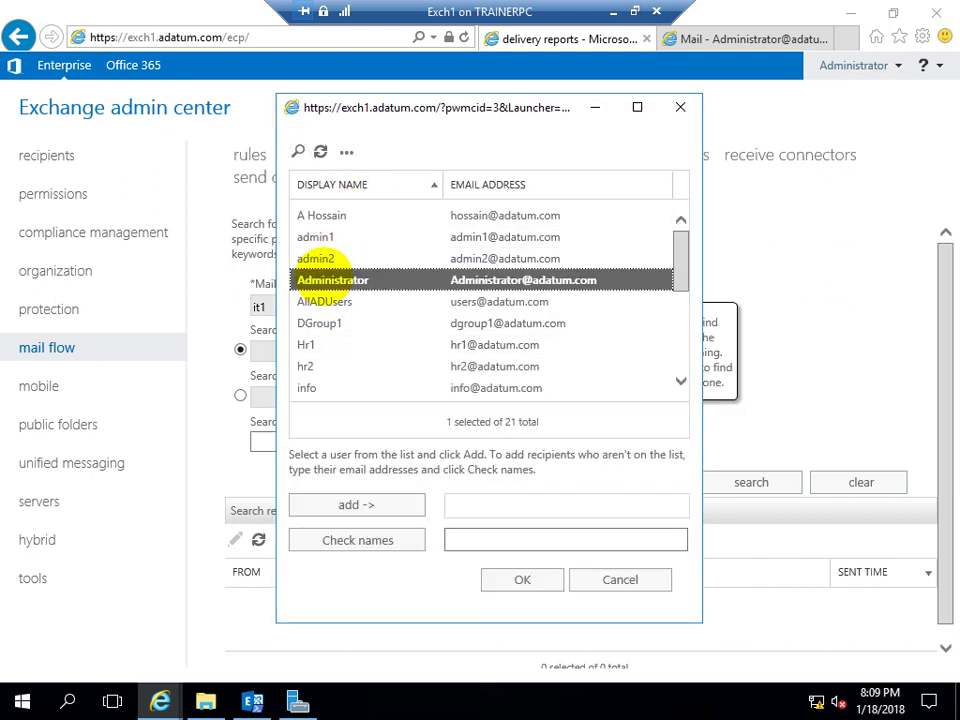
left_click(313, 505)
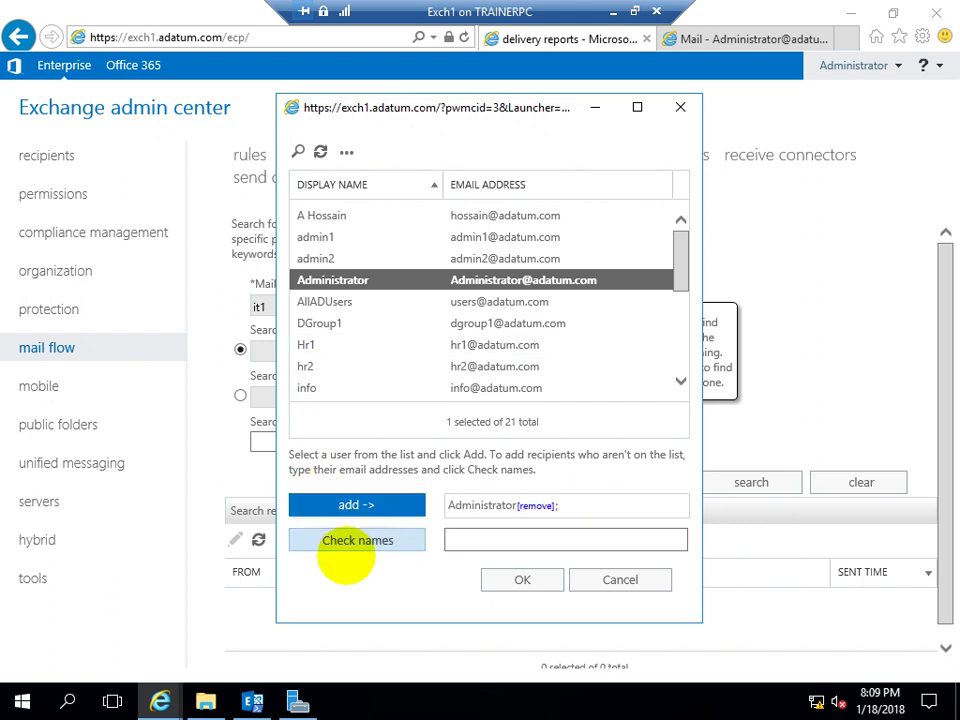
left_click(514, 579)
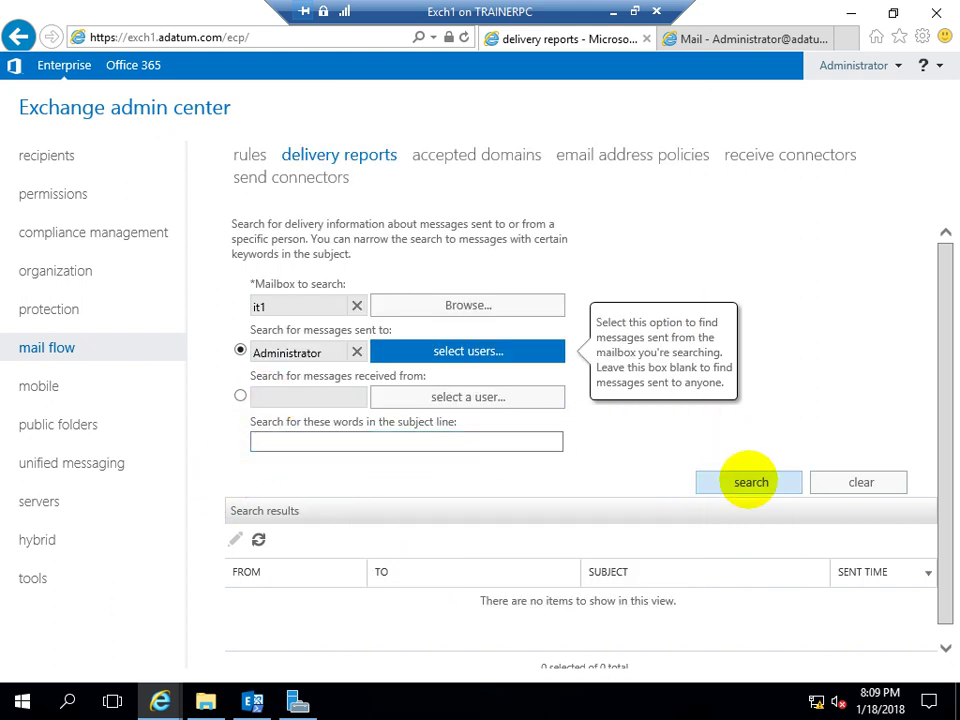
Search and refresh the delivery report for it1's messages to Administrator, finding none
left_click(751, 482)
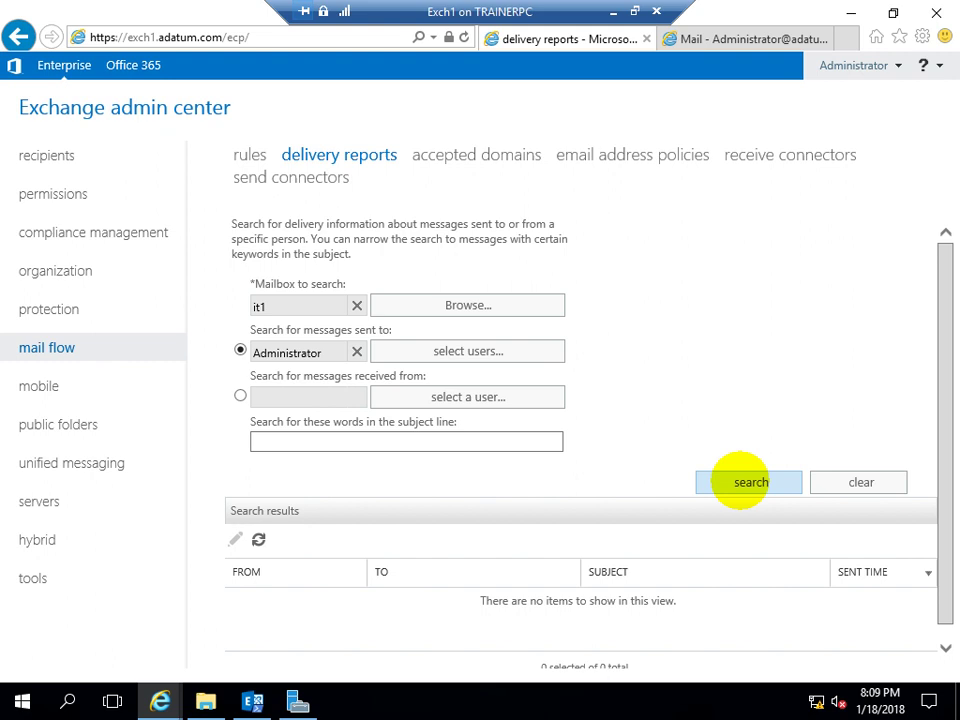
left_click(258, 539)
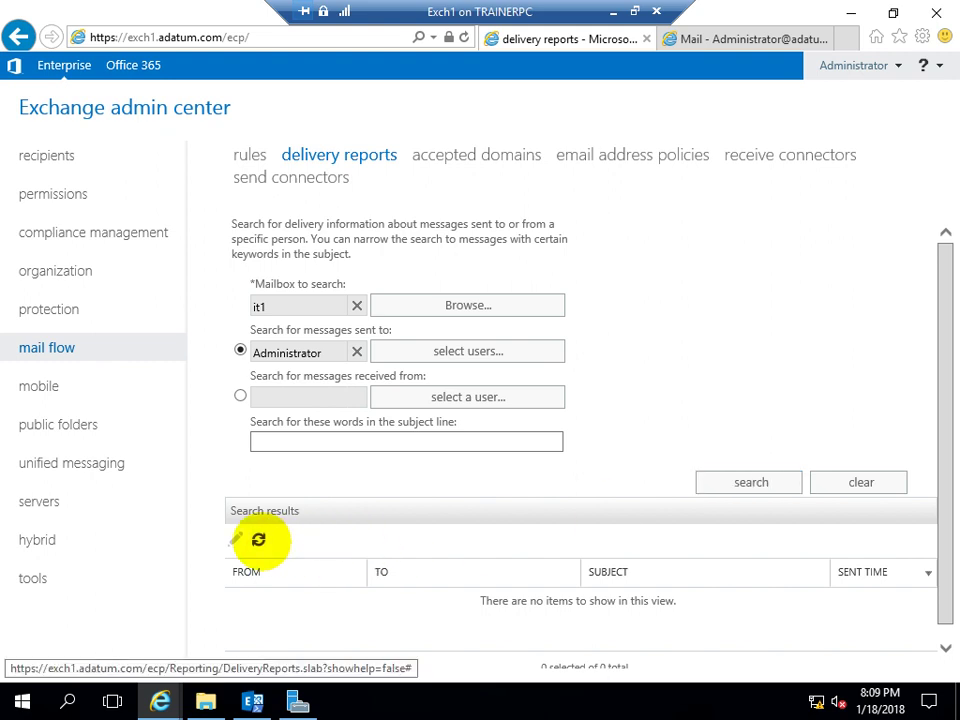
scroll(859, 356, "down", 1)
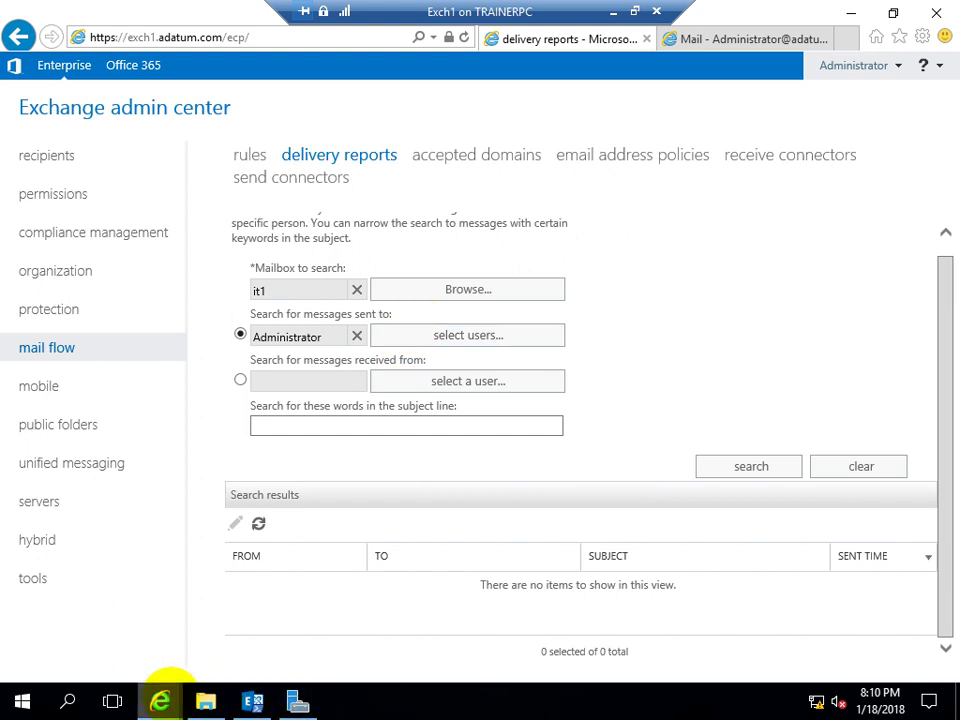
mouse_move(160, 700)
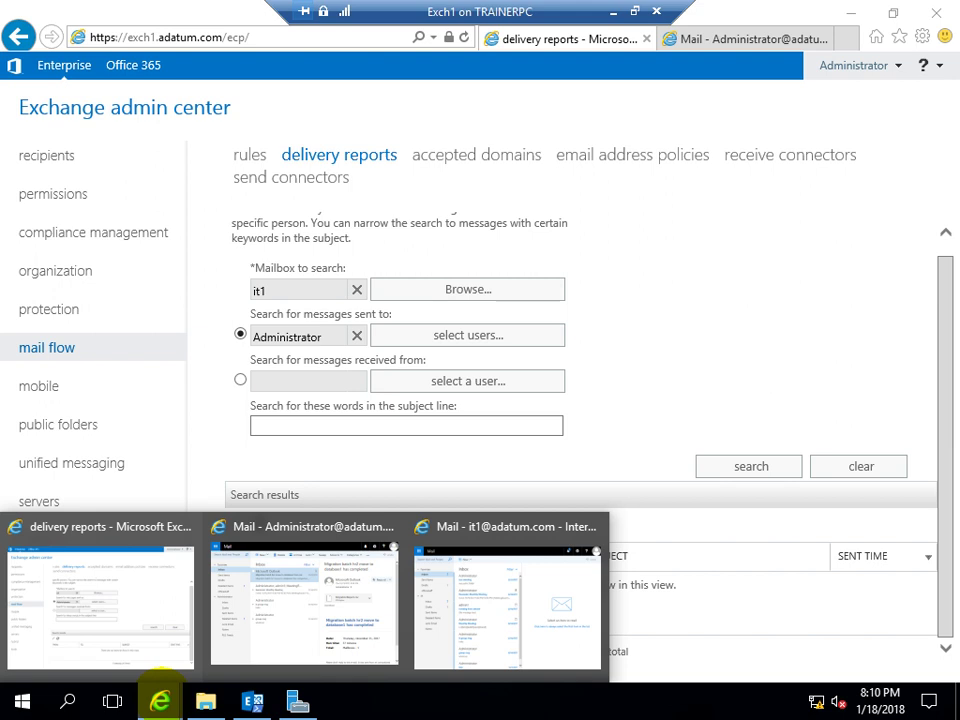
Check that it1's Sent Items is empty and open a new blank message
left_click(471, 596)
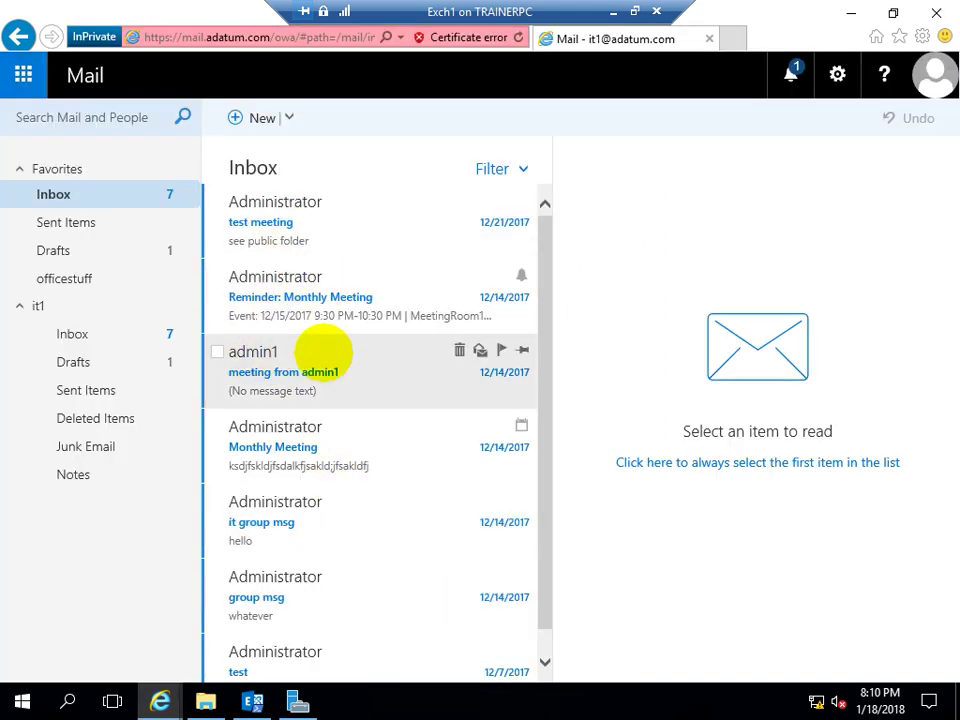
scroll(280, 465, "down", 1)
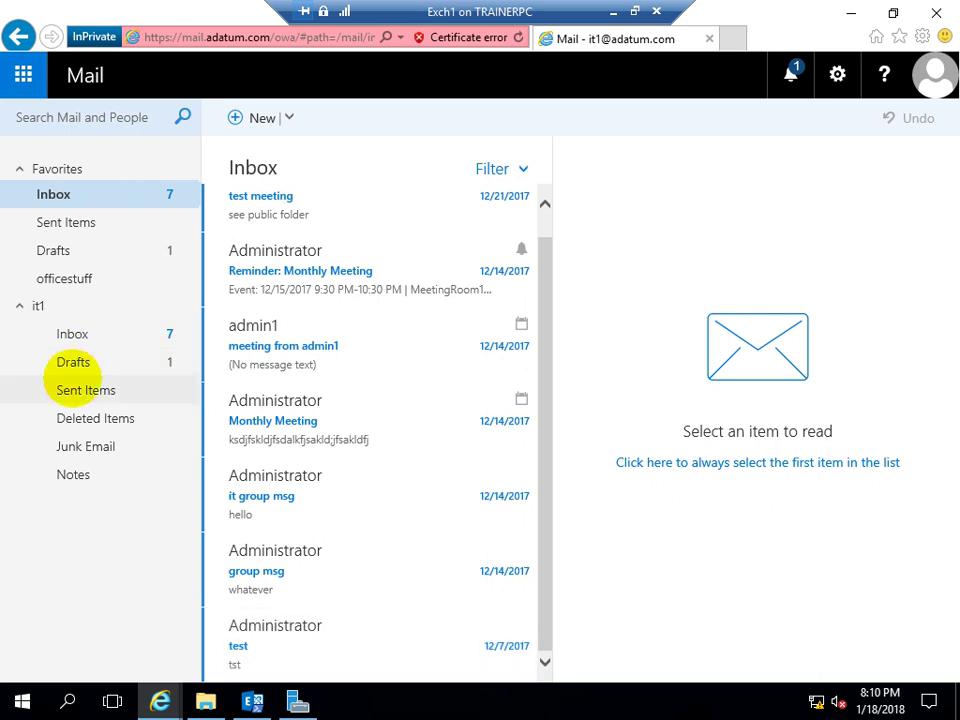
left_click(75, 388)
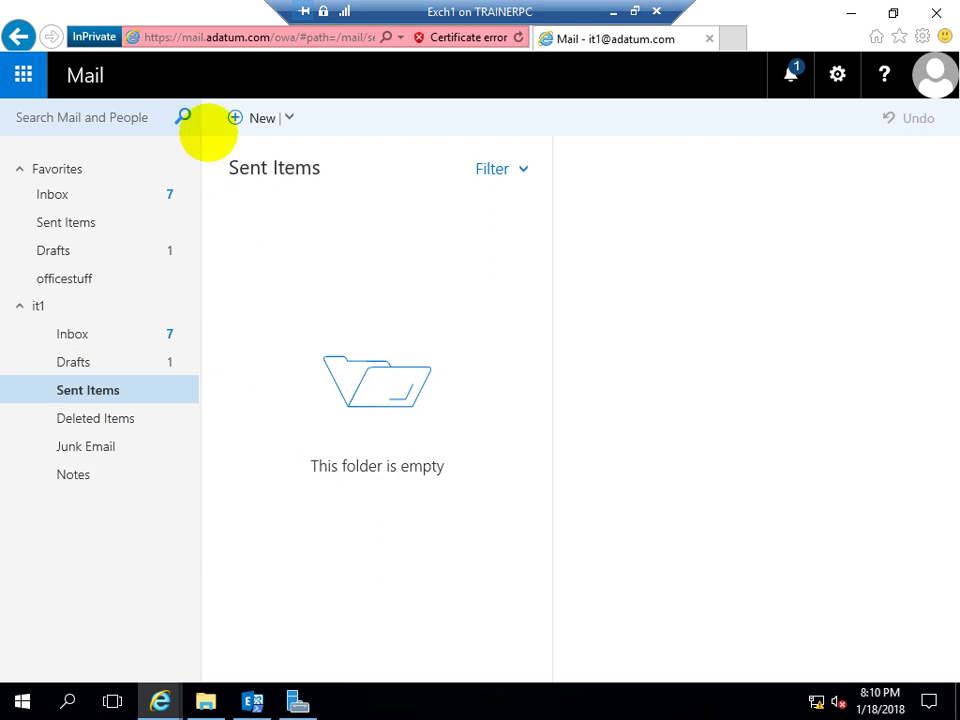
left_click(236, 117)
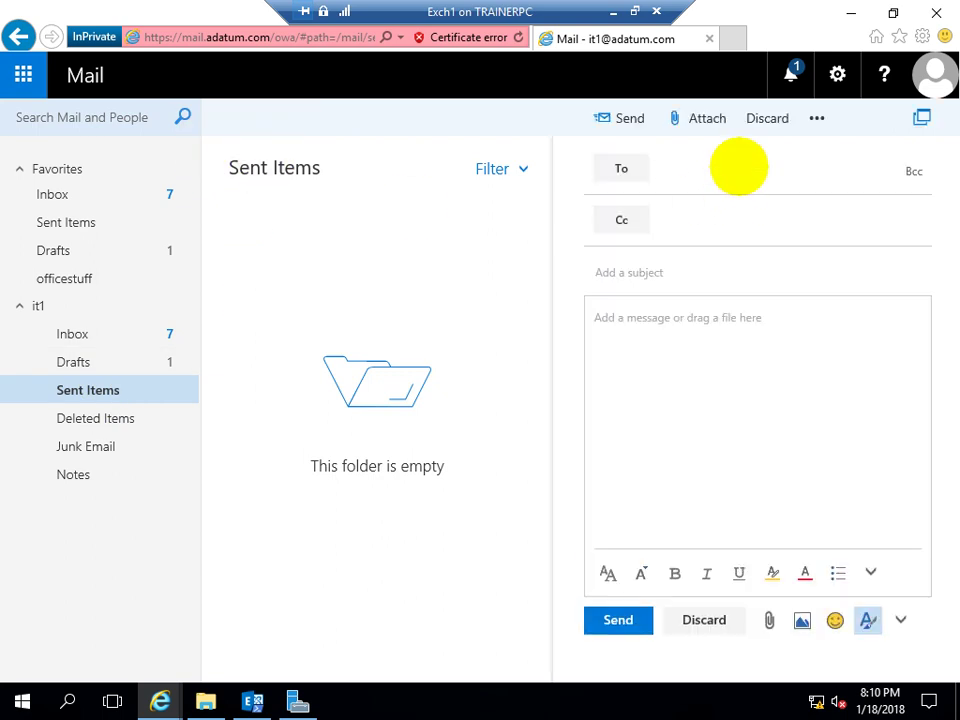
Address the new message to admin1 and Administrator
type("admin1")
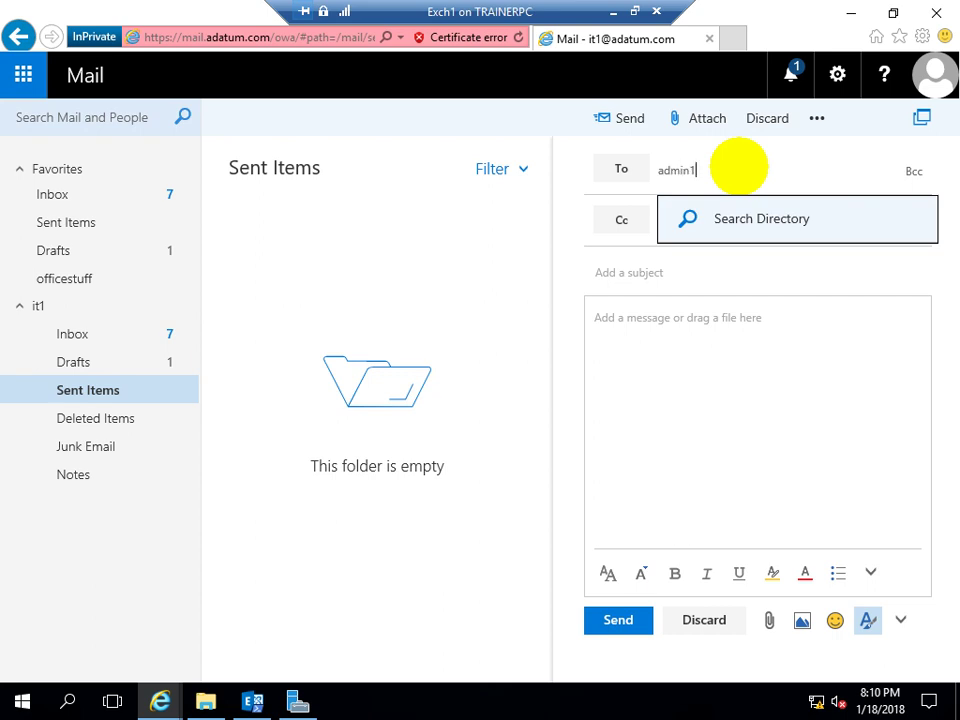
key("Return")
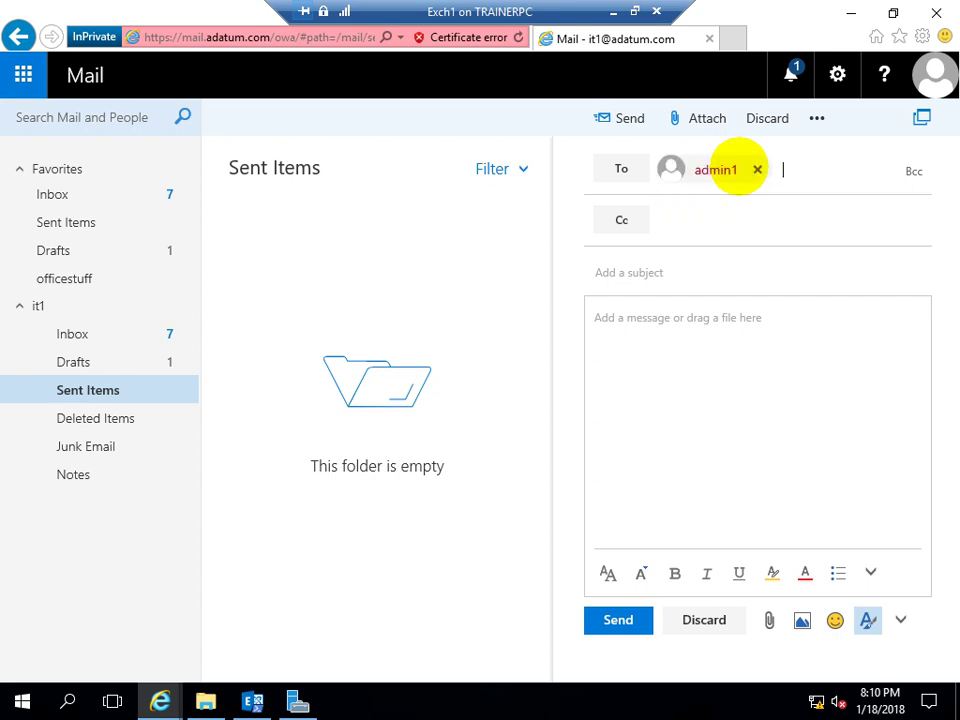
type("administrator")
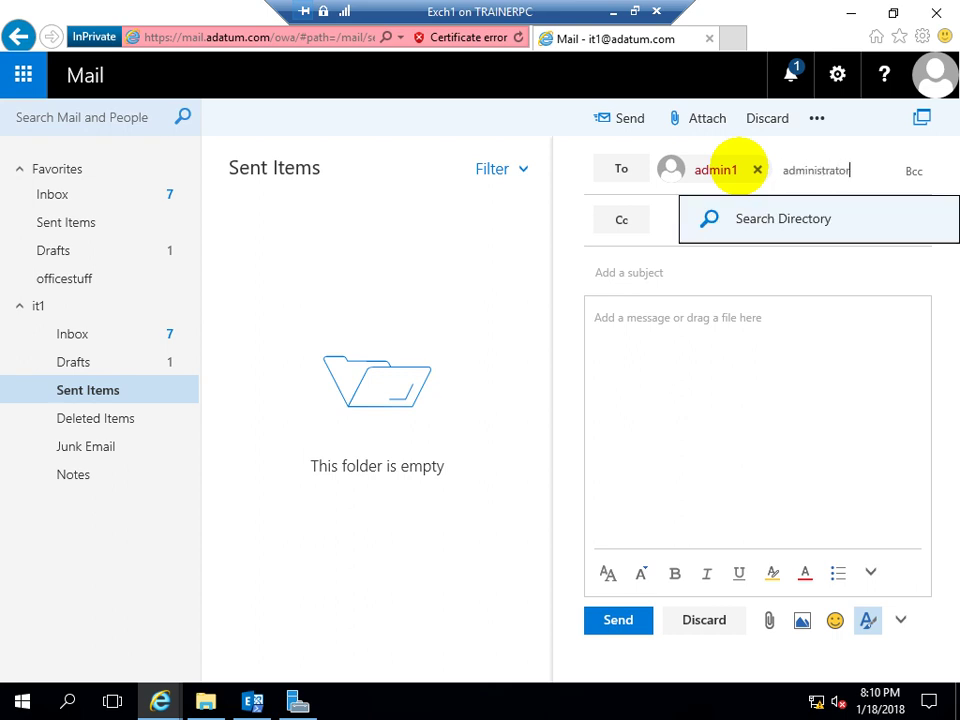
key("Return")
Send it with subject 'Test from IT' and body 'Hello how r you?'
left_click(635, 310)
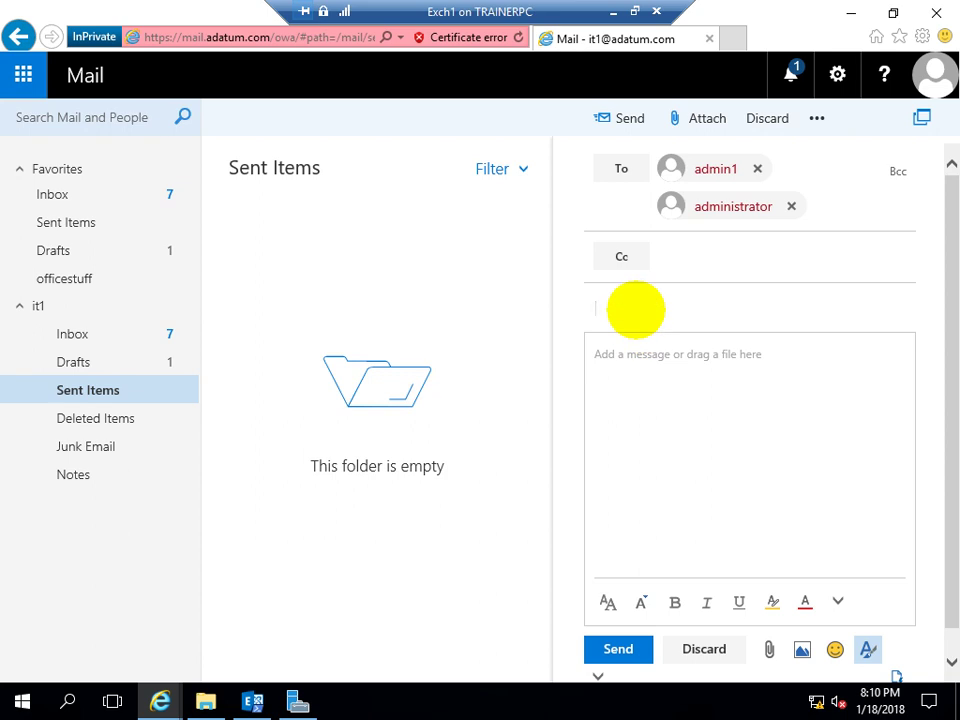
type("TE")
type("st fo")
type("r")
key("BackSpace")
key("BackSpace")
type("rom IT")
left_click(684, 352)
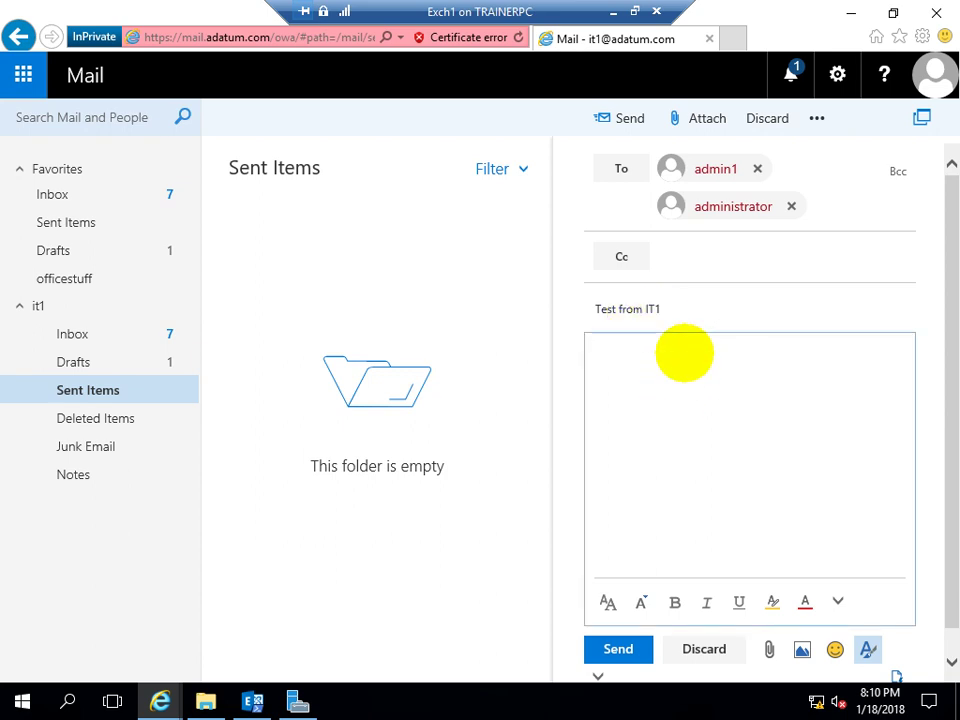
type("Hello how r y")
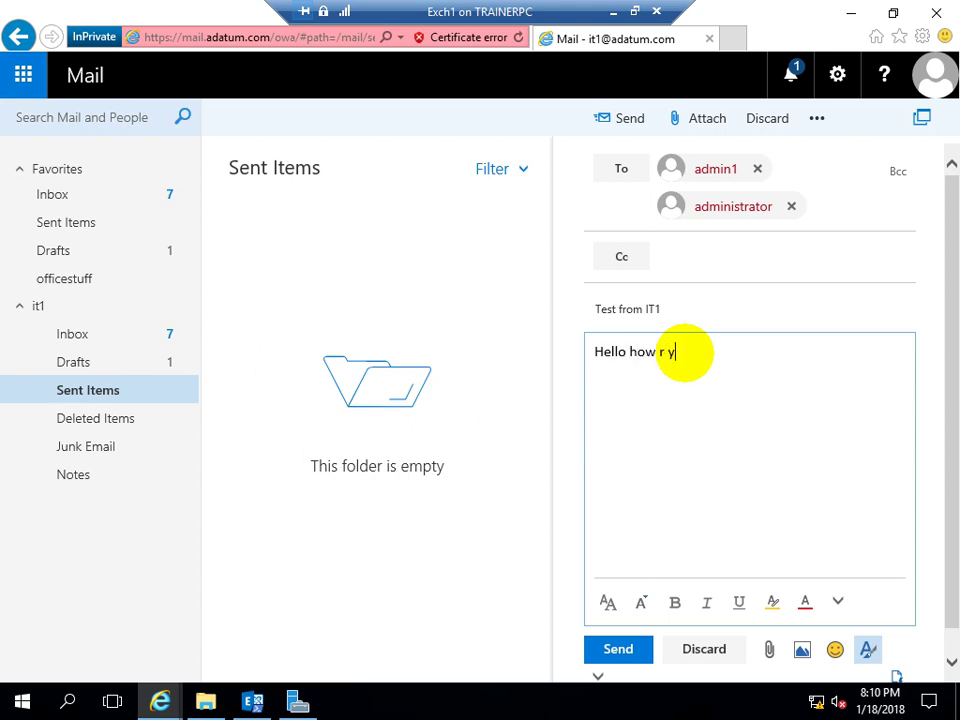
type("ou?")
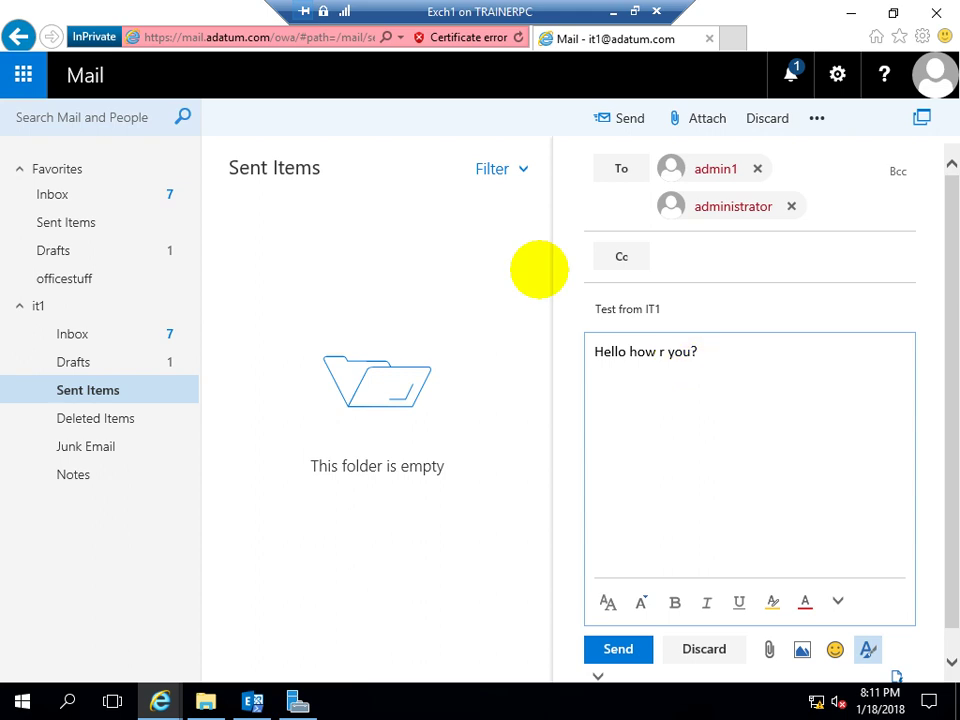
left_click(622, 118)
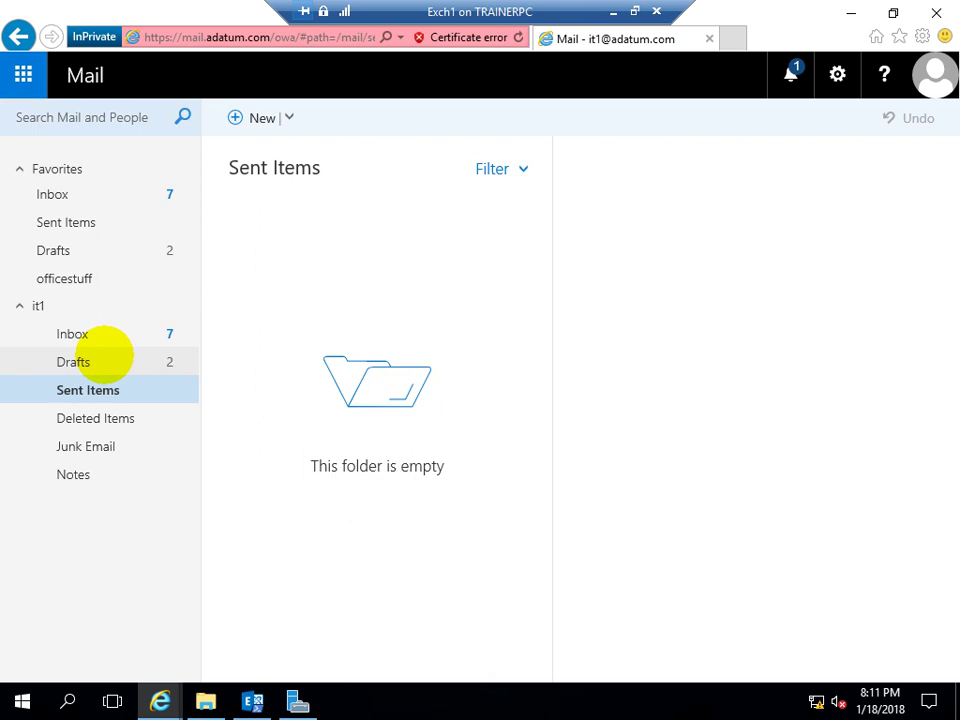
Check Drafts holds only the Hr1 draft, then return to it1's Inbox
left_click(100, 358)
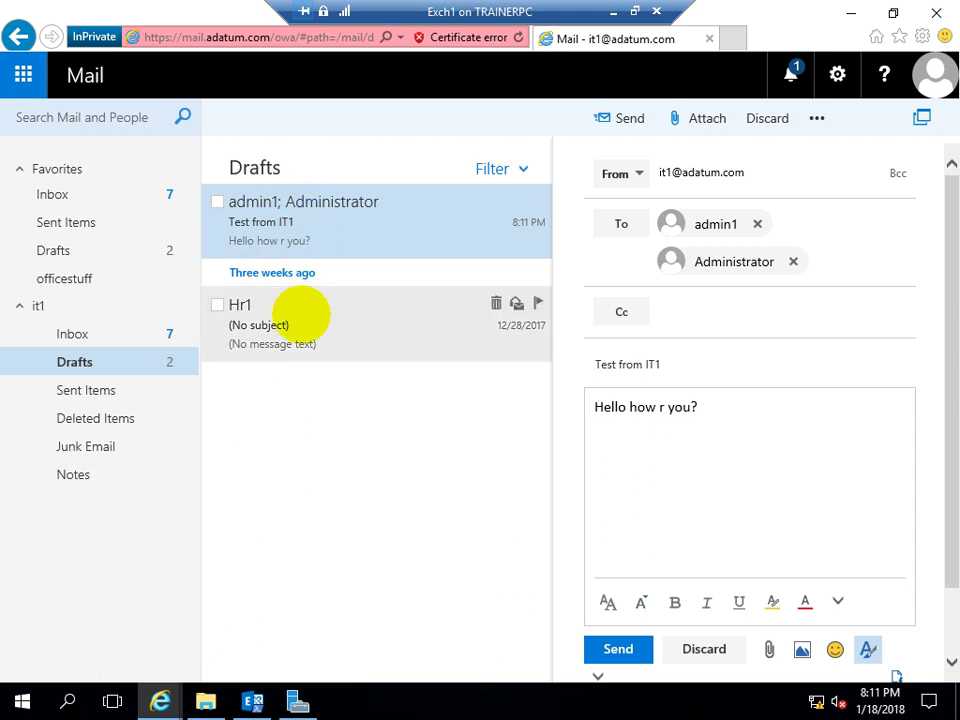
left_click(300, 313)
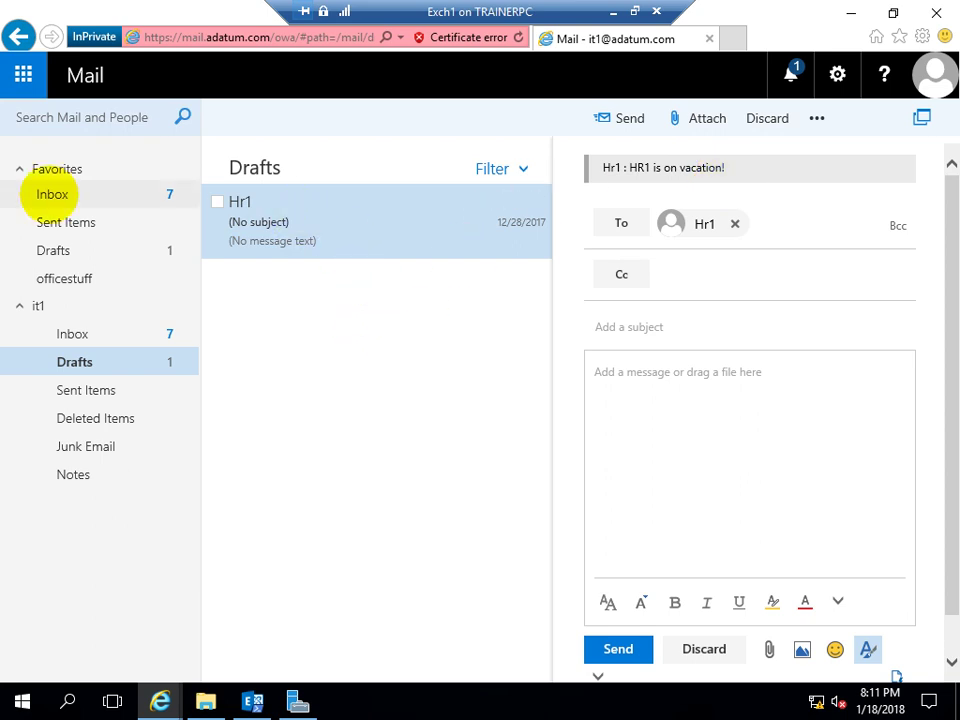
left_click(52, 194)
left_click(66, 244)
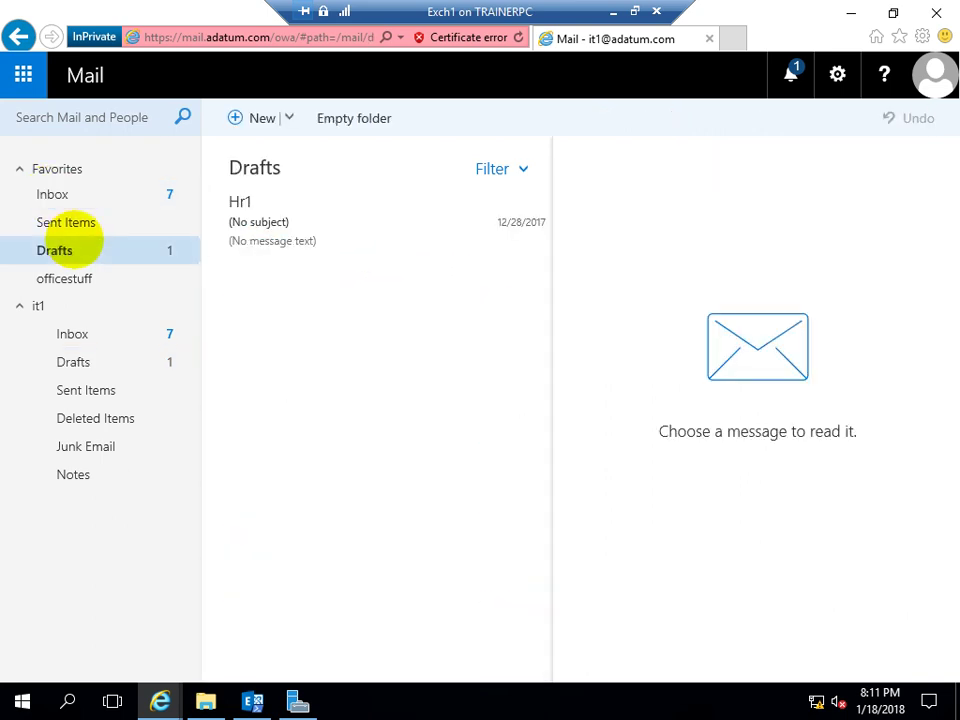
left_click(58, 194)
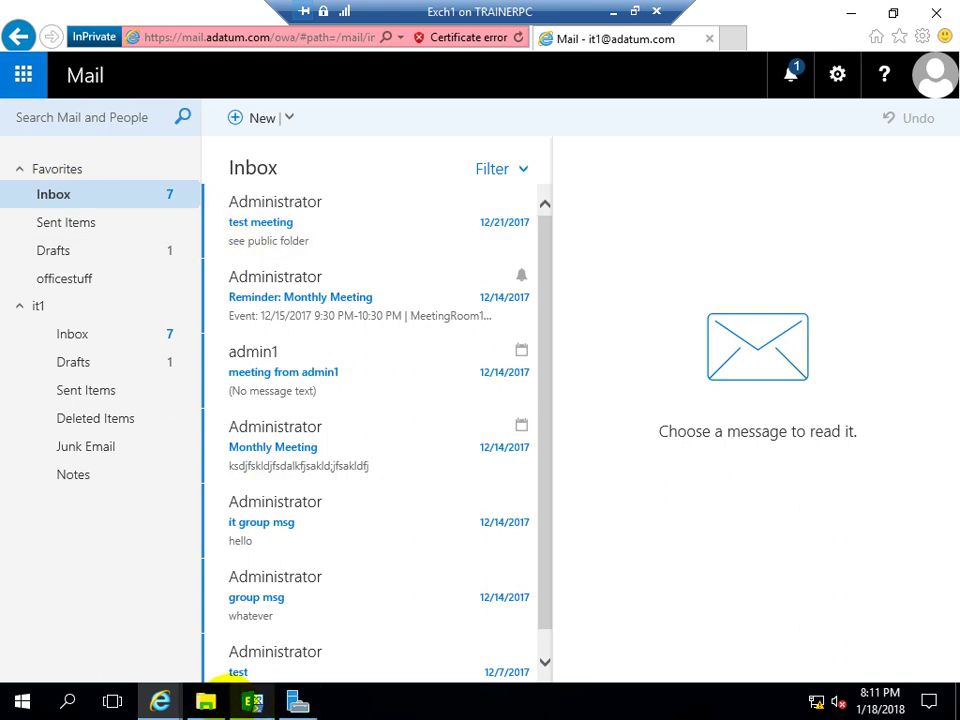
Return to the delivery reports window and rerun the search for it1's 'Test from IT1' message
mouse_move(161, 692)
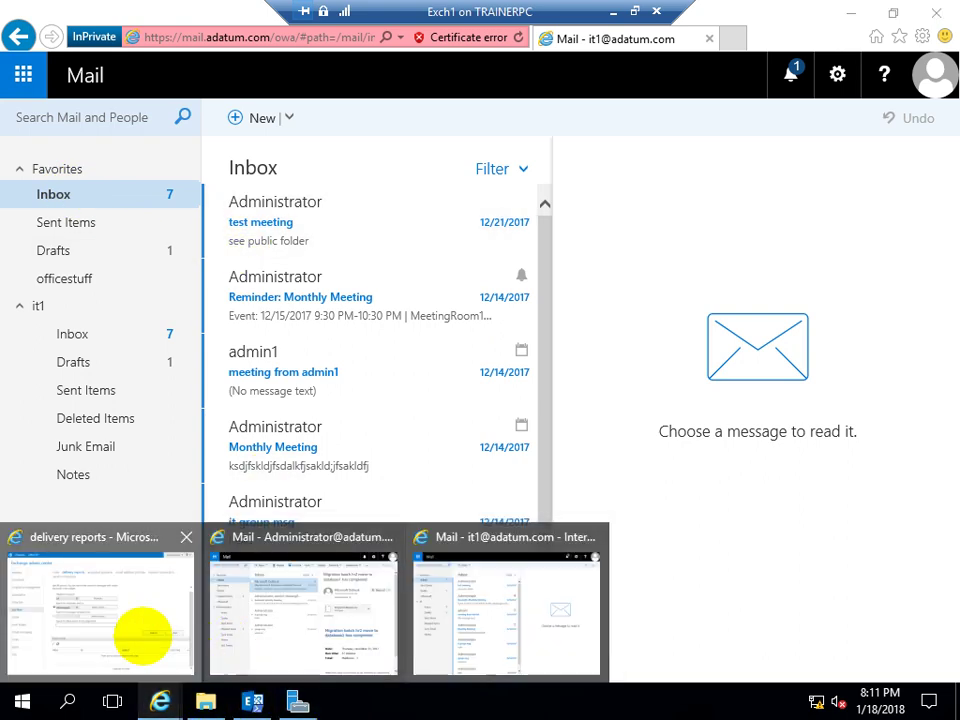
left_click(142, 634)
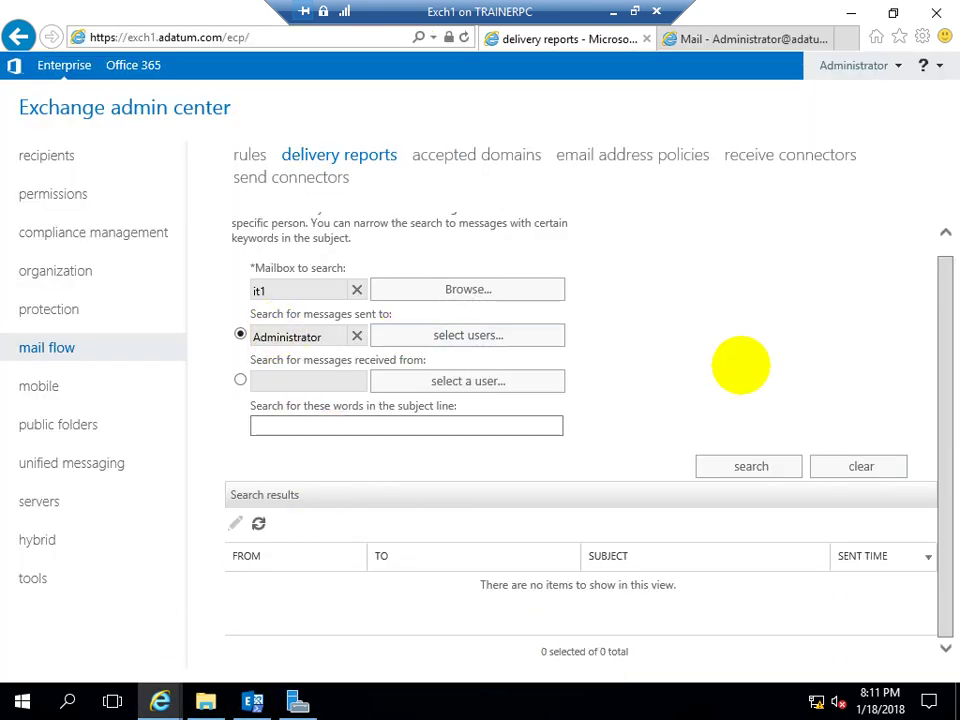
left_click(698, 460)
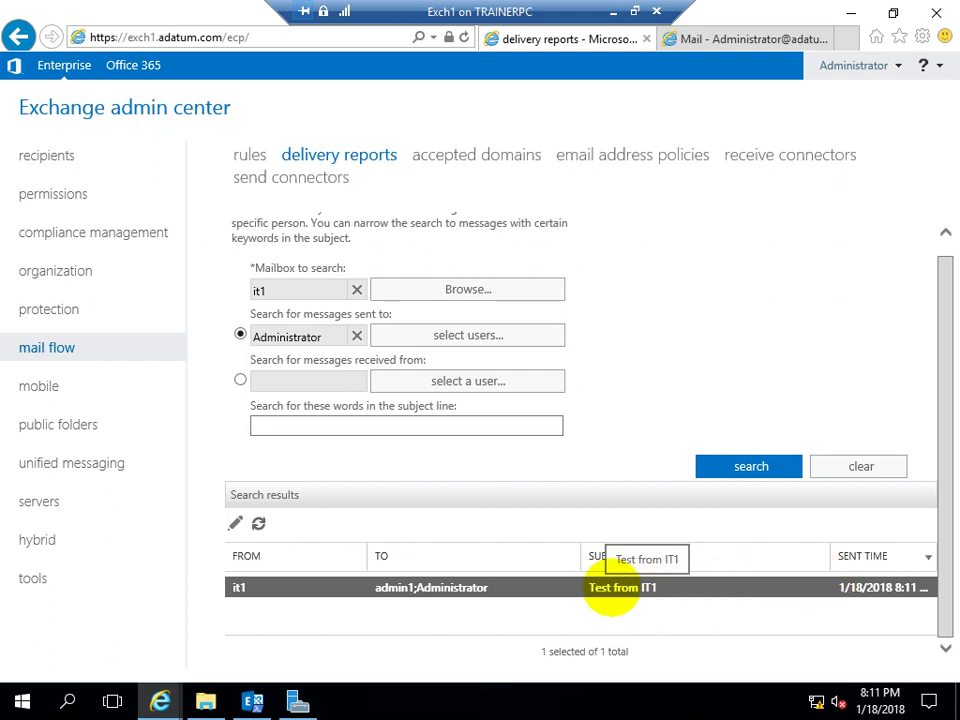
Open the 'Test from IT1' delivery report and note its 2 Recipients and 2 Delivered counts
double_click(612, 587)
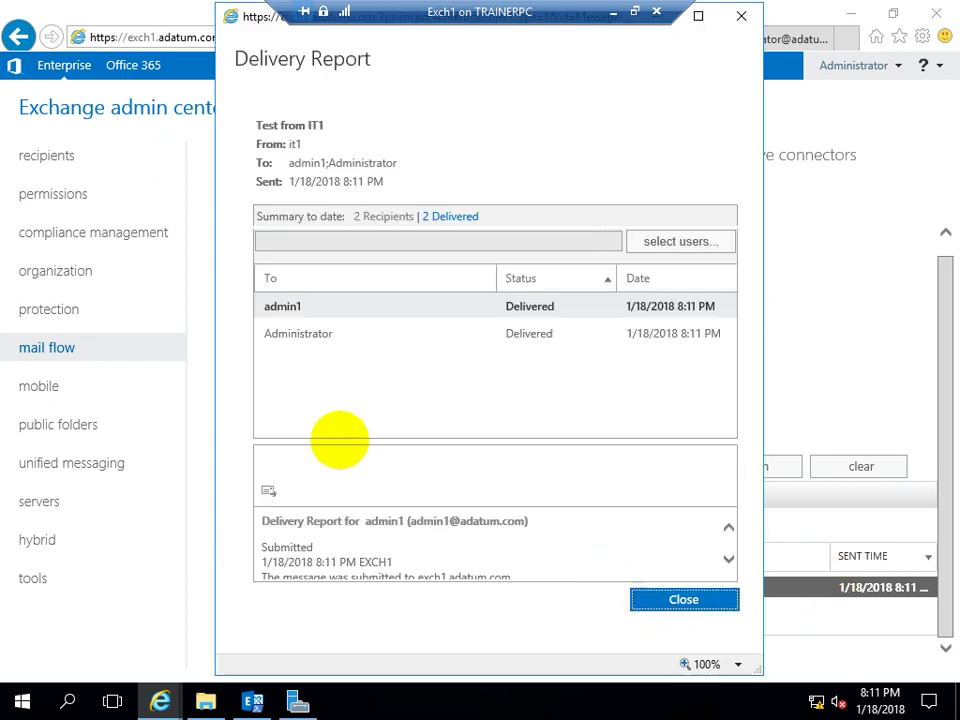
double_click(316, 125)
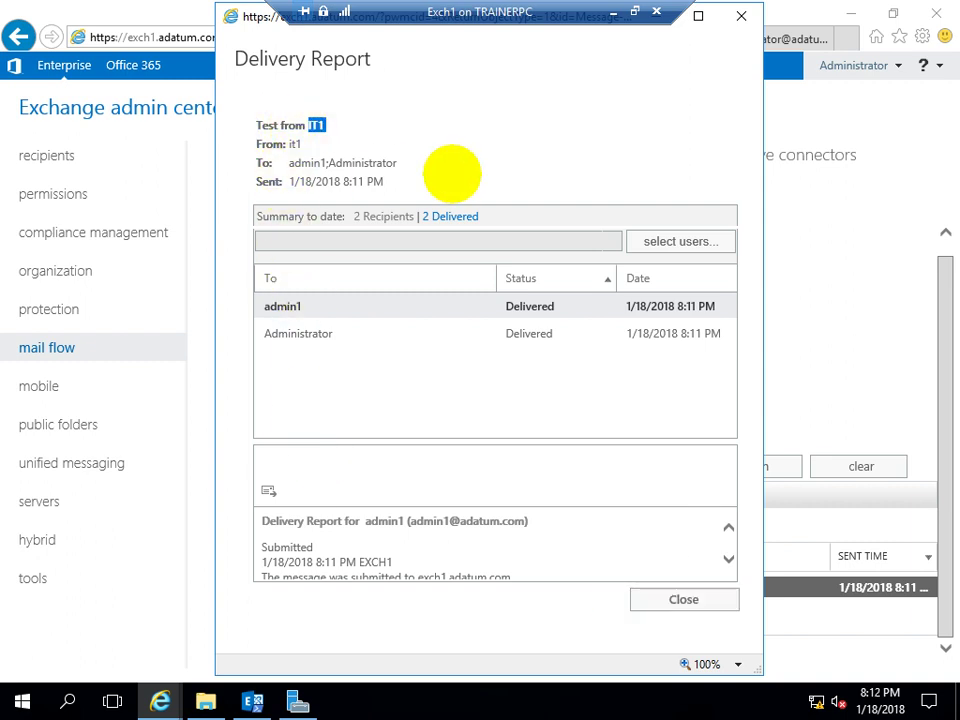
double_click(369, 218)
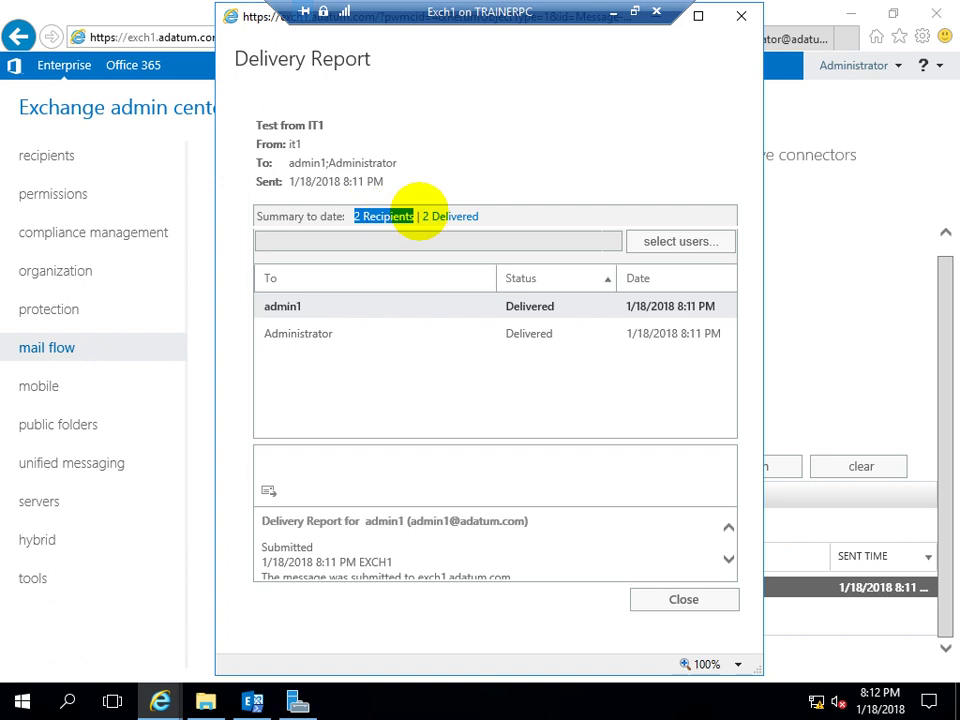
double_click(452, 216)
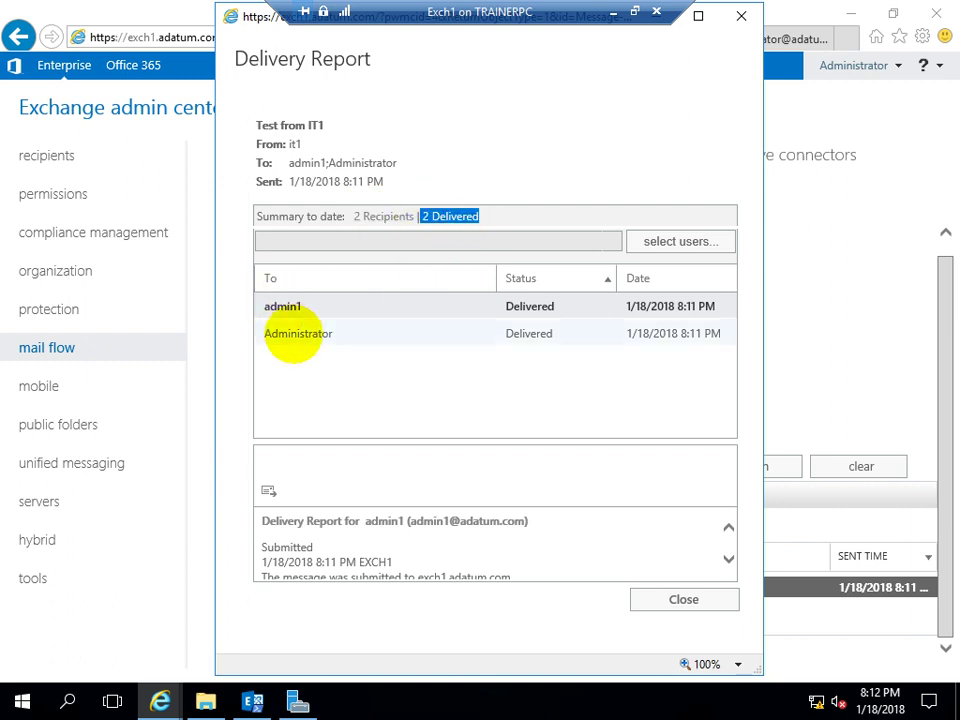
Show Administrator's delivery details and scroll through its trail to the successful delivery
left_click(296, 336)
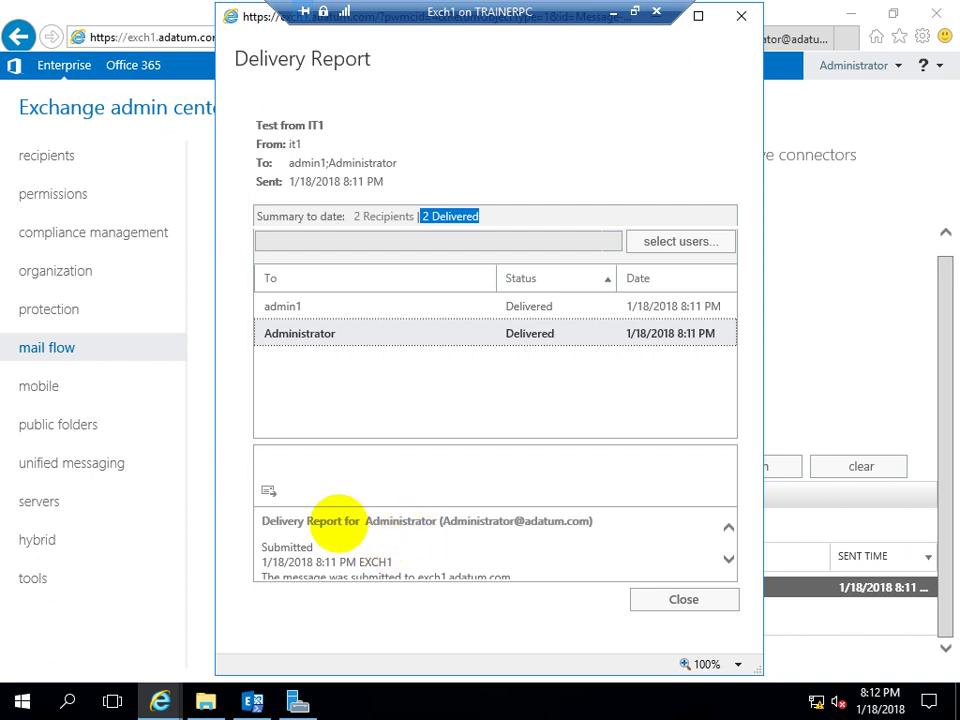
scroll(440, 545, "down", 2)
left_click(728, 559)
left_click(728, 559)
left_click(728, 559)
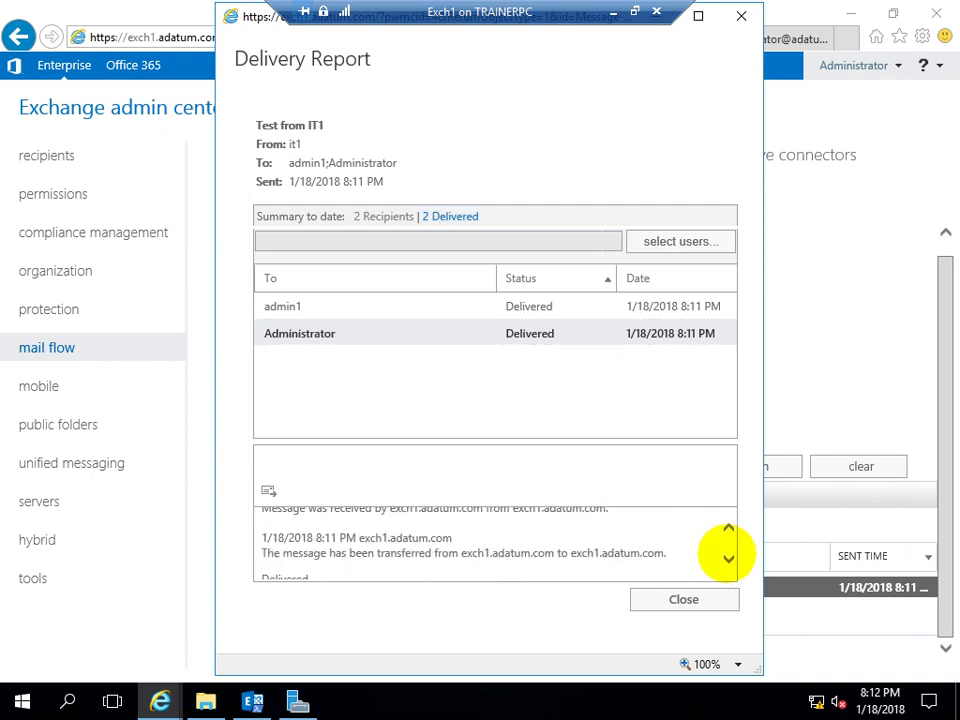
left_click(728, 559)
left_click(728, 559)
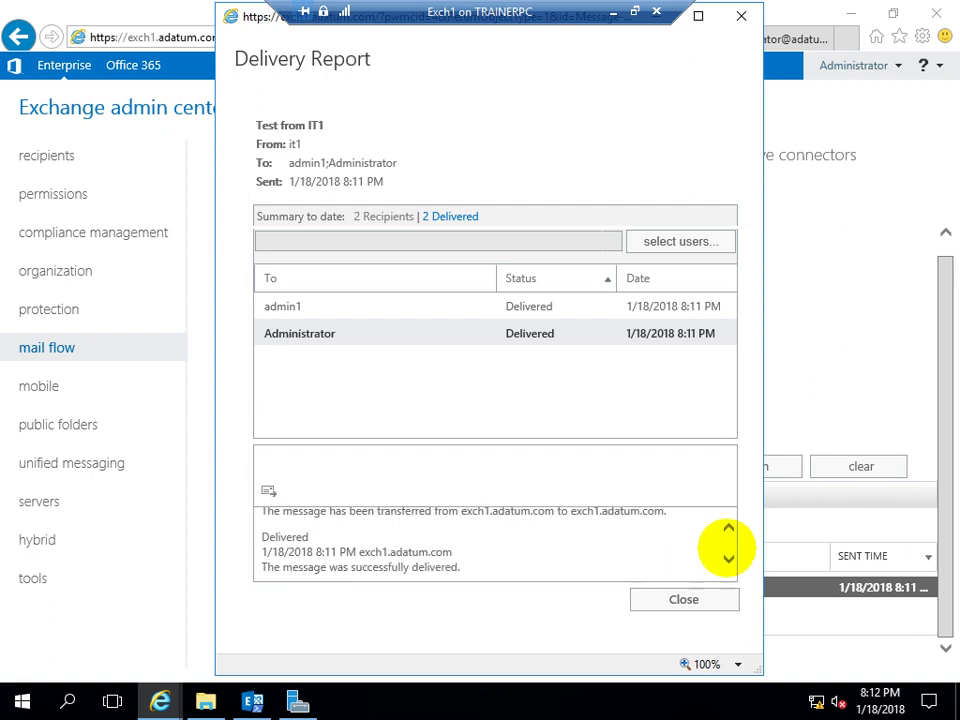
left_click(728, 527)
left_click(728, 527)
left_click(728, 527)
left_click(728, 527)
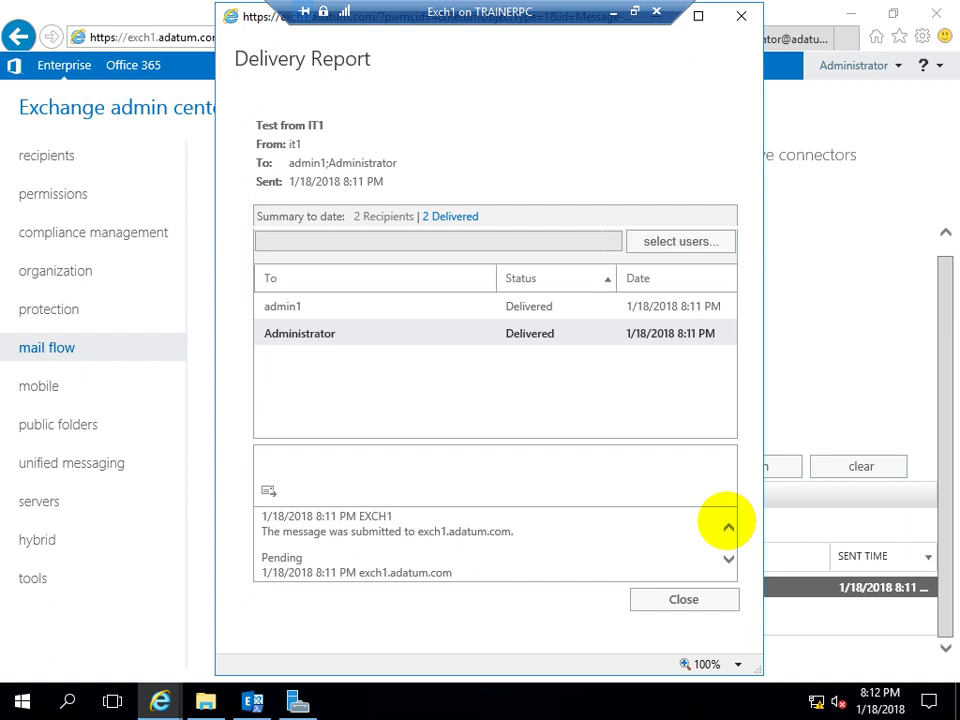
left_click(728, 527)
left_click(728, 527)
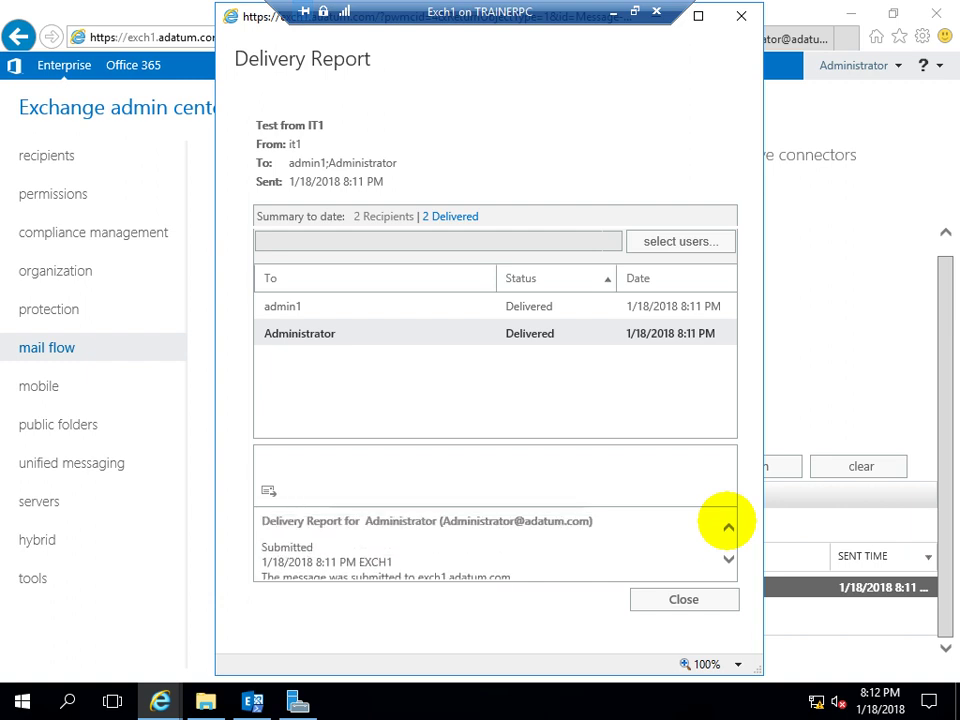
left_click(728, 560)
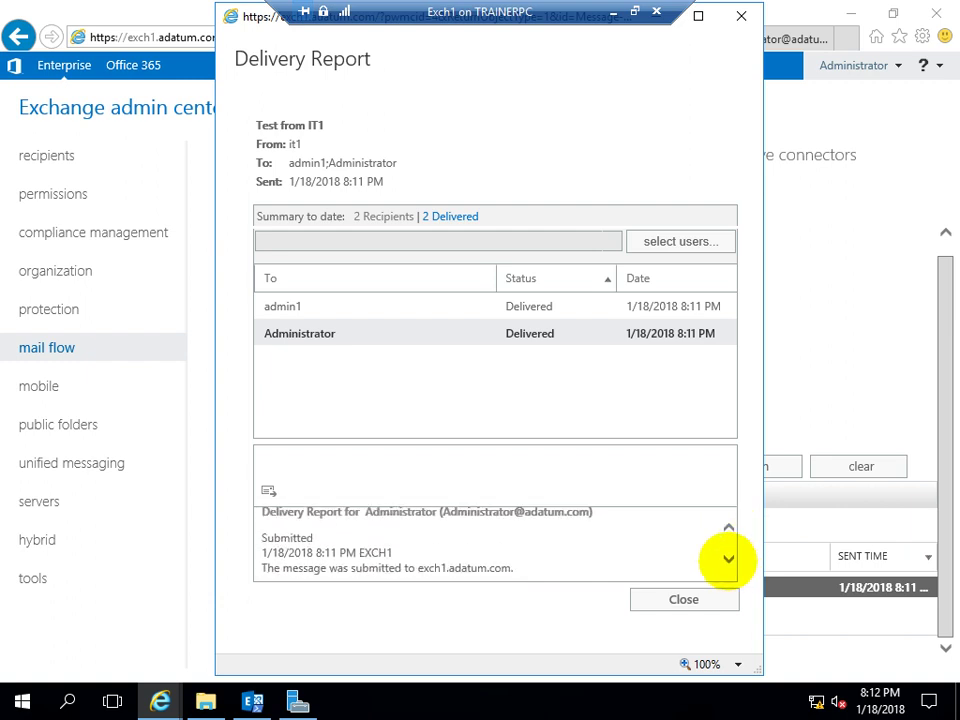
left_click(728, 560)
left_click(728, 560)
left_click(728, 560)
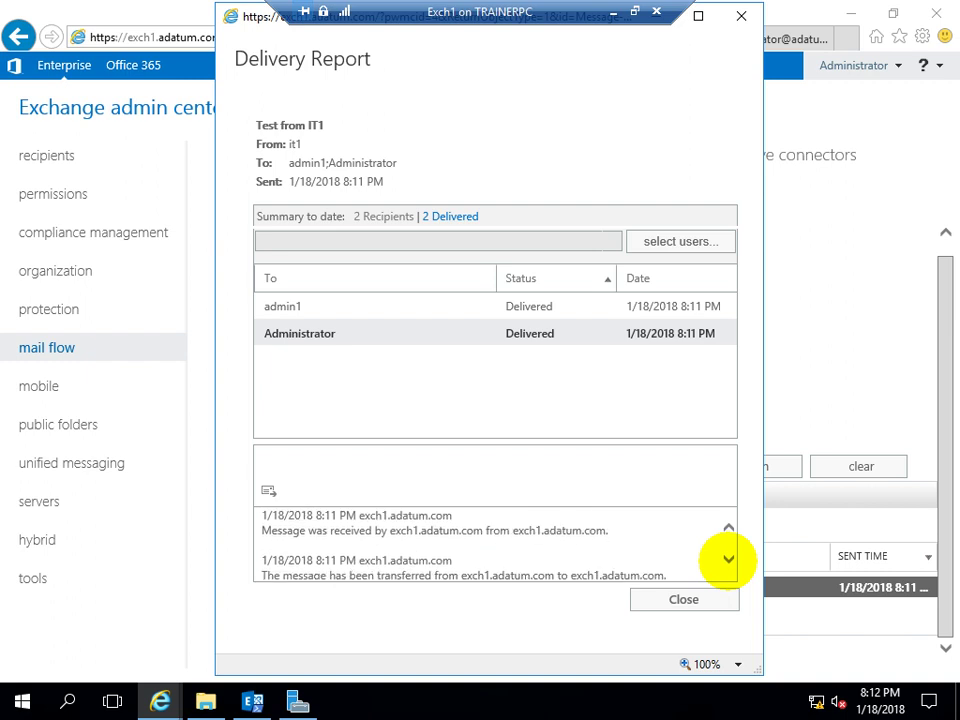
left_click(728, 560)
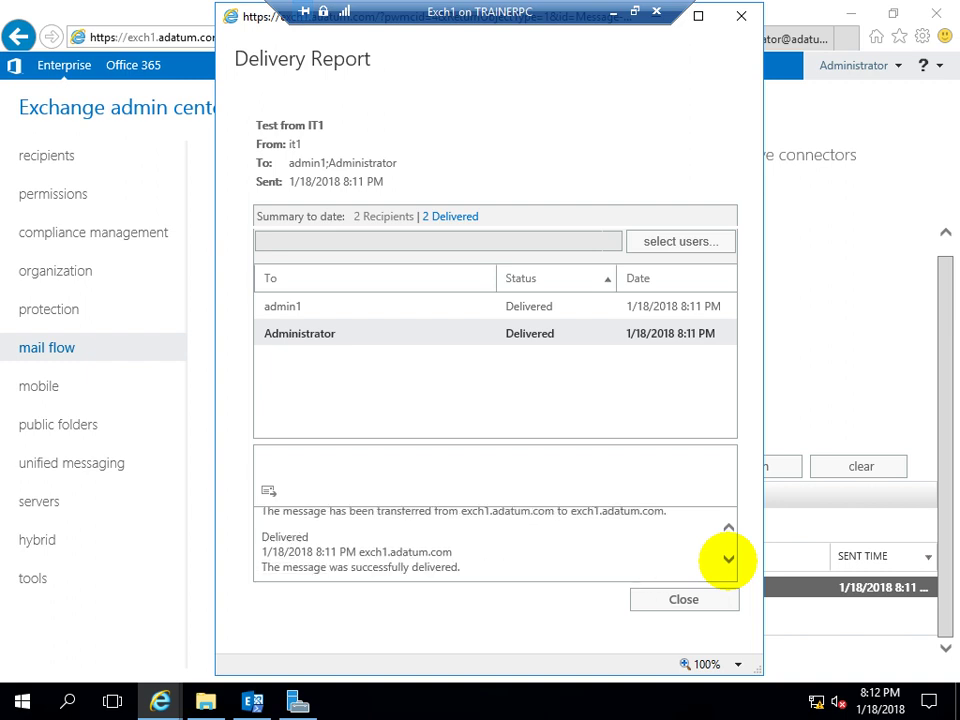
left_click(728, 525)
left_click(728, 525)
left_click(728, 525)
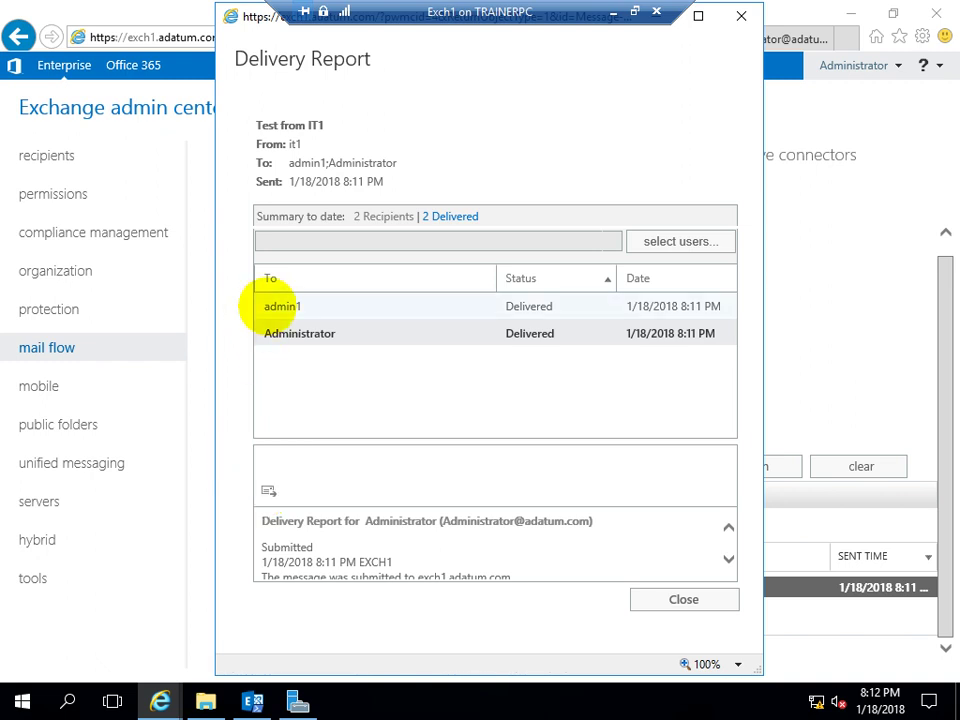
Show admin1's delivery details and toggle between the 2 Recipients and 2 Delivered lists
left_click(280, 306)
left_click(446, 216)
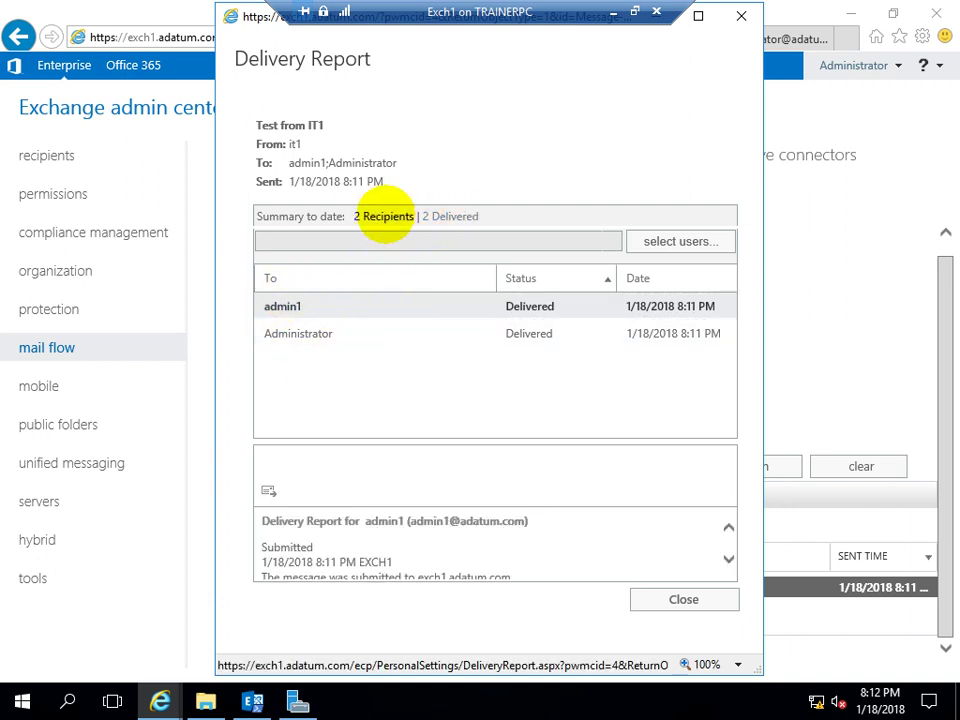
left_click(384, 216)
left_click(449, 216)
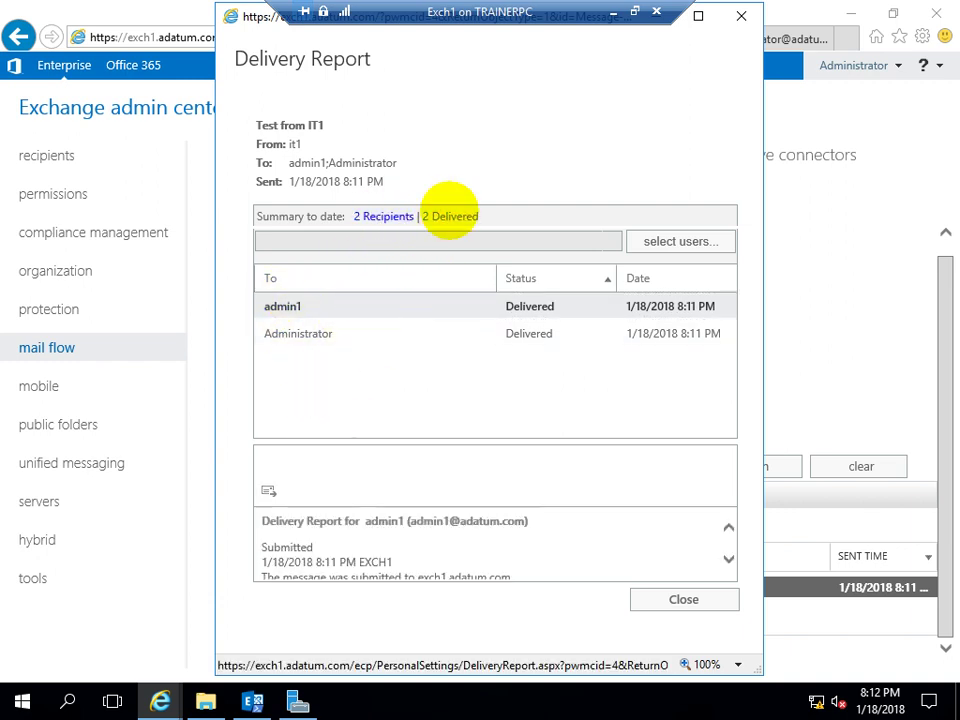
left_click(368, 216)
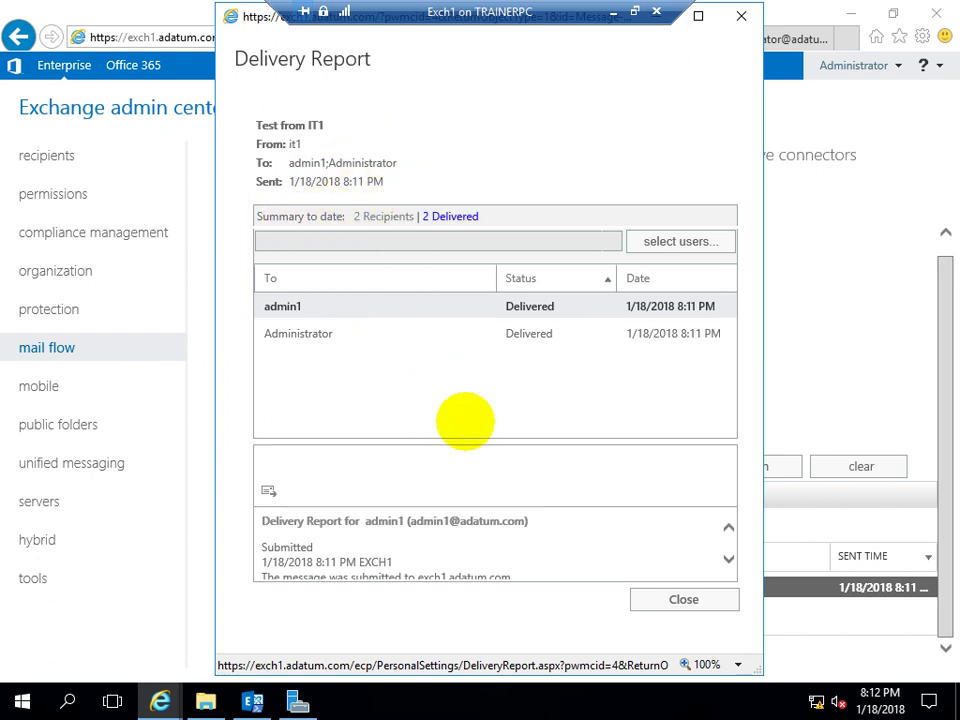
Scroll admin1's trail to the successful delivery line, then close the report
scroll(360, 560, "down", 1)
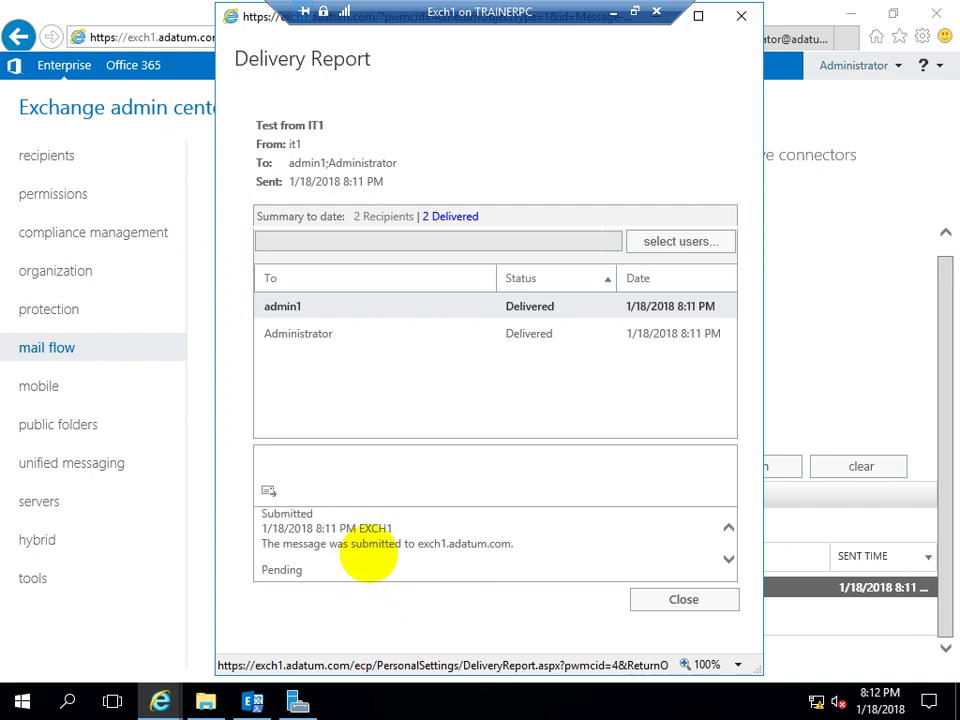
scroll(489, 538, "down", 3)
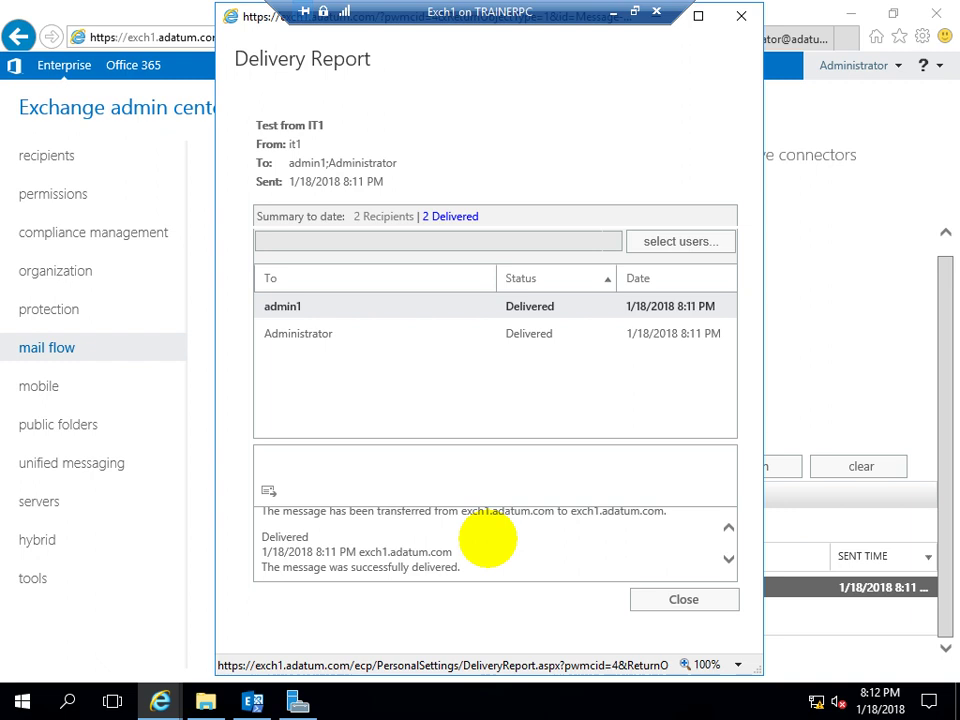
left_click_drag(259, 567, 482, 564)
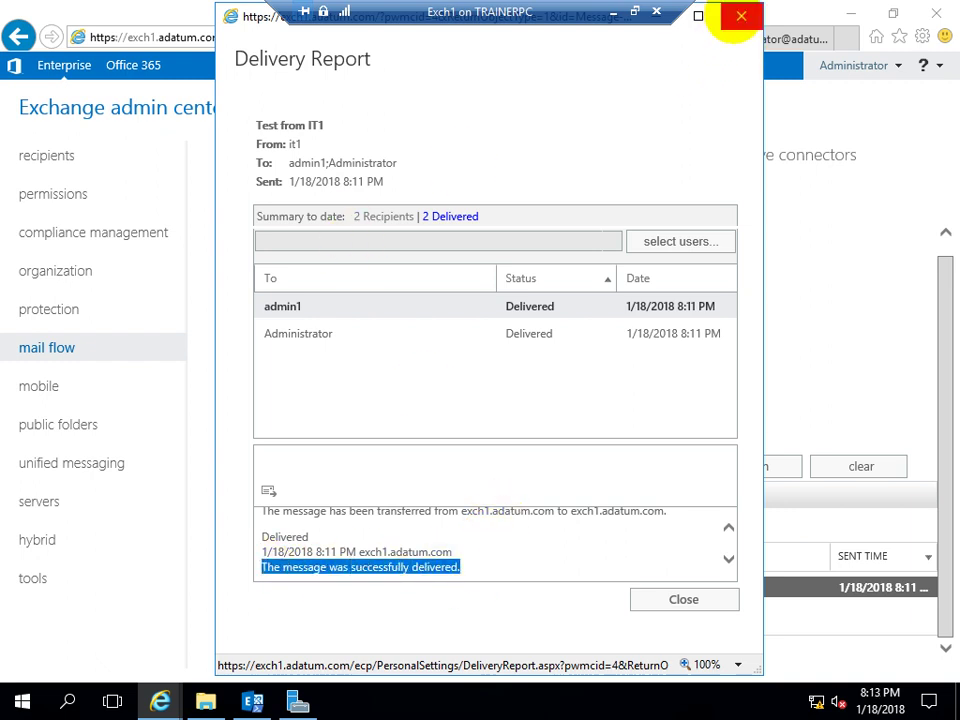
left_click(739, 16)
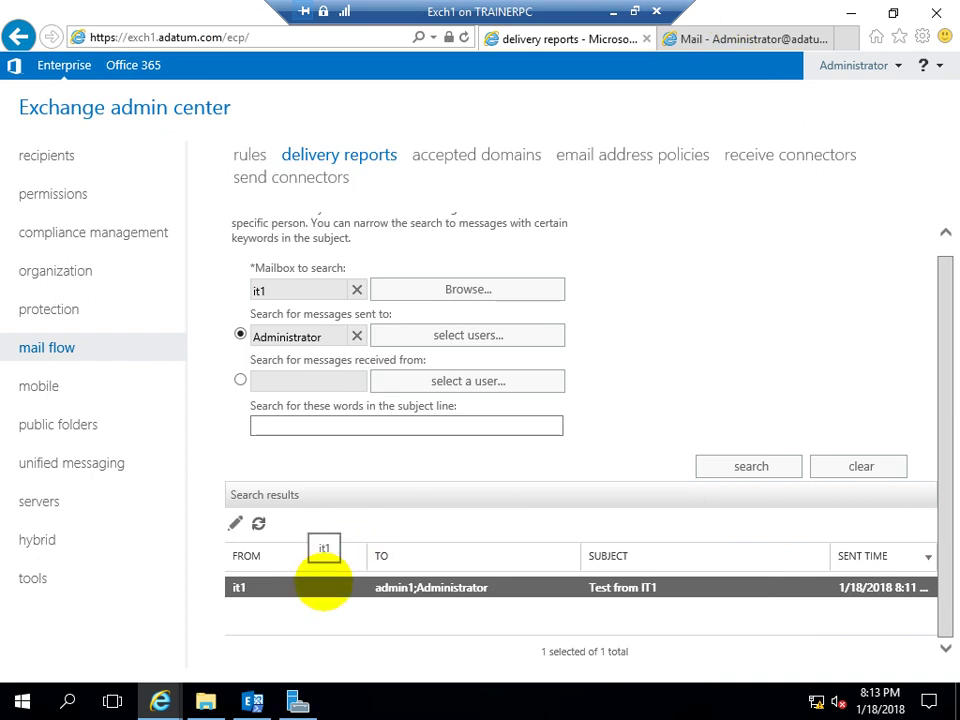
Close the reopened Delivery Report and switch to searching messages received from a sender
left_click(234, 521)
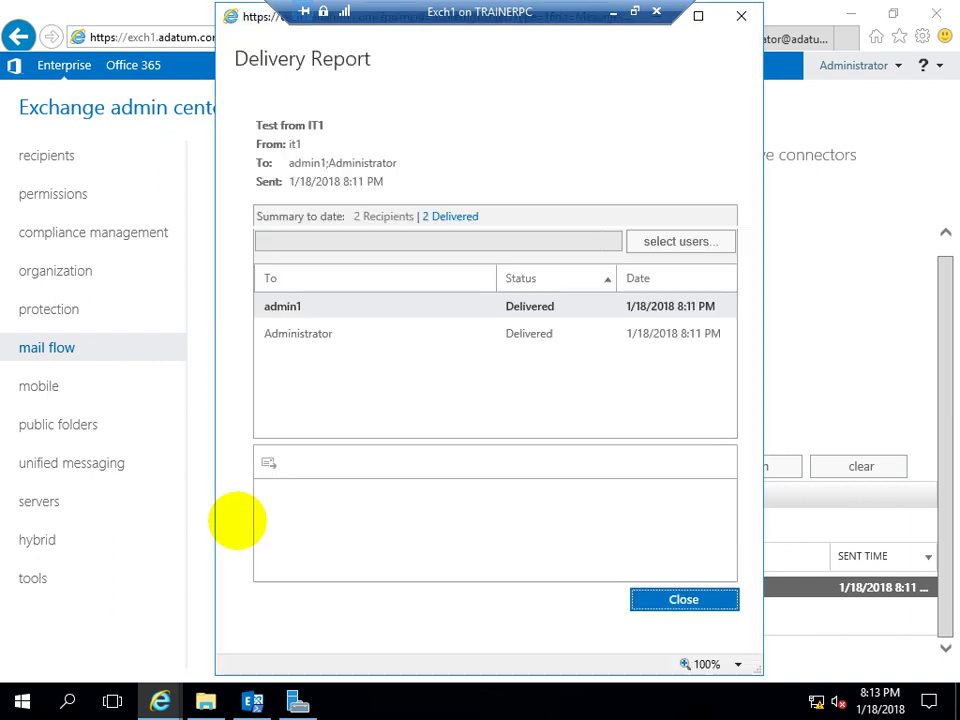
left_click(741, 16)
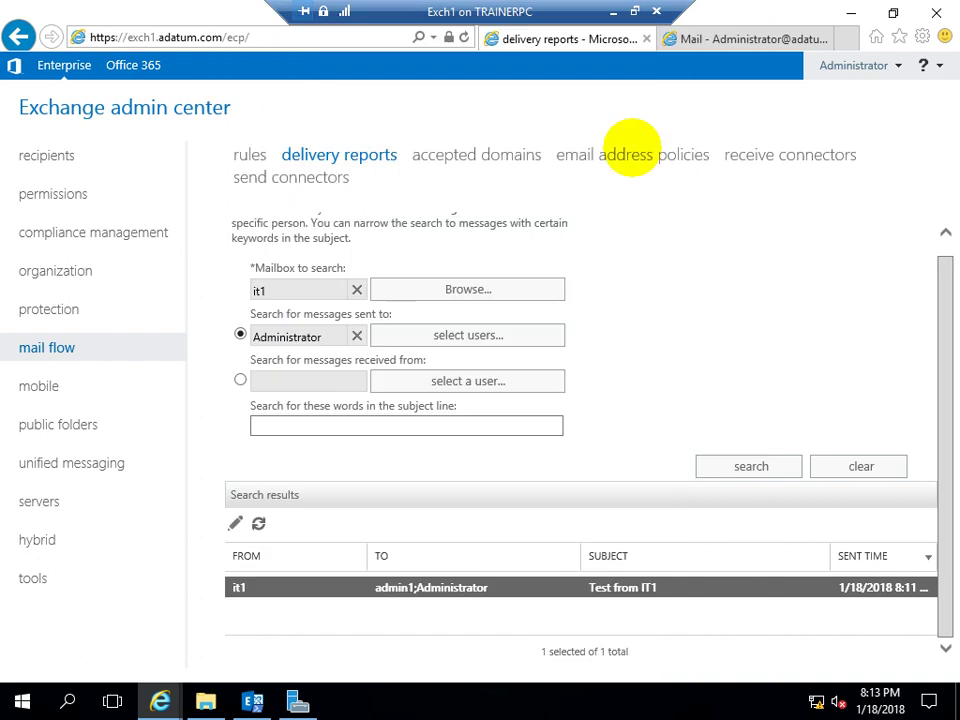
left_click(240, 379)
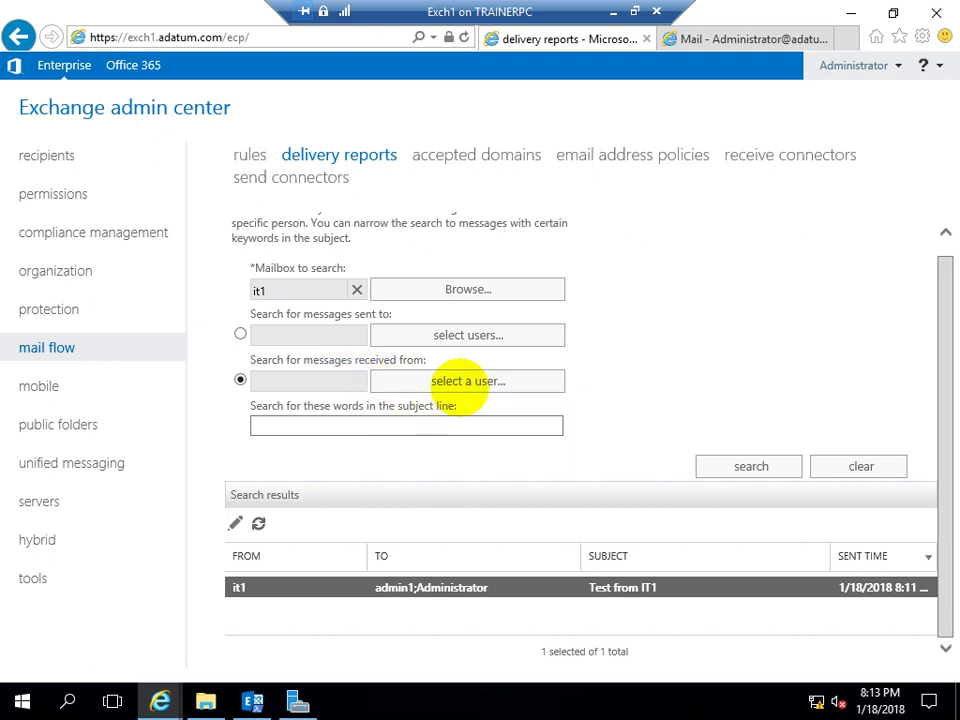
Choose admin1 as the sender and search it1's mailbox, finding no messages
left_click(459, 382)
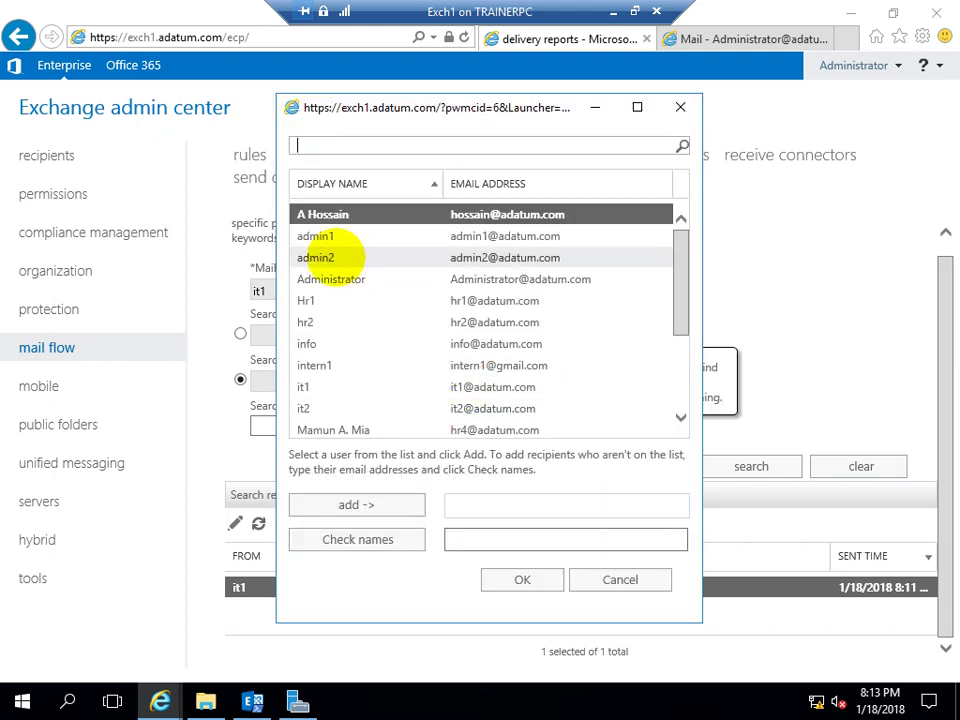
left_click(332, 234)
left_click(349, 505)
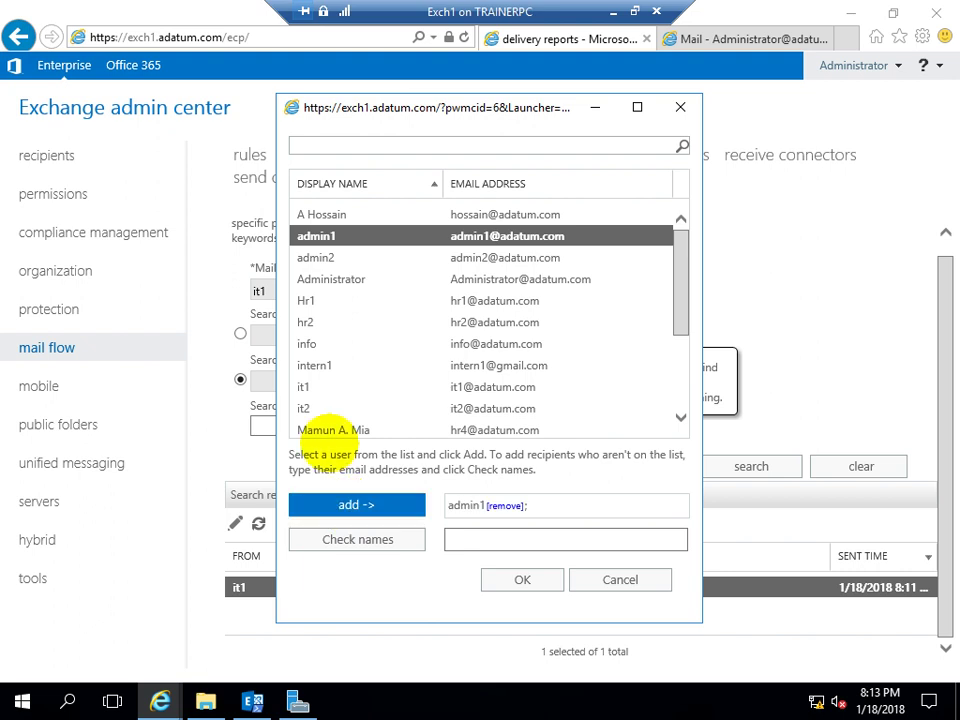
left_click(352, 281)
left_click(355, 505)
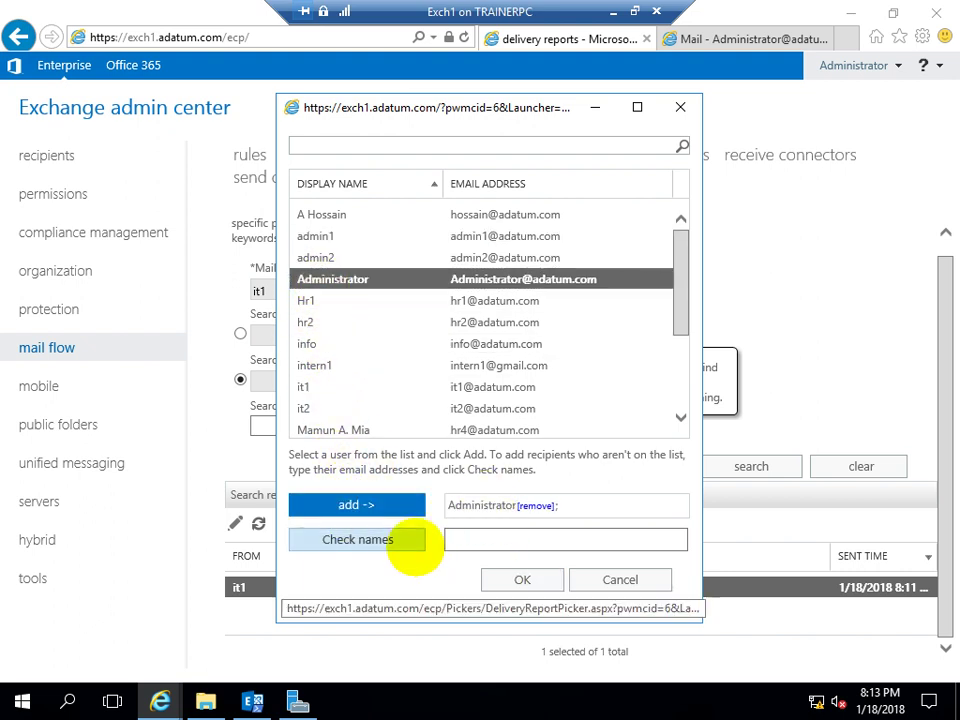
left_click(318, 301)
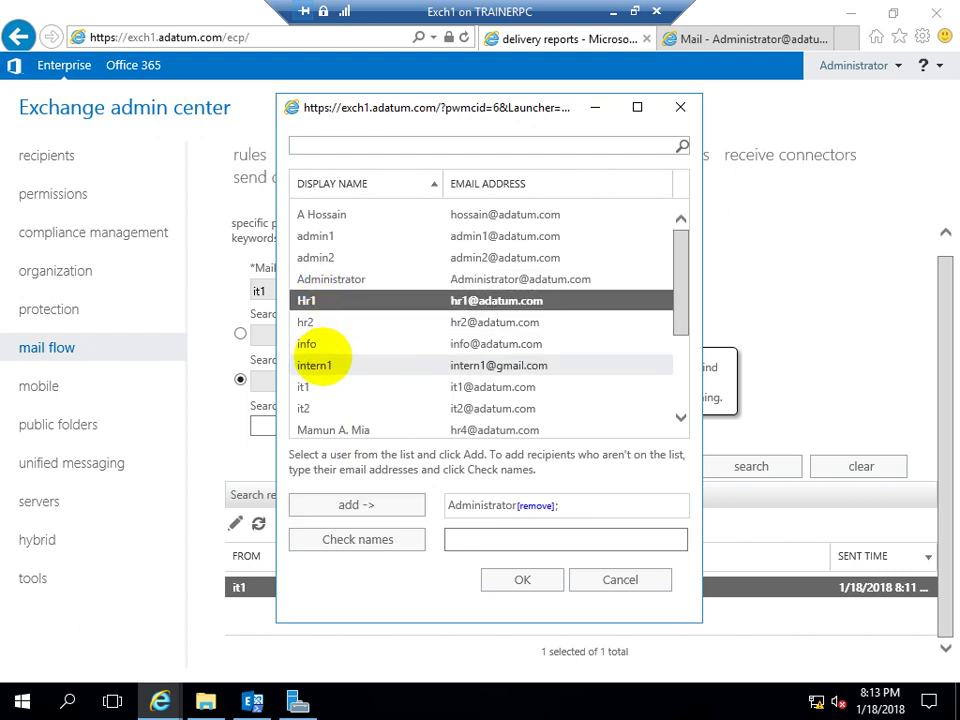
left_click(321, 214)
left_click(321, 236)
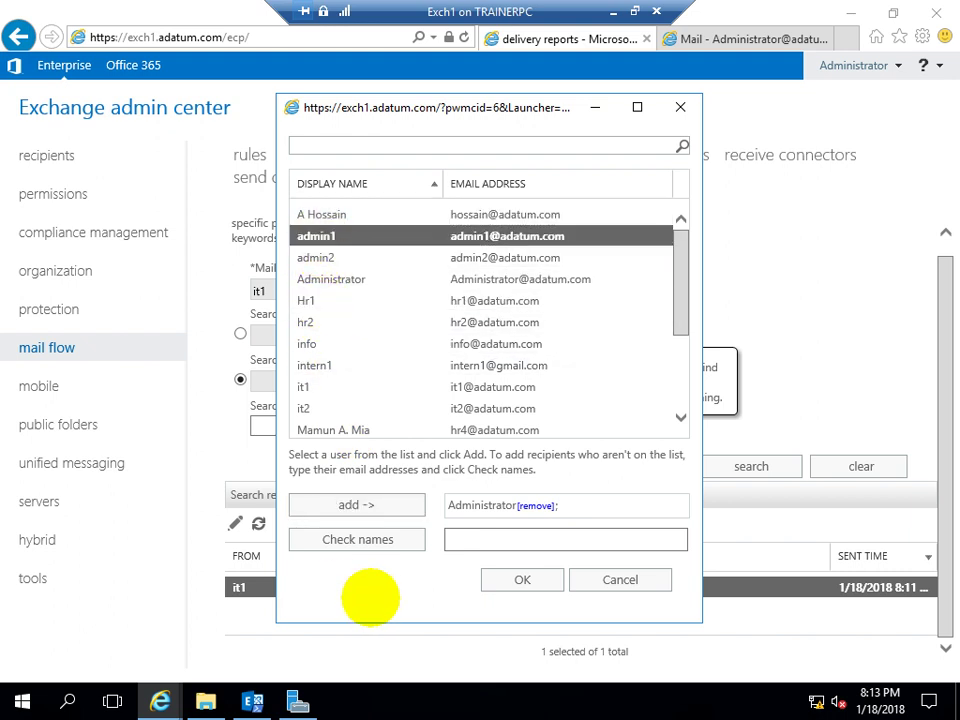
left_click(354, 505)
left_click(523, 580)
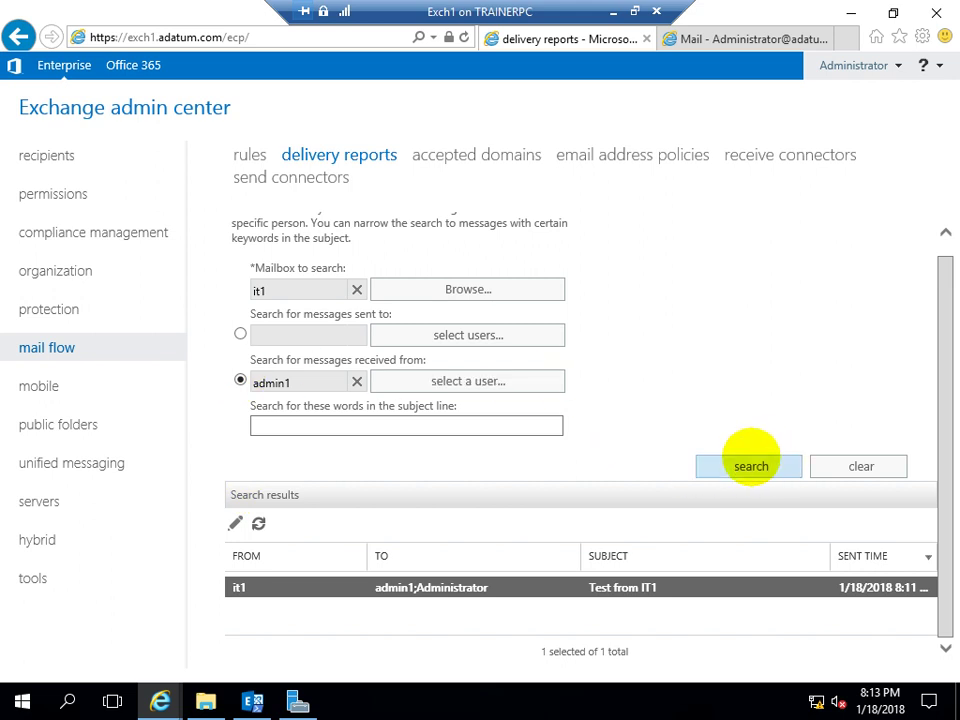
left_click(736, 464)
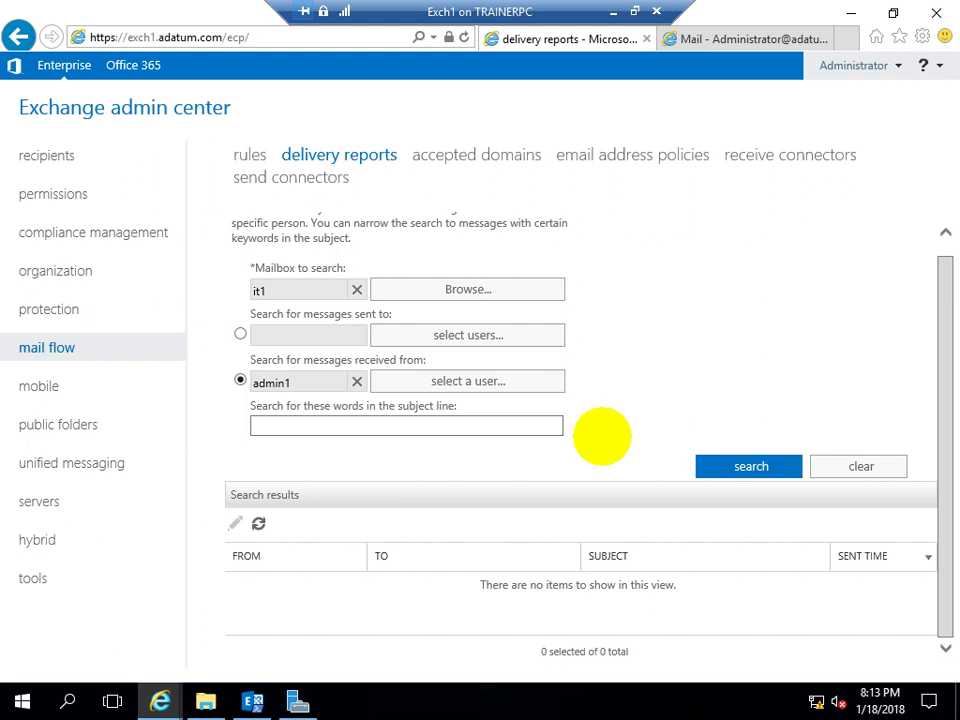
Choose Administrator as the sender, search again, and dismiss the log search warning
left_click(450, 381)
left_click(357, 280)
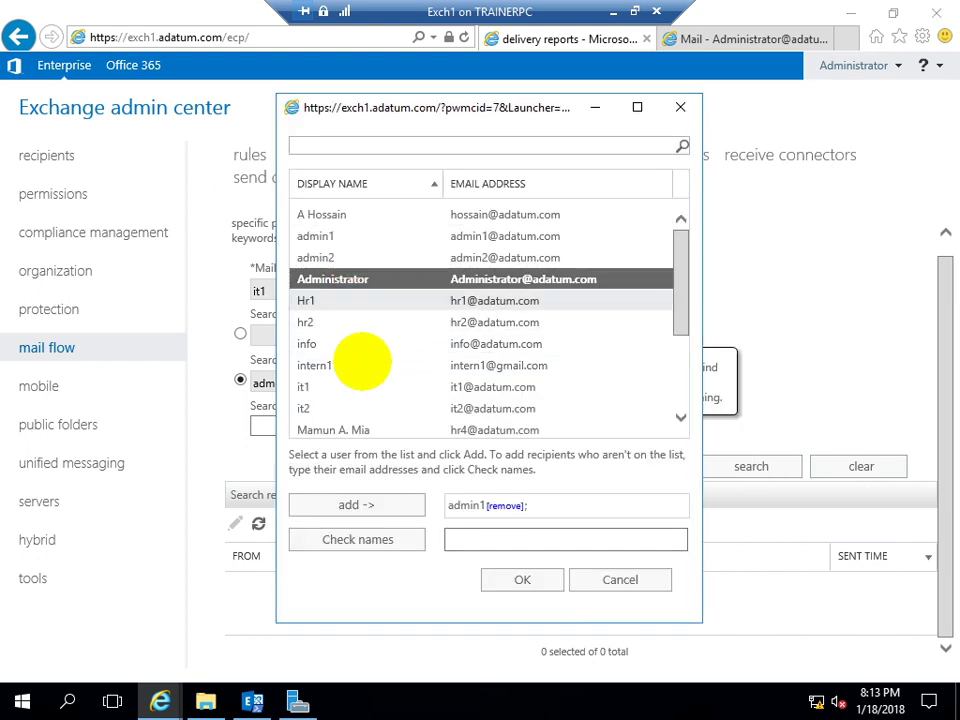
left_click(345, 505)
left_click(515, 579)
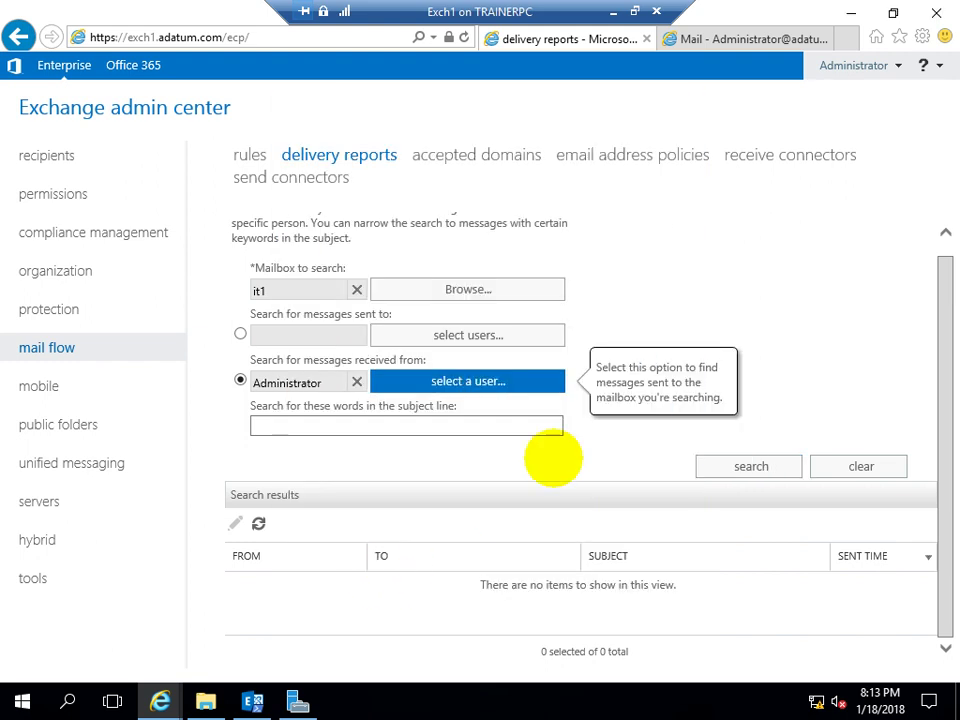
left_click(719, 460)
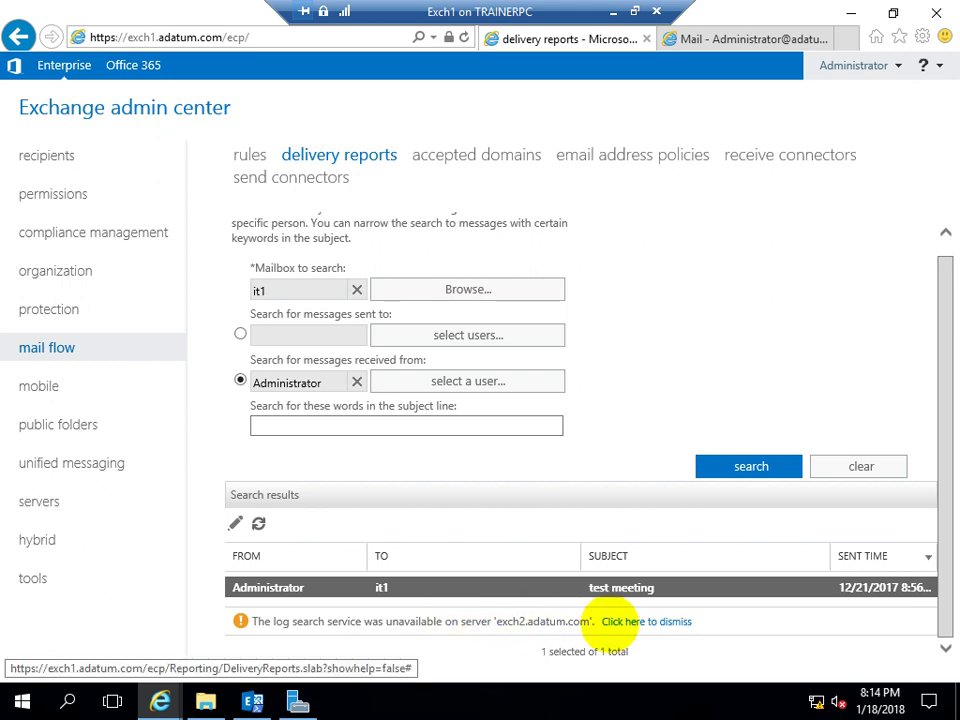
left_click(630, 621)
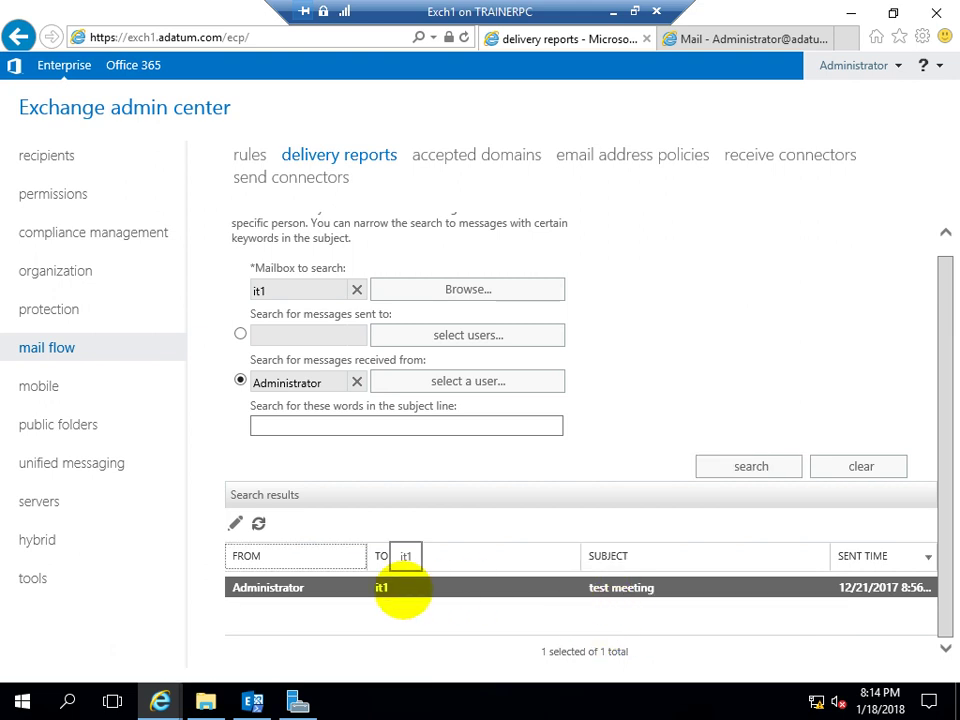
Open the 'test meeting' delivery report and review its Submitted, Pending and delivery entries
double_click(418, 585)
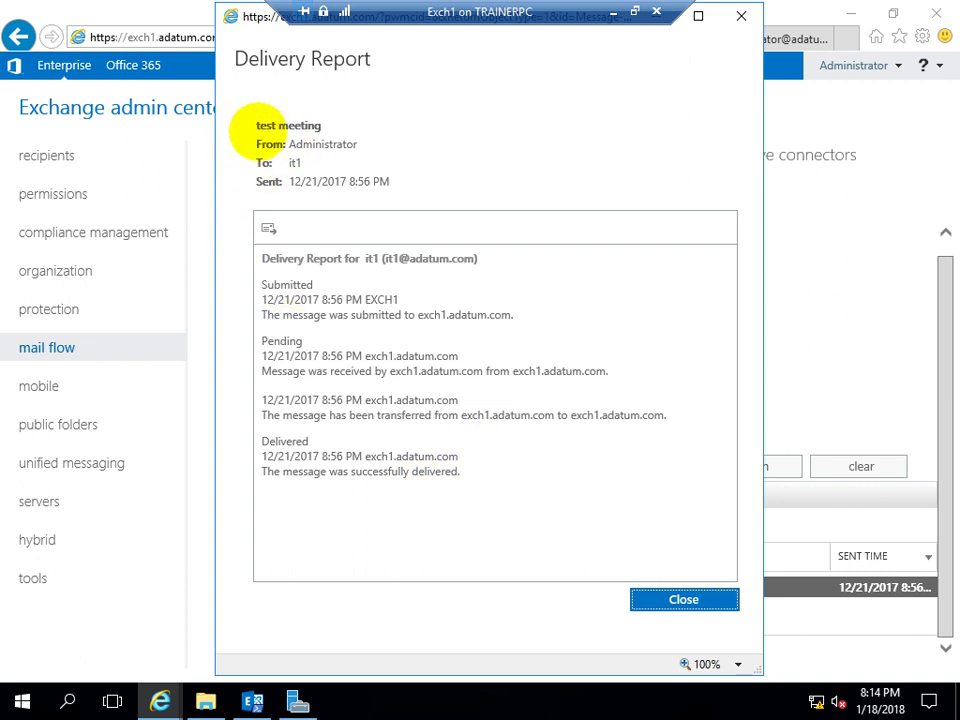
left_click_drag(252, 126, 364, 122)
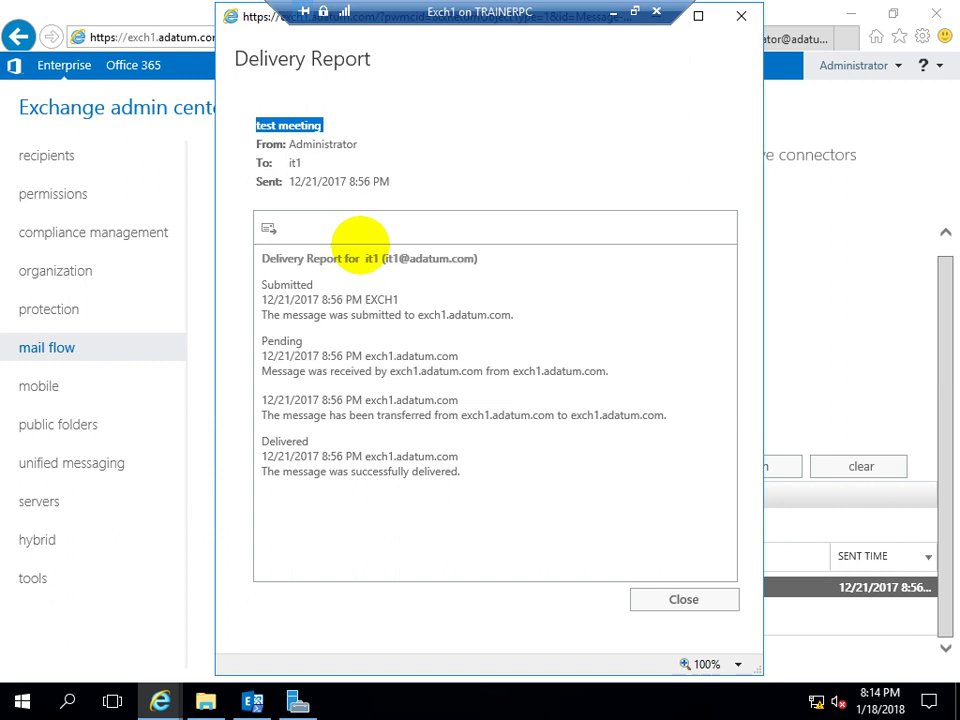
left_click_drag(380, 300, 335, 320)
double_click(285, 341)
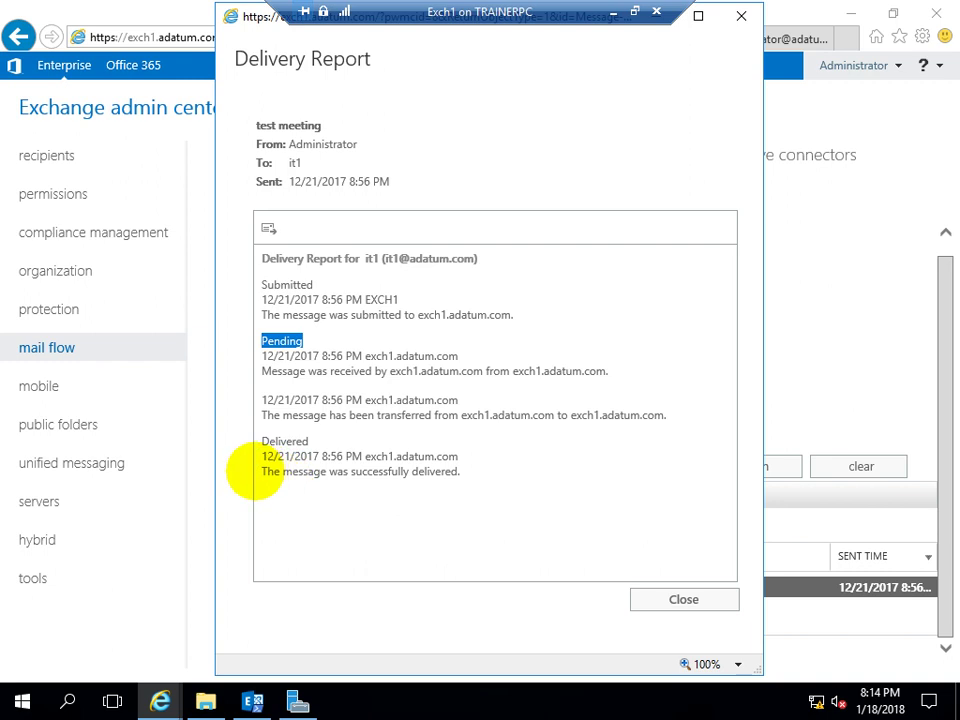
left_click_drag(258, 471, 462, 465)
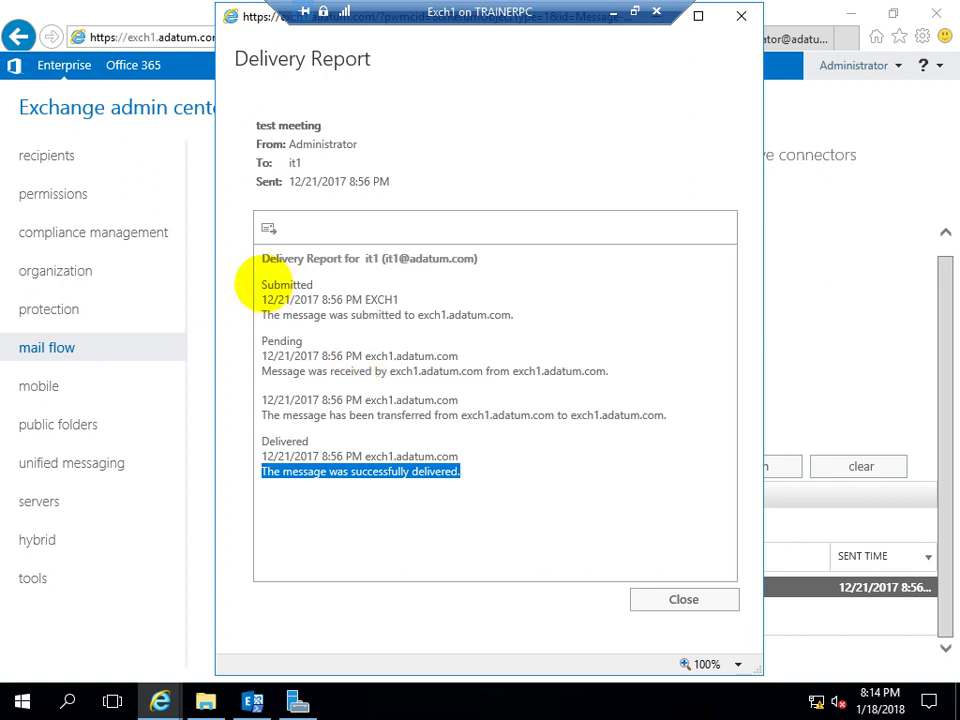
Highlight the Submitted, Pending and Delivered stages, then close the report
left_click_drag(259, 283, 350, 281)
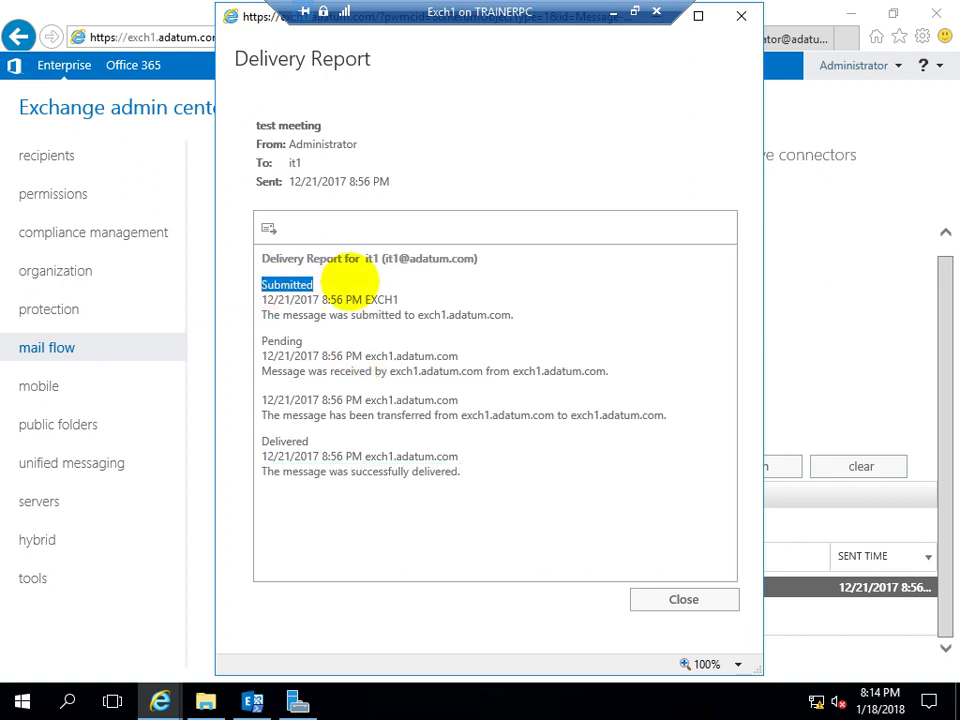
left_click_drag(262, 341, 336, 339)
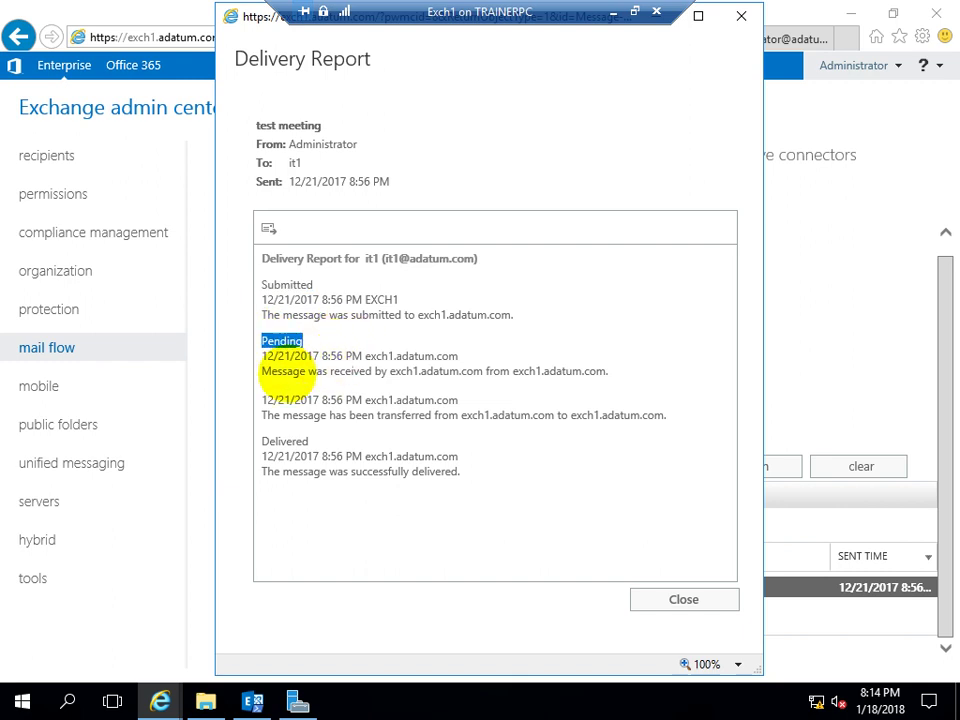
left_click_drag(258, 440, 318, 440)
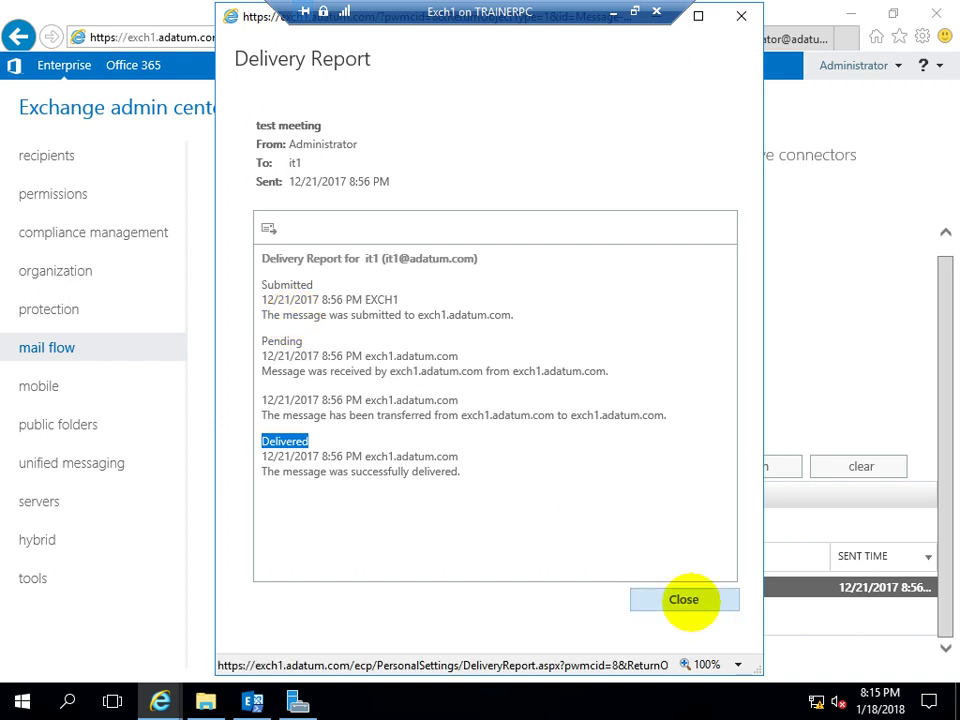
left_click(683, 599)
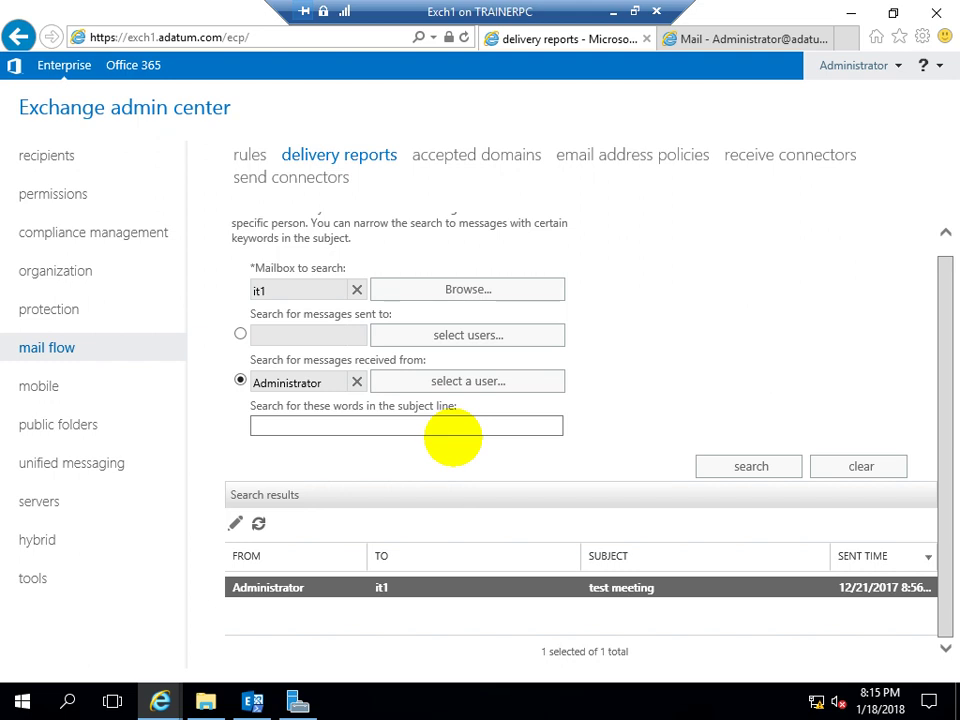
Search it1's delivery reports with the subject keyword 'test'
left_click(277, 425)
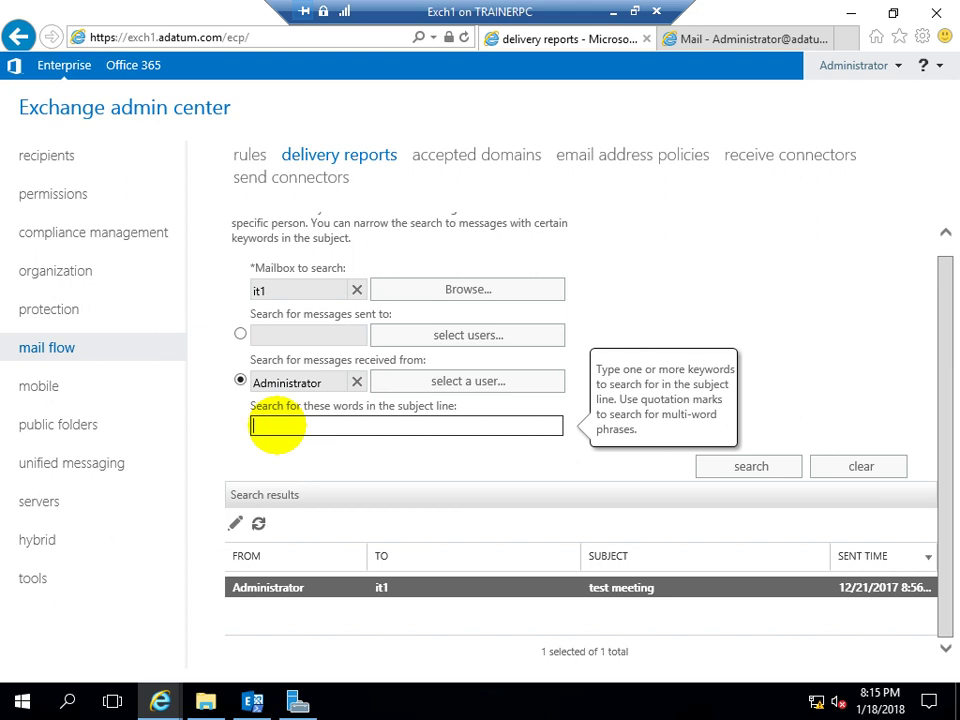
type("test")
left_click(729, 466)
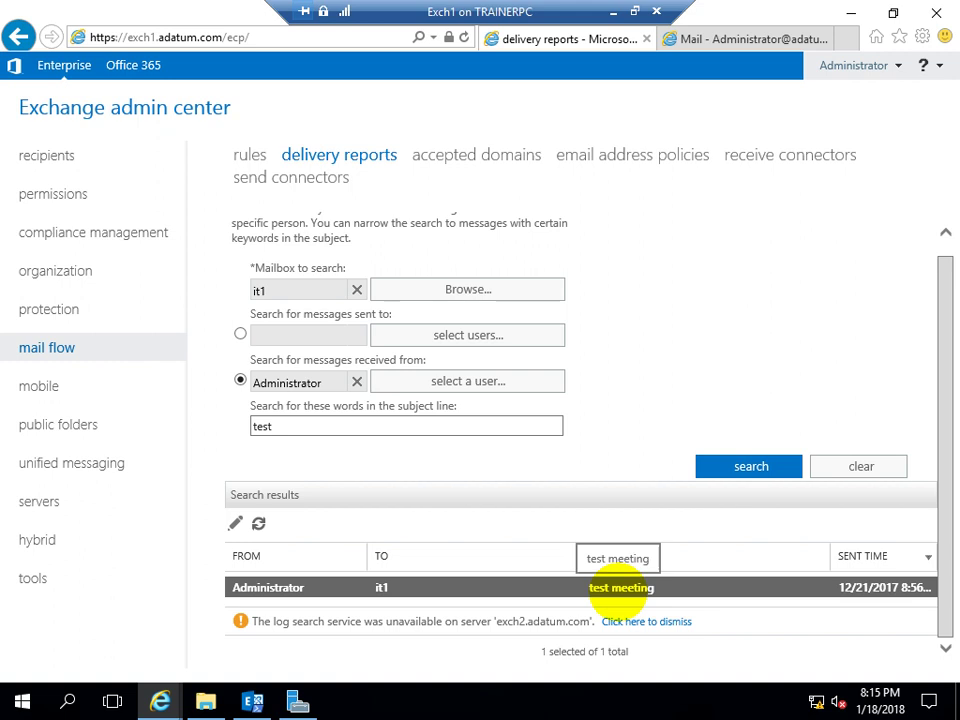
Replace the subject keyword with 'lkjasdfkljsf' and search again
double_click(280, 426)
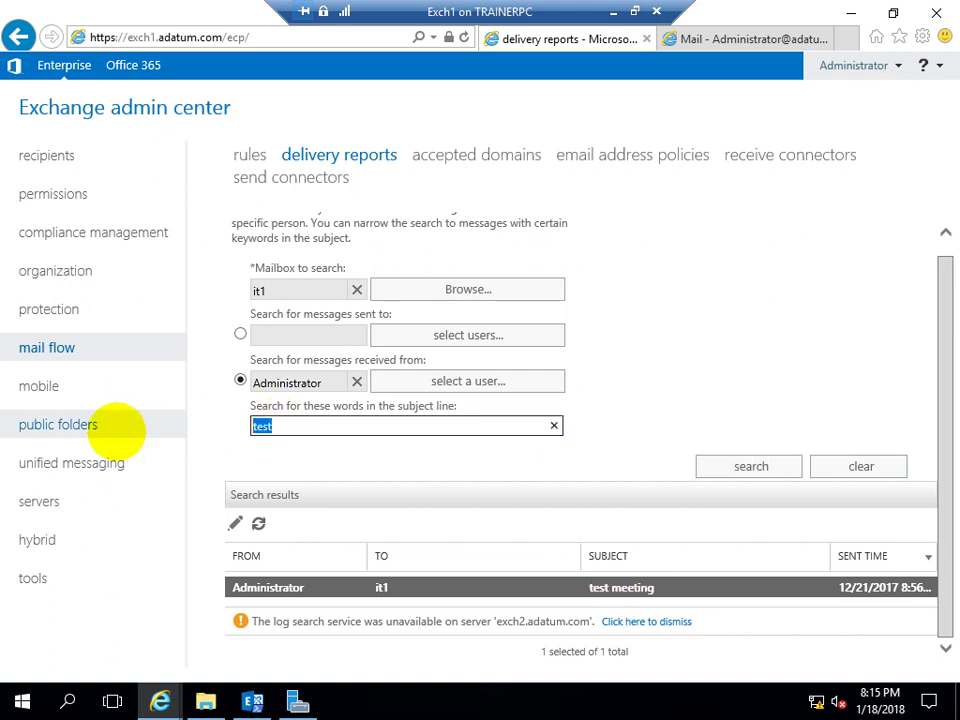
type("lkjasdfkljsf")
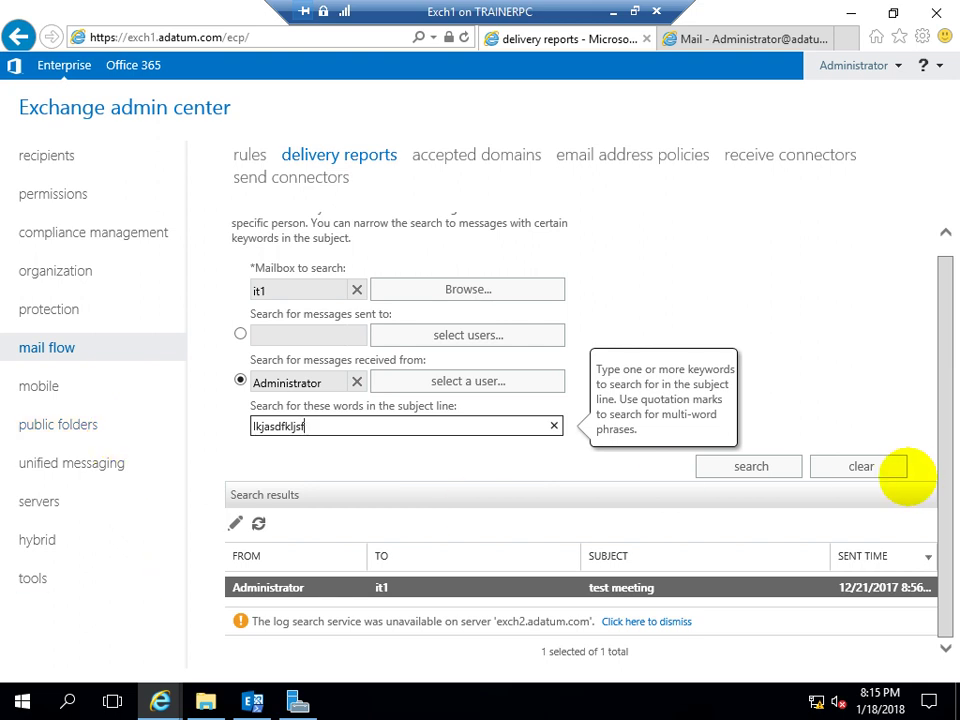
left_click(768, 467)
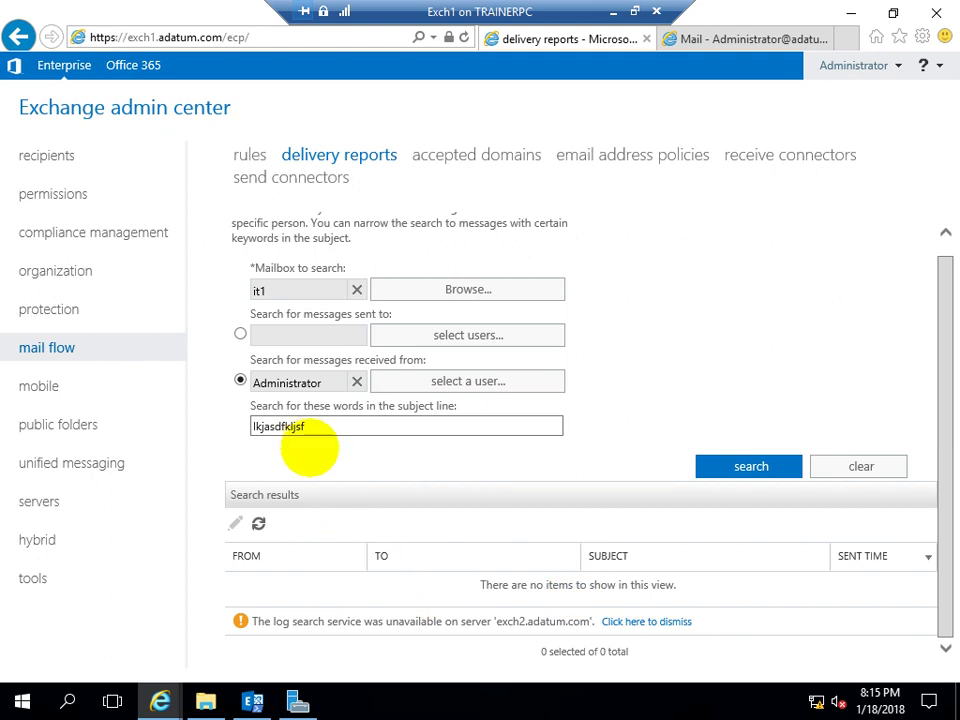
double_click(272, 426)
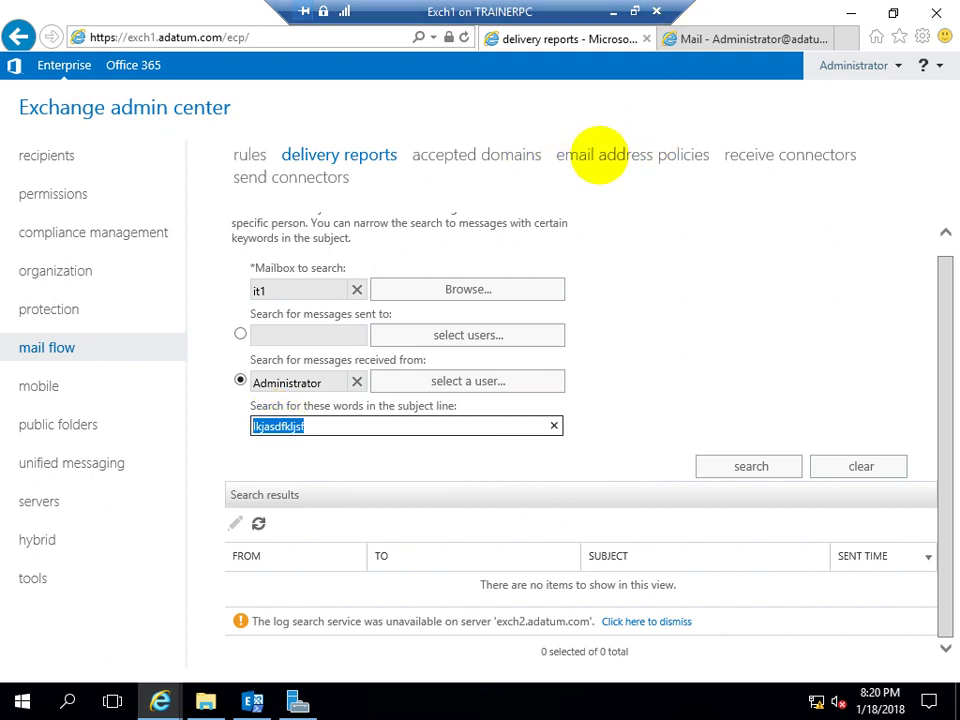
Show the mail flow accepted domains list with adatum.com as Authoritative
left_click(472, 155)
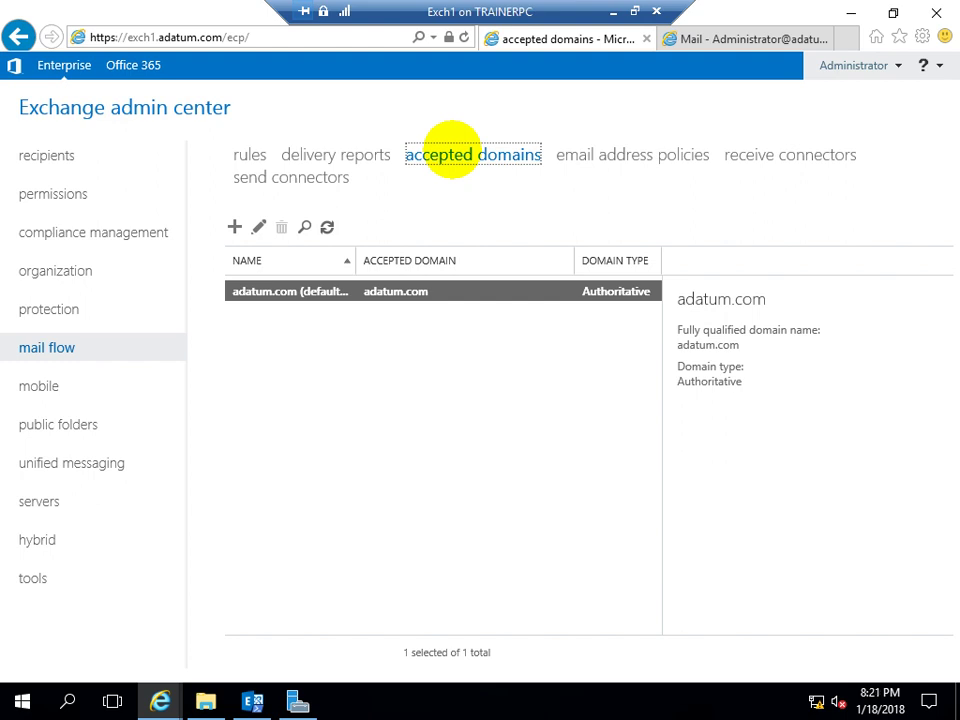
Start a new accepted domain with name 'contoso' and accepted domain contoso.com
left_click(234, 227)
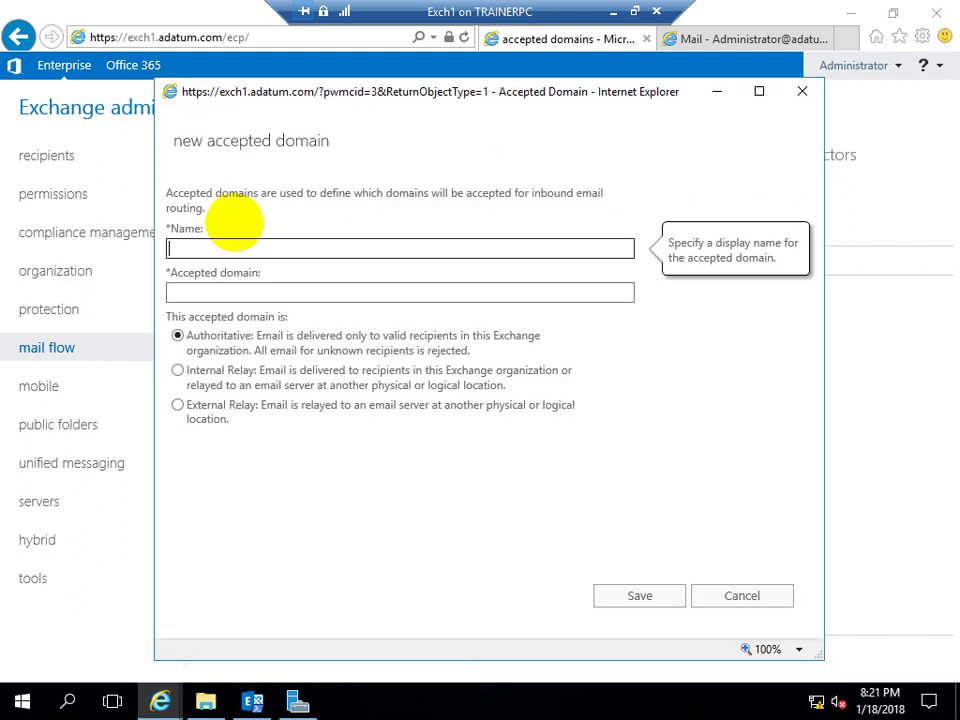
left_click(193, 290)
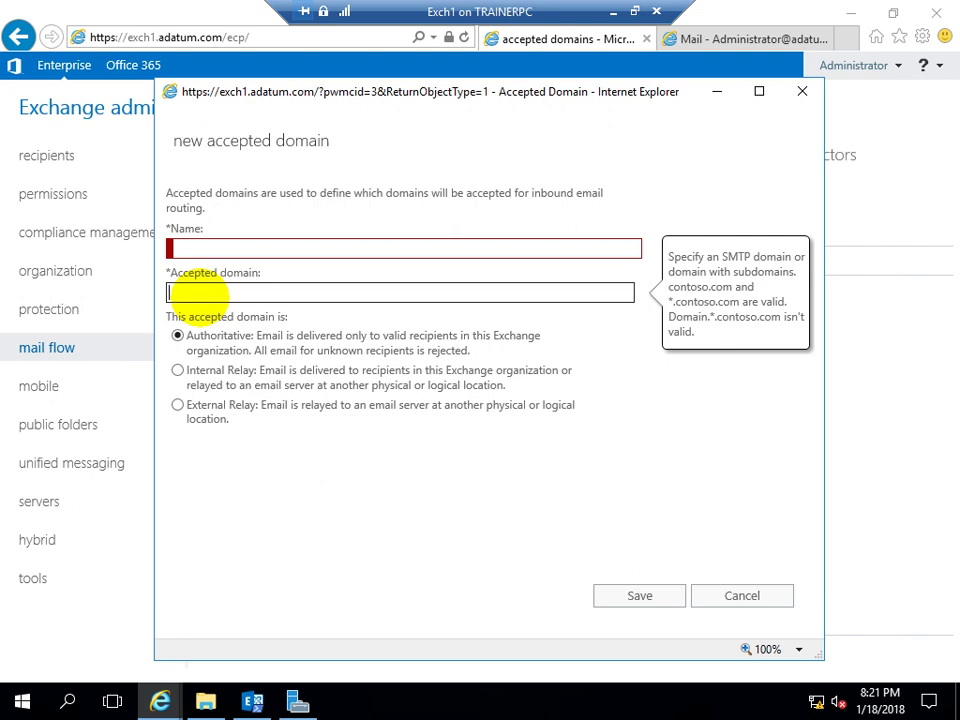
left_click(185, 247)
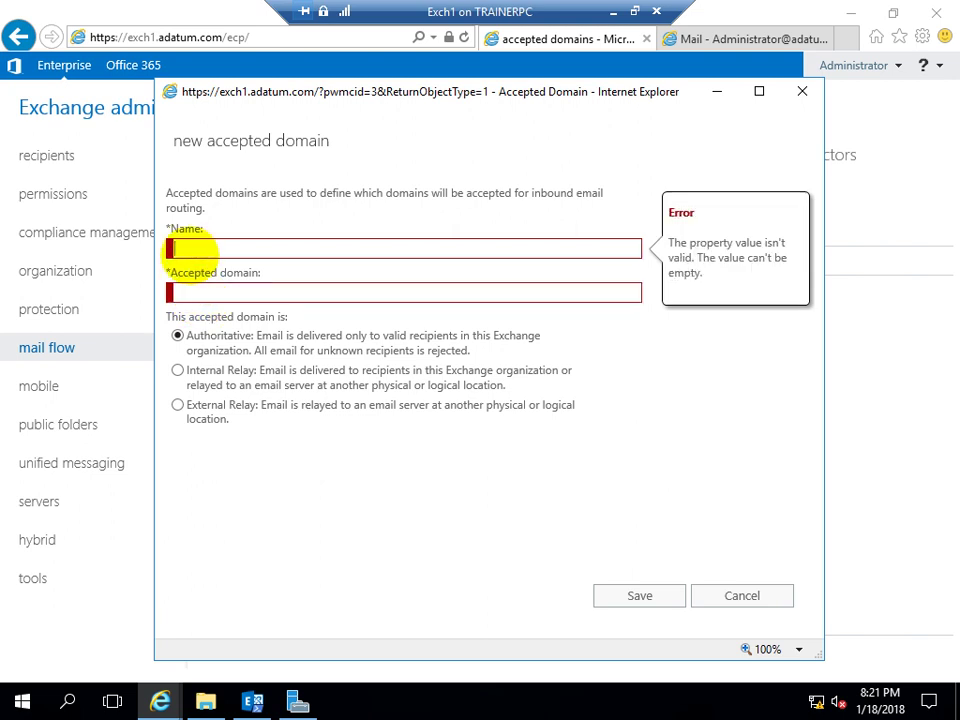
type("contoos")
key("BackSpace")
key("BackSpace")
type("so")
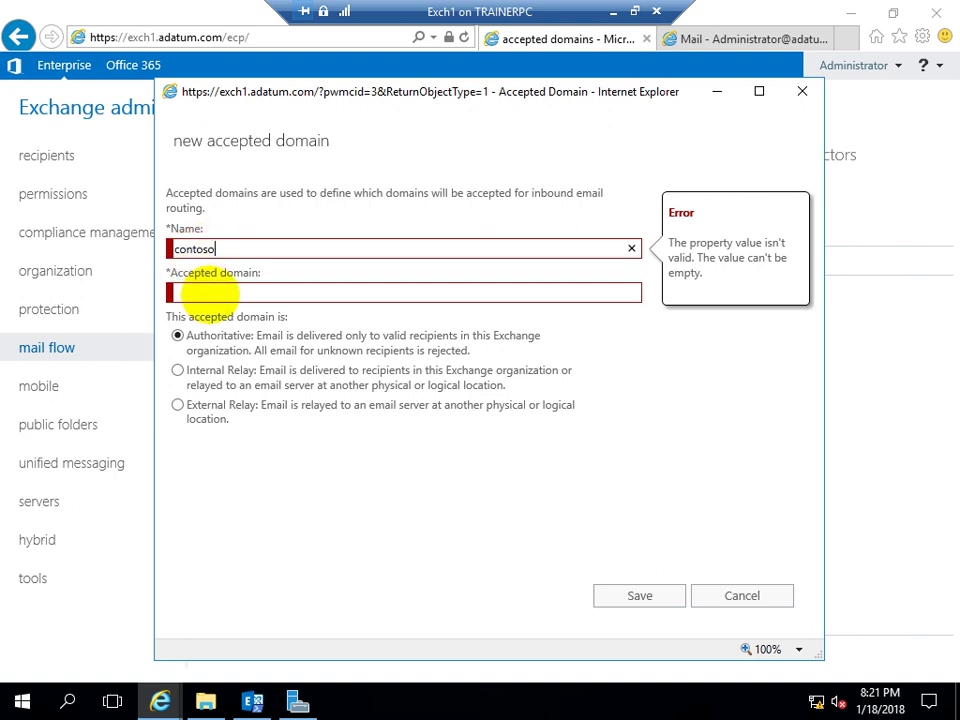
left_click(210, 292)
type("contoso.com")
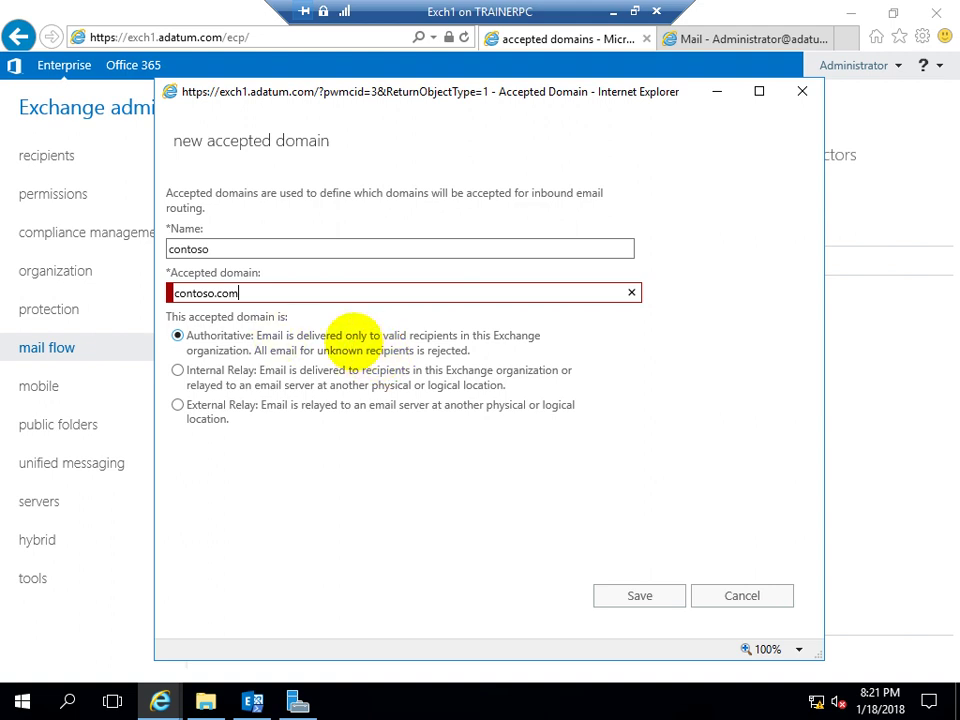
left_click_drag(236, 292, 172, 293)
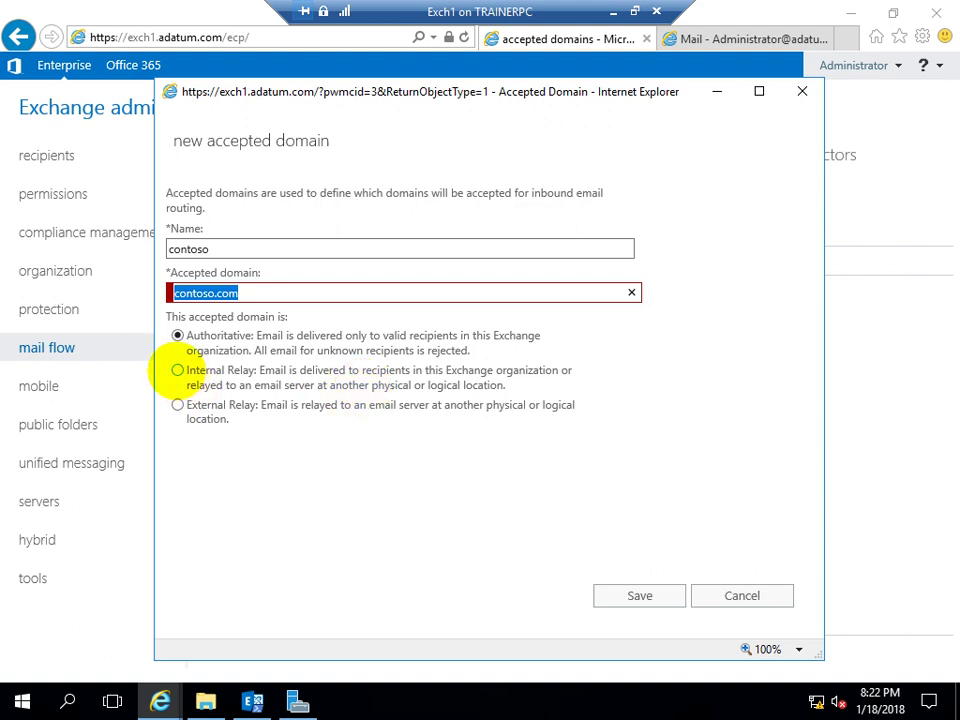
Try the Internal Relay and External Relay types, then cancel the contoso domain unsaved
left_click(177, 370)
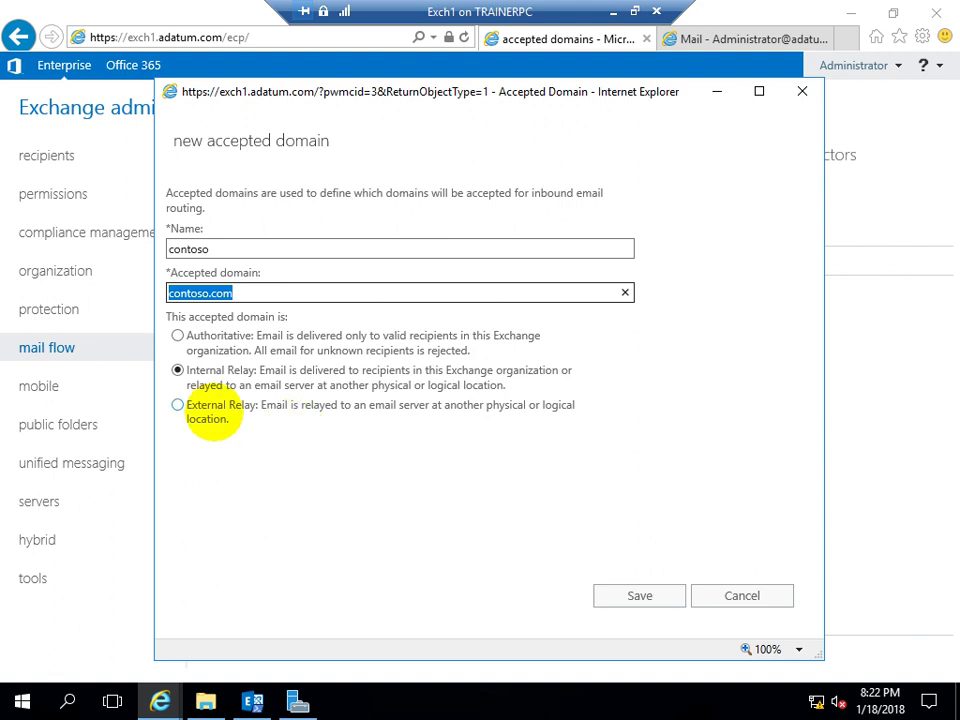
left_click(224, 406)
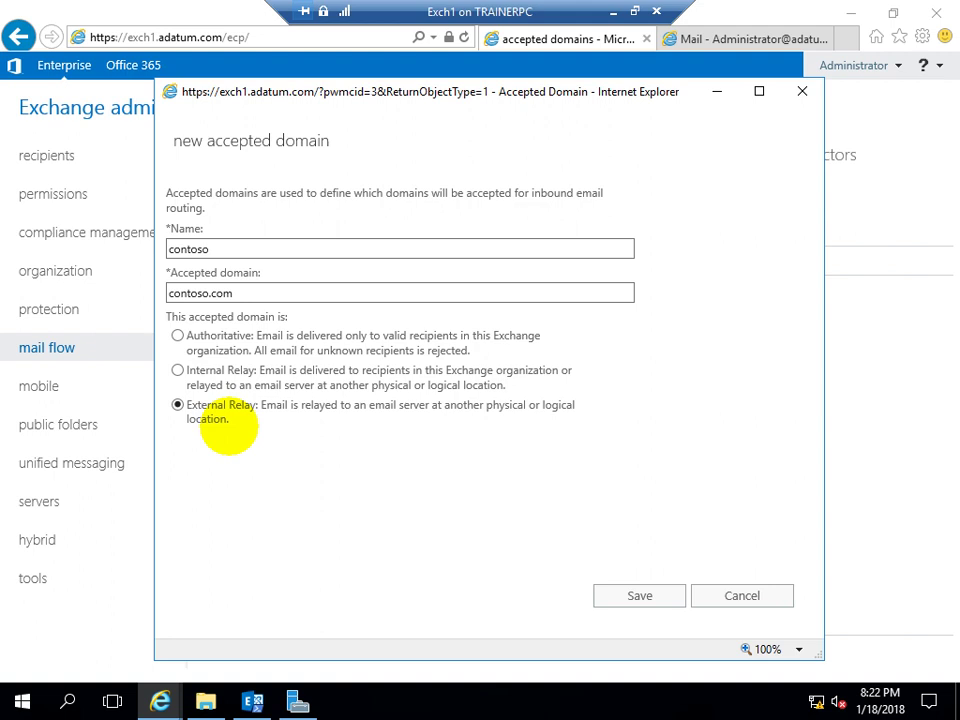
left_click_drag(232, 291, 75, 225)
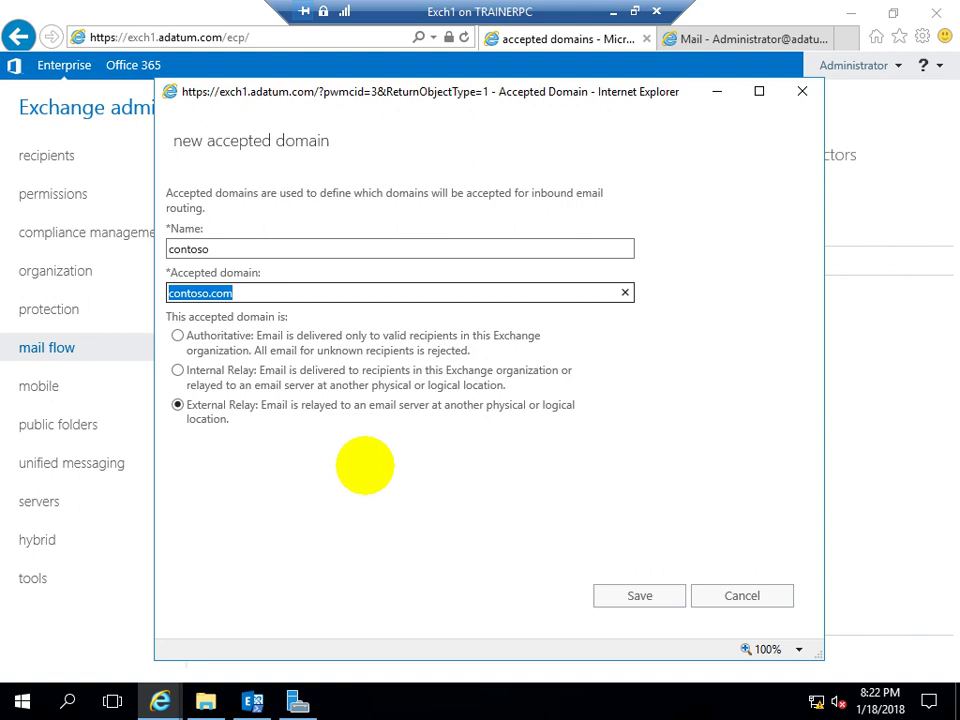
left_click(177, 370)
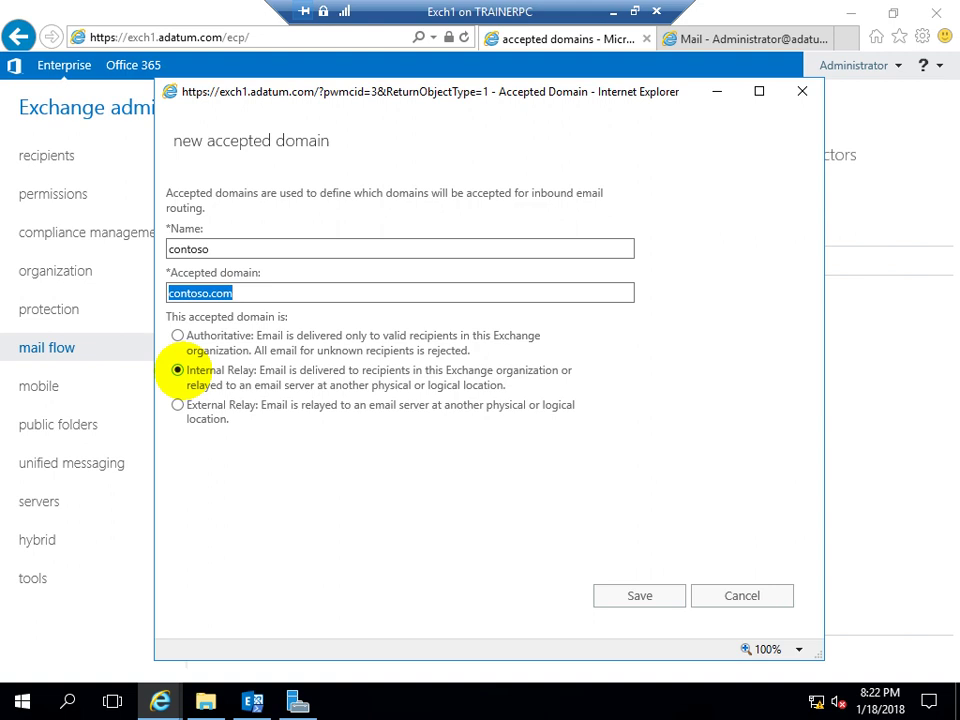
left_click(177, 404)
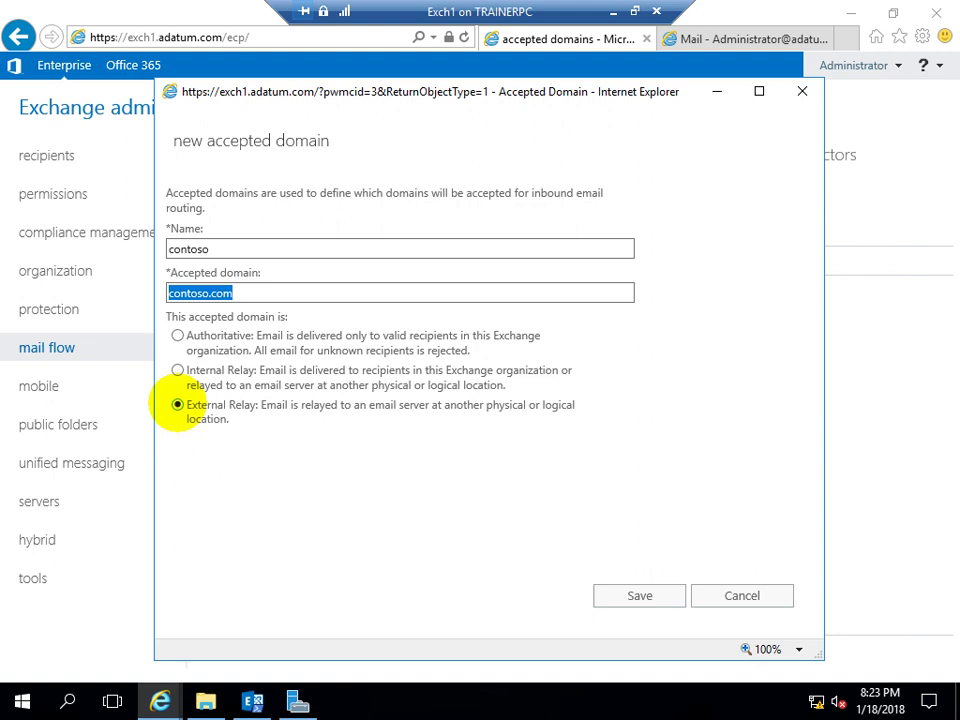
left_click(177, 370)
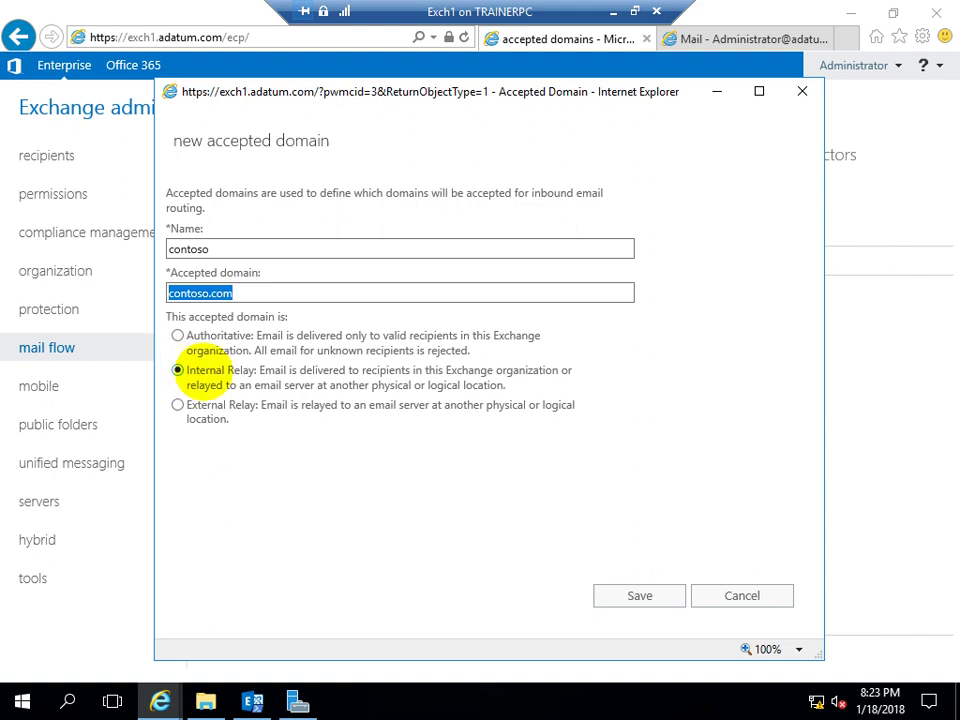
left_click(717, 589)
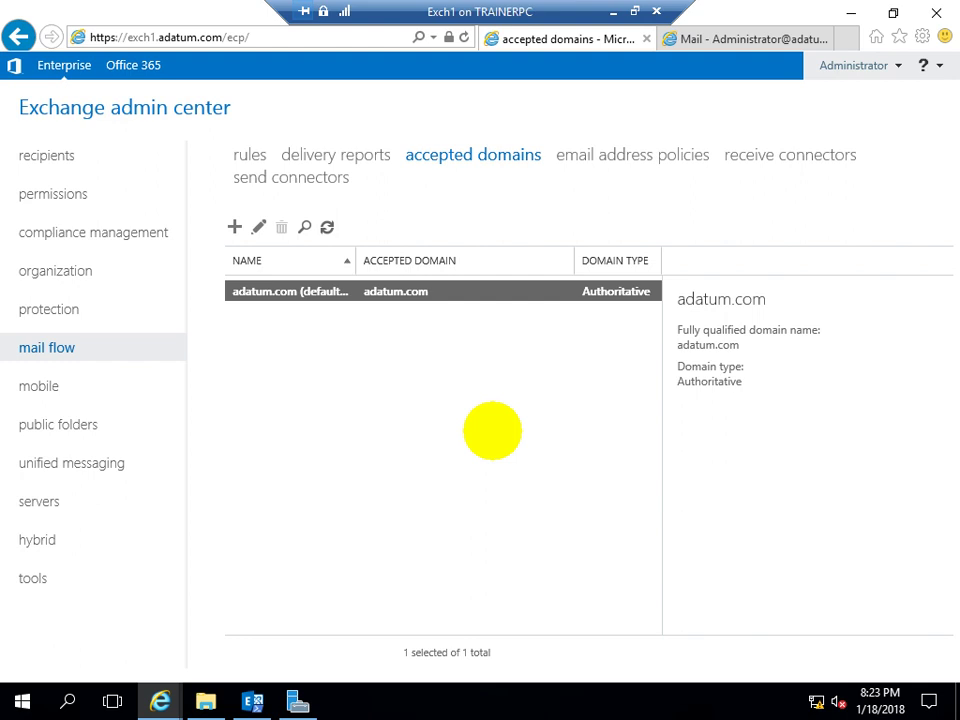
Browse the mail flow pages, ending on the receive connectors list for exch1.adatum.com
left_click(636, 152)
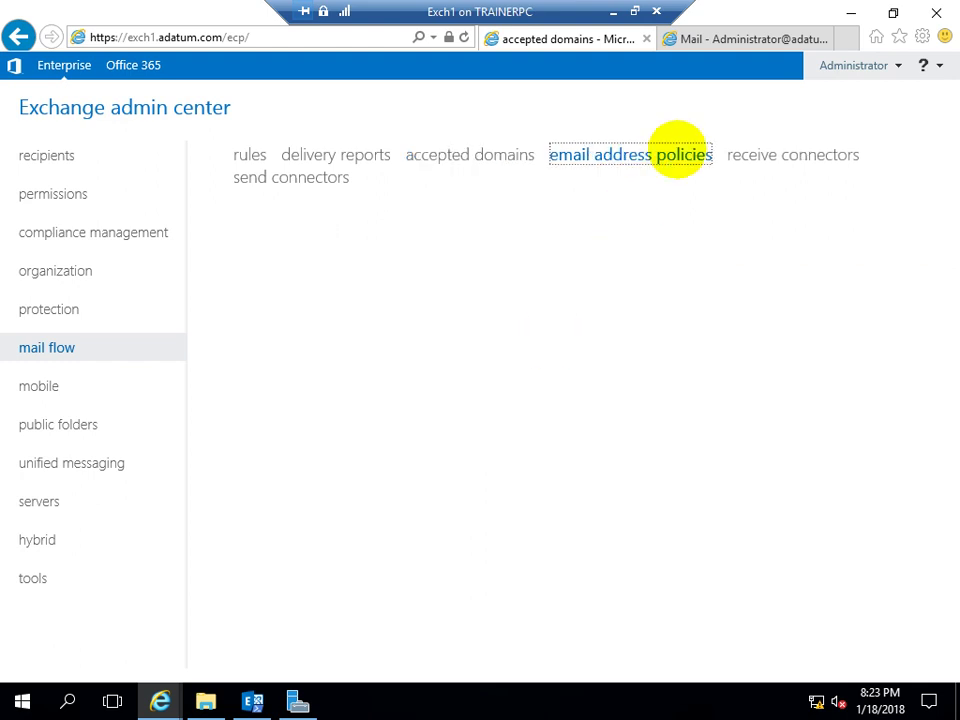
left_click(776, 155)
left_click(306, 177)
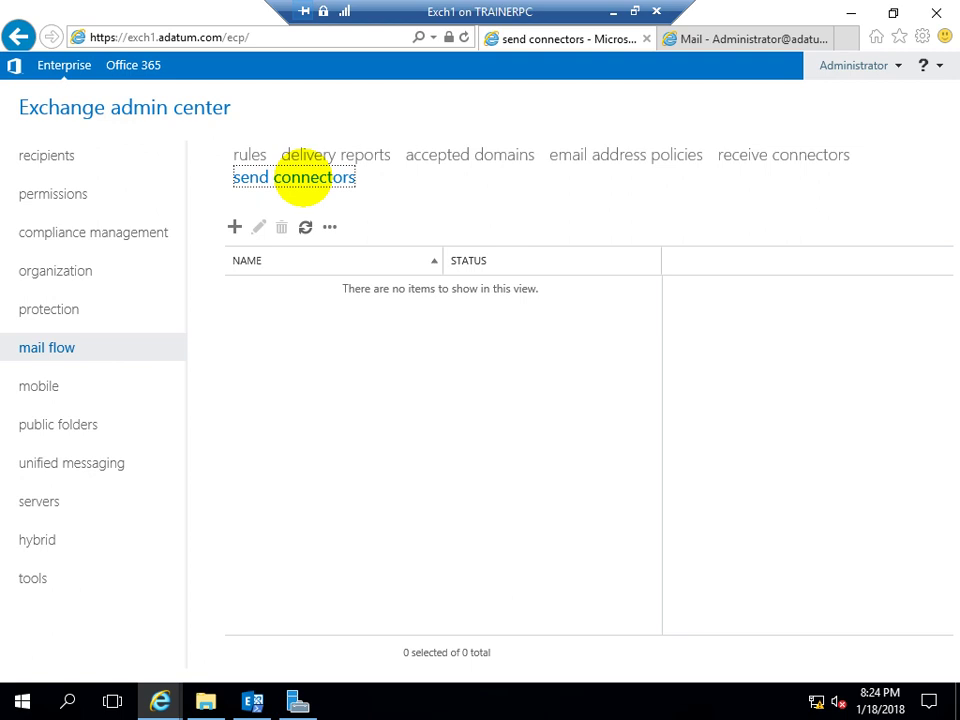
left_click(740, 157)
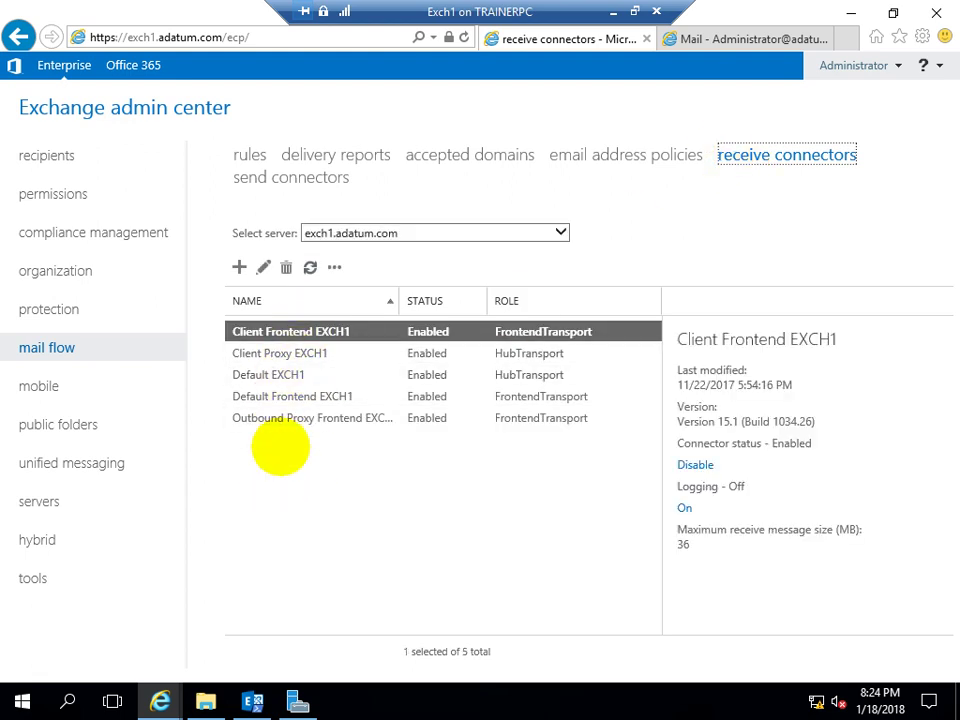
Inspect the Client Frontend, Client Proxy, Default, Default Frontend and Outbound Proxy connectors, then show send connectors
left_click(276, 470)
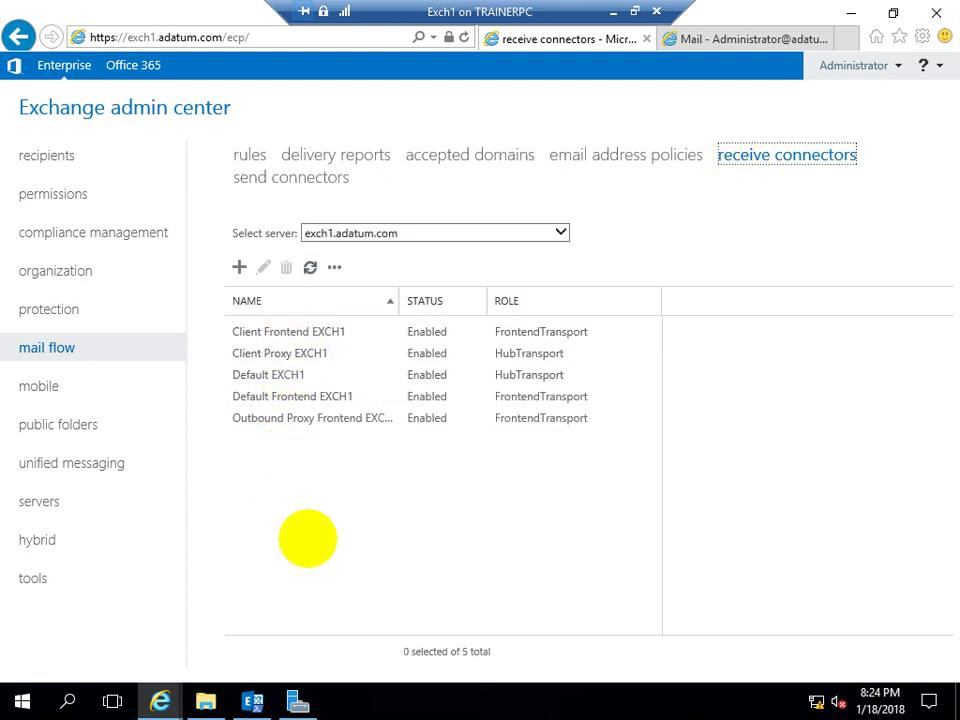
left_click(275, 331)
left_click(278, 353)
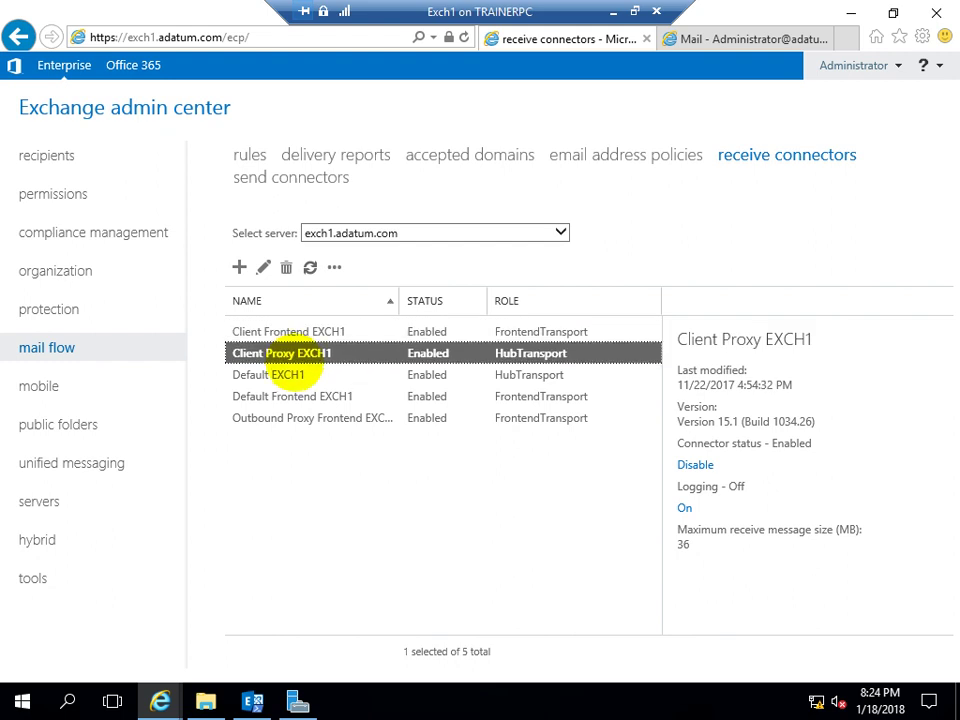
left_click(290, 374)
left_click(236, 398)
left_click(279, 419)
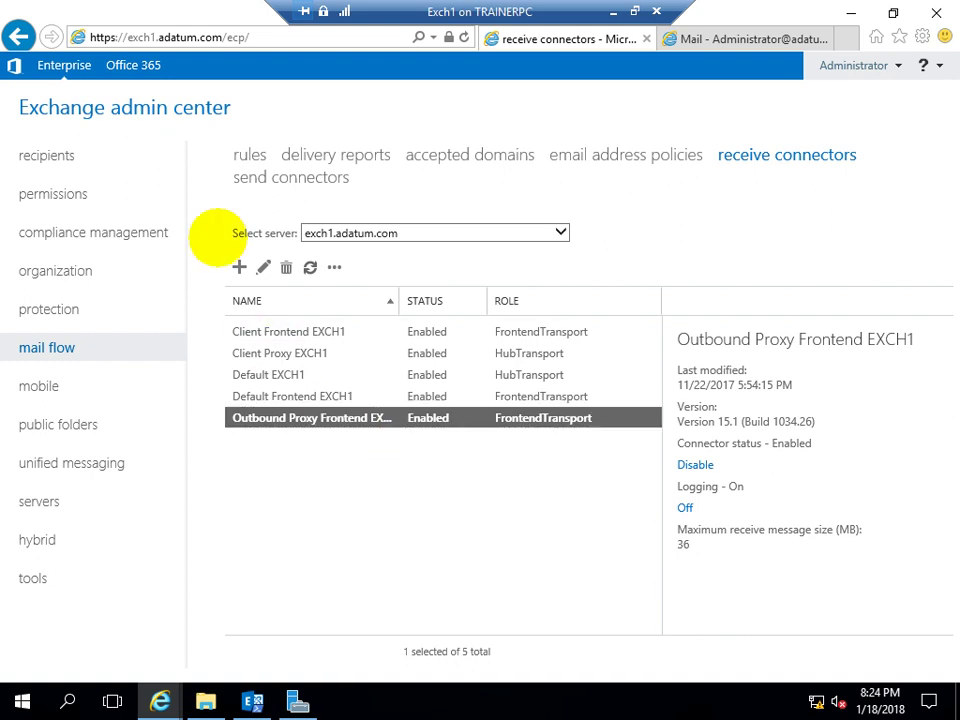
left_click(294, 176)
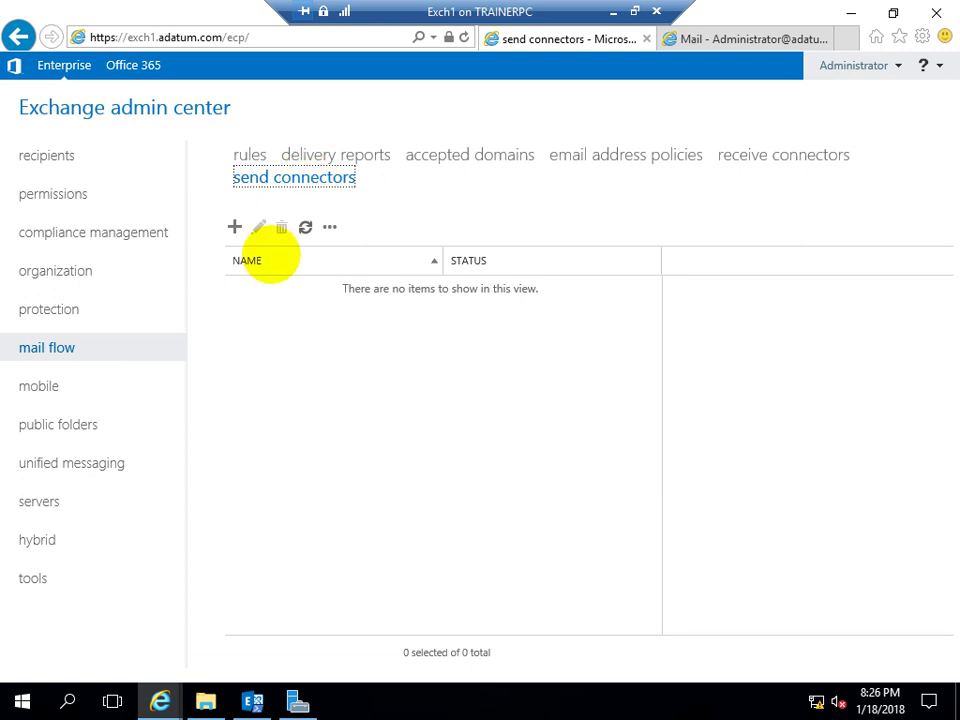
Start a new Internet-type send connector named 'All' and advance to its network settings
left_click(235, 226)
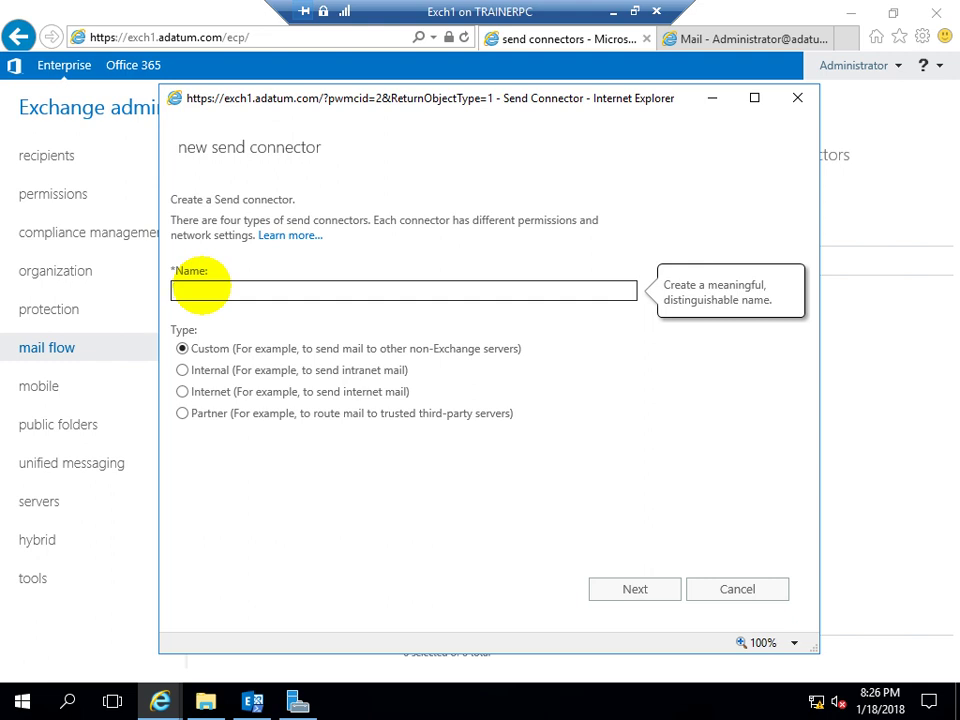
type("All")
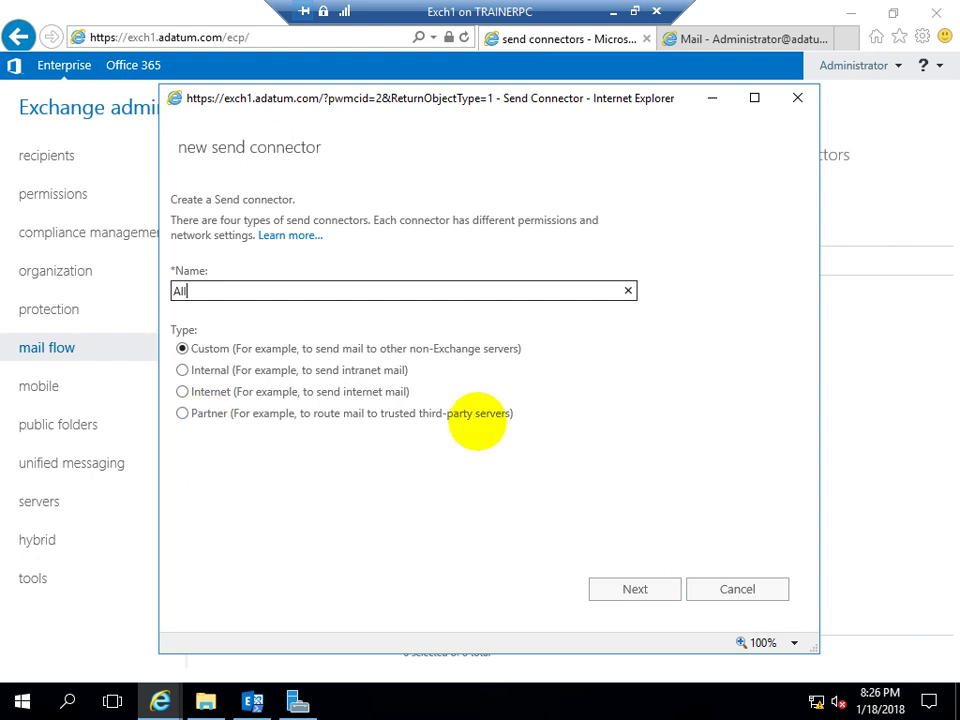
left_click(215, 390)
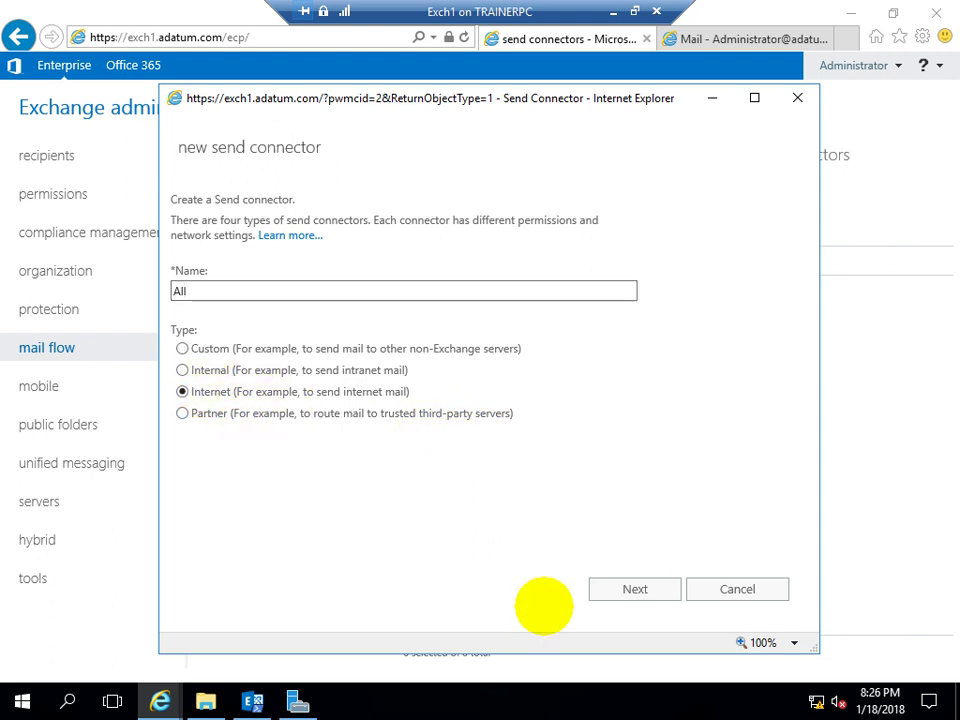
left_click(595, 584)
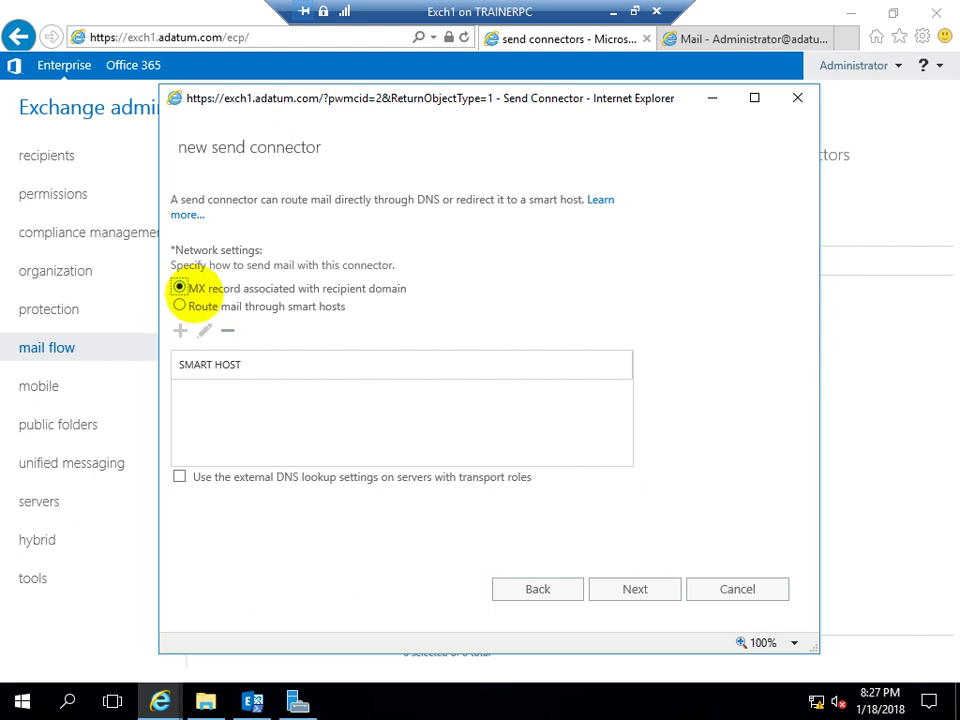
Keep 'MX record associated with recipient domain' routing instead of smart hosts, then continue
left_click(179, 305)
left_click(179, 287)
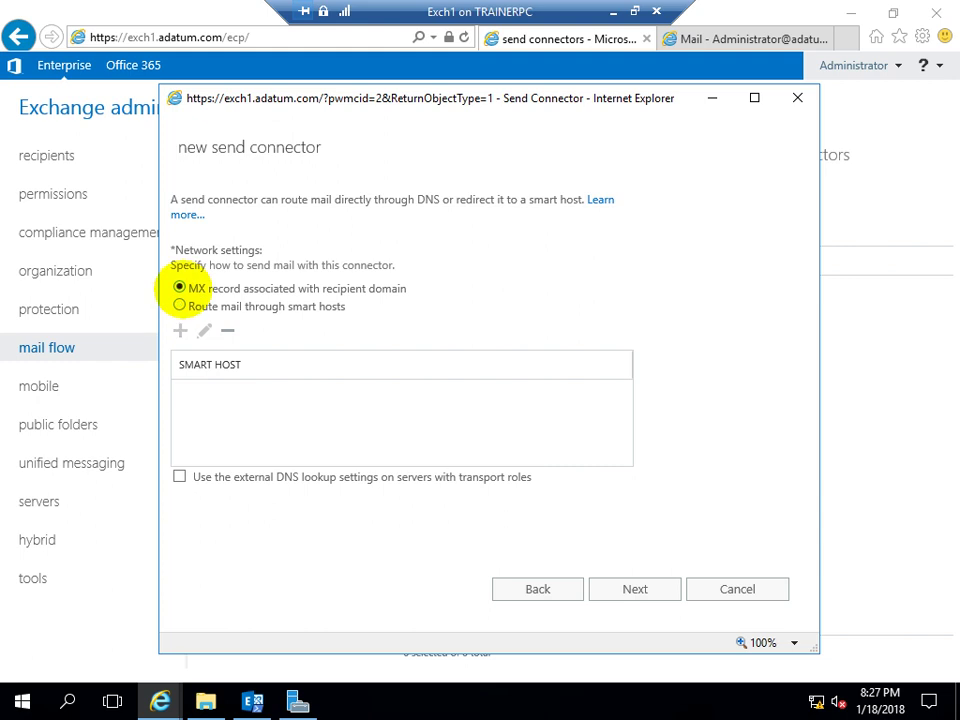
left_click(179, 305)
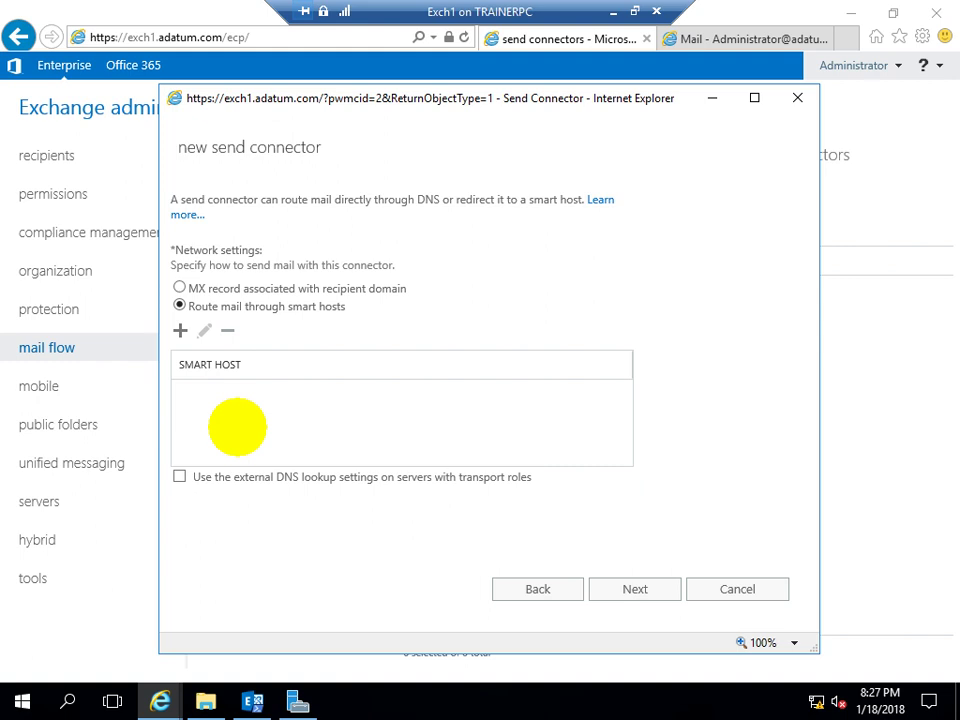
left_click(180, 288)
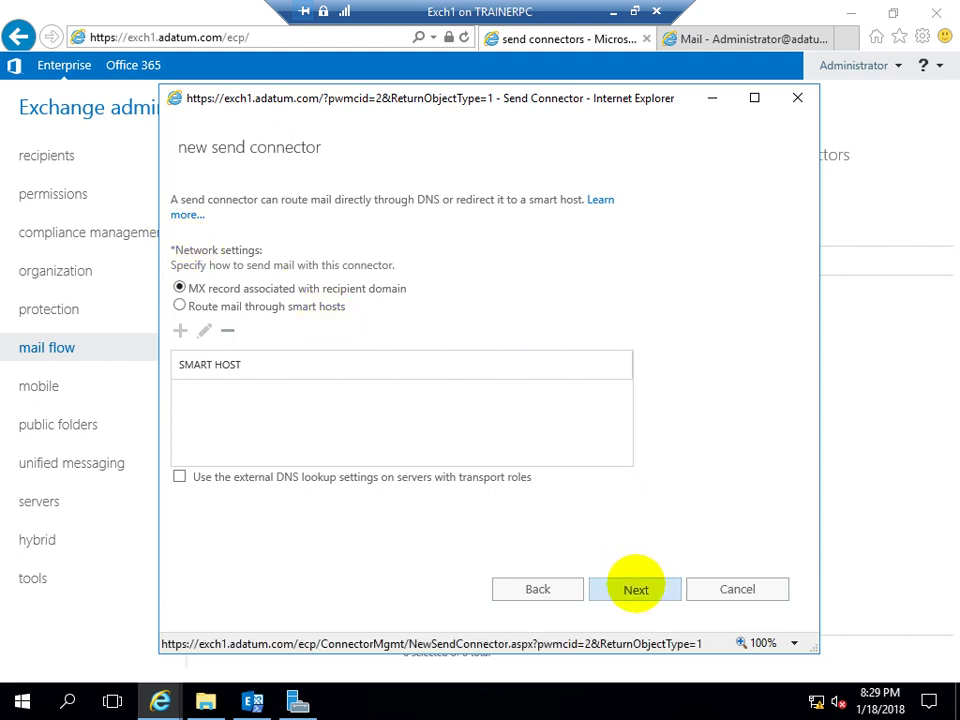
left_click(635, 589)
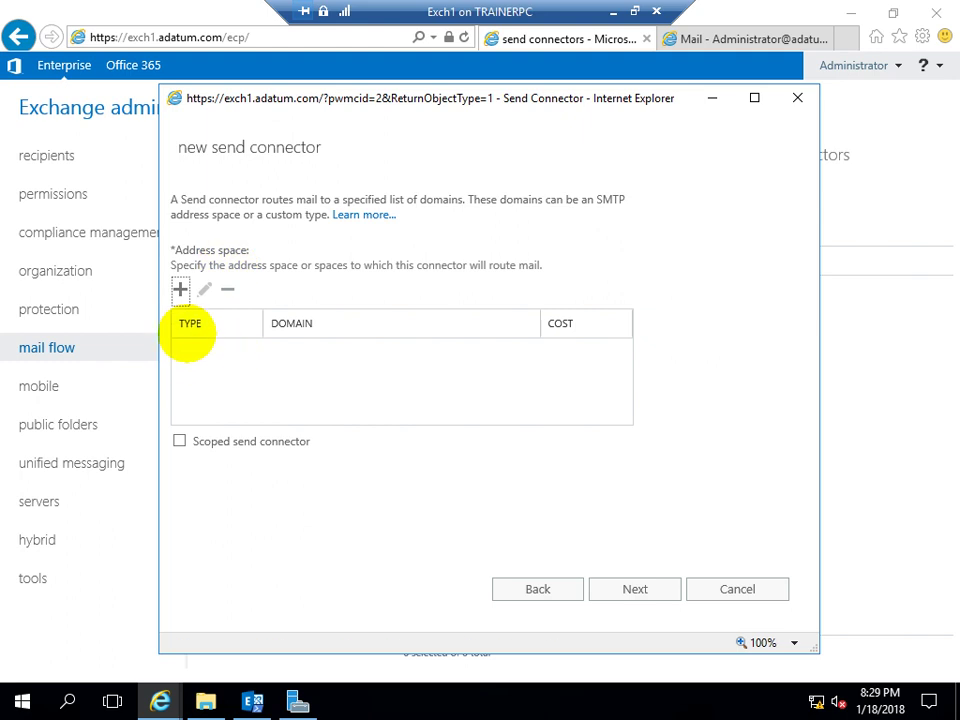
Add an SMTP address space entry with FQDN * and cost 1 to the All connector
left_click(180, 289)
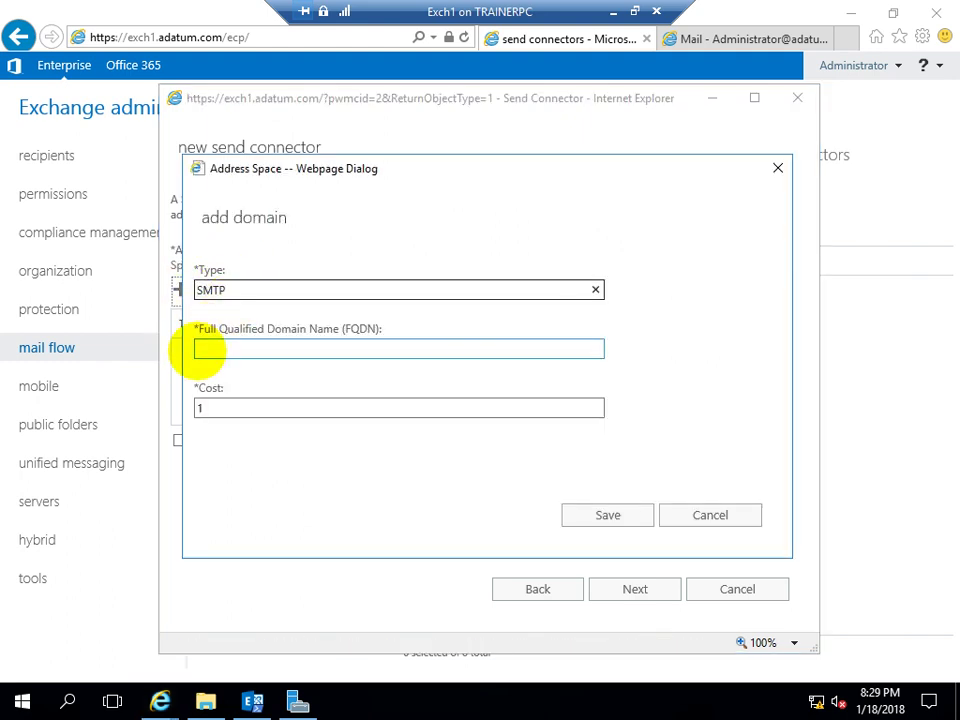
left_click(214, 348)
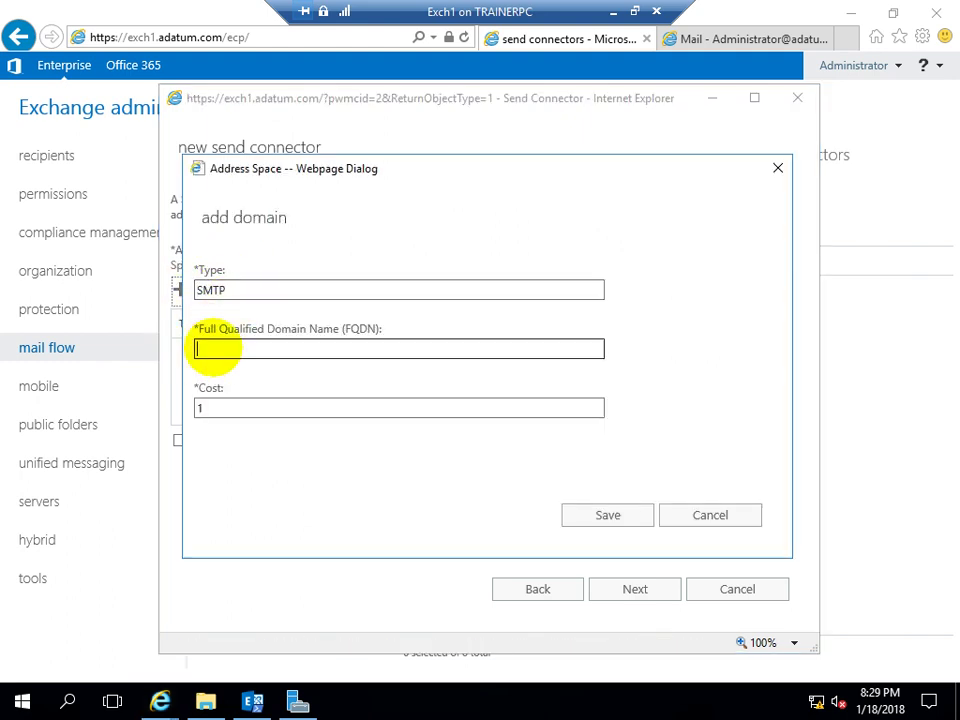
type("*")
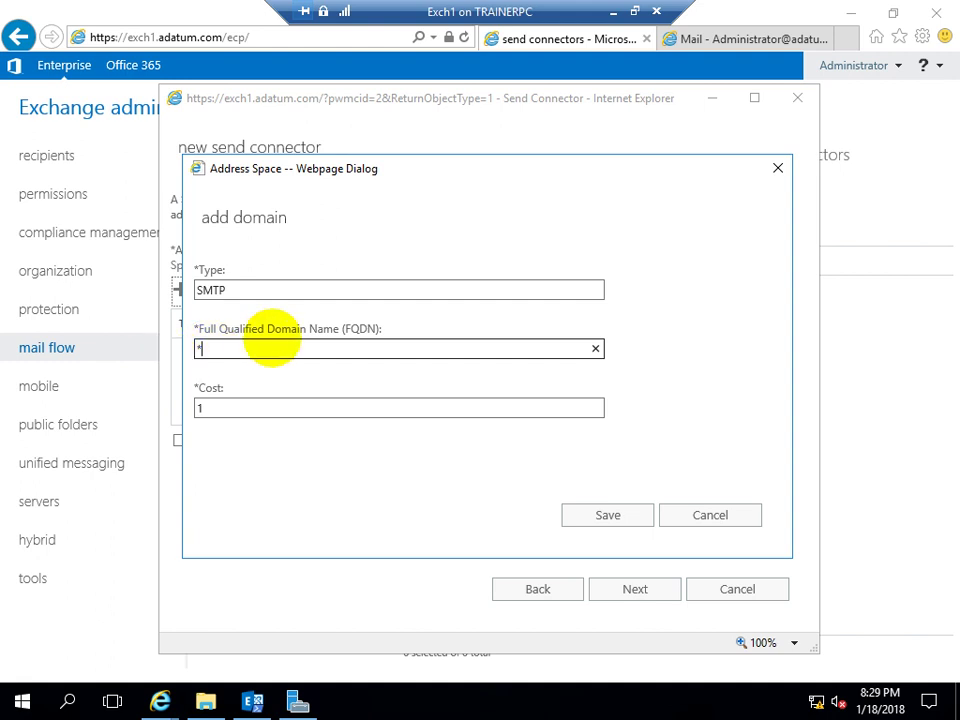
key("Tab")
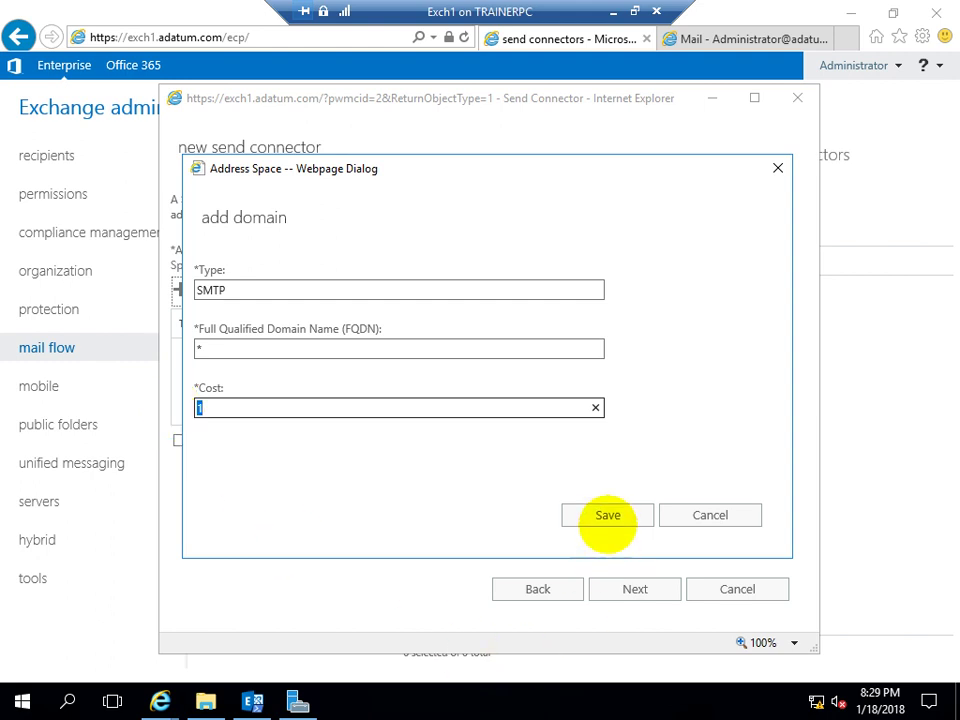
left_click(607, 515)
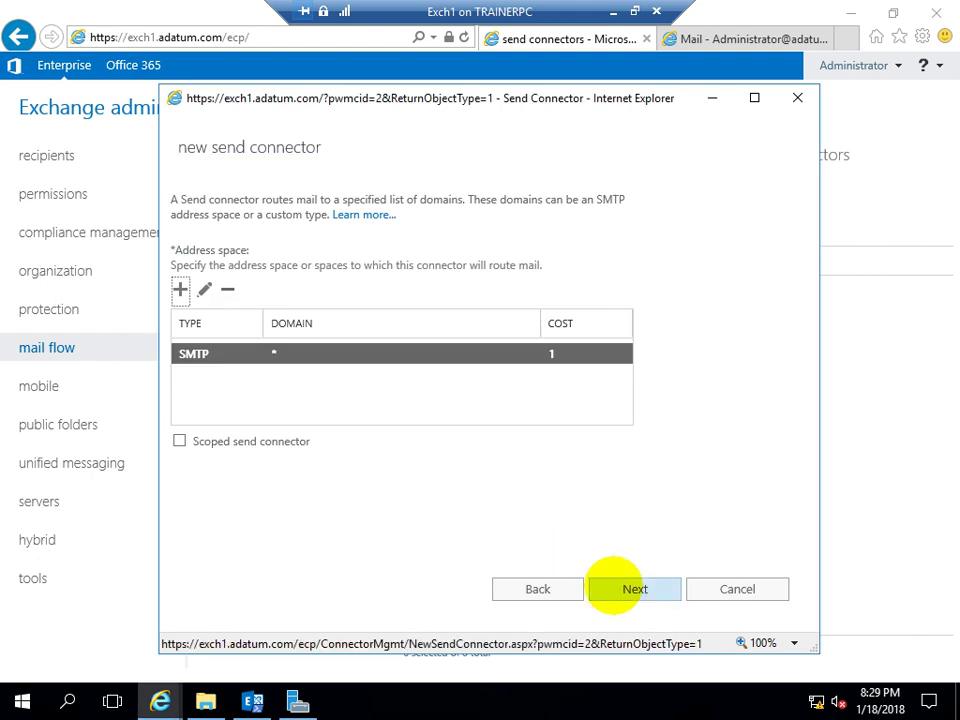
Add EXCH1 as the source server and finish creating the All send connector
left_click(612, 587)
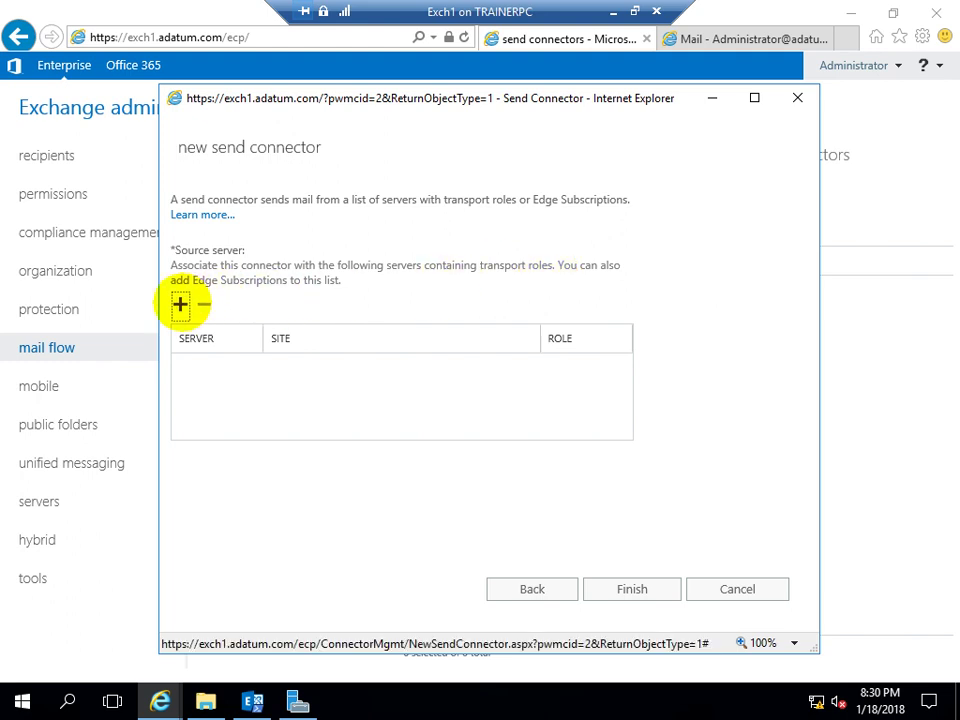
left_click(180, 303)
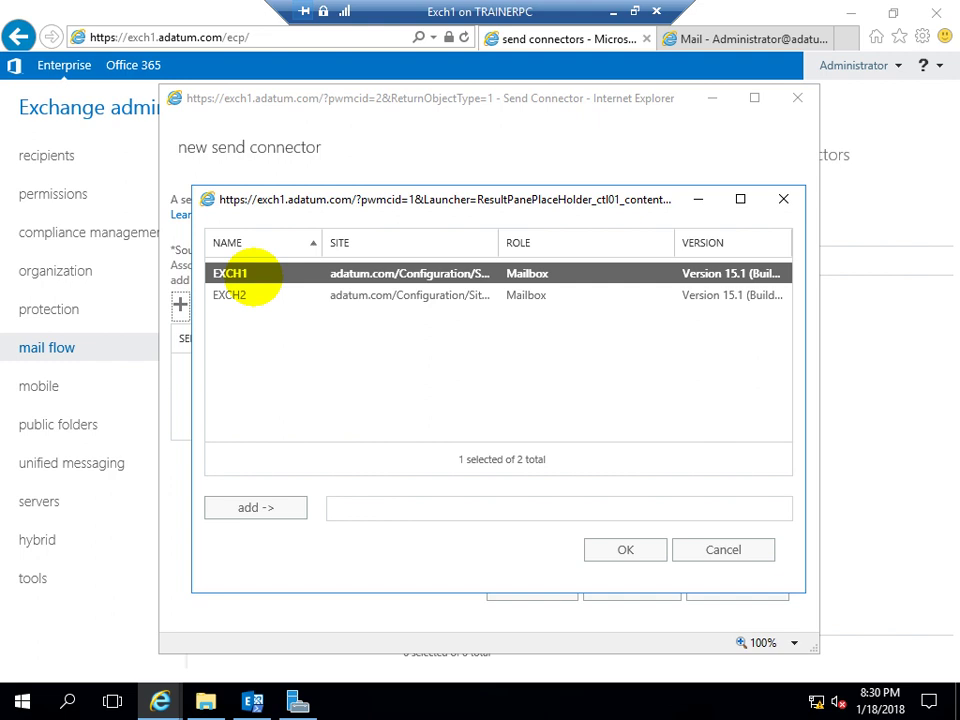
left_click(255, 507)
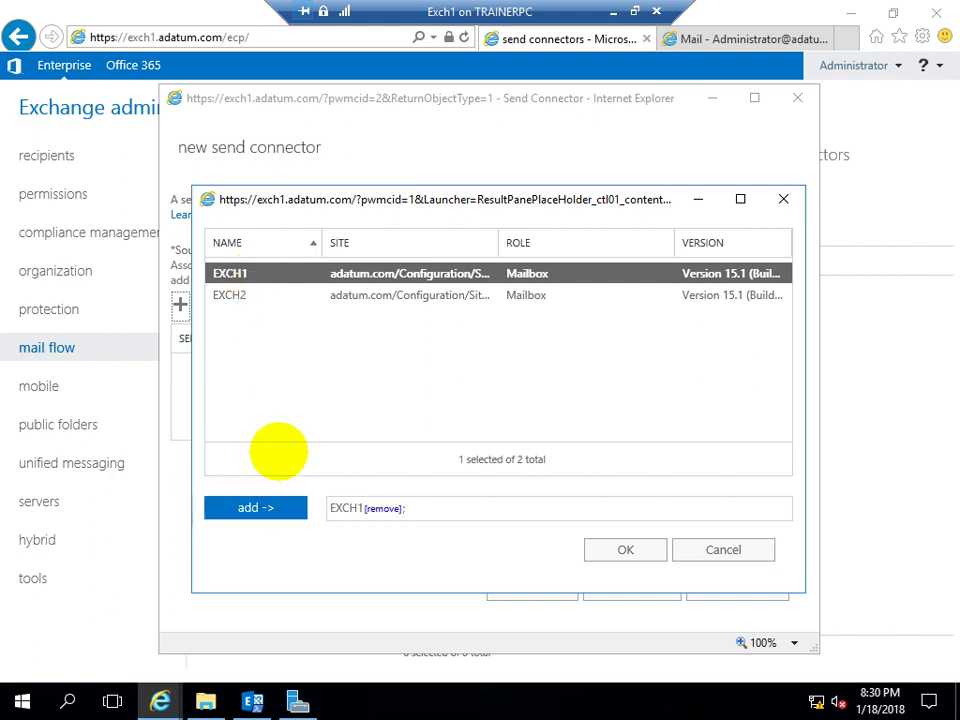
left_click(620, 549)
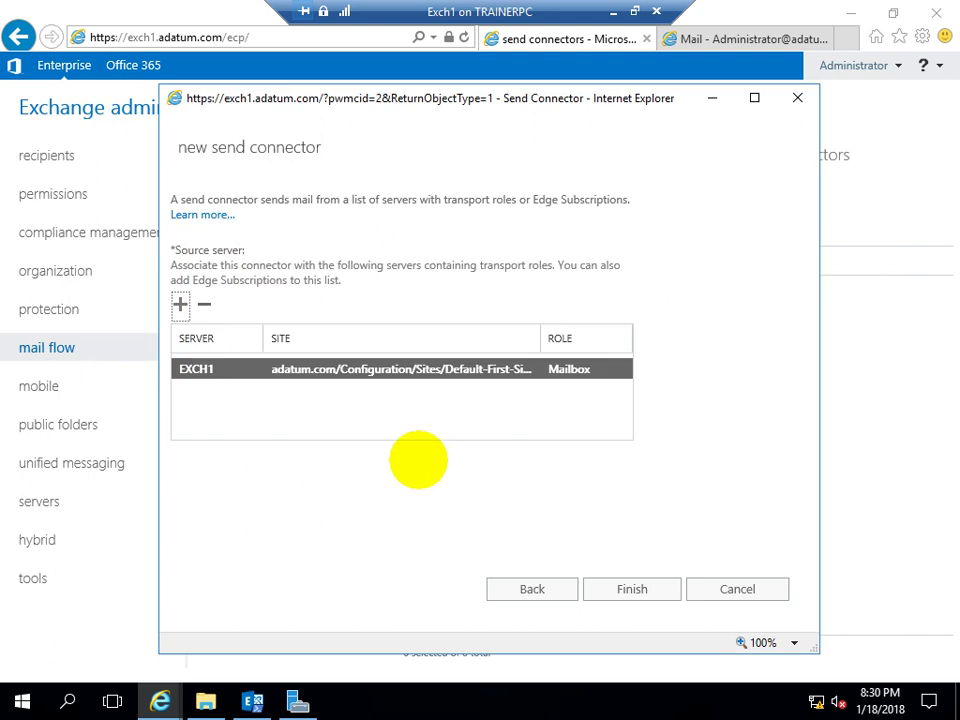
left_click(620, 582)
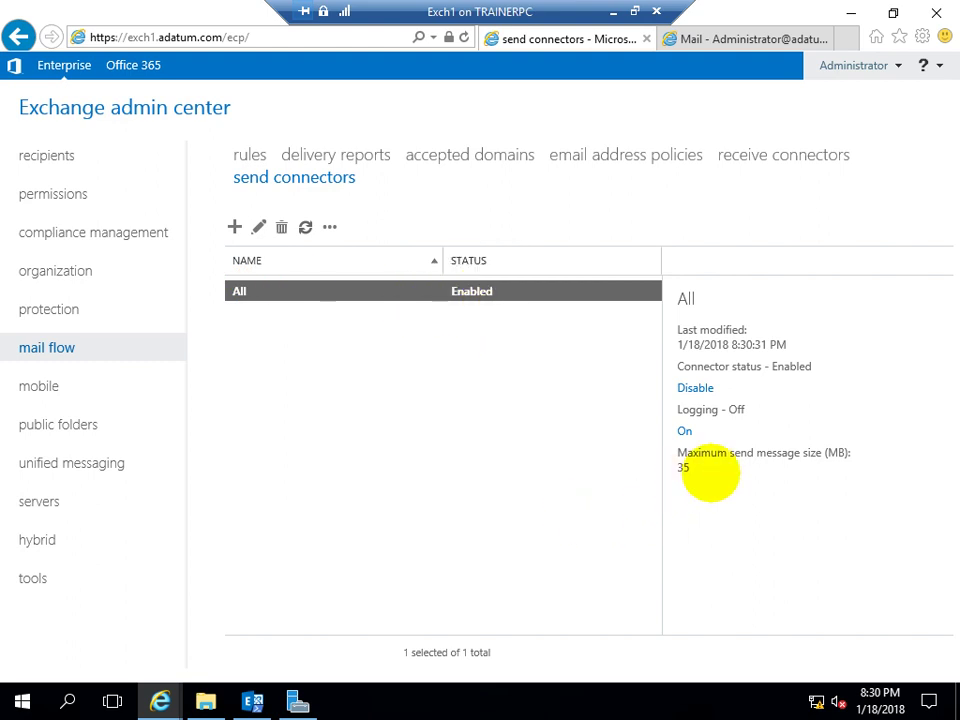
Check the All connector's 35 MB maximum send message size and cancel without changes
left_click_drag(689, 466, 657, 468)
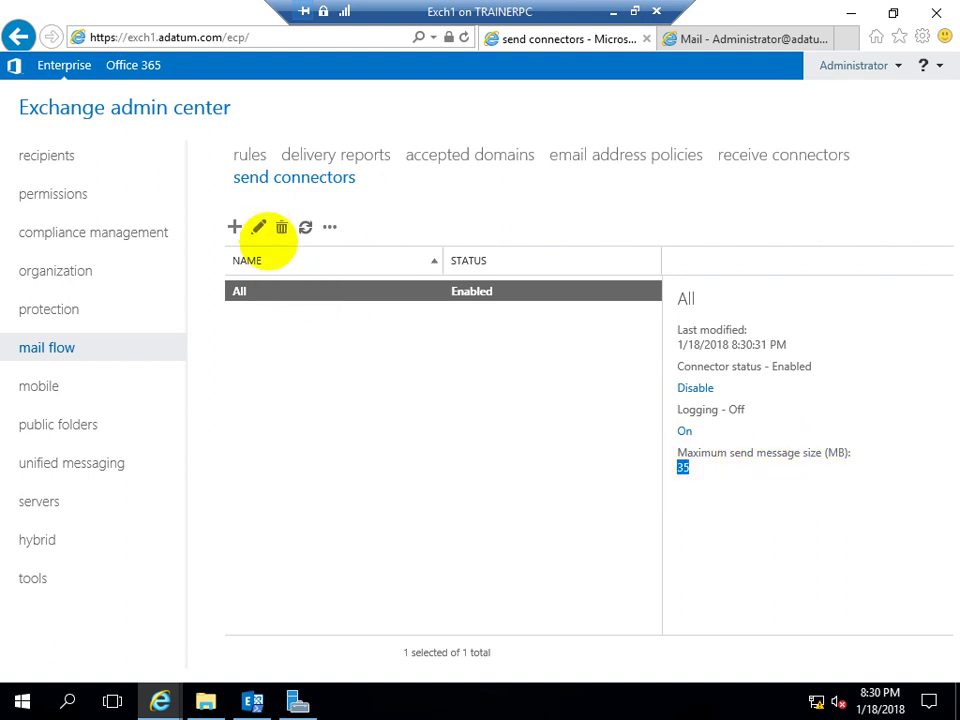
left_click(258, 226)
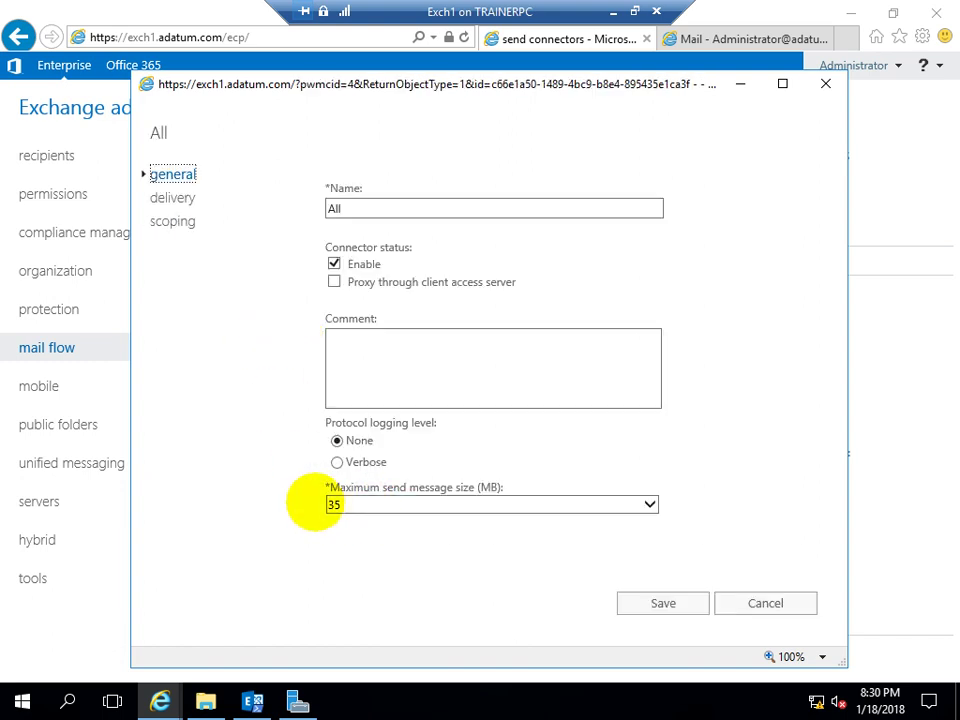
left_click(649, 504)
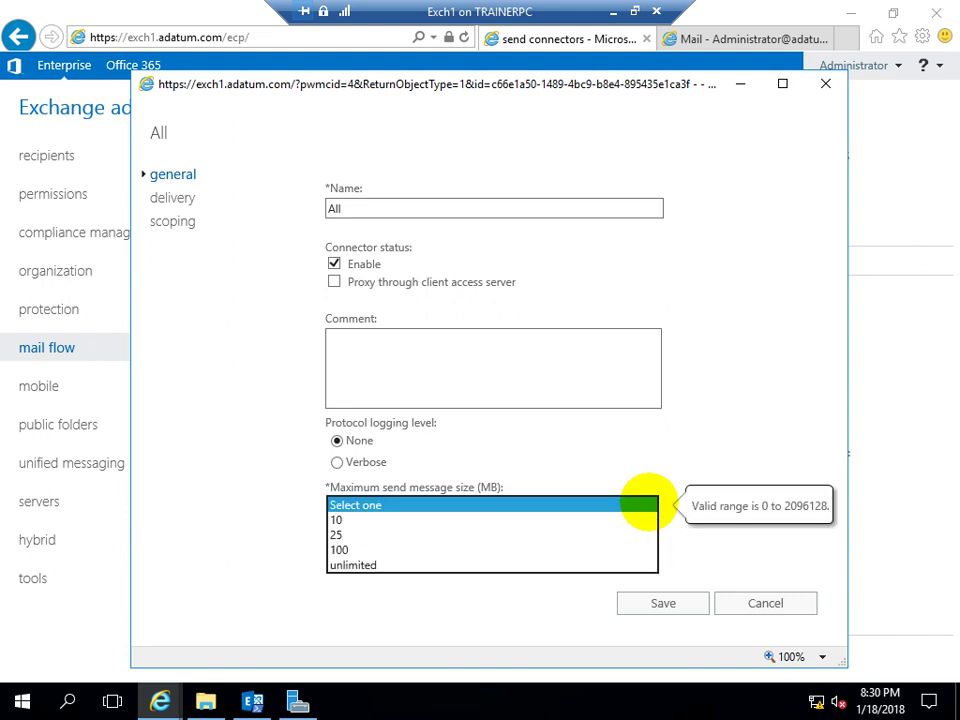
key("Escape")
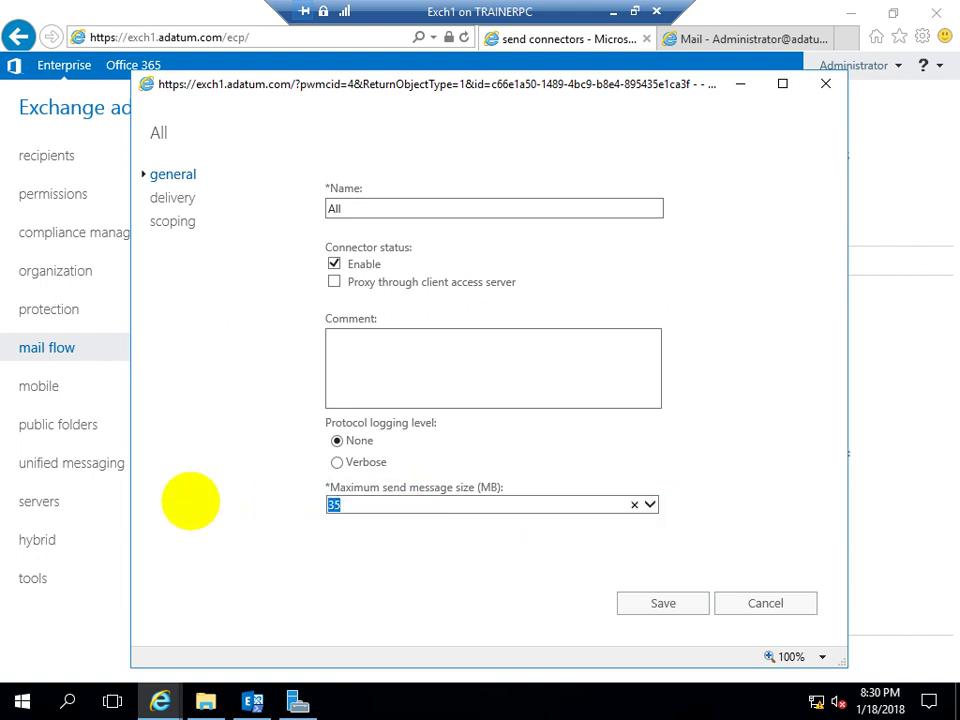
left_click(770, 603)
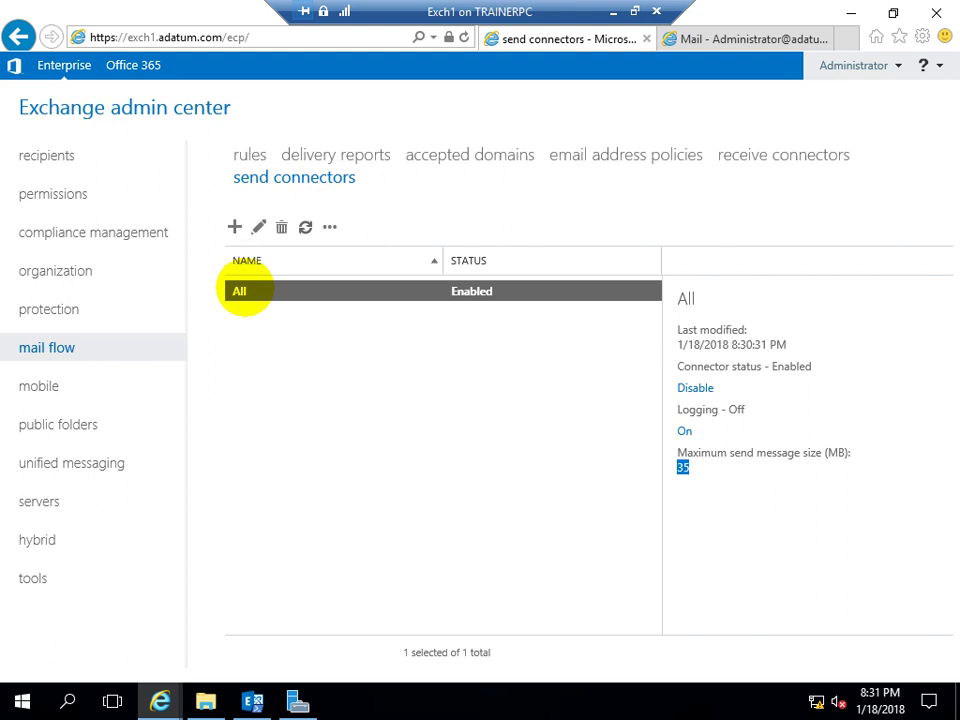
Minimise the Exch1 session and switch to the DCEx virtual machine window
left_click(612, 12)
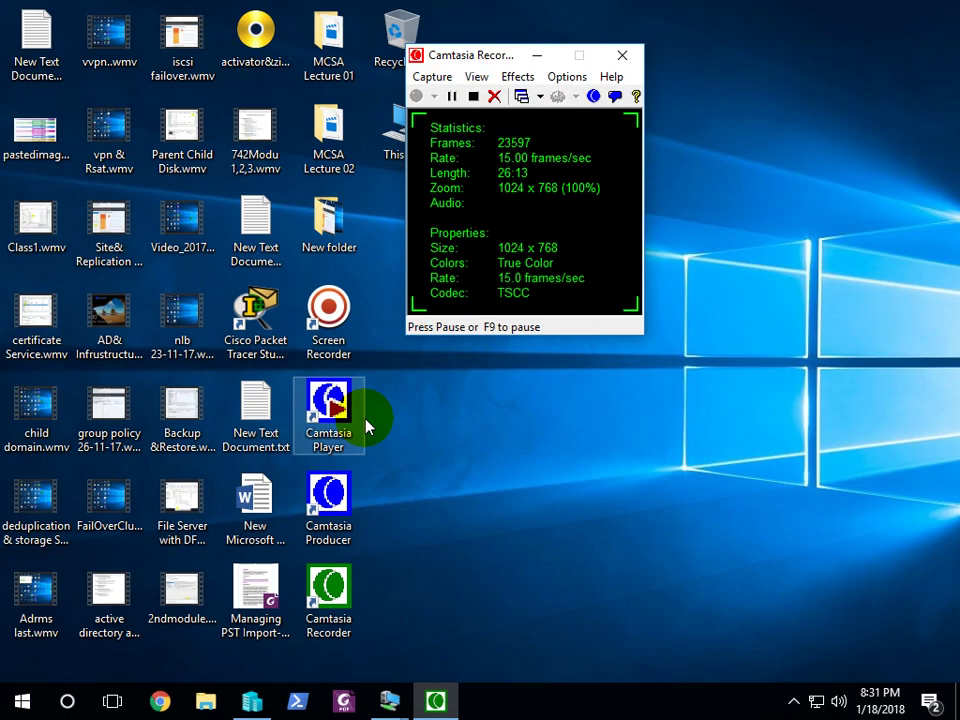
mouse_move(390, 701)
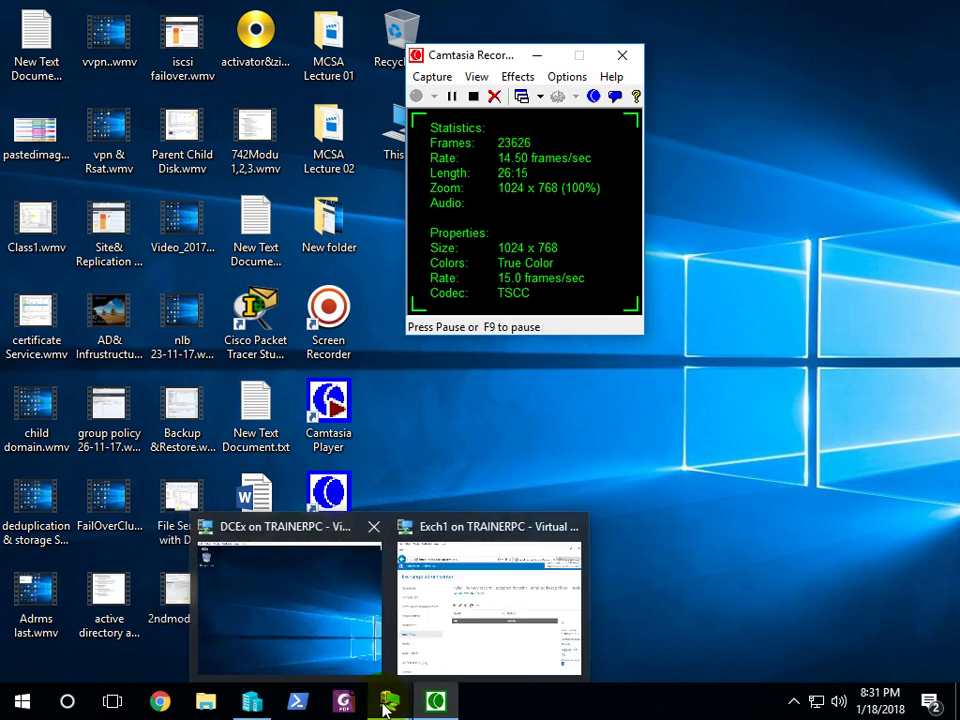
left_click(335, 620)
Show the DCEx virtual machine full-screen and launch Server Manager
left_click(231, 62)
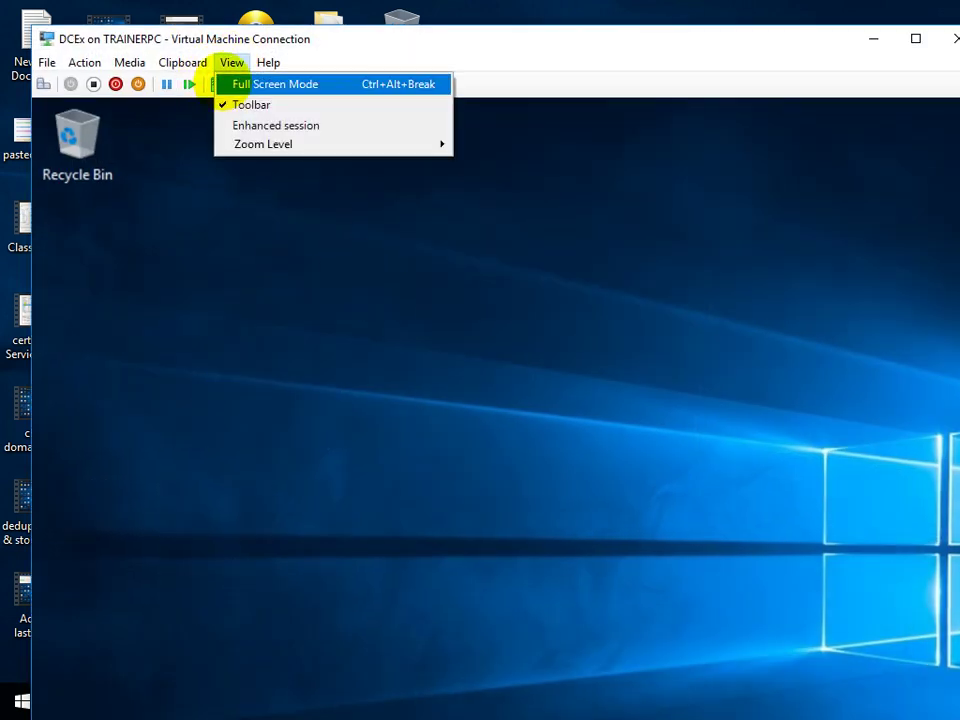
left_click(272, 84)
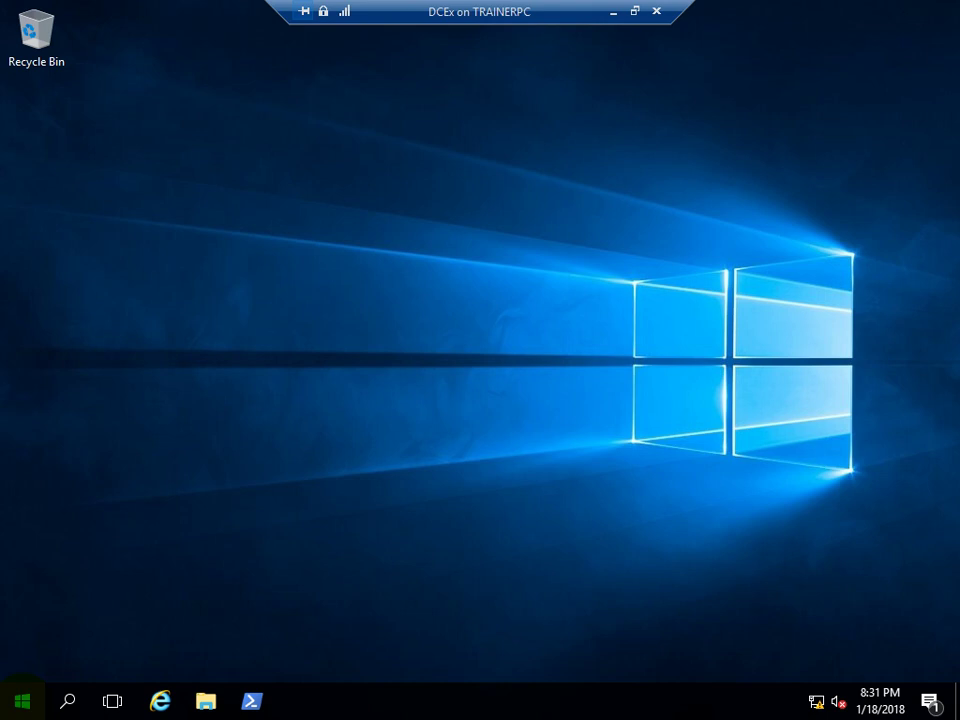
left_click(22, 700)
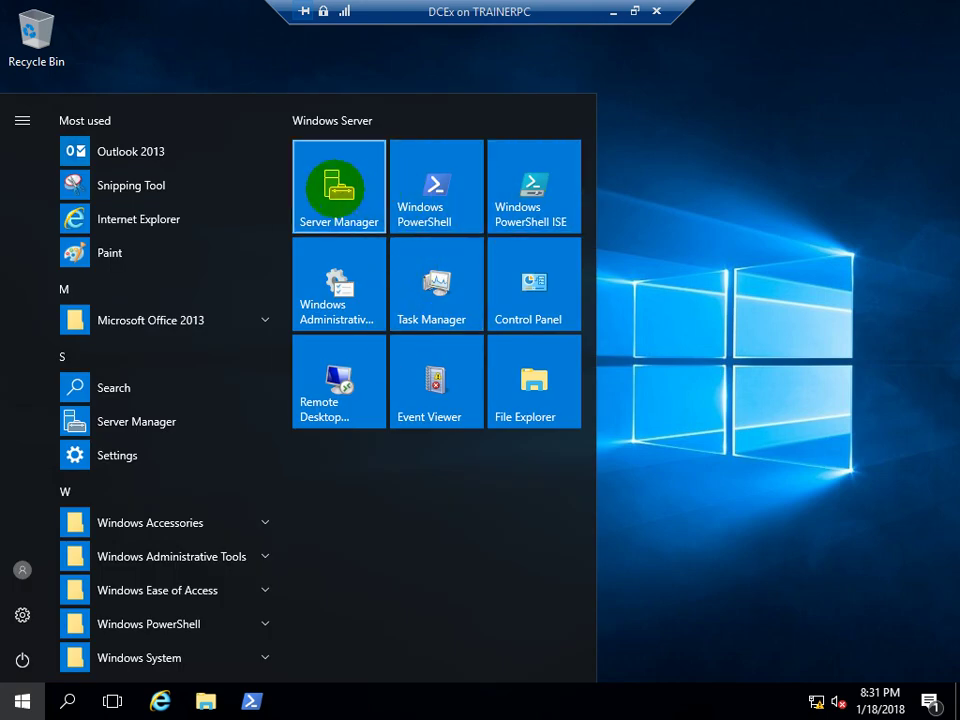
left_click(340, 195)
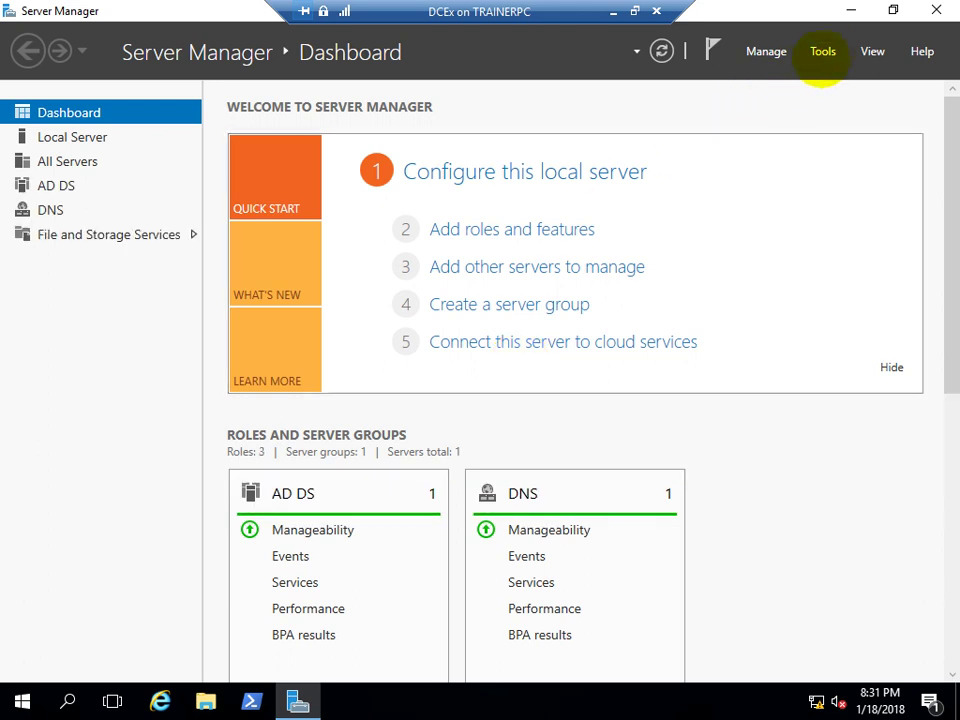
Launch DNS Manager from Server Manager's Tools and select the EXDC server
left_click(823, 51)
left_click(760, 260)
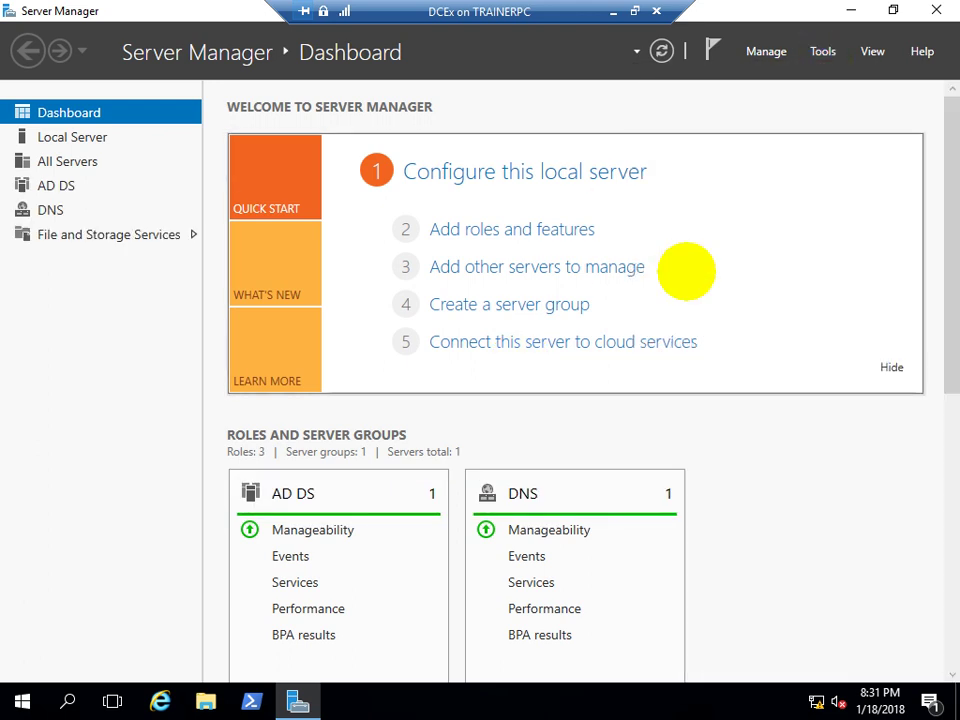
left_click(80, 150)
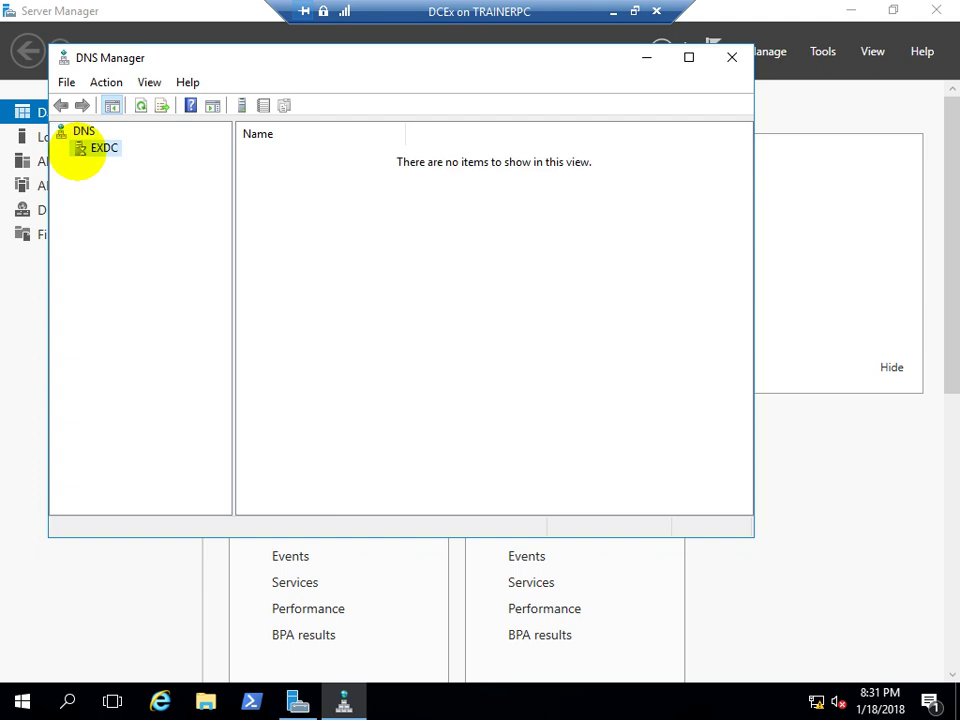
Expand EXDC's Forward Lookup Zones, open adatum.com, and review its exch1 and Client1 host records
left_click(60, 148)
left_click(145, 164)
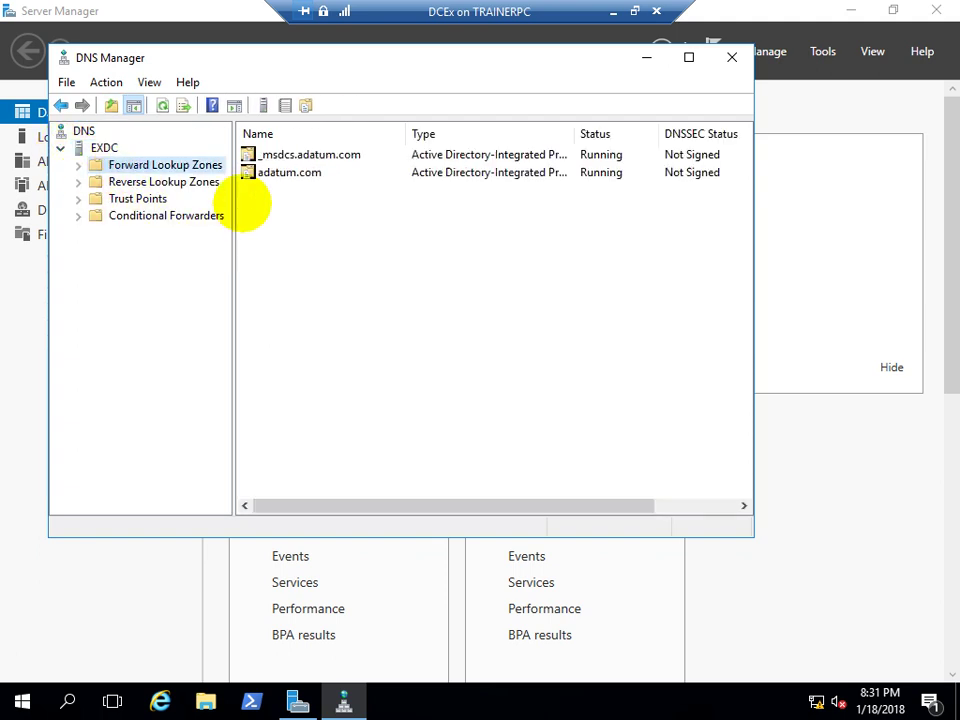
double_click(280, 173)
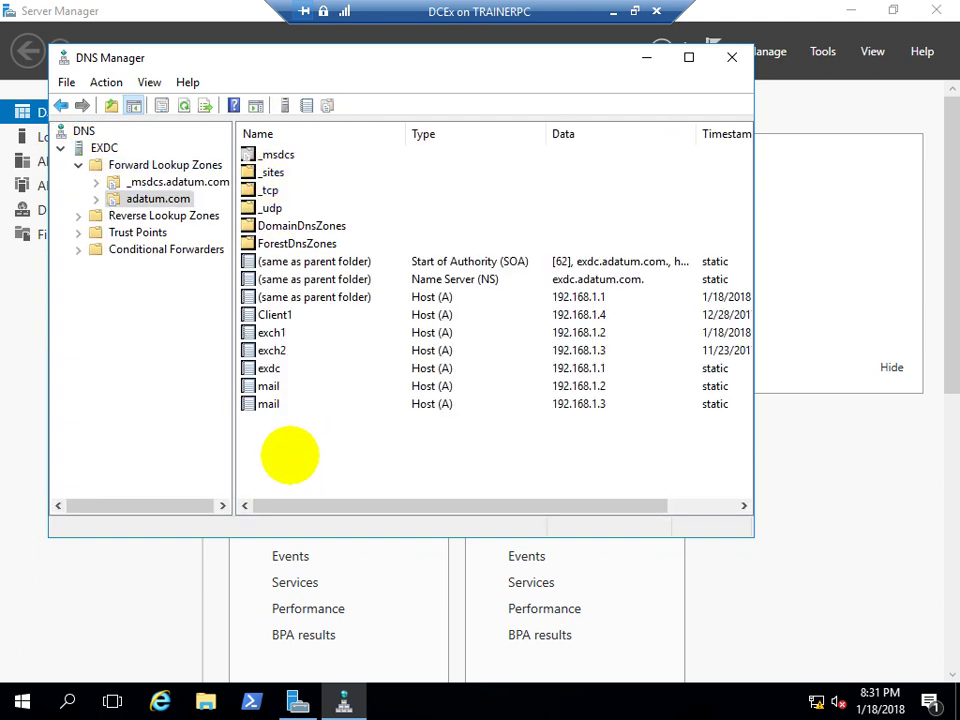
left_click(276, 332)
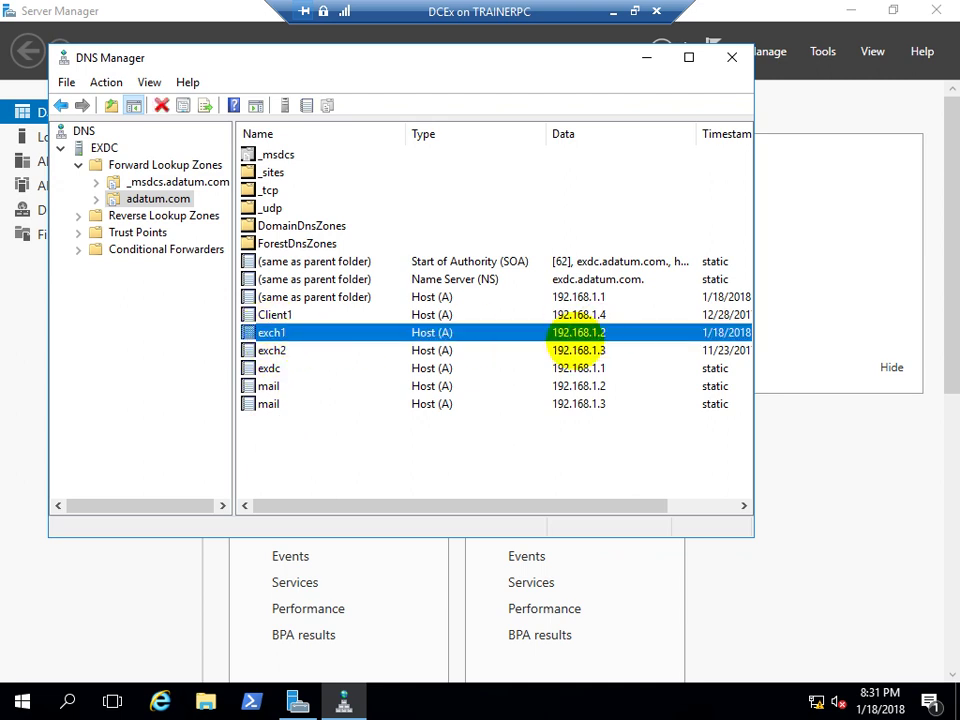
right_click(344, 472)
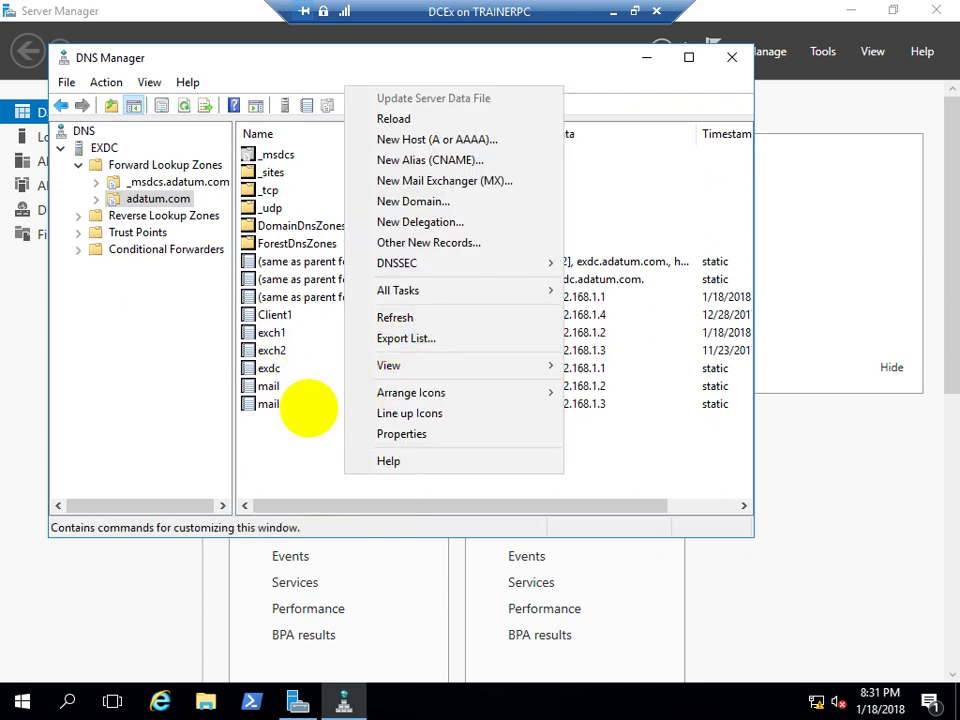
key("Escape")
left_click(580, 316)
left_click(597, 333)
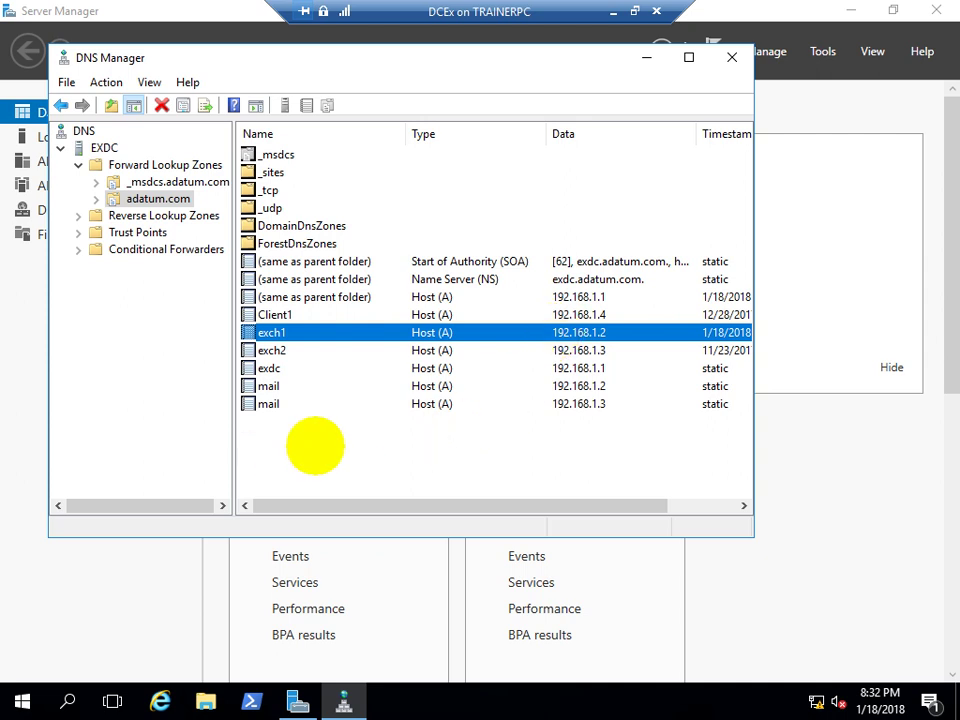
Start a new Mail Exchanger (MX) record in adatum.com, leaving the host field blank
right_click(315, 445)
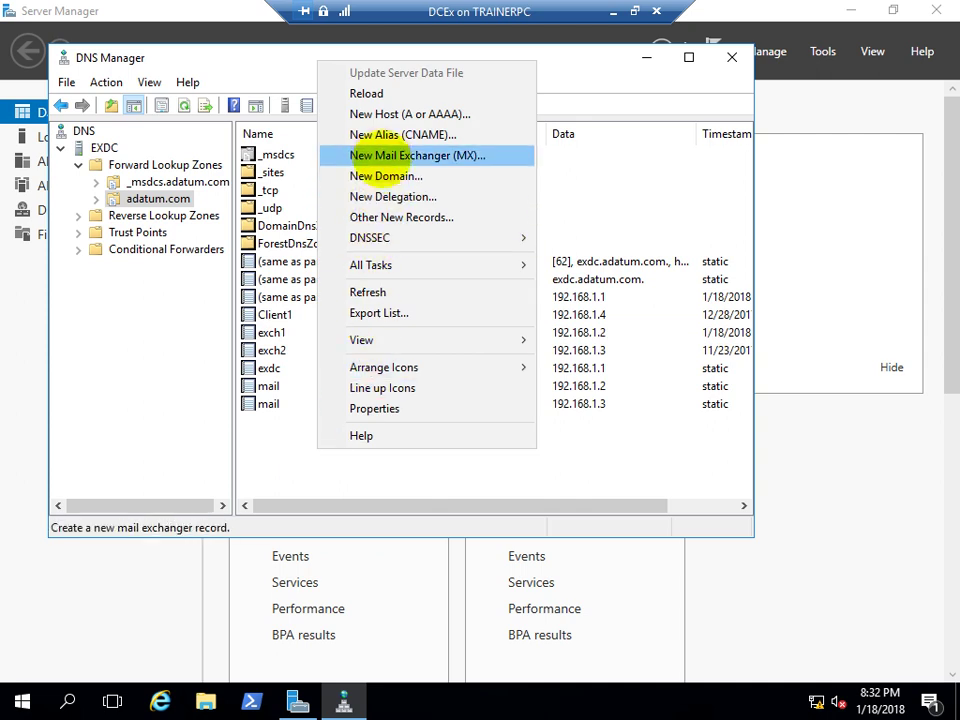
left_click(386, 155)
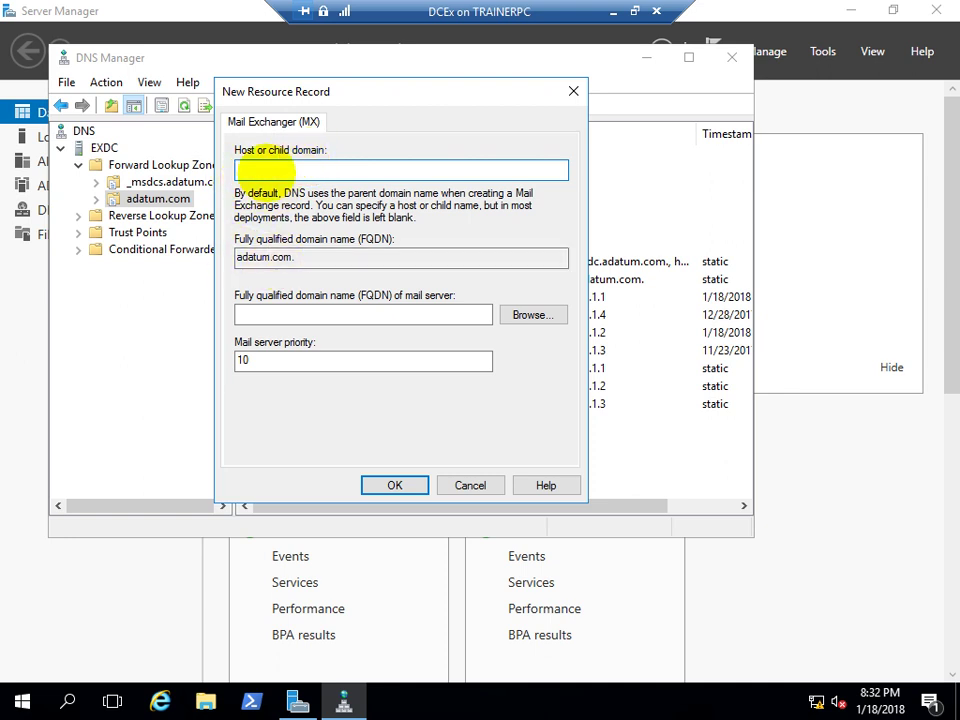
type("ex")
key("BackSpace")
key("BackSpace")
Browse to exch1.adatum.com as the mail server and create the priority 10 MX record
left_click(527, 314)
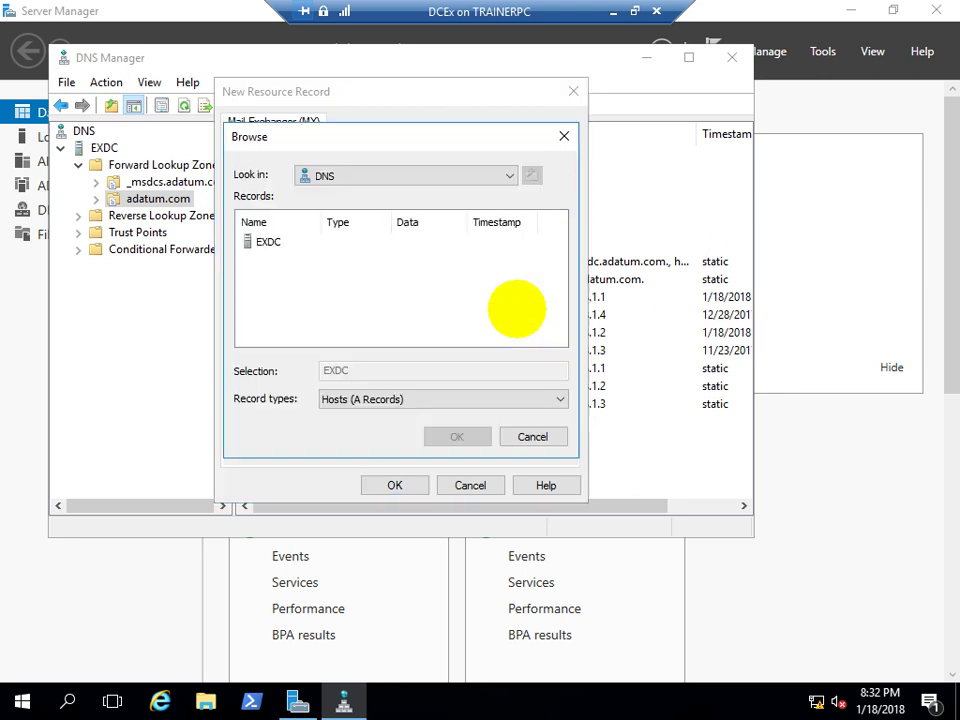
double_click(265, 241)
double_click(258, 240)
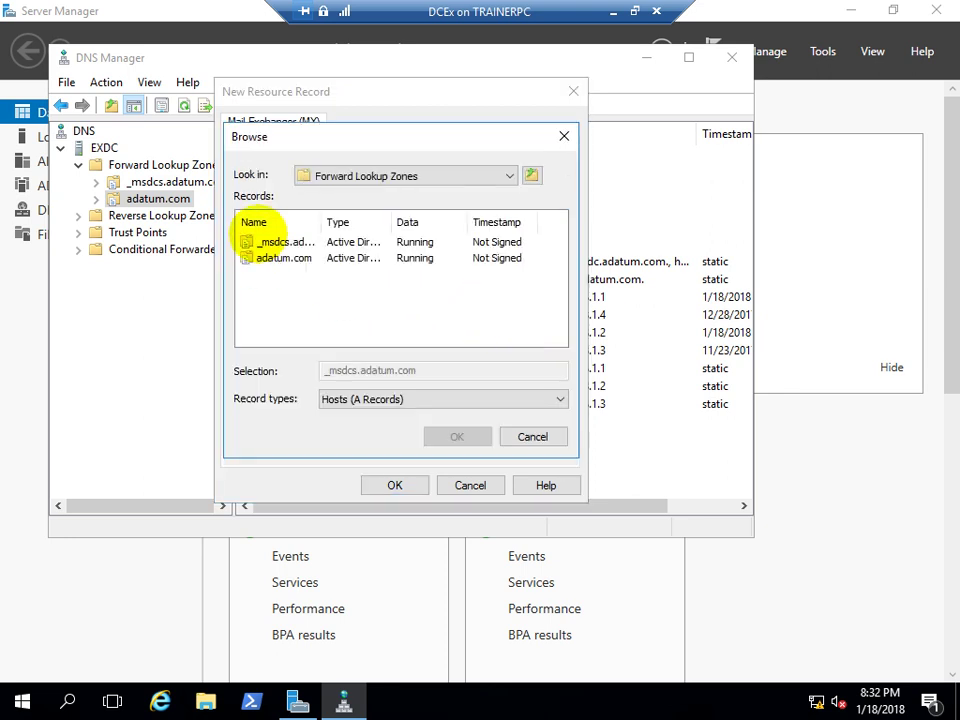
double_click(268, 258)
scroll(285, 280, "down", 2)
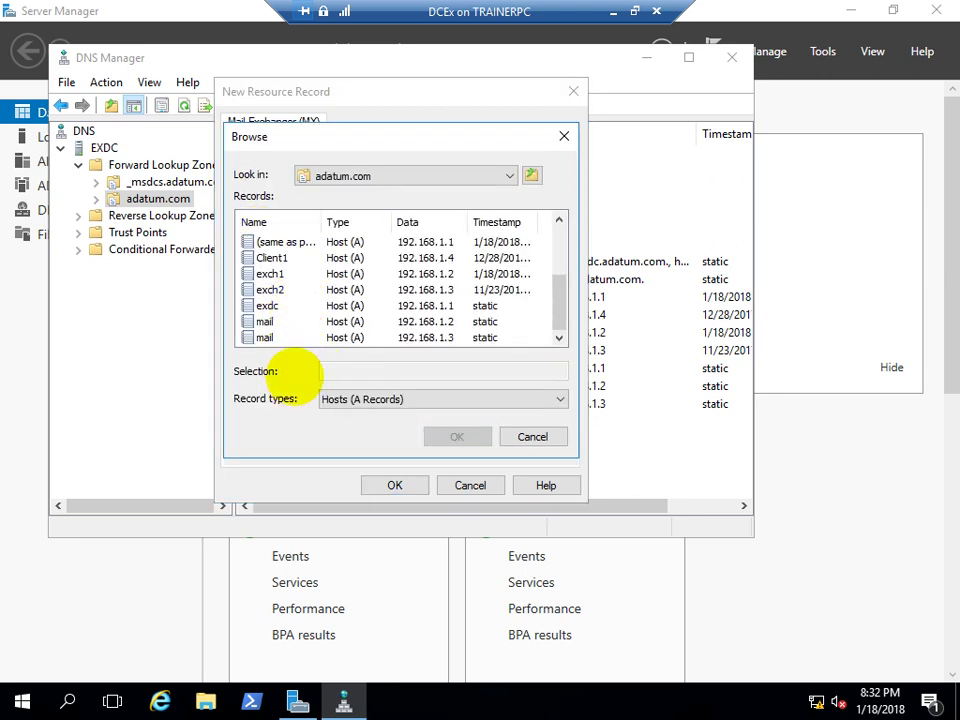
left_click(268, 273)
left_click(457, 437)
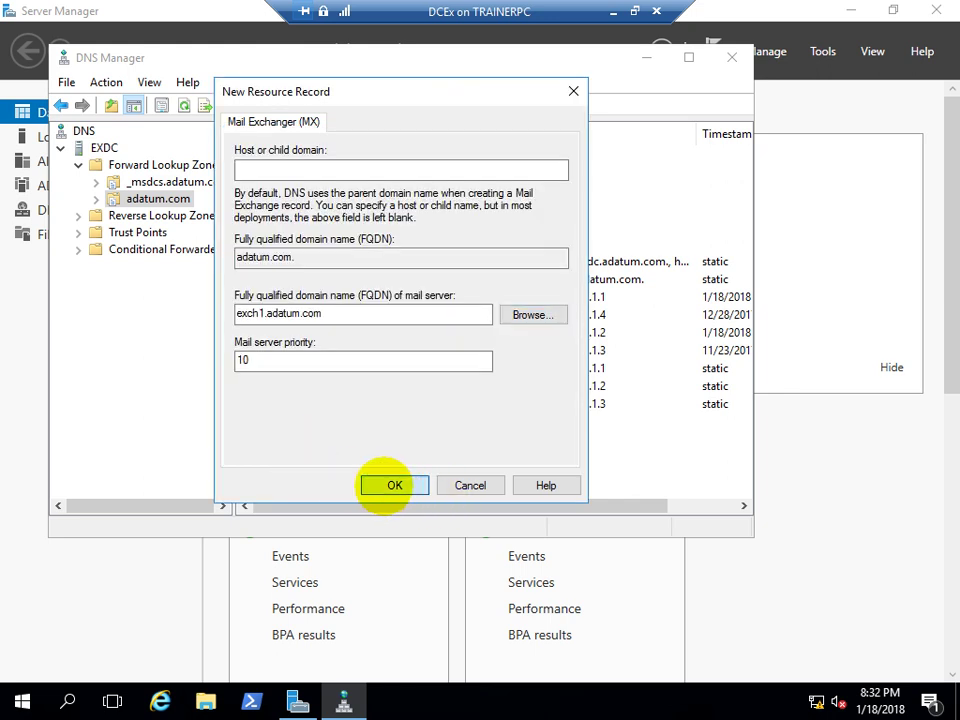
left_click(393, 485)
left_click(286, 425)
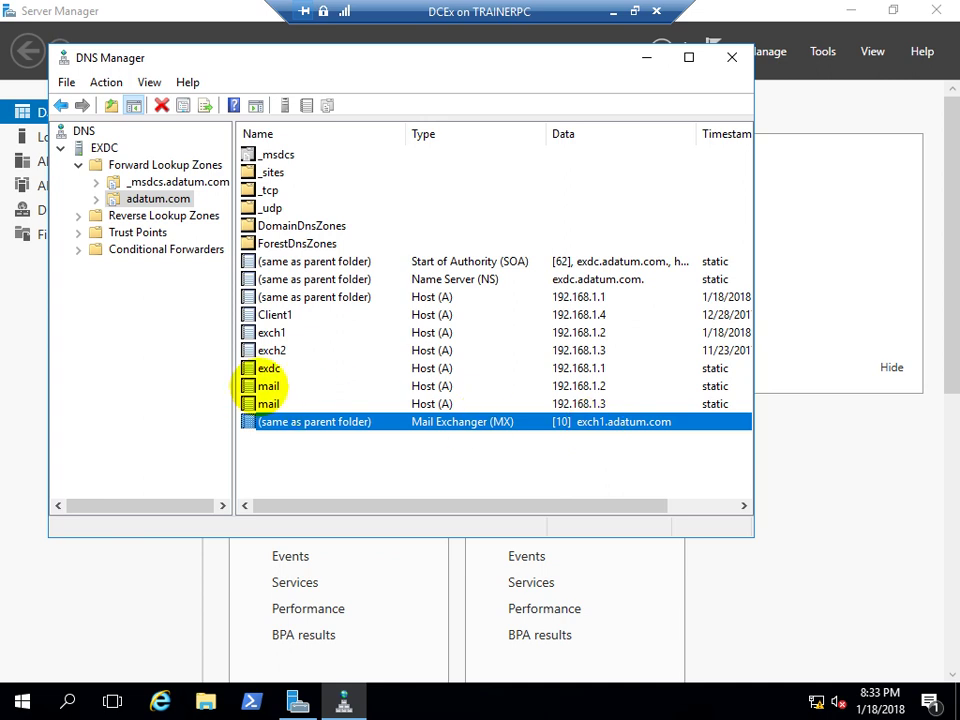
left_click(262, 386)
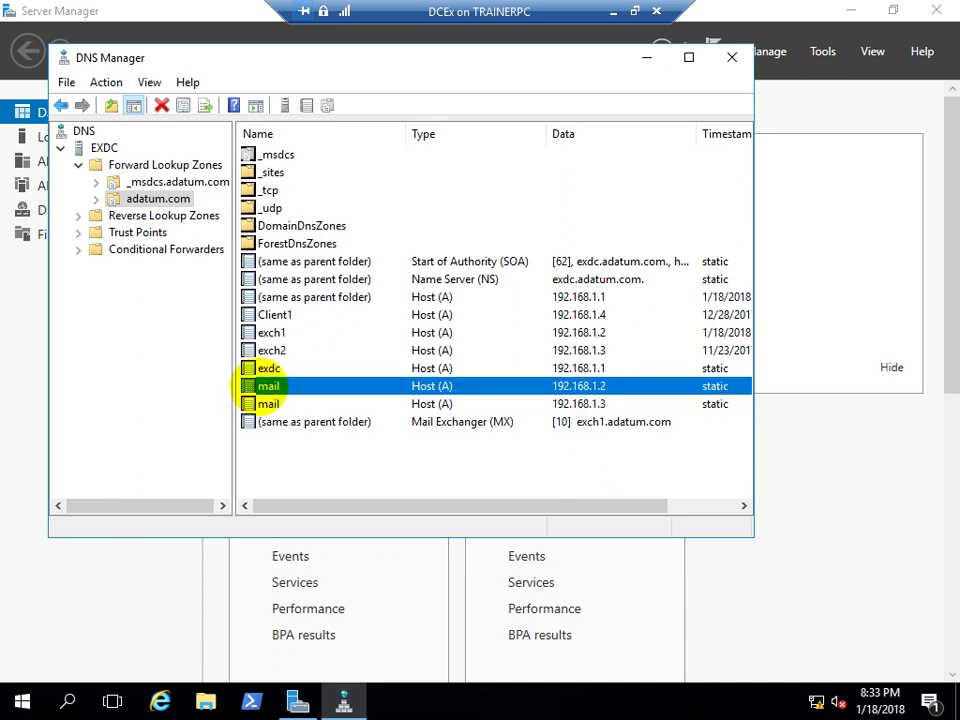
left_click(600, 421)
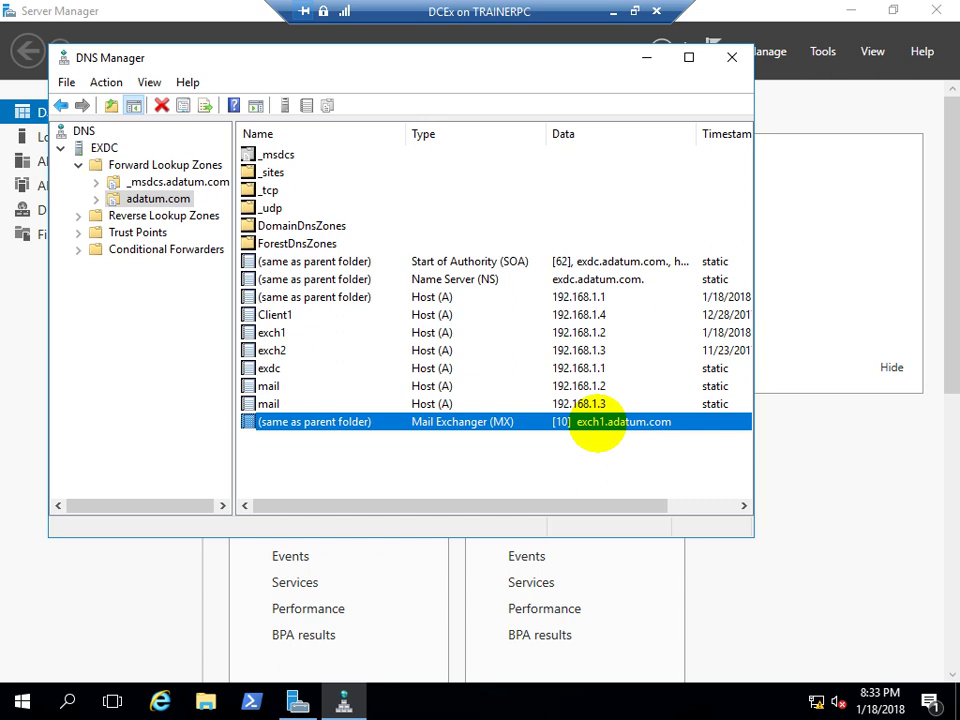
left_click(278, 386)
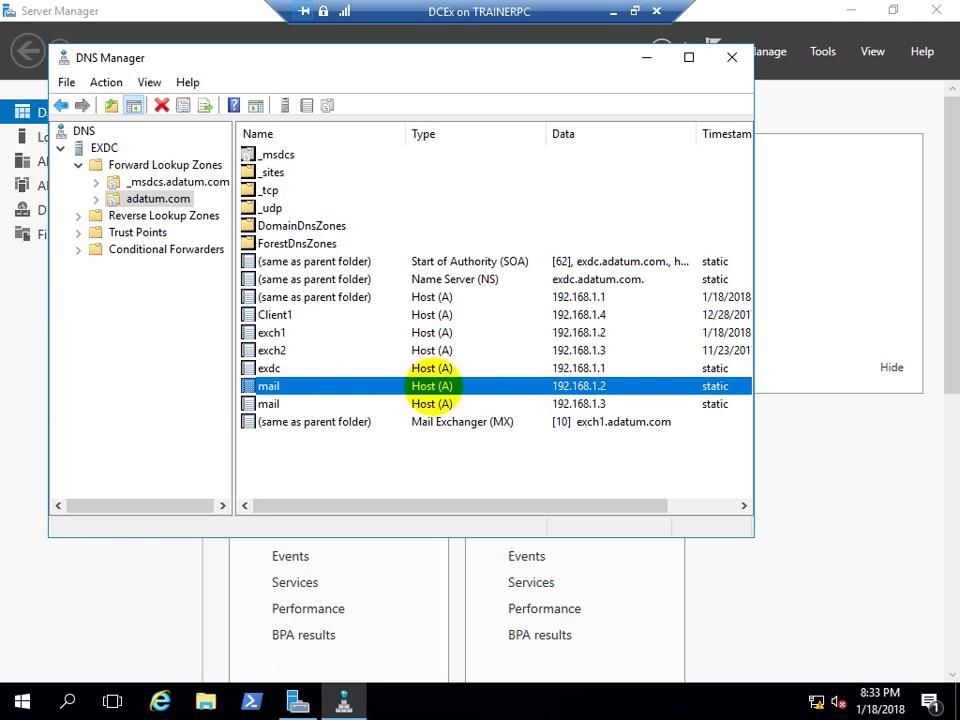
left_click(268, 400)
left_click(268, 388)
left_click(268, 404)
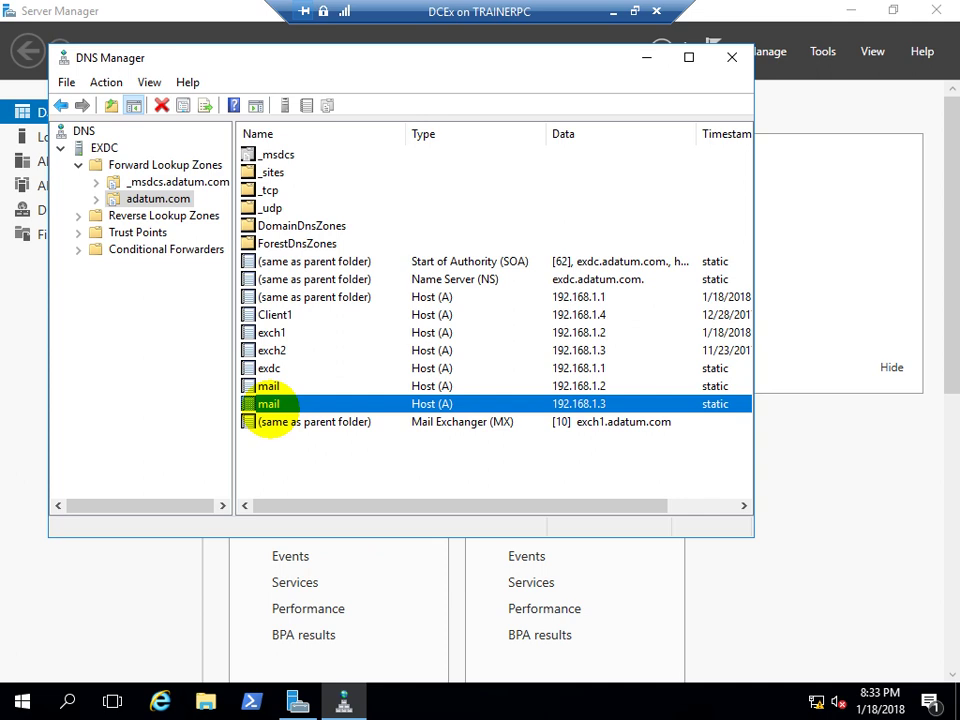
left_click(640, 386)
left_click(605, 403)
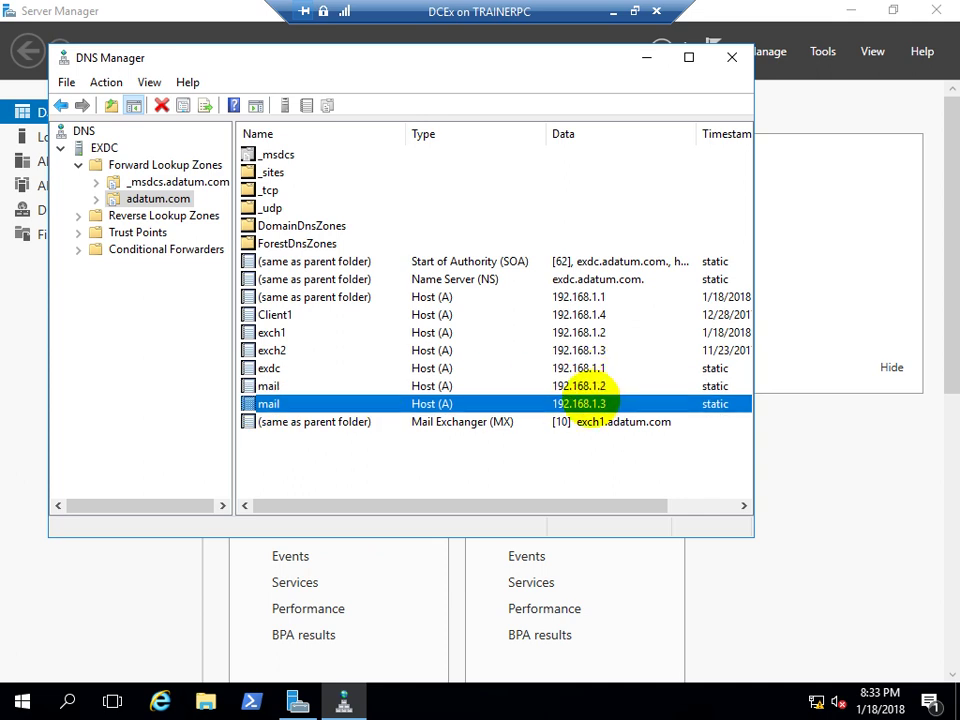
left_click(600, 424)
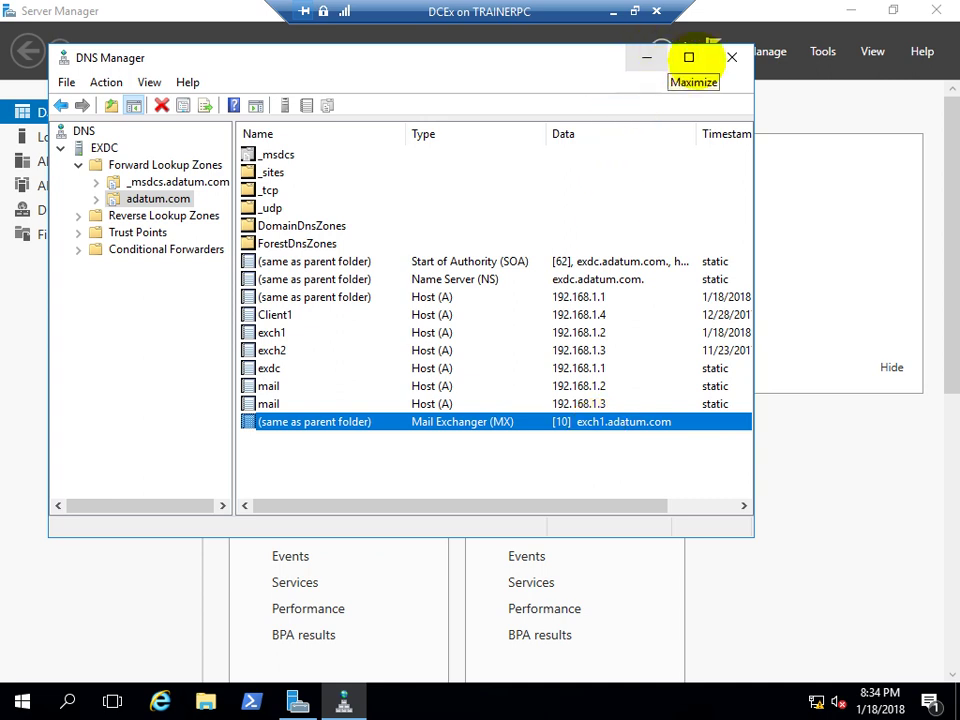
Close DNS Manager and minimize the DCEx VM window
left_click(731, 57)
left_click(613, 12)
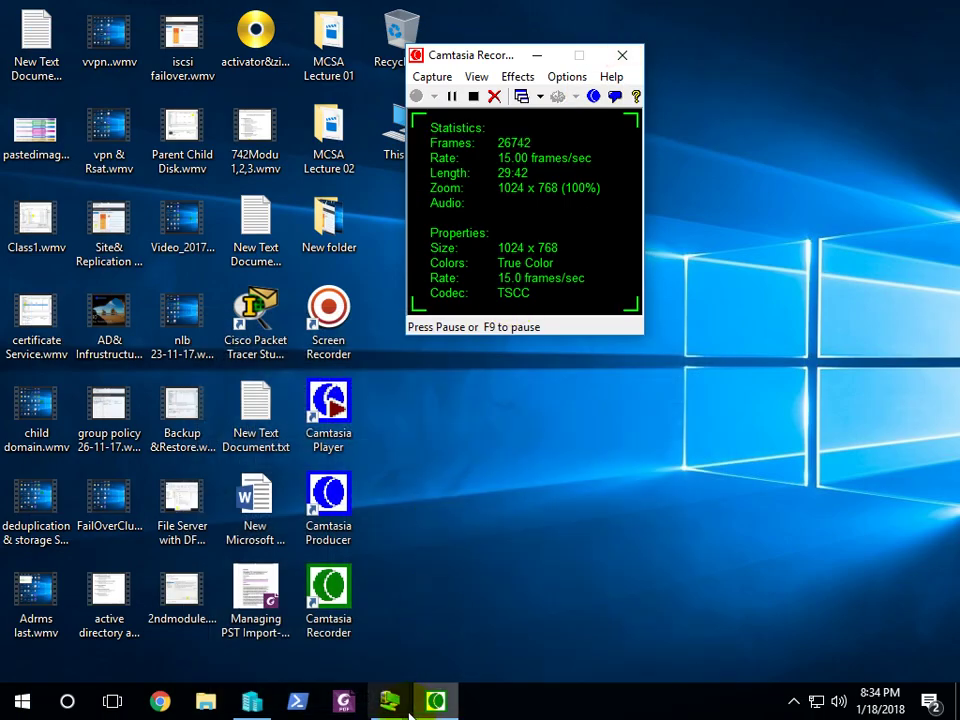
mouse_move(389, 700)
left_click(288, 625)
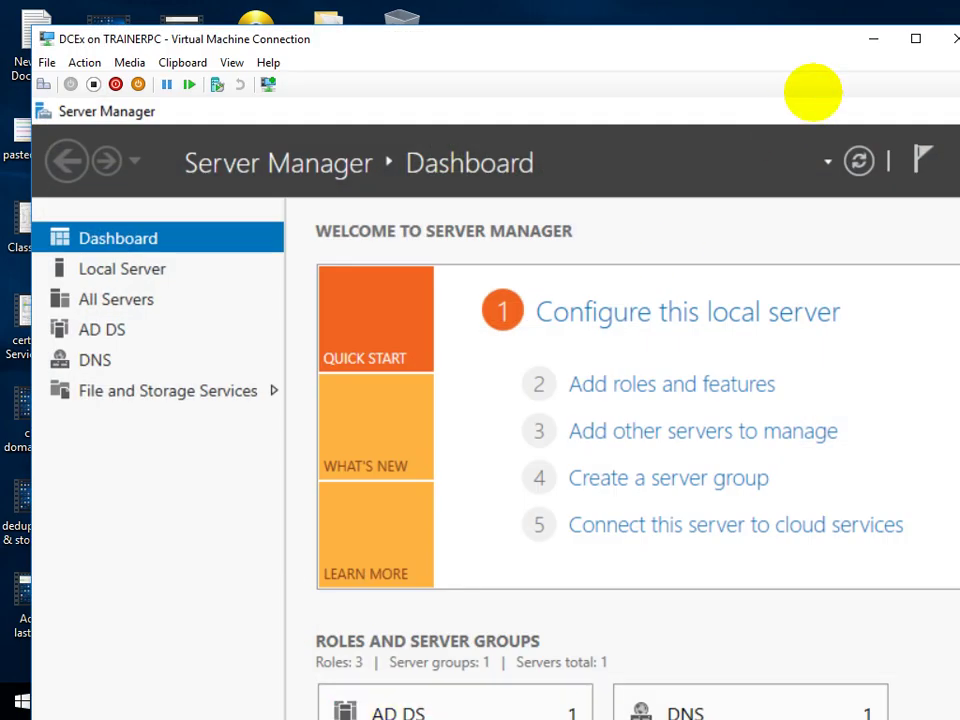
left_click(876, 36)
Switch to the Exch1 VM and show it in full screen mode
mouse_move(381, 692)
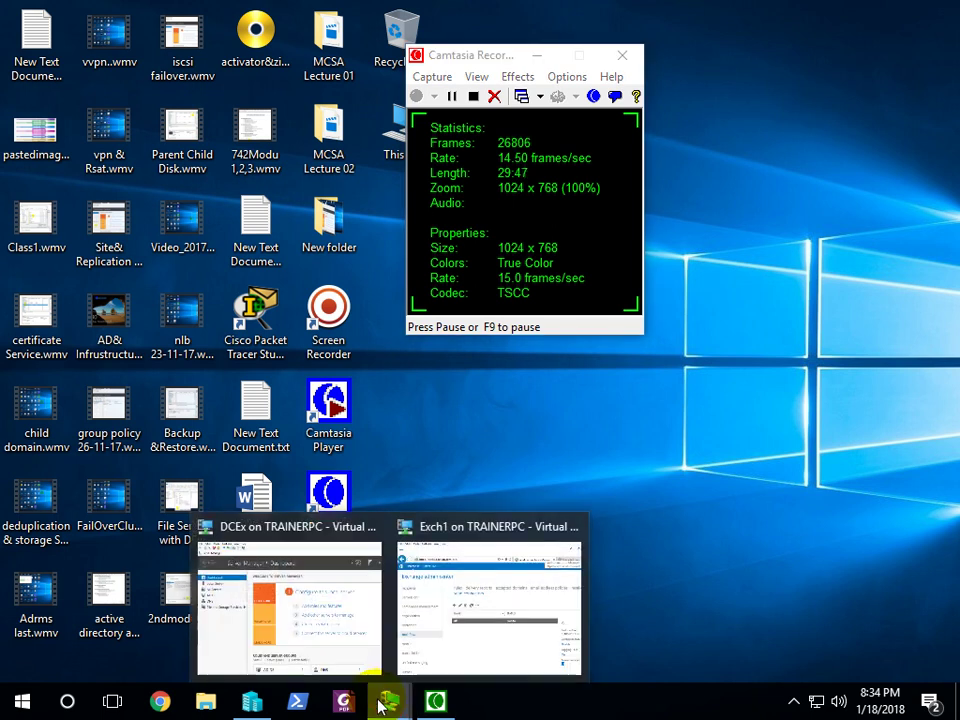
left_click(450, 662)
left_click(231, 62)
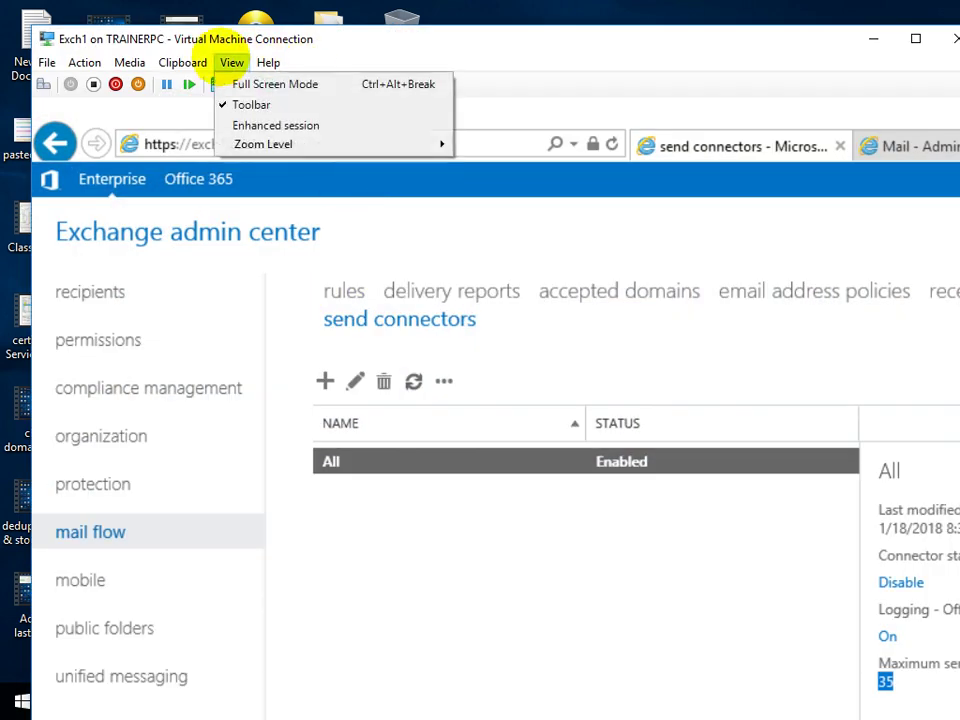
left_click(237, 84)
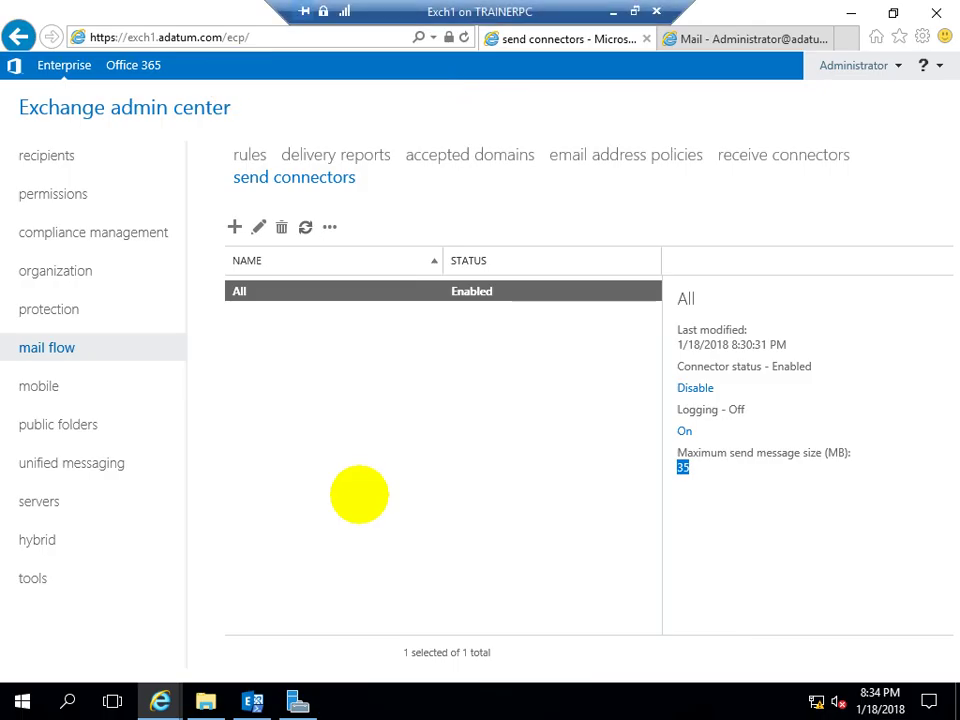
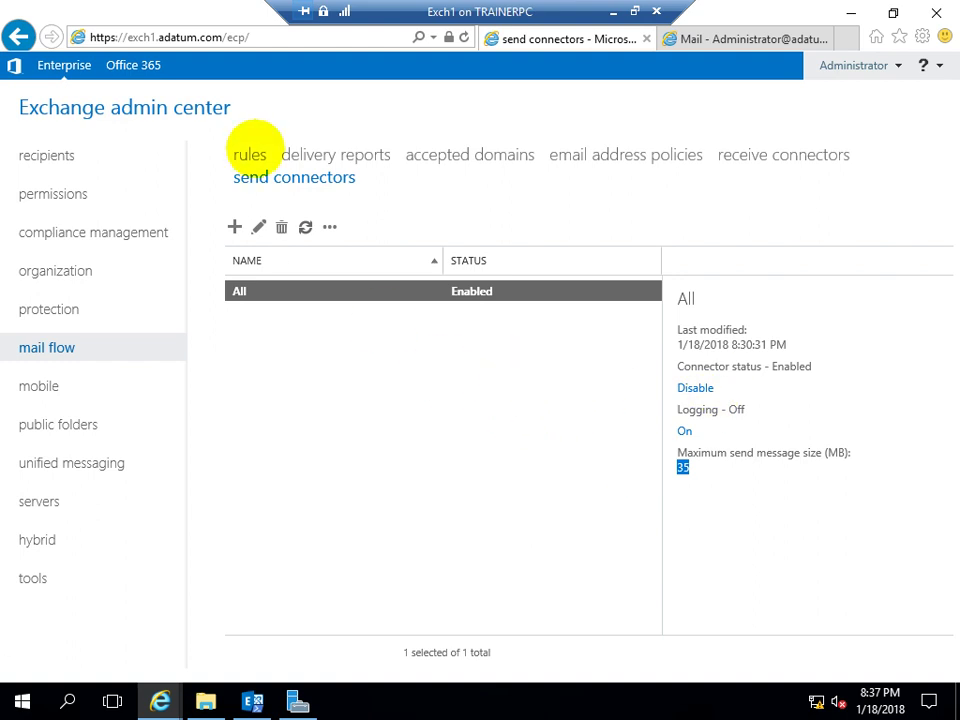
Check the mail flow rules, then show the receive connectors list for exch1.adatum.com
left_click(251, 154)
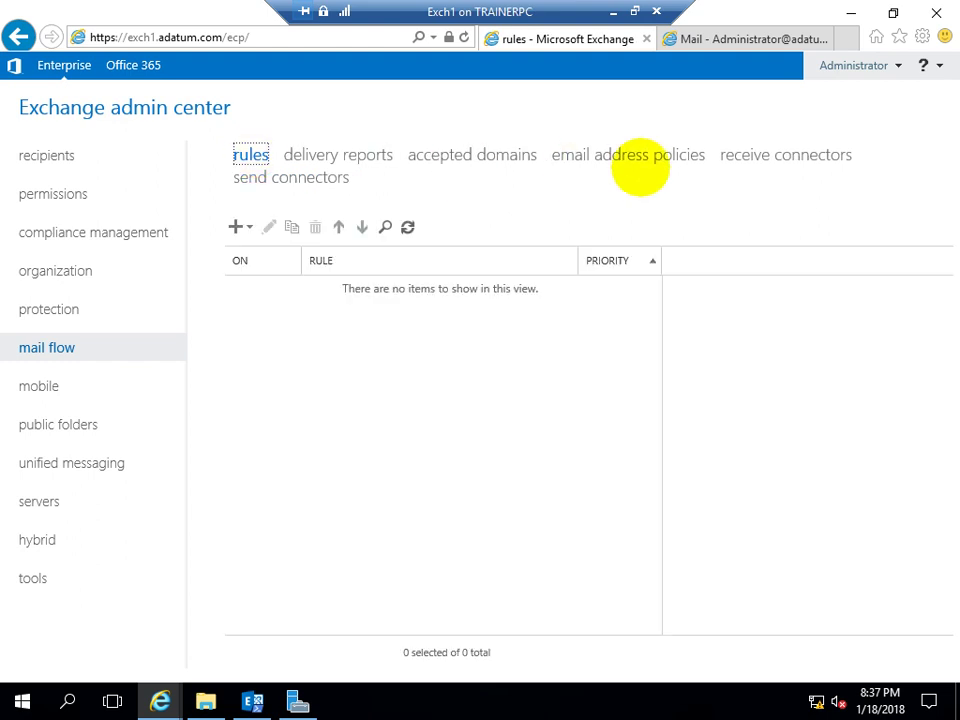
left_click(763, 155)
left_click(381, 515)
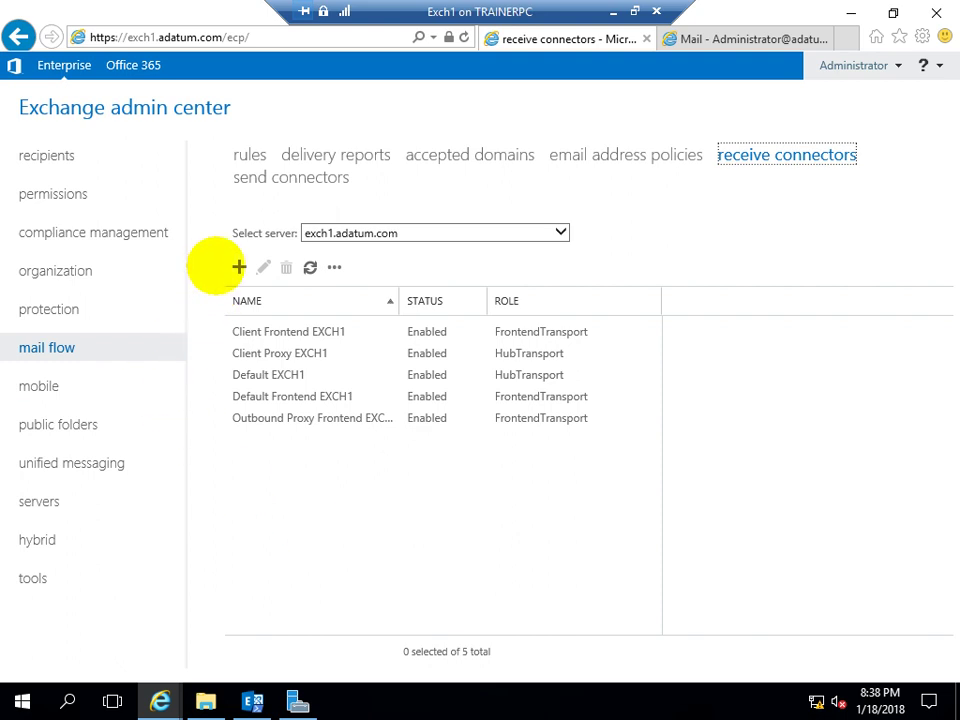
left_click(238, 266)
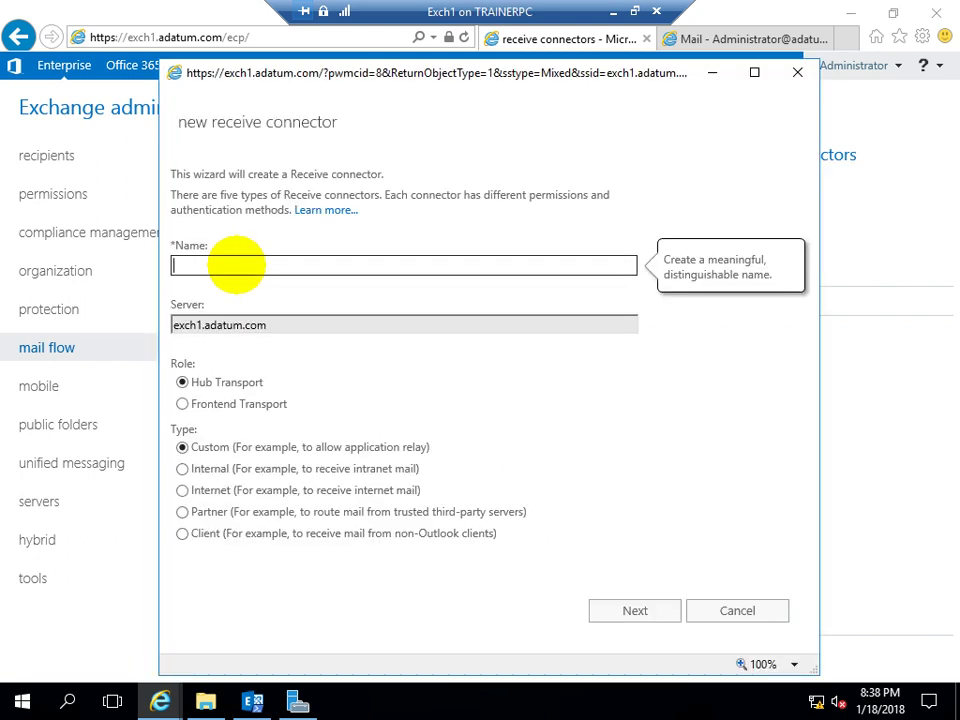
key("Tab")
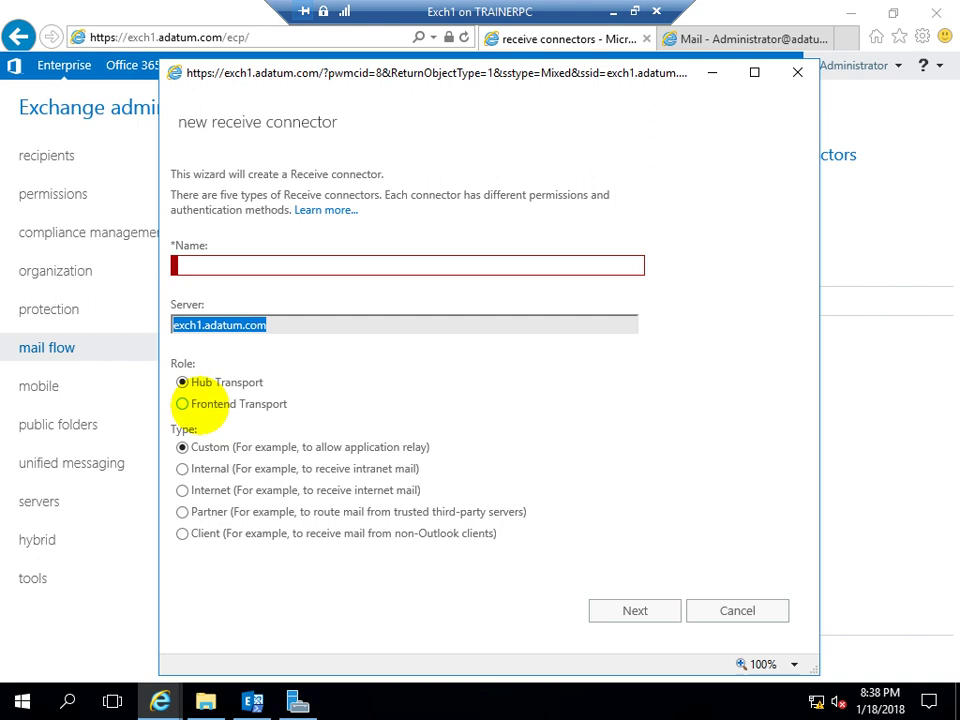
left_click(703, 609)
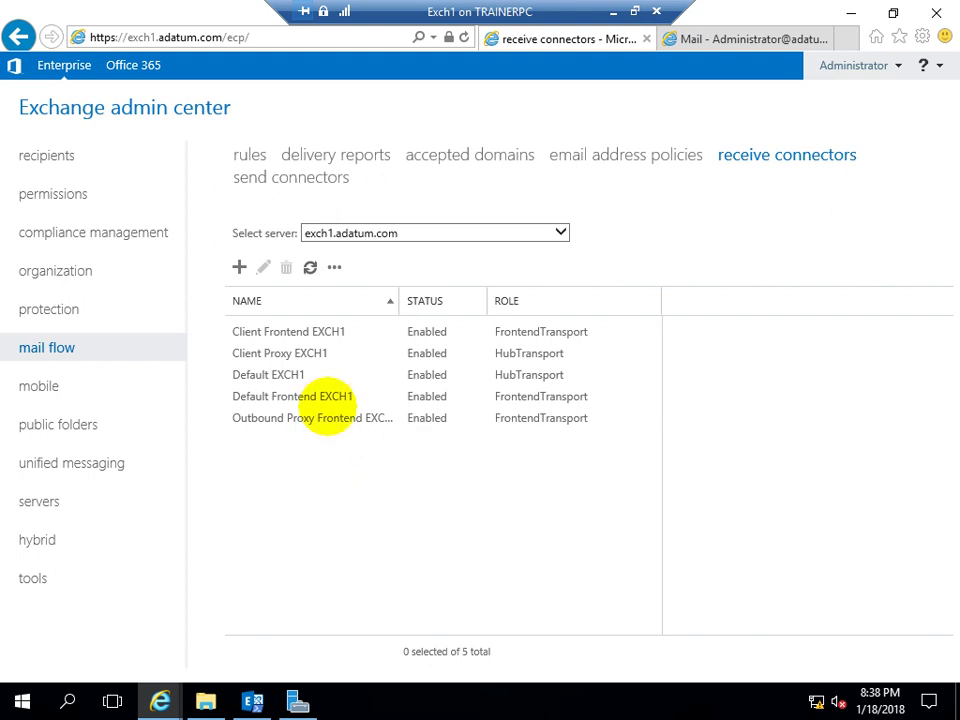
Keep exch1.adatum.com as the server, browse the navigation sections, and land on compliance management's data loss prevention page
left_click(561, 232)
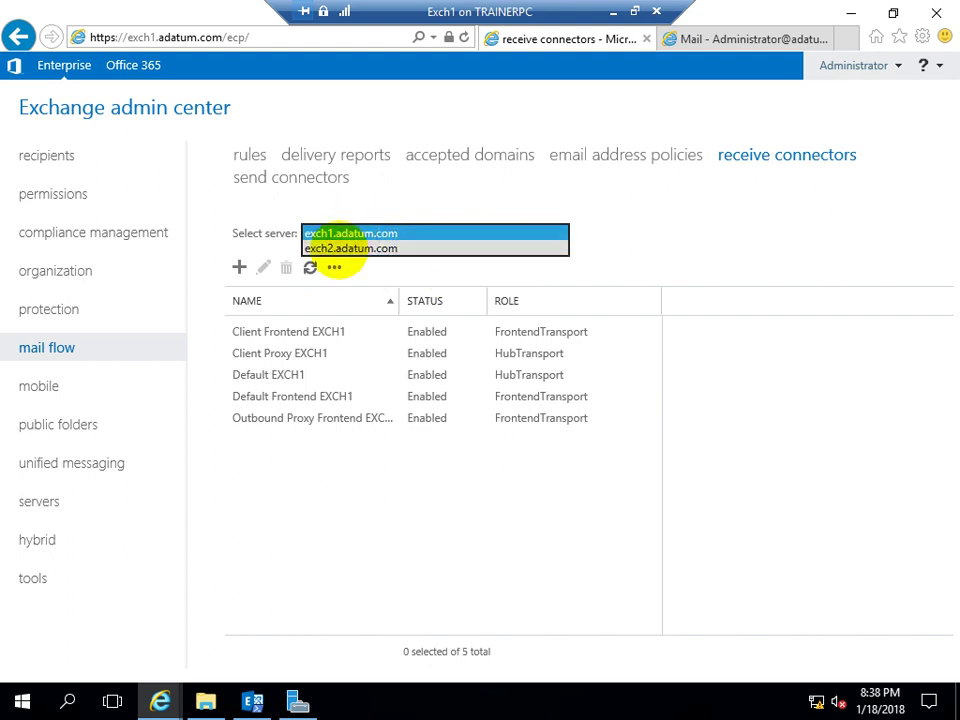
left_click(293, 512)
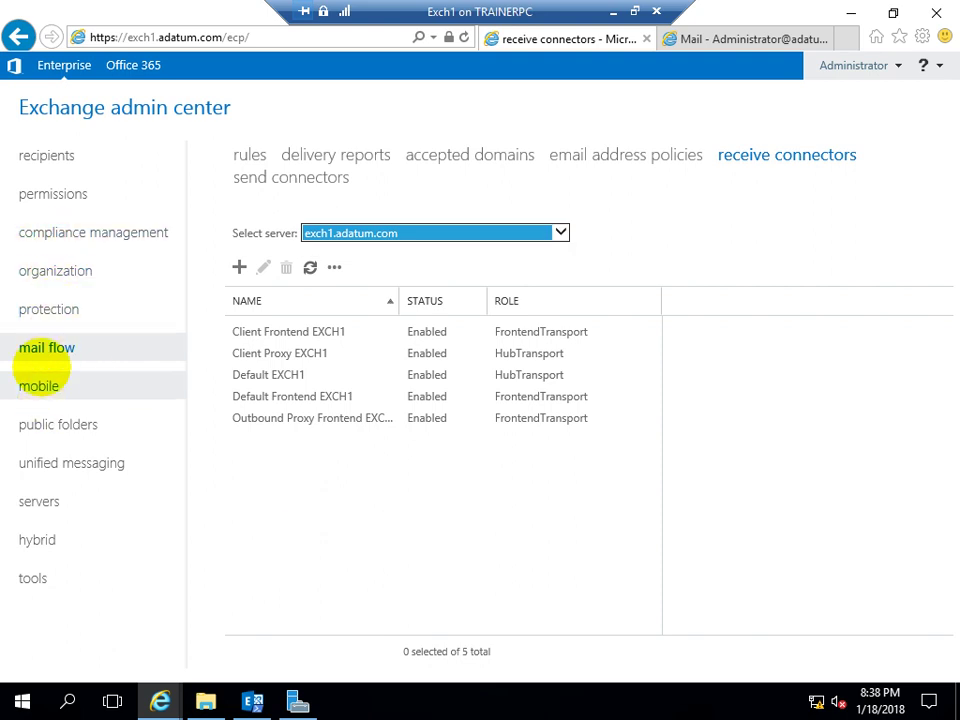
left_click(30, 270)
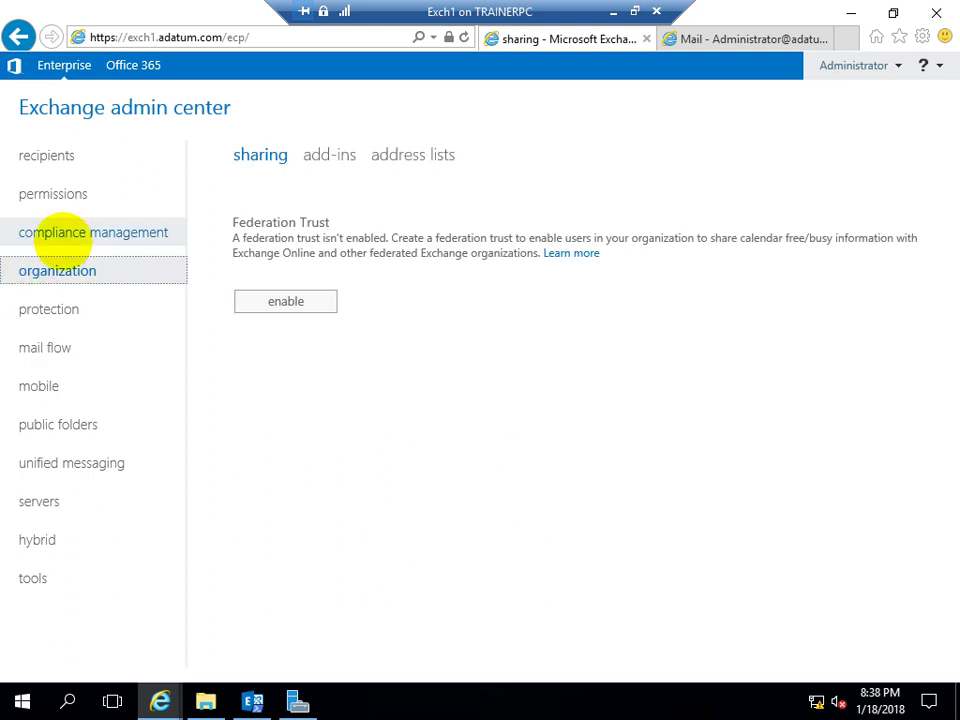
left_click(48, 312)
left_click(58, 348)
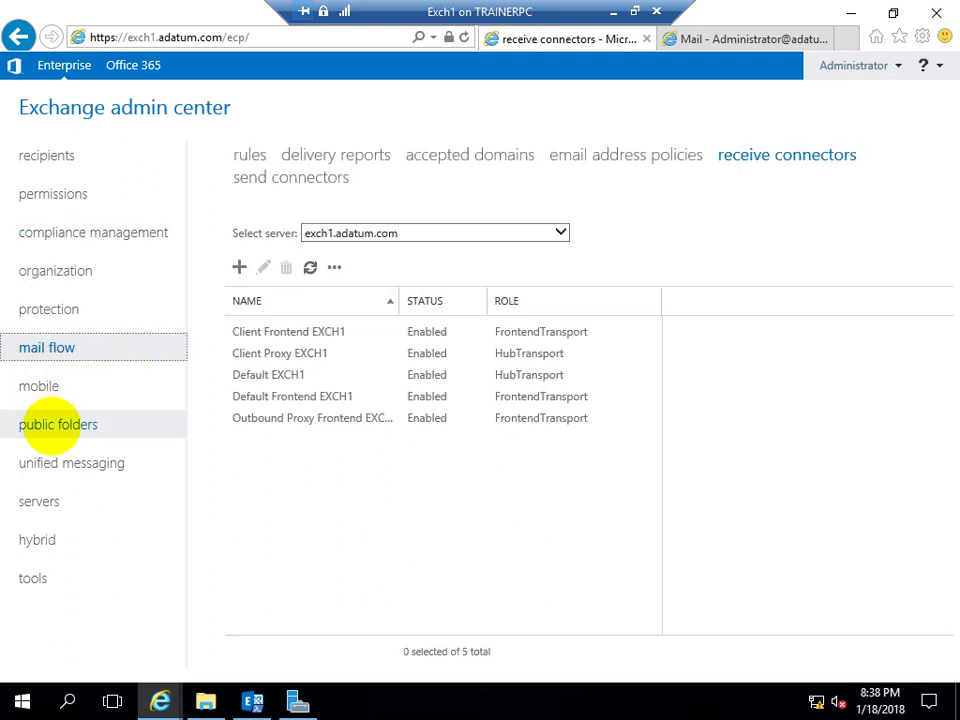
left_click(39, 501)
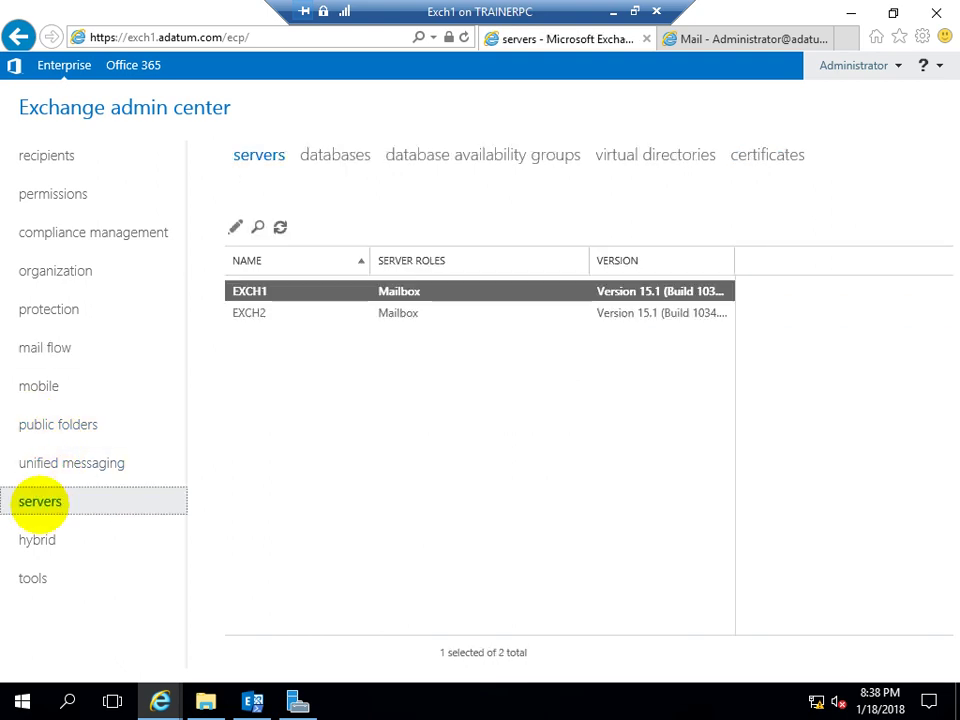
left_click(47, 232)
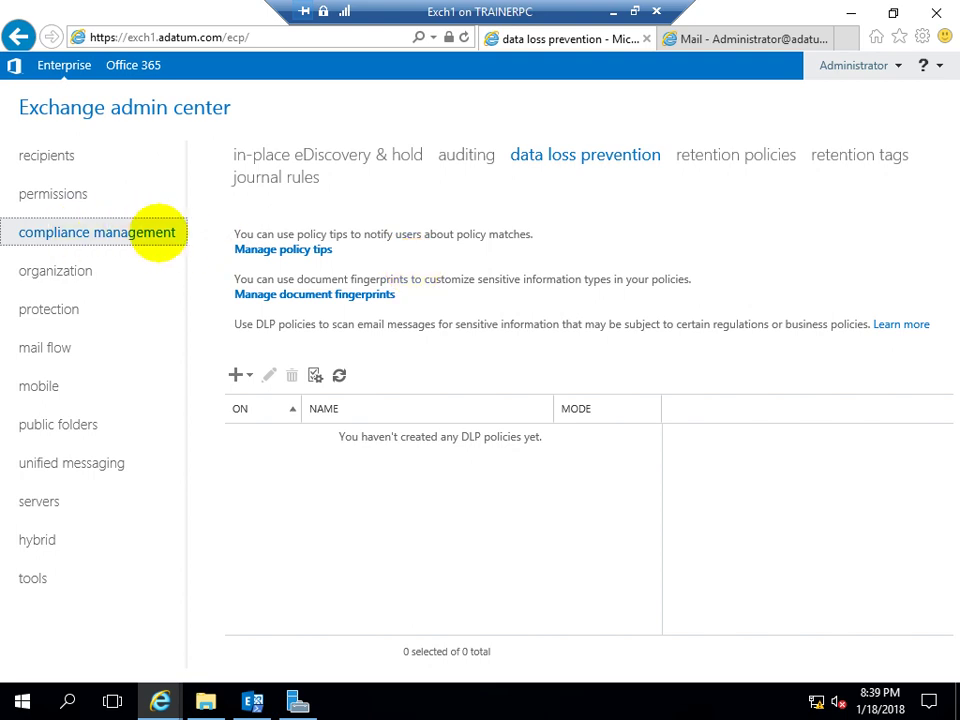
Show the empty in-place eDiscovery & hold page and highlight parts of its description
left_click(272, 155)
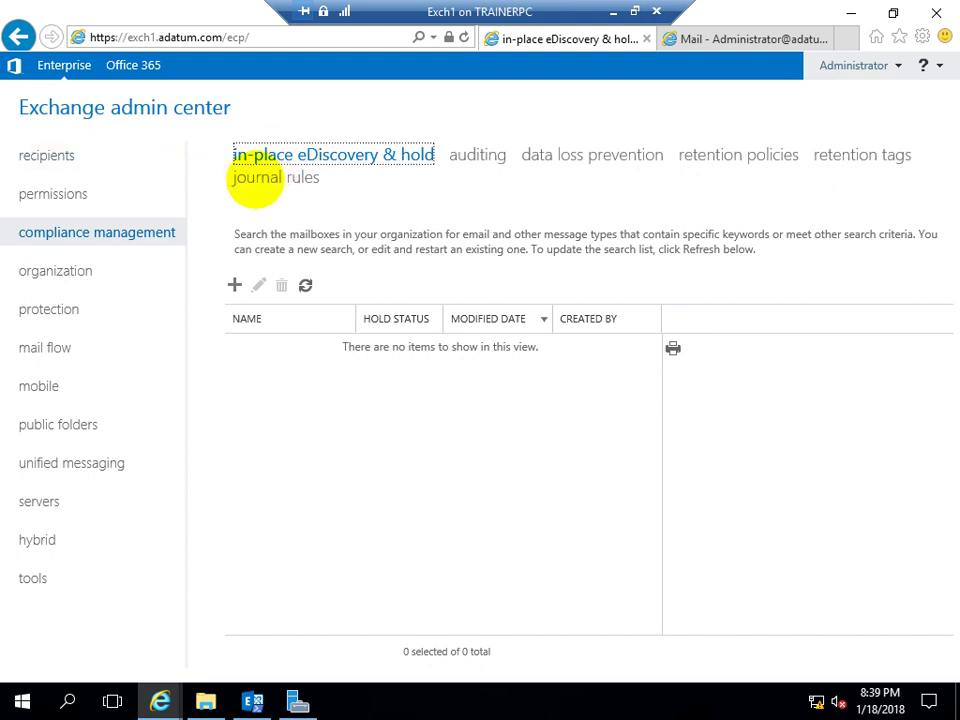
left_click_drag(270, 234, 395, 228)
left_click_drag(465, 234, 690, 237)
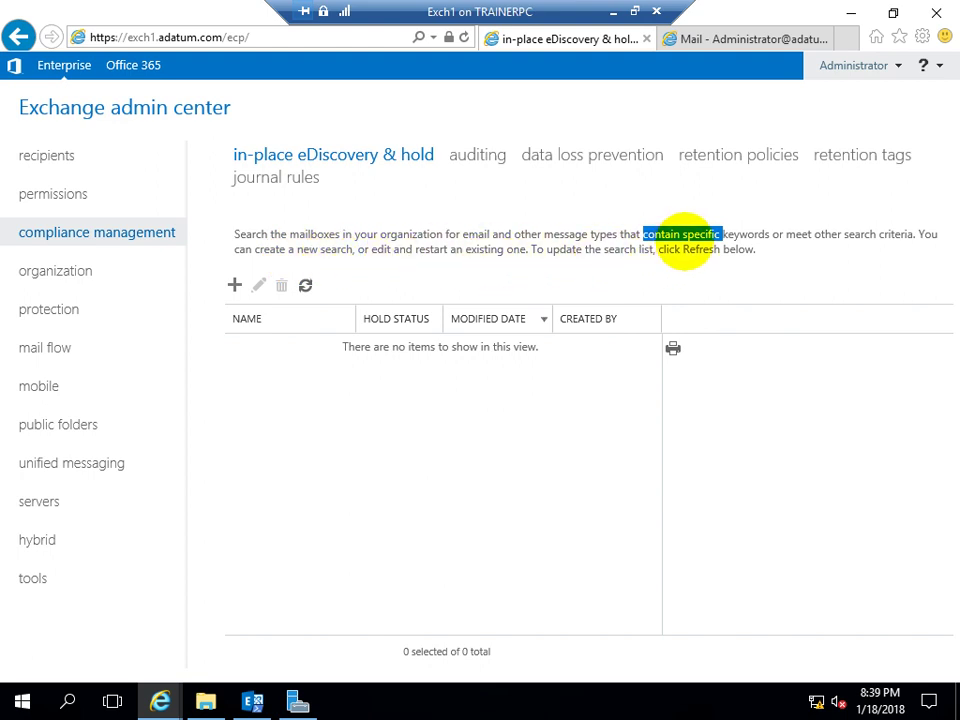
left_click_drag(392, 232, 407, 240)
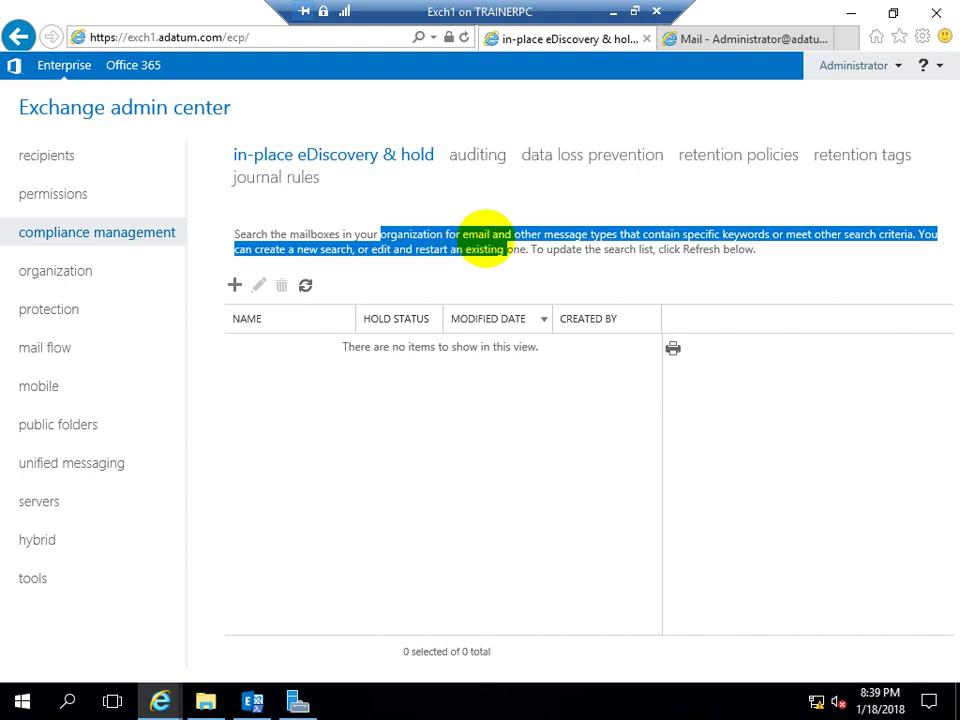
left_click(519, 237)
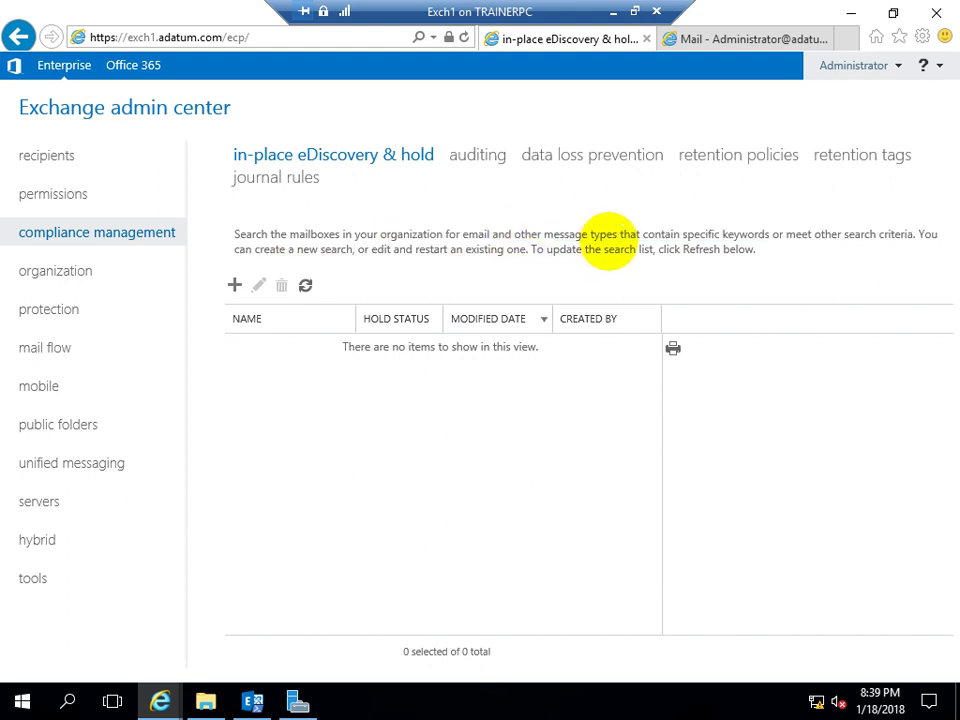
left_click_drag(641, 236, 846, 233)
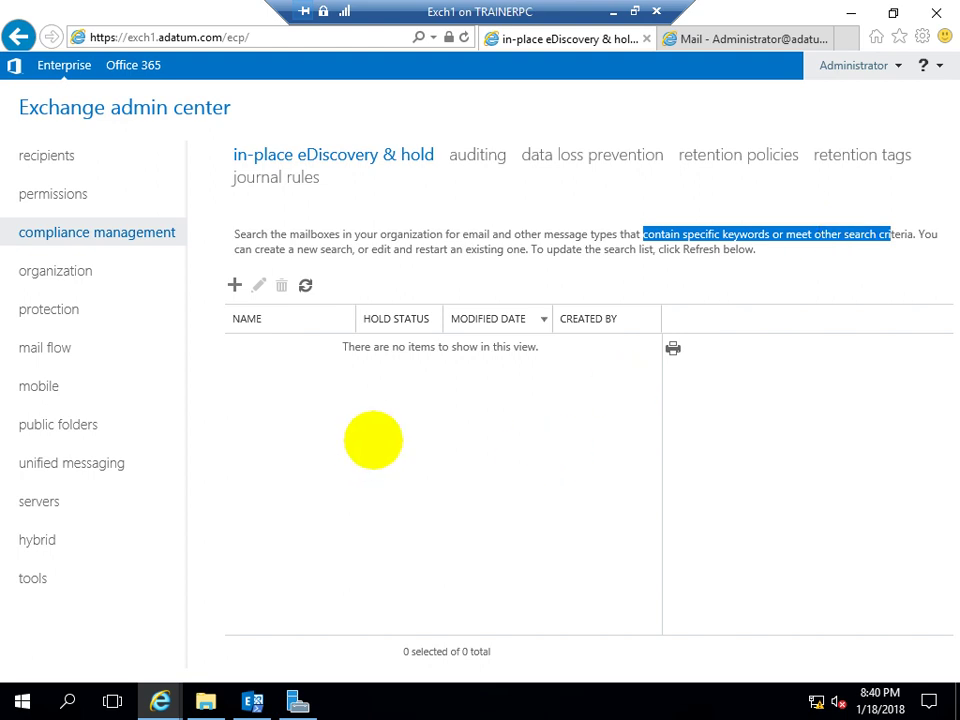
Create a new in-place eDiscovery & hold named SearchAll and advance to the mailboxes page
left_click(234, 285)
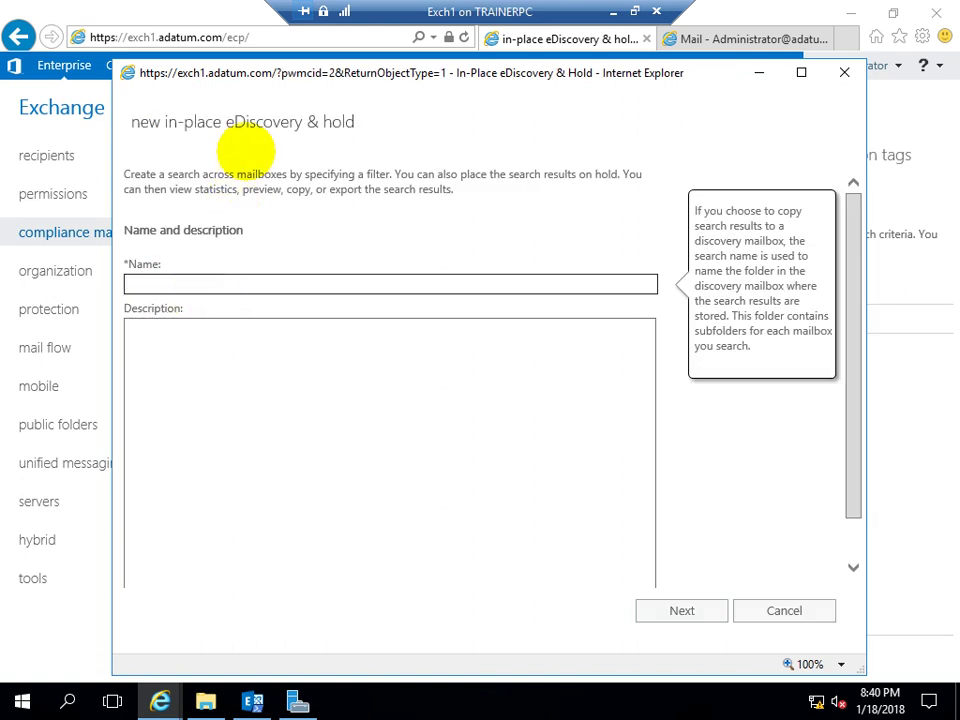
left_click_drag(214, 73, 192, 27)
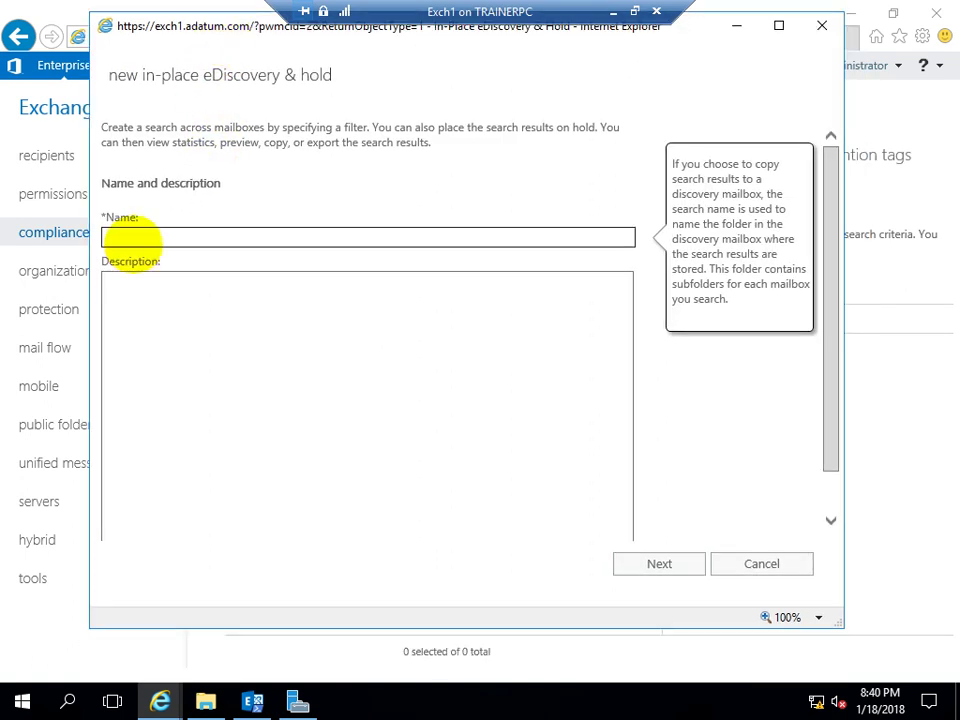
type("SearchAll")
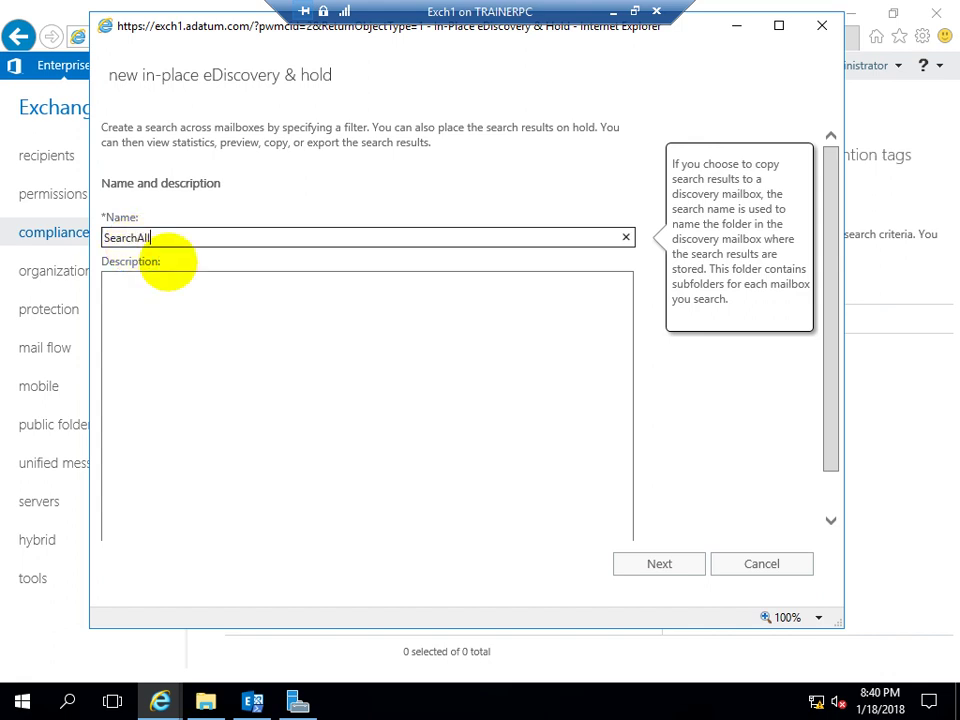
scroll(825, 339, "down", 1)
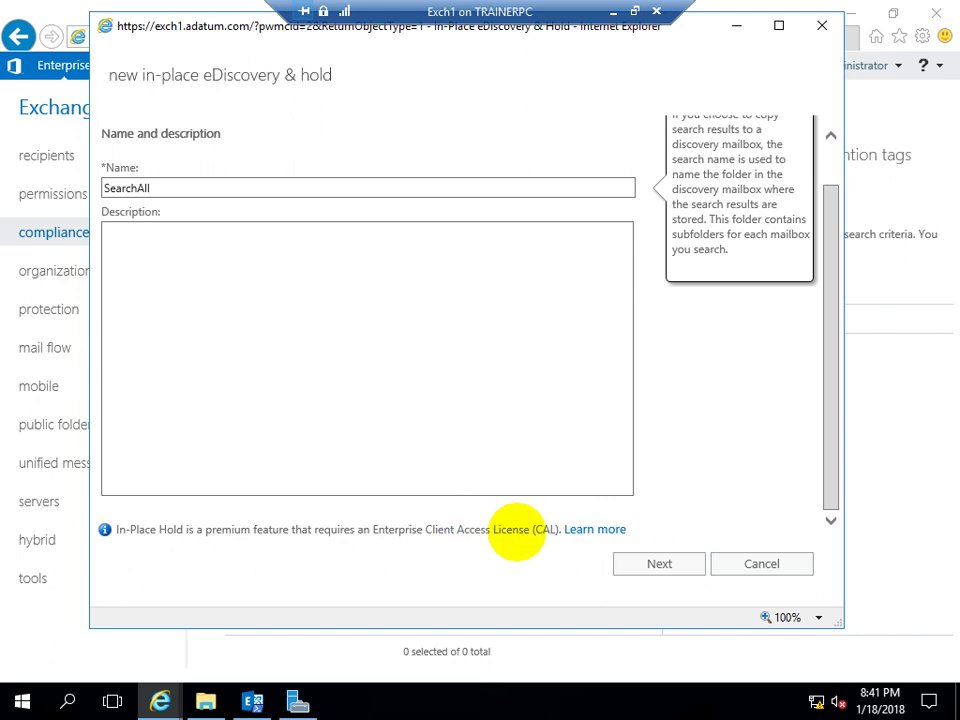
left_click(649, 562)
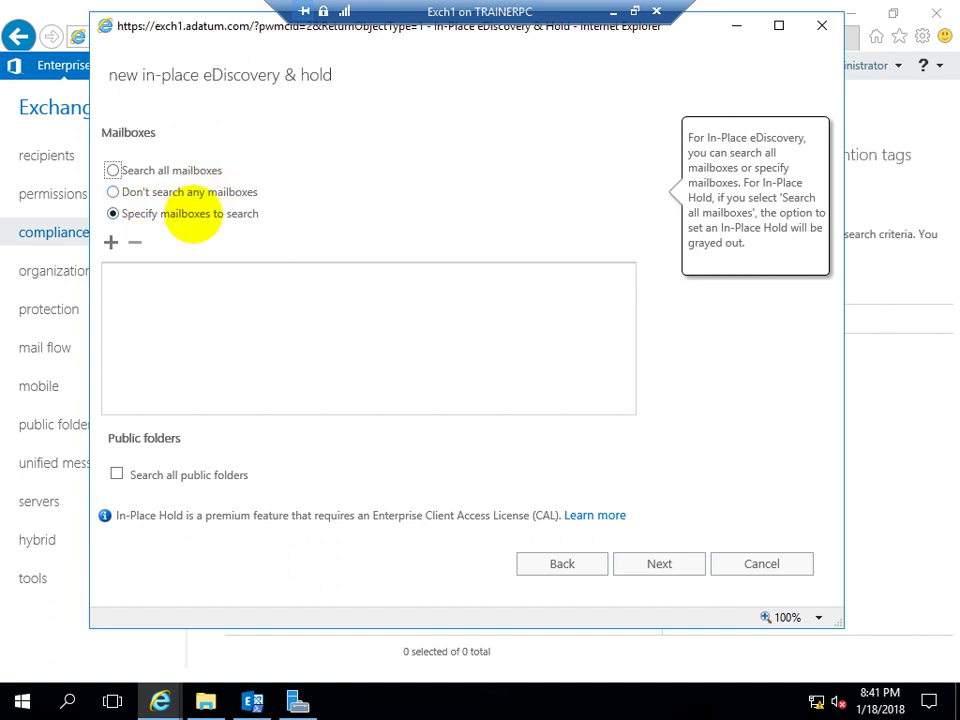
Try searching all mailboxes with public folders, then specify only the Administrator mailbox instead
left_click(113, 170)
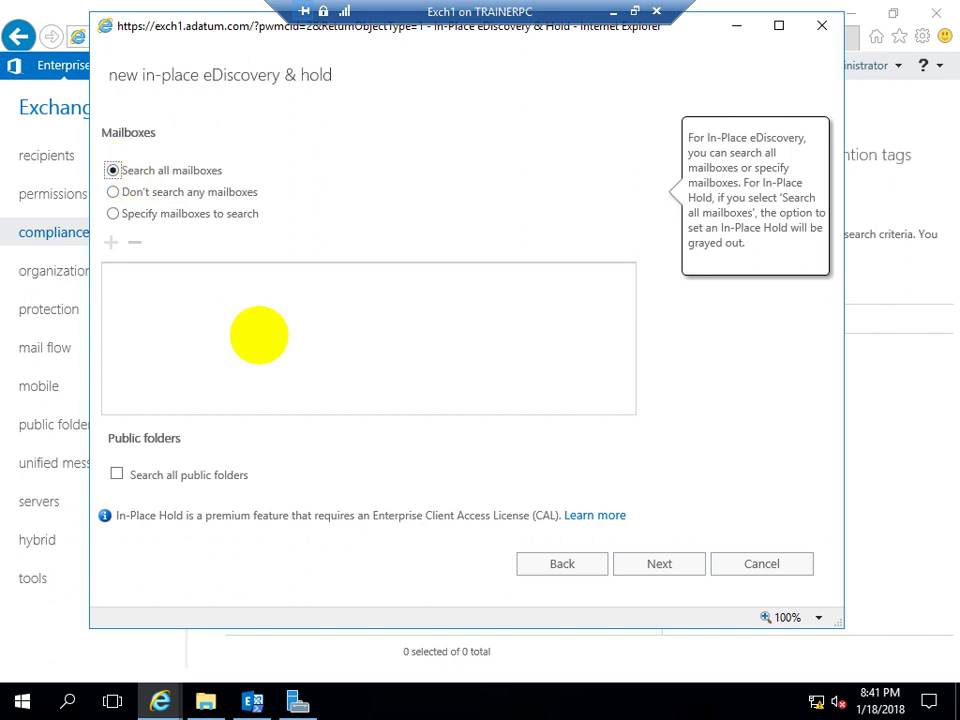
left_click(116, 474)
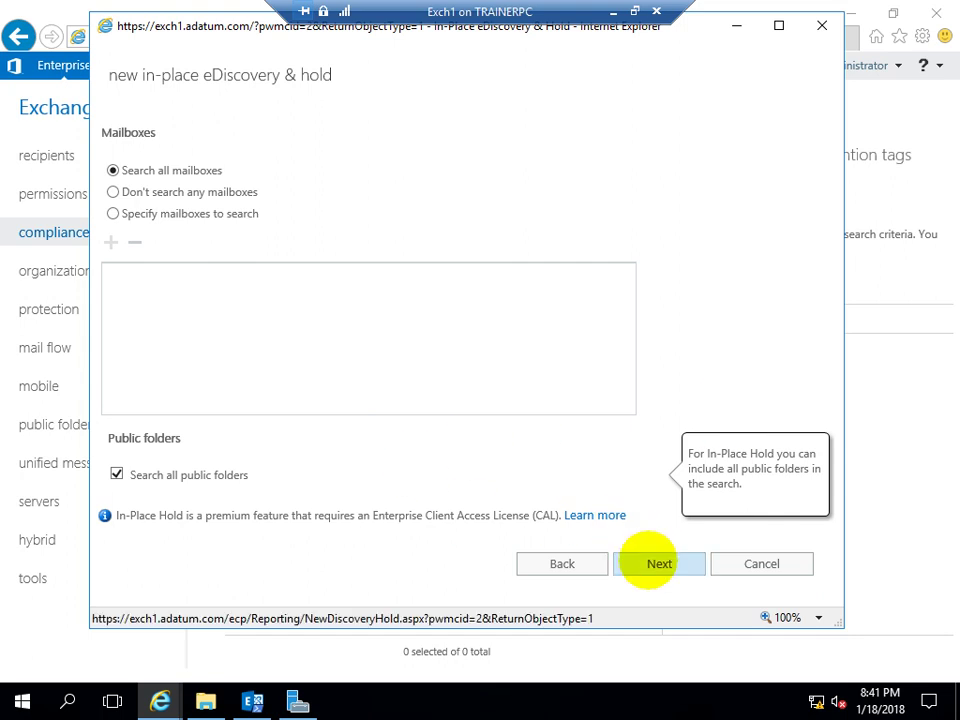
left_click(650, 563)
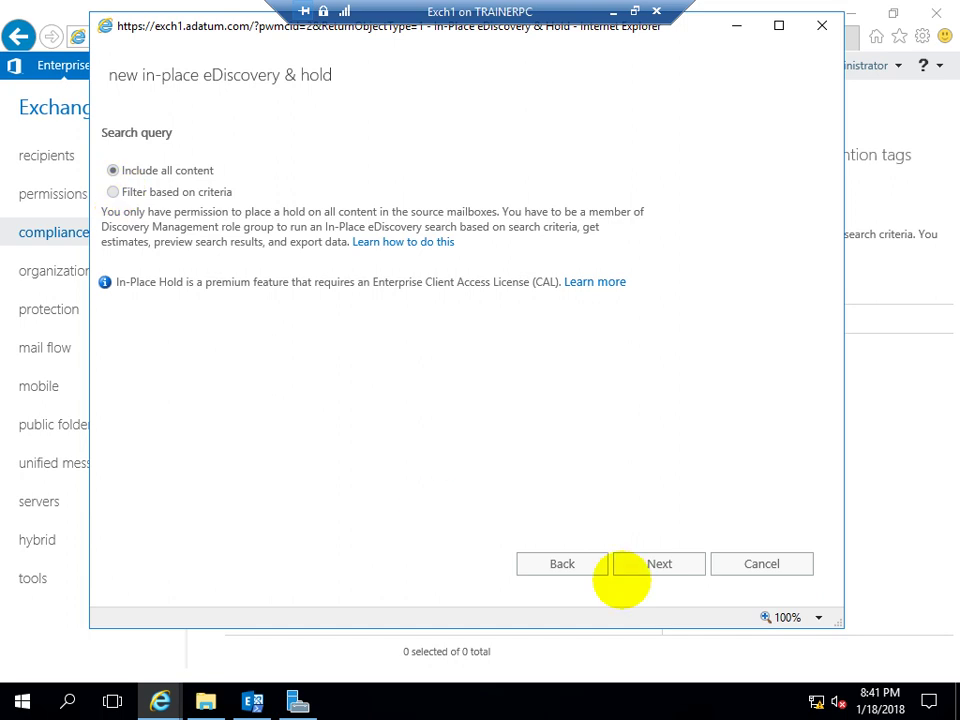
left_click(517, 563)
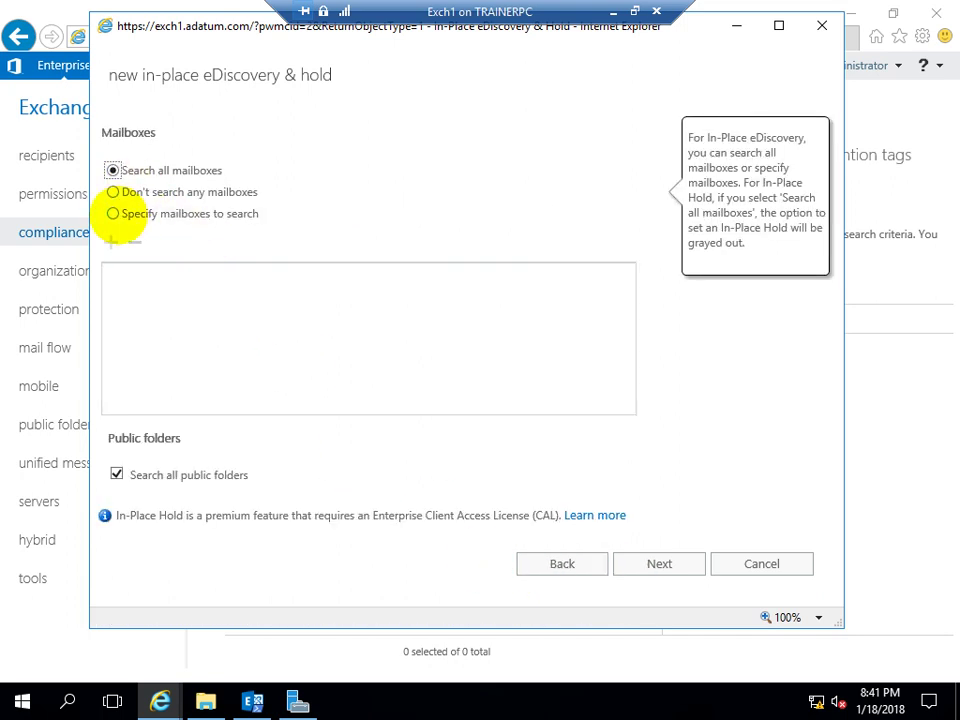
left_click(113, 213)
left_click(111, 241)
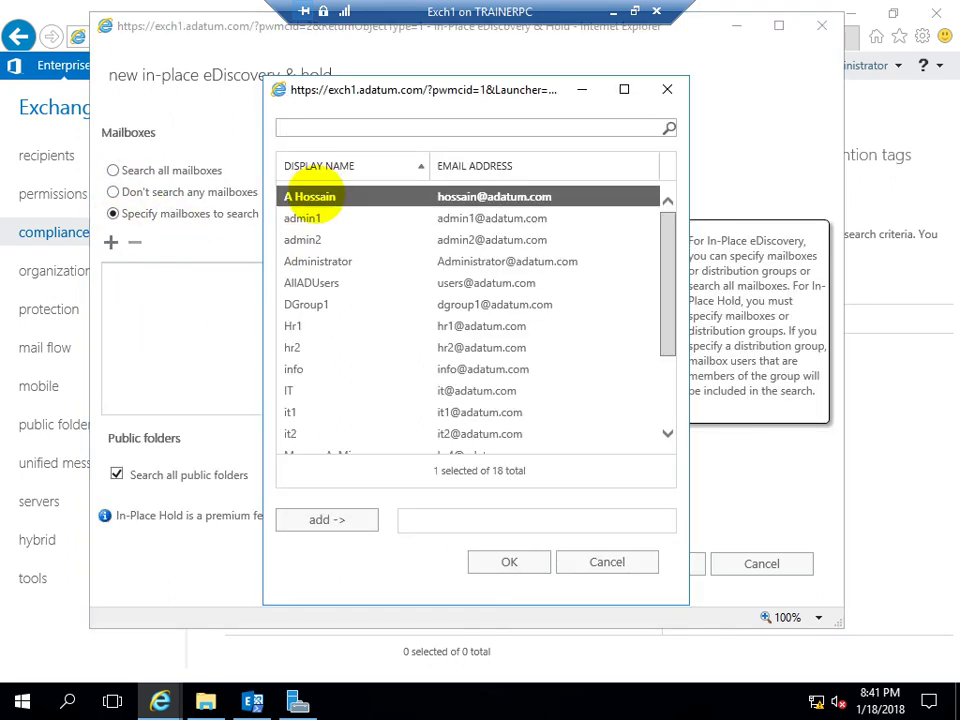
left_click(317, 261)
left_click(339, 522)
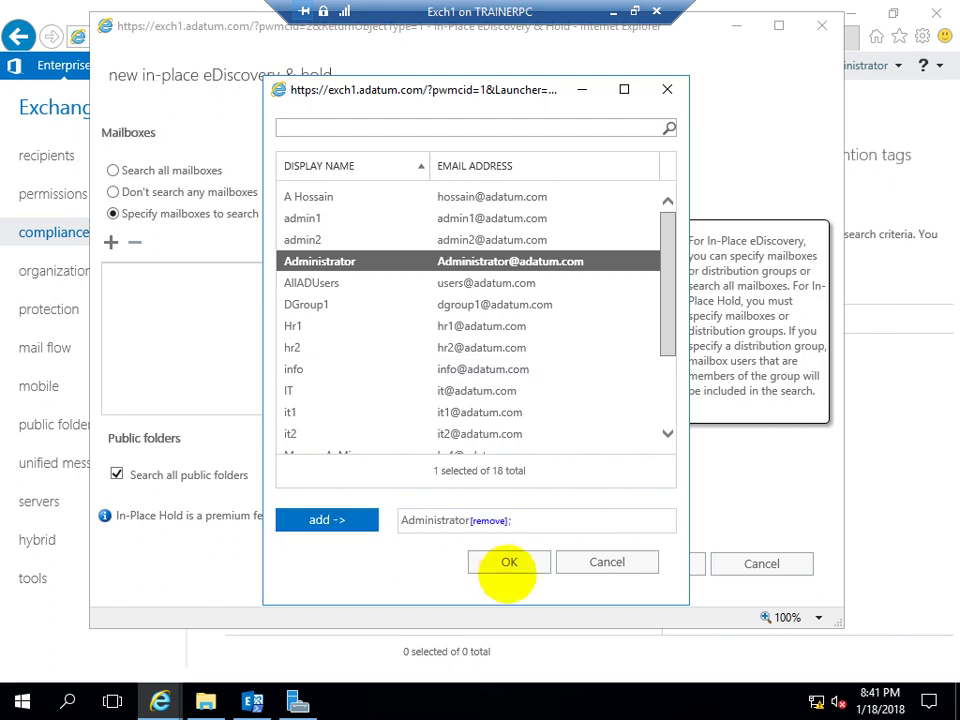
left_click(506, 563)
left_click(655, 563)
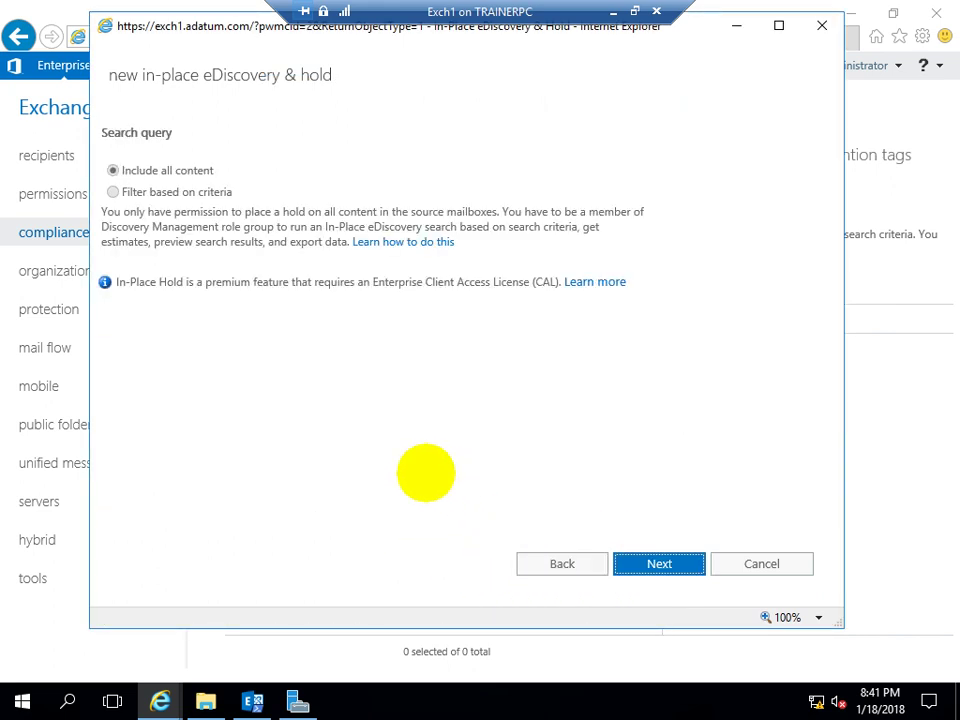
Keep all content in the query, review the Discovery Management permissions notice, and cancel the wizard
left_click(113, 170)
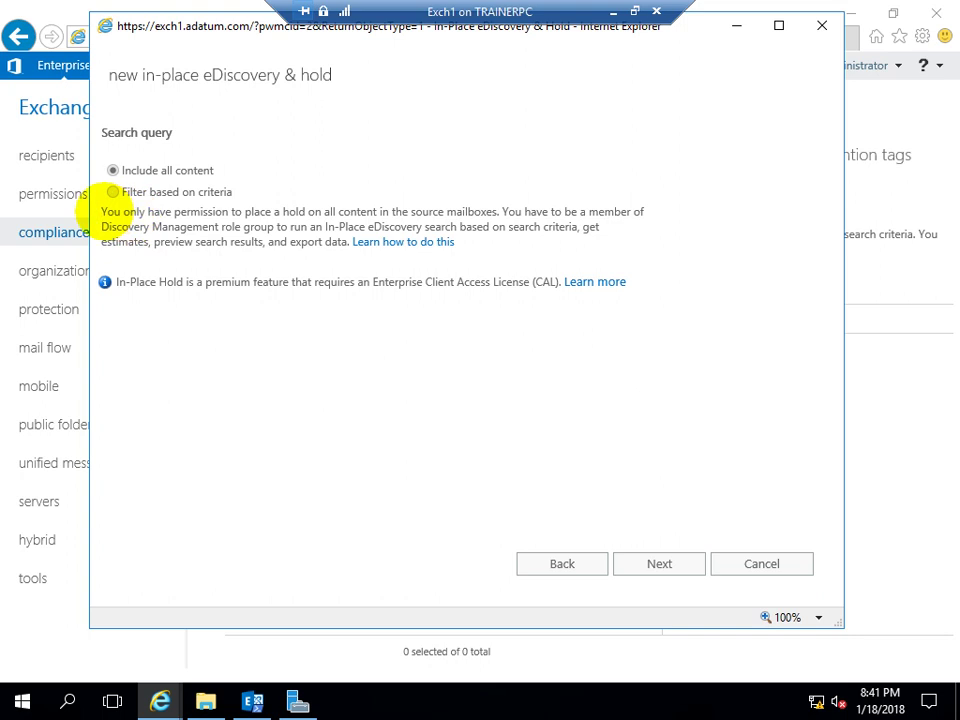
left_click_drag(101, 212, 497, 207)
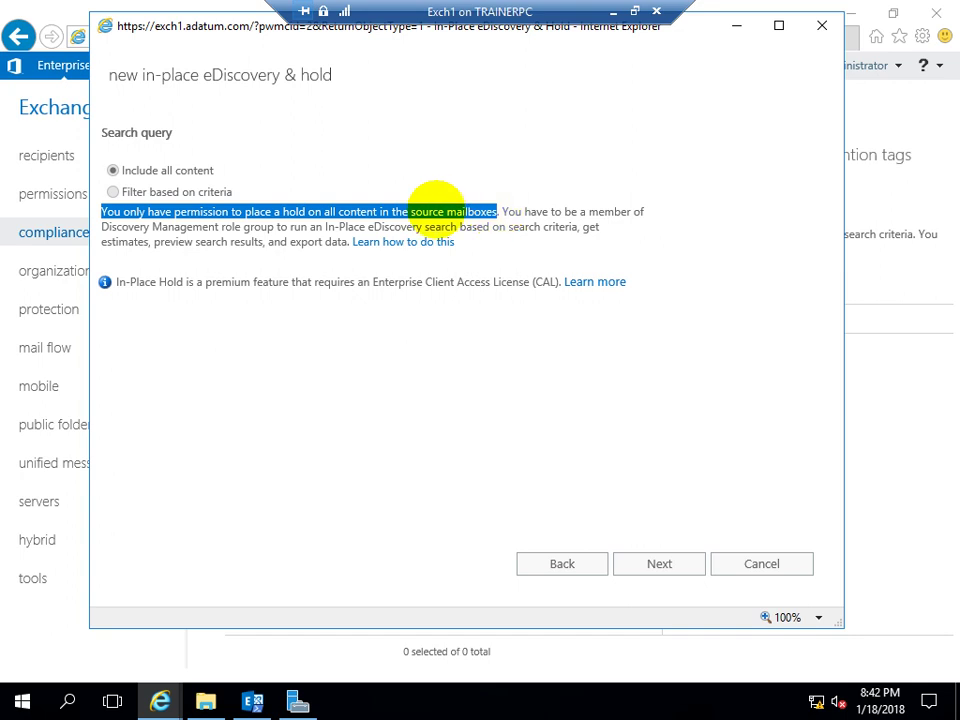
left_click(566, 203)
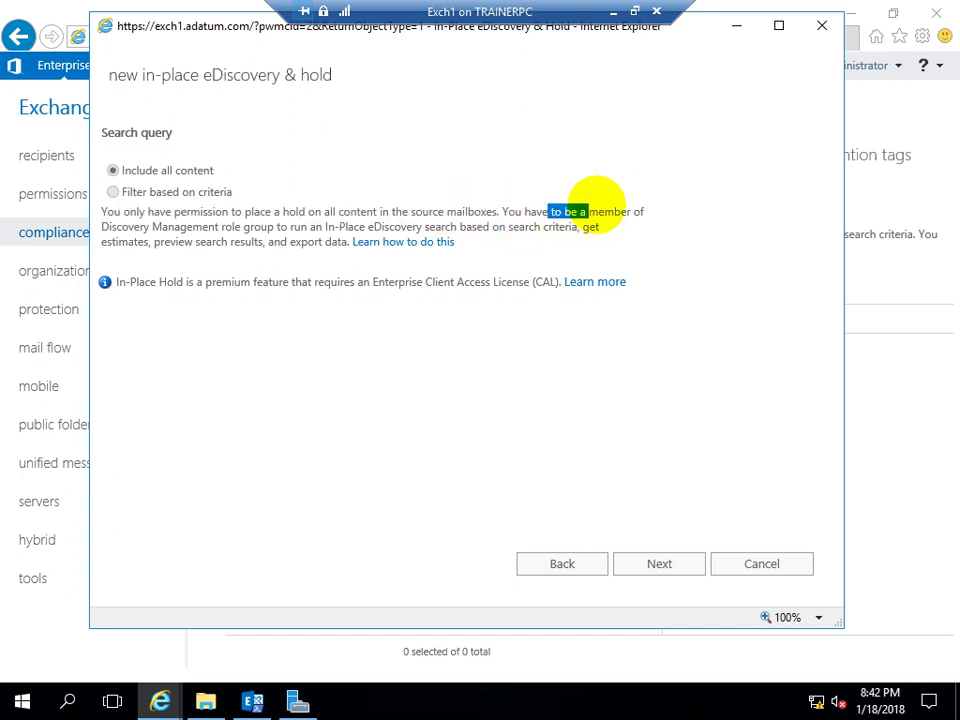
left_click_drag(102, 227, 577, 227)
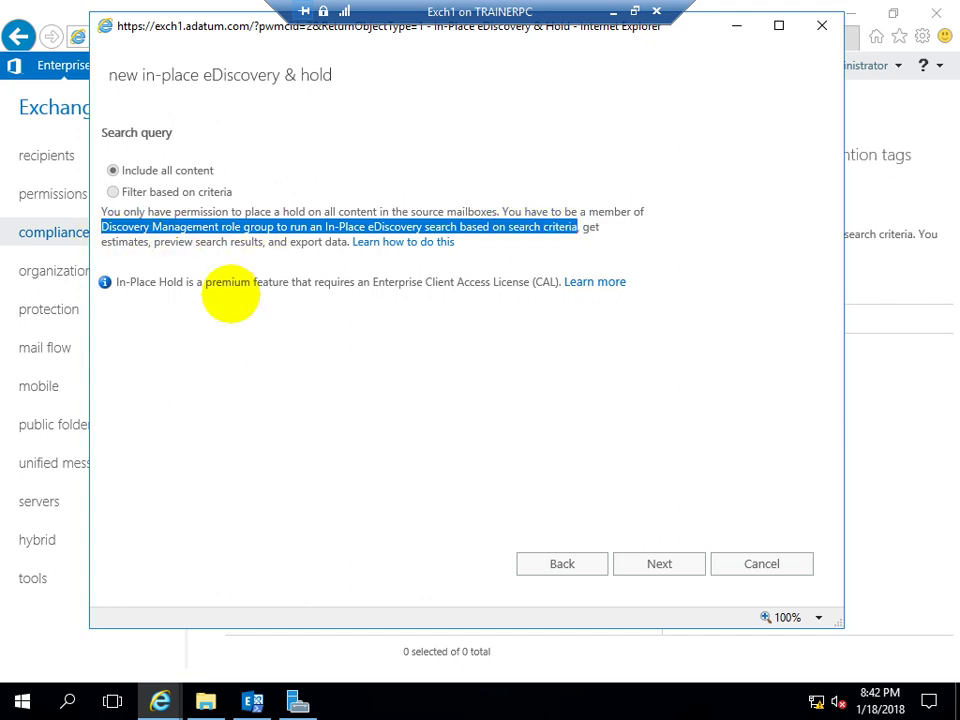
left_click_drag(100, 227, 112, 228)
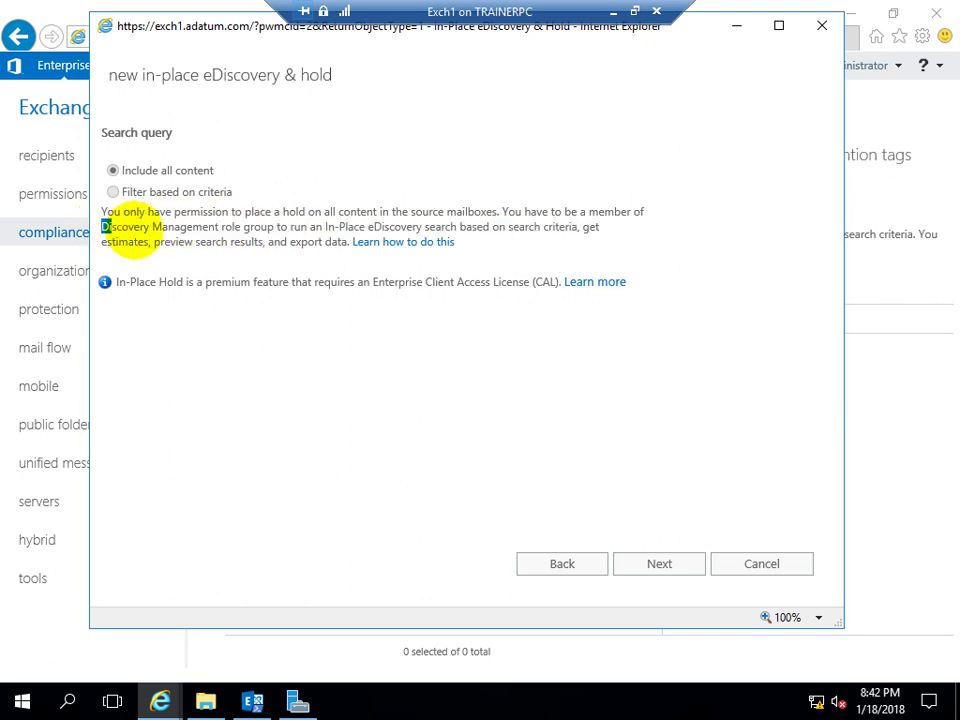
left_click_drag(130, 230, 11, 231)
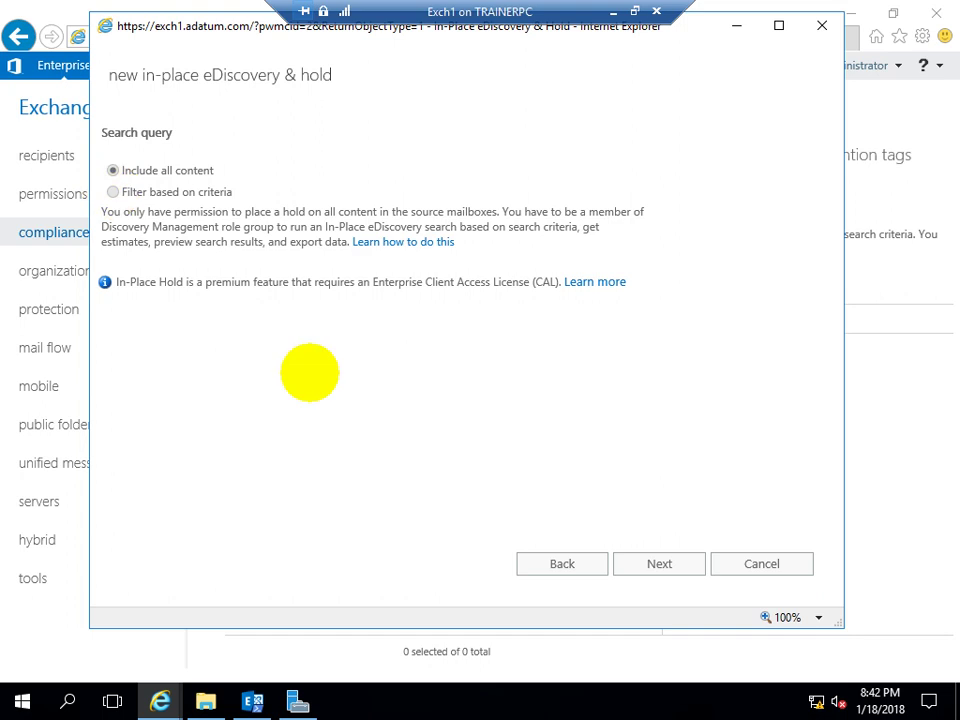
left_click(727, 560)
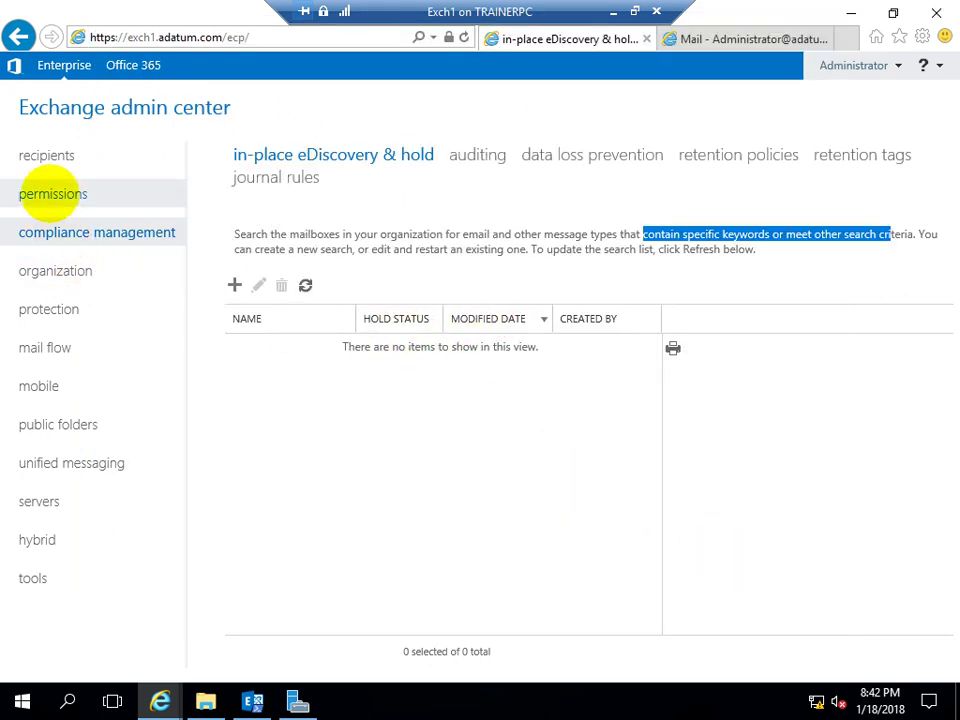
Edit the Discovery Management role group in admin roles, add Administrator as a member, and save
left_click(53, 194)
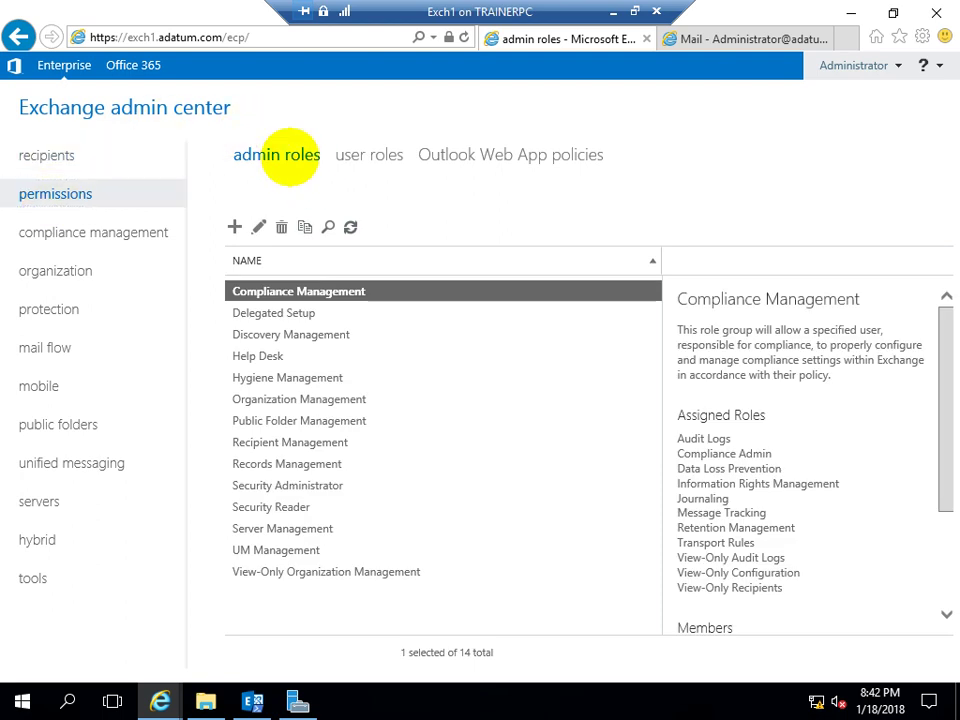
left_click(258, 334)
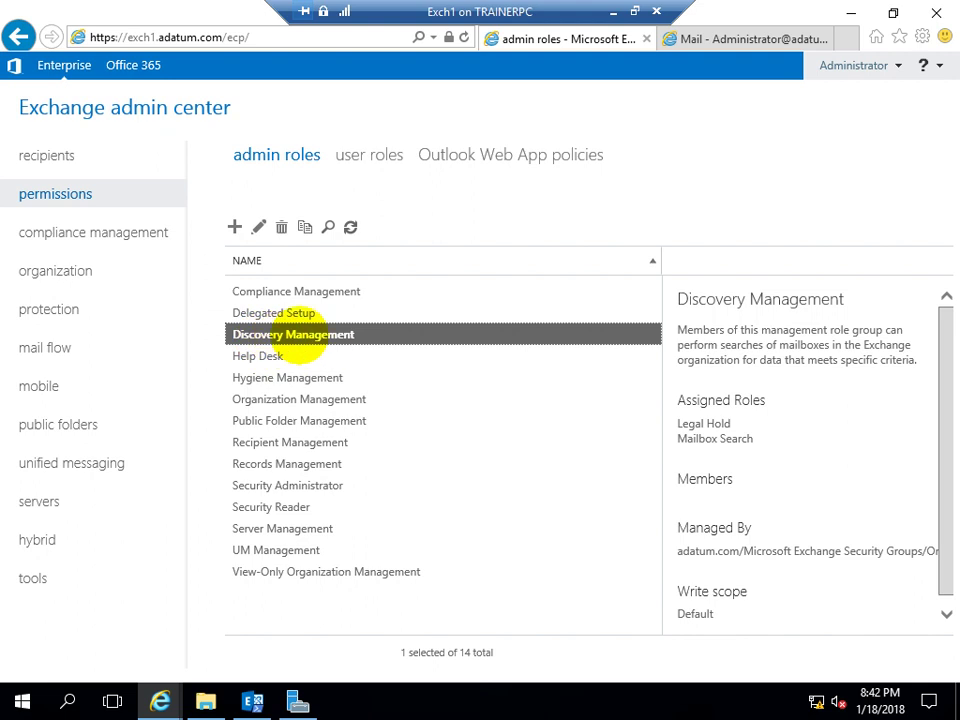
left_click(259, 227)
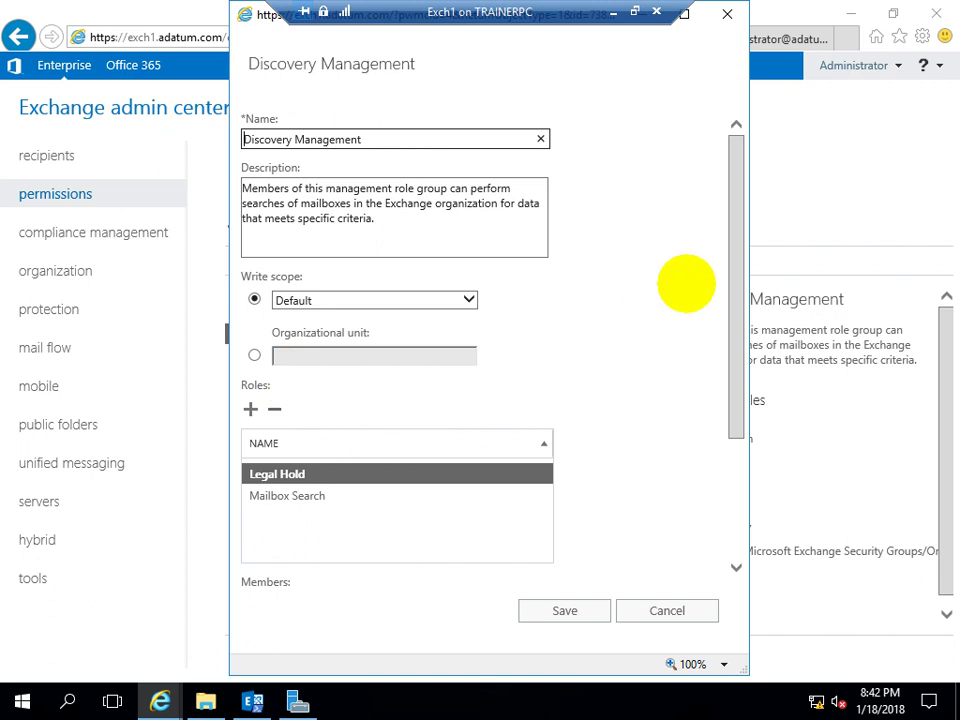
left_click_drag(742, 200, 706, 342)
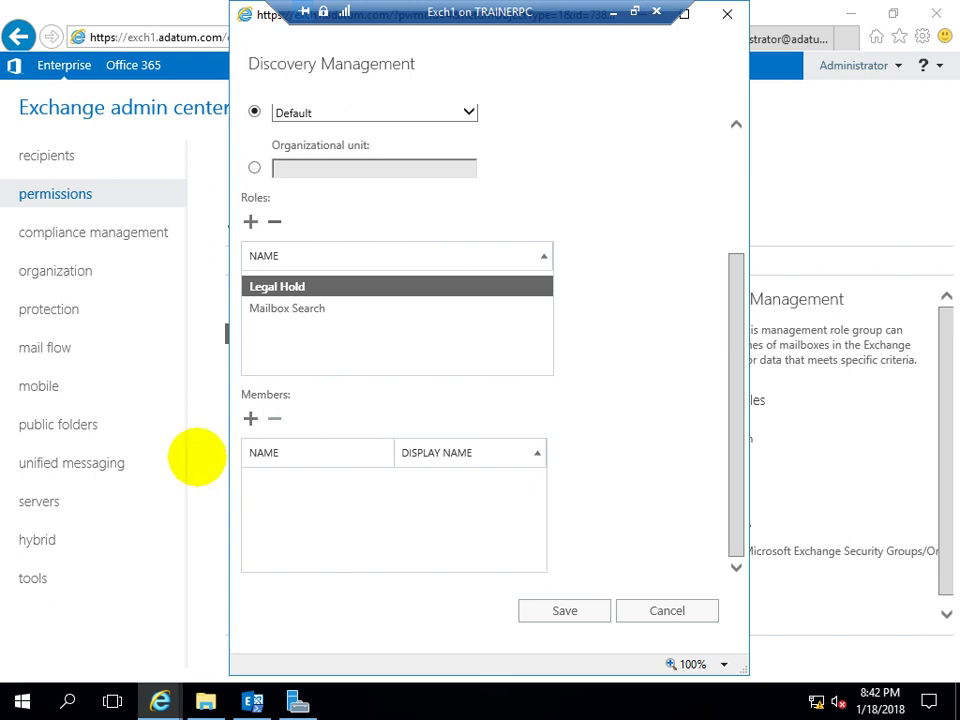
left_click(250, 418)
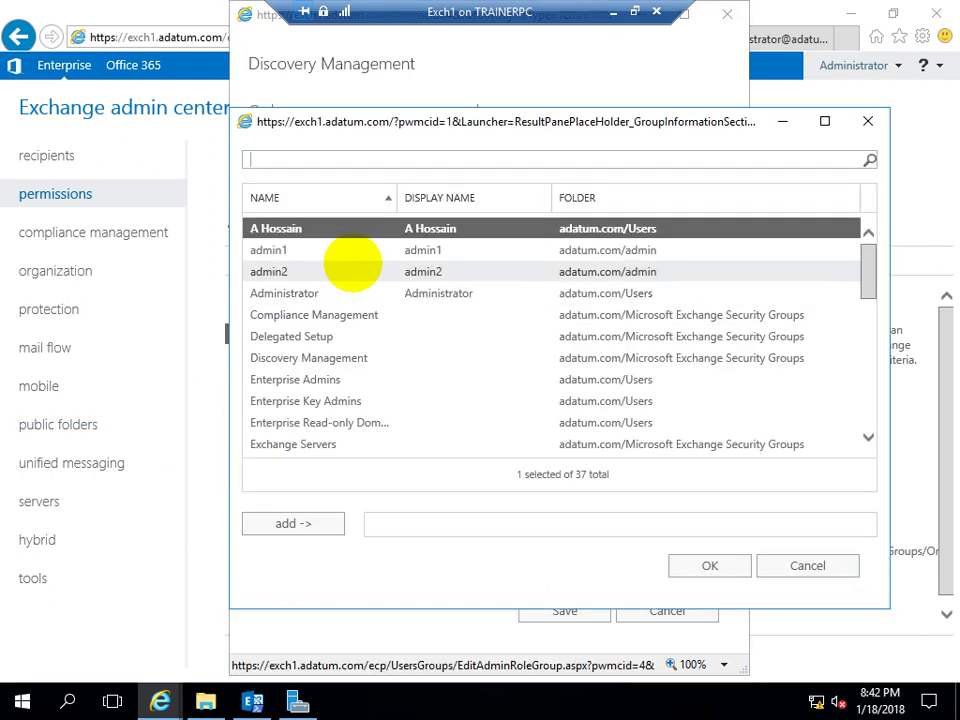
left_click(281, 293)
left_click(293, 523)
left_click(692, 566)
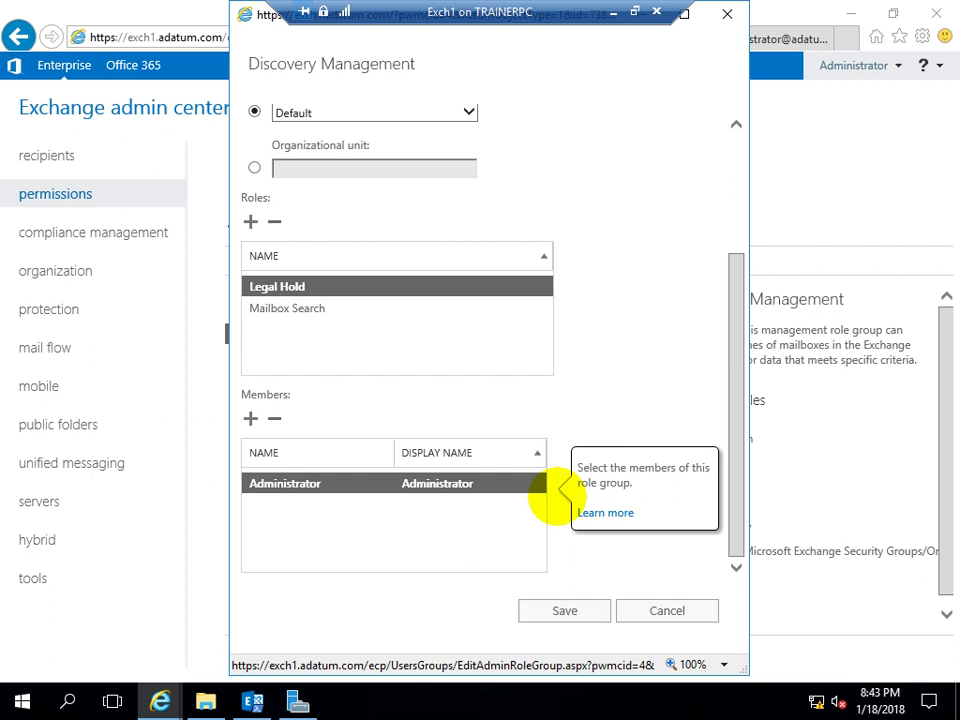
left_click(562, 609)
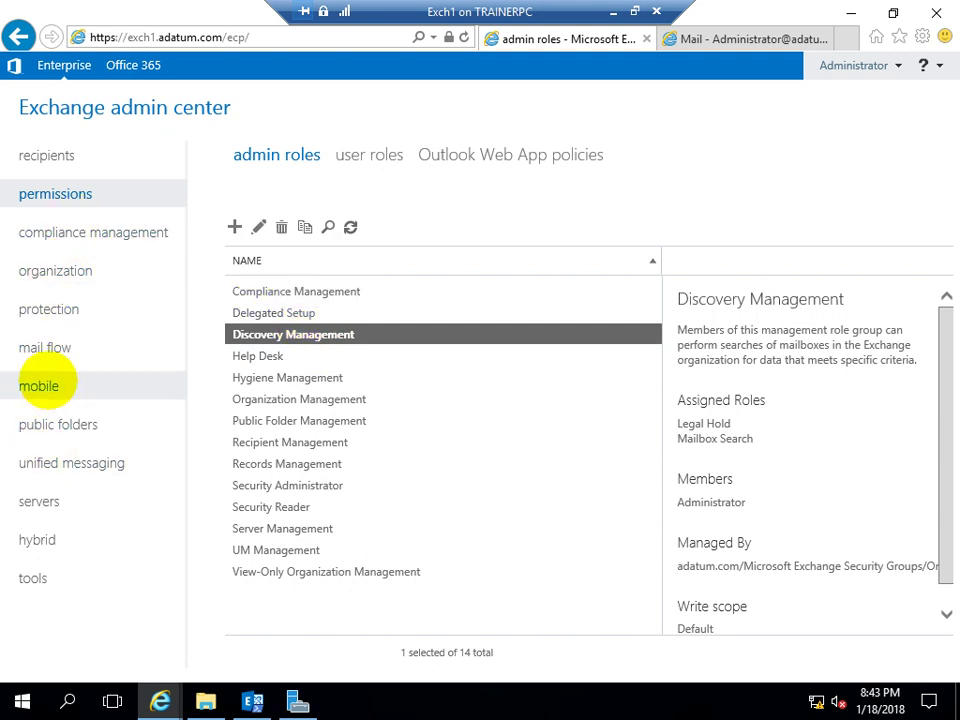
Pass through mobile back to compliance management, then bring up the Administrator account menu
left_click(45, 382)
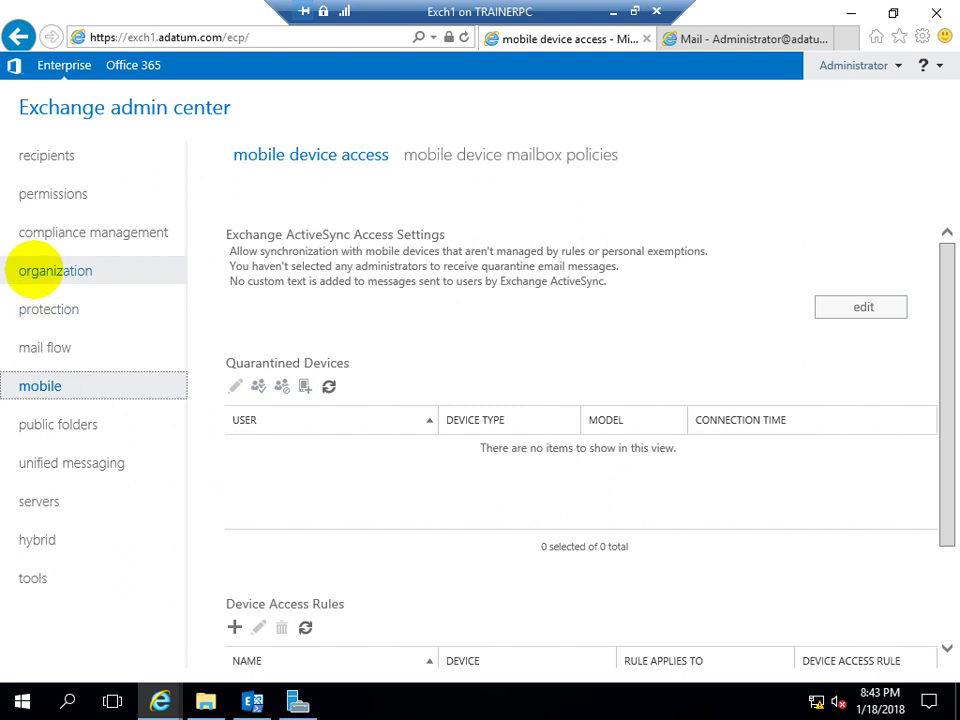
left_click(50, 228)
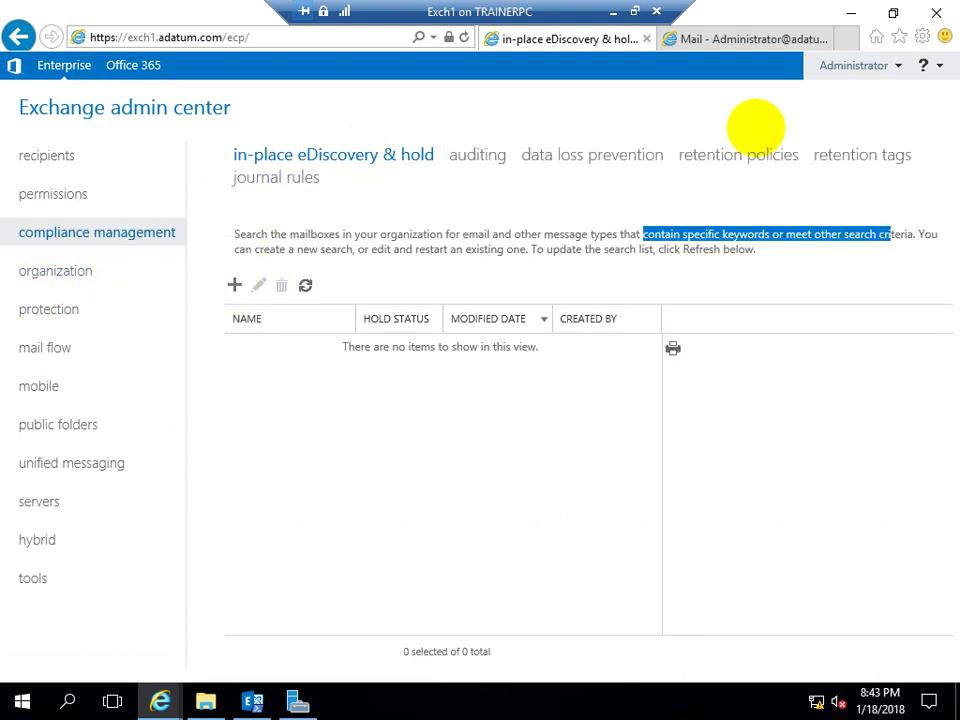
left_click(851, 65)
Sign out, then sign back in by entering the administrator account password
left_click(846, 120)
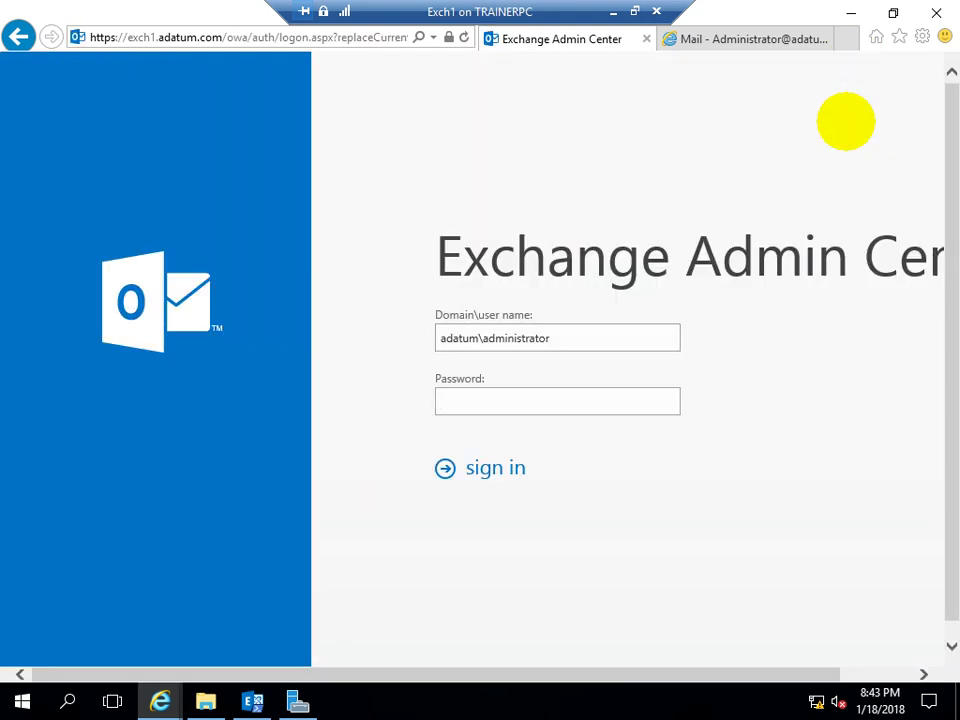
type("Pa55w.rd")
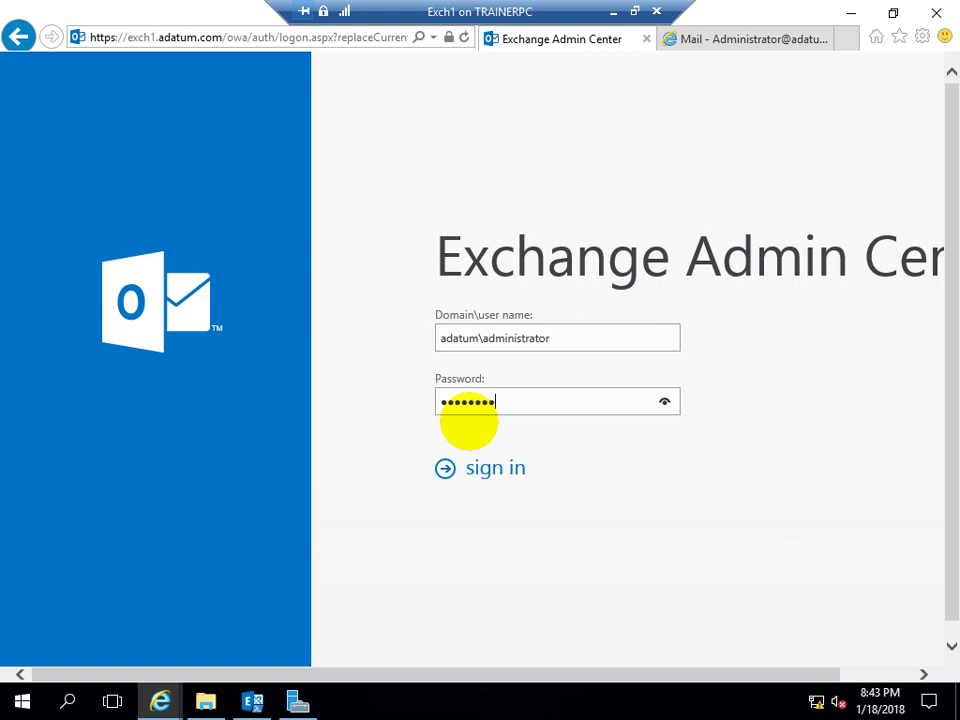
key("Return")
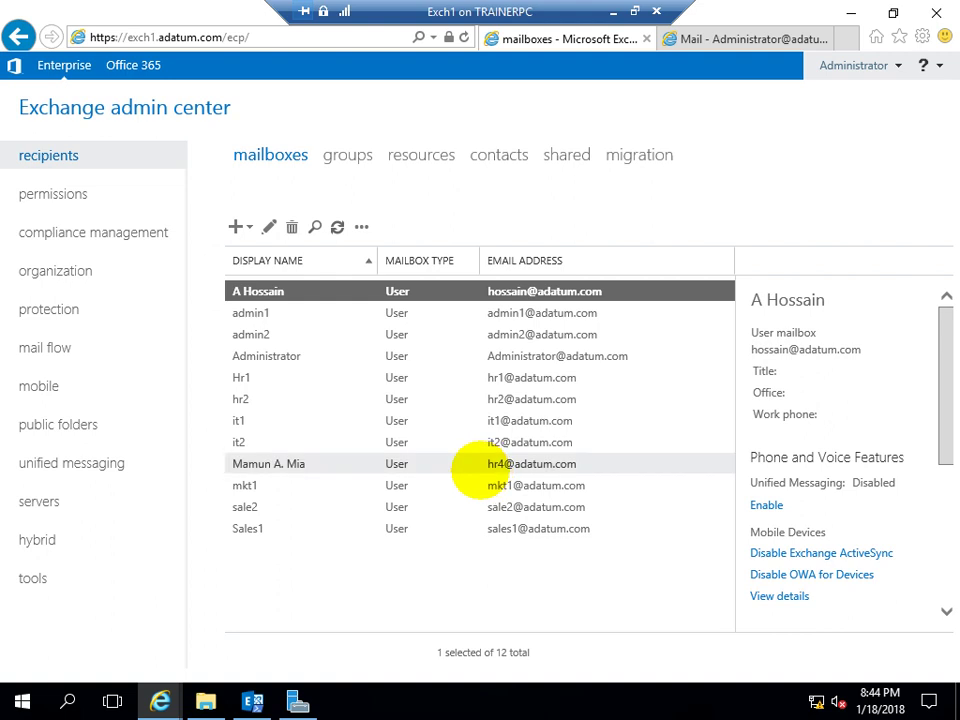
After one false start, create a new eDiscovery & hold named SearchIT1 and reach the mailboxes step
left_click(120, 232)
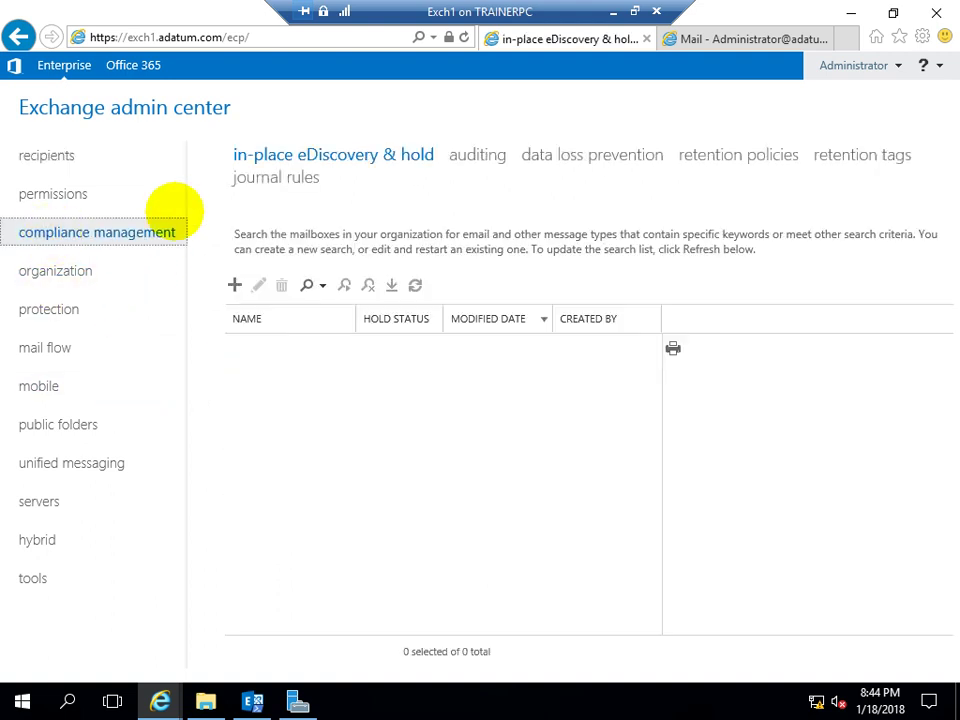
left_click(236, 283)
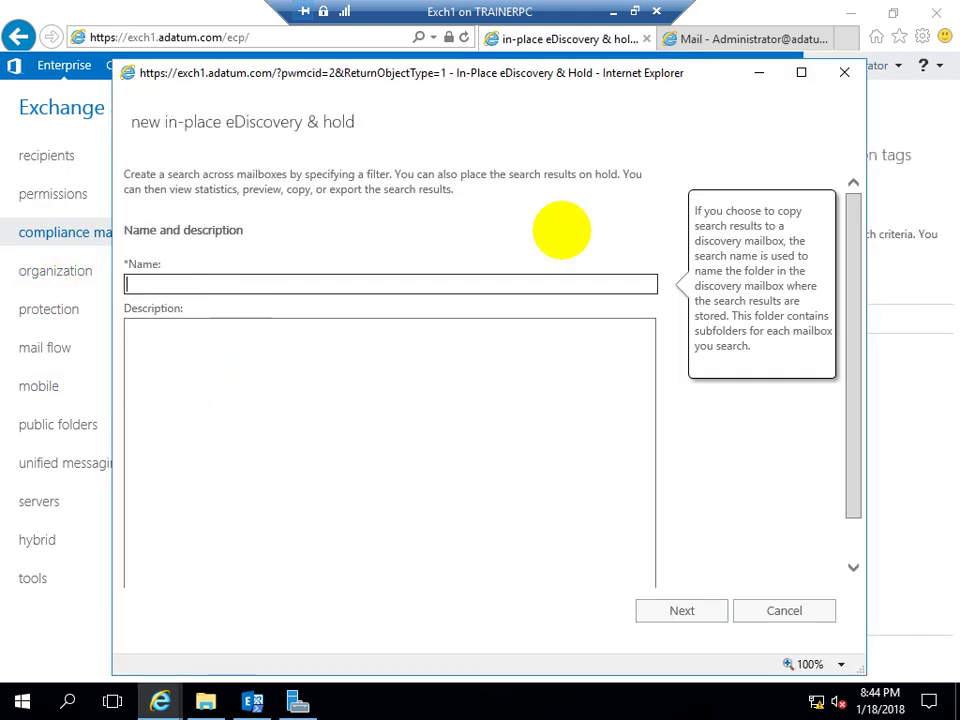
left_click(844, 72)
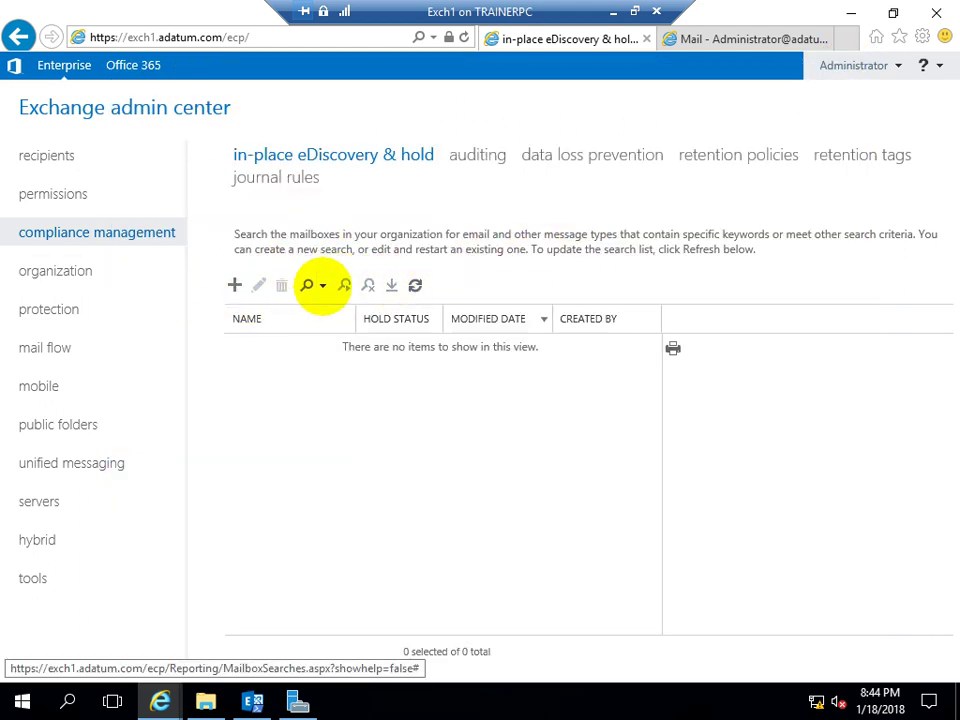
left_click(320, 285)
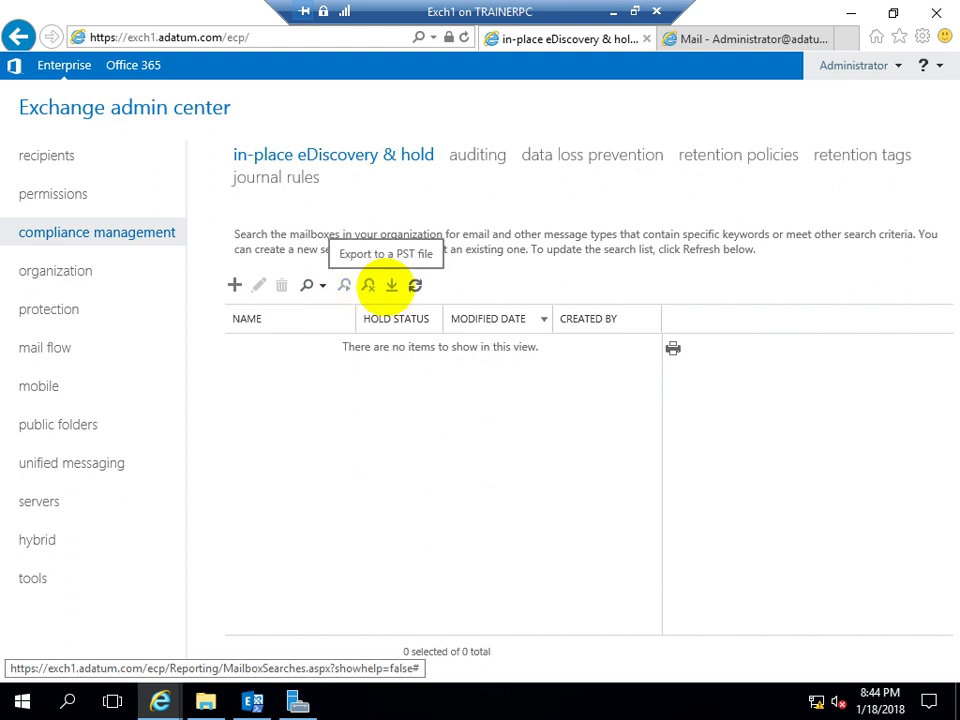
left_click(234, 285)
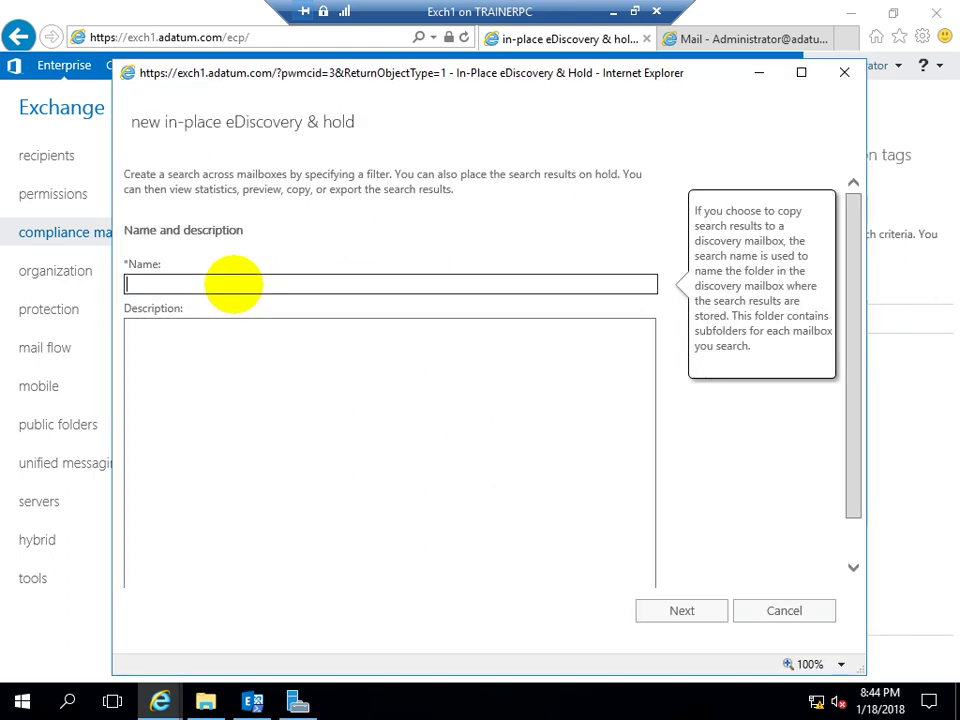
type("Search")
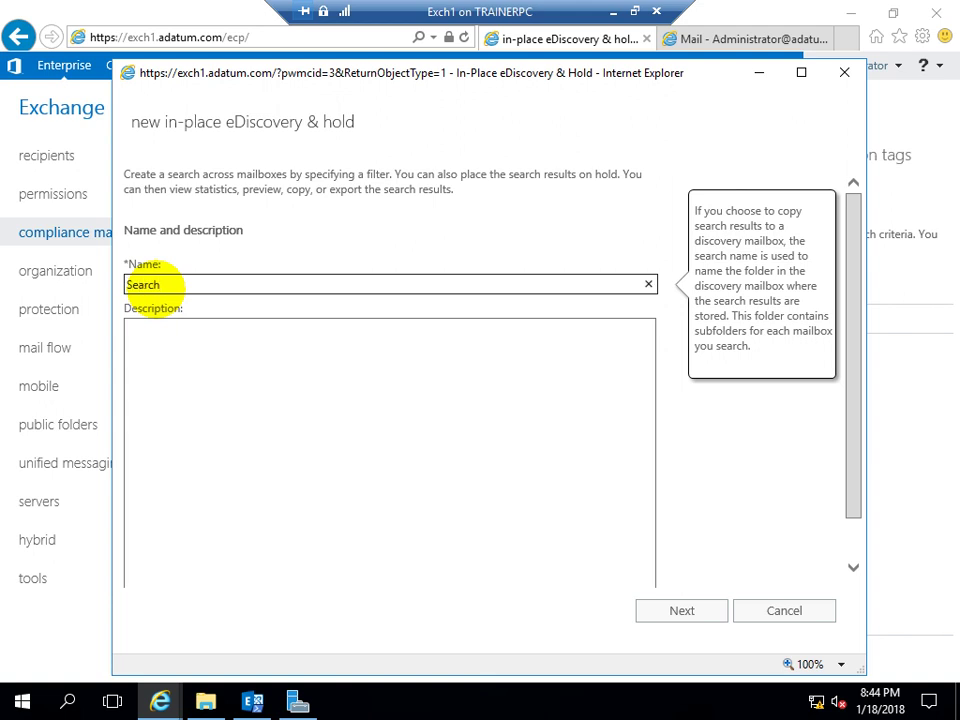
type("IT1")
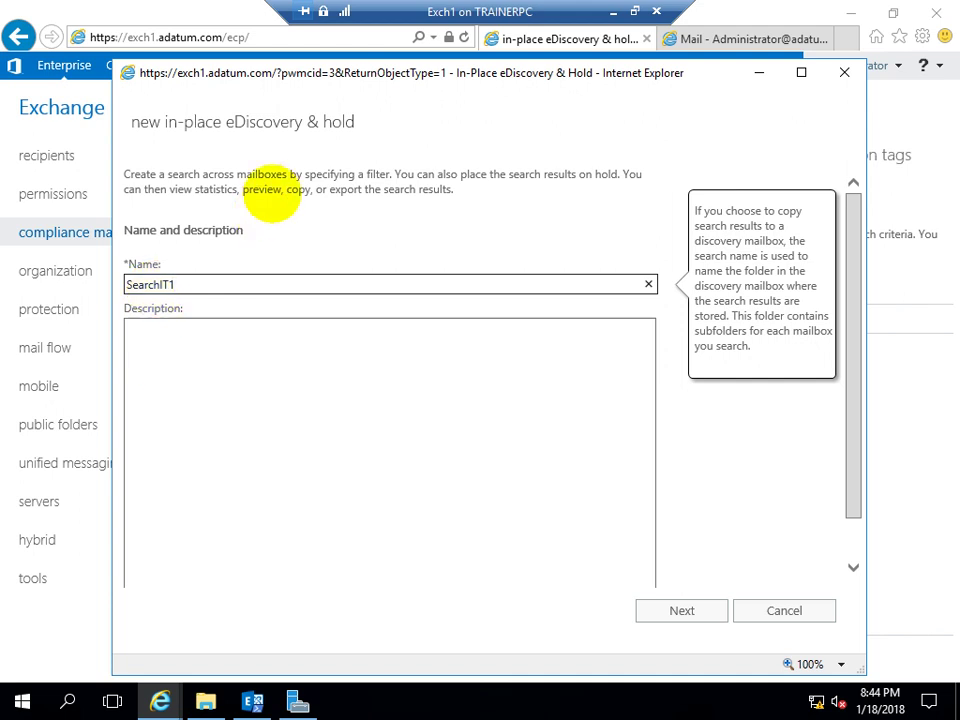
left_click(671, 607)
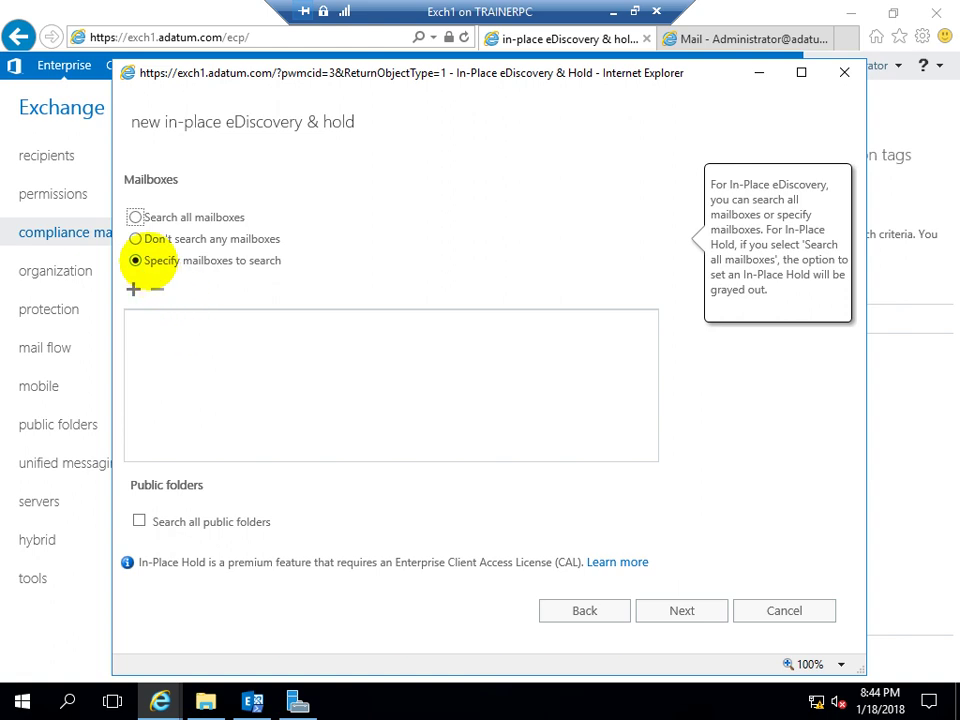
Add the IT mailbox to SearchIT1's mailboxes to search and continue to the query step
left_click(133, 289)
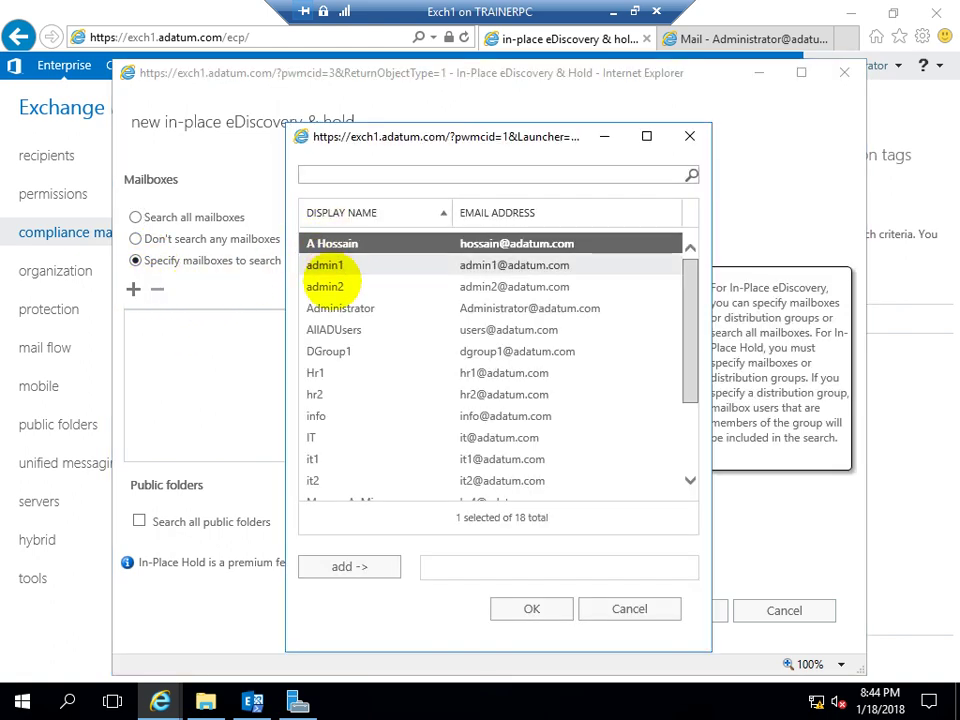
left_click(313, 437)
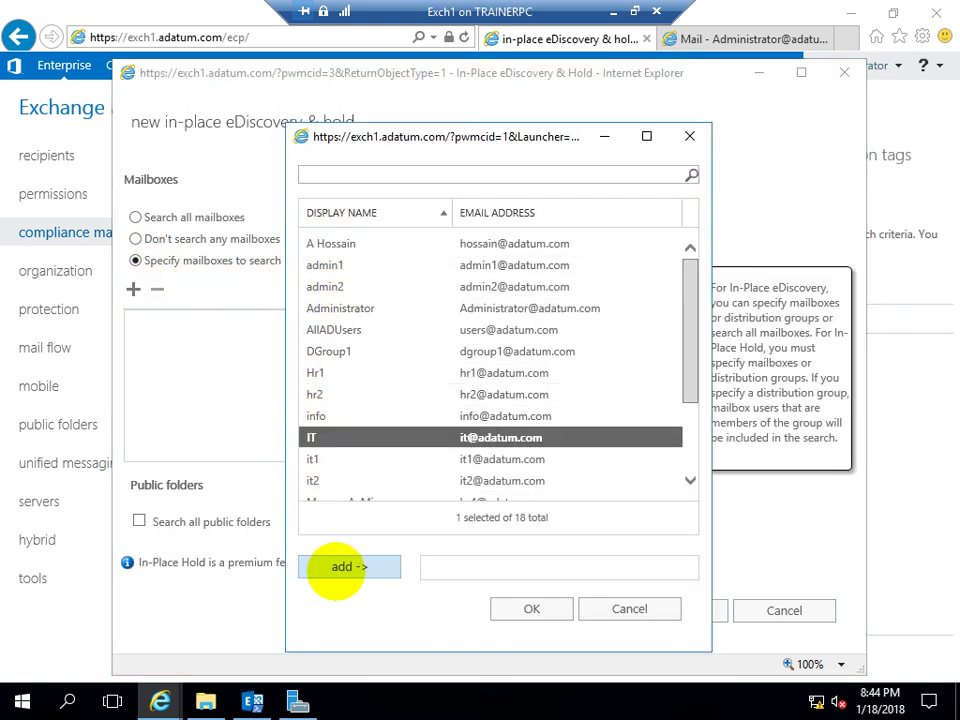
left_click(325, 567)
left_click(531, 609)
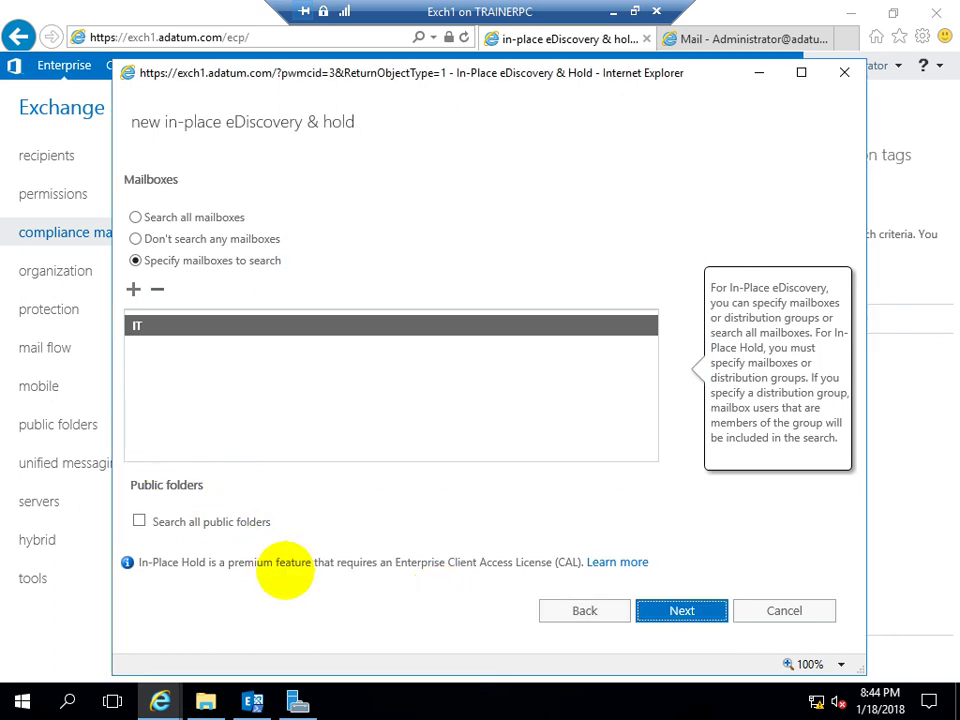
left_click(205, 522)
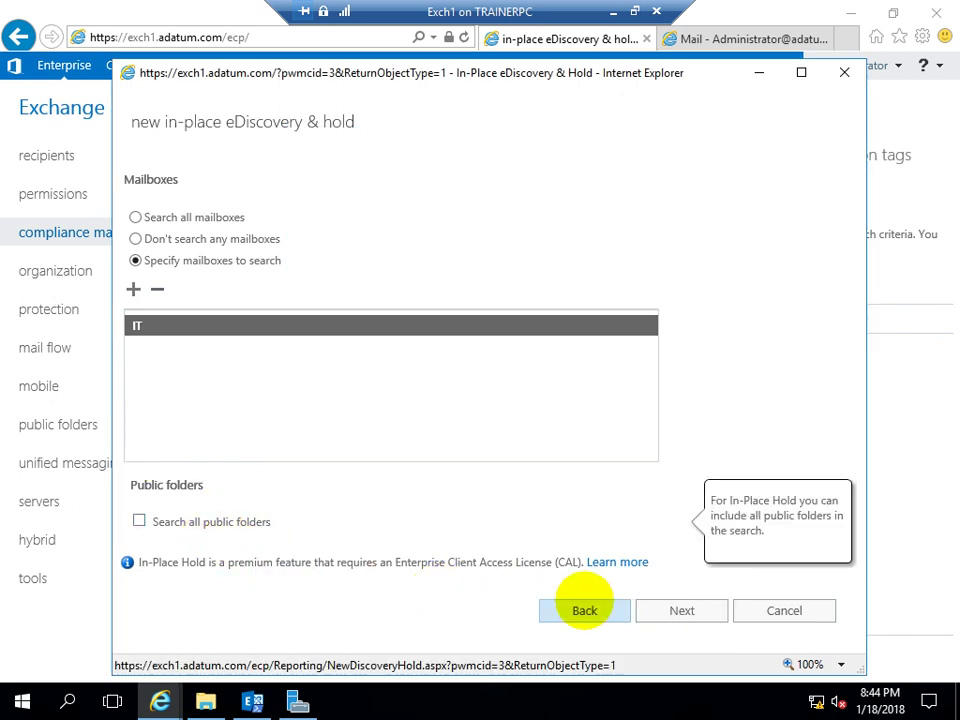
left_click(672, 610)
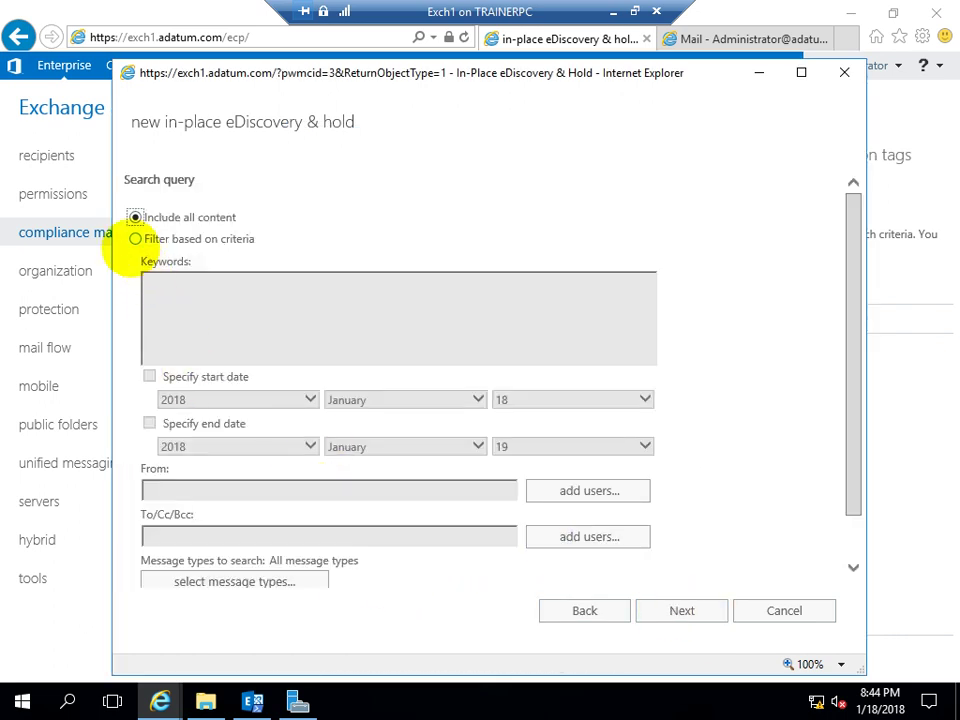
left_click(155, 240)
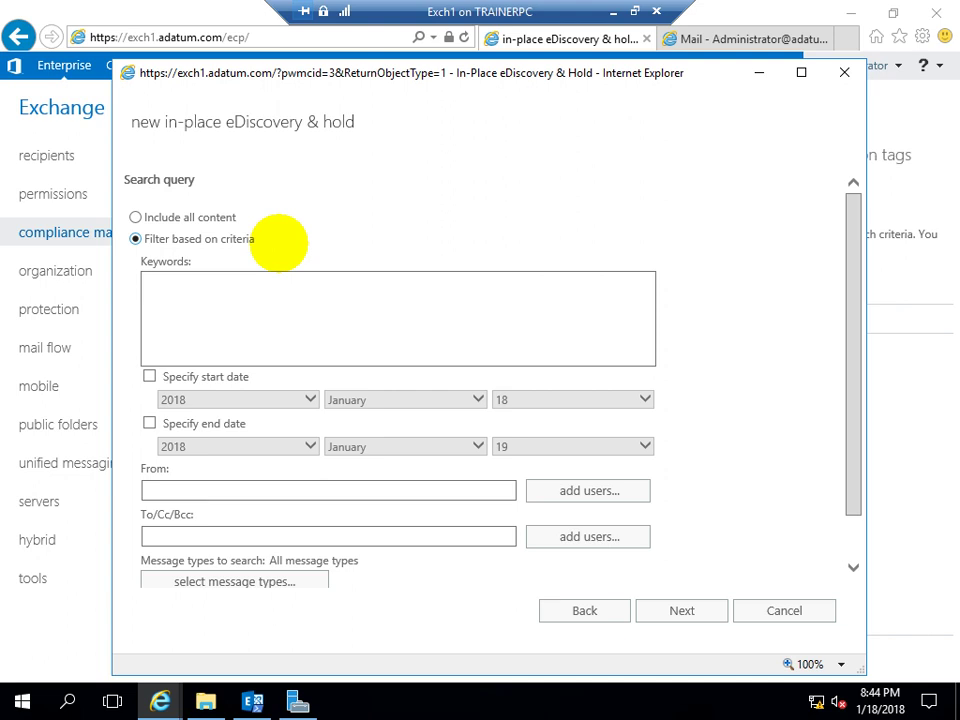
left_click_drag(168, 68, 153, 47)
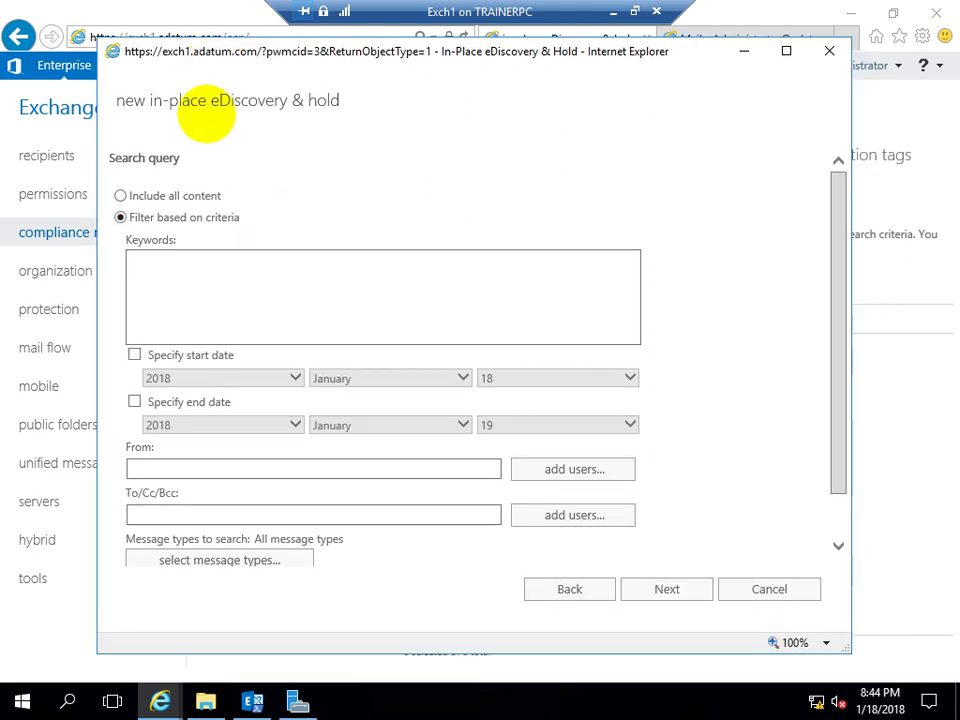
left_click(160, 260)
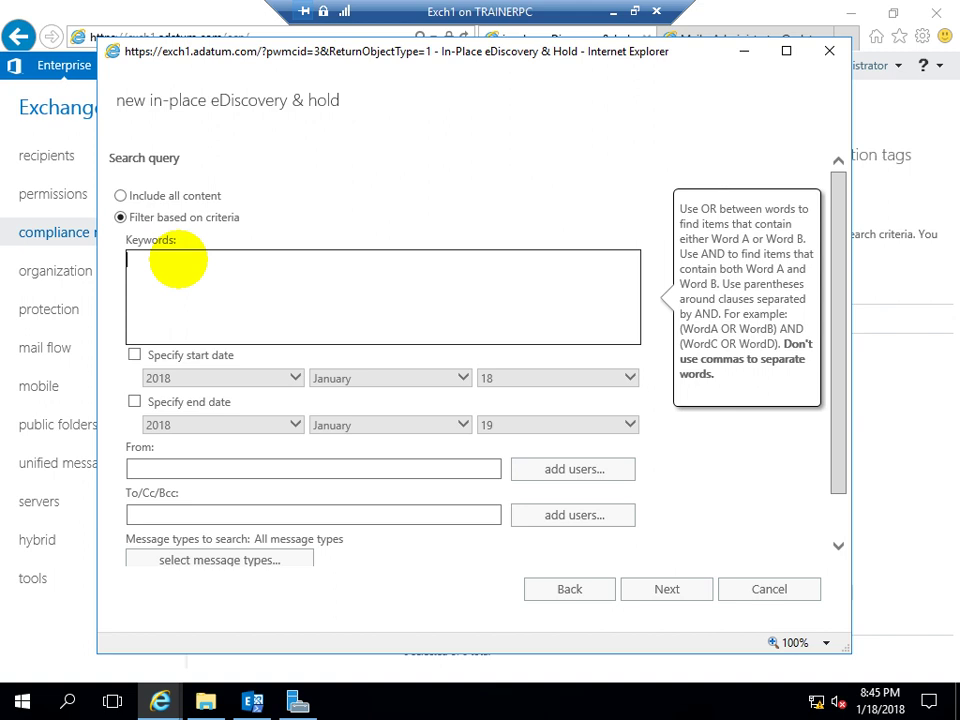
mouse_move(150, 352)
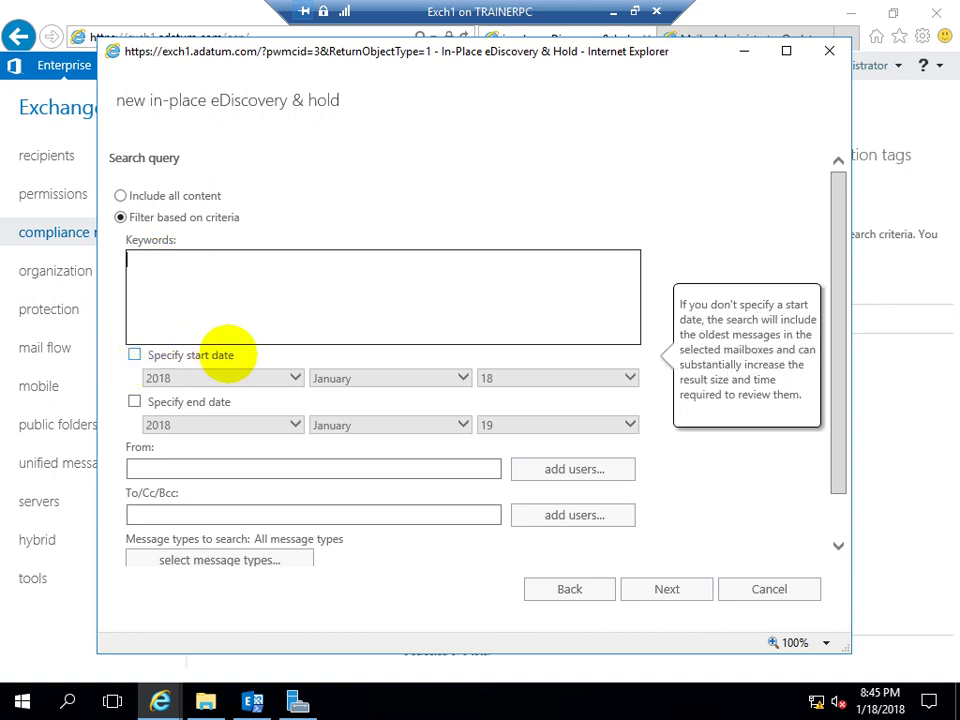
mouse_move(270, 414)
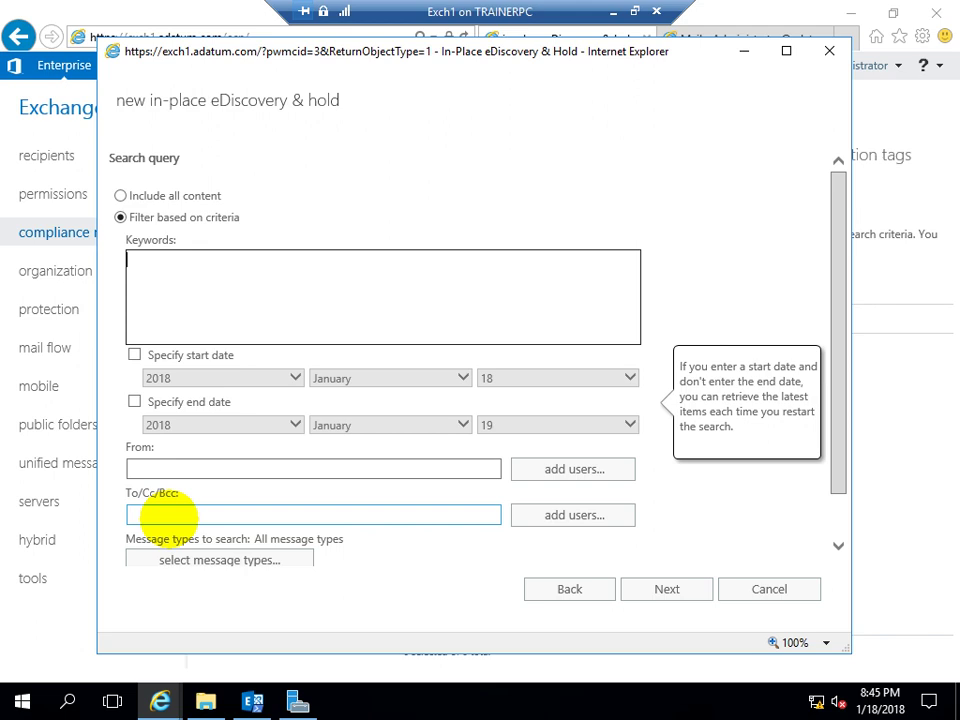
scroll(827, 261, "down", 2)
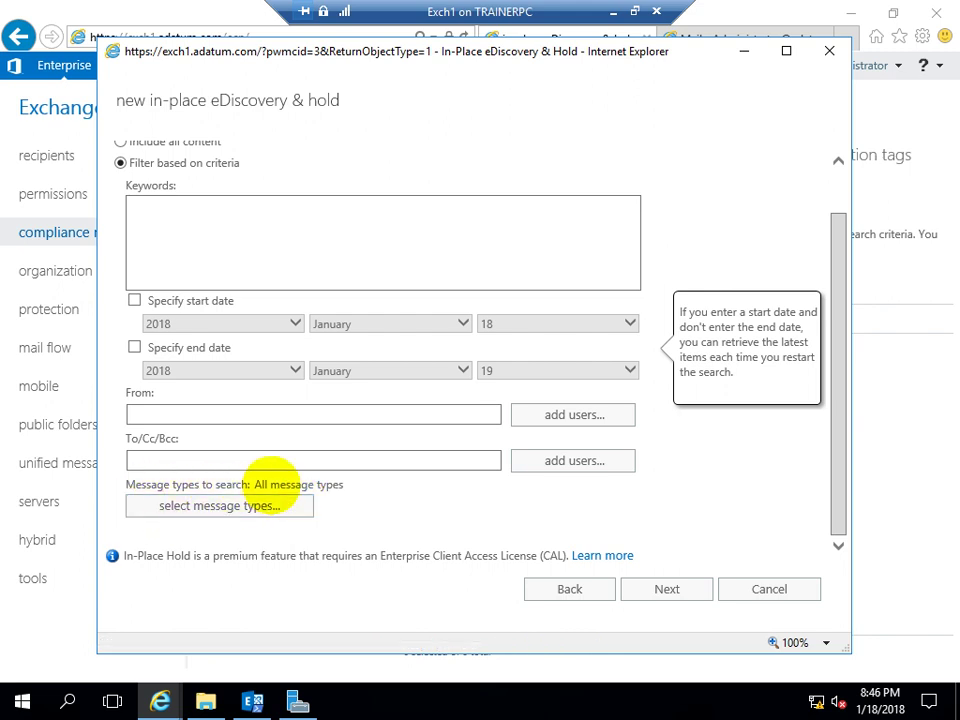
left_click(222, 506)
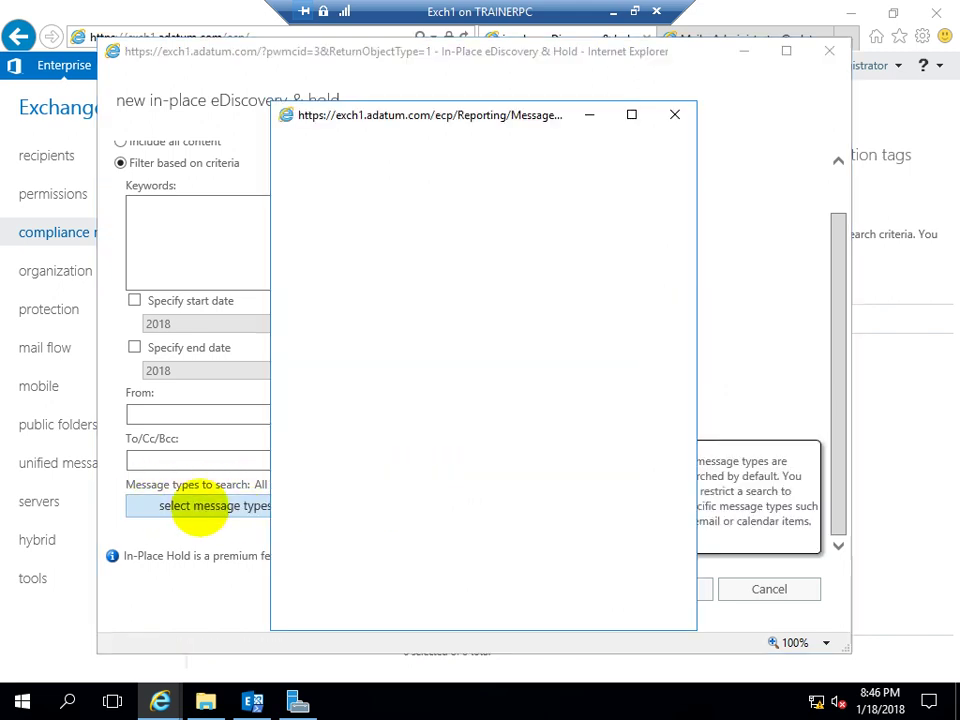
left_click(286, 288)
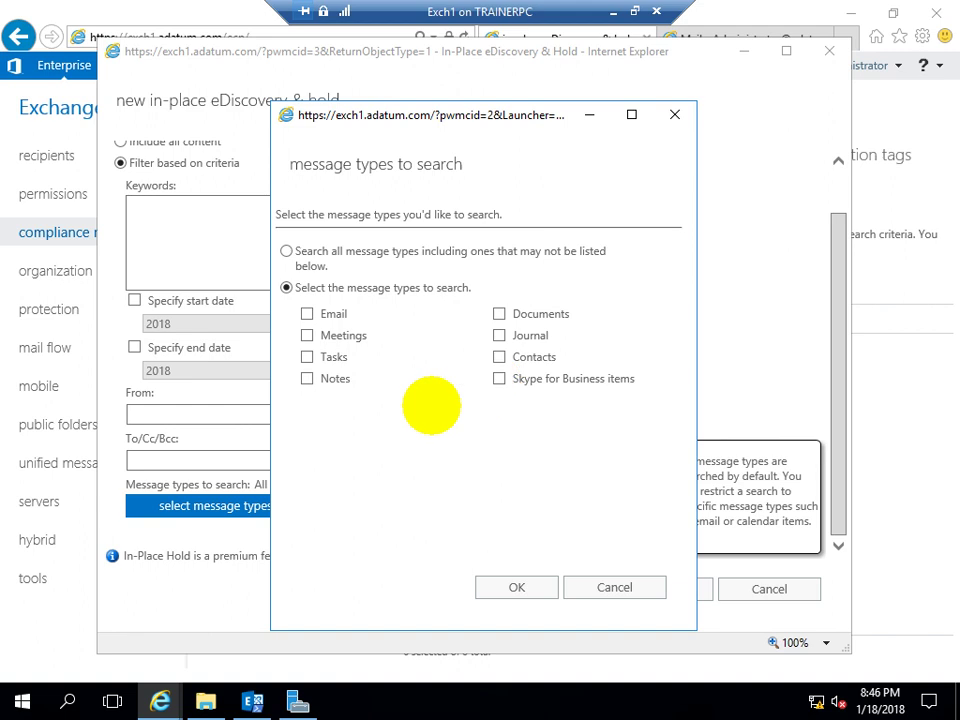
left_click(286, 251)
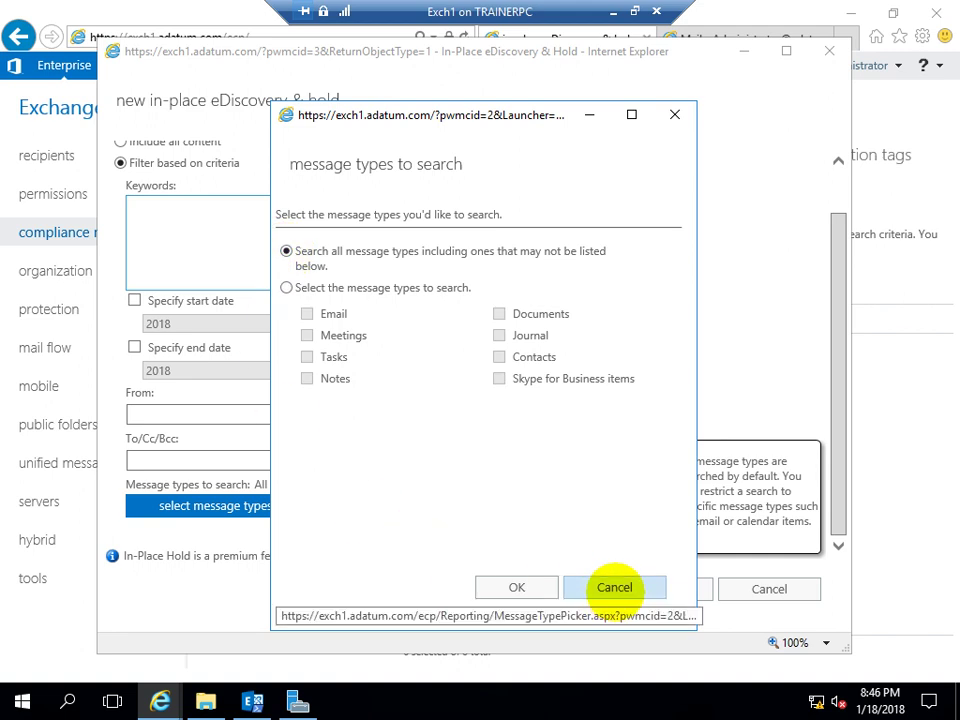
left_click(614, 587)
left_click(135, 200)
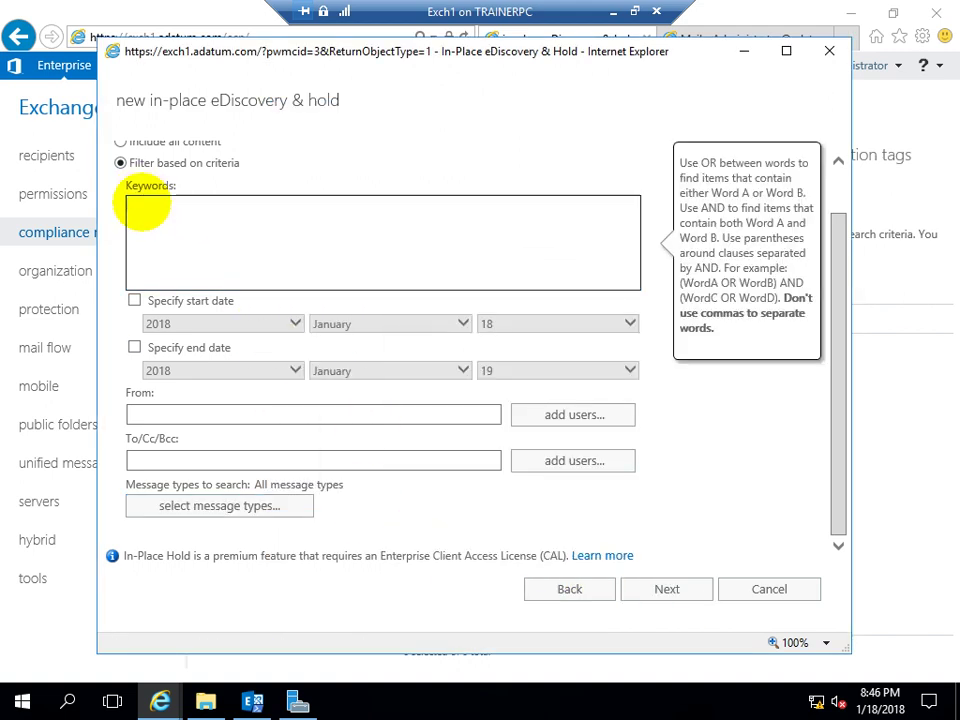
left_click(160, 698)
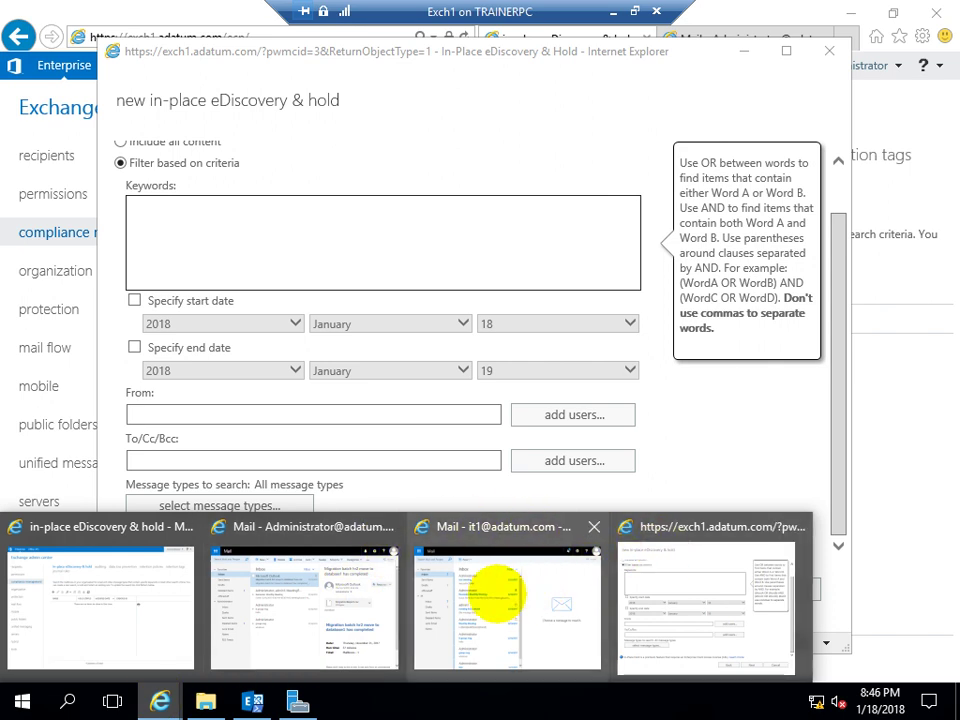
In the IT user's mailbox, check Sent Items, then open the 'test' message in the Inbox
left_click(504, 589)
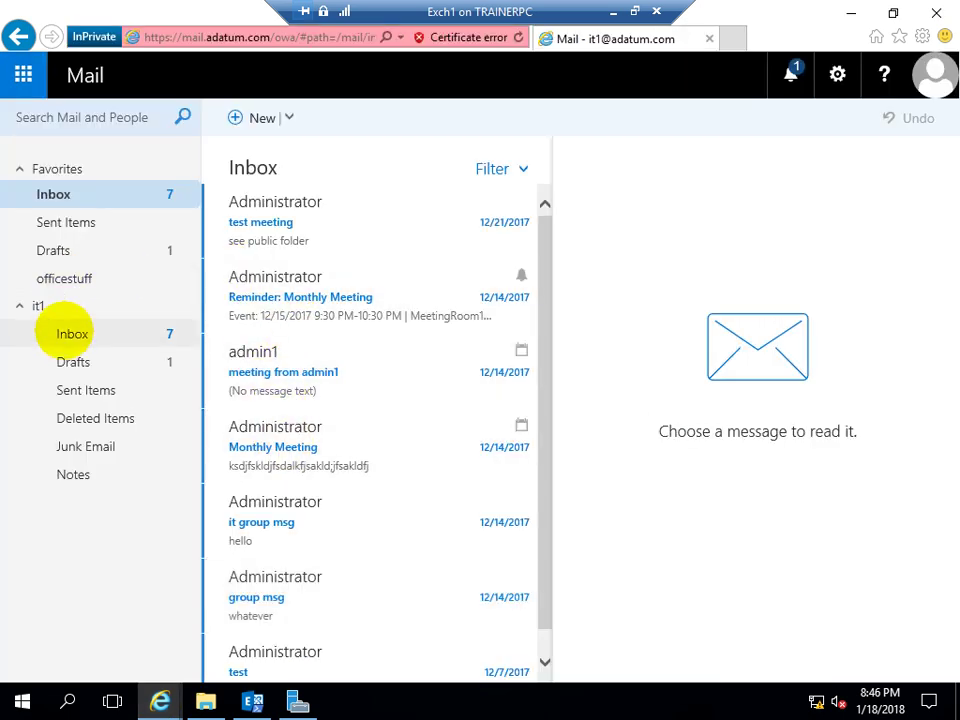
left_click(87, 390)
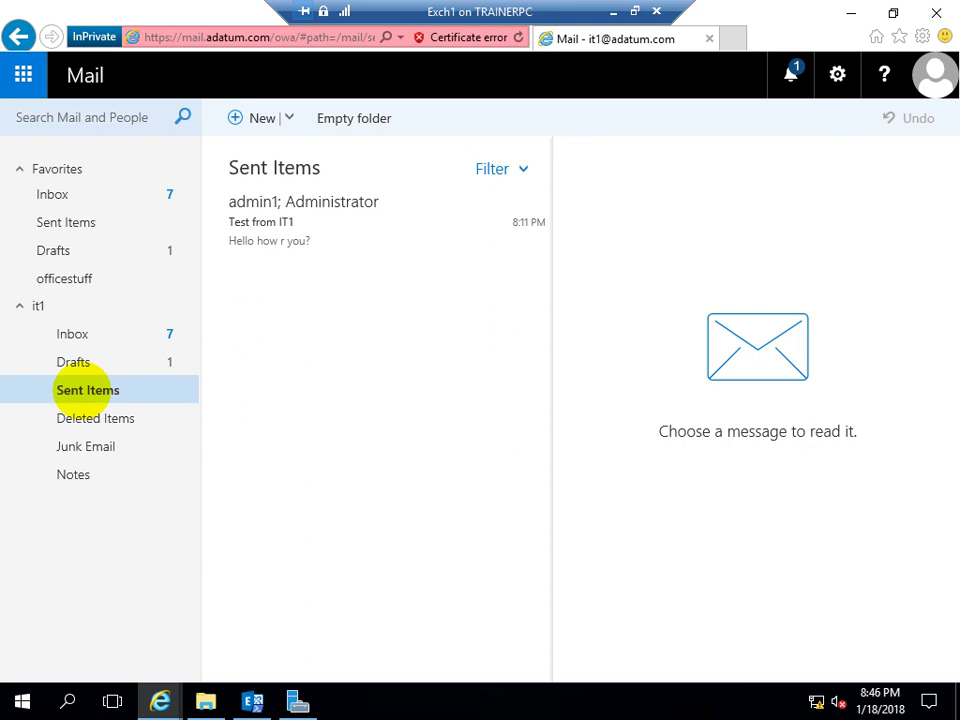
left_click(45, 194)
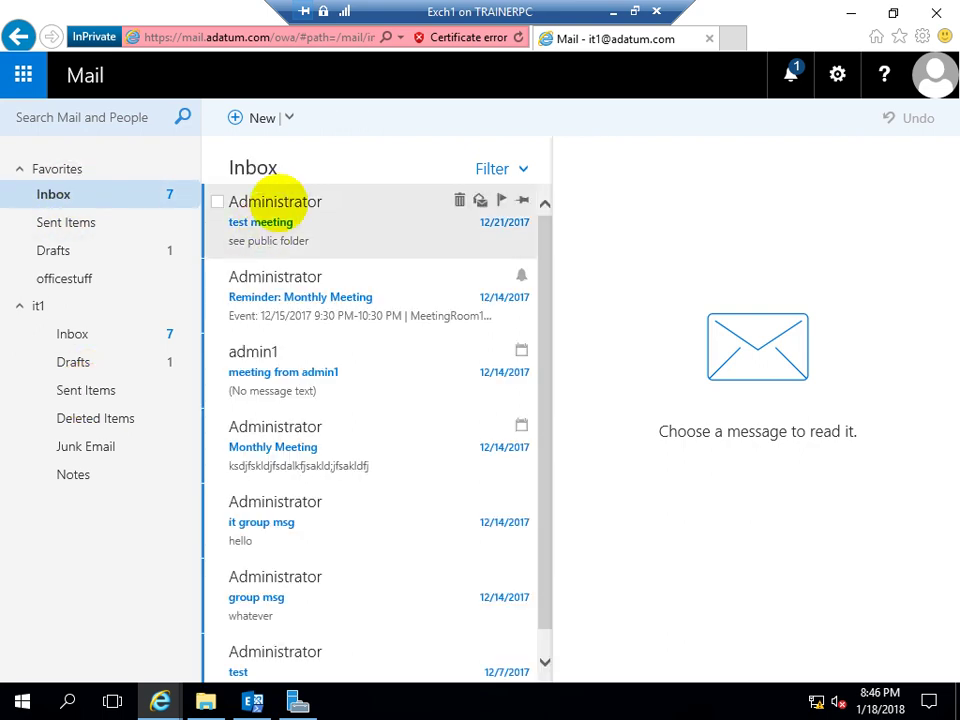
scroll(275, 480, "down", 1)
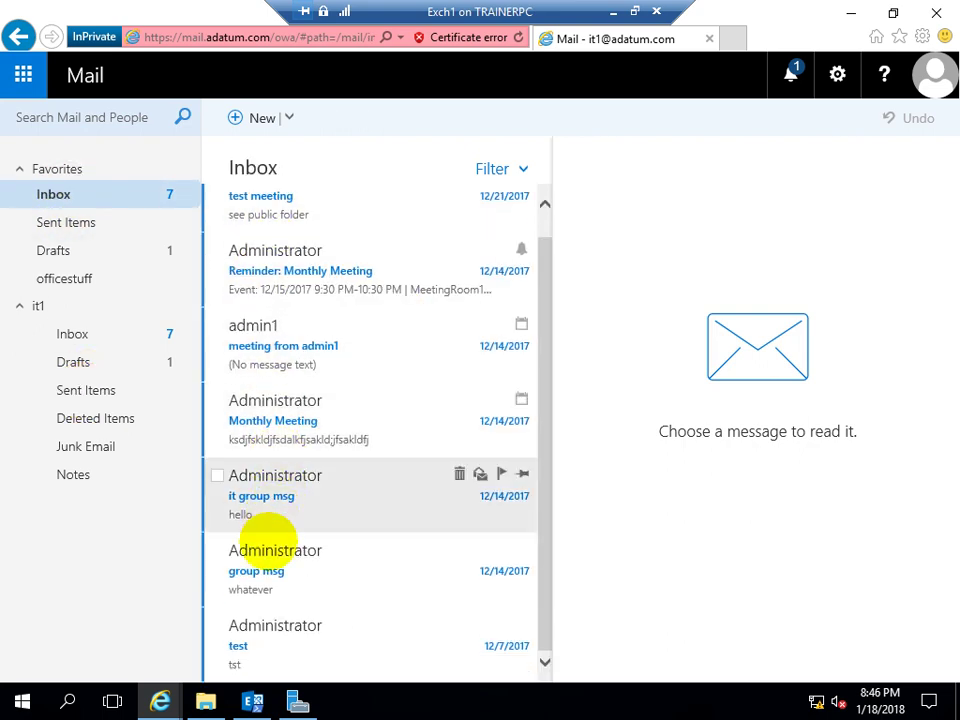
left_click(304, 651)
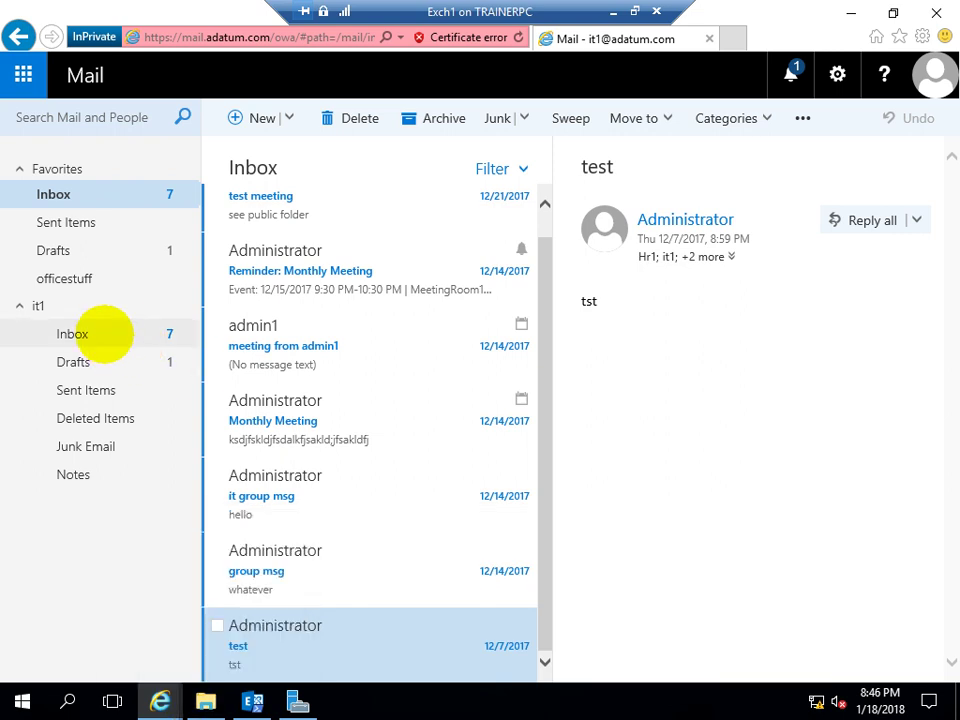
Recheck Sent Items, reopen the 'test' message to read its body 'tst', then return to the wizard
left_click(86, 391)
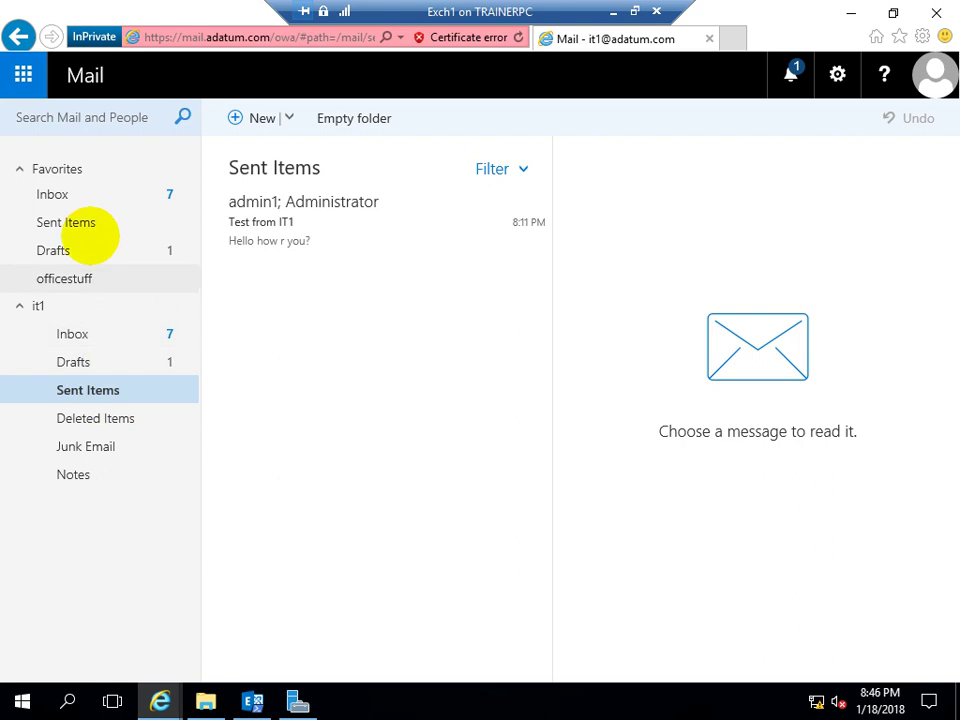
left_click(53, 195)
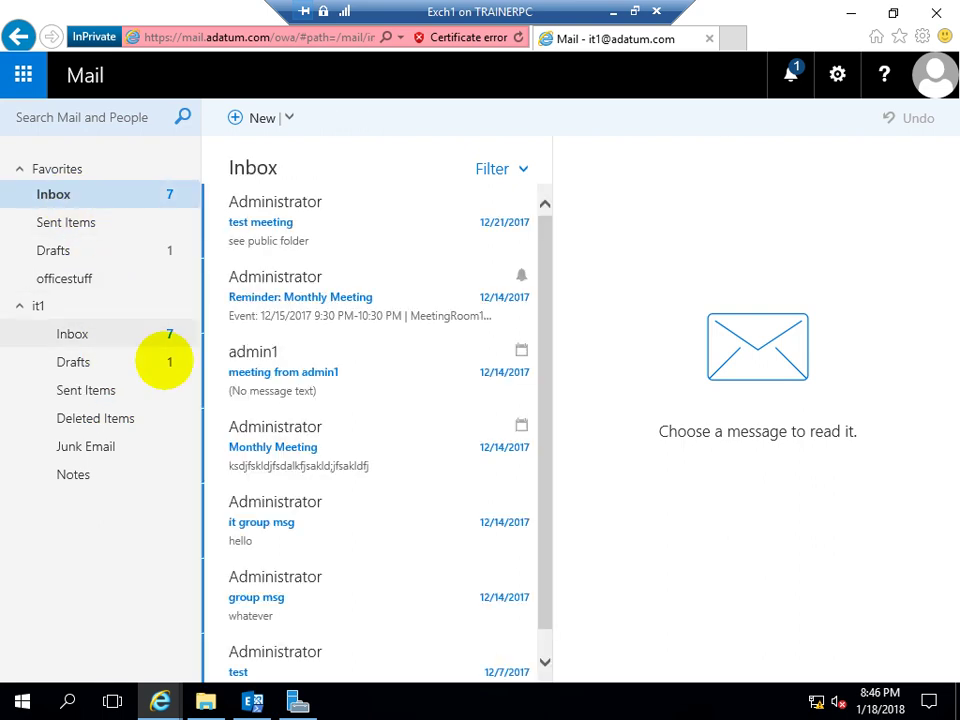
scroll(322, 587, "down", 1)
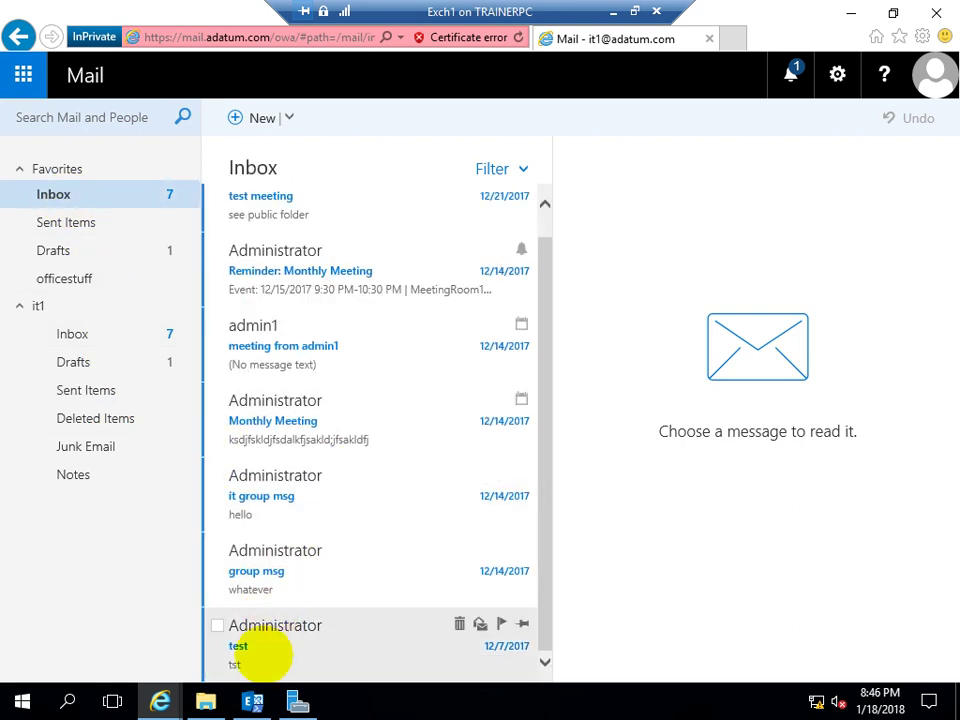
left_click(294, 649)
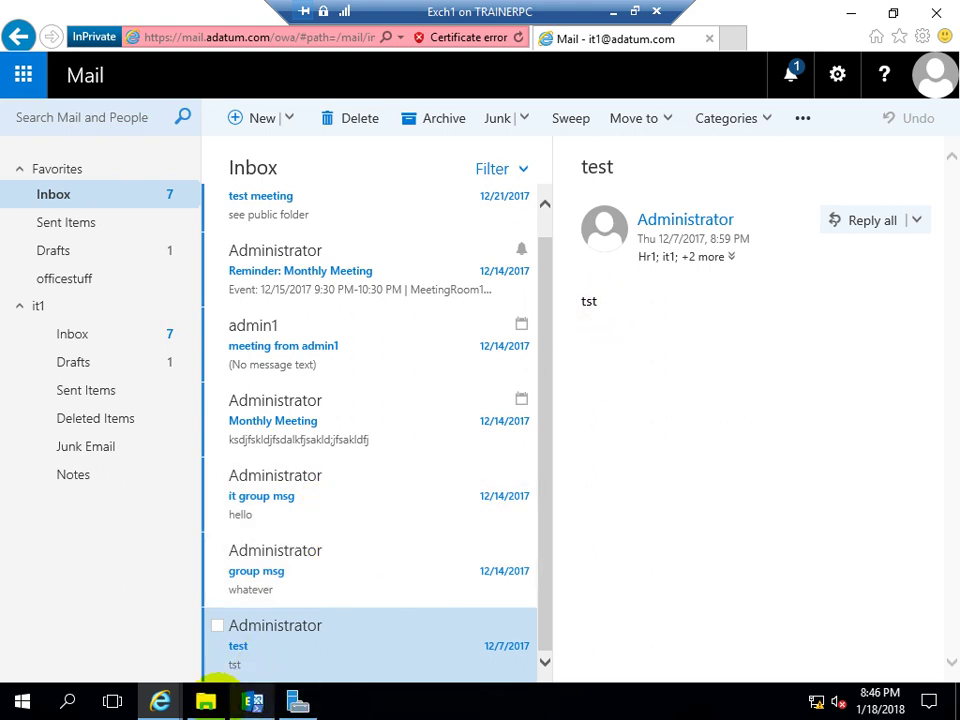
mouse_move(160, 700)
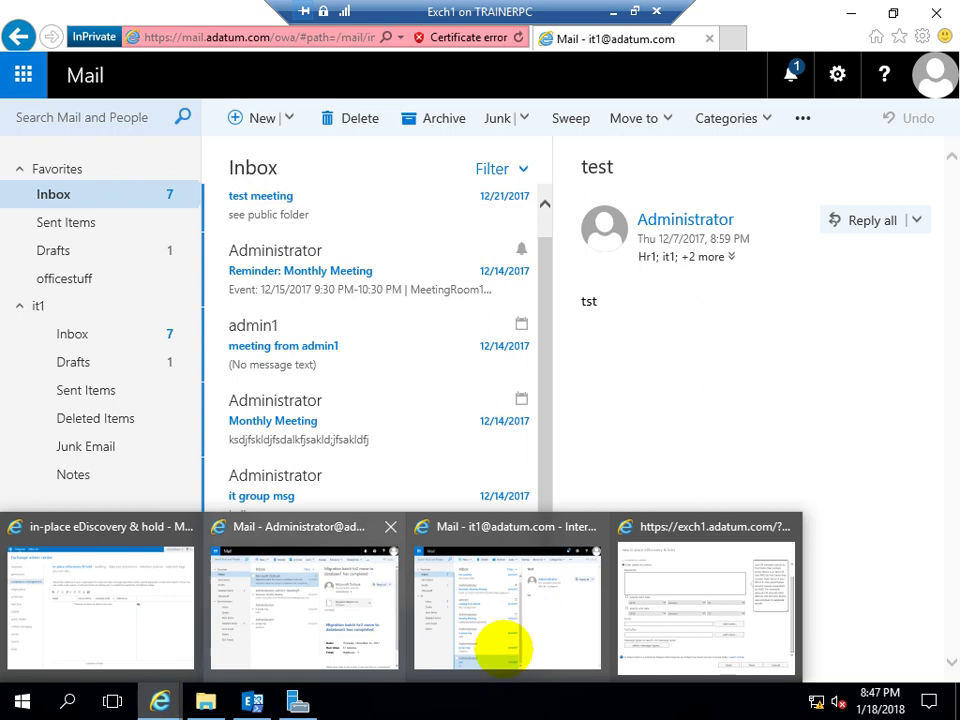
left_click(561, 553)
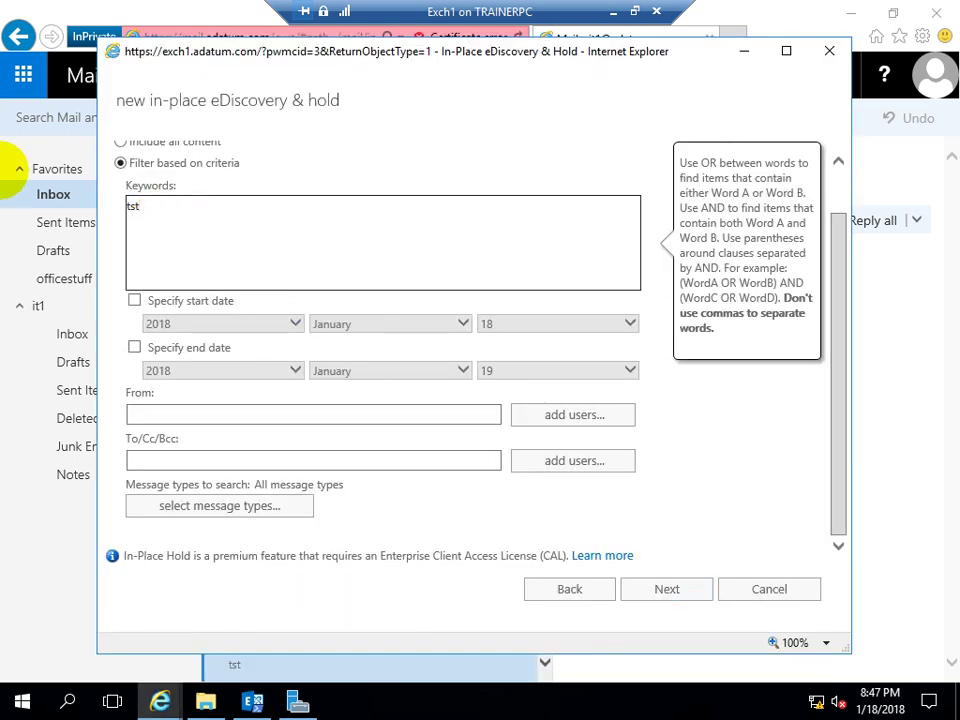
Enable a start date of 2017 December 31 and an end date (2018 January 19), then continue
mouse_move(205, 297)
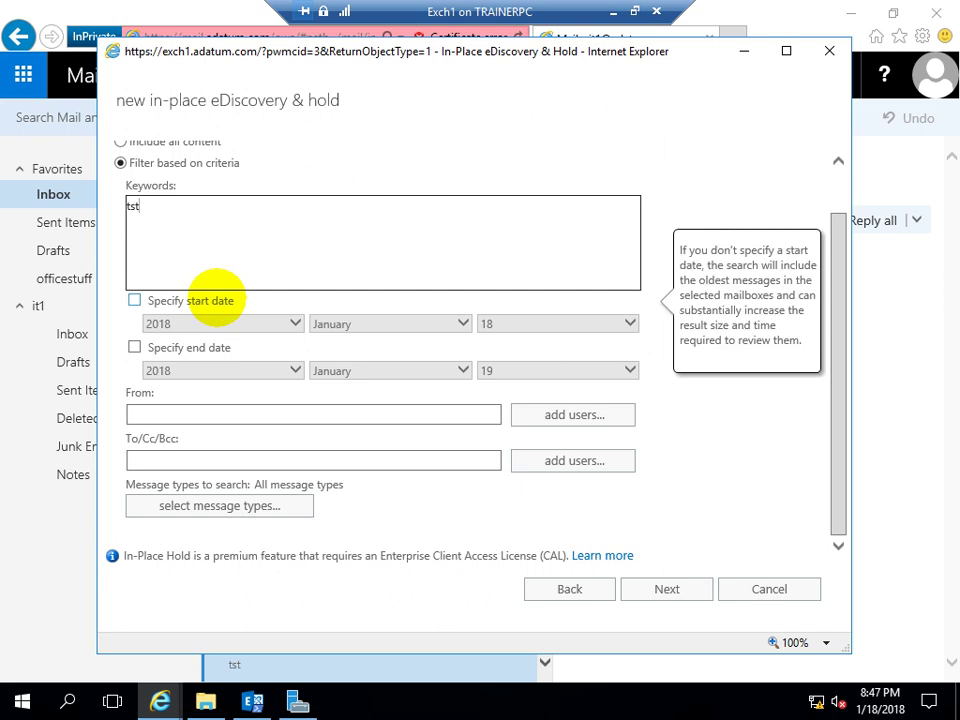
left_click(134, 300)
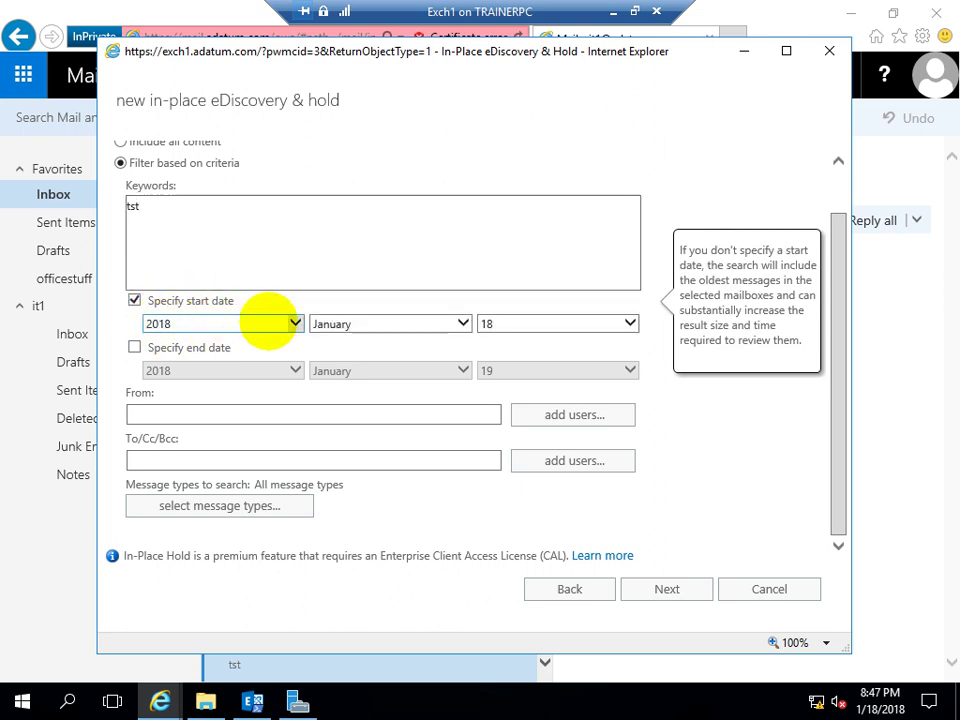
left_click(296, 323)
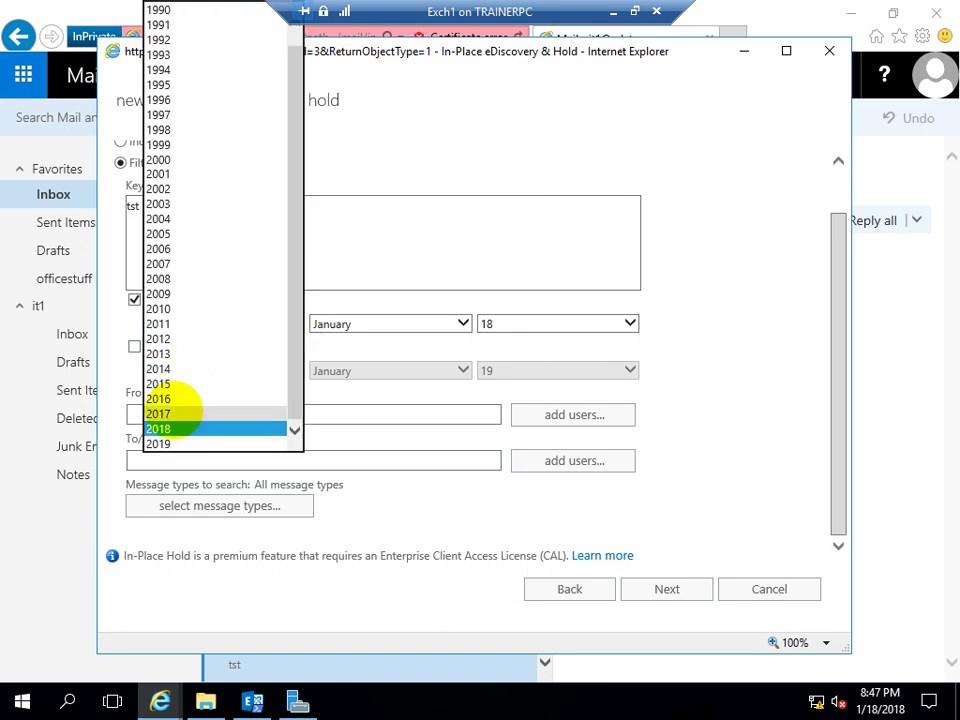
left_click(178, 413)
left_click(450, 323)
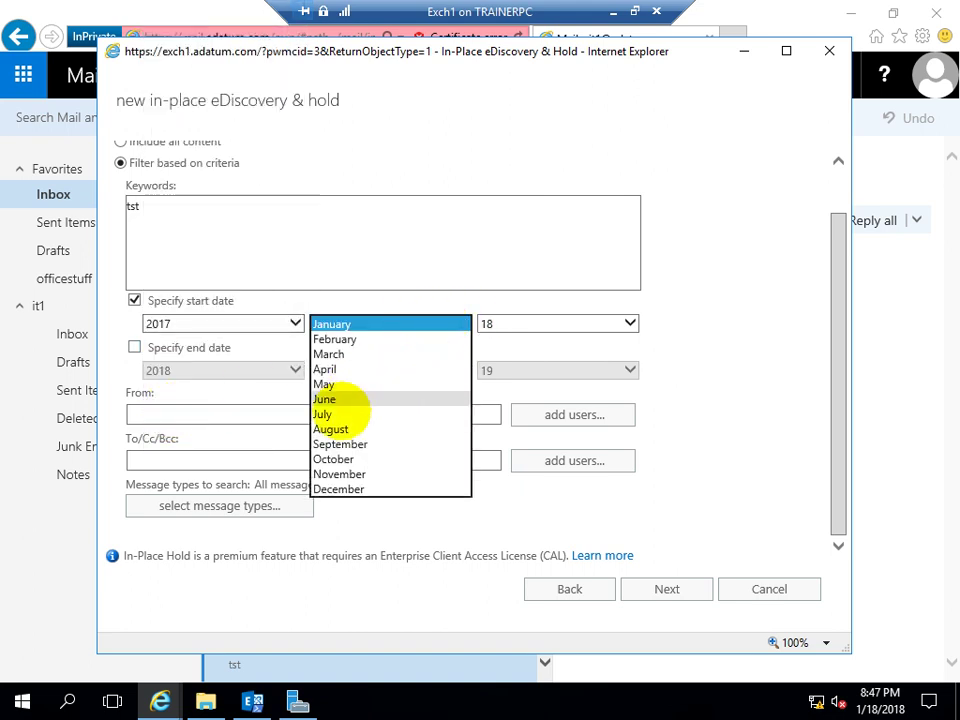
left_click(335, 489)
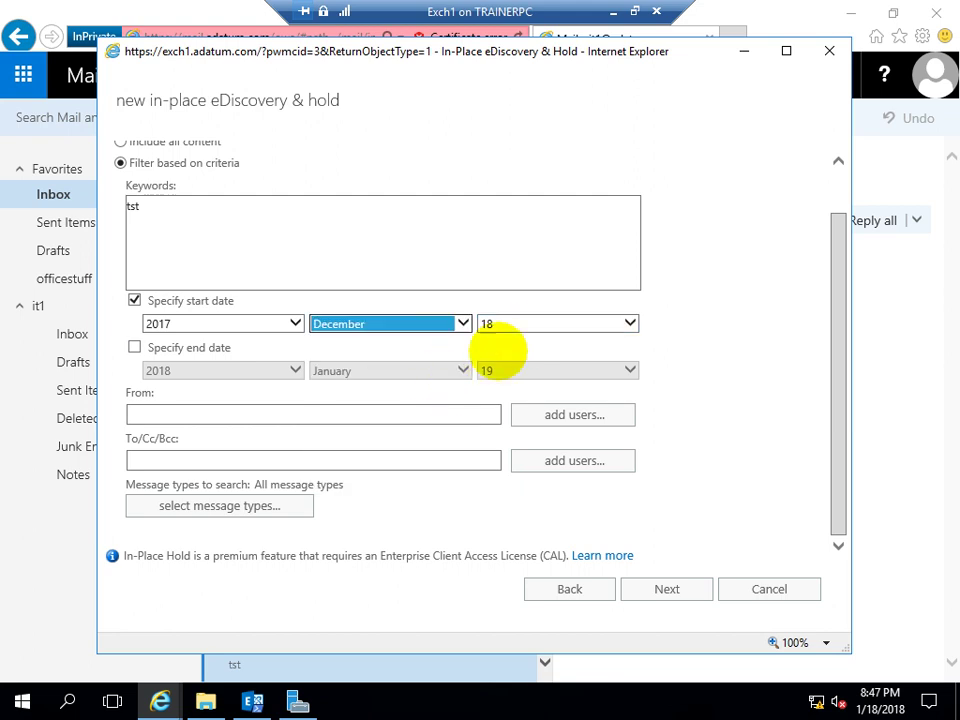
left_click(629, 322)
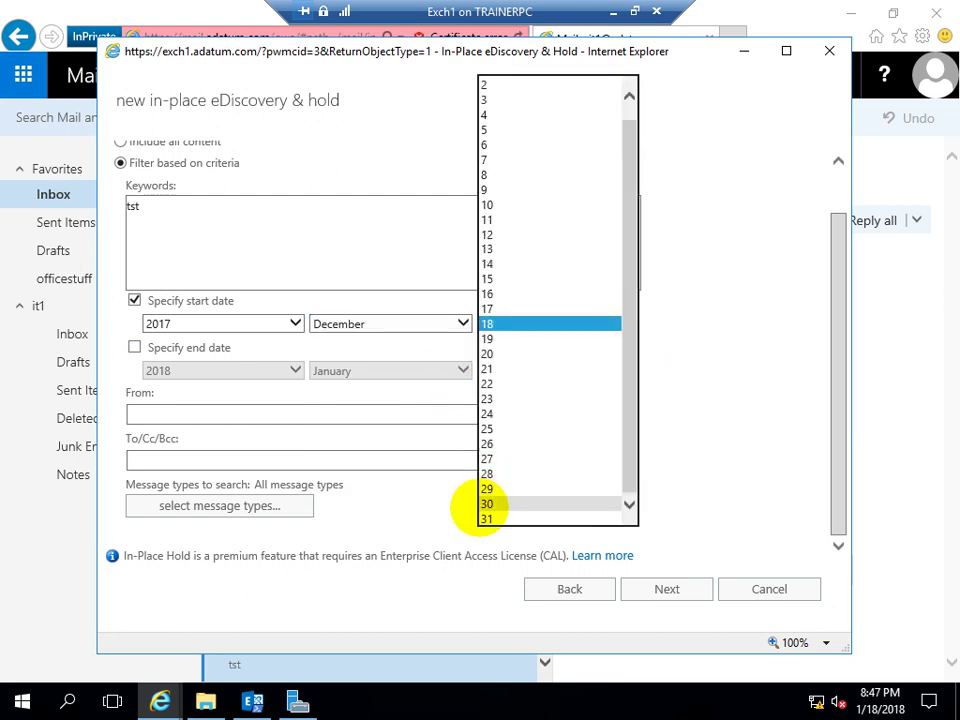
left_click(487, 517)
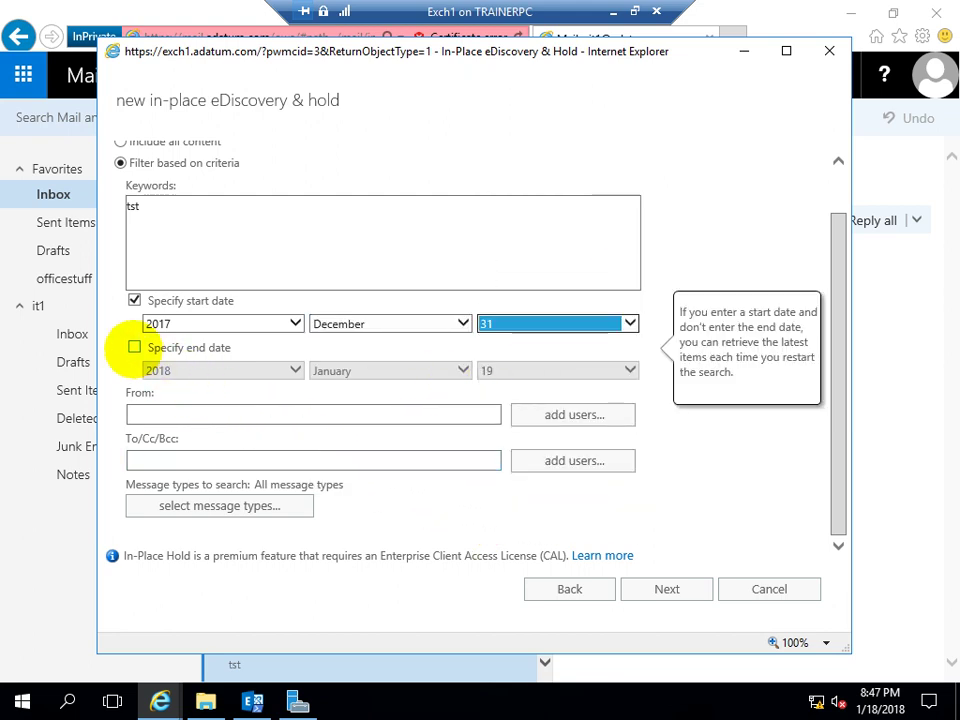
left_click(134, 347)
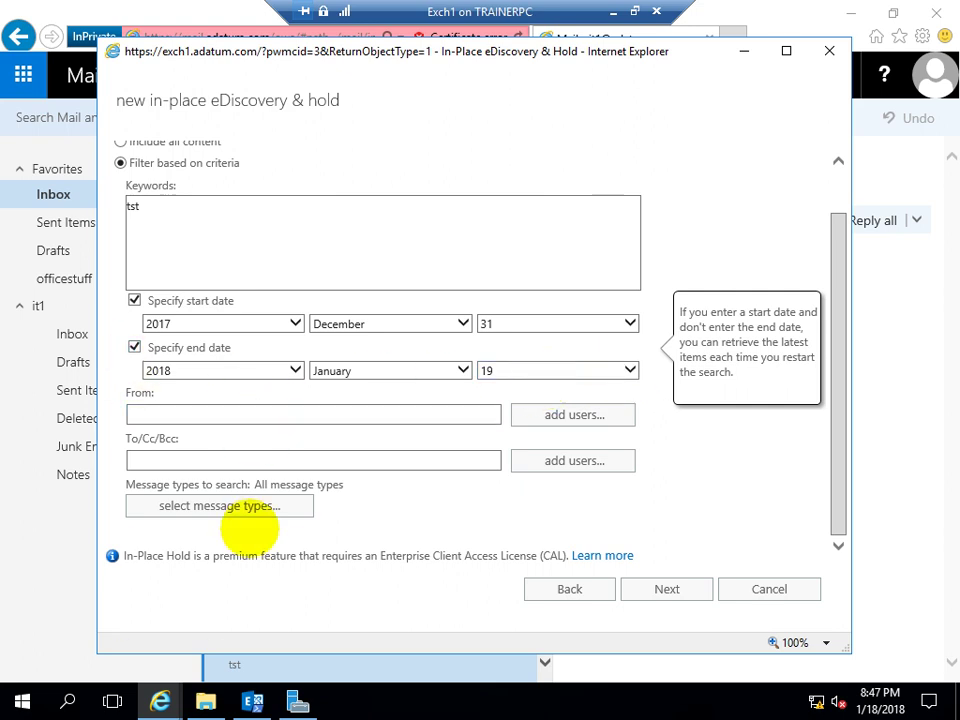
left_click(632, 594)
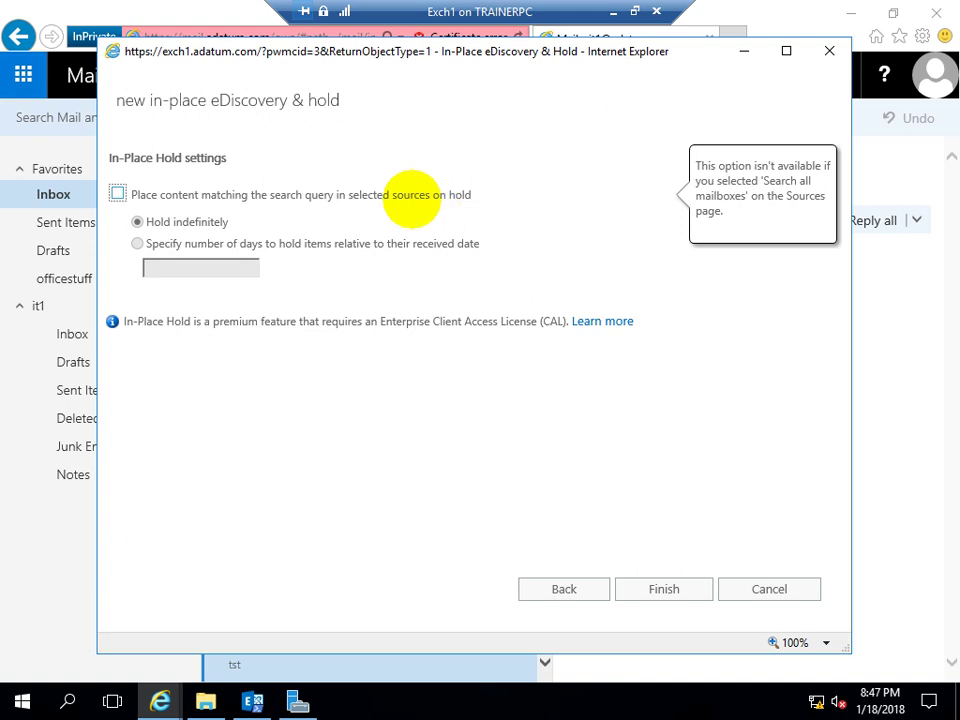
Place matching content on hold, finish SearchIT1, and accept expanding the distribution group into mailboxes
left_click(118, 194)
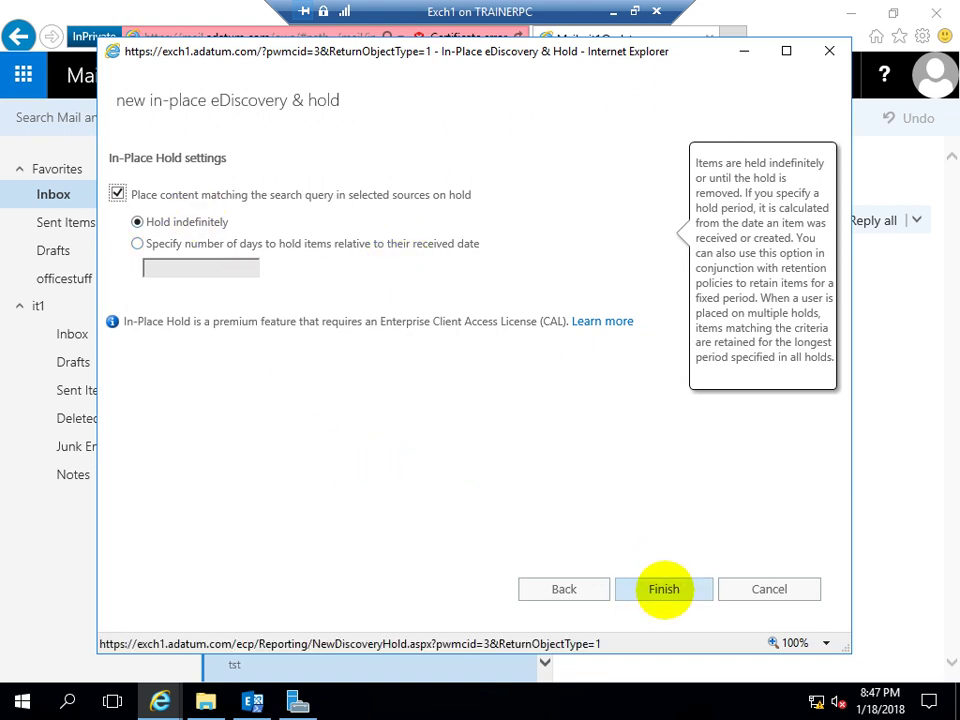
left_click(665, 589)
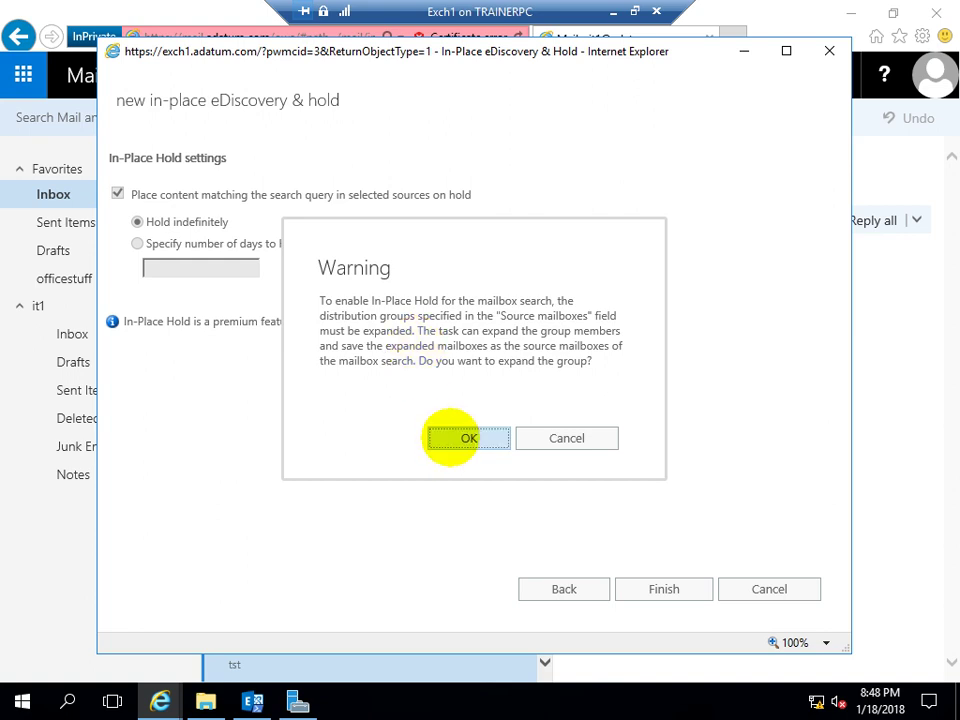
left_click(466, 438)
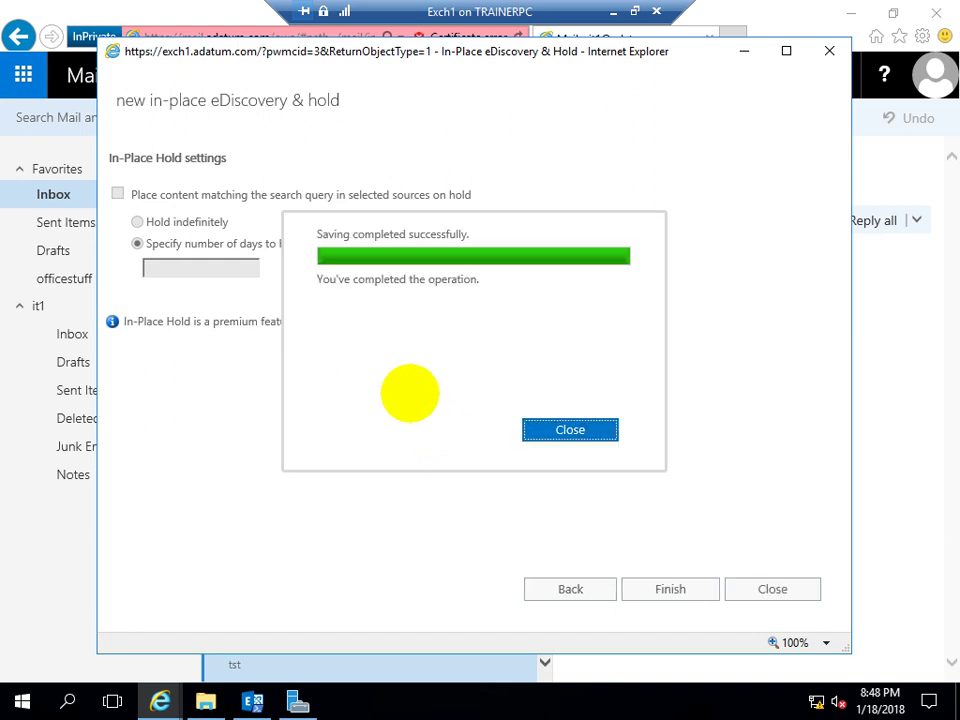
left_click(561, 429)
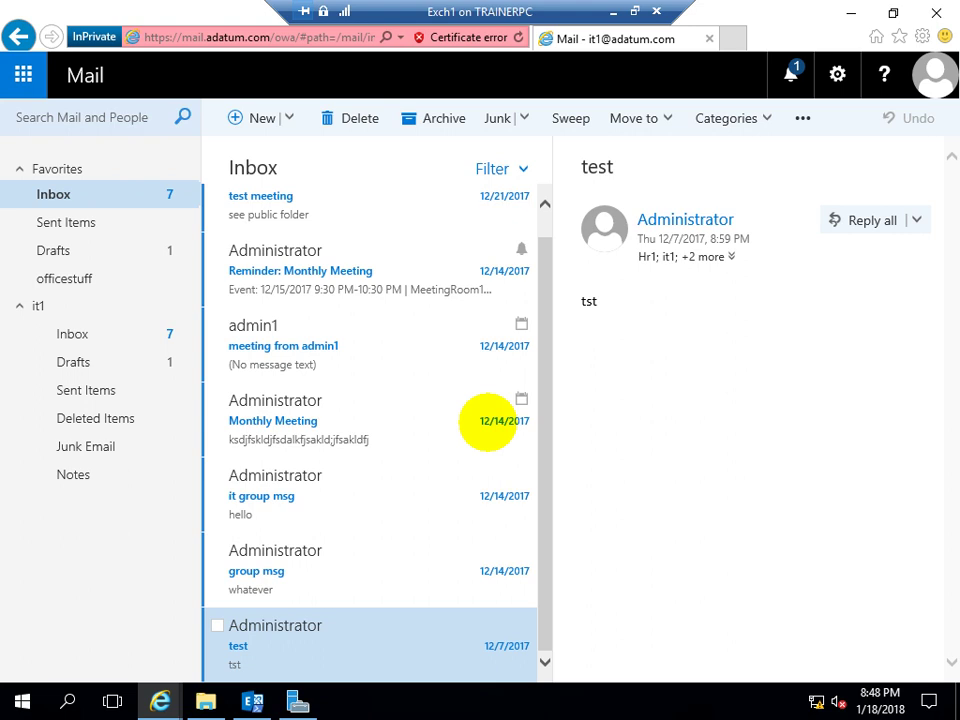
Back in the admin center, confirm SearchIT1's estimate succeeded with 0 items (0 B) and preview results
left_click(112, 701)
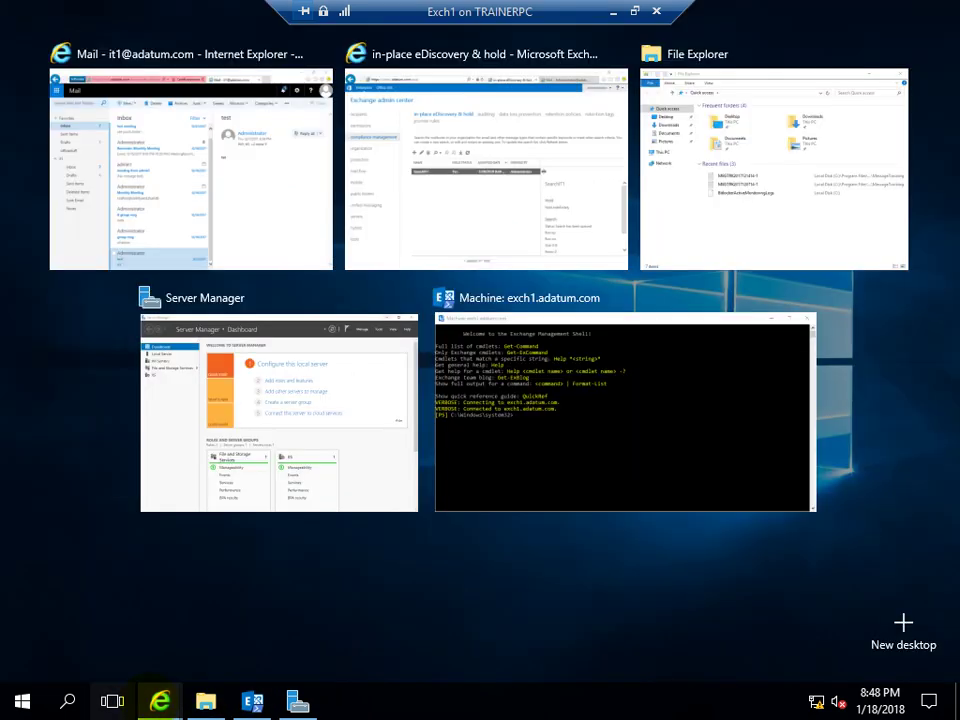
left_click(160, 701)
mouse_move(160, 701)
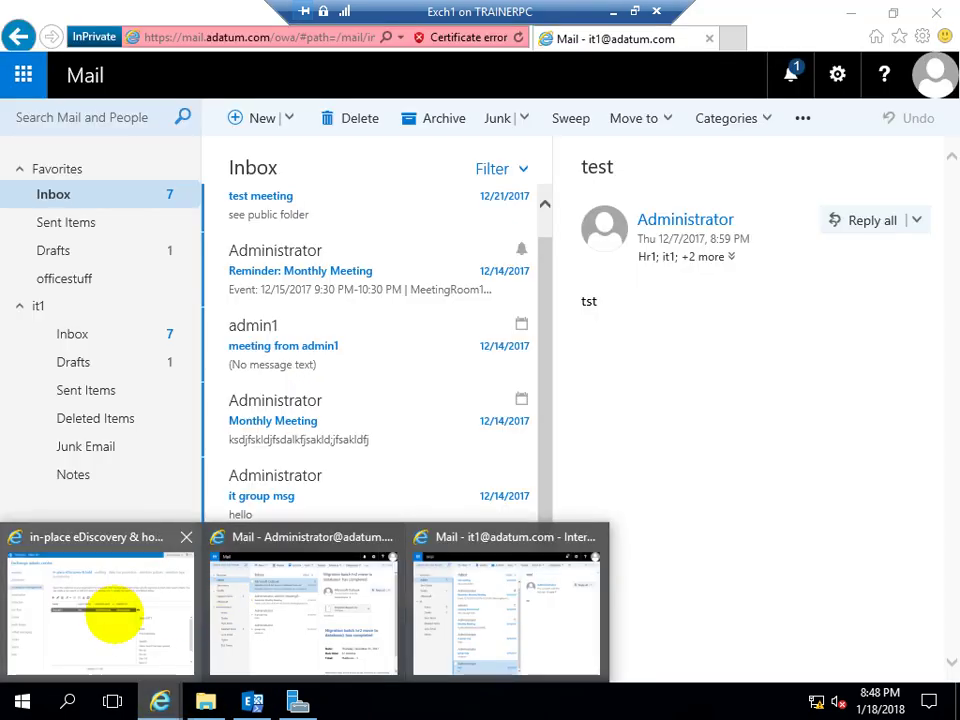
left_click(113, 612)
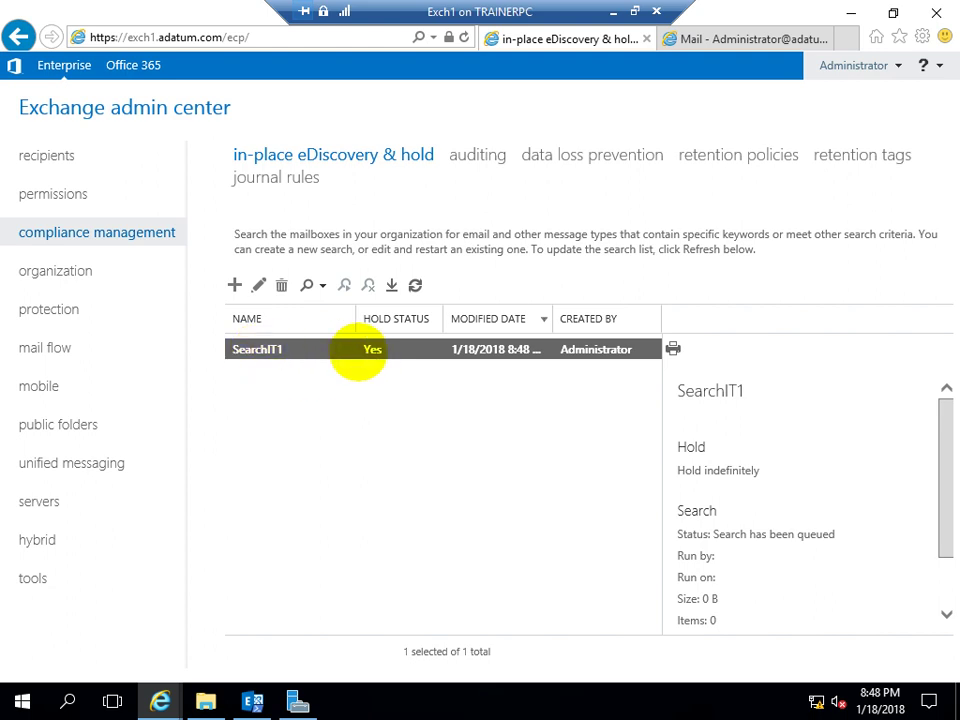
left_click(415, 285)
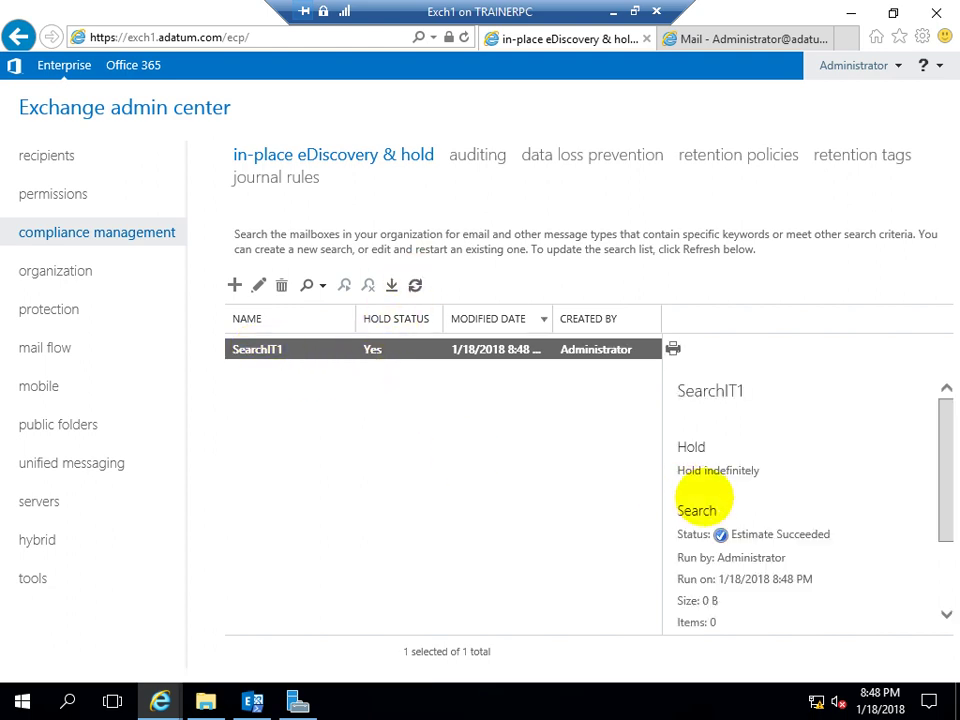
scroll(736, 570, "down", 2)
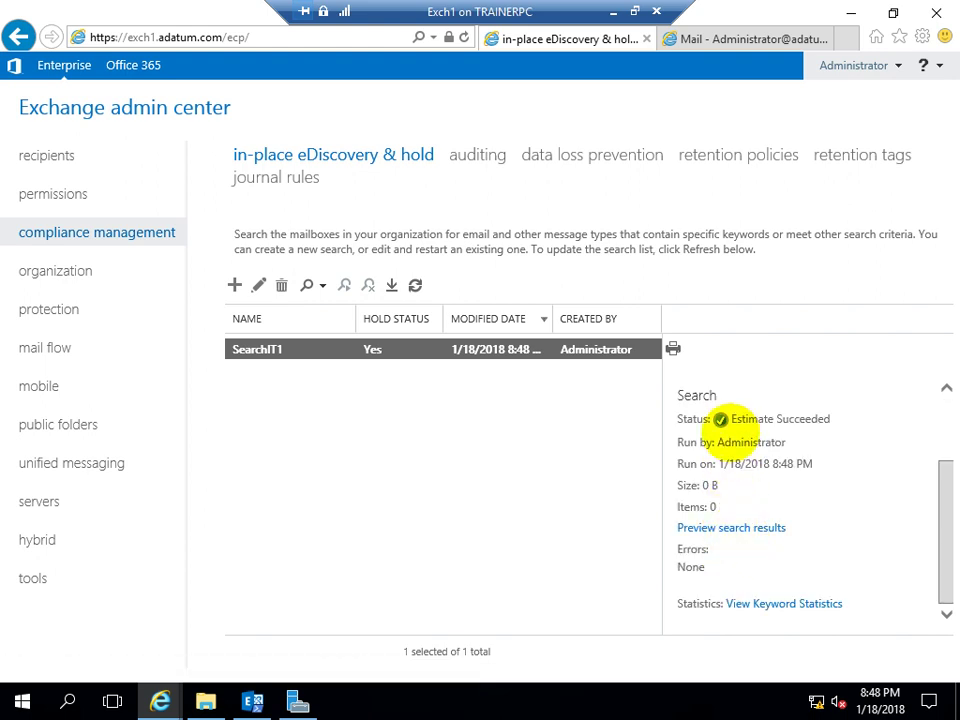
left_click_drag(730, 419, 793, 418)
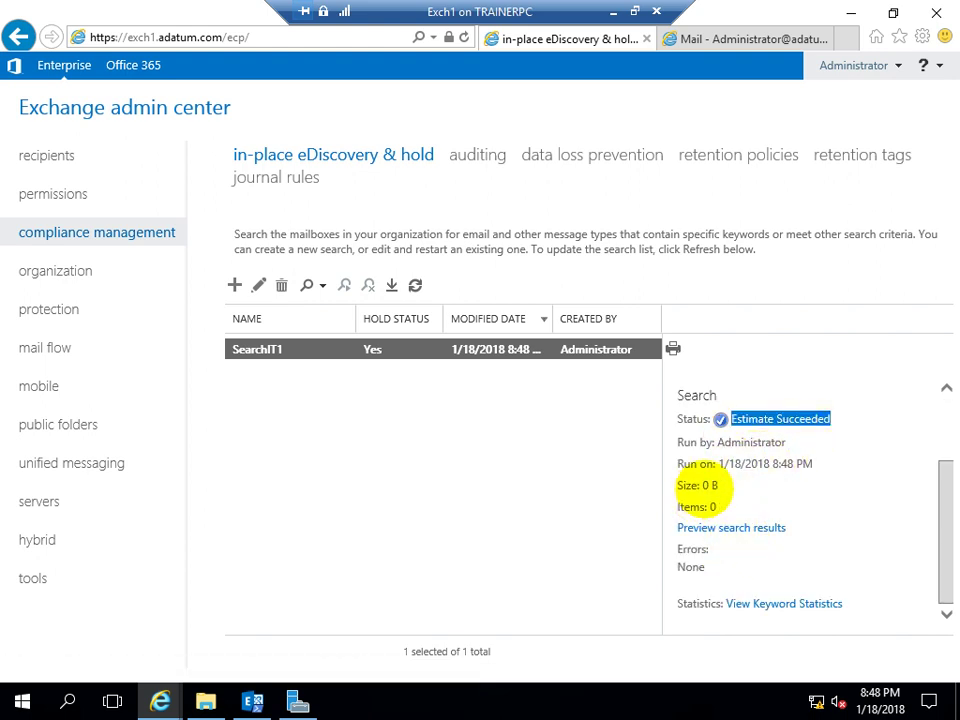
left_click_drag(701, 485, 719, 486)
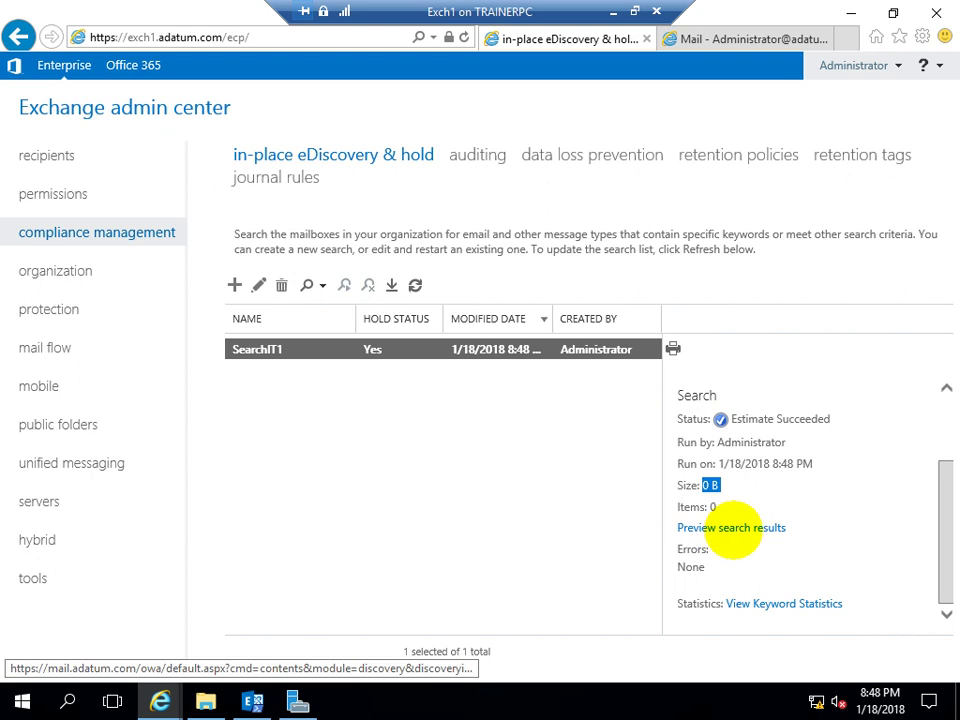
left_click(732, 528)
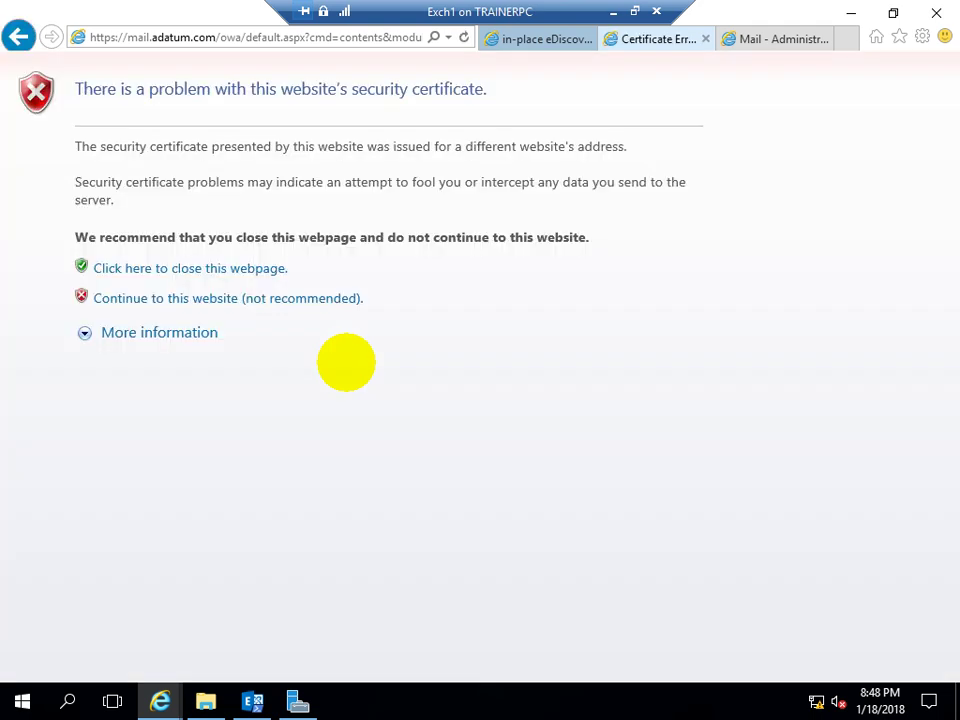
Pass the certificate warning, check it1, All items and Administrator each show 0 items, then close the preview
left_click(345, 298)
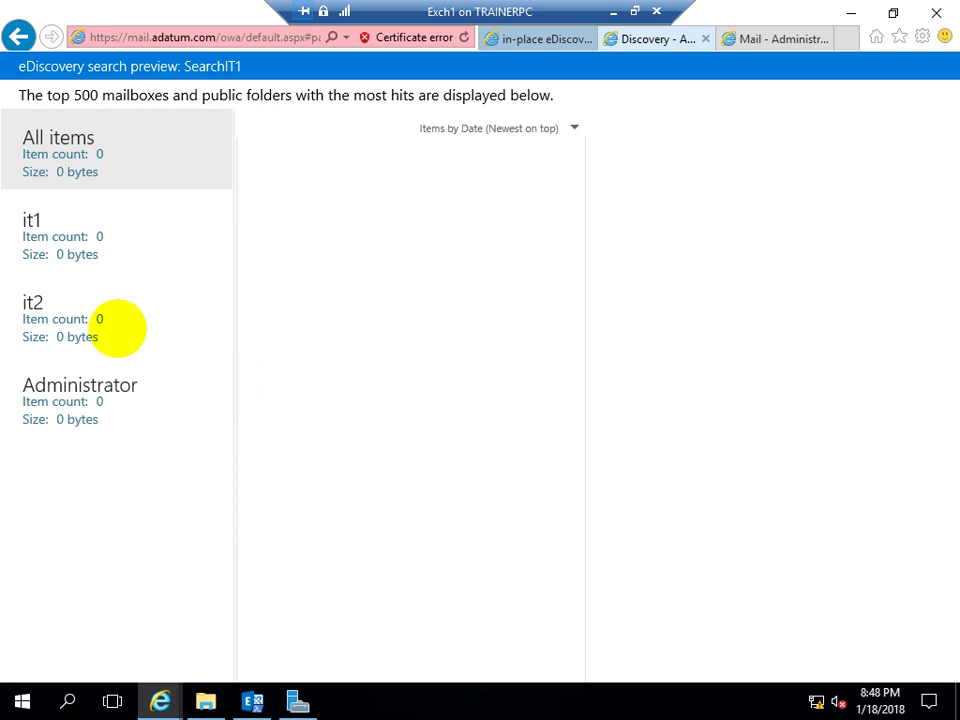
left_click(80, 238)
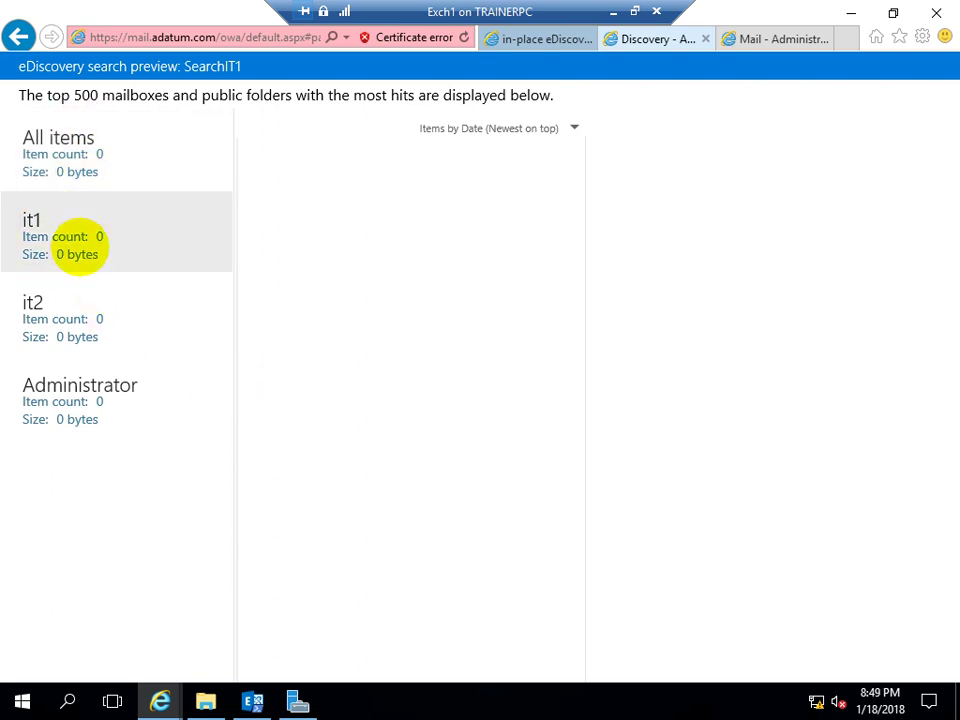
left_click(45, 170)
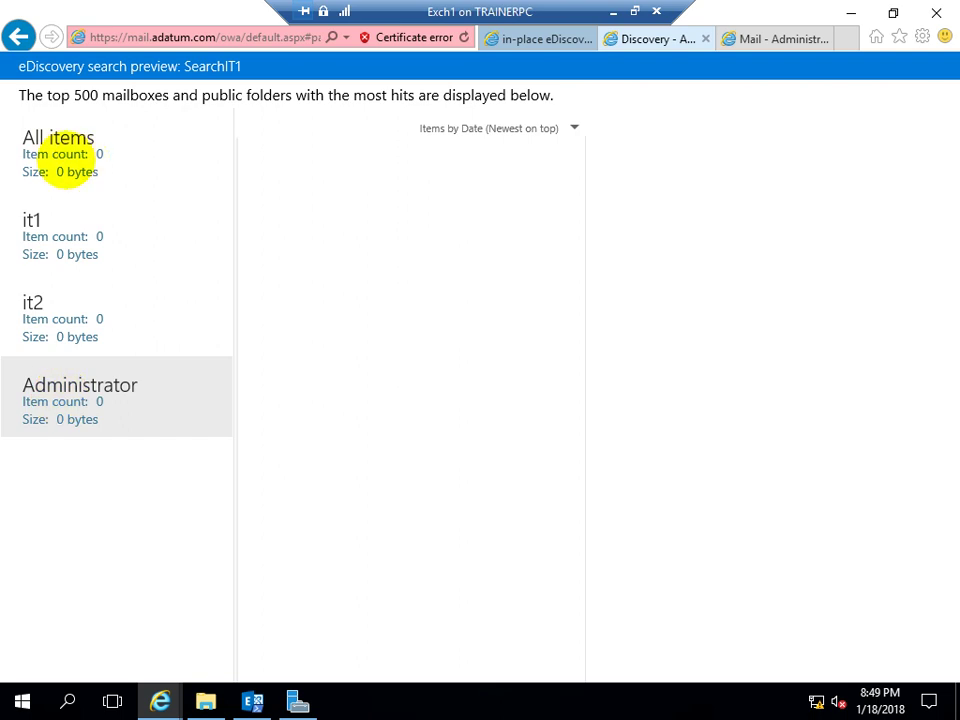
left_click(72, 156)
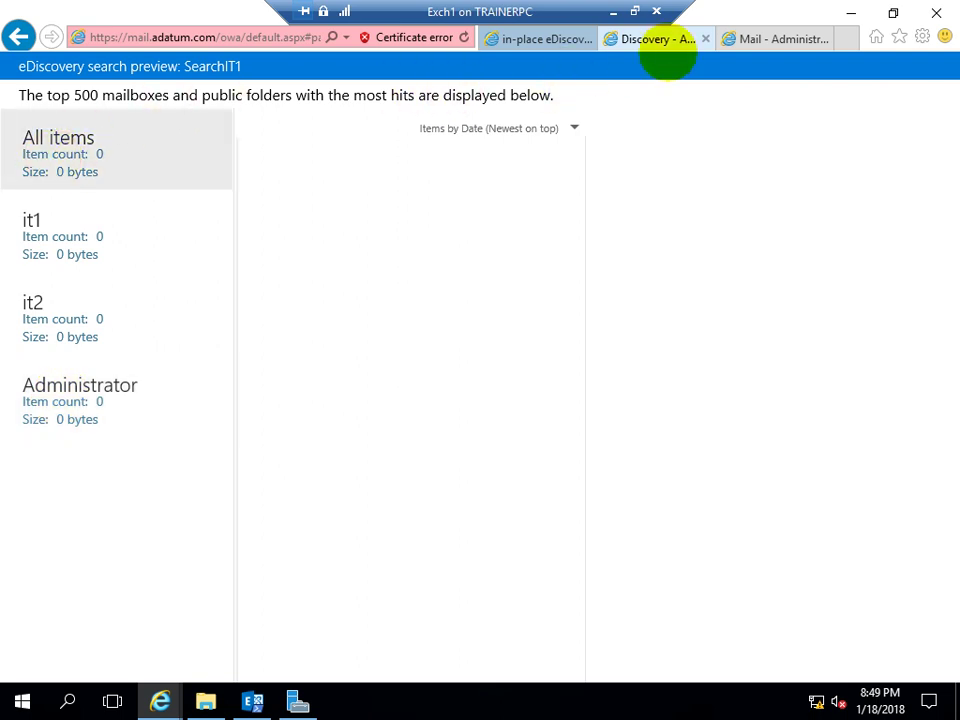
left_click(706, 40)
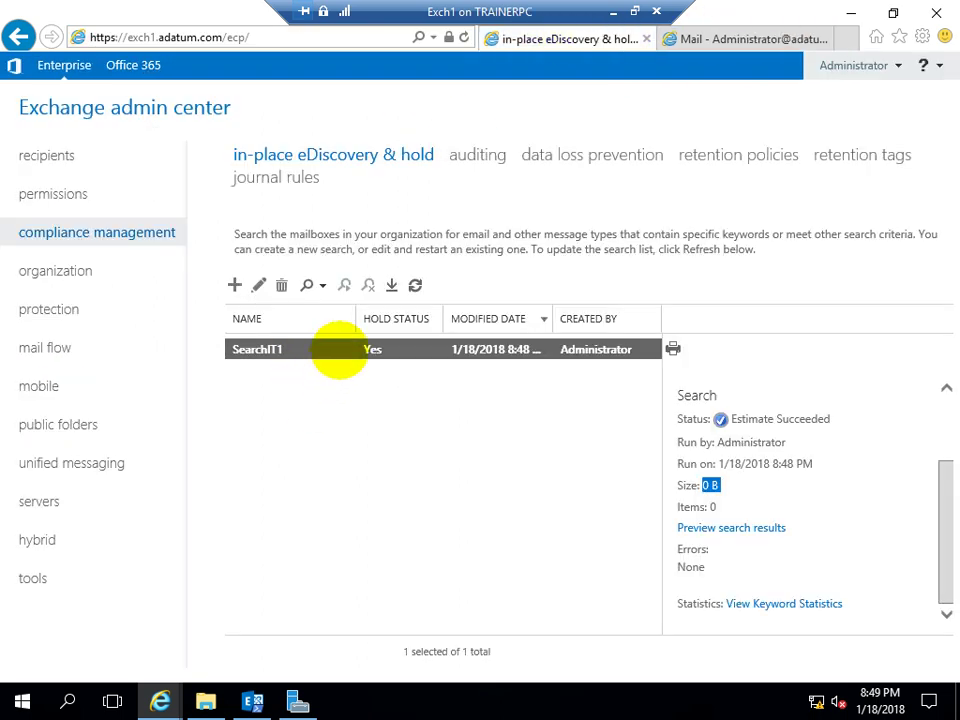
Edit SearchIT1's sources, removing the Administrator and it2 mailboxes so only it1 remains
left_click(322, 286)
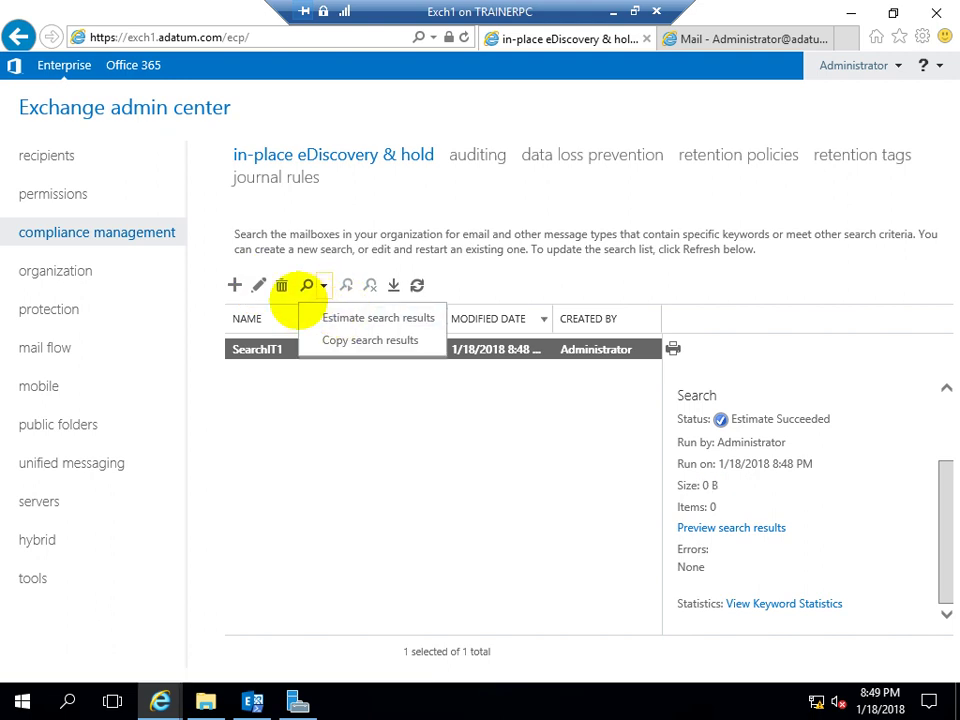
left_click(258, 285)
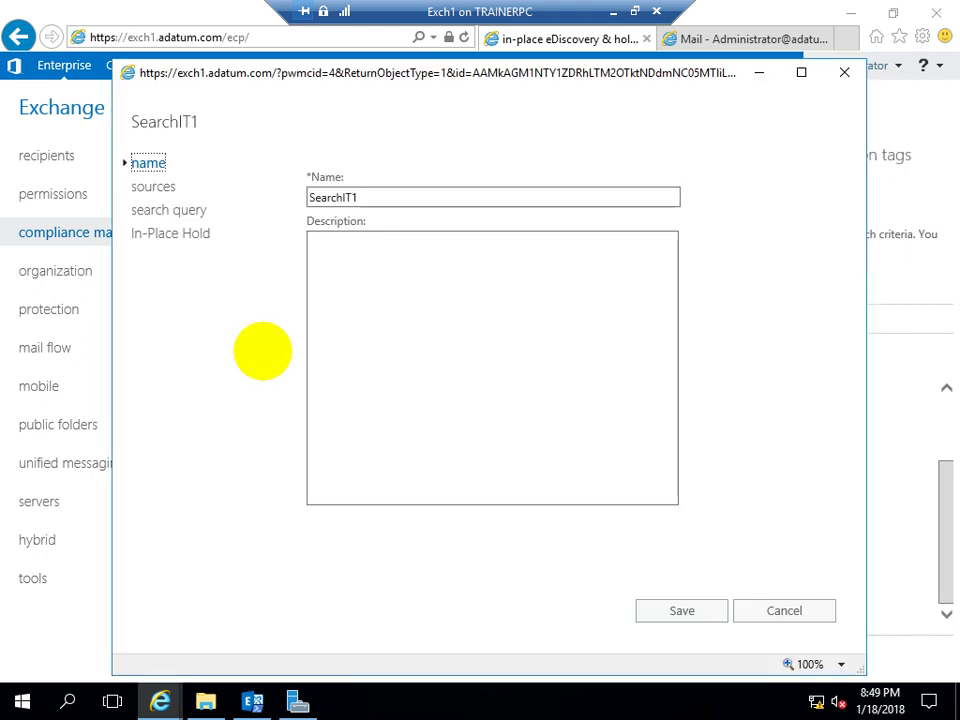
left_click(152, 186)
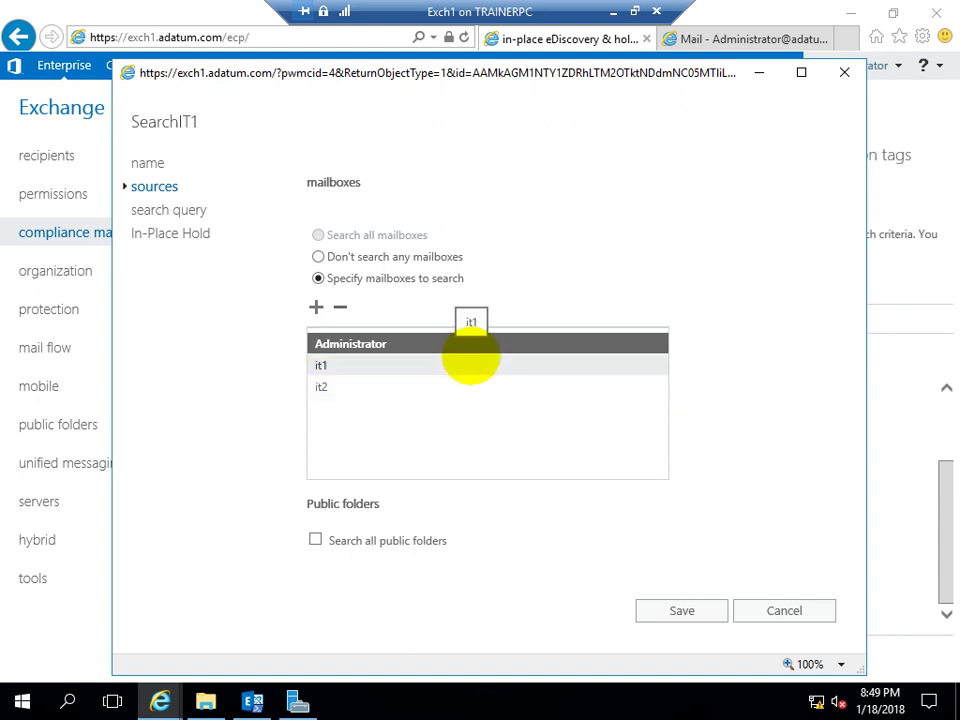
left_click(471, 360)
left_click(371, 344)
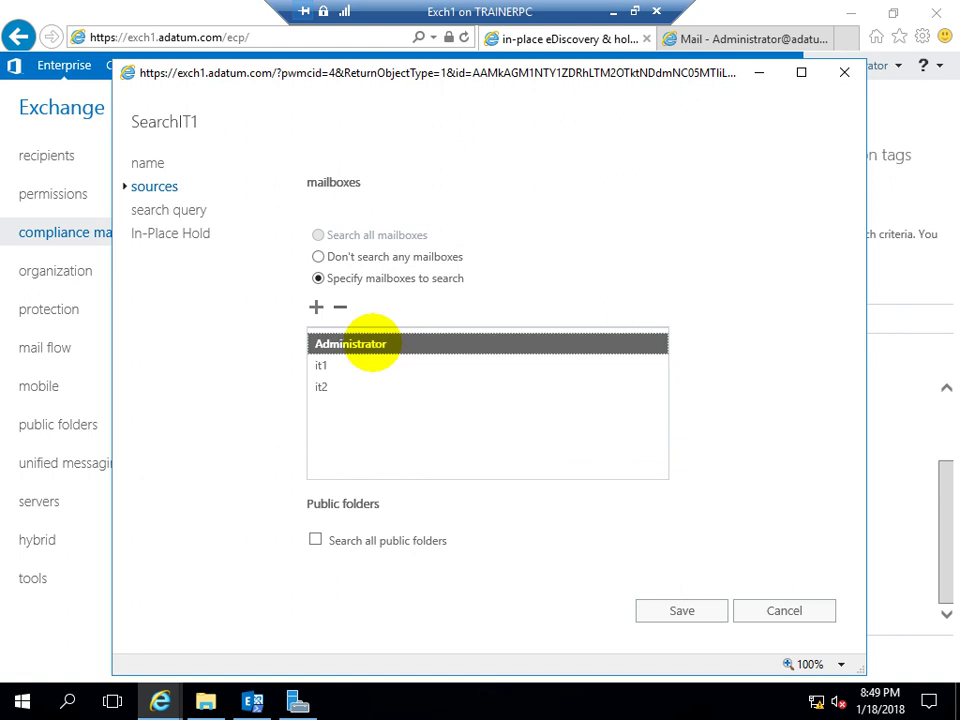
left_click(338, 307)
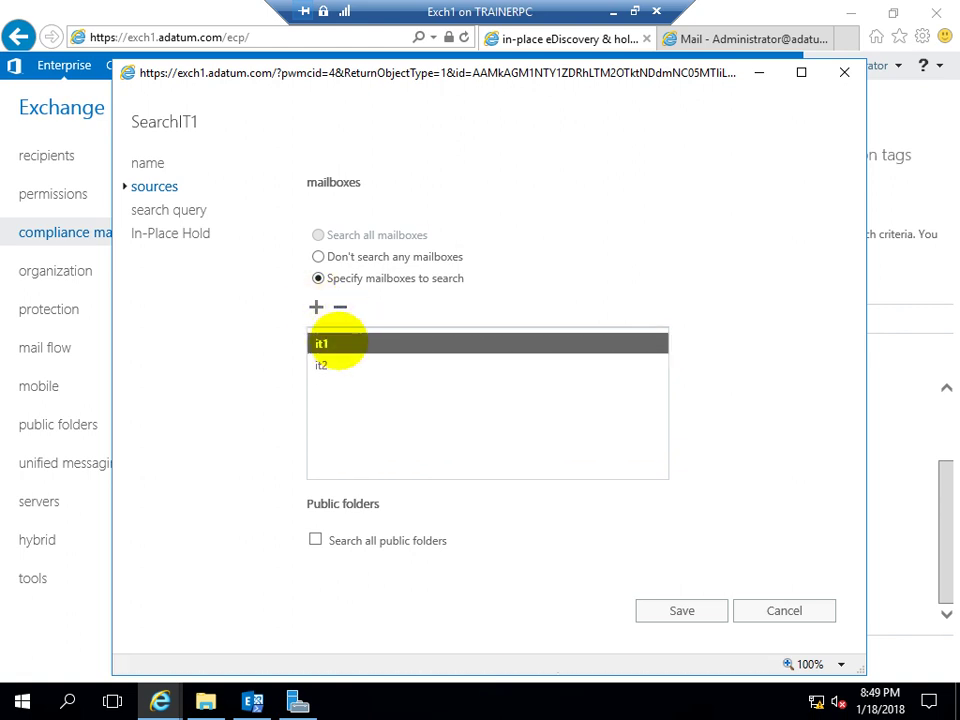
left_click(322, 365)
left_click(339, 307)
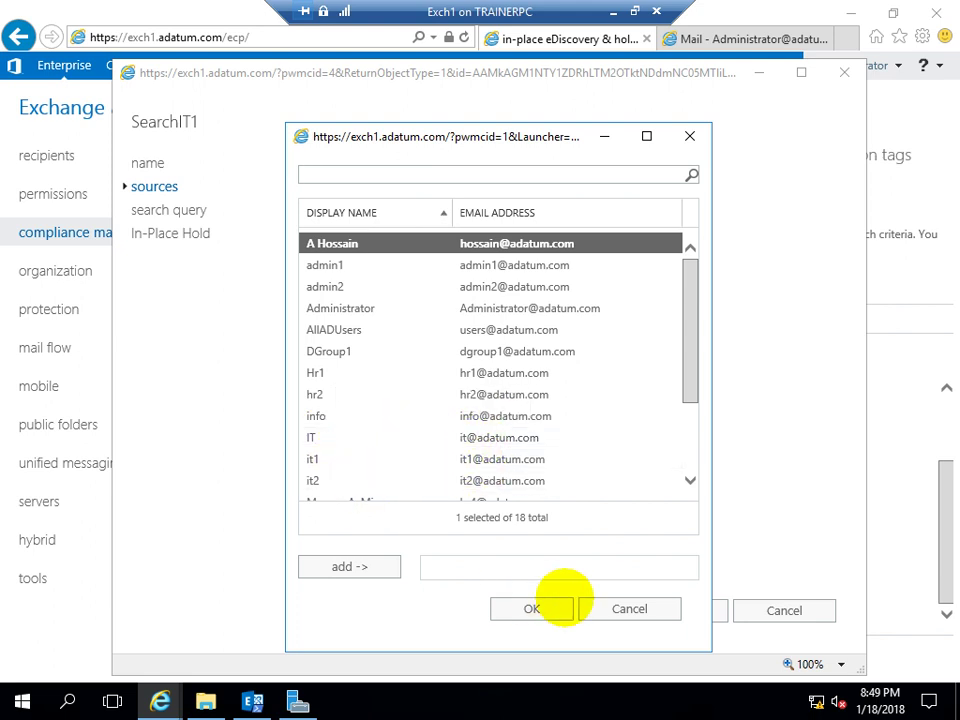
left_click(617, 606)
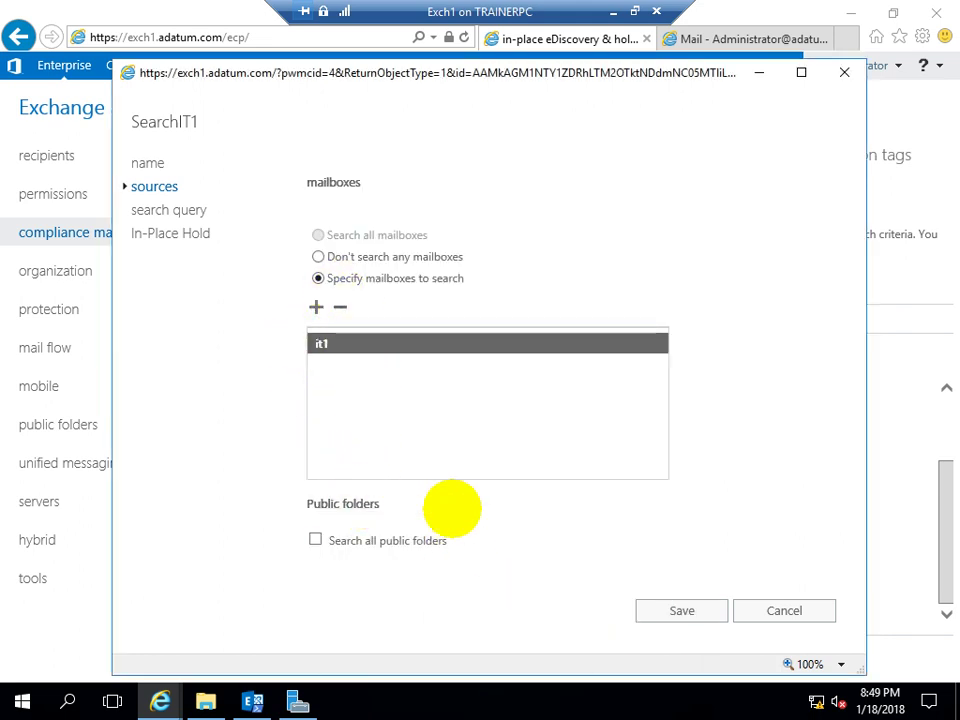
Change SearchIT1's start date month to August and save the edited search
left_click(168, 210)
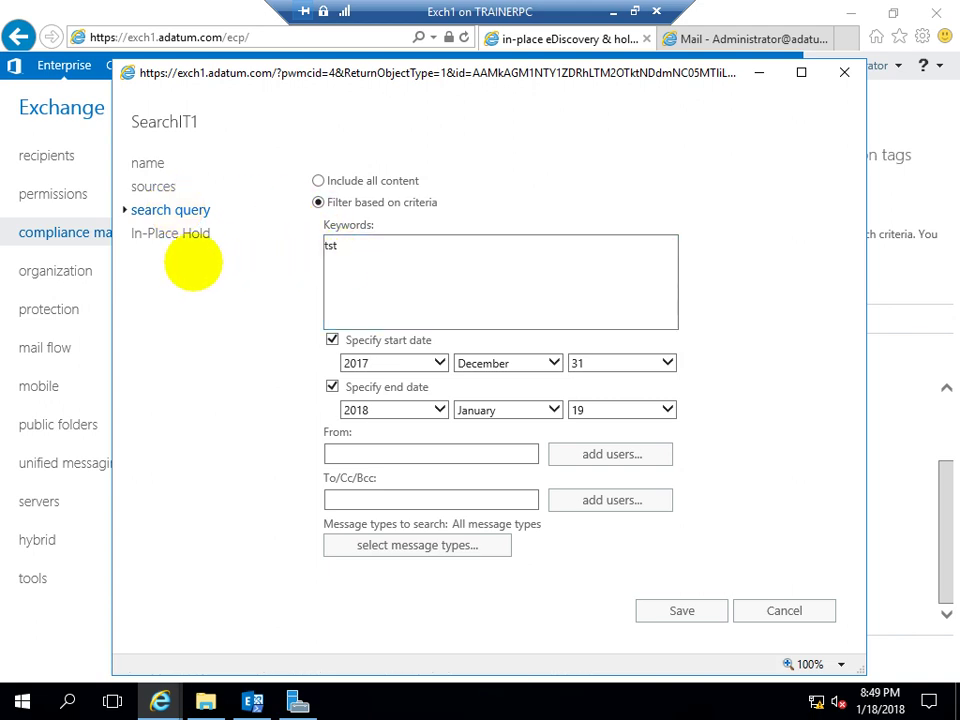
left_click(160, 232)
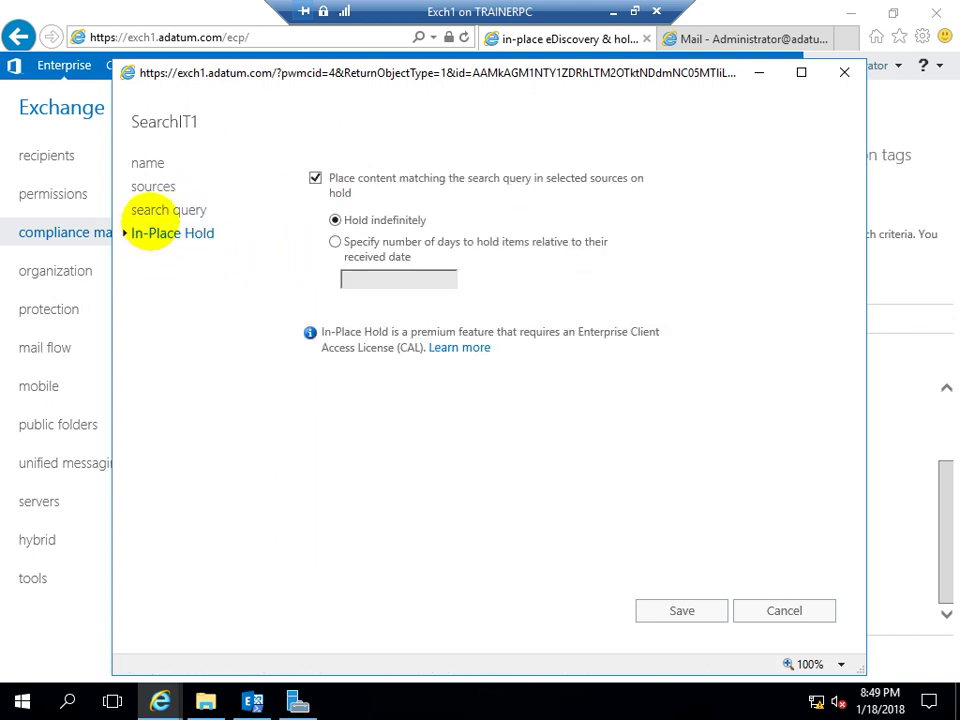
left_click(160, 210)
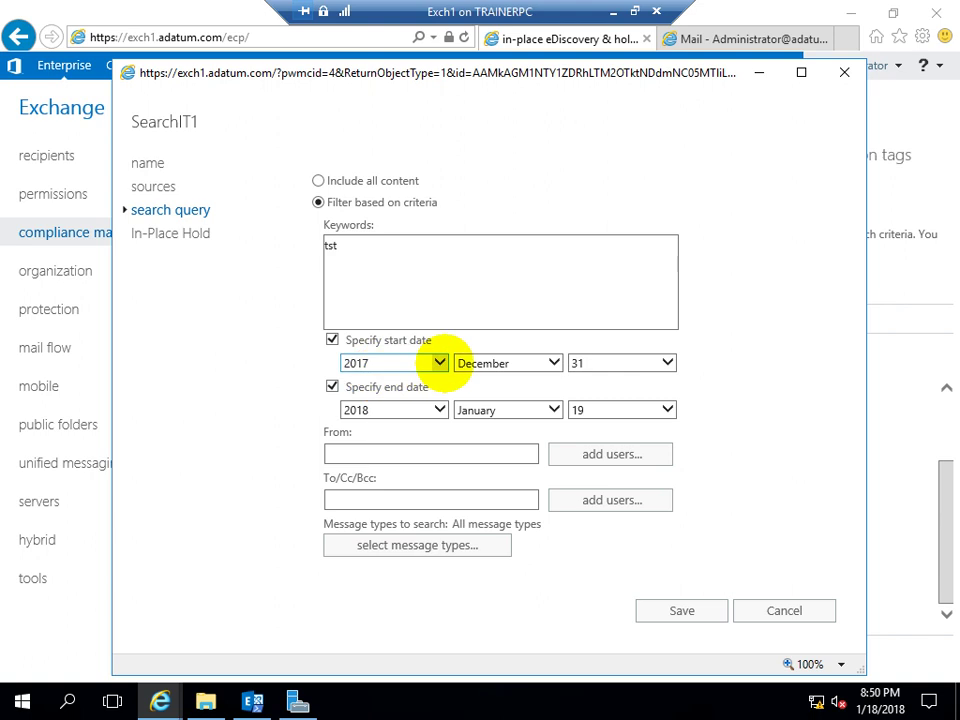
left_click(553, 362)
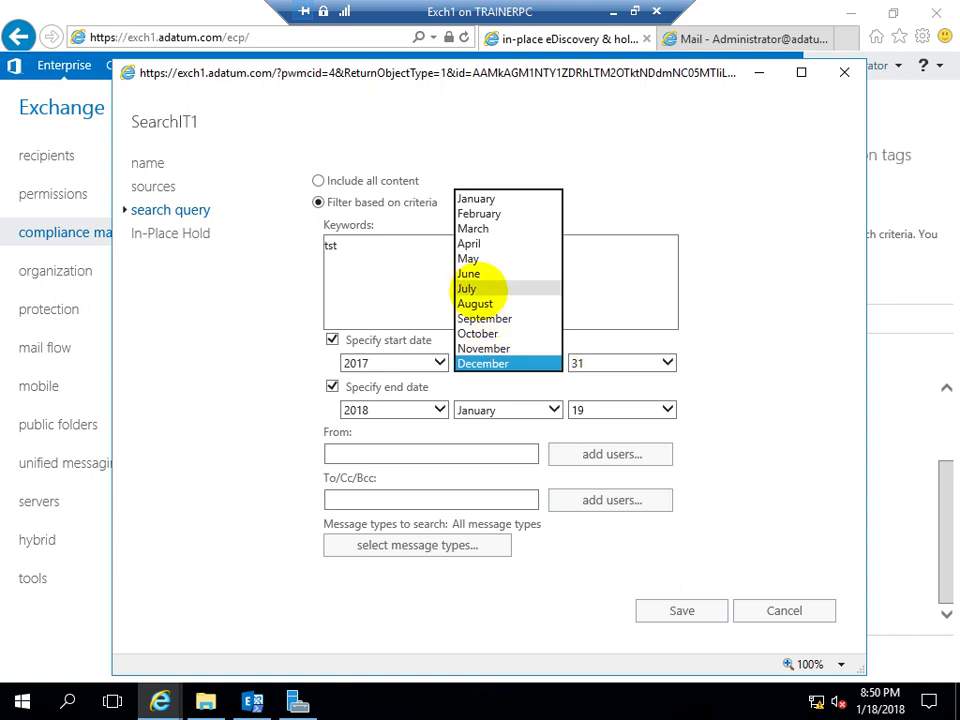
left_click(476, 302)
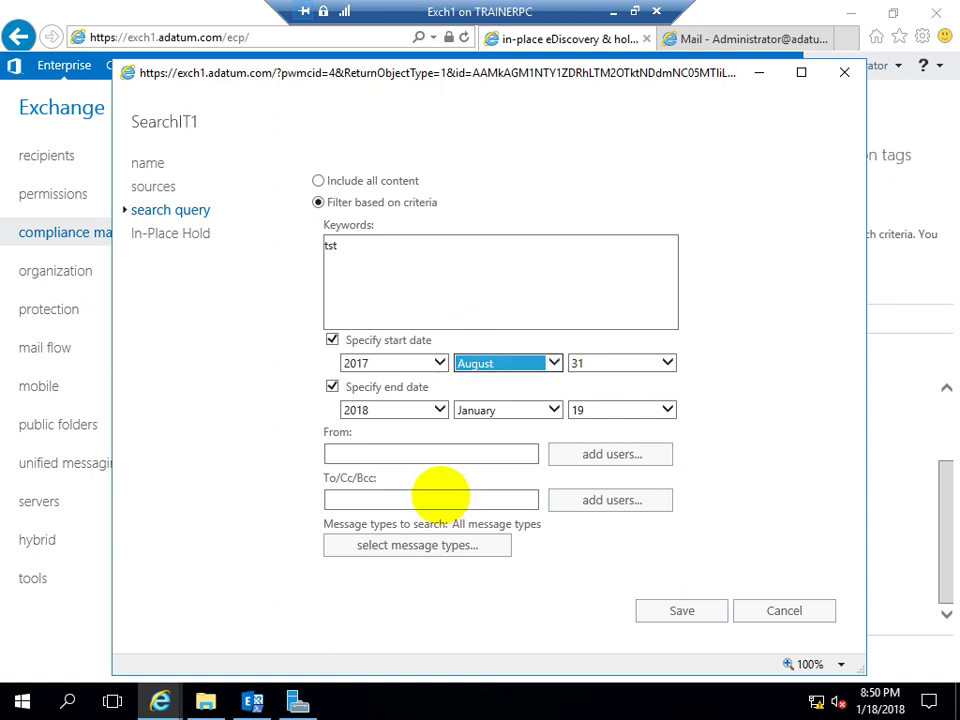
left_click(660, 610)
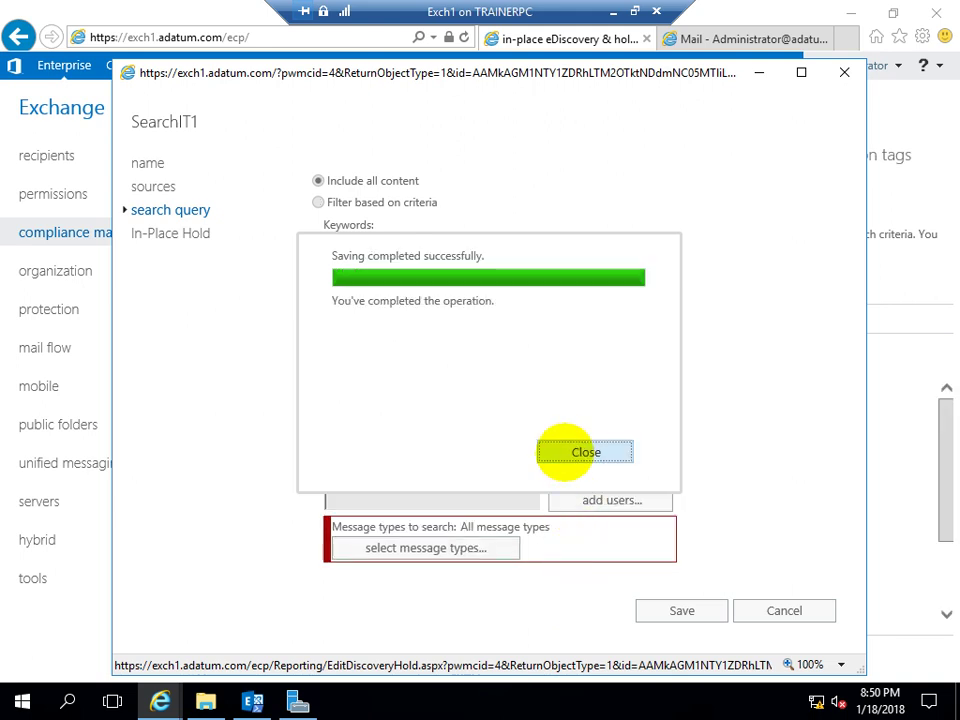
left_click(585, 451)
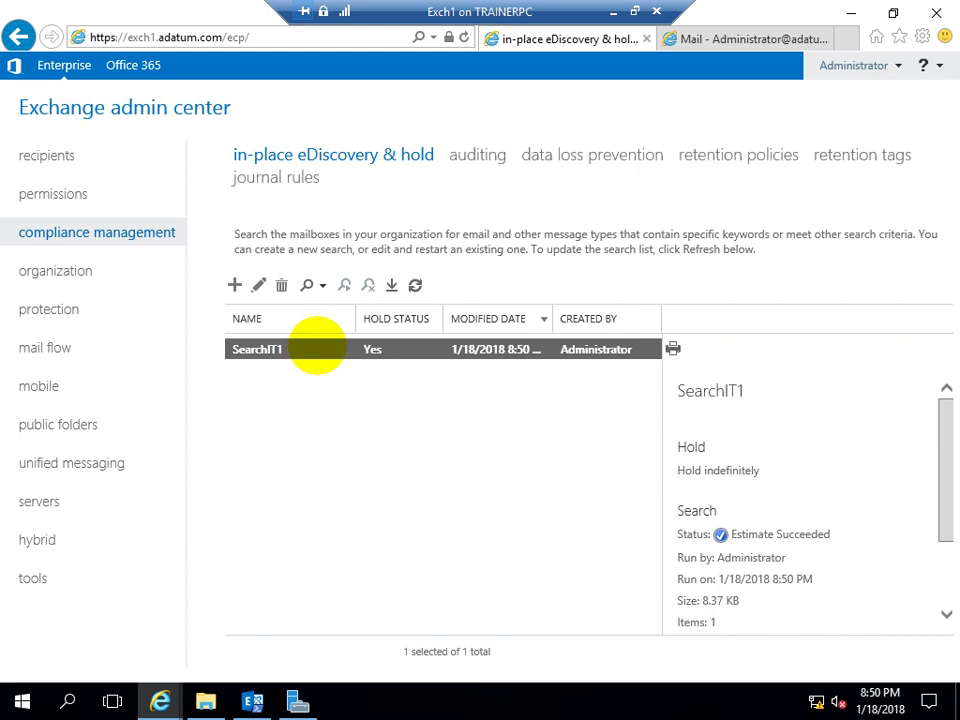
Re-estimate SearchIT1, refresh to see 1 item of 8.37 KB, and preview its results
left_click(415, 285)
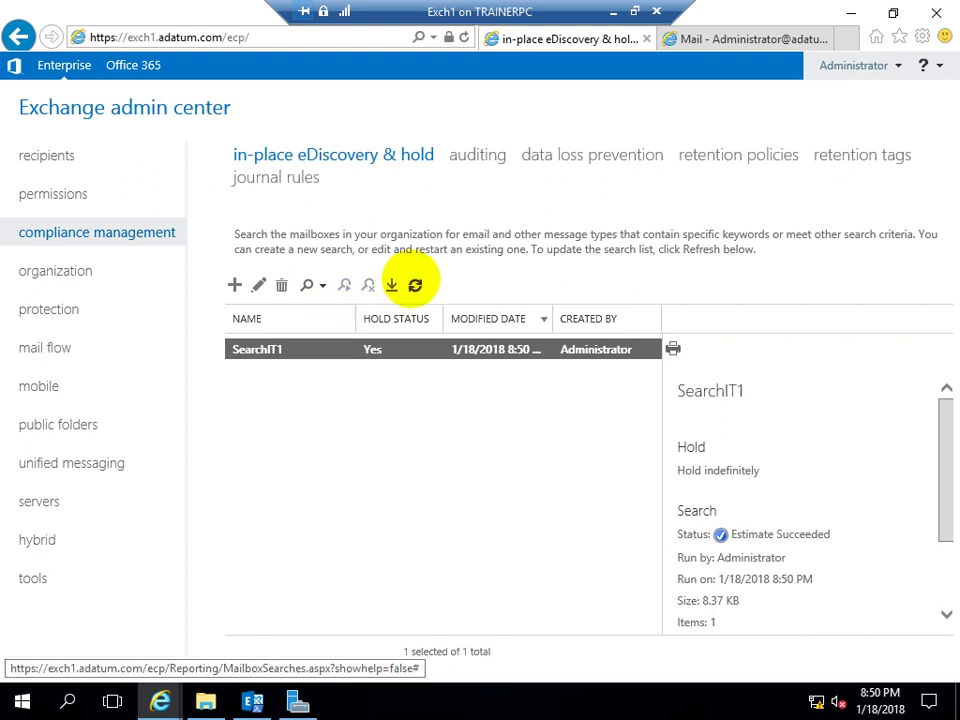
left_click(318, 286)
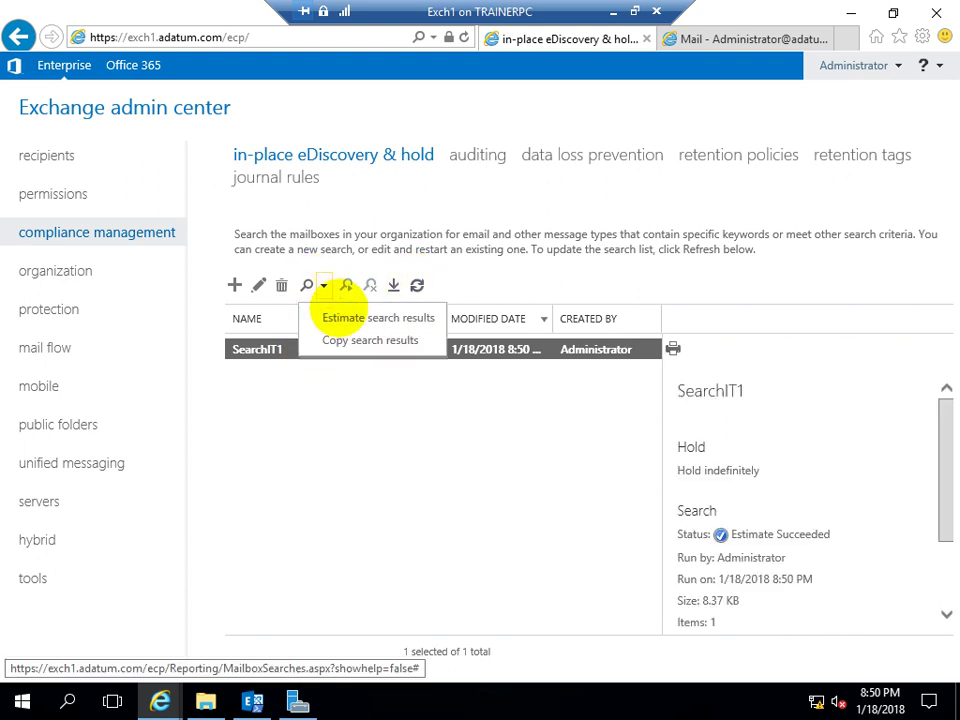
left_click(345, 316)
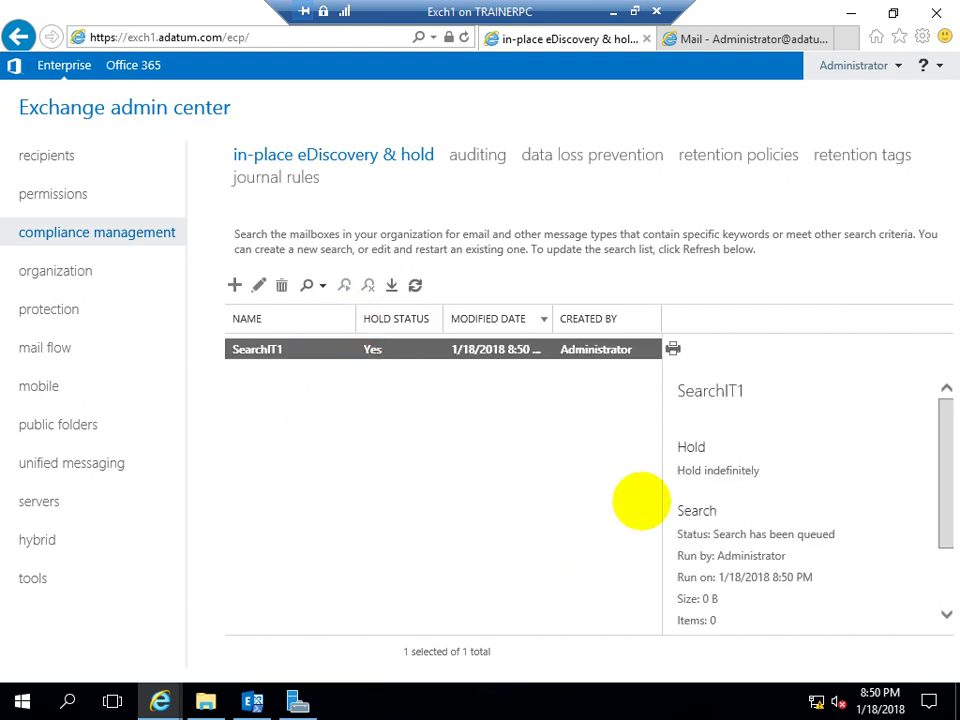
left_click(414, 285)
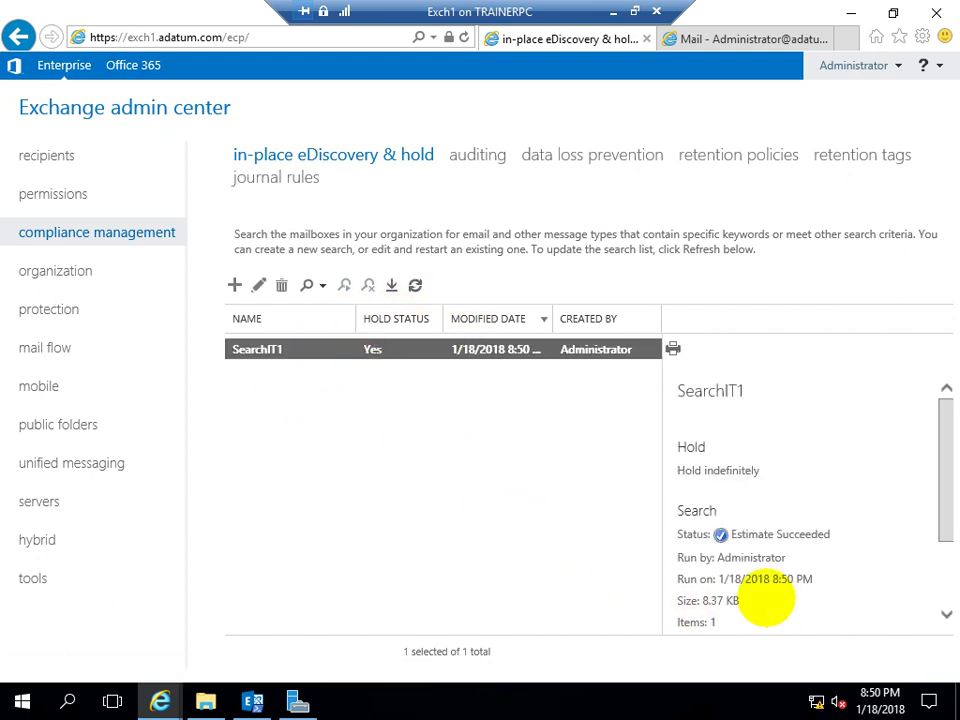
scroll(765, 596, "down", 2)
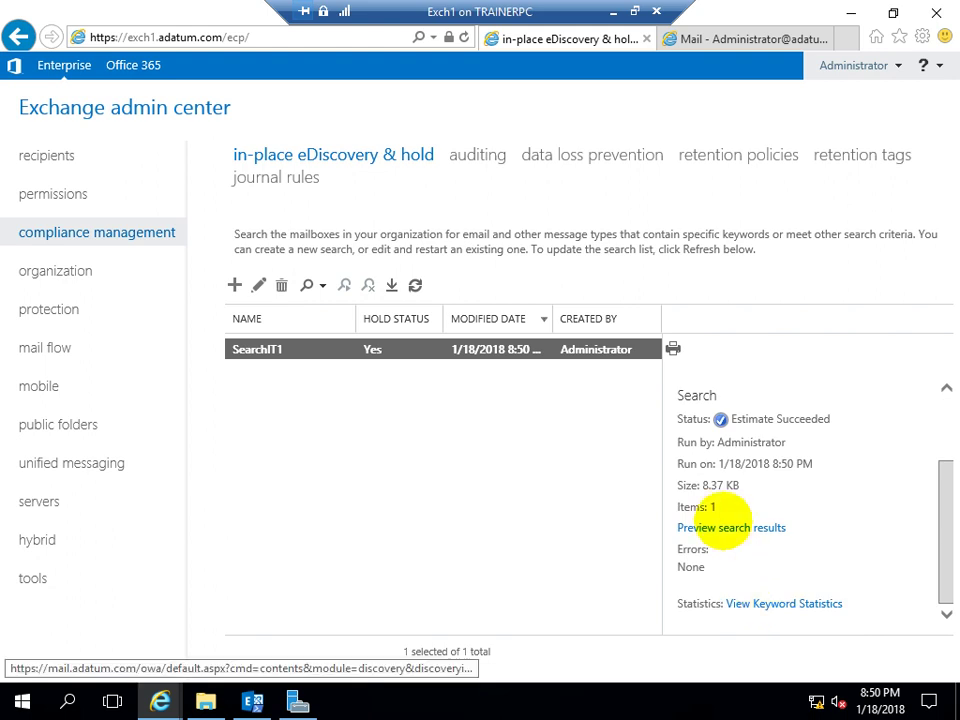
left_click(722, 527)
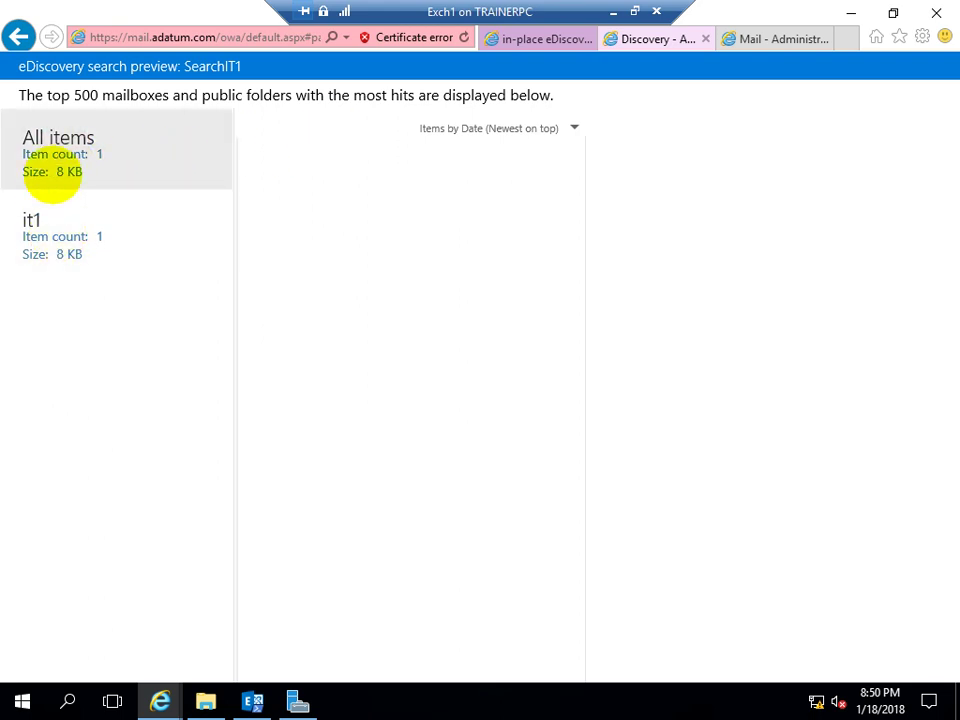
Repeatedly try loading SearchIT1's hits for it1 and All items, then reload the stalled preview page
right_click(36, 245)
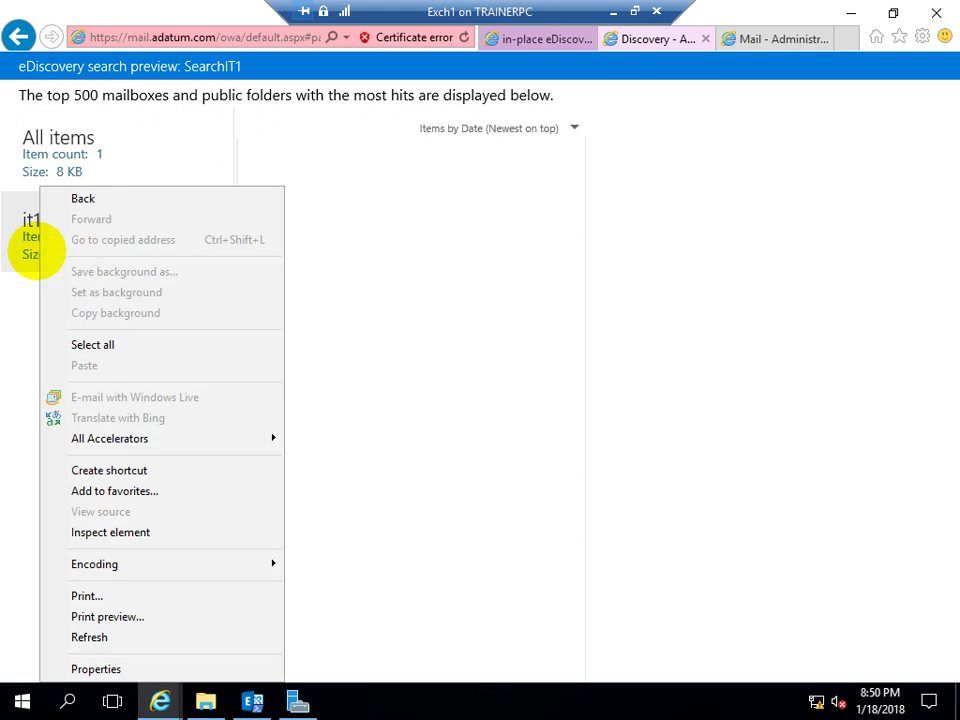
key("Escape")
left_click(31, 240)
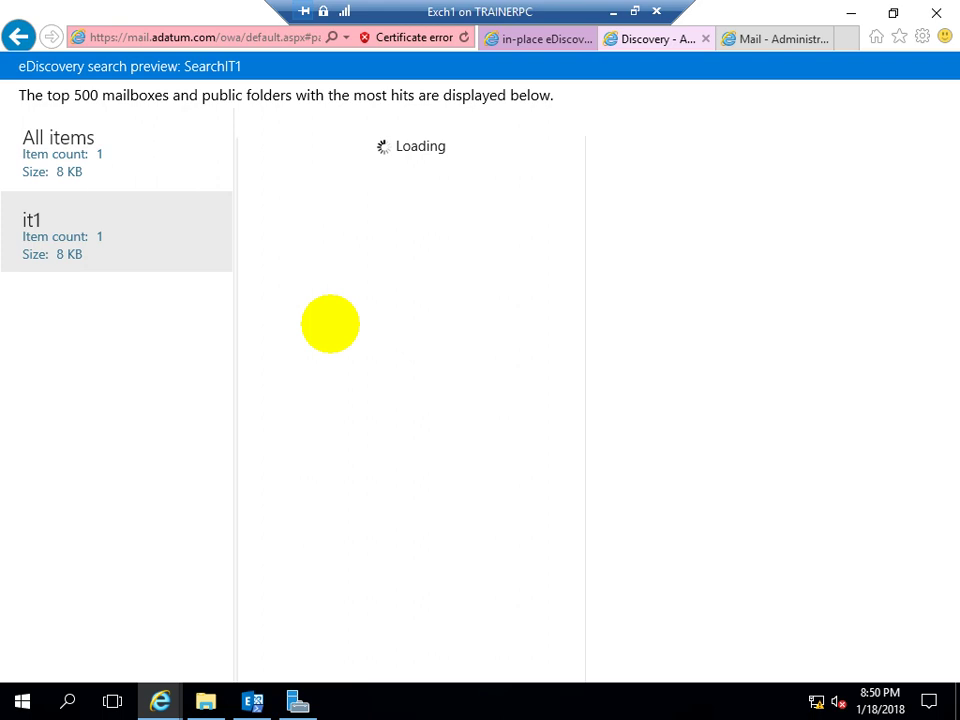
left_click(88, 157)
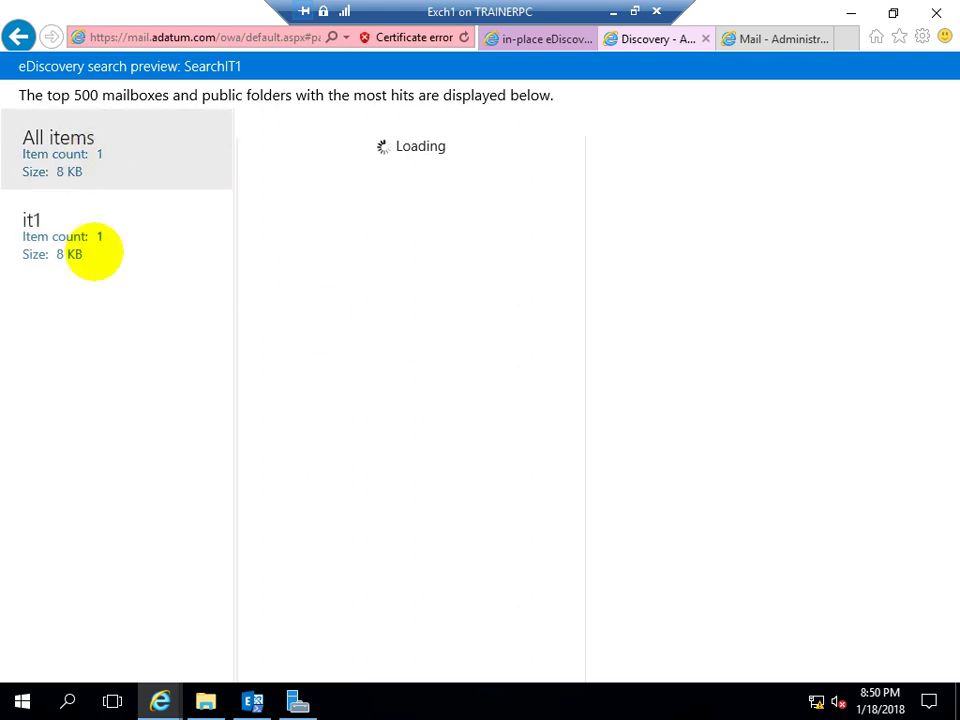
left_click(72, 222)
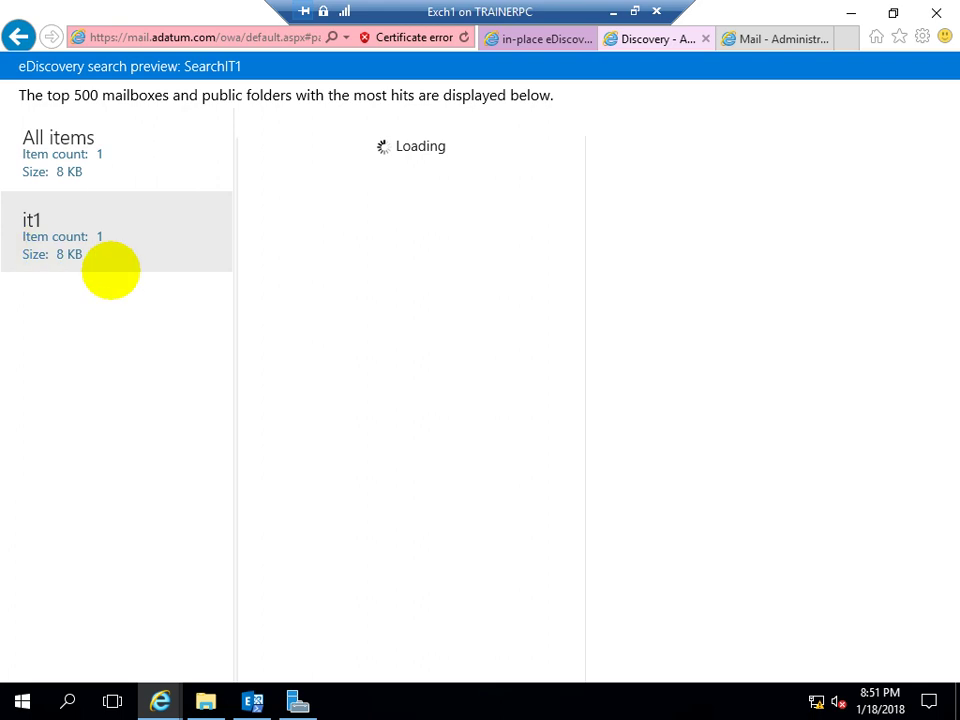
left_click(62, 175)
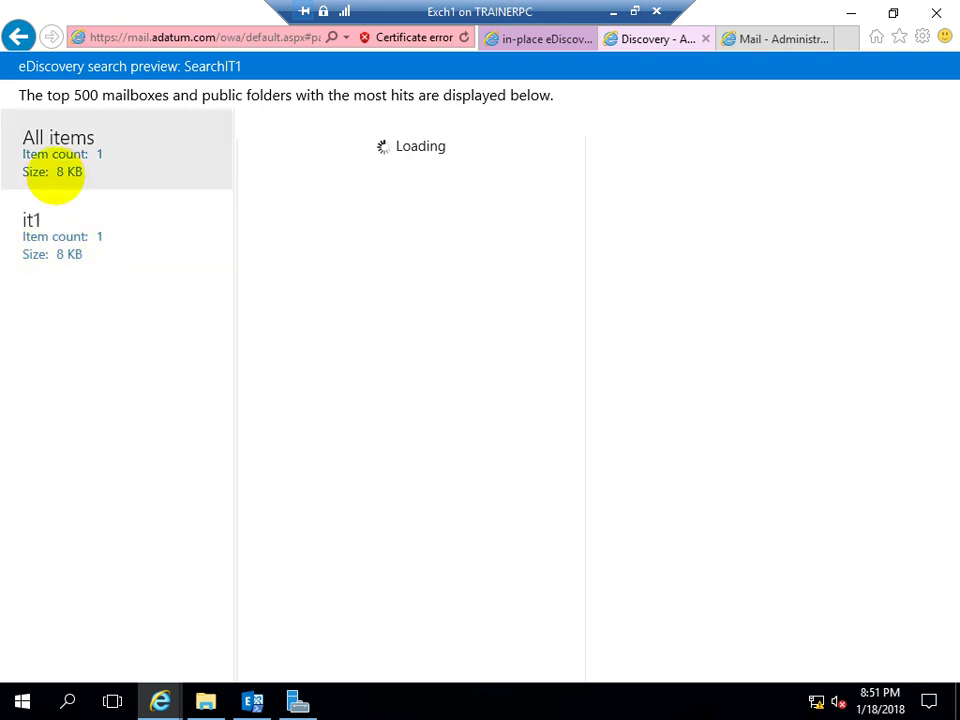
left_click(69, 240)
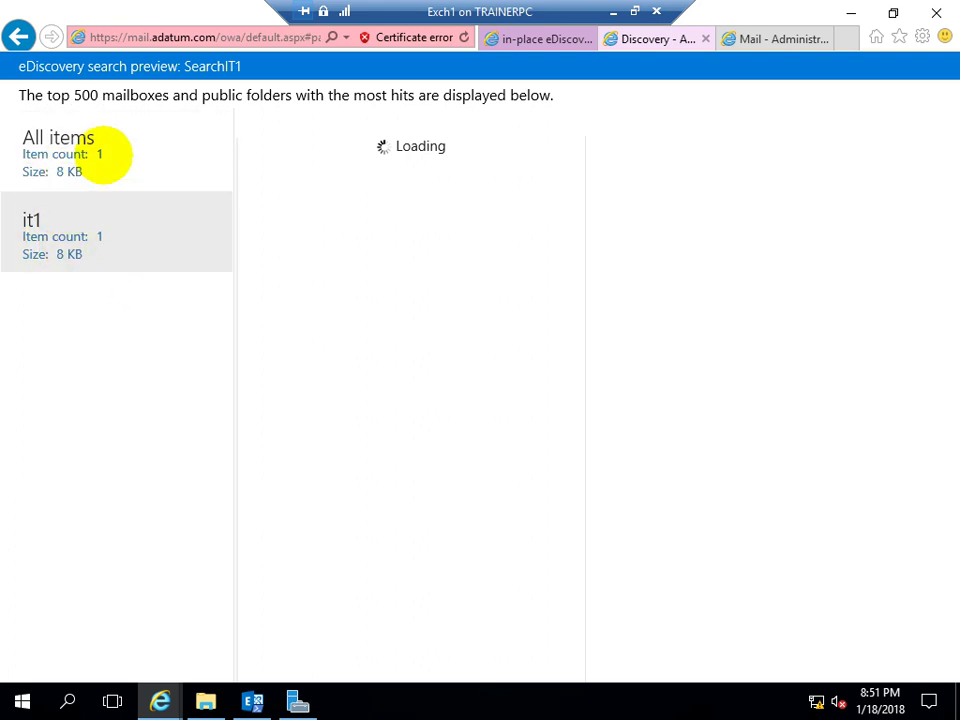
left_click(107, 161)
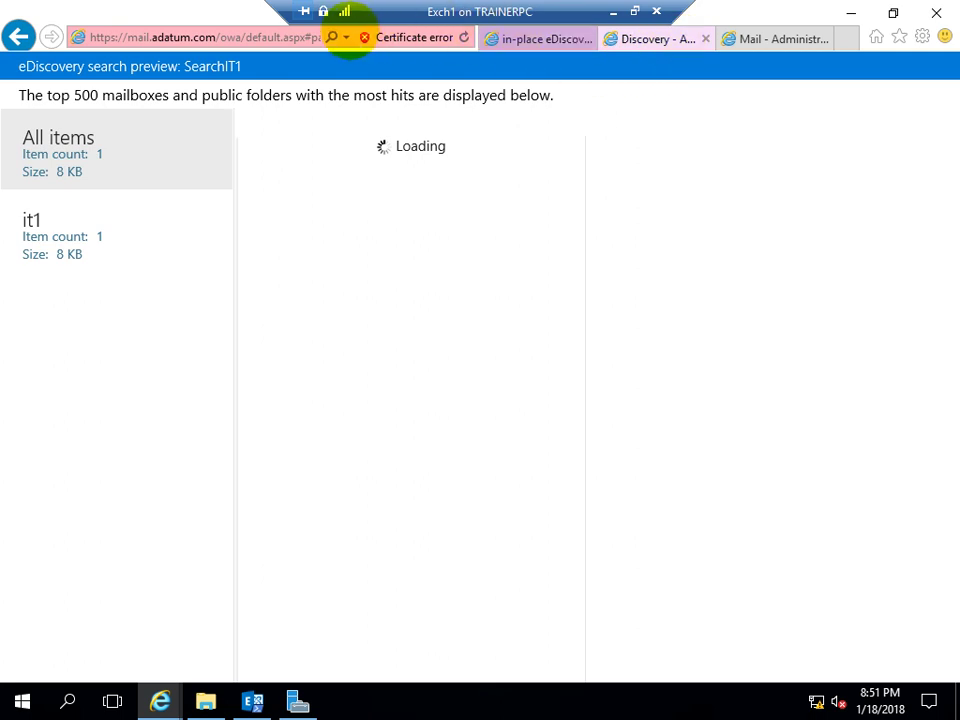
left_click(464, 37)
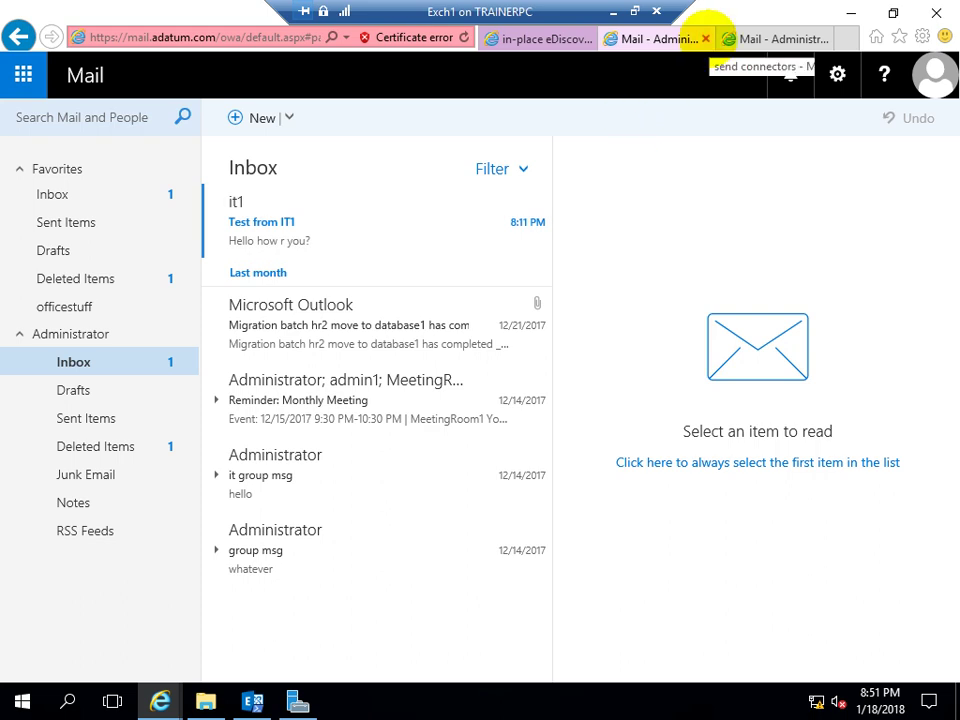
Close the extra Mail tab, reselect SearchIT1, and reopen its search results preview
left_click(706, 38)
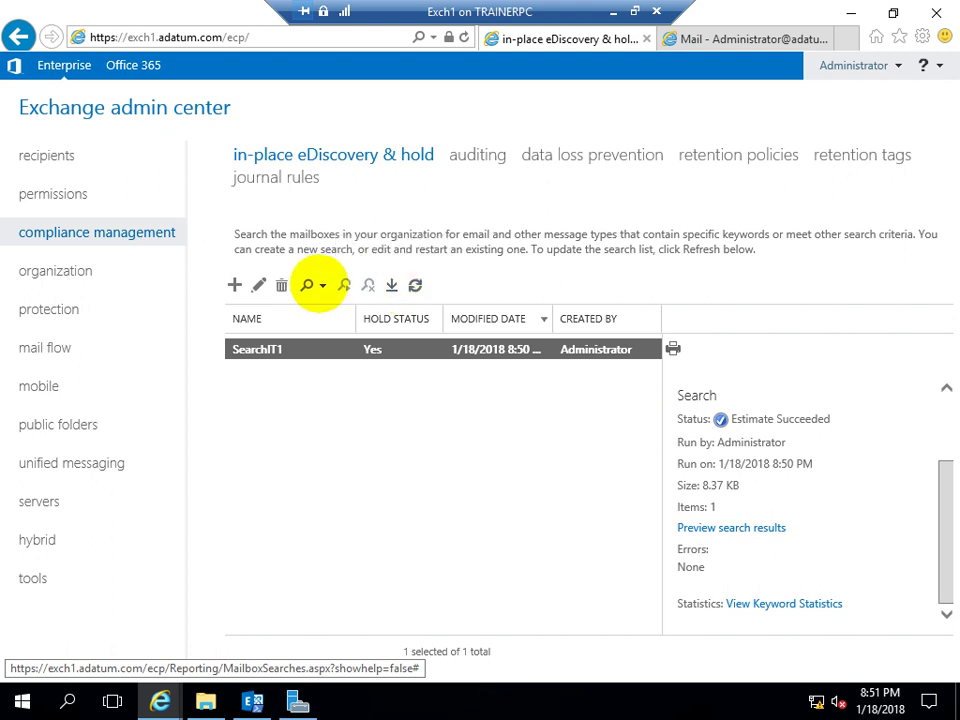
left_click(323, 286)
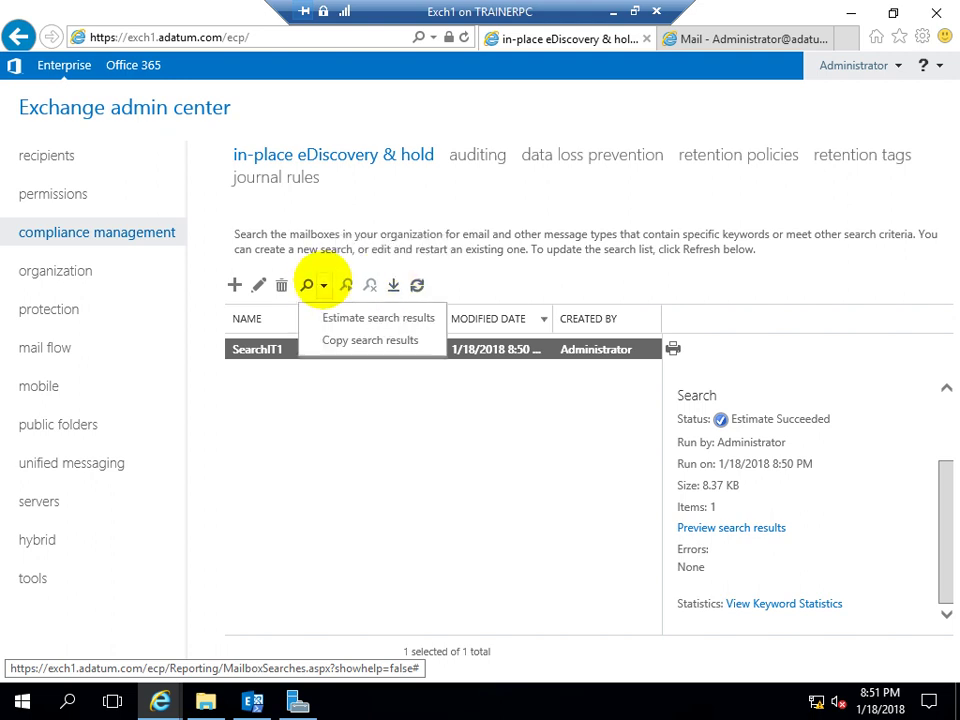
left_click(328, 418)
left_click(400, 350)
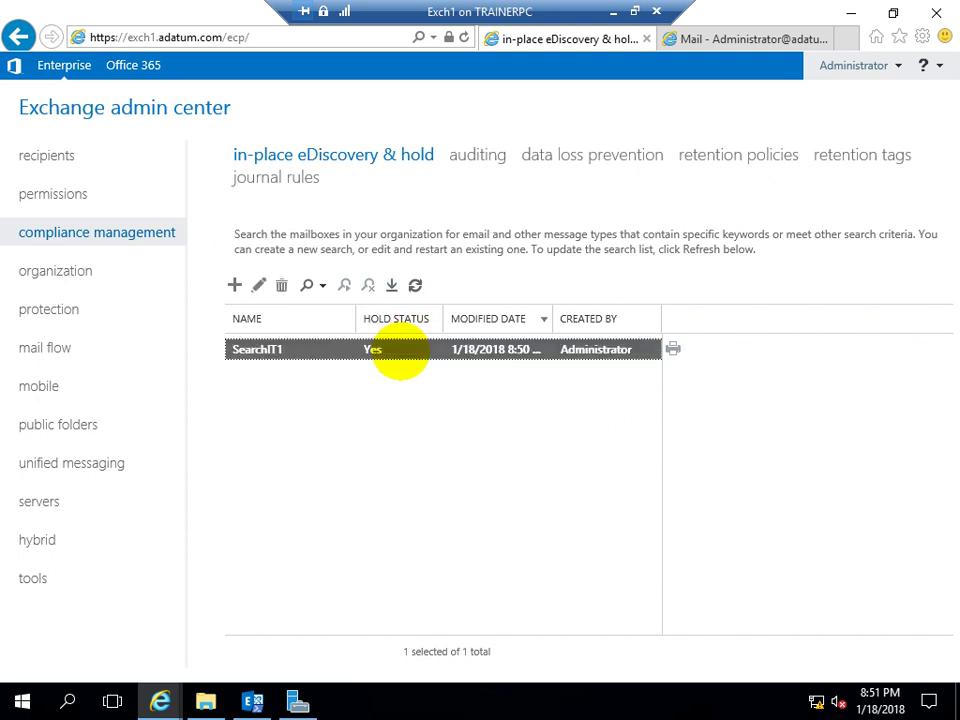
scroll(730, 590, "down", 3)
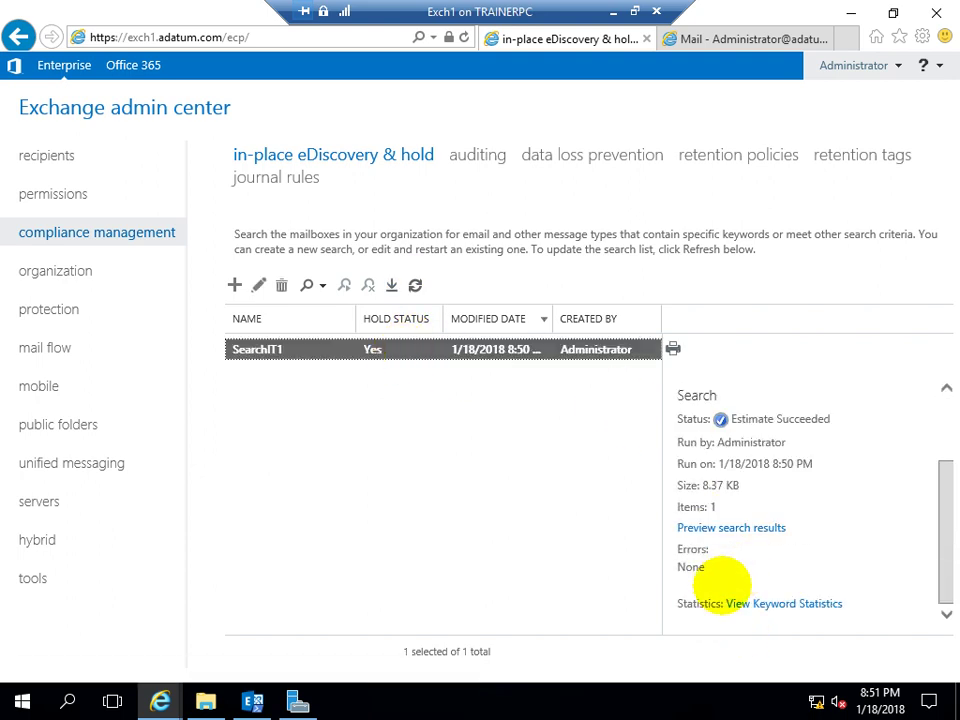
left_click(718, 527)
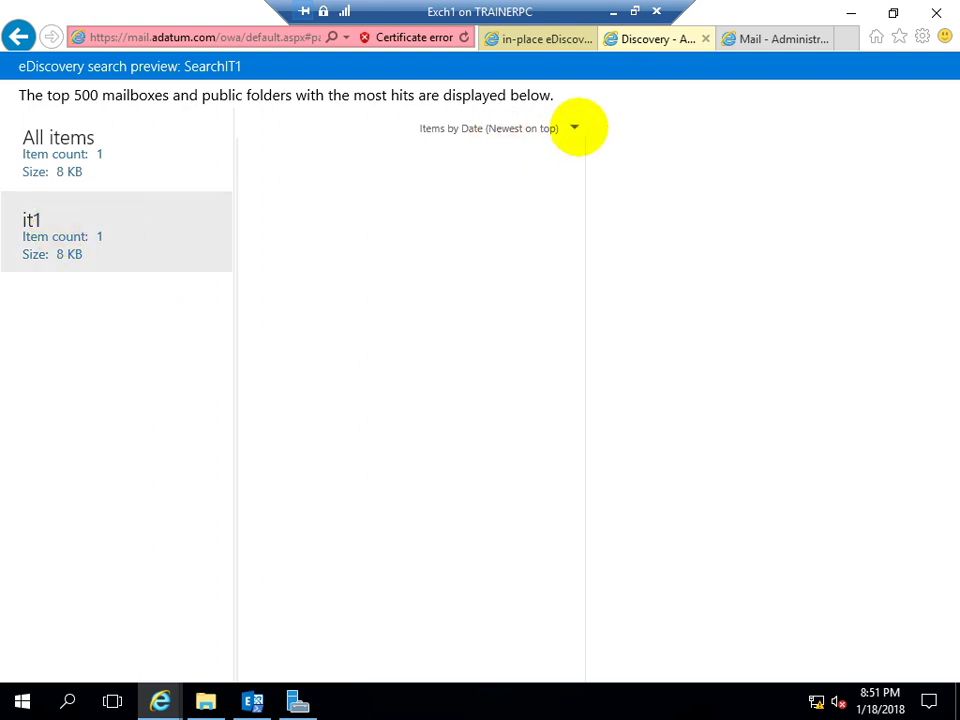
Try loading the it1 and All items hits again, then close the stalled Discovery preview tab
left_click(575, 127)
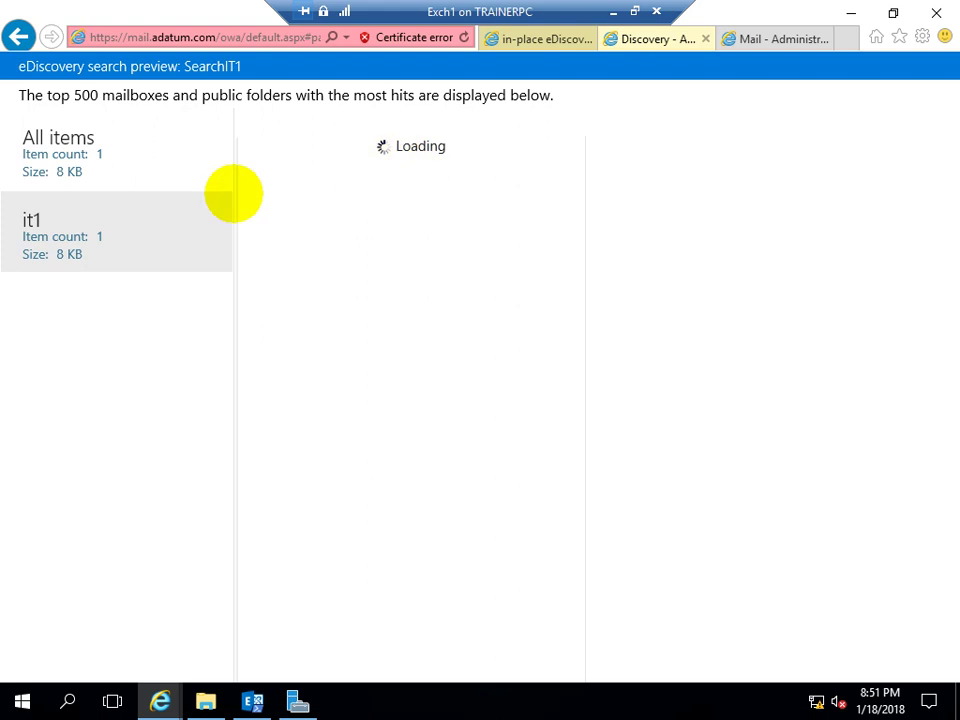
left_click(60, 150)
left_click(72, 250)
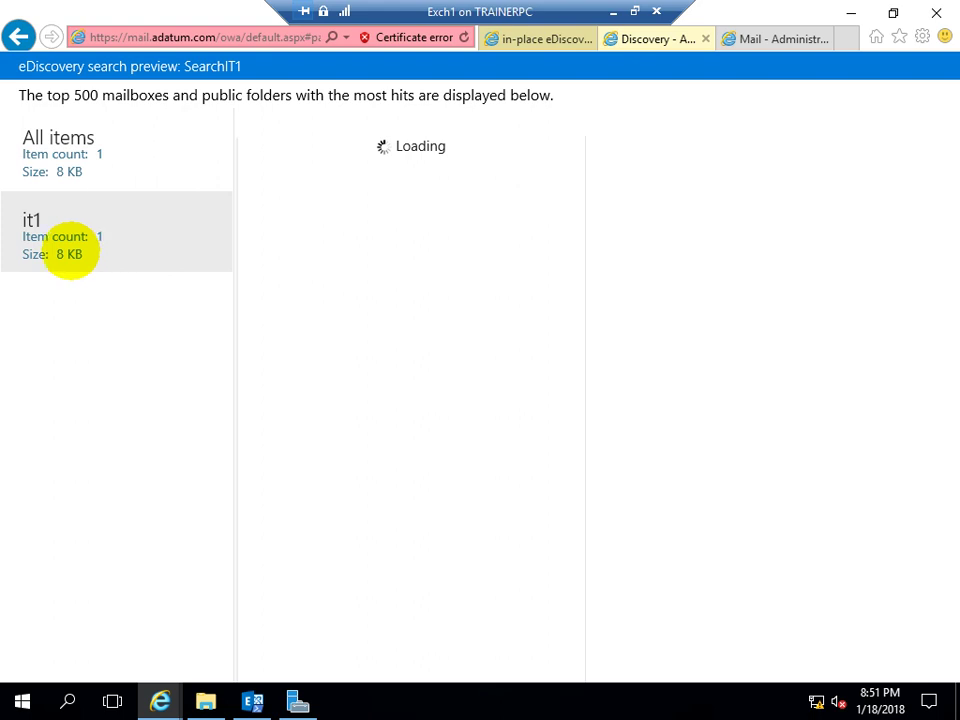
left_click(58, 162)
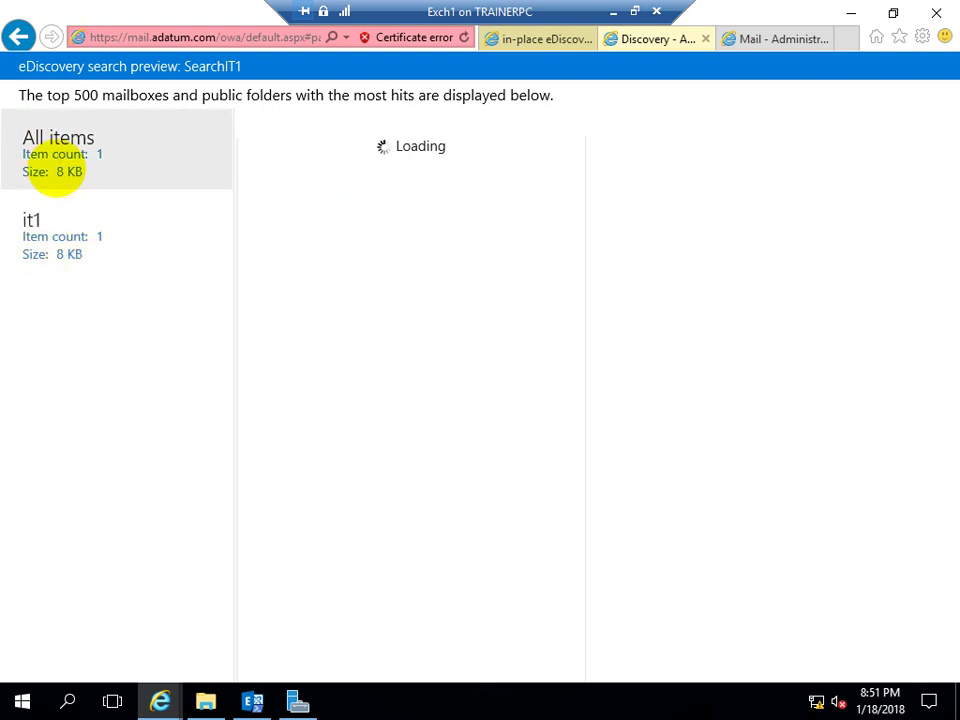
left_click(84, 246)
left_click(97, 170)
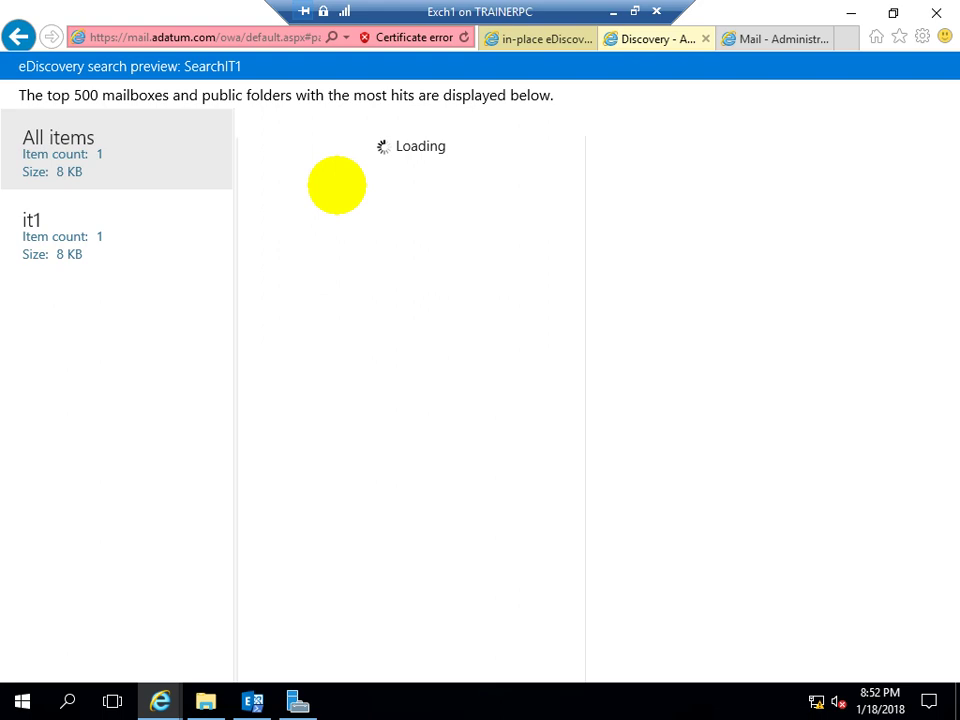
left_click(705, 39)
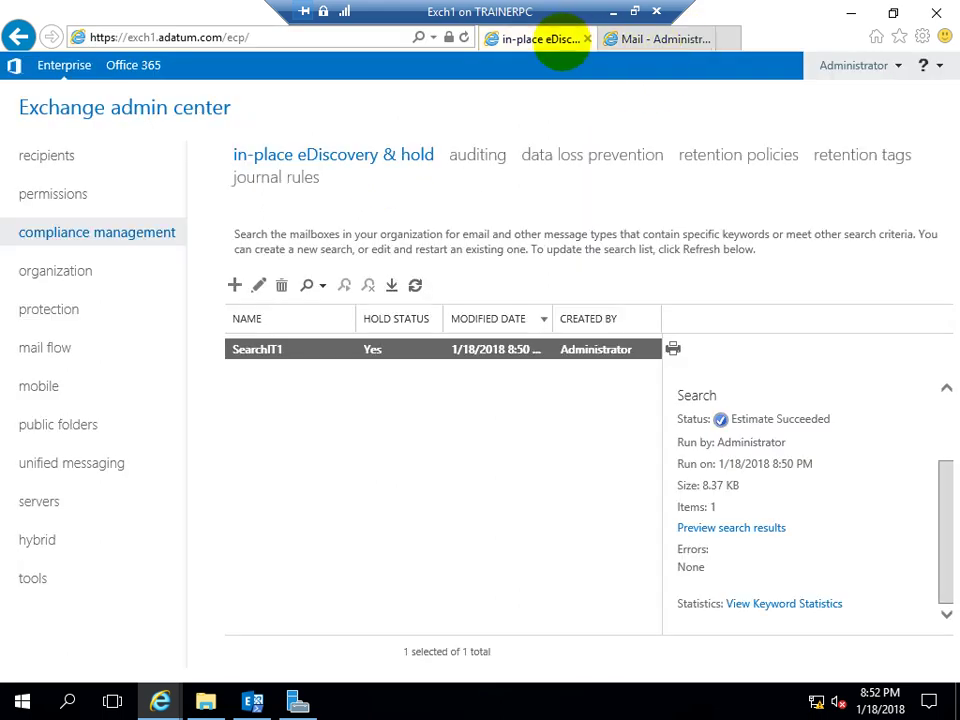
Refresh and re-estimate SearchIT1, confirming the 8:52 PM run found 1 item of 8.37 KB
left_click(415, 285)
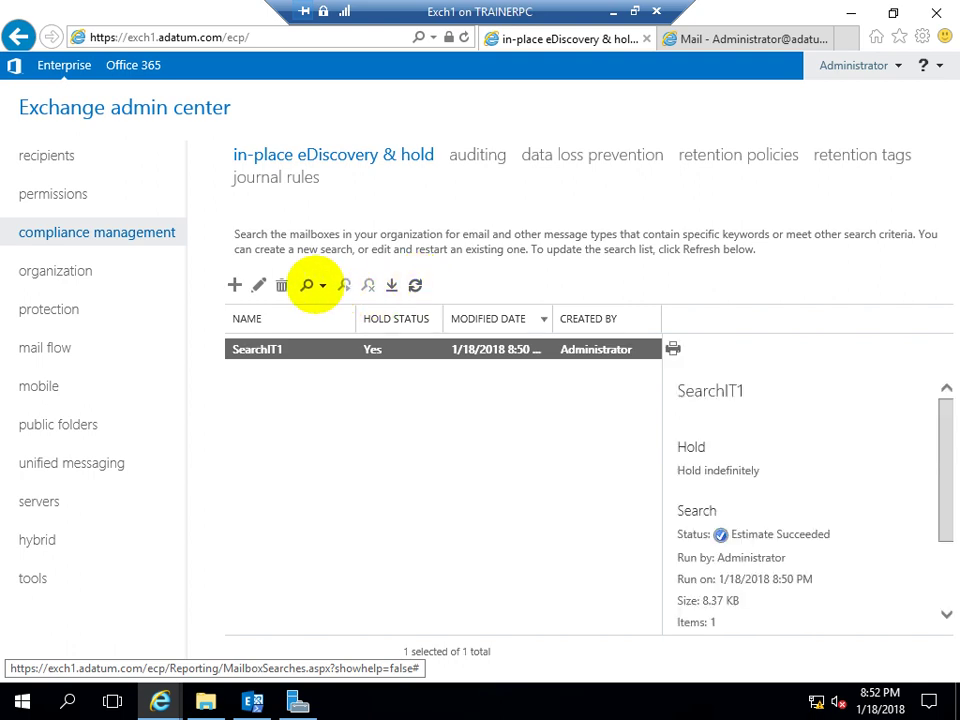
left_click(315, 285)
left_click(354, 317)
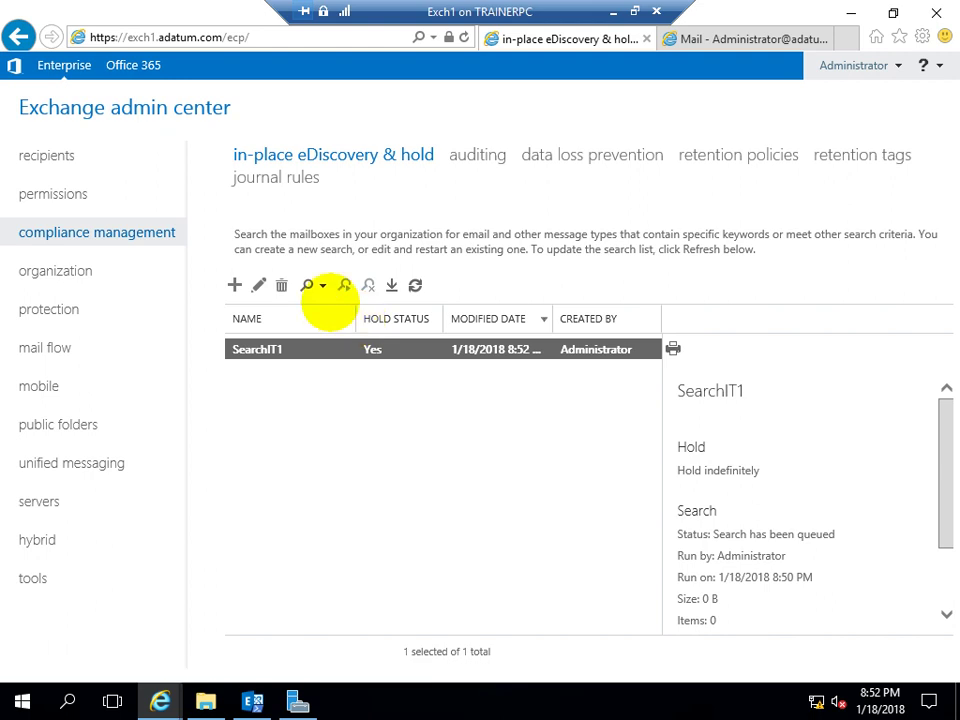
left_click(318, 285)
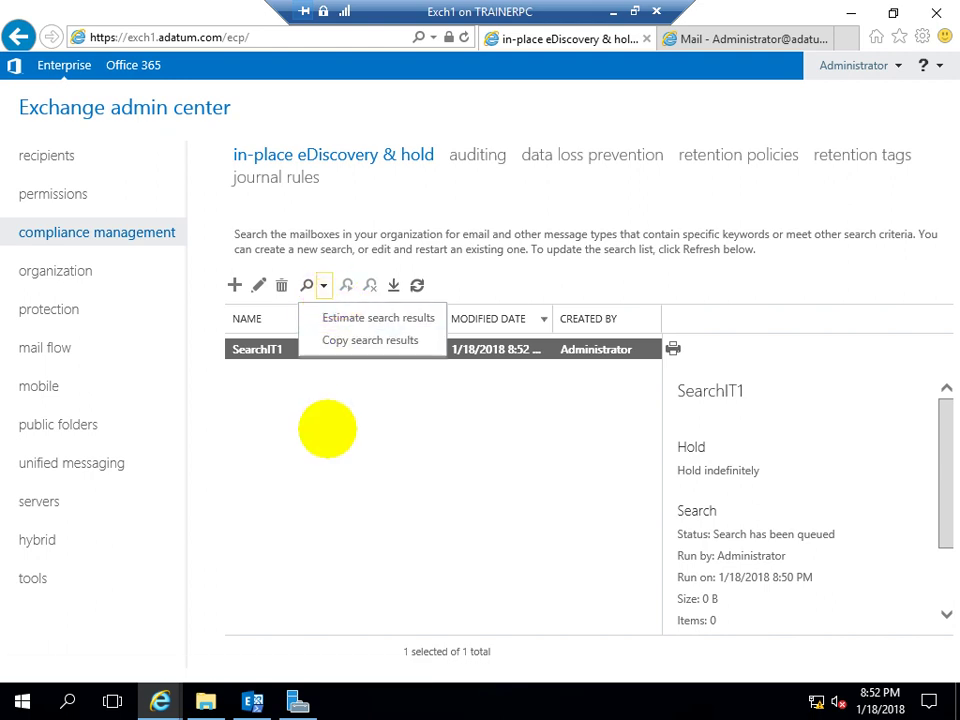
left_click(326, 429)
left_click(372, 348)
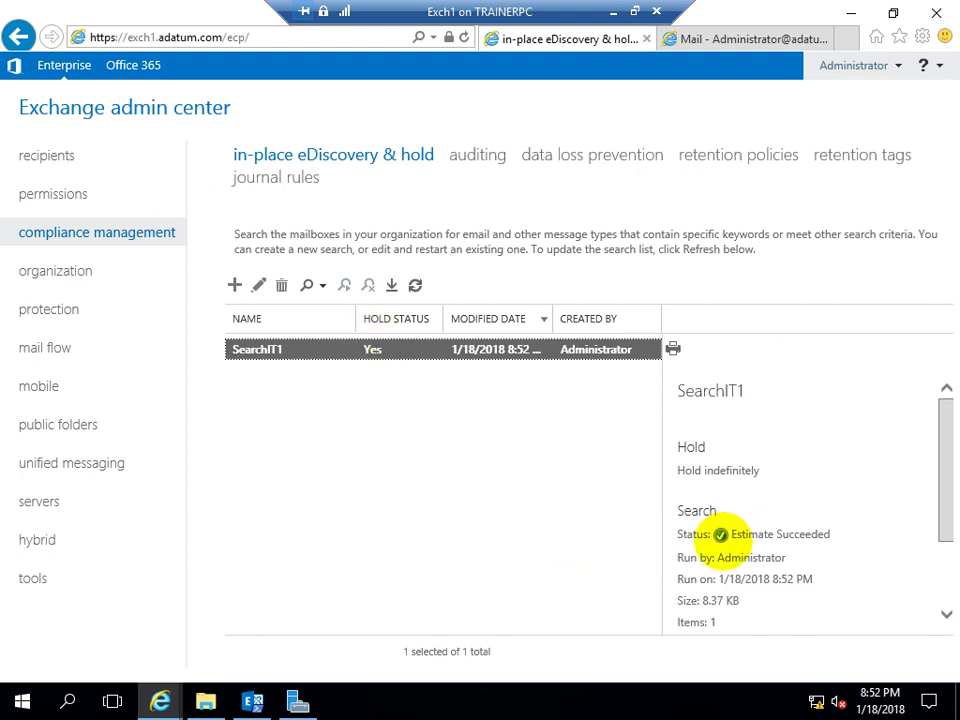
scroll(698, 505, "down", 2)
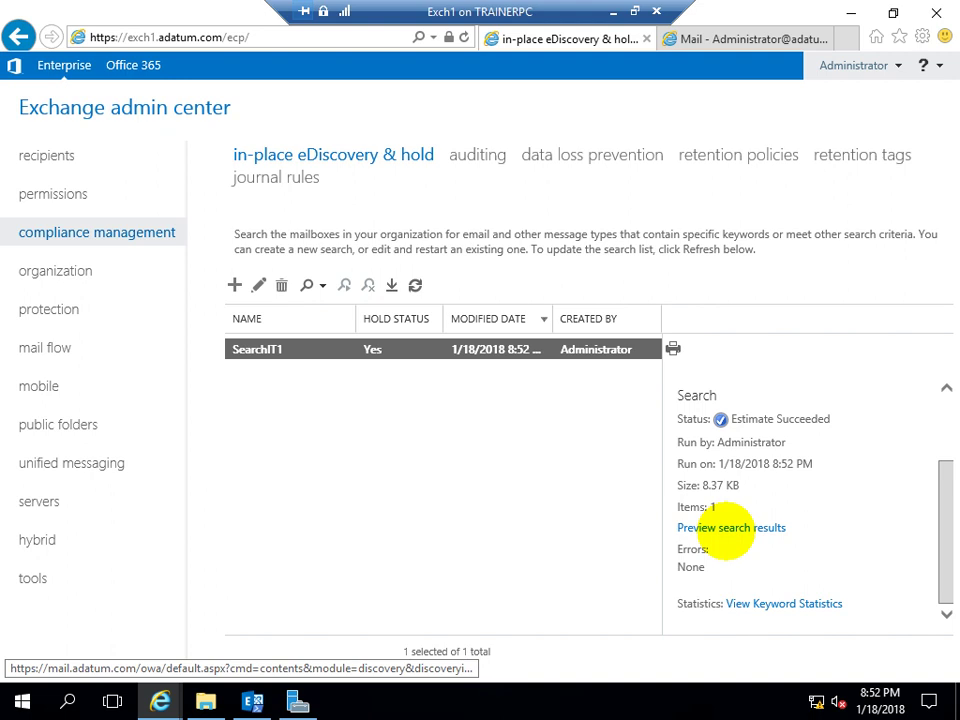
left_click(727, 528)
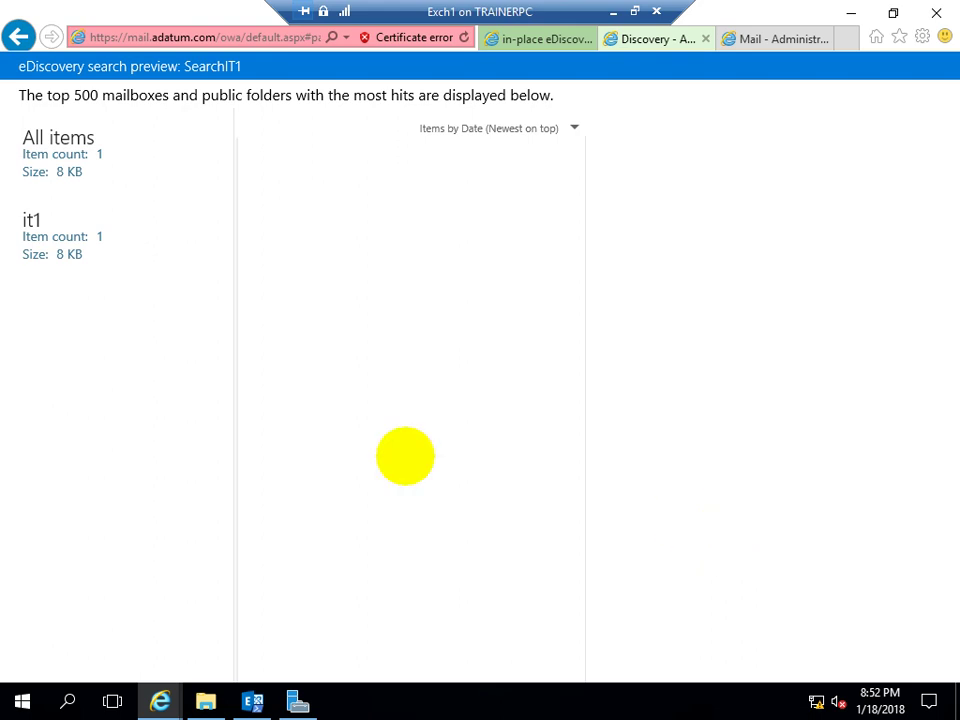
left_click(47, 238)
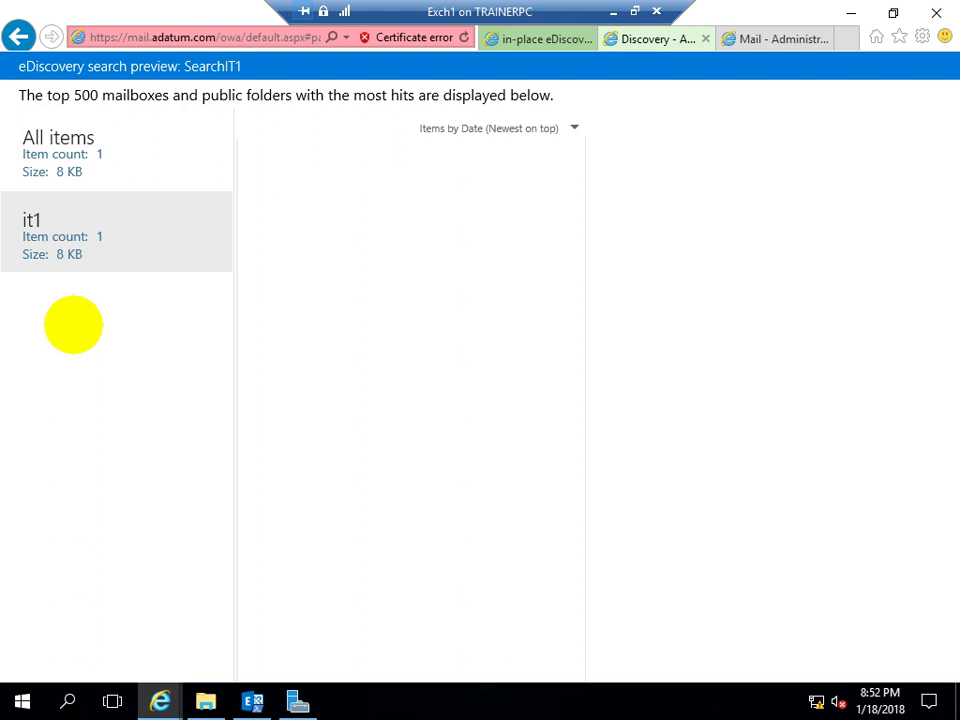
left_click(68, 148)
left_click(64, 215)
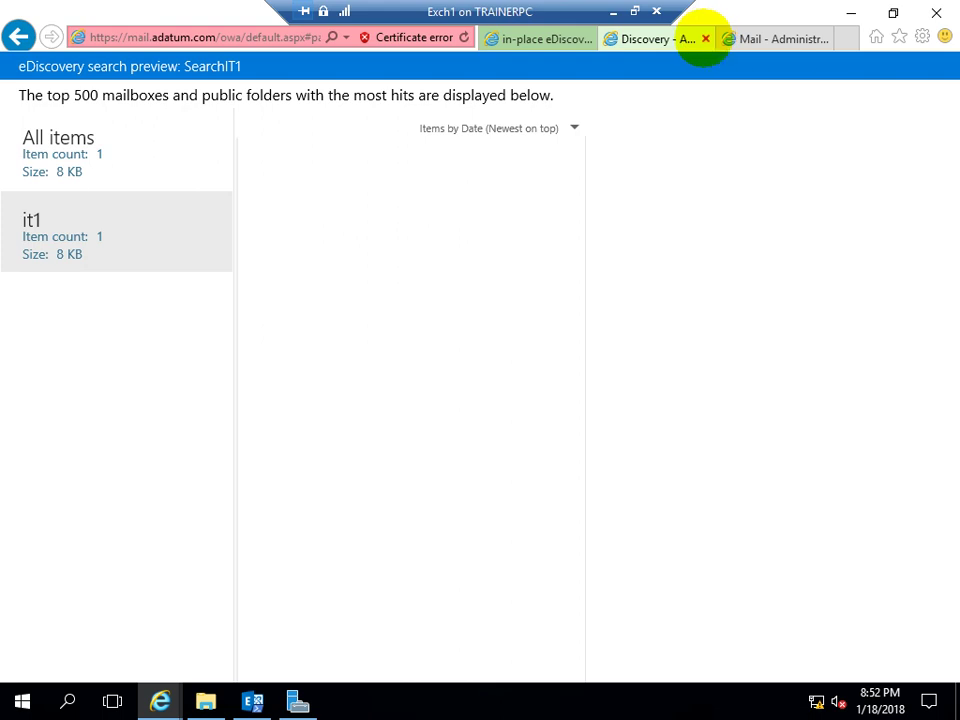
left_click(705, 38)
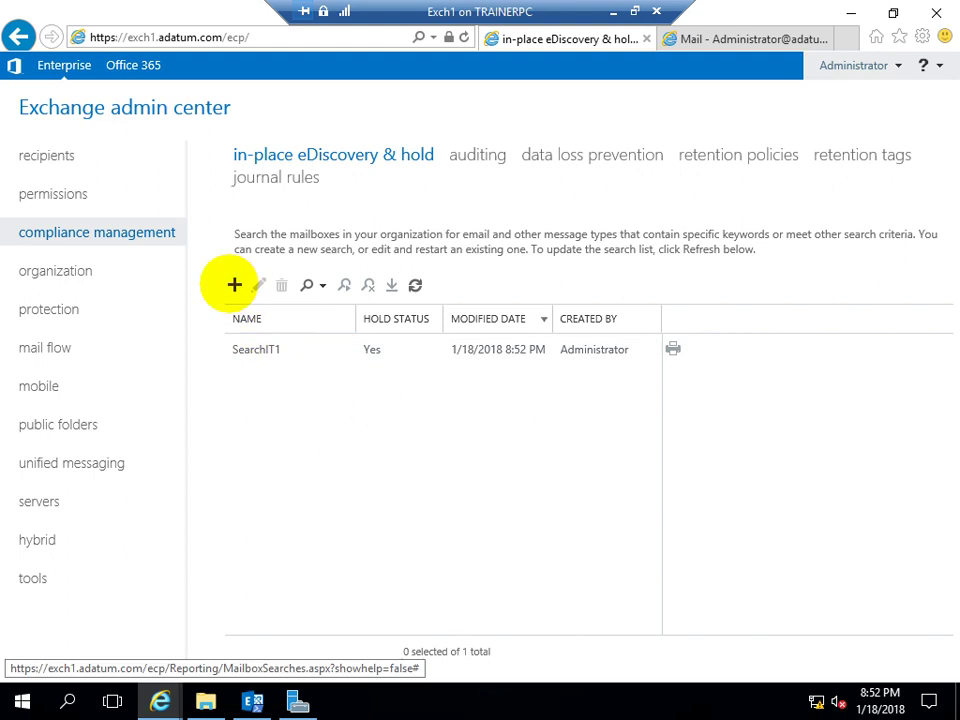
Start a new in-place eDiscovery search named it1 and add the it1 mailbox as its source
left_click(234, 285)
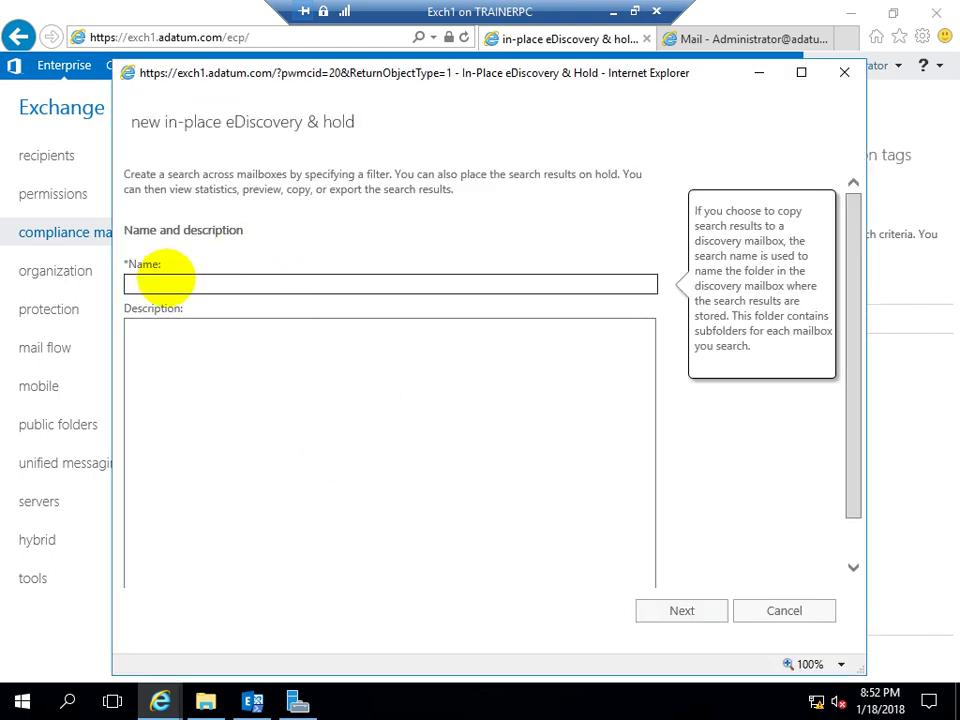
type("it1")
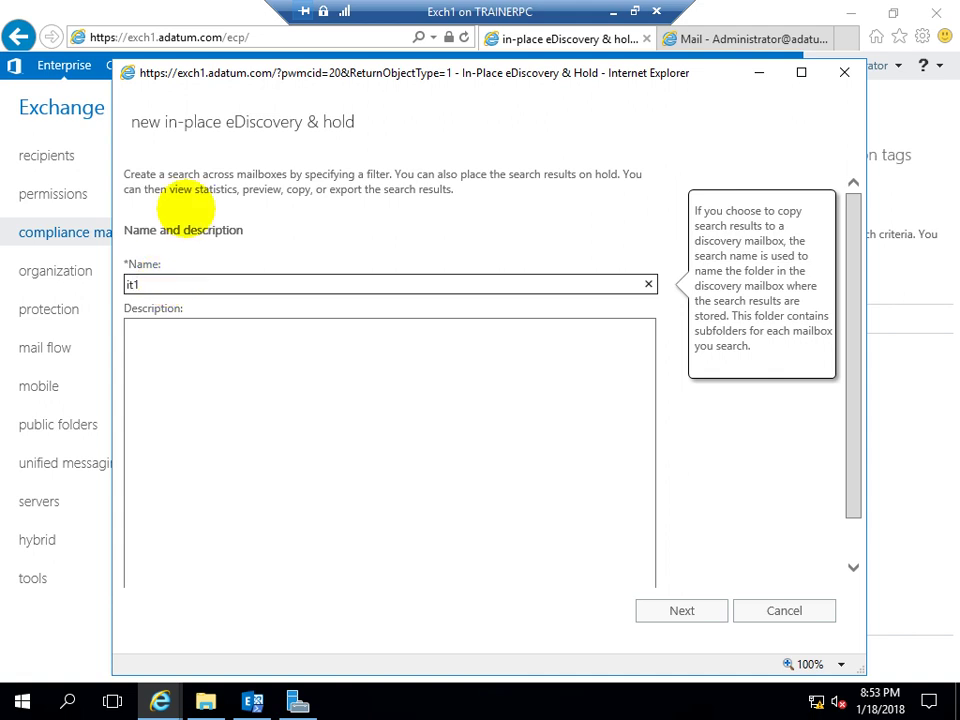
left_click(645, 610)
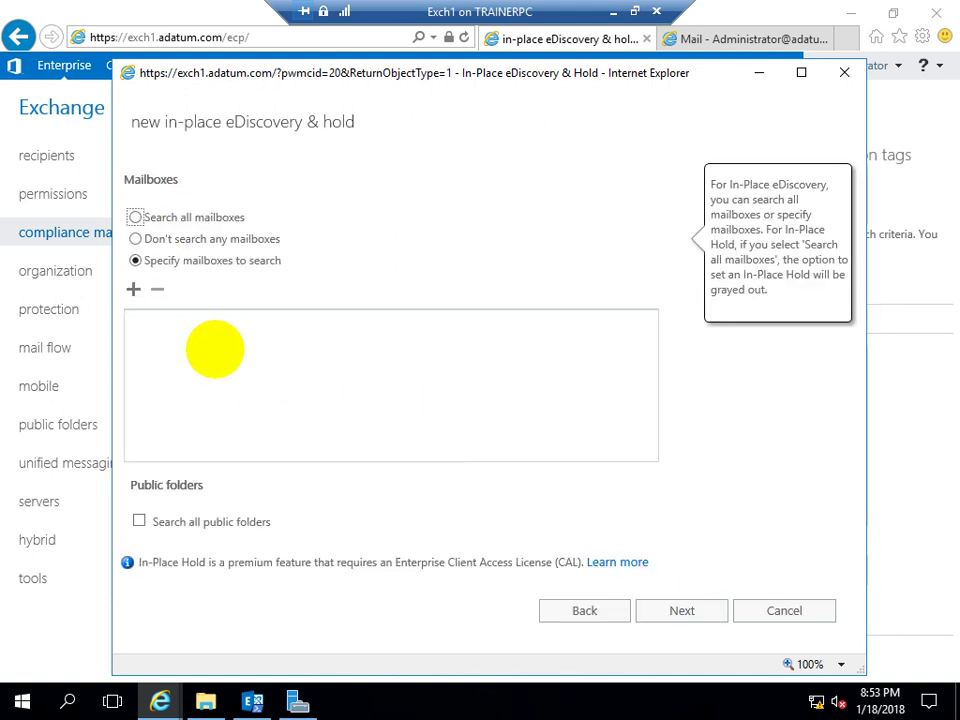
left_click(133, 288)
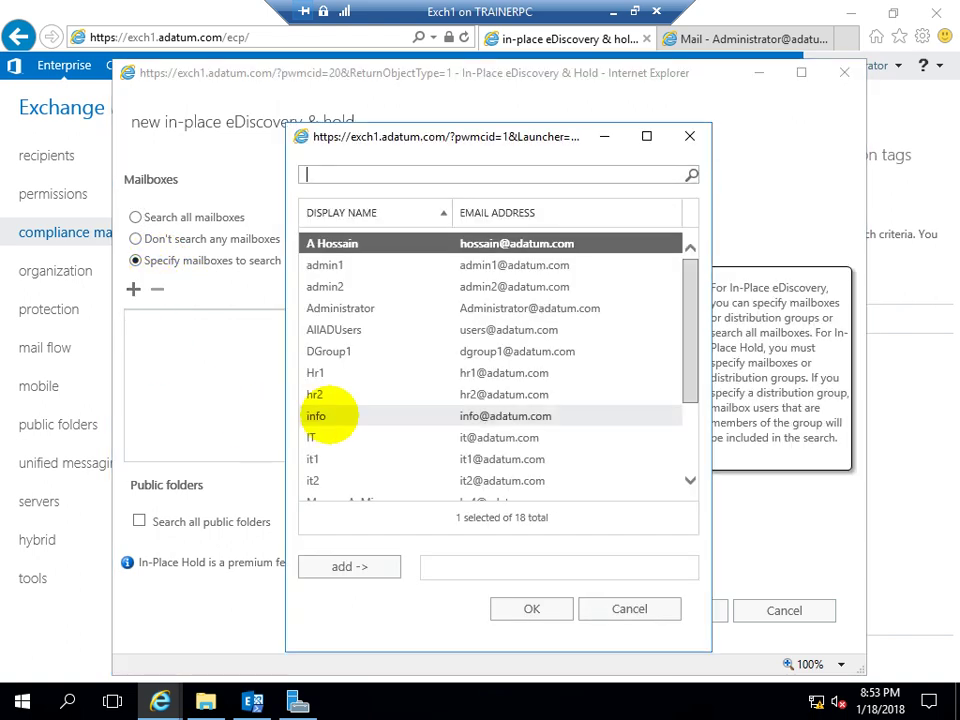
left_click(312, 459)
left_click(362, 567)
left_click(522, 607)
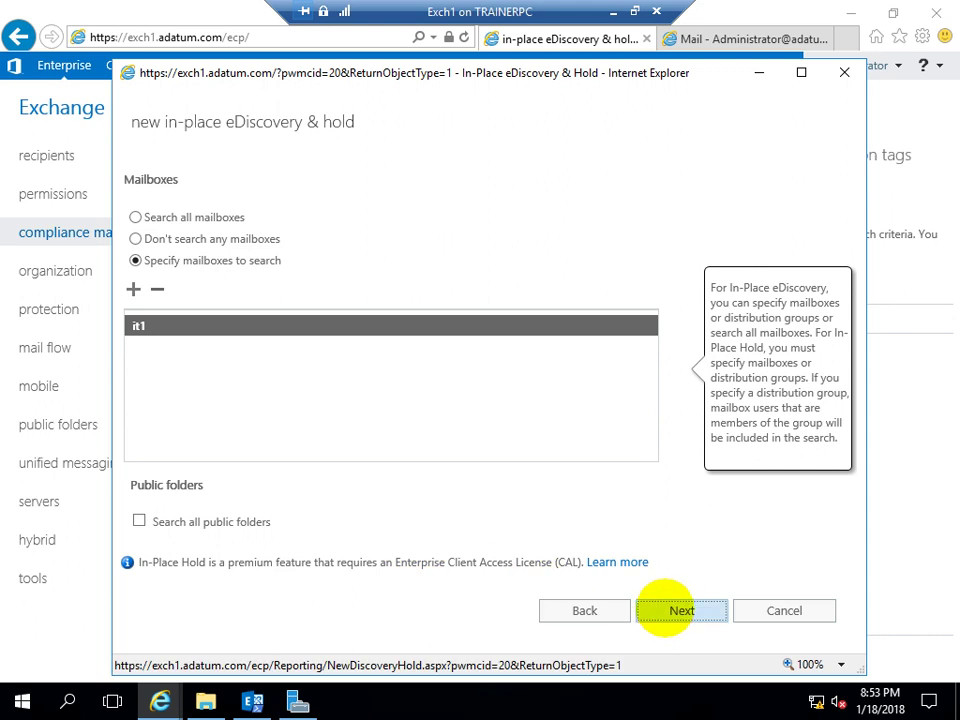
left_click(681, 610)
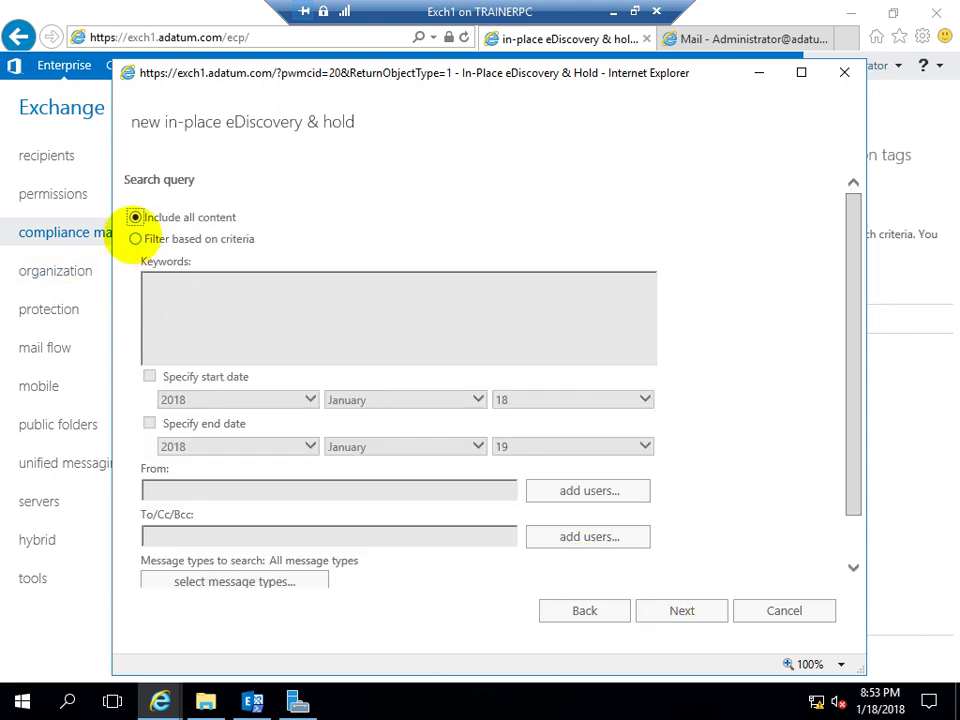
Filter the search by the keyword 'hello', place matching content on hold, and finish
left_click(135, 238)
left_click(171, 298)
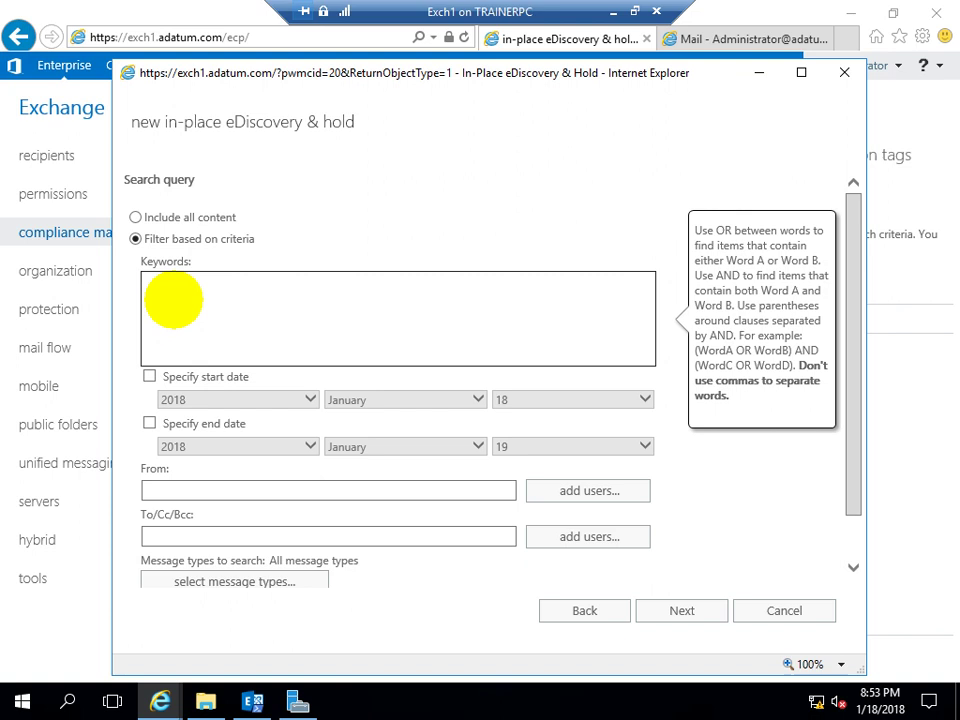
type("hello")
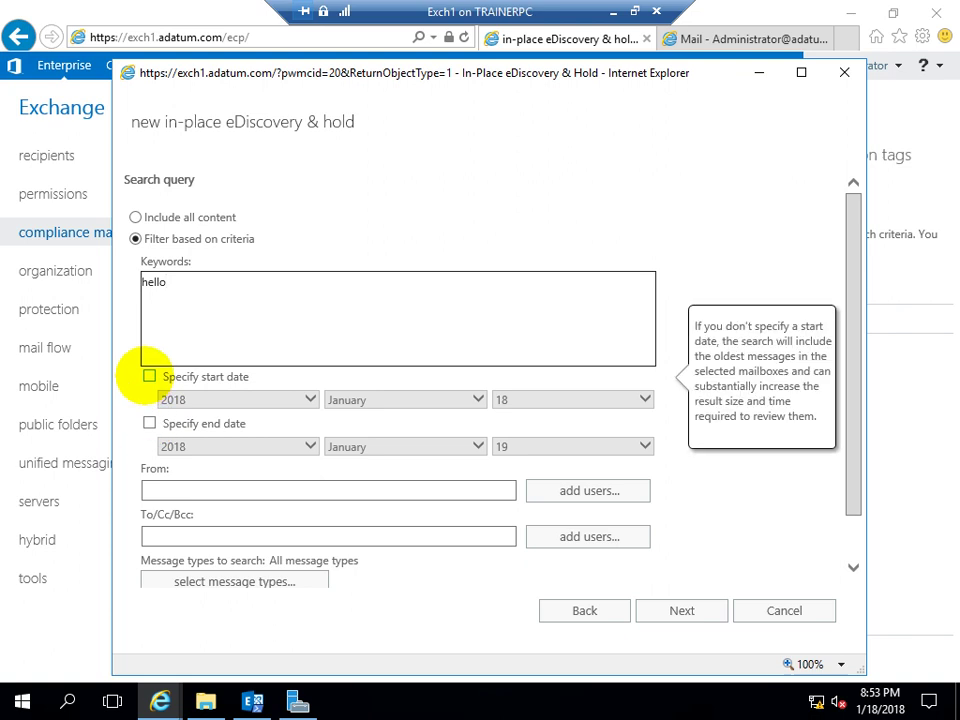
left_click(672, 609)
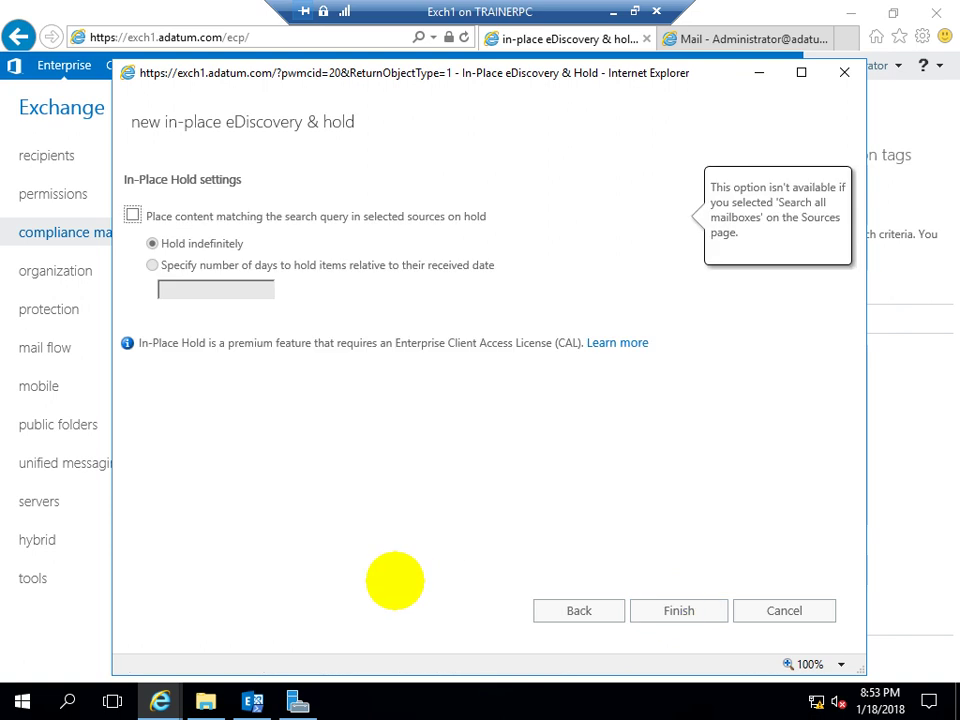
left_click(133, 215)
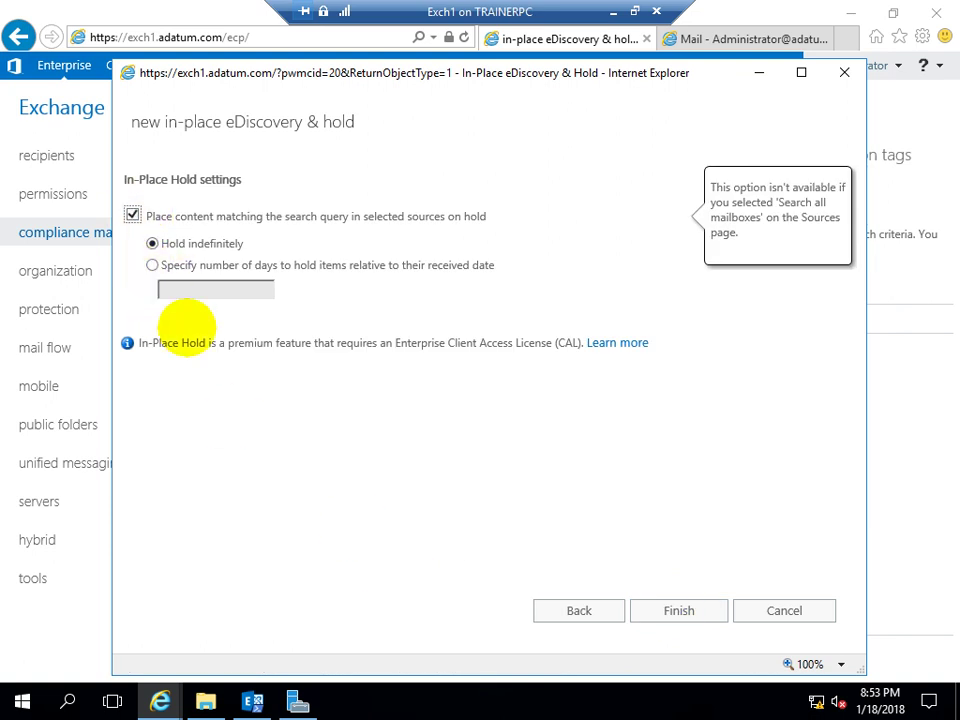
left_click(645, 608)
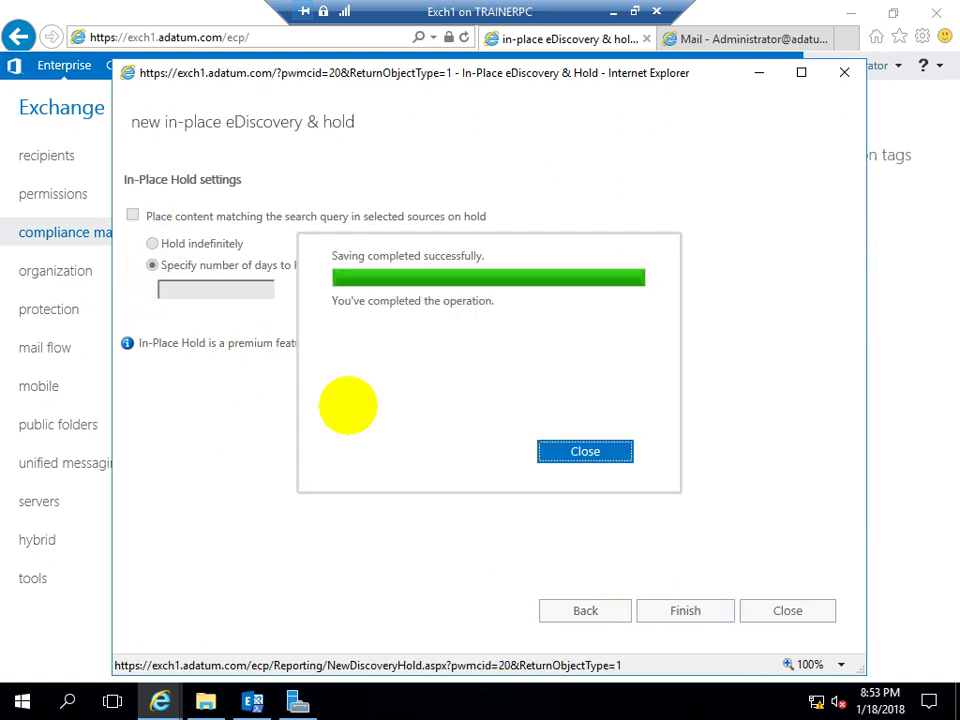
Dismiss the save notice, refresh to see it1 estimate 2 items, and preview its results
left_click(587, 453)
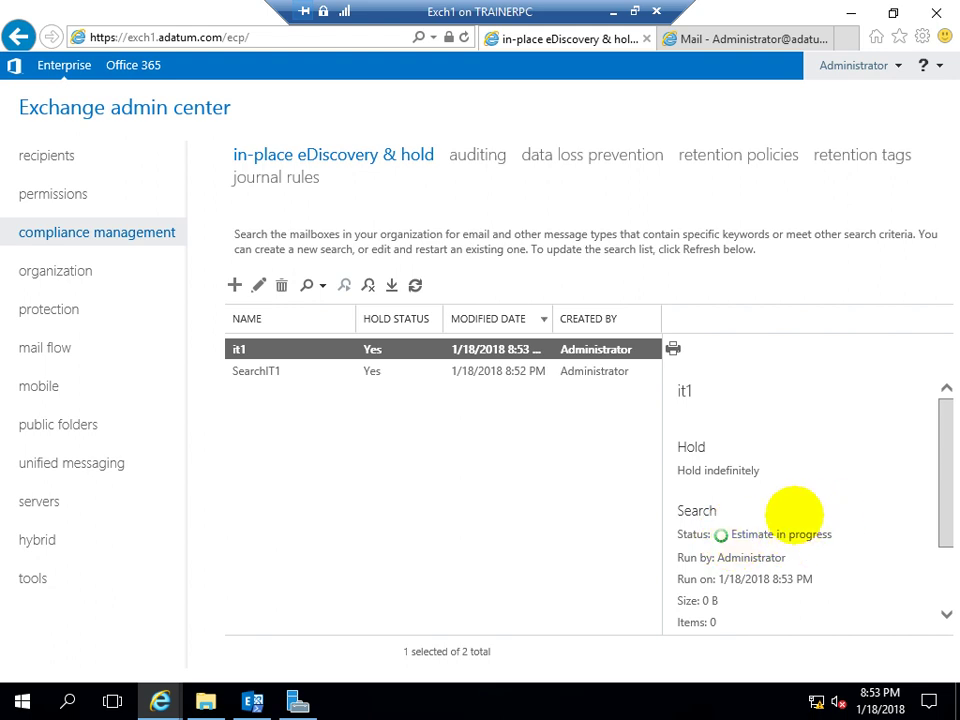
left_click(415, 285)
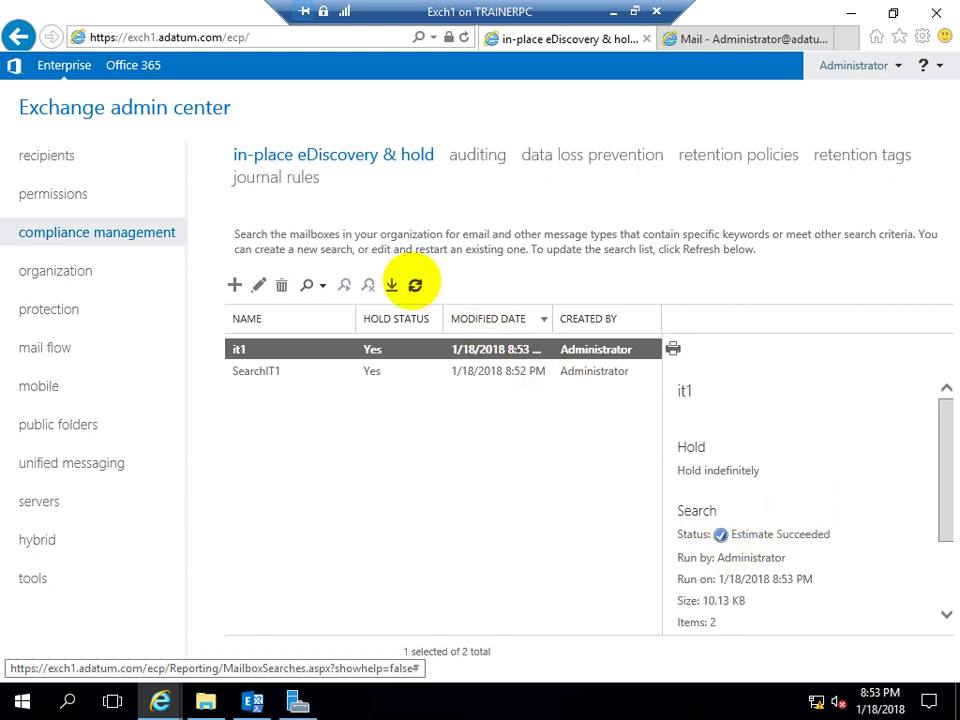
scroll(735, 596, "down", 3)
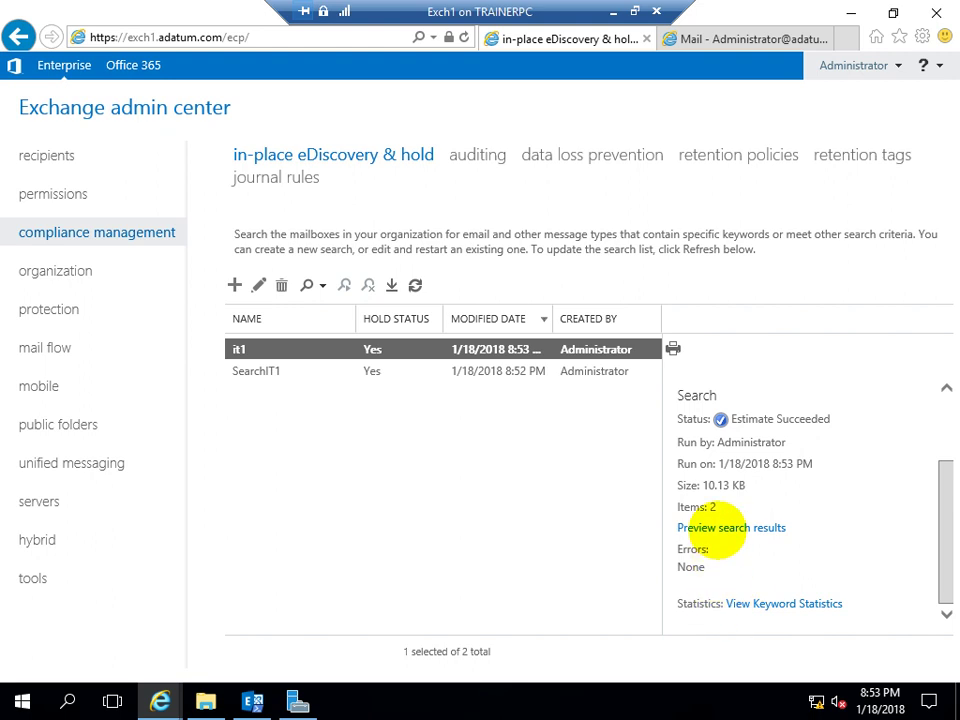
left_click(716, 527)
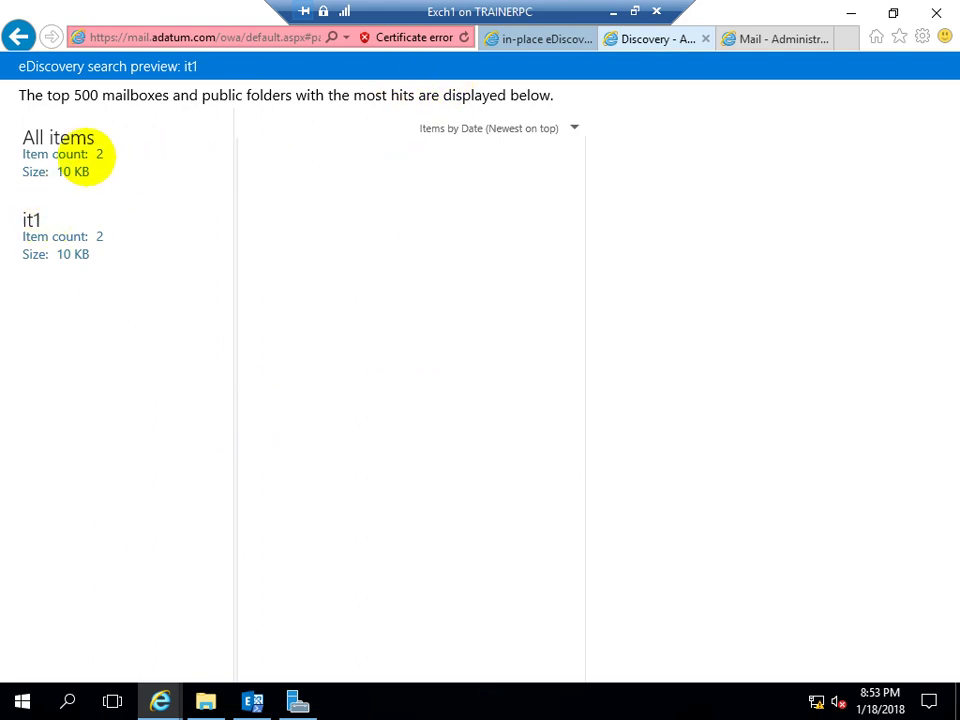
left_click(69, 156)
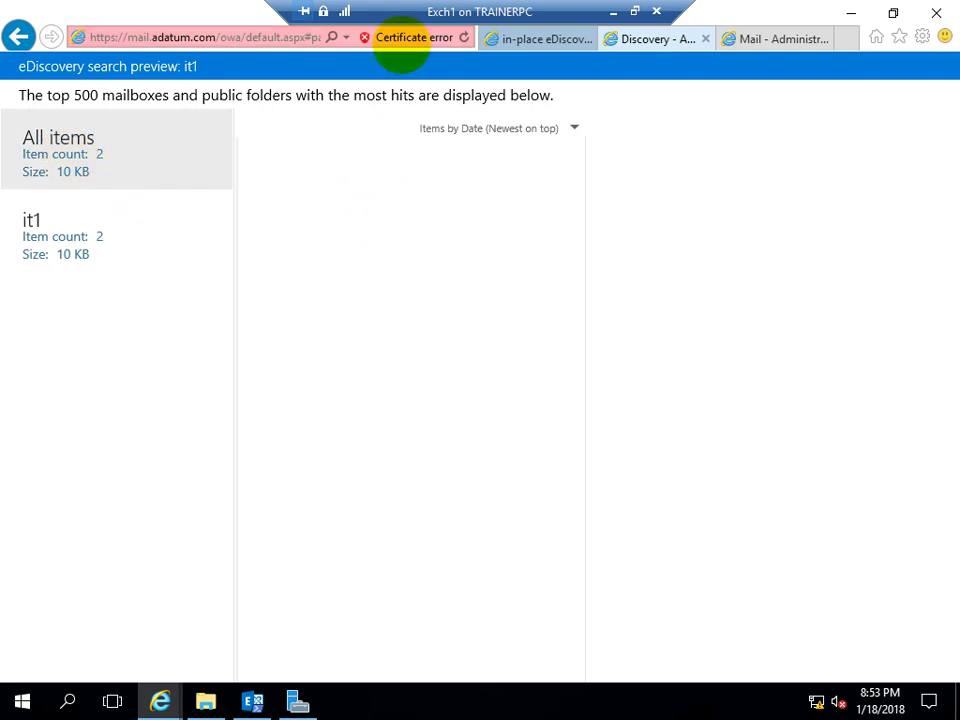
left_click(405, 38)
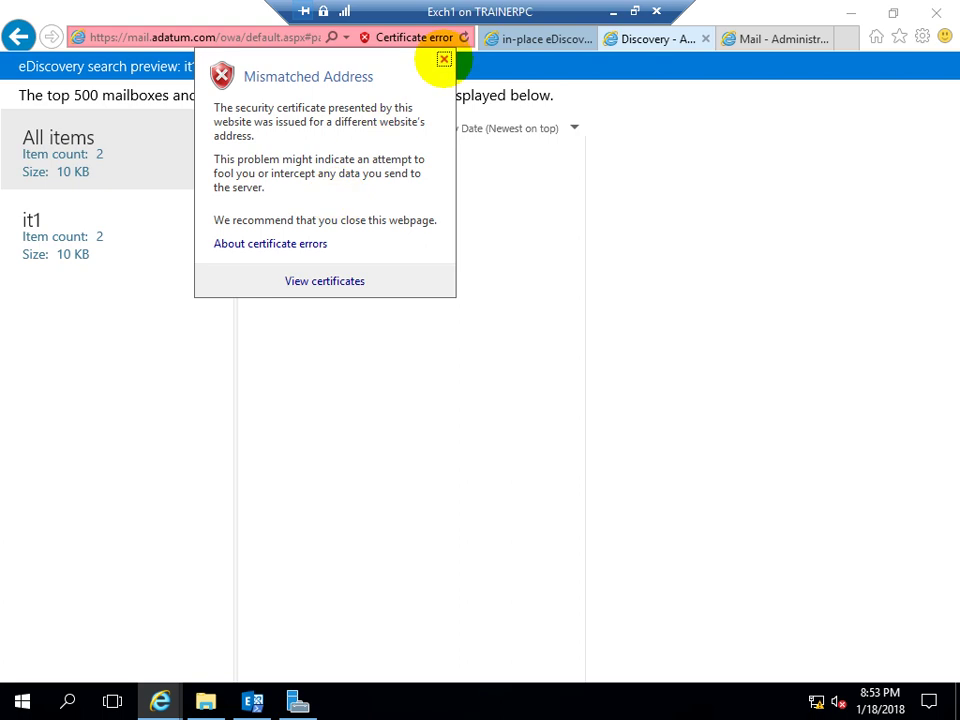
left_click(444, 60)
left_click(42, 236)
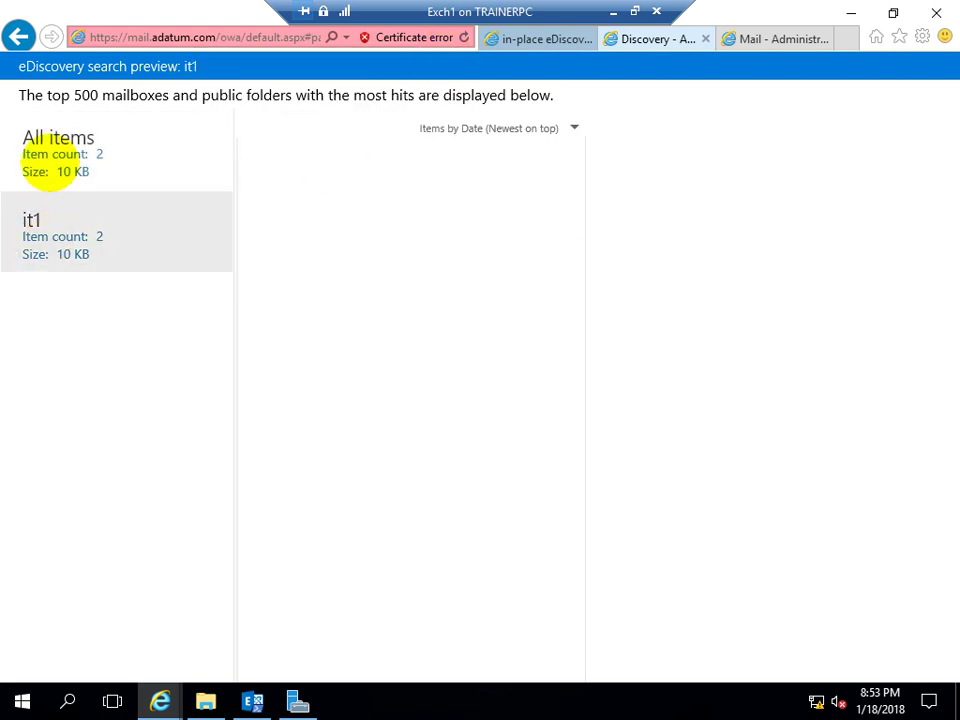
left_click(45, 160)
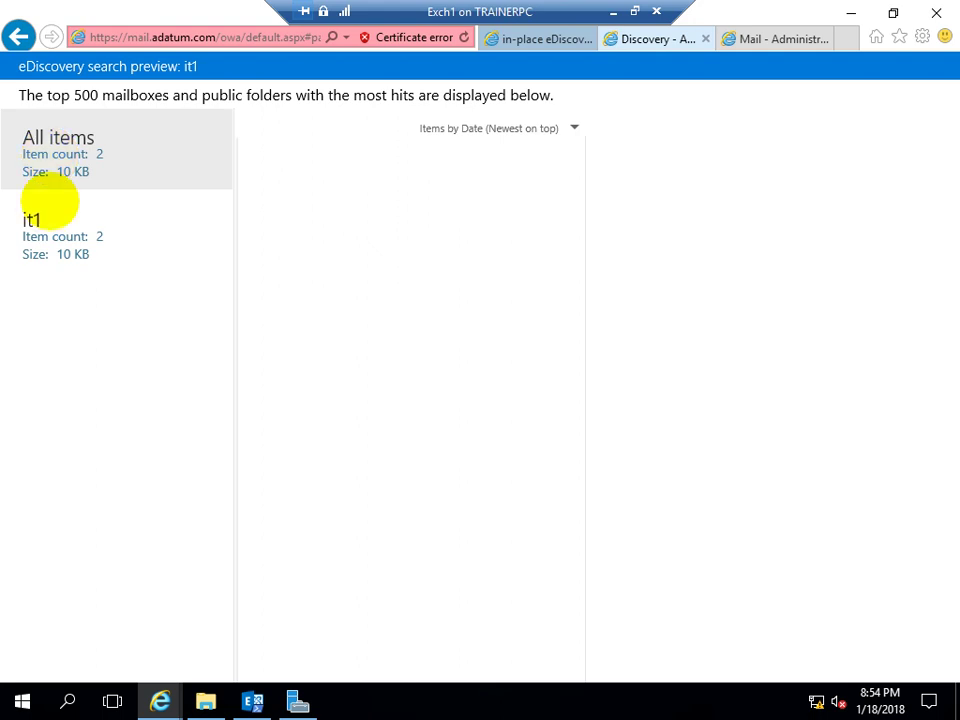
left_click(48, 240)
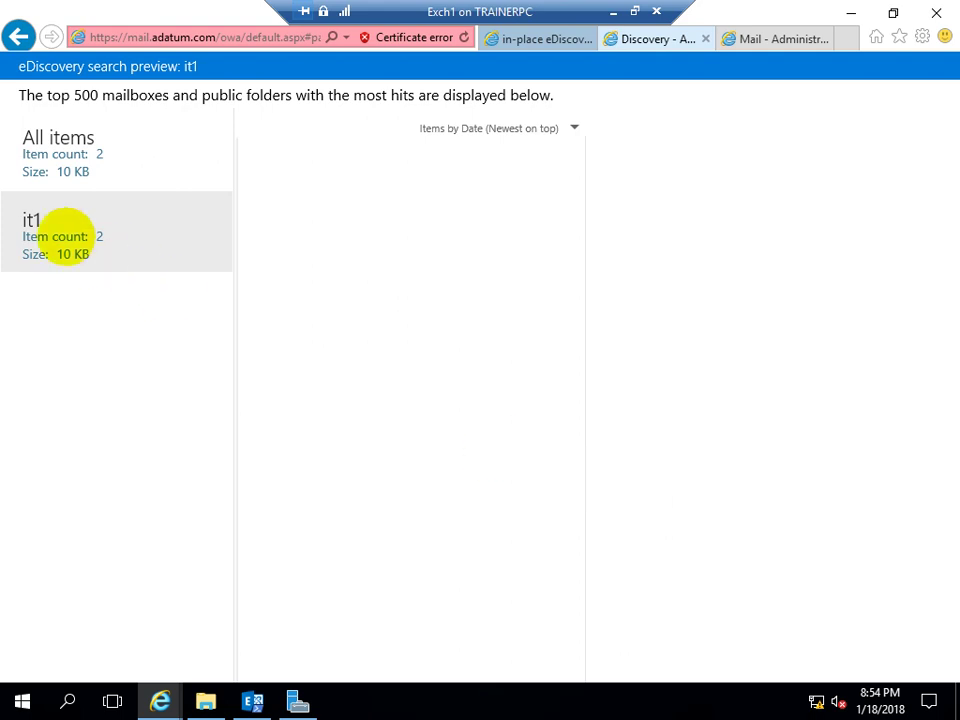
right_click(62, 226)
left_click(45, 245)
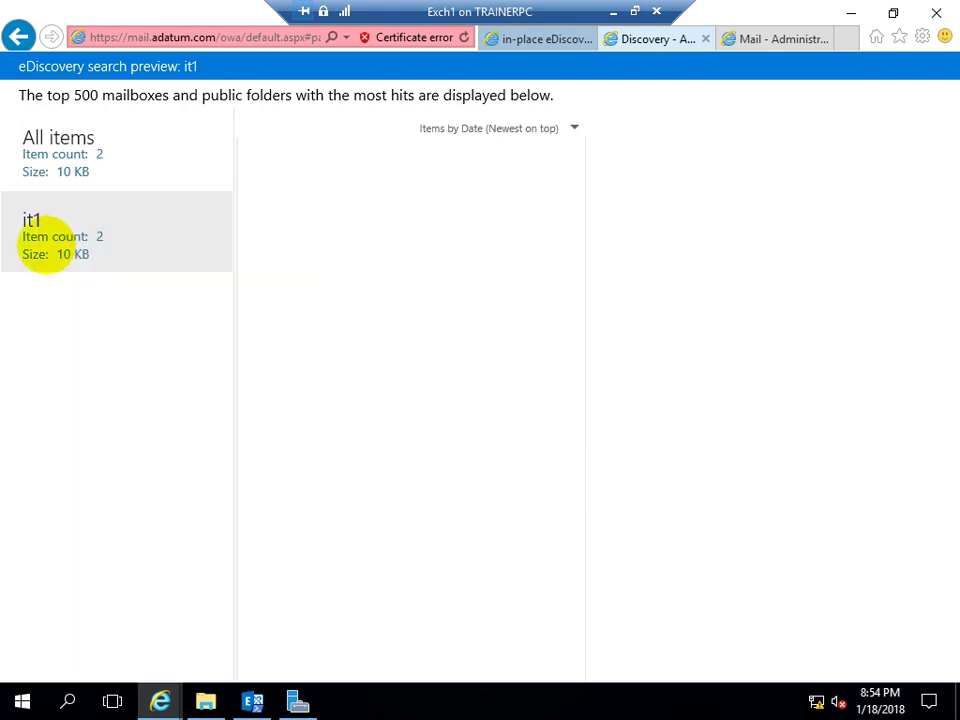
mouse_move(160, 700)
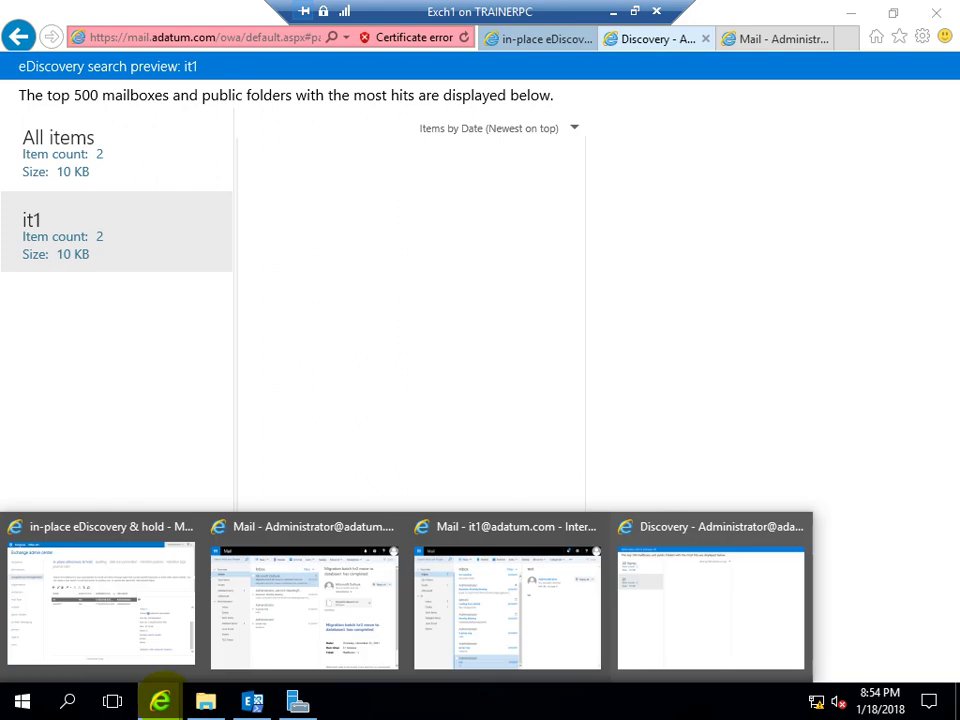
Switch to the it1 Outlook on the web window, reload it, and dismiss the password expiry notice
left_click(435, 620)
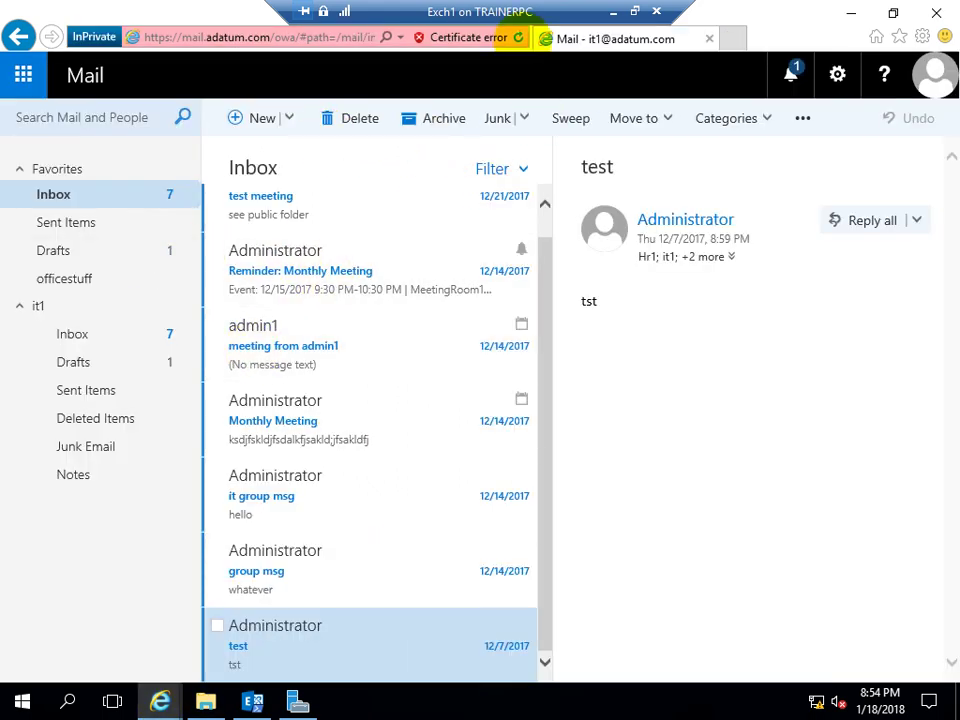
left_click(518, 37)
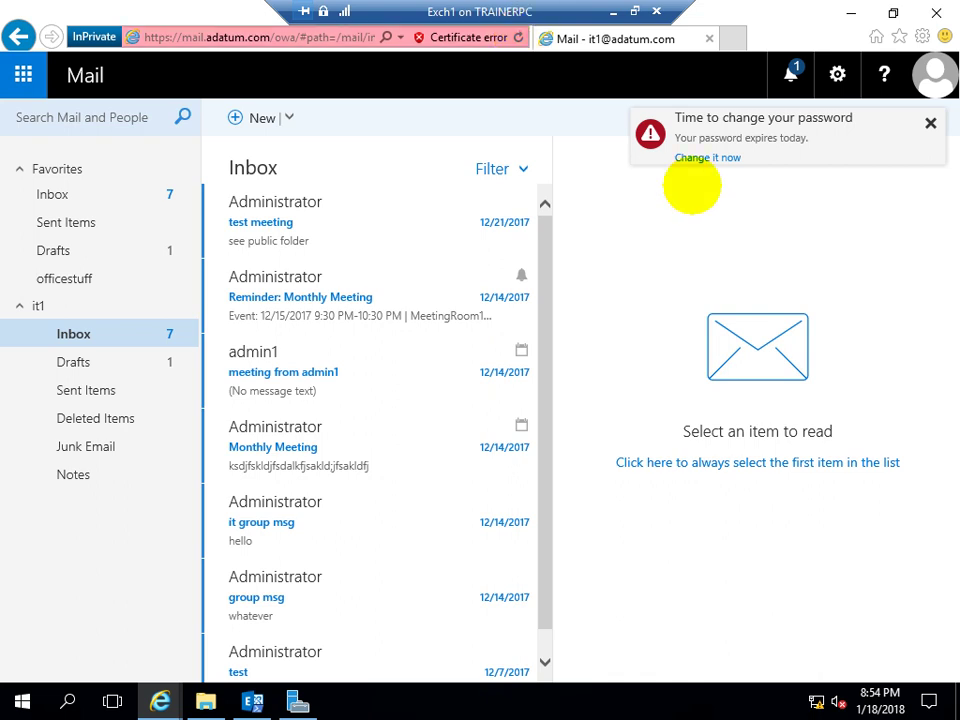
left_click(930, 123)
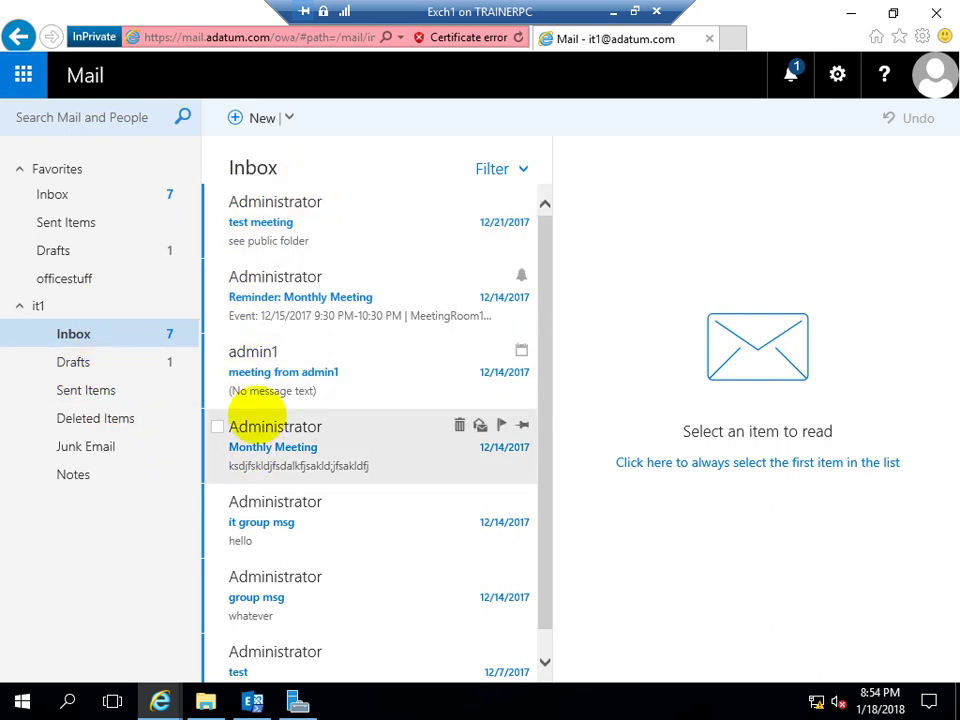
scroll(225, 415, "down", 1)
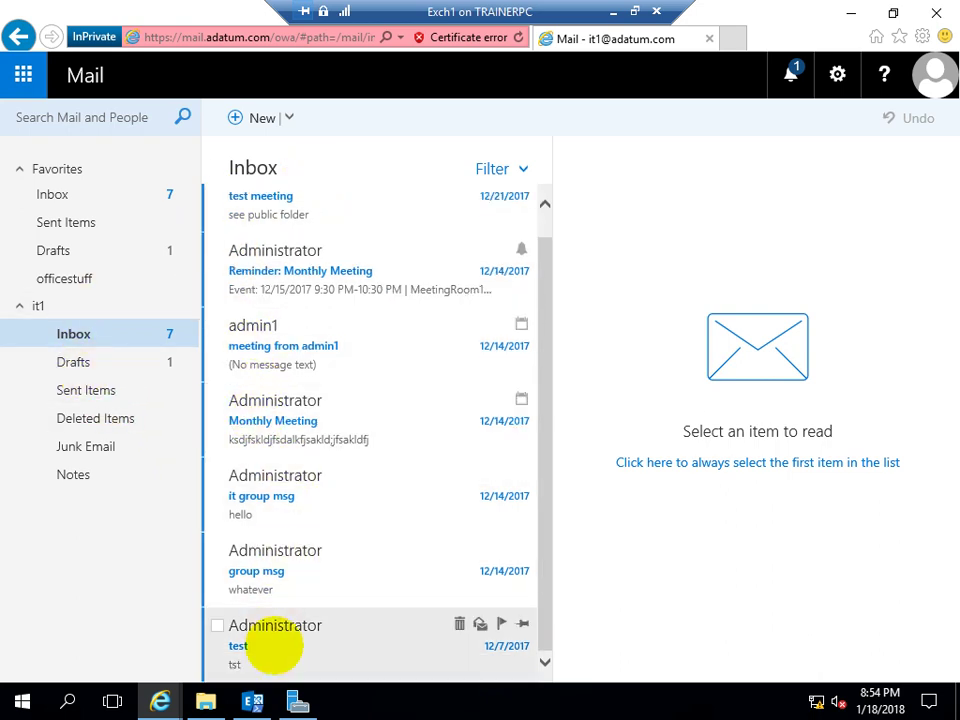
scroll(270, 645, "up", 1)
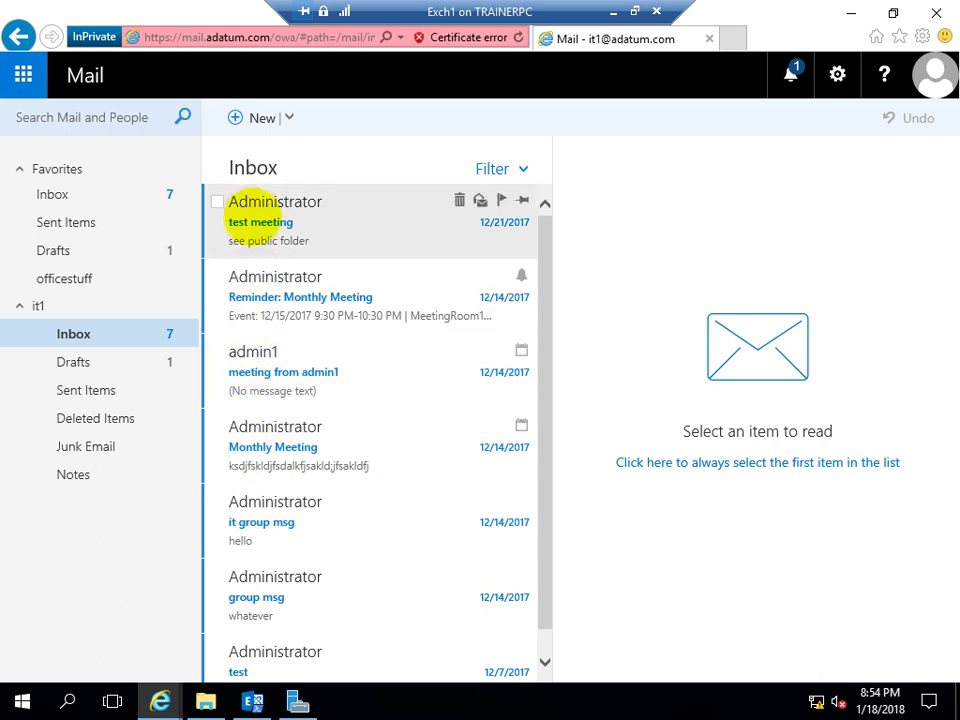
scroll(285, 650, "down", 1)
Delete the 12/7/2017 'test' message from Administrator in the it1 Inbox
left_click(293, 640)
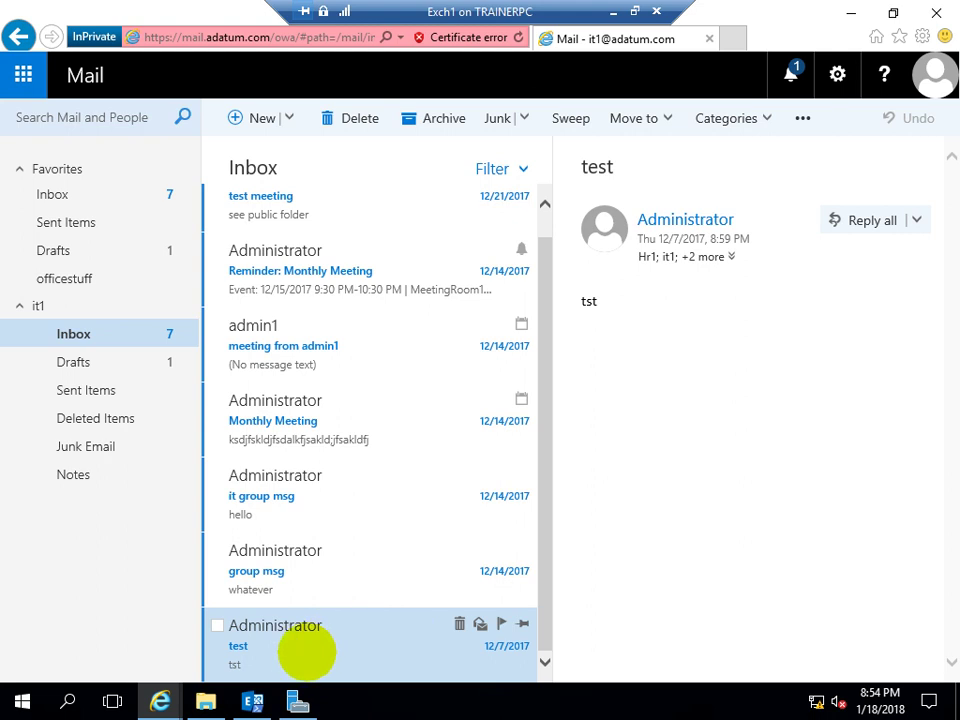
right_click(306, 651)
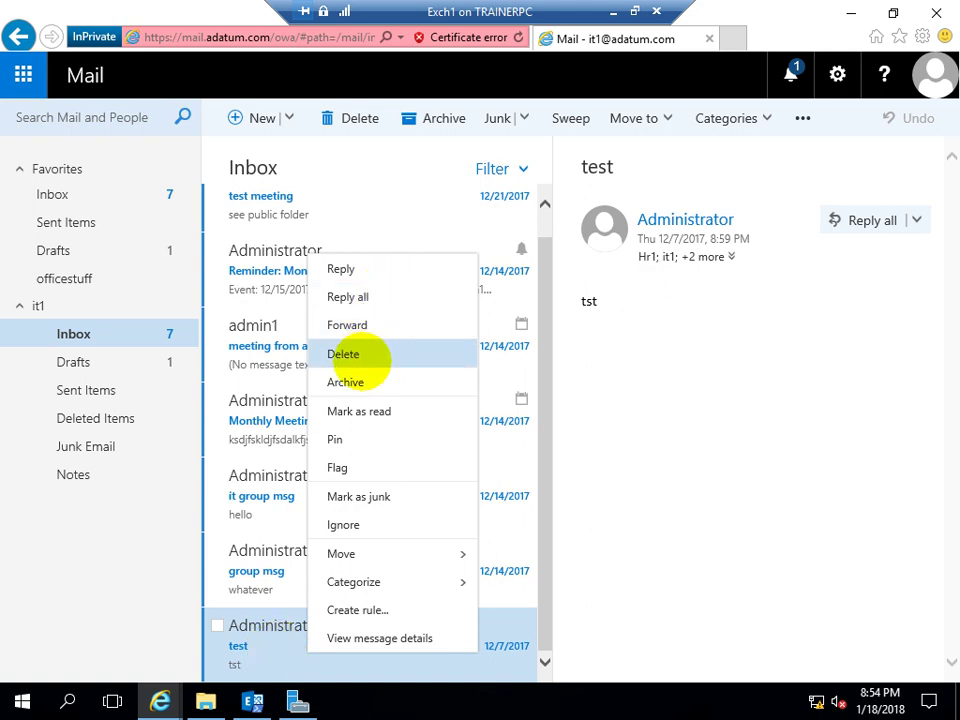
left_click(364, 358)
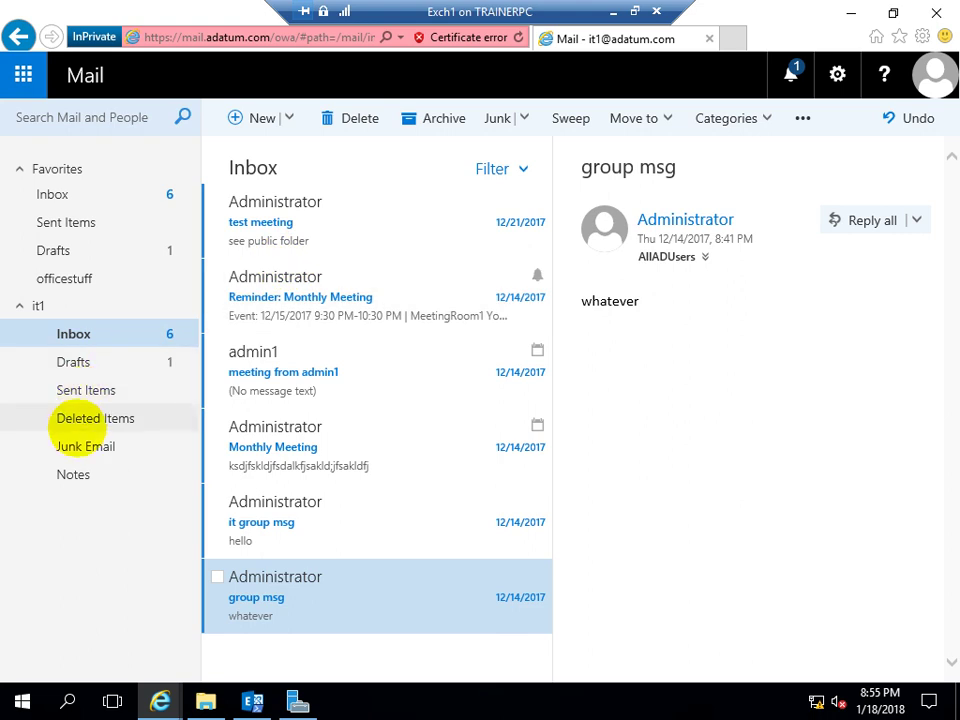
Restore the 'test' message from Deleted Items, then go back to the it1 Inbox
left_click(86, 421)
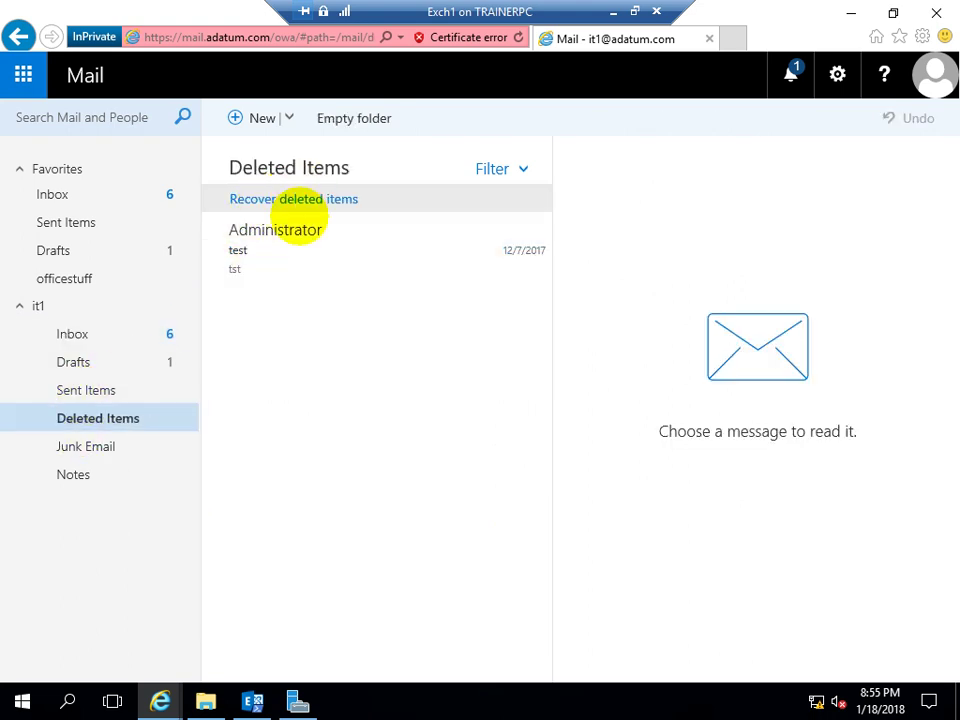
right_click(278, 240)
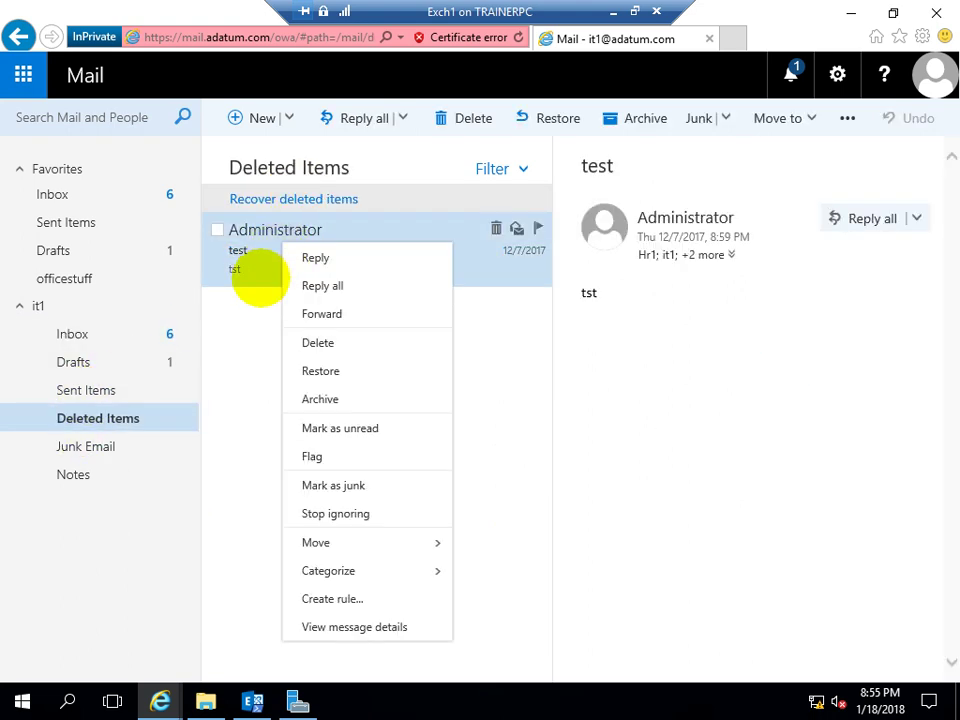
left_click(253, 257)
right_click(254, 257)
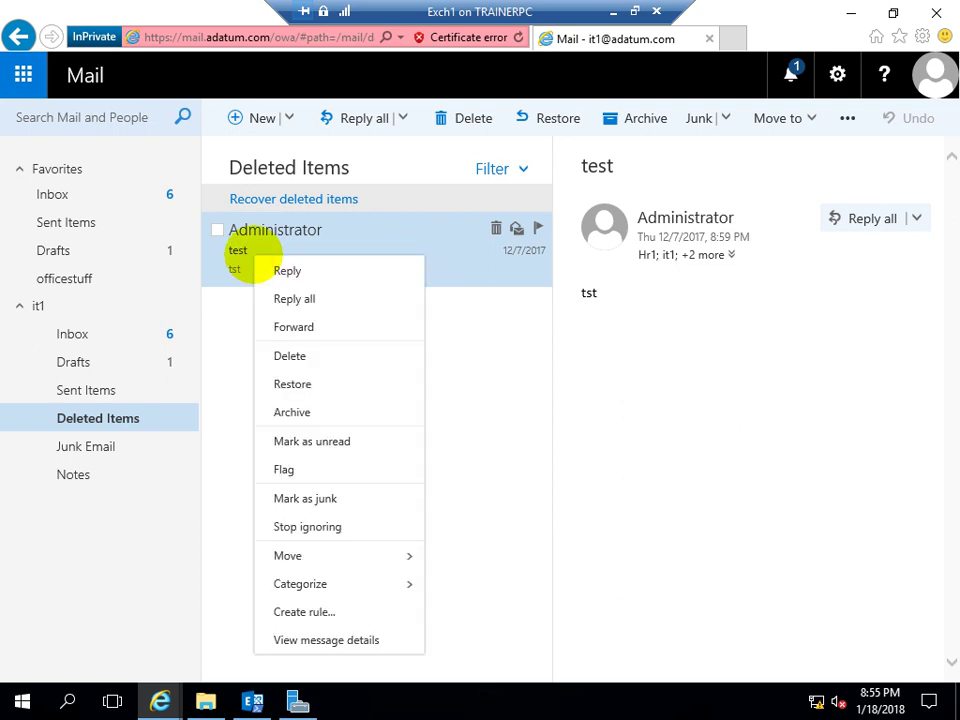
left_click(283, 382)
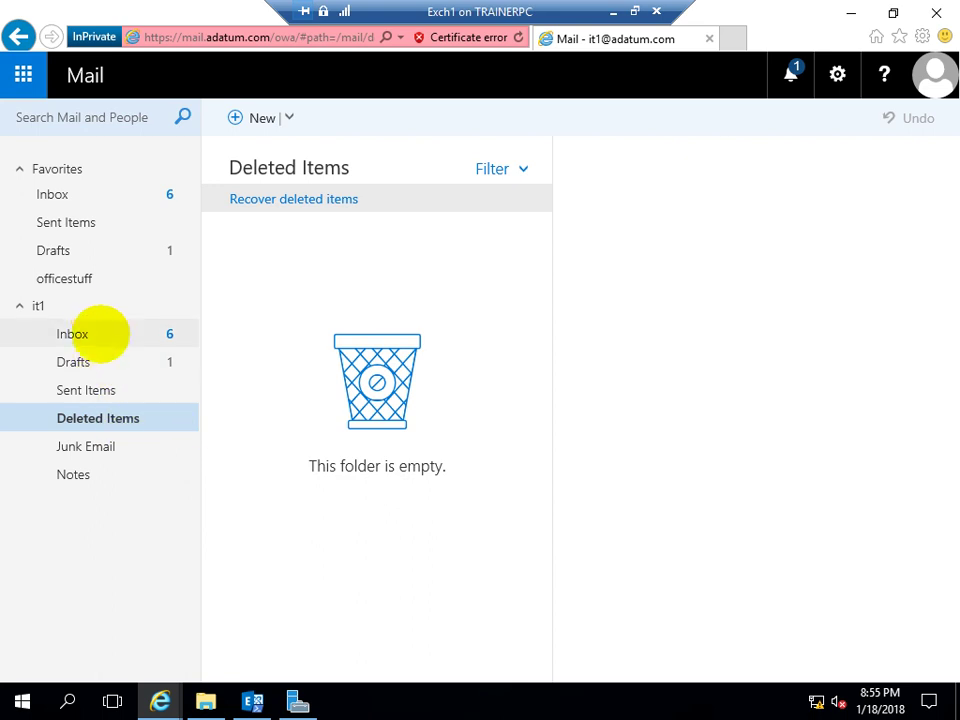
left_click(95, 330)
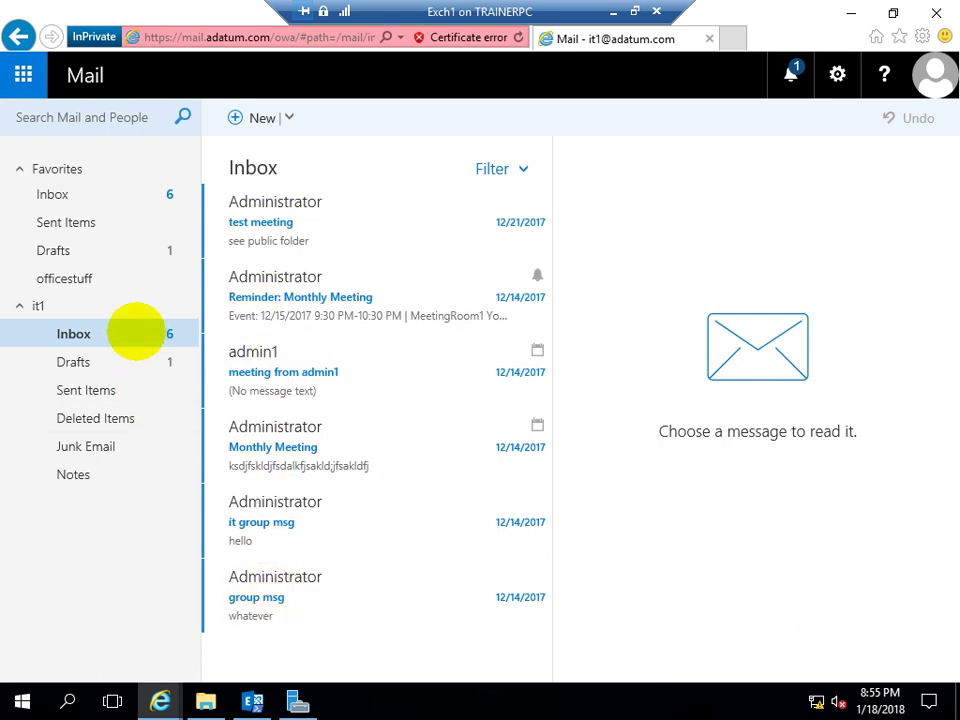
left_click(96, 193)
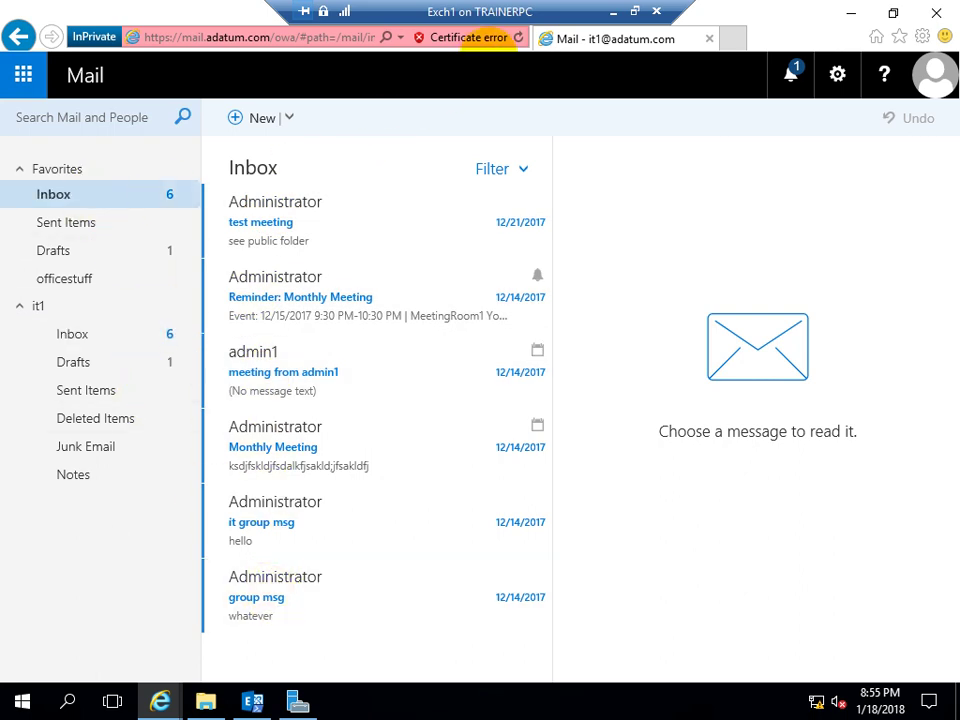
Reload the mailbox and open the restored 'test' message, which reads 'tst'
left_click(518, 37)
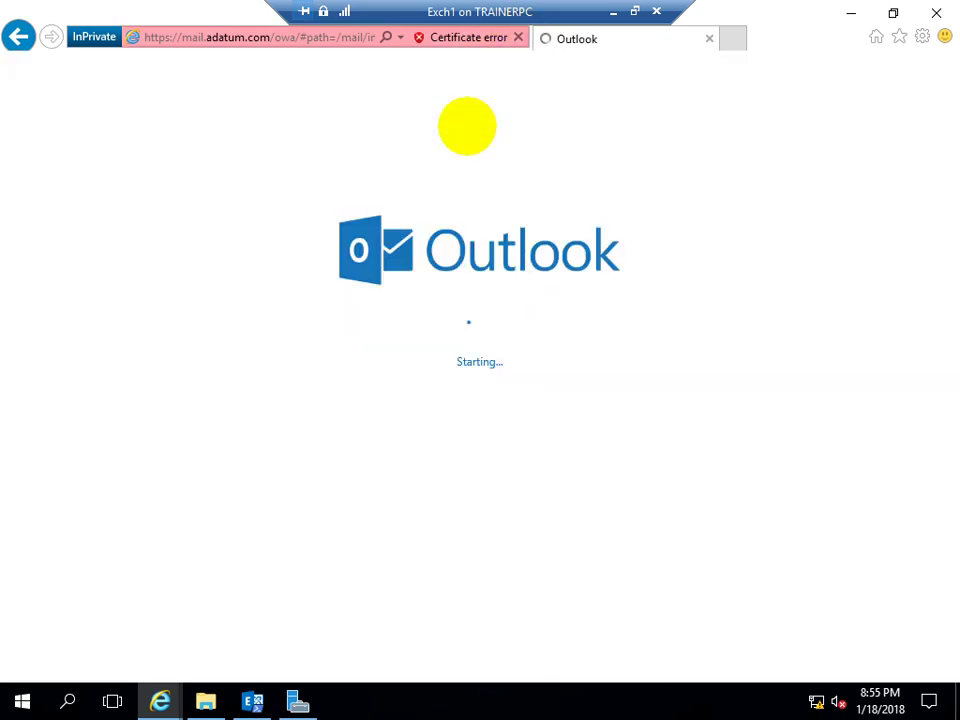
scroll(300, 360, "down", 1)
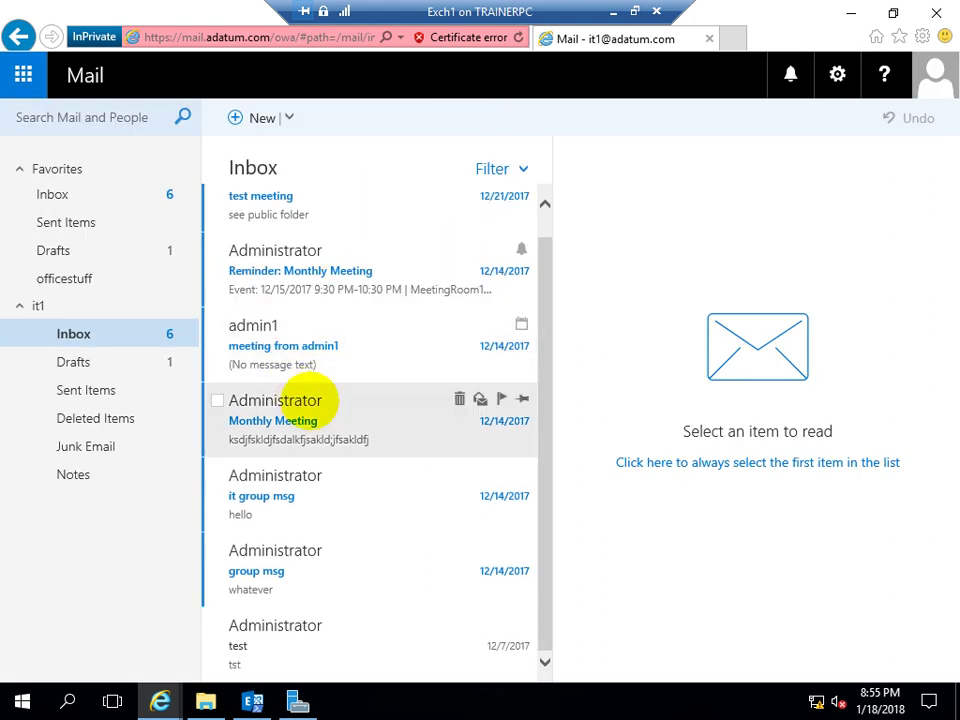
left_click(294, 645)
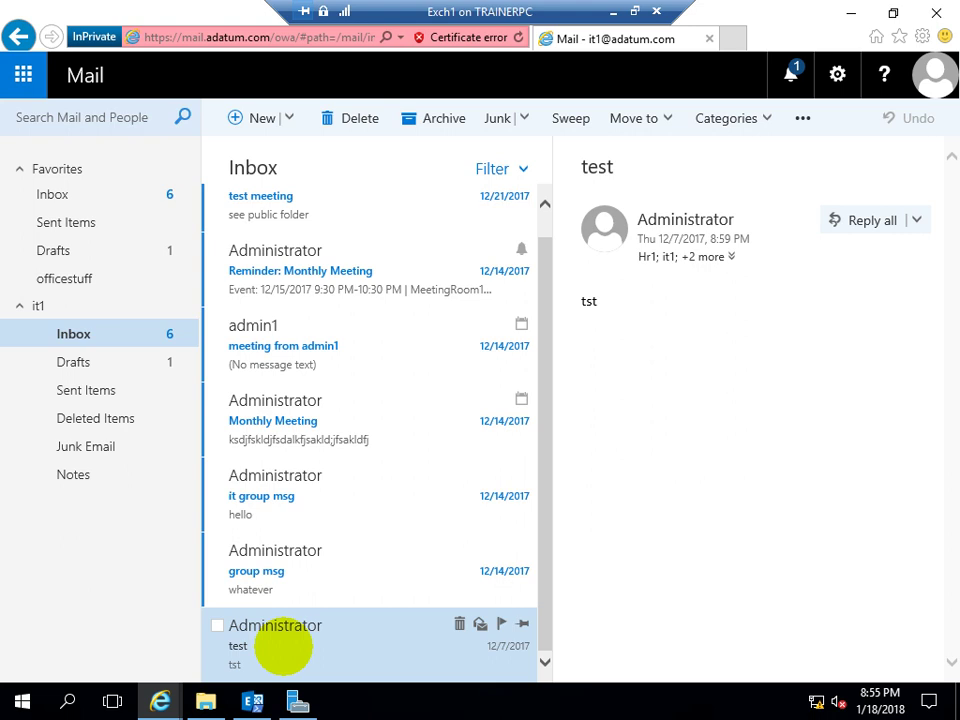
In the eDiscovery preview, view results for All items and for it1, then return to the admin center
mouse_move(160, 688)
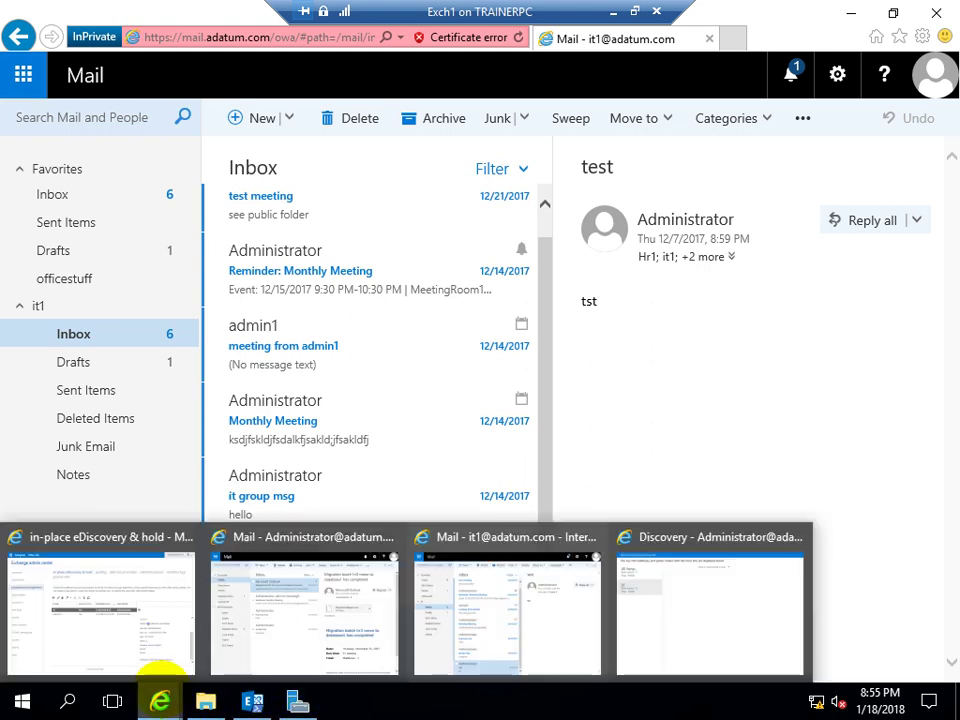
left_click(625, 585)
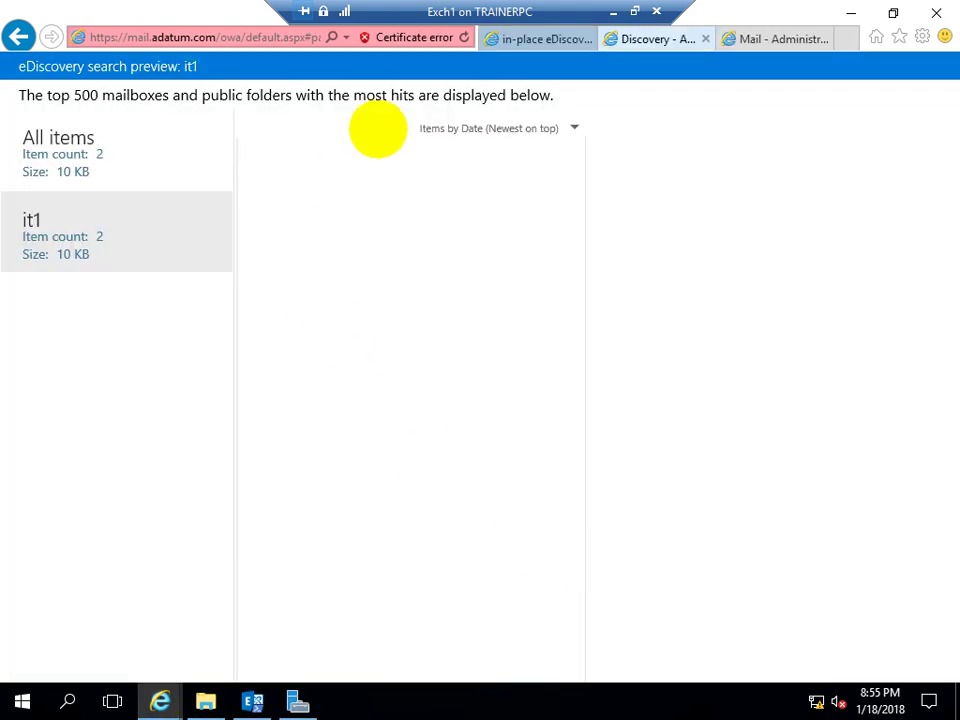
left_click(70, 145)
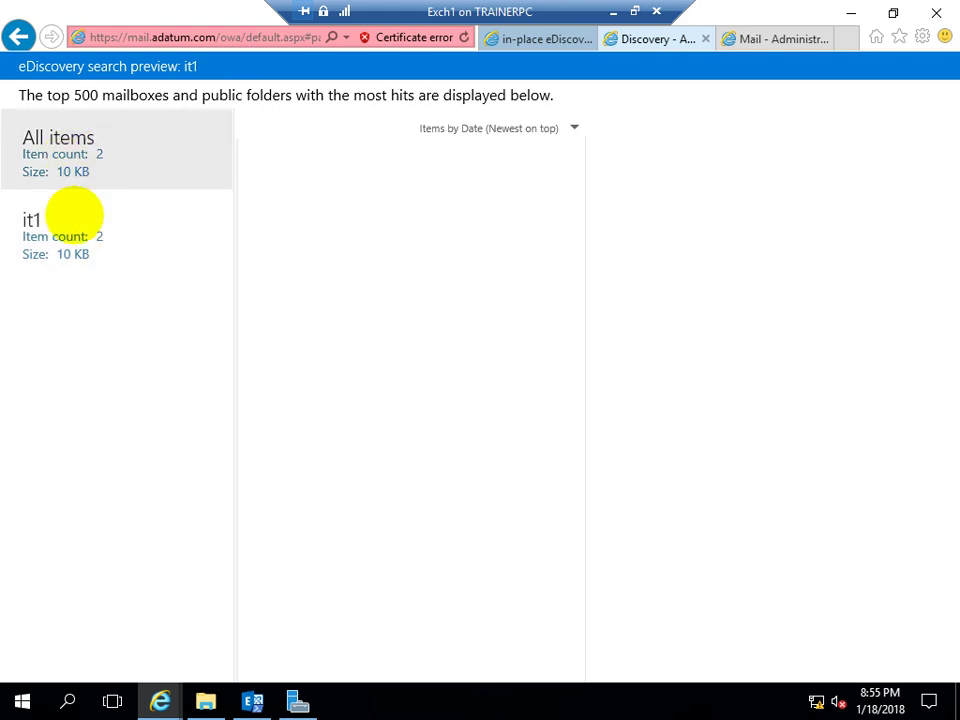
left_click(76, 208)
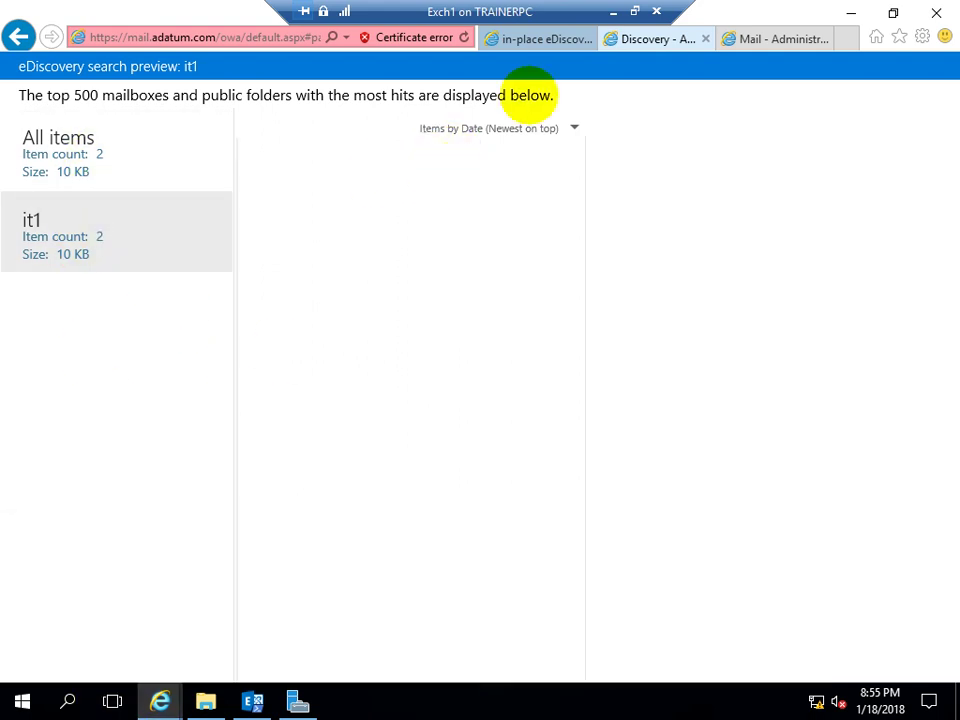
left_click(540, 40)
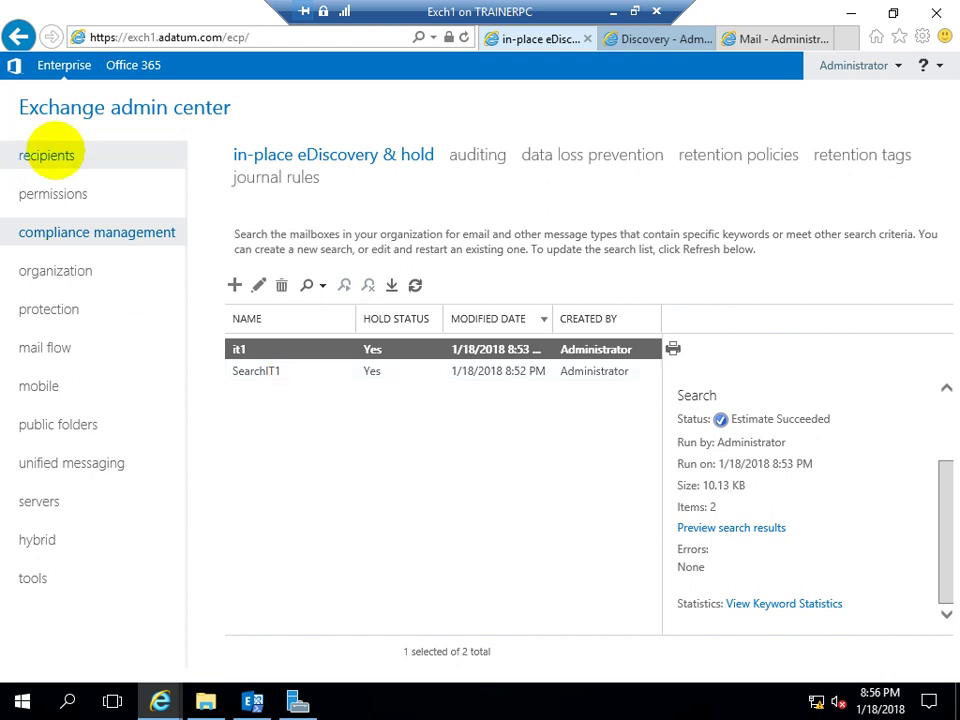
Open the it1 mailbox's properties and review its usage, organization, delegation and features pages
left_click(45, 155)
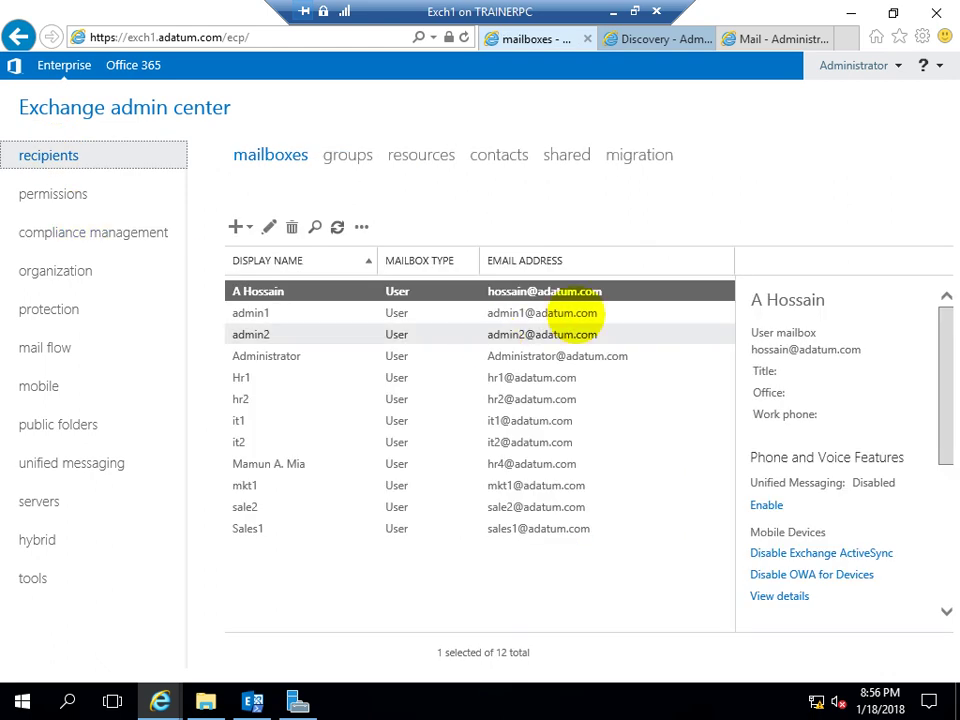
double_click(250, 420)
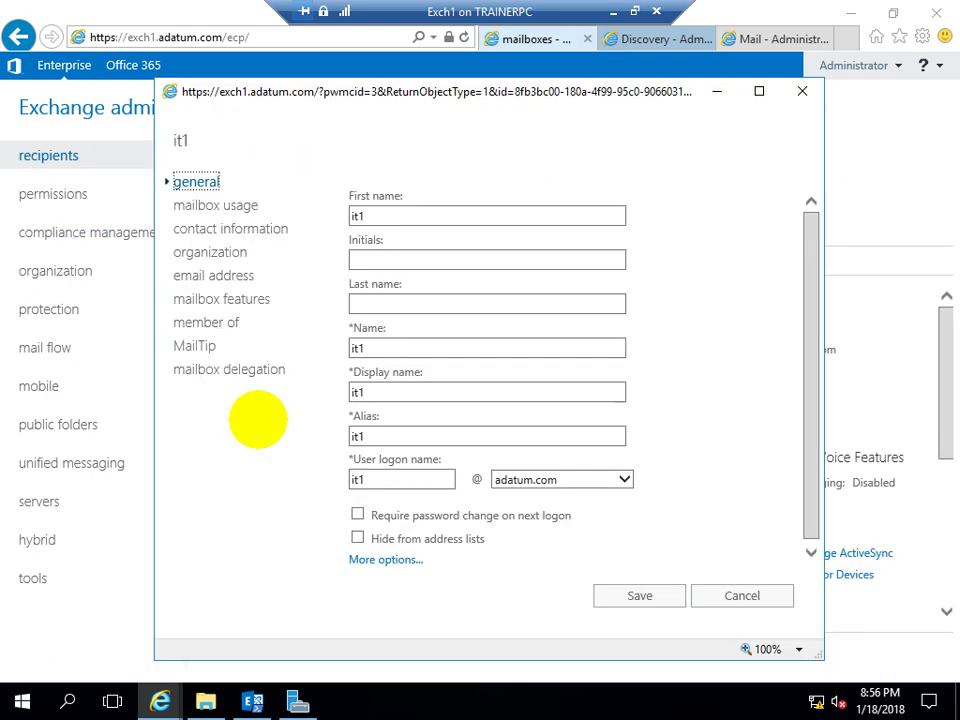
left_click(215, 204)
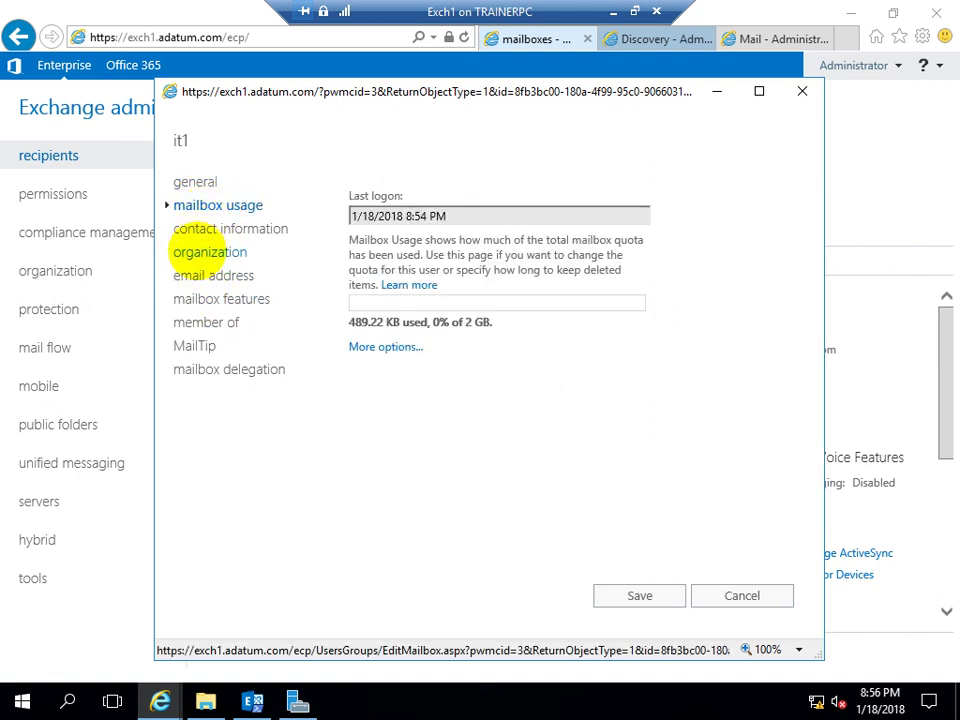
left_click(208, 252)
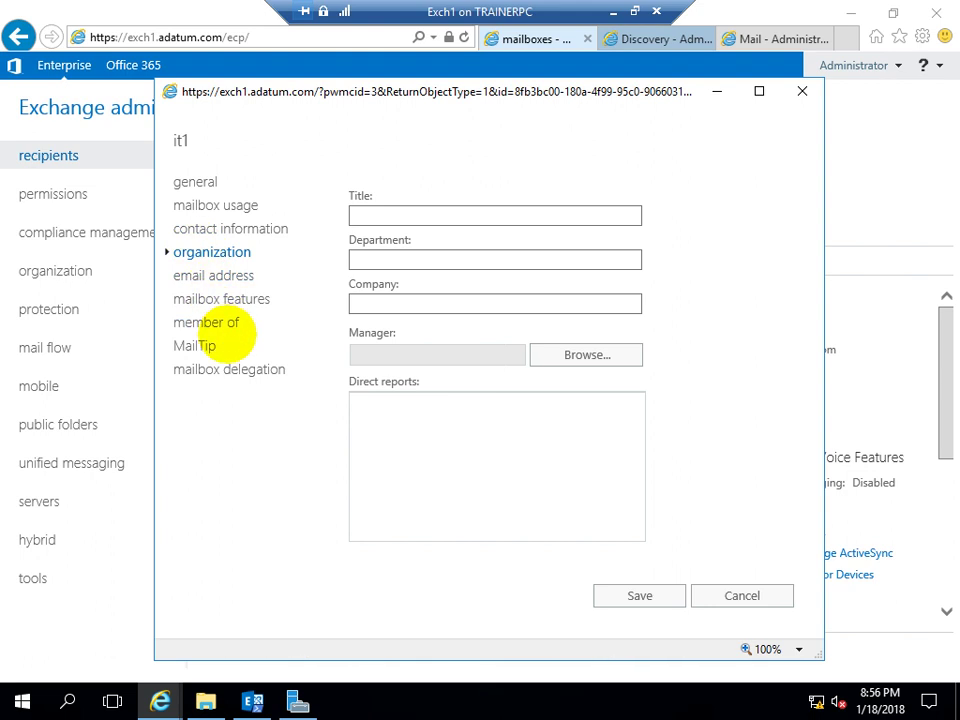
left_click(199, 369)
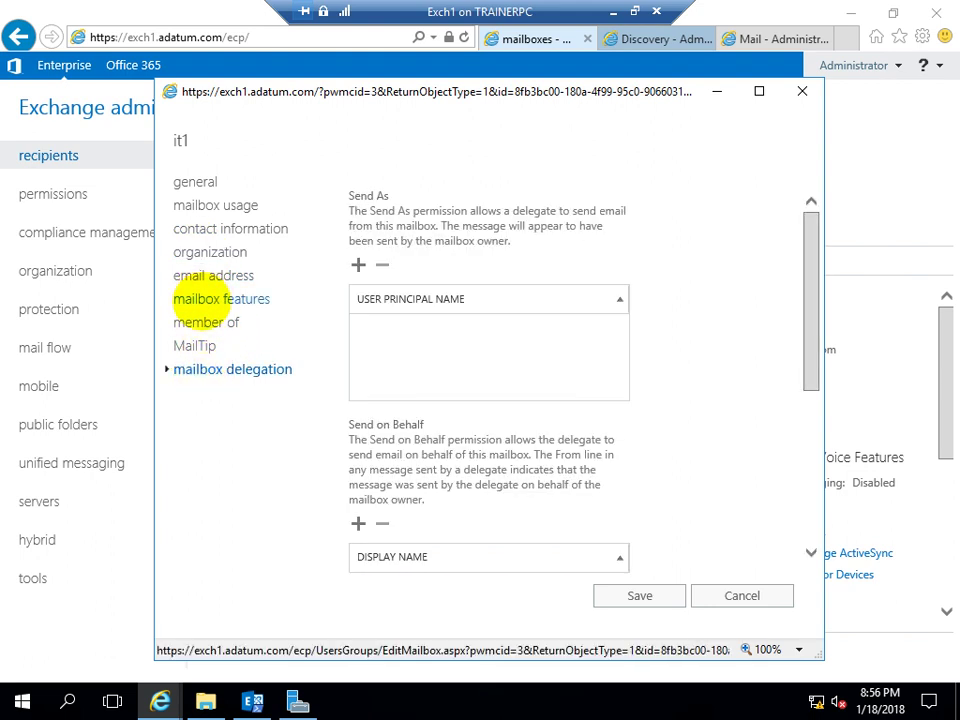
left_click(208, 299)
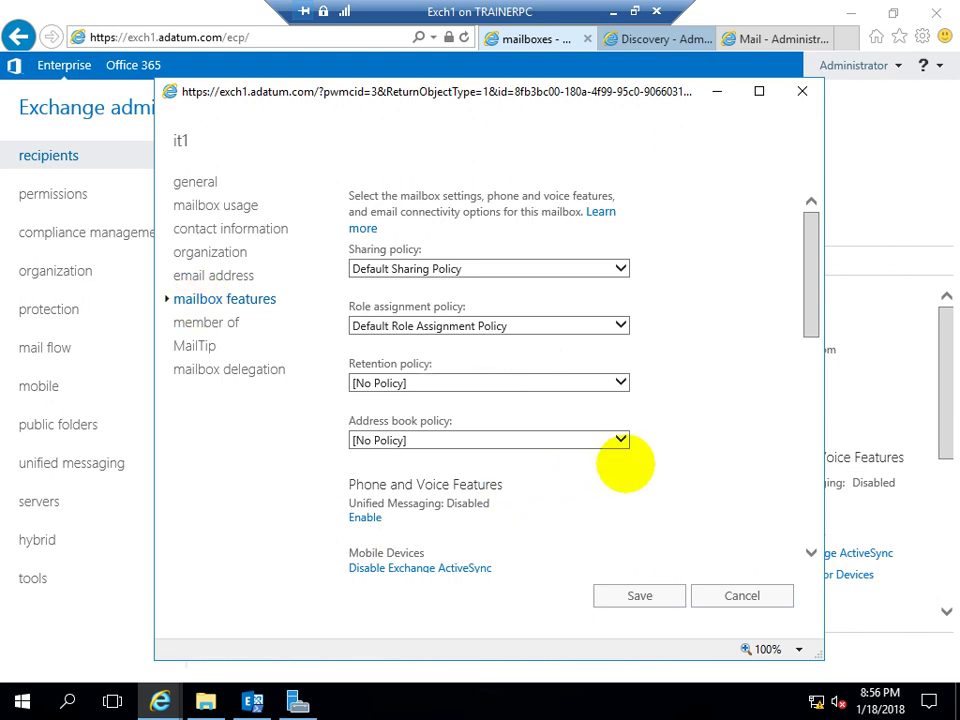
scroll(650, 450, "down", 2)
scroll(691, 436, "down", 2)
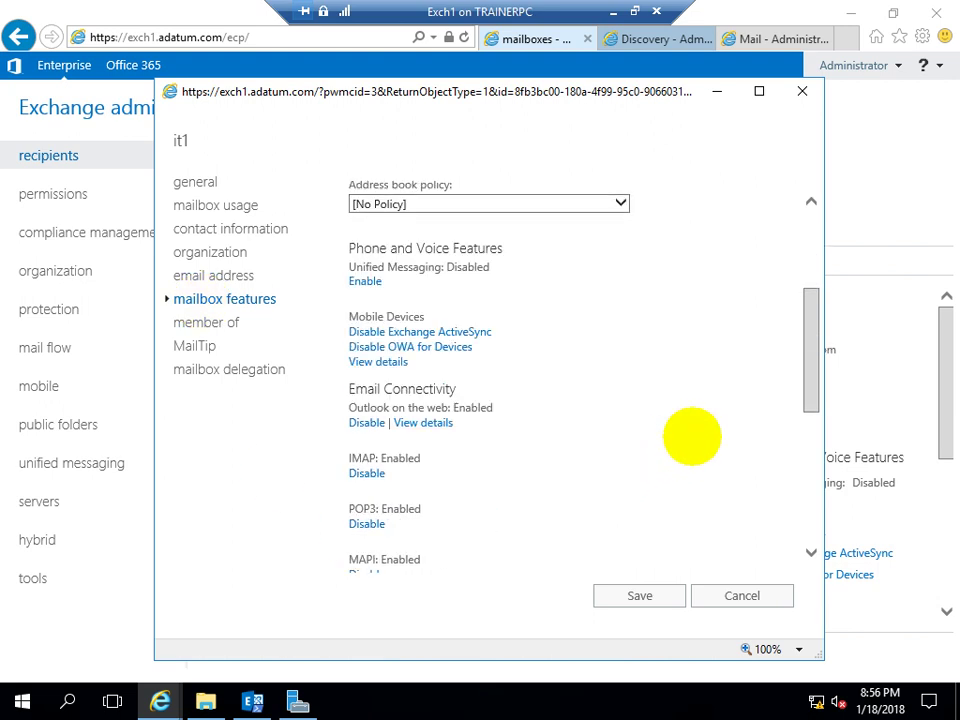
scroll(691, 436, "down", 4)
scroll(691, 436, "down", 3)
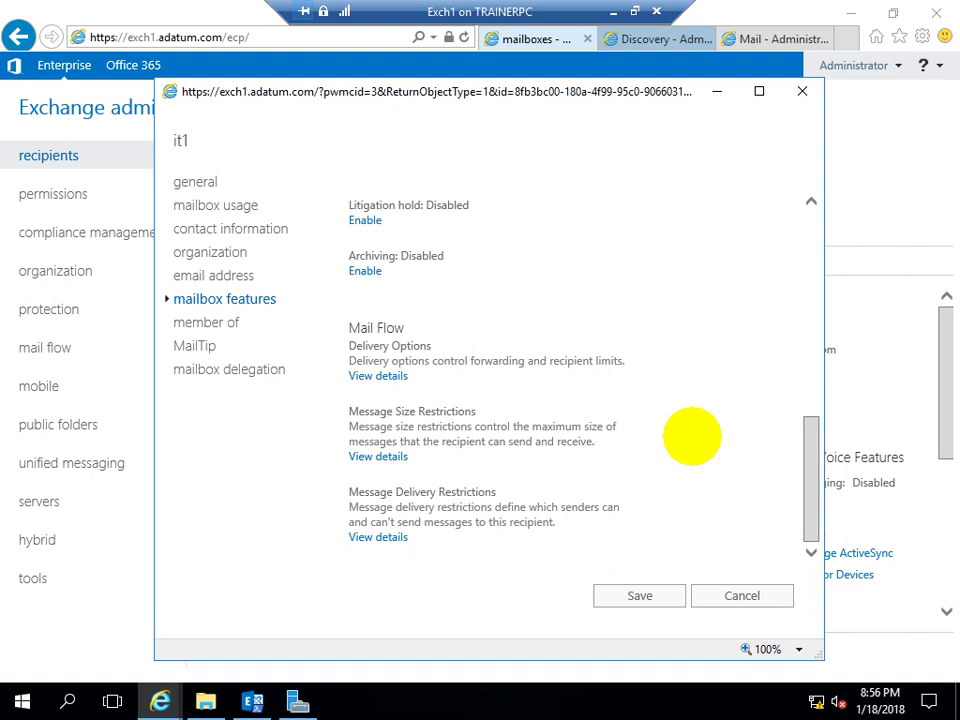
Check it1's contact info, quota settings and email addresses, then cancel without saving
left_click(210, 252)
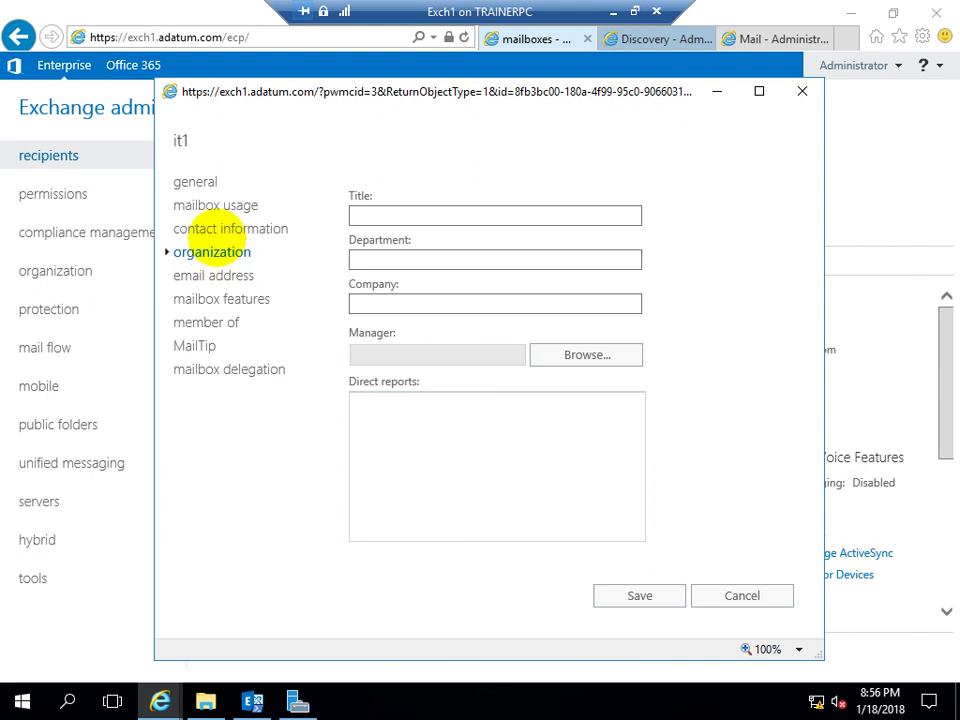
left_click(214, 225)
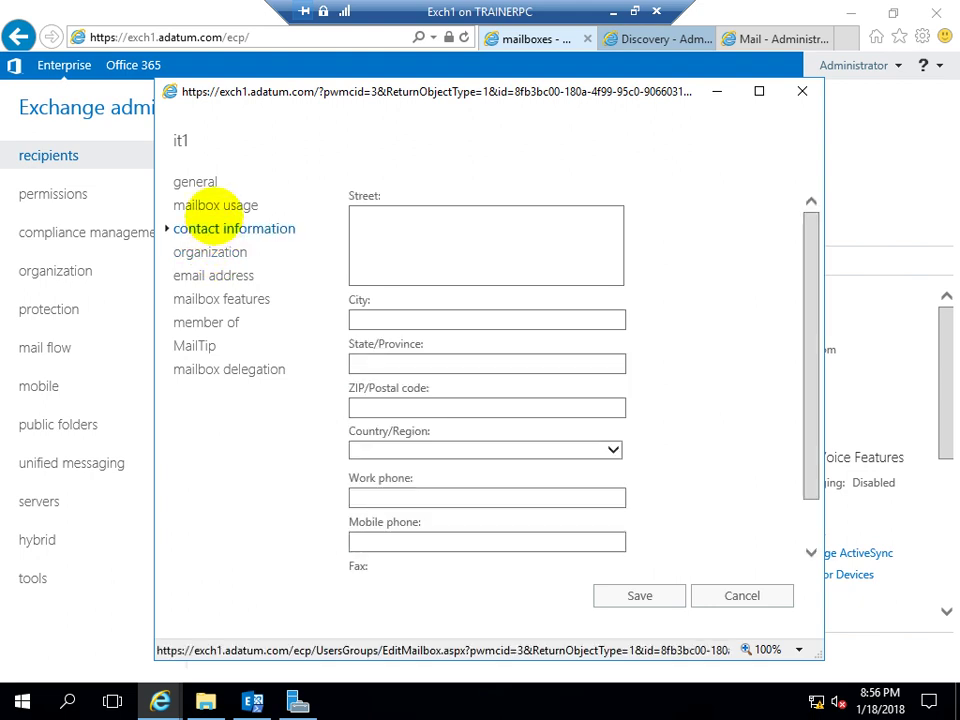
left_click(215, 203)
left_click(386, 346)
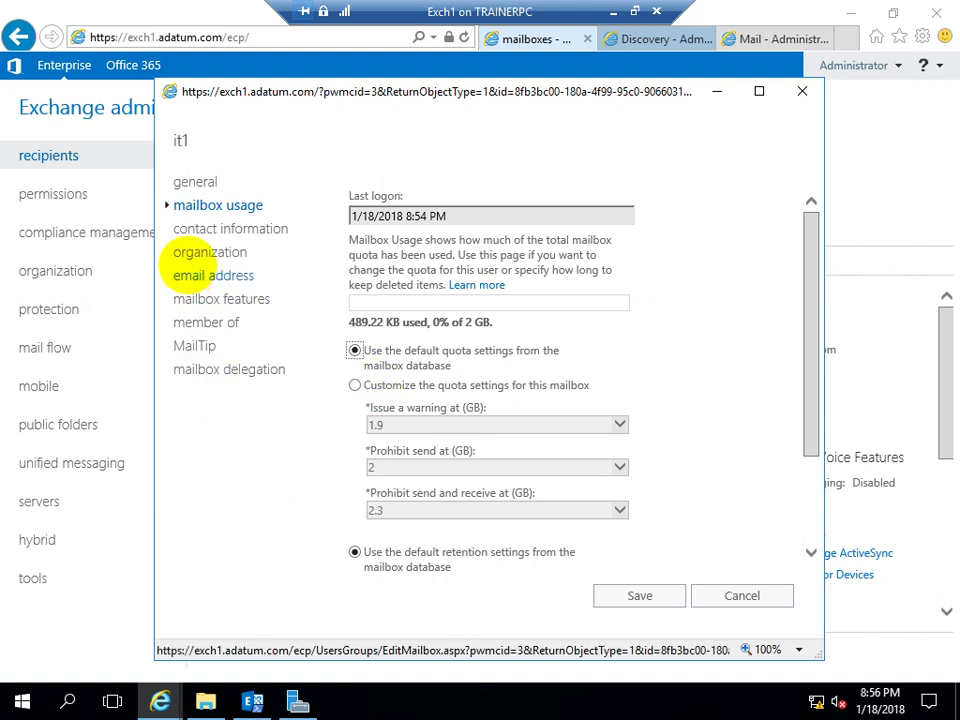
left_click(184, 254)
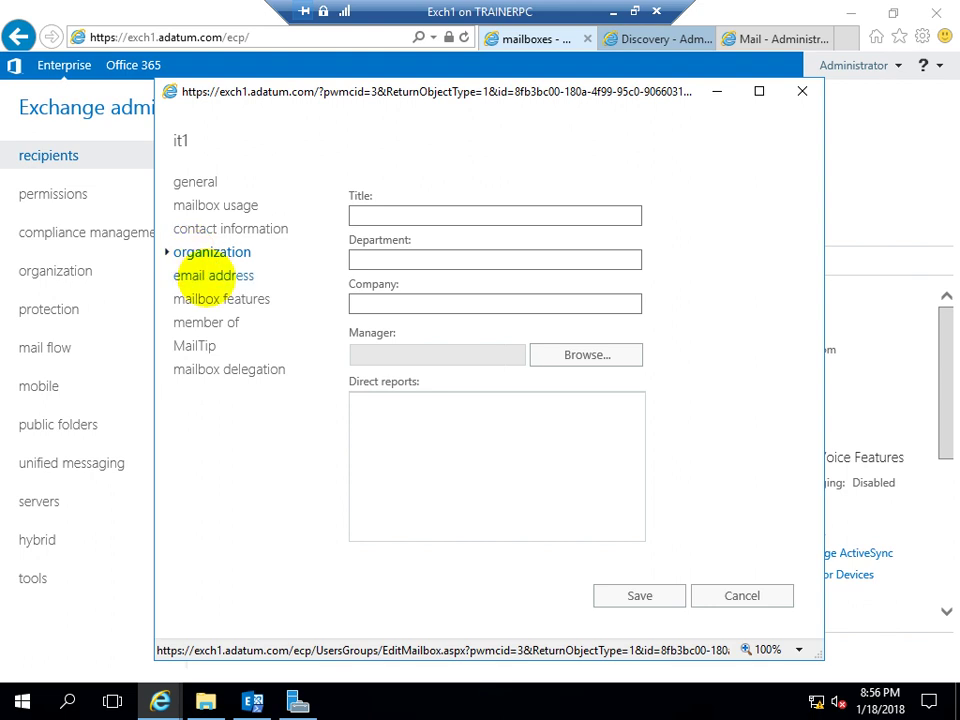
left_click(212, 275)
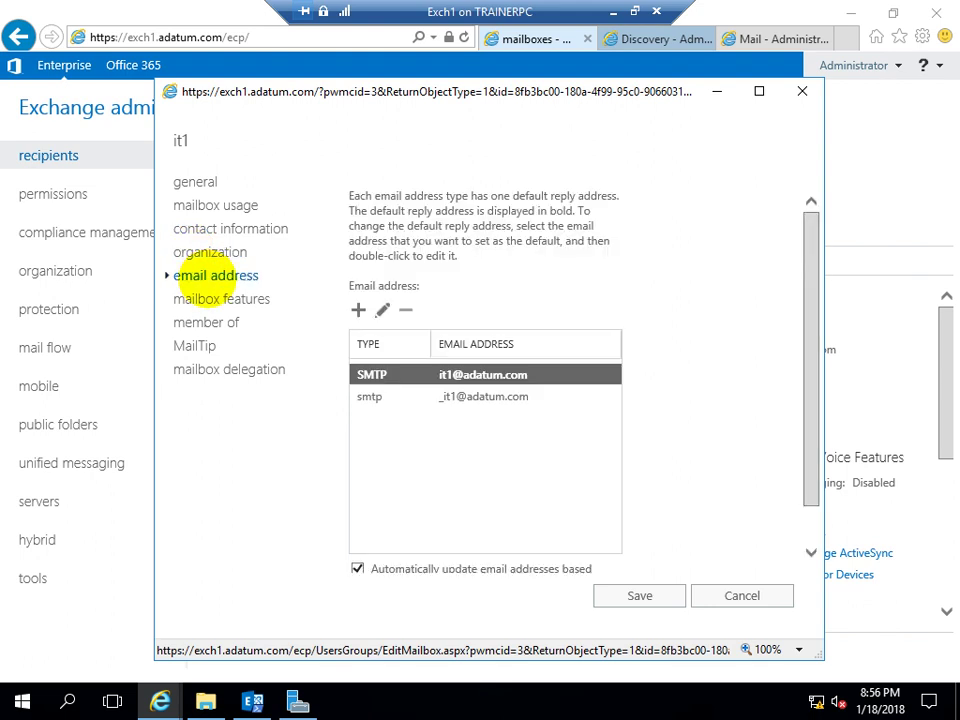
left_click(212, 298)
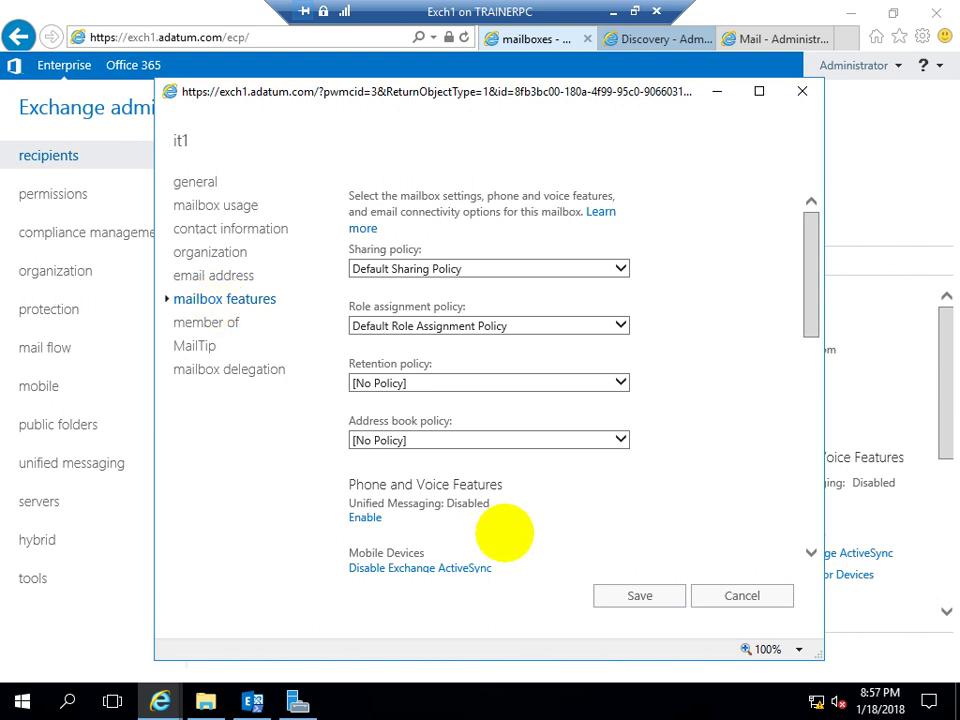
left_click(726, 592)
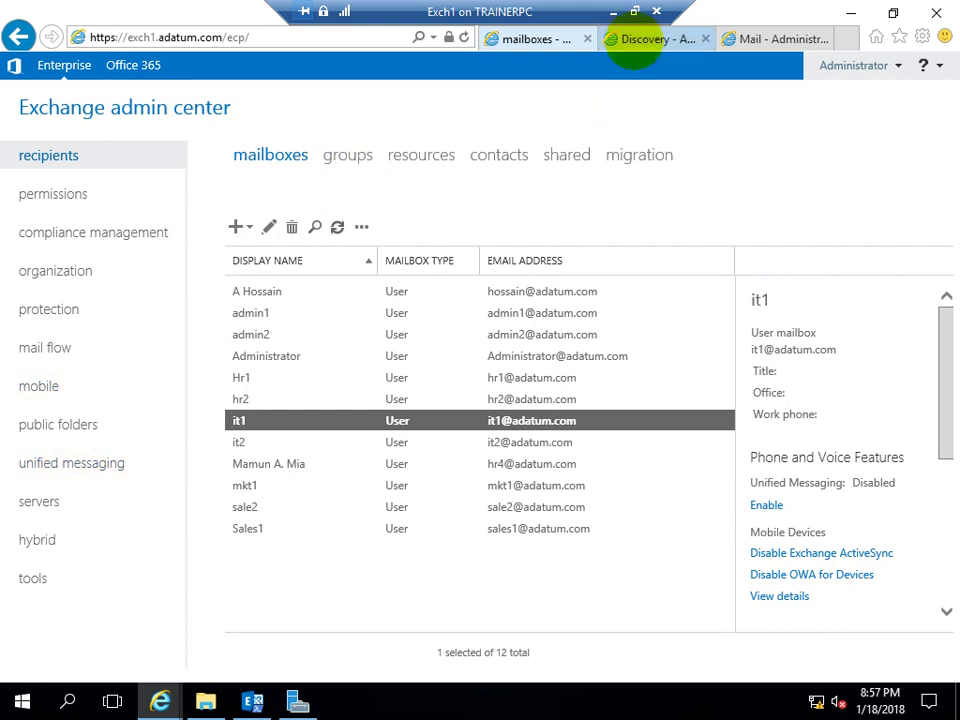
Return to compliance management's in-place eDiscovery & hold list, where it1 shows 2 items on hold
left_click(636, 40)
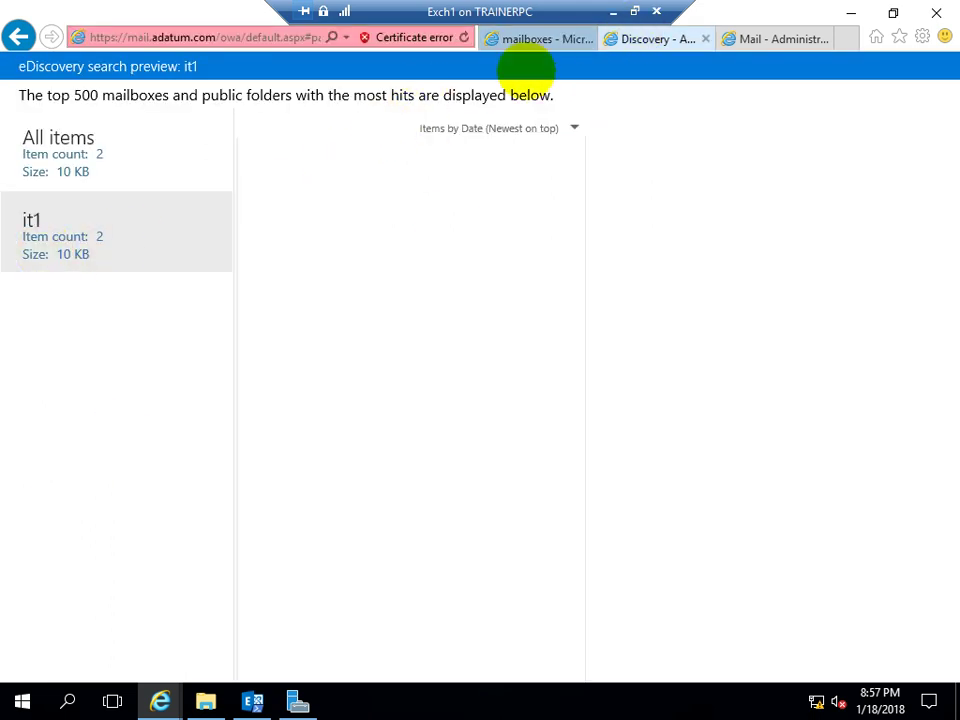
left_click(516, 38)
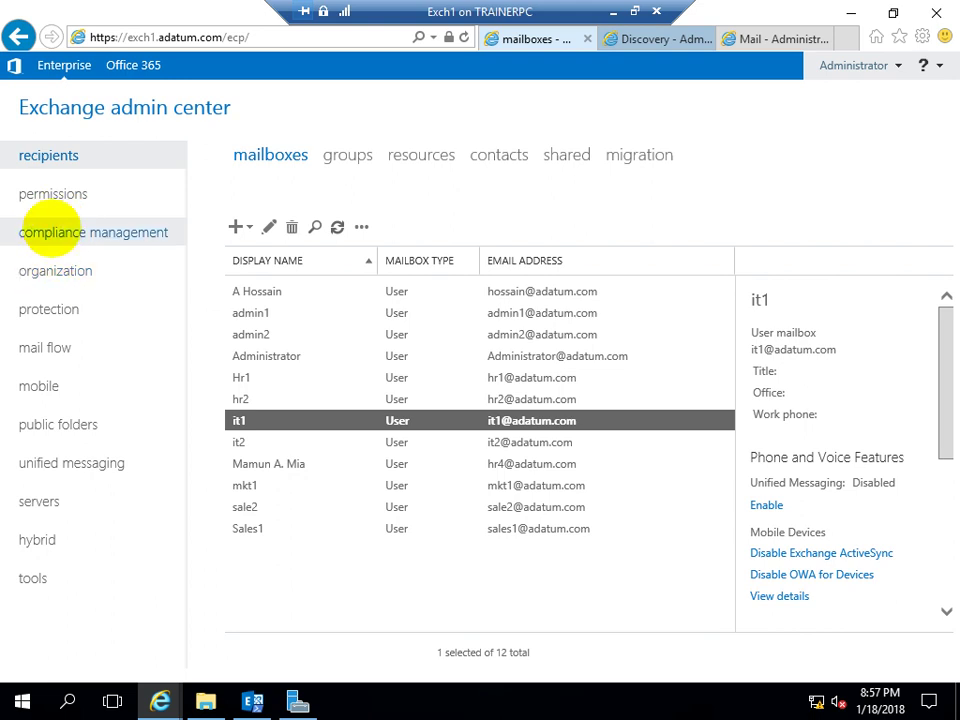
left_click(80, 236)
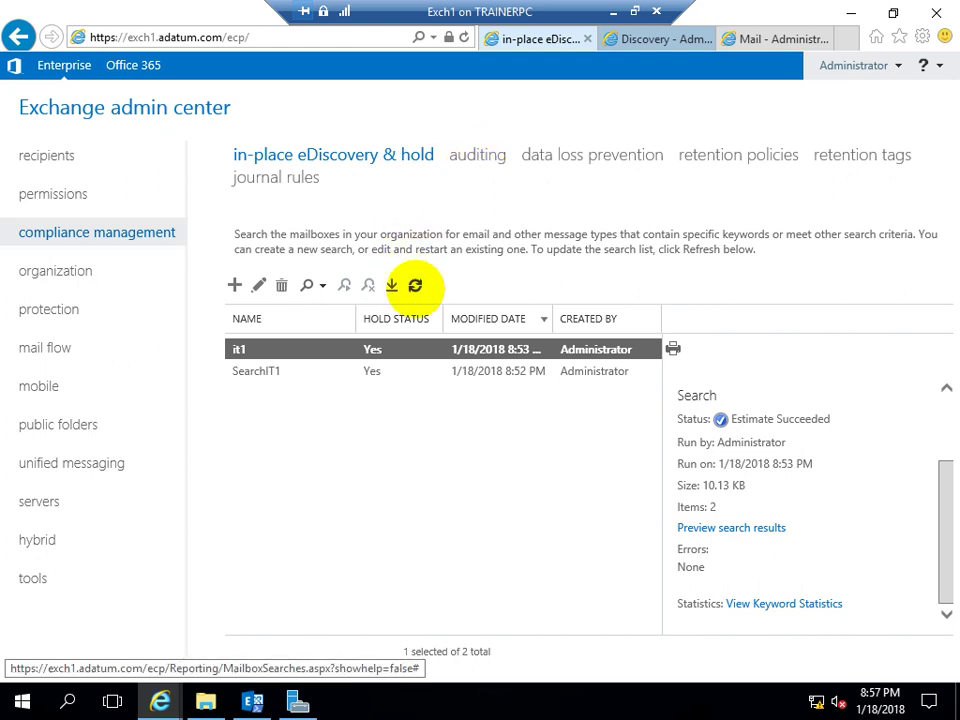
Refresh the eDiscovery & hold list so it1 and SearchIT1 both show as on hold
left_click(415, 285)
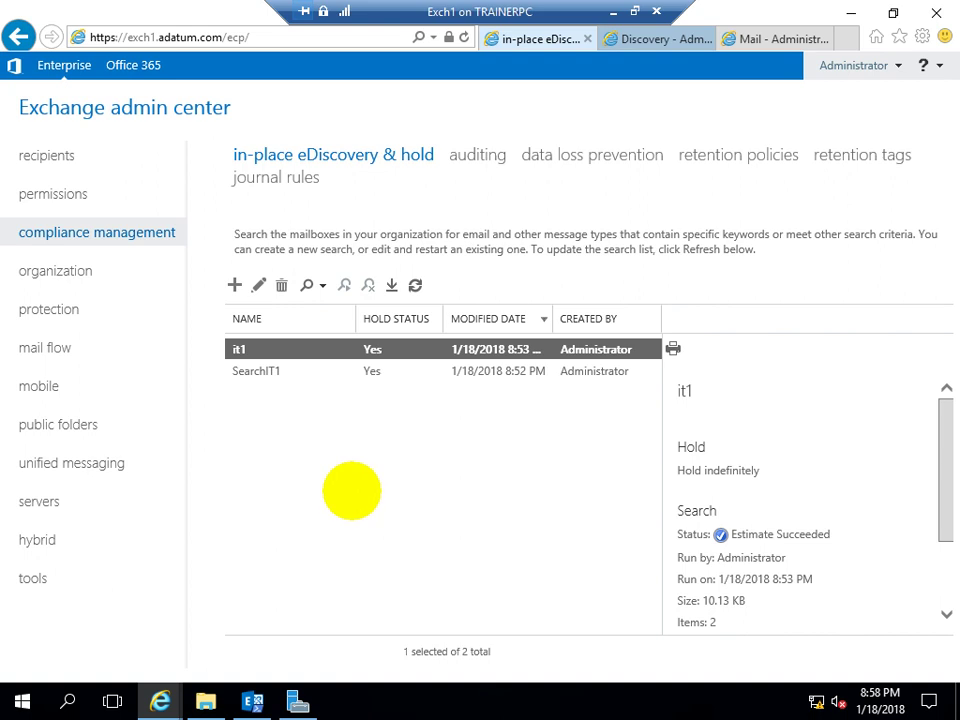
Switch between the SearchIT1 and it1 search details, briefly checking the search actions list
left_click(345, 370)
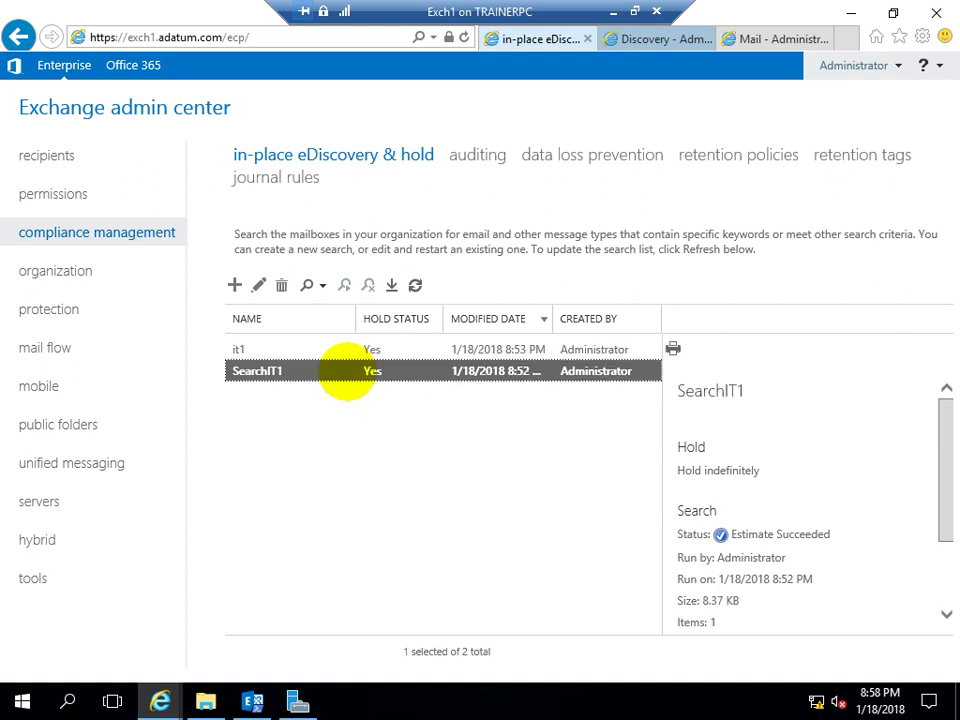
left_click(337, 350)
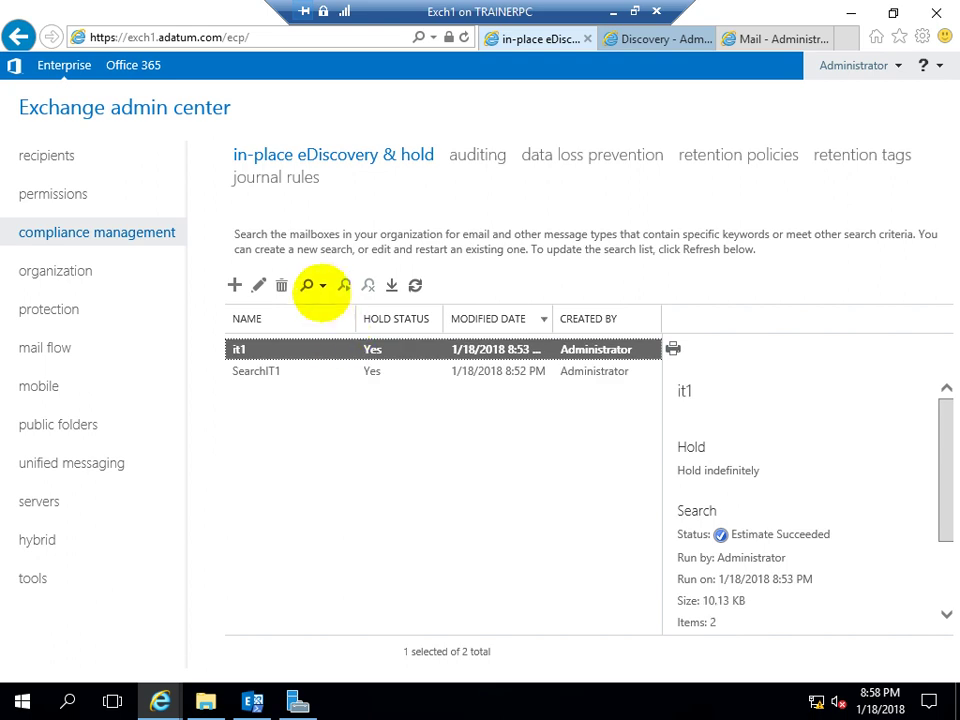
left_click(318, 287)
left_click(329, 401)
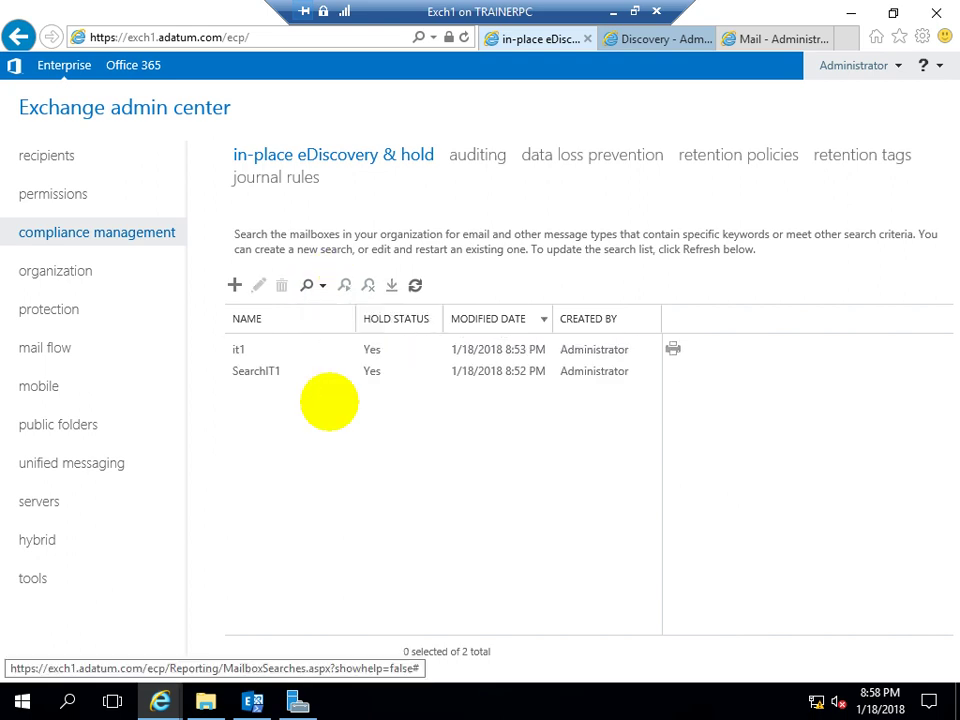
left_click(250, 350)
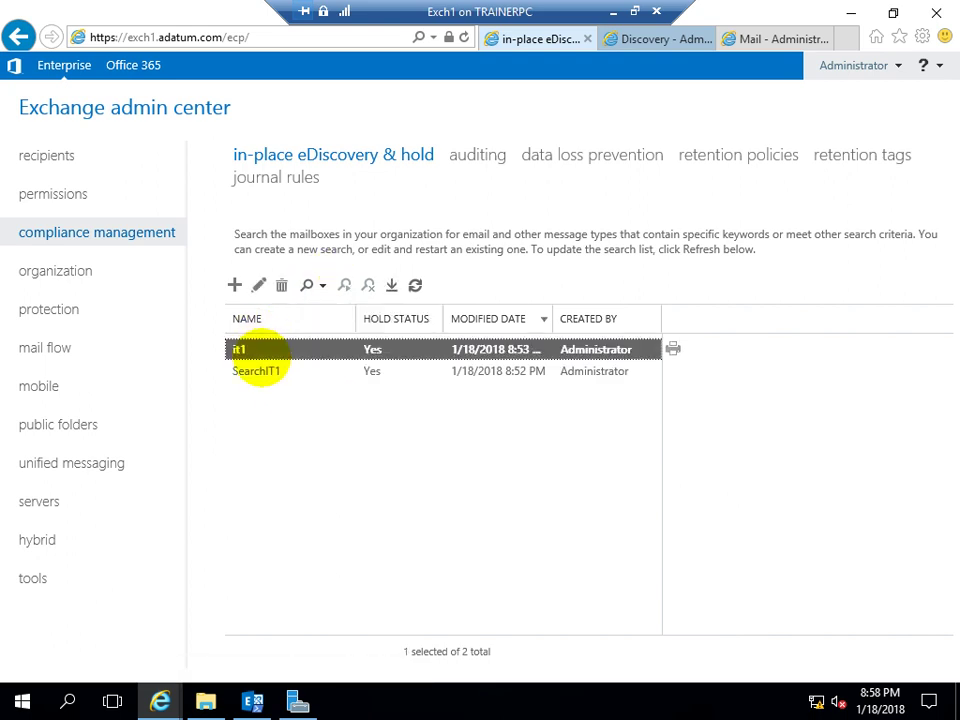
left_click(261, 371)
left_click(256, 351)
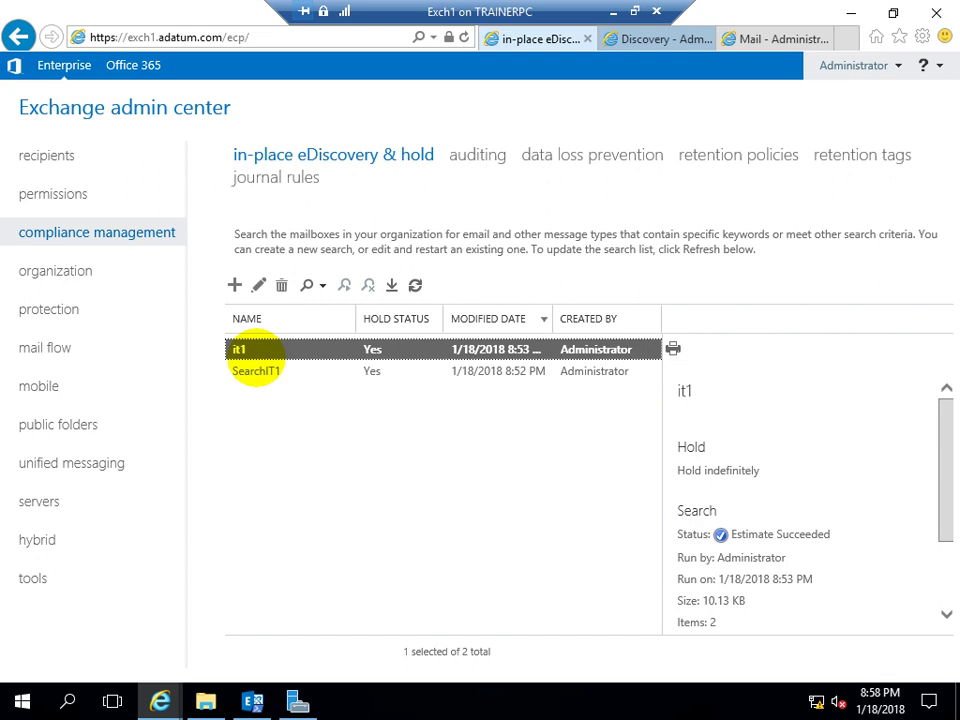
Keep comparing the it1 and SearchIT1 holds, then go to the data loss prevention page
left_click(254, 371)
left_click(256, 351)
left_click(258, 370)
left_click(254, 349)
left_click(262, 372)
left_click(255, 351)
left_click(287, 373)
left_click(276, 349)
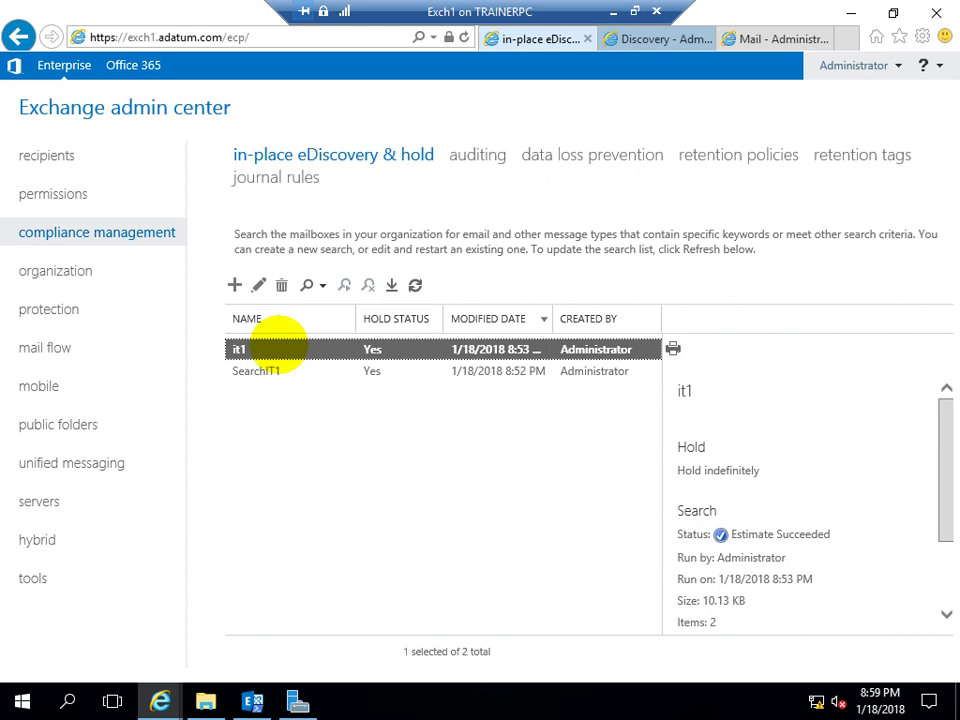
left_click(274, 366)
left_click(270, 349)
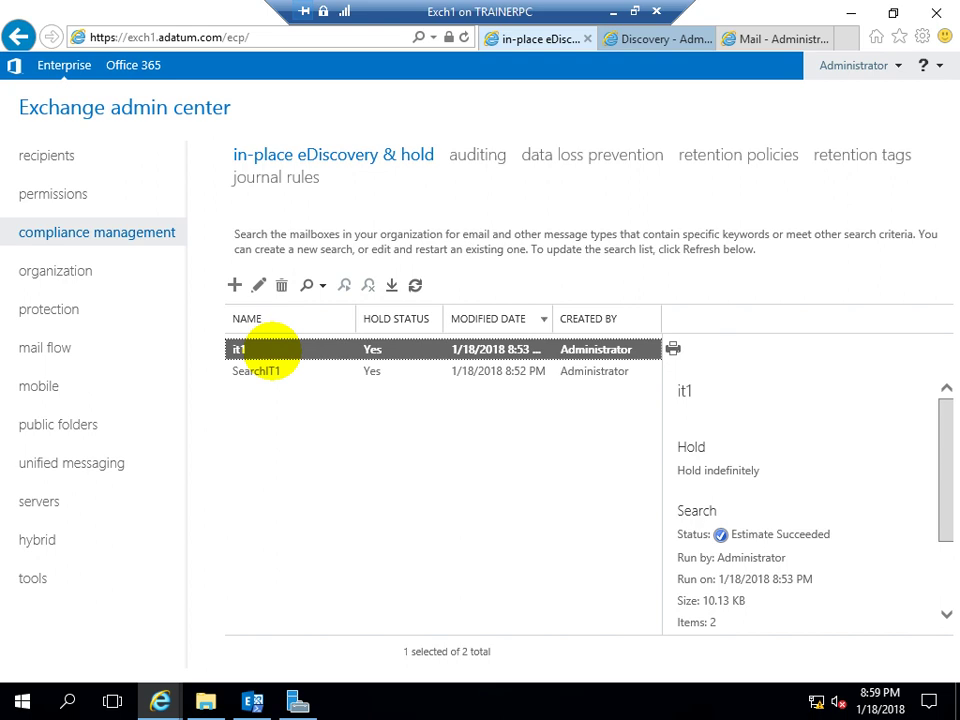
left_click(568, 156)
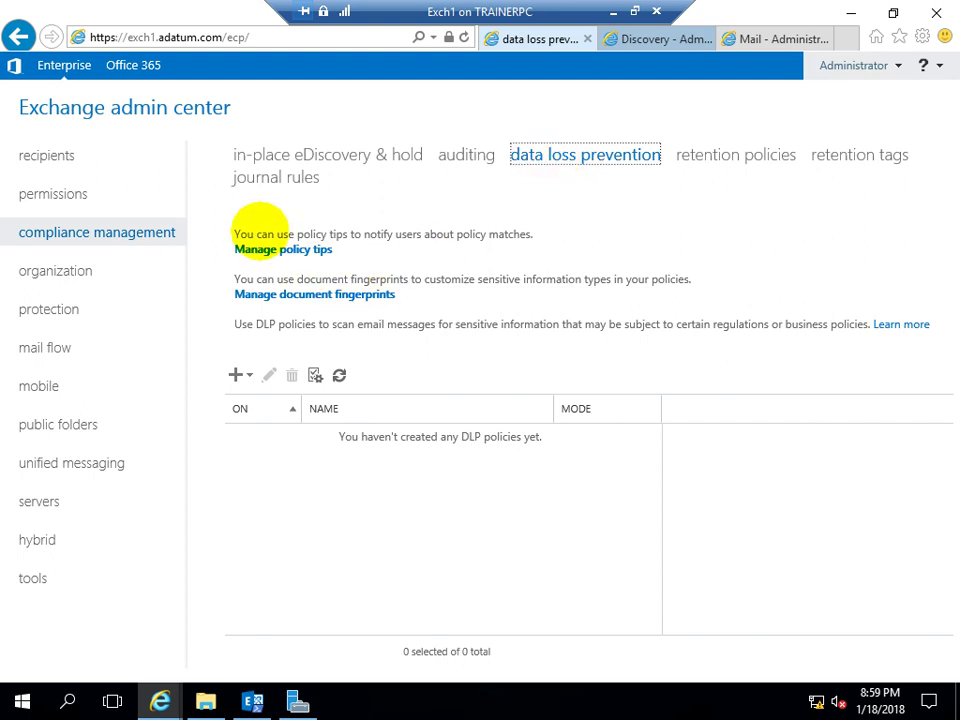
Review the DLP description, then show the template, custom template and custom policy choices
left_click_drag(278, 324, 520, 320)
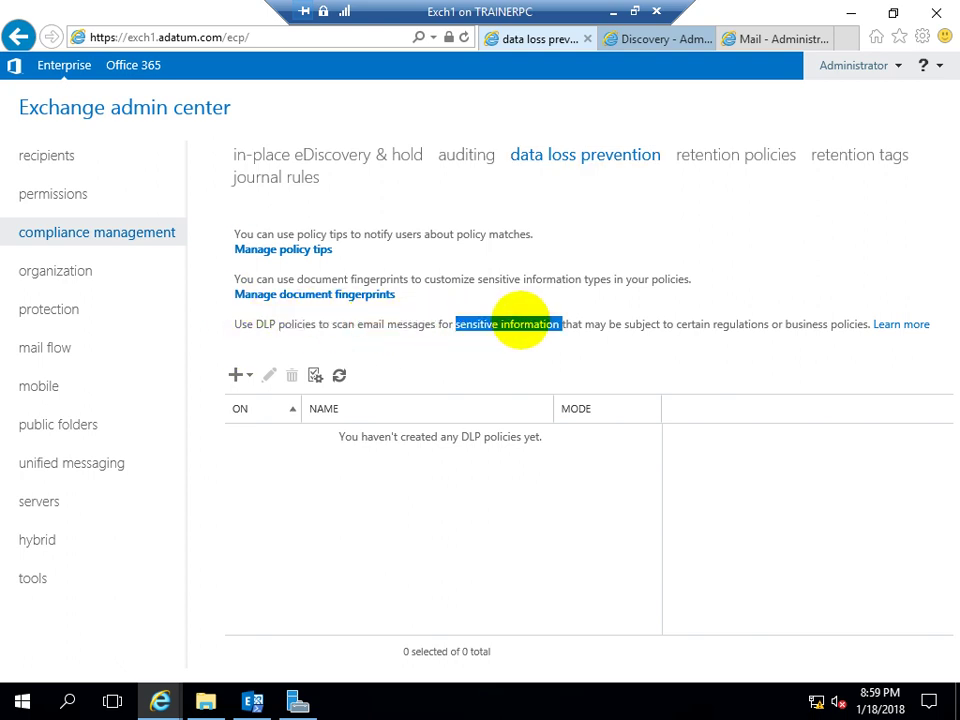
left_click_drag(608, 324, 810, 322)
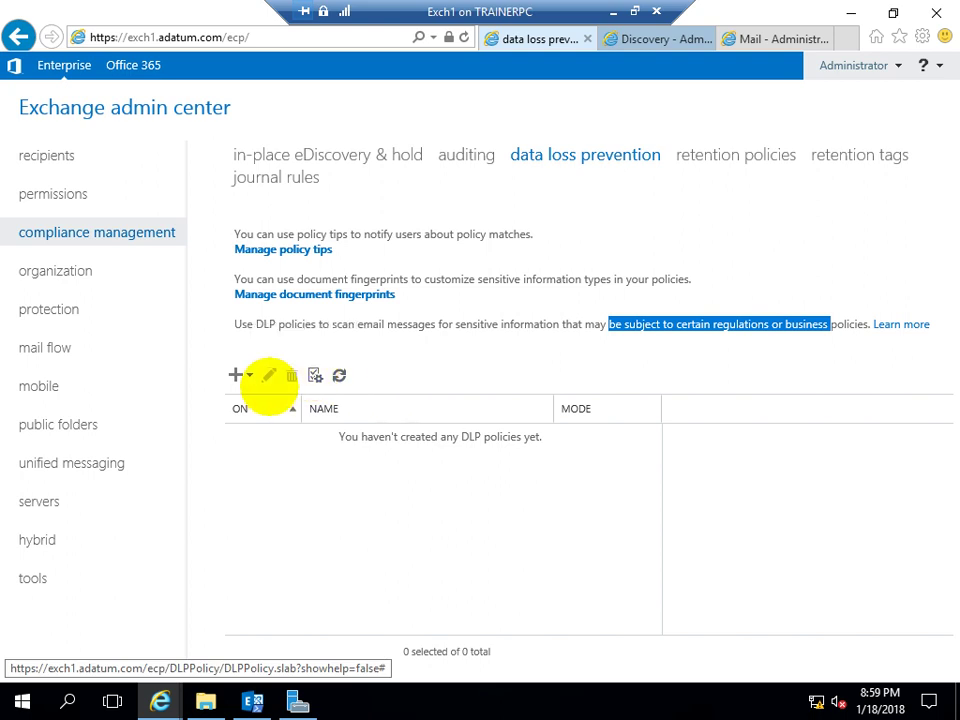
left_click(238, 374)
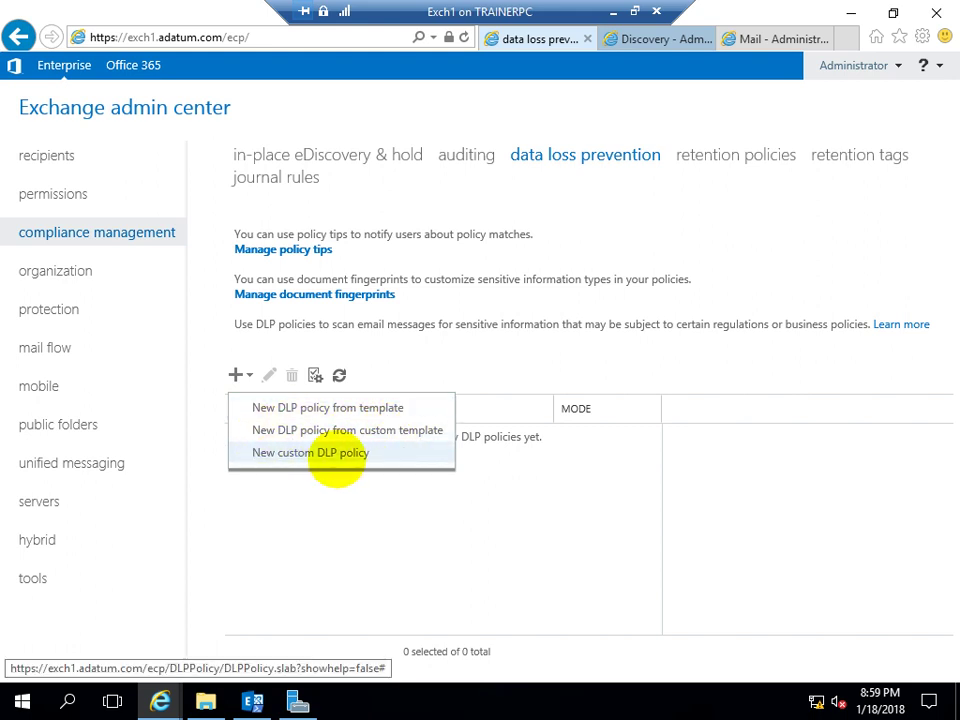
Save a new custom DLP policy named 'Restriction', left Enabled, with mode set to Enforce
left_click(280, 453)
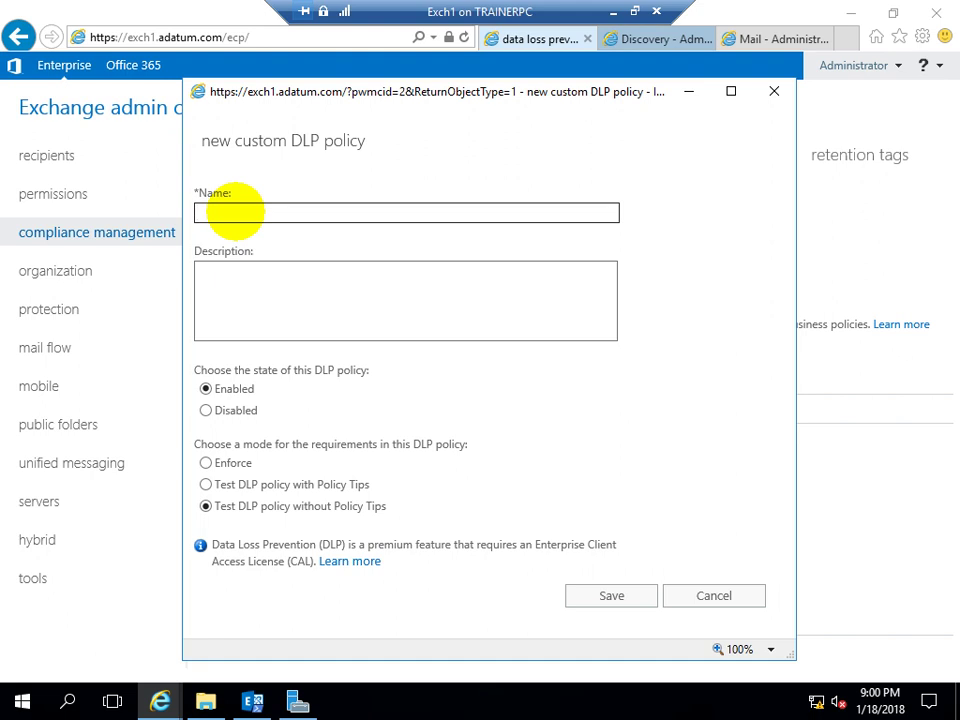
type("Restriction")
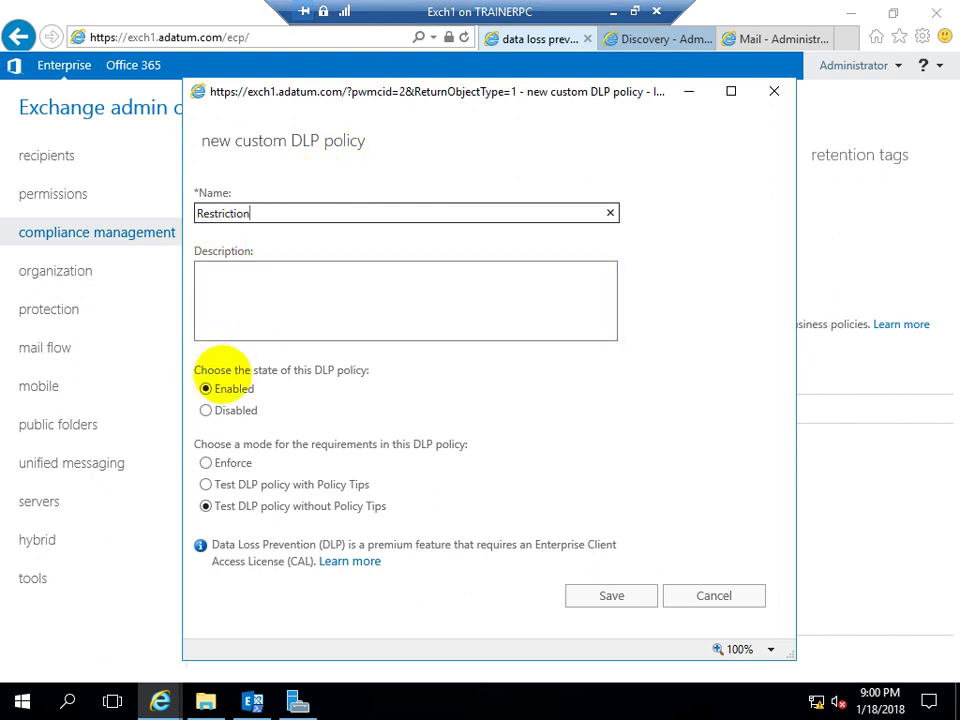
left_click_drag(233, 370, 313, 370)
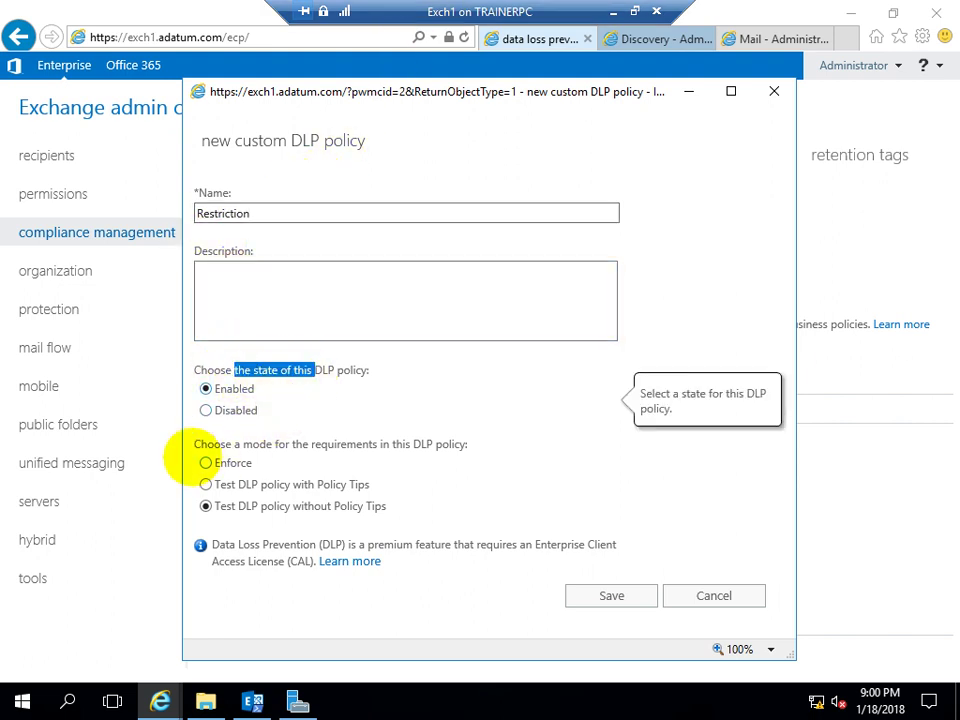
left_click_drag(205, 455, 296, 439)
left_click(208, 482)
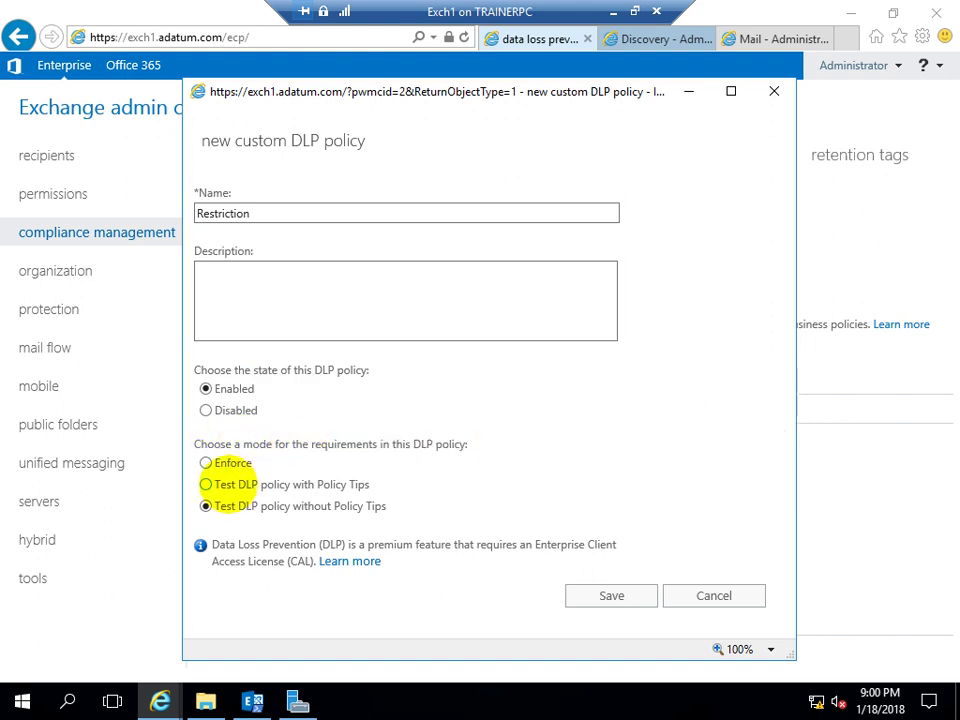
left_click(206, 463)
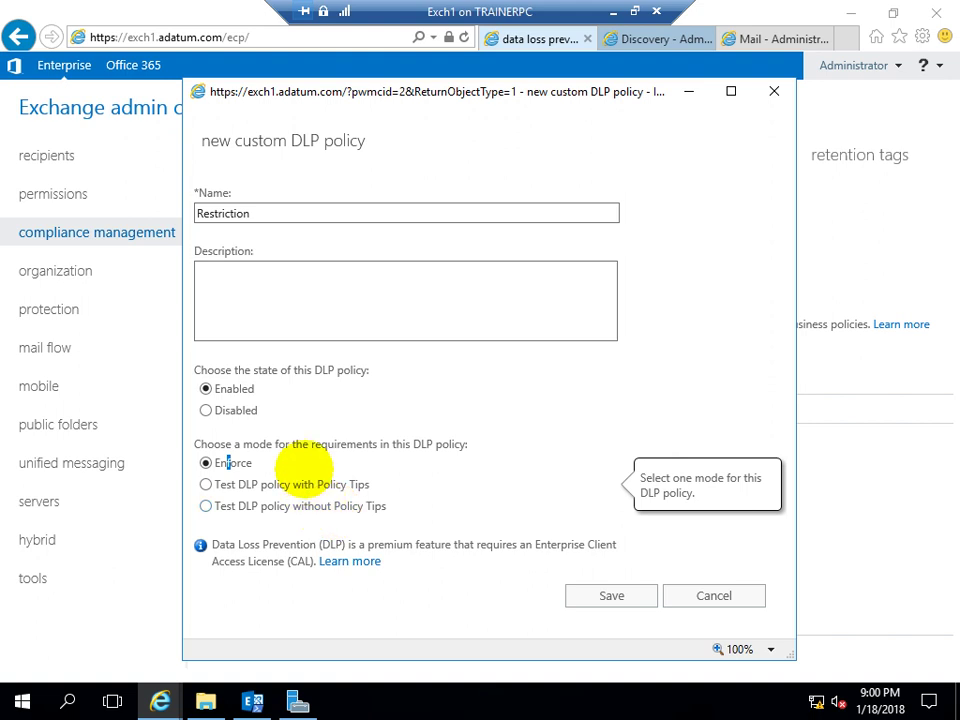
left_click_drag(238, 548, 435, 545)
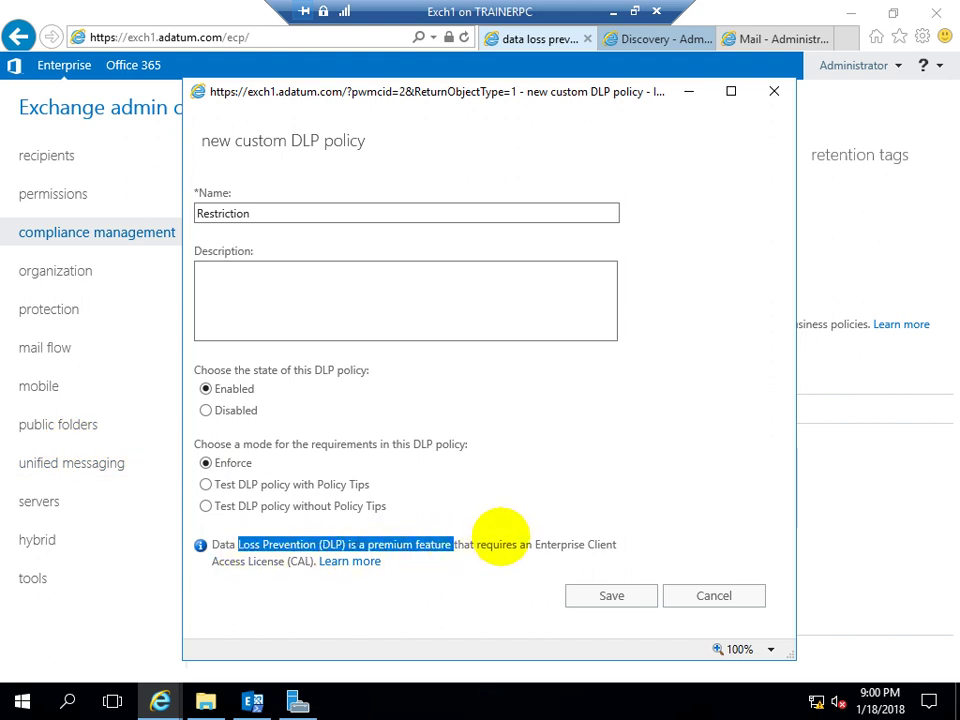
double_click(565, 544)
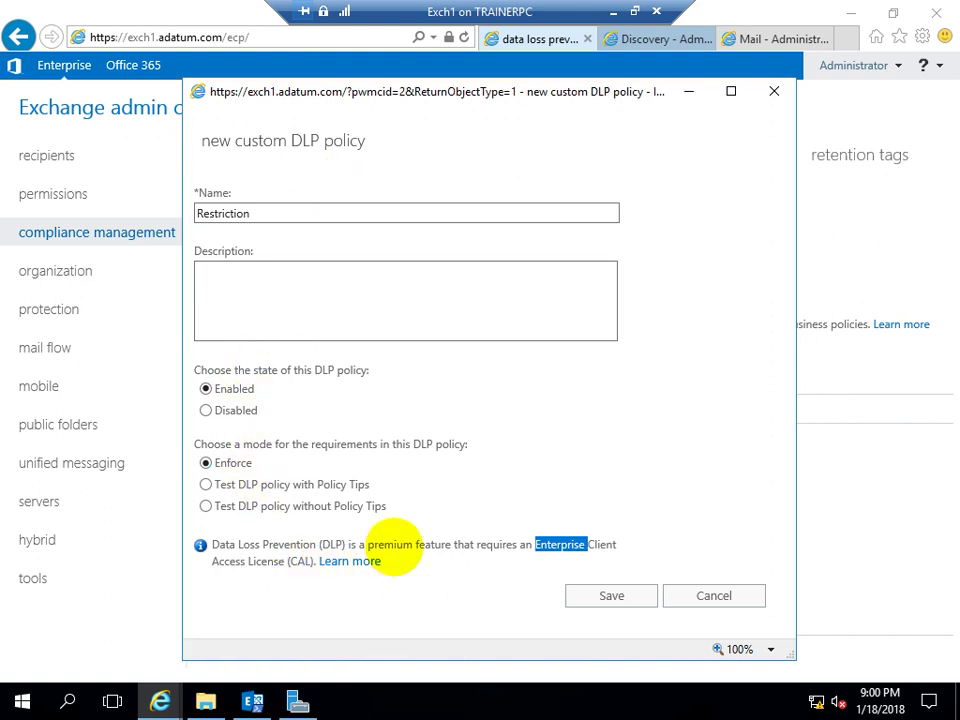
left_click(588, 594)
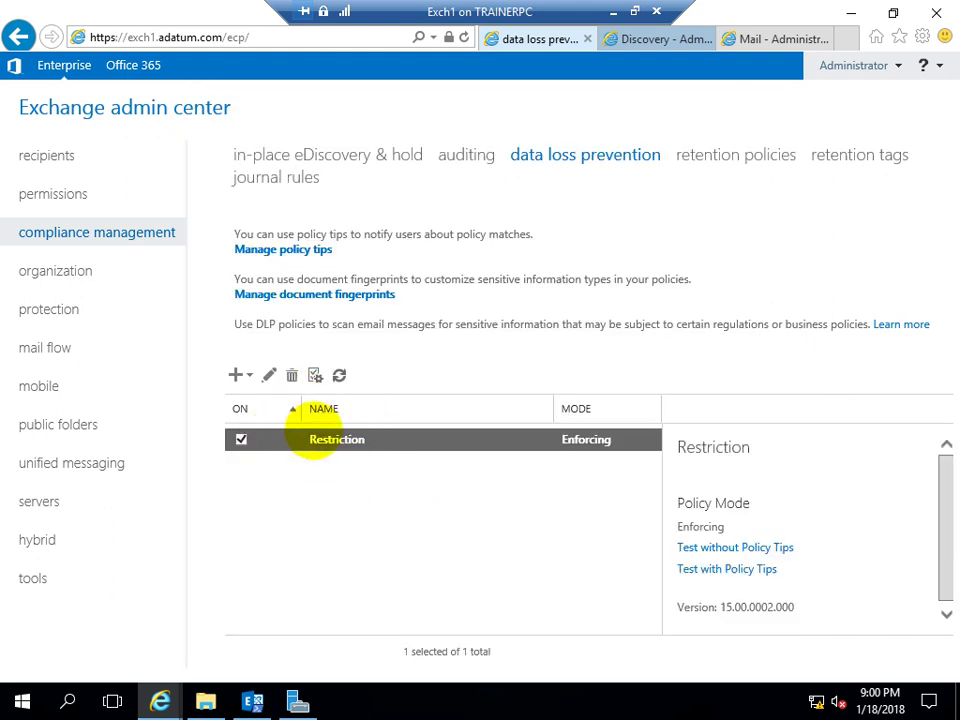
Edit the Restriction policy, go to its empty rules page, and show the add-rule options
left_click(269, 374)
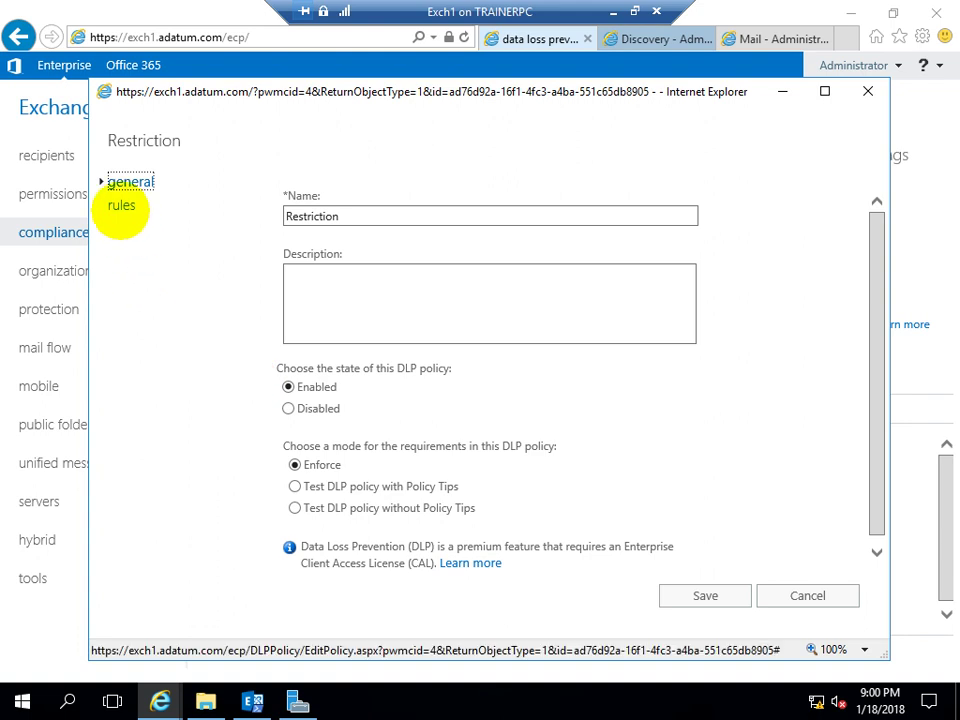
left_click(121, 205)
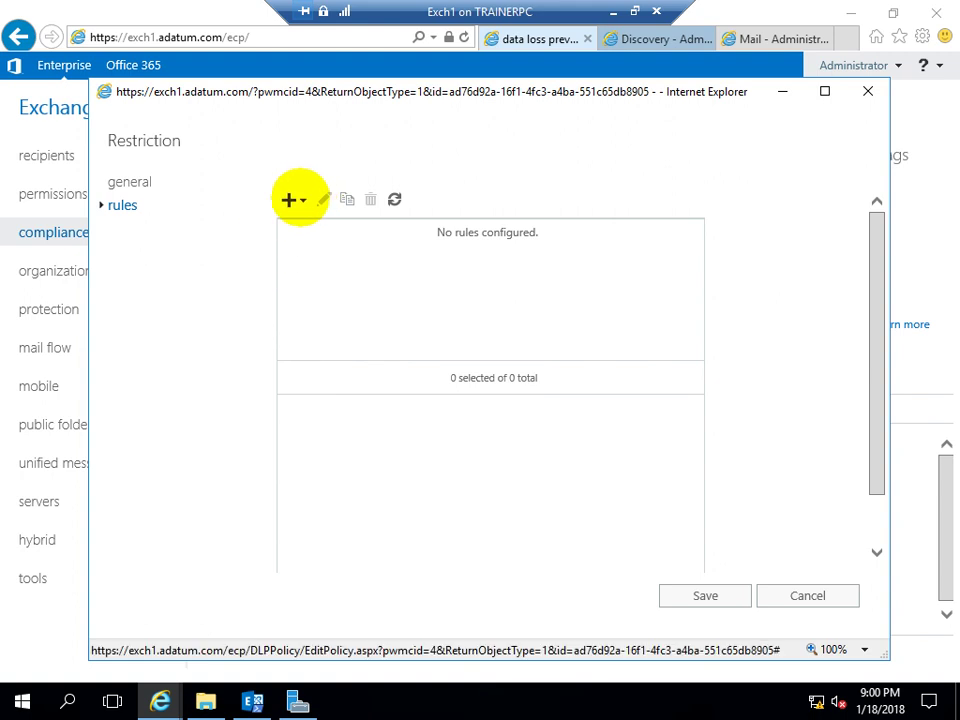
left_click(291, 199)
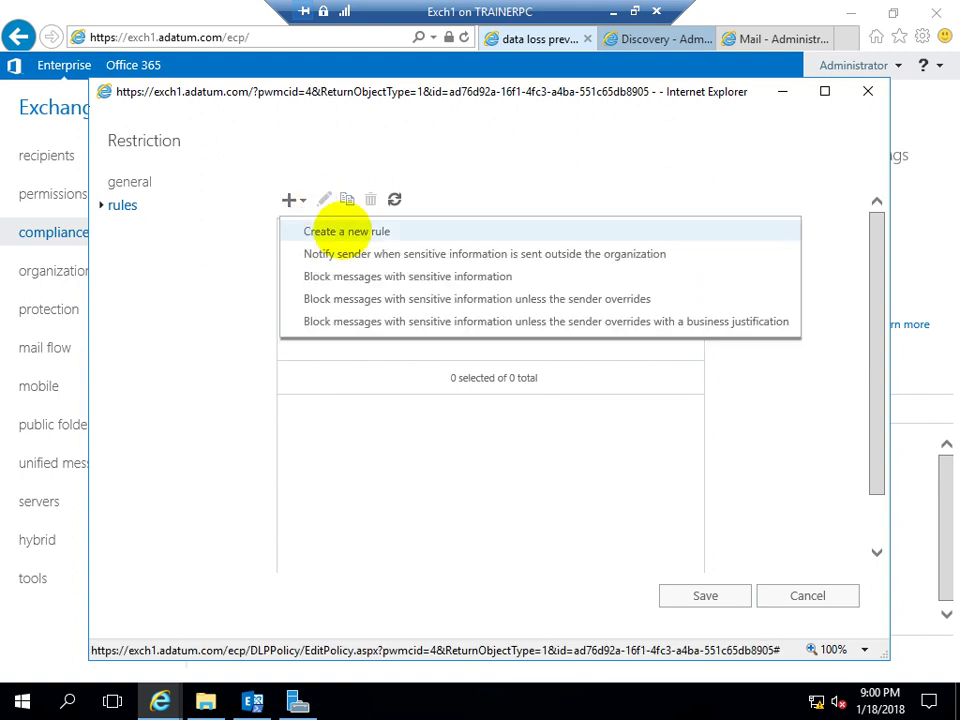
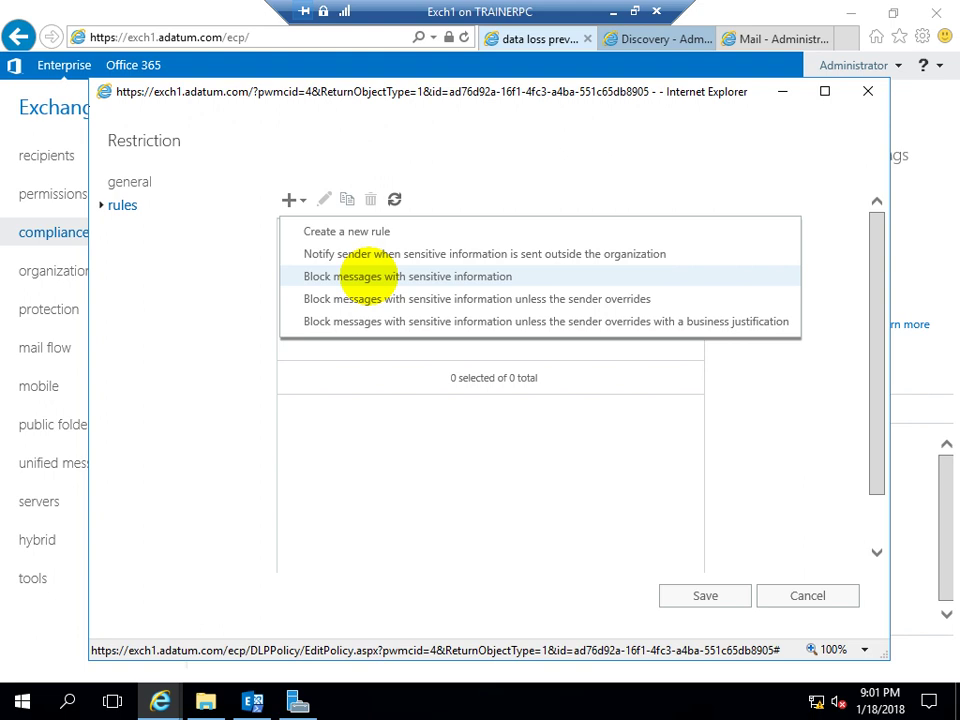
Add a new rule from the 'Block messages with sensitive information' template
left_click(370, 277)
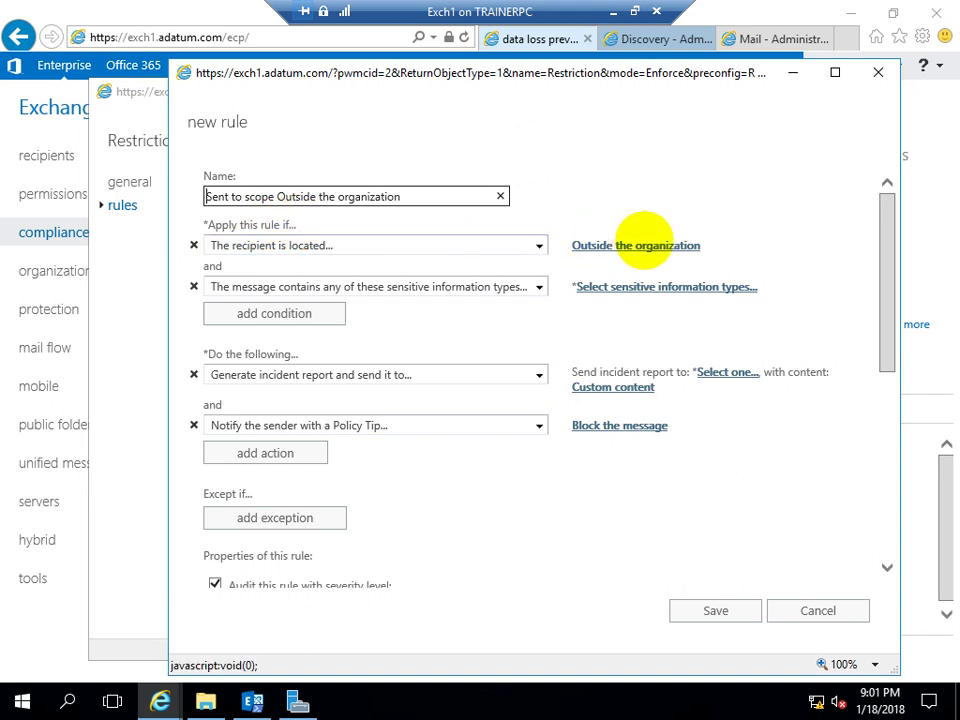
Switch the rule's recipient location from 'Outside the organization' to 'Inside the organization'
left_click(640, 245)
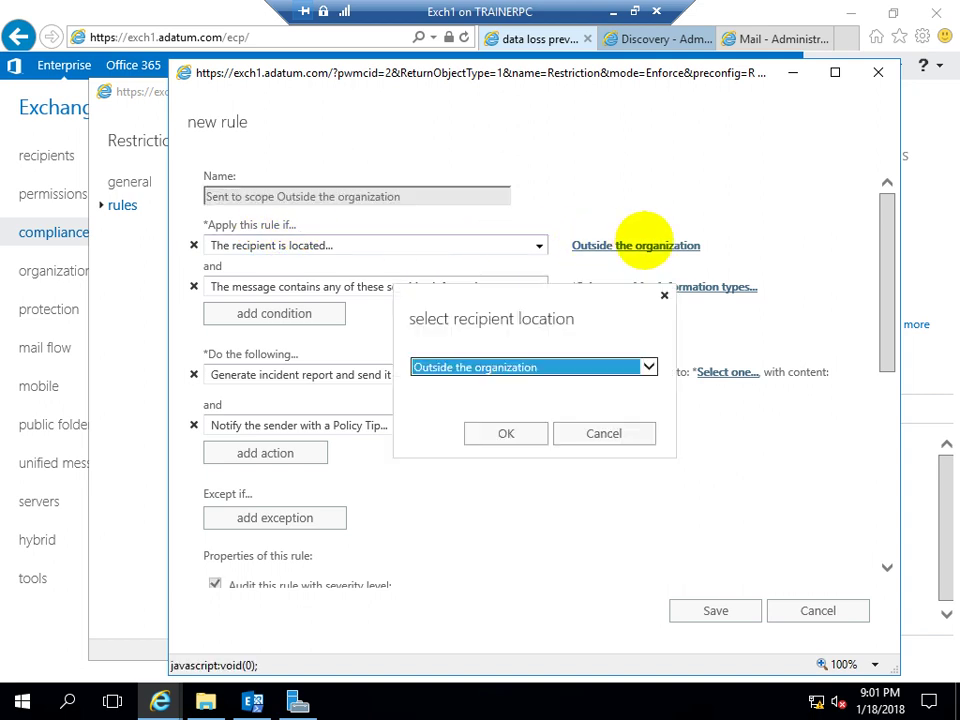
left_click(489, 366)
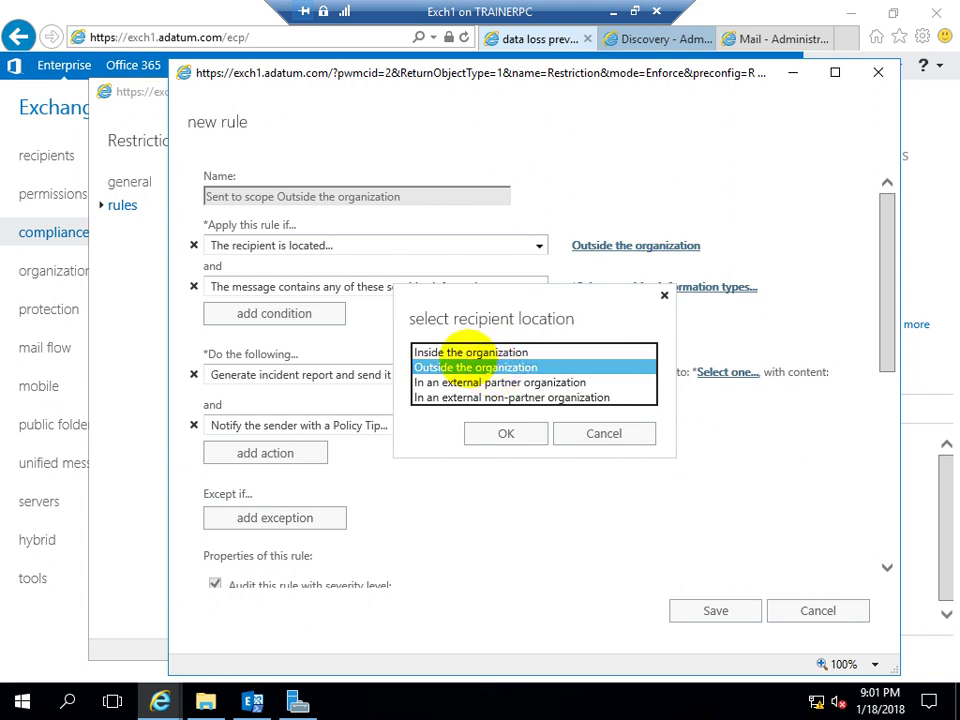
left_click(462, 352)
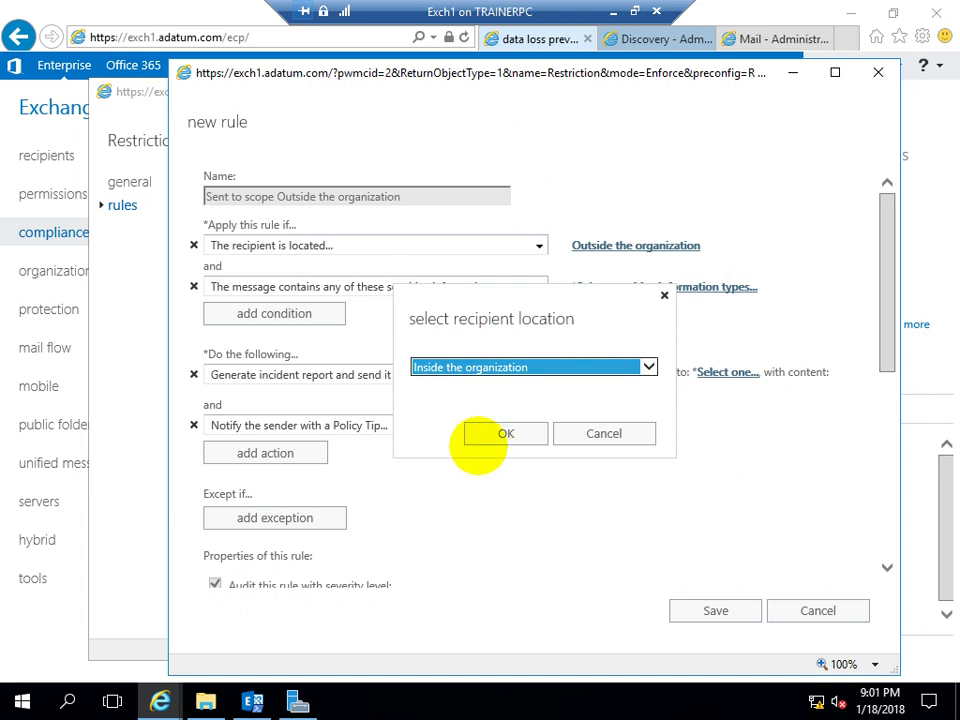
left_click(484, 440)
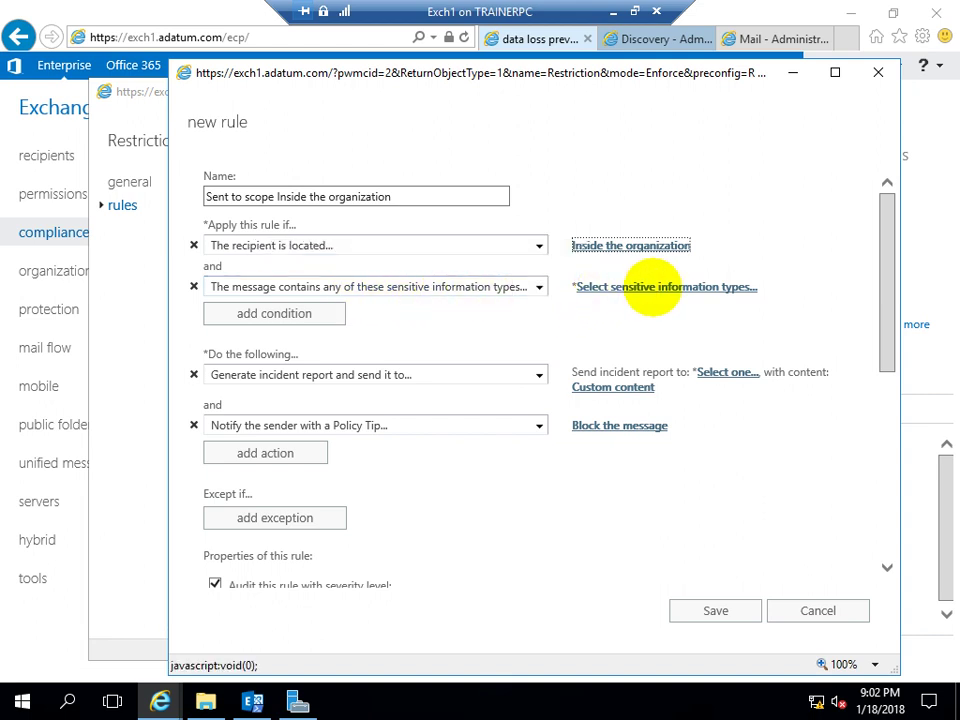
left_click(650, 288)
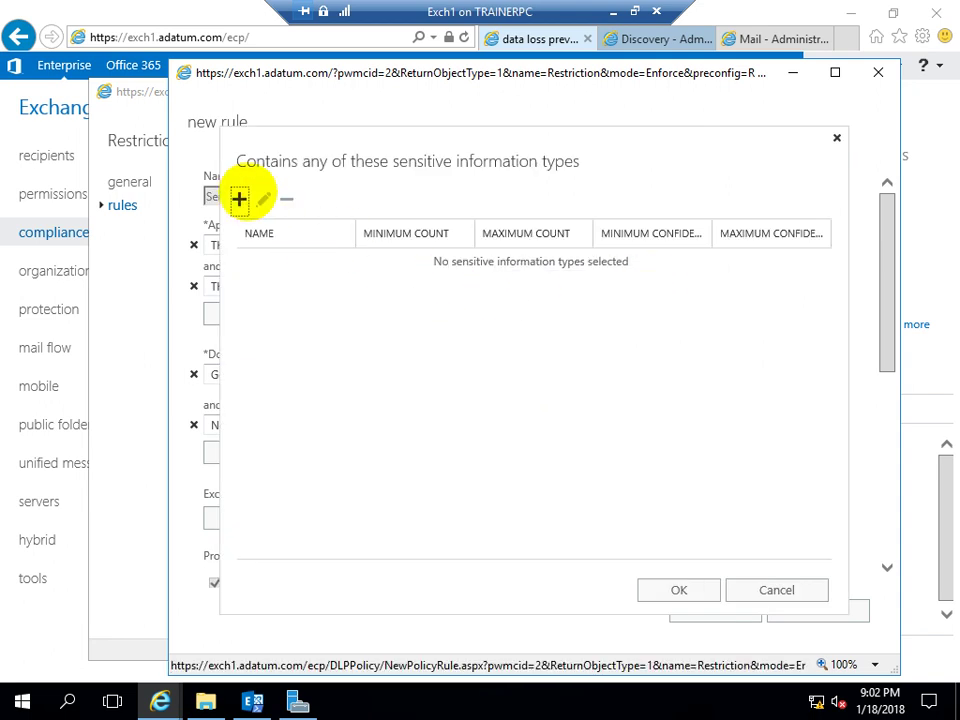
left_click(239, 199)
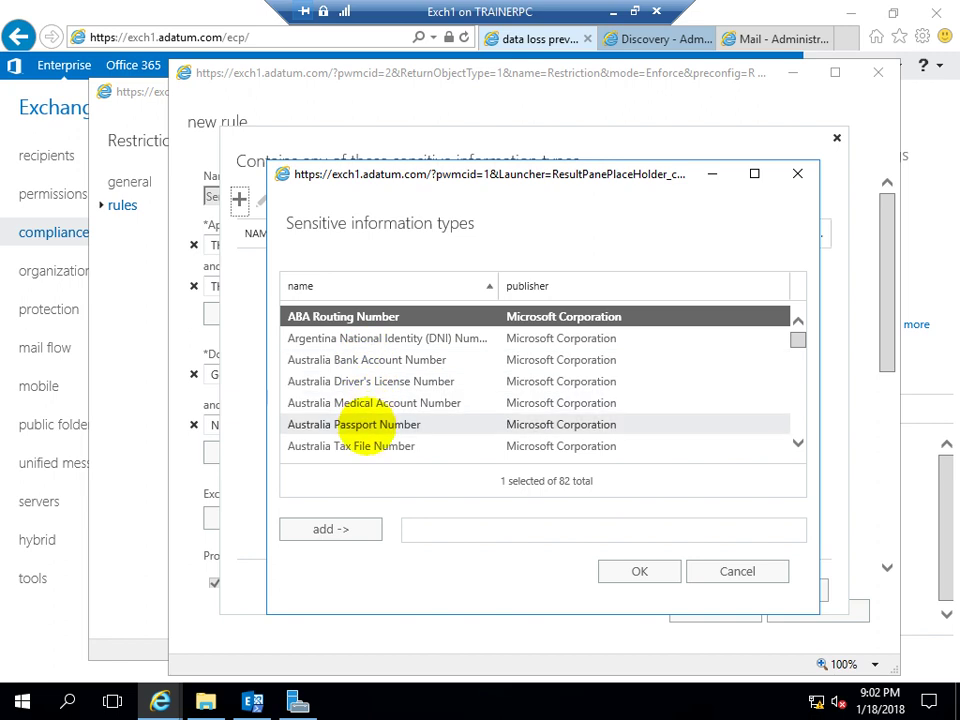
scroll(334, 405, "down", 1)
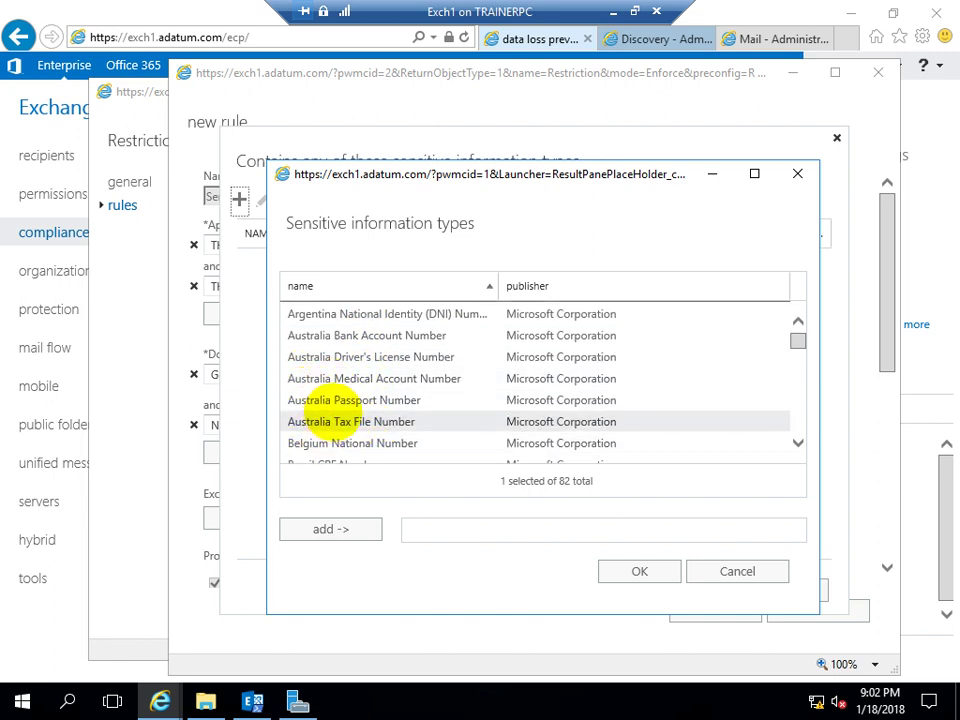
scroll(318, 410, "down", 2)
scroll(322, 408, "down", 7)
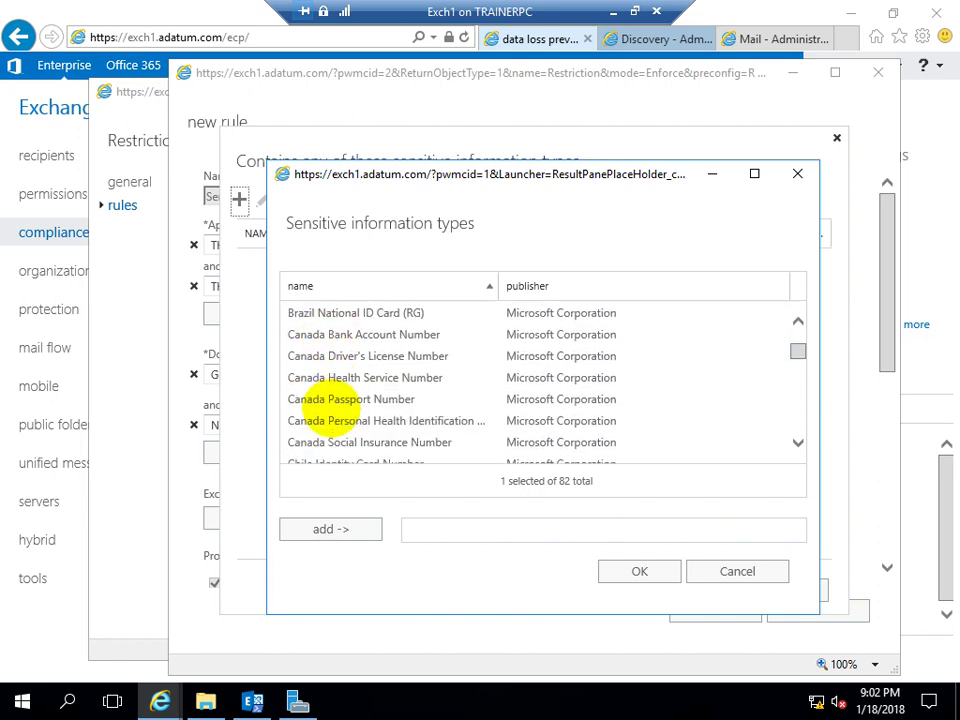
scroll(326, 408, "down", 7)
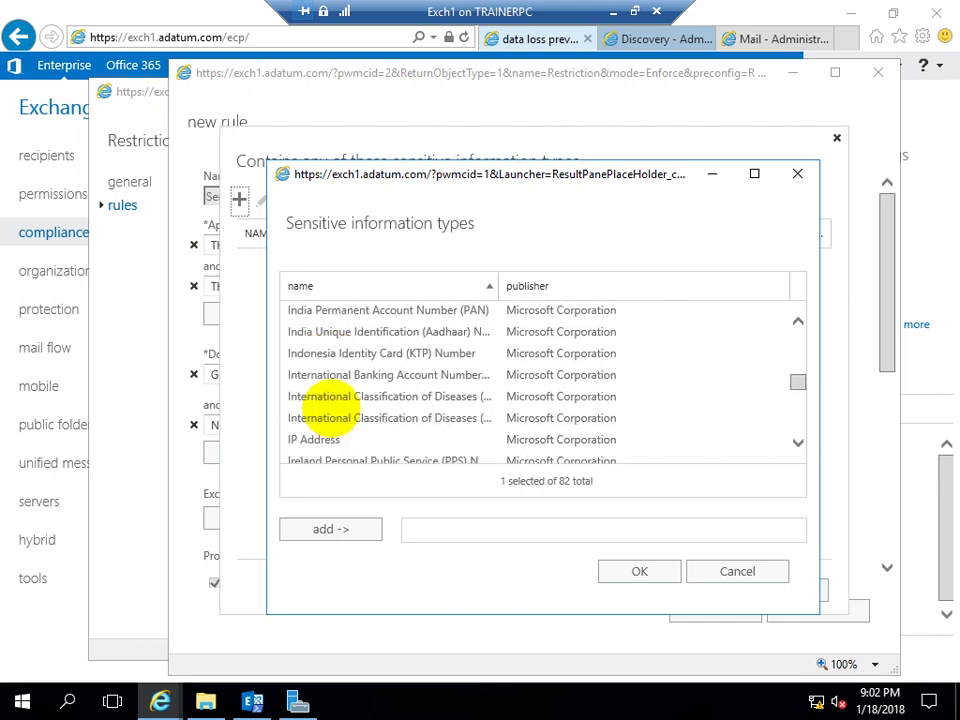
scroll(322, 404, "up", 1)
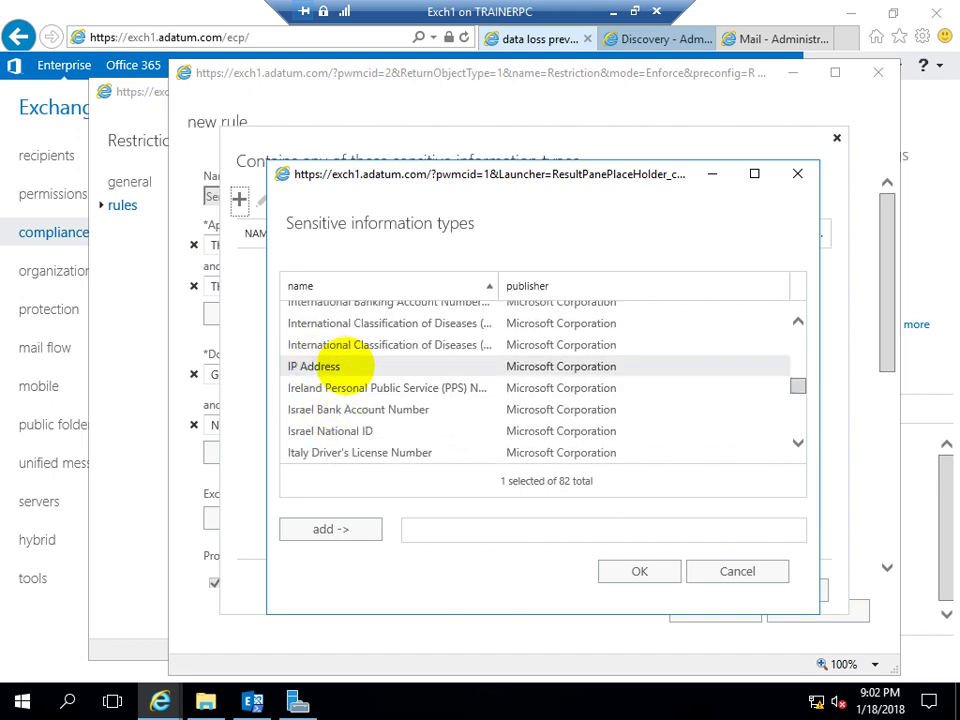
scroll(322, 370, "down", 2)
scroll(322, 406, "down", 5)
scroll(322, 422, "down", 3)
scroll(322, 412, "down", 4)
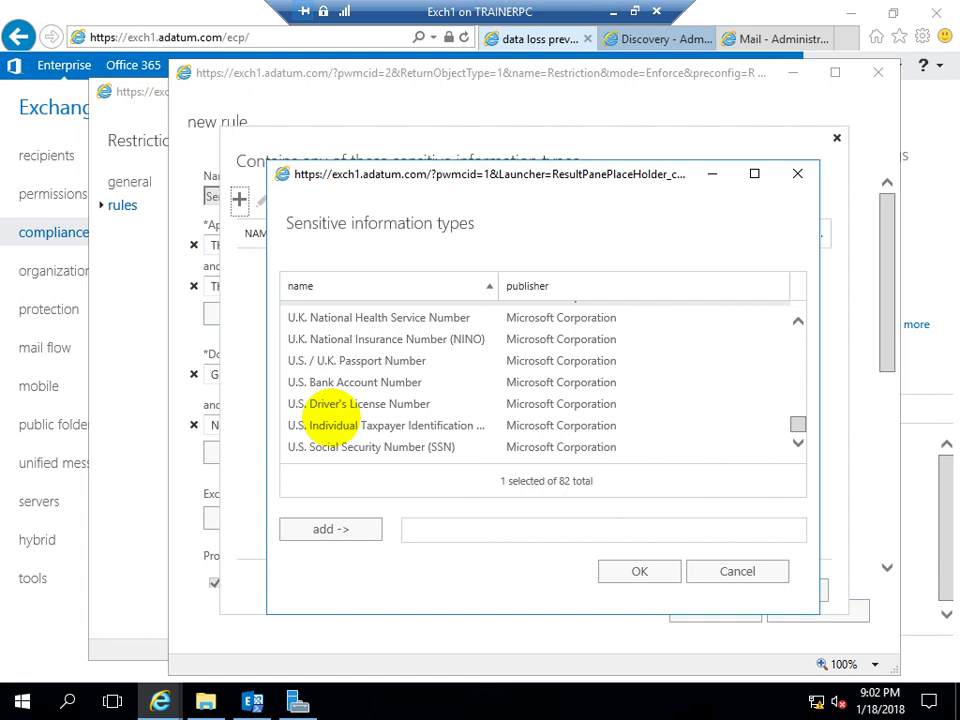
scroll(323, 418, "up", 12)
scroll(322, 412, "up", 8)
scroll(322, 418, "up", 7)
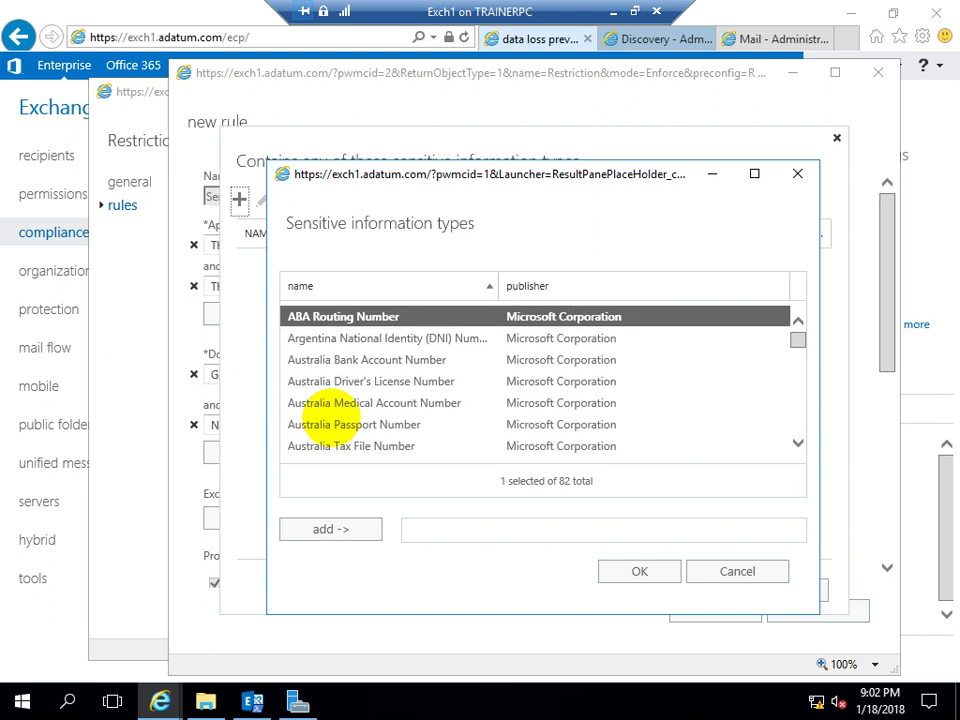
left_click(736, 570)
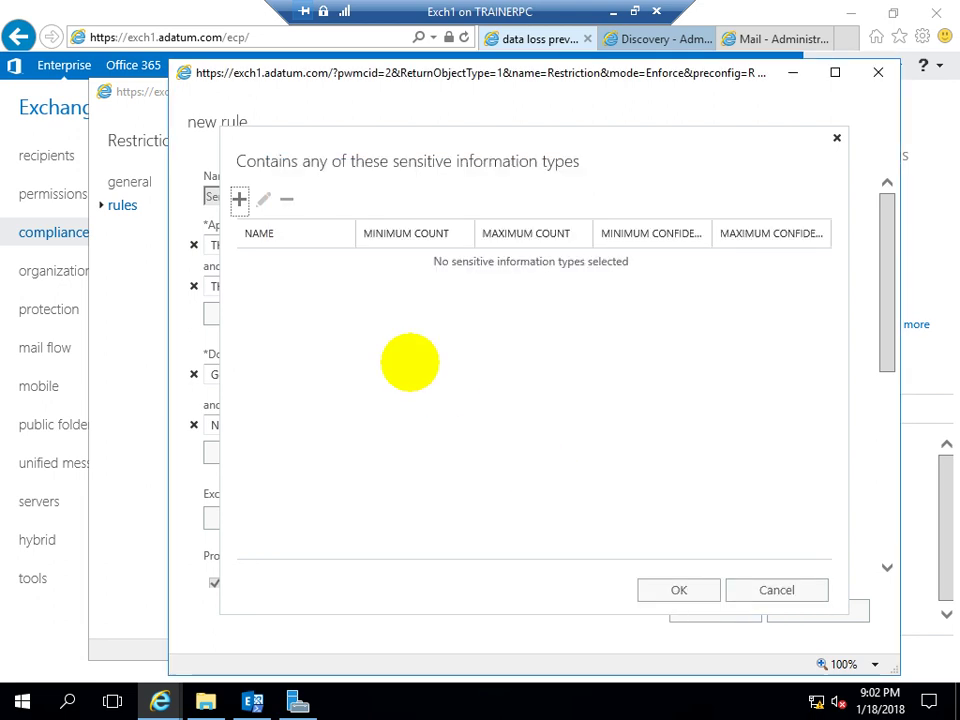
left_click(745, 585)
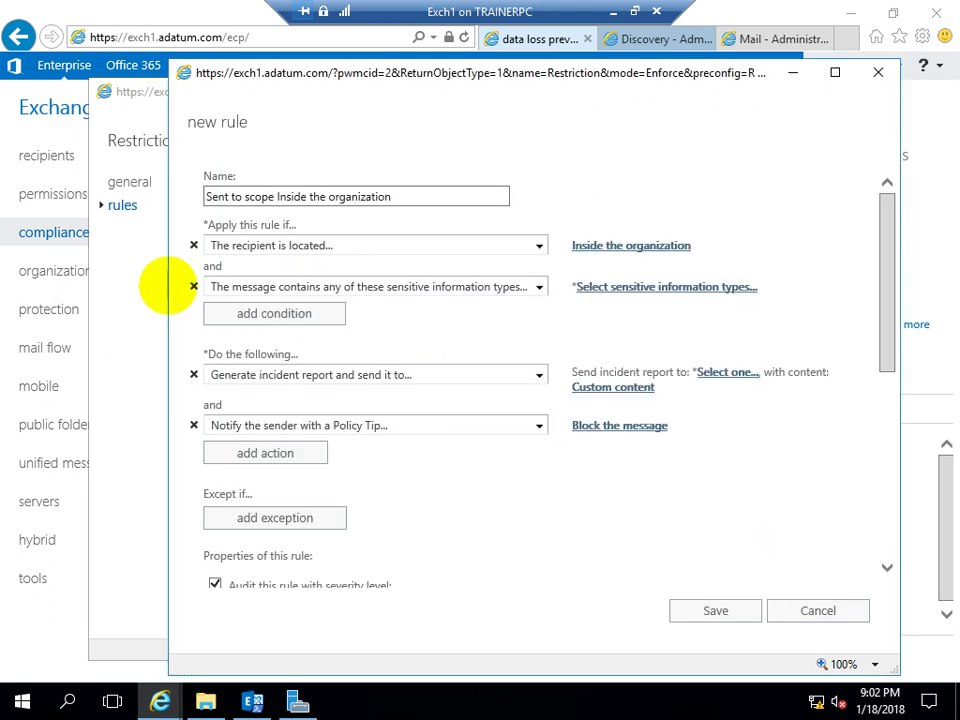
Discard the template rule and start a blank rule named RestrictionRule1
left_click(826, 614)
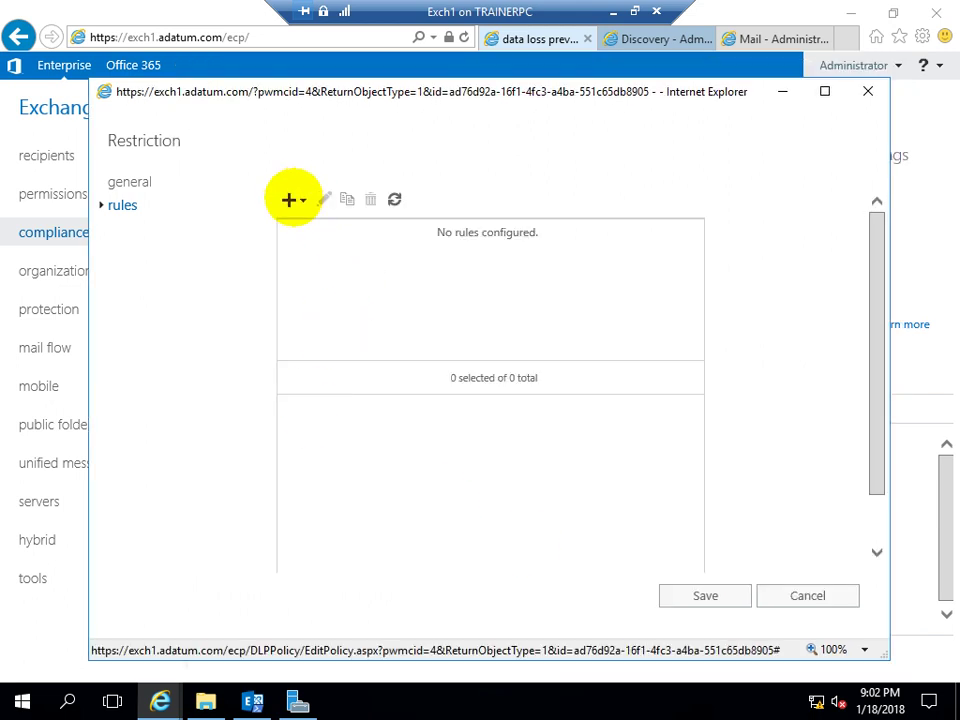
left_click(293, 200)
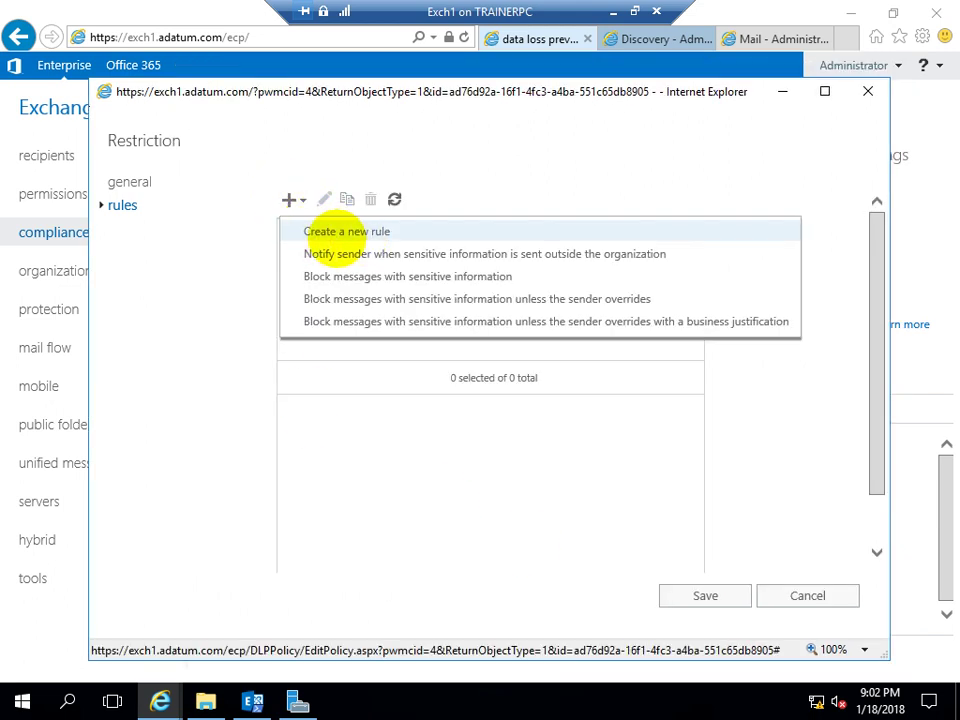
left_click(340, 231)
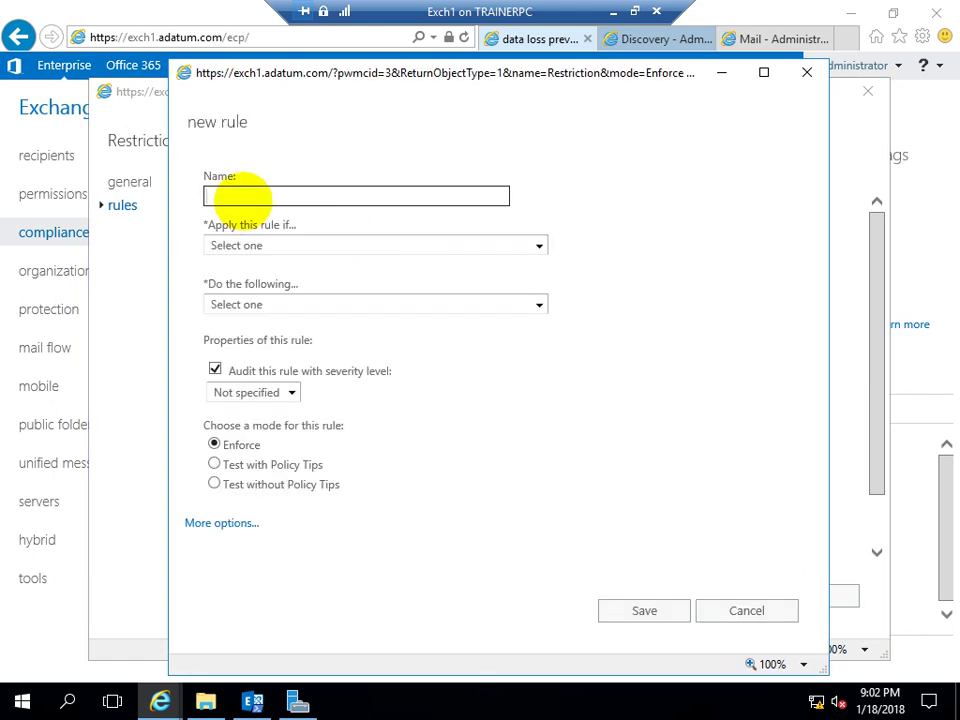
type("Re")
type("striciton")
key("BackSpace")
key("BackSpace")
type("tion")
key("BackSpace")
type("nRule1")
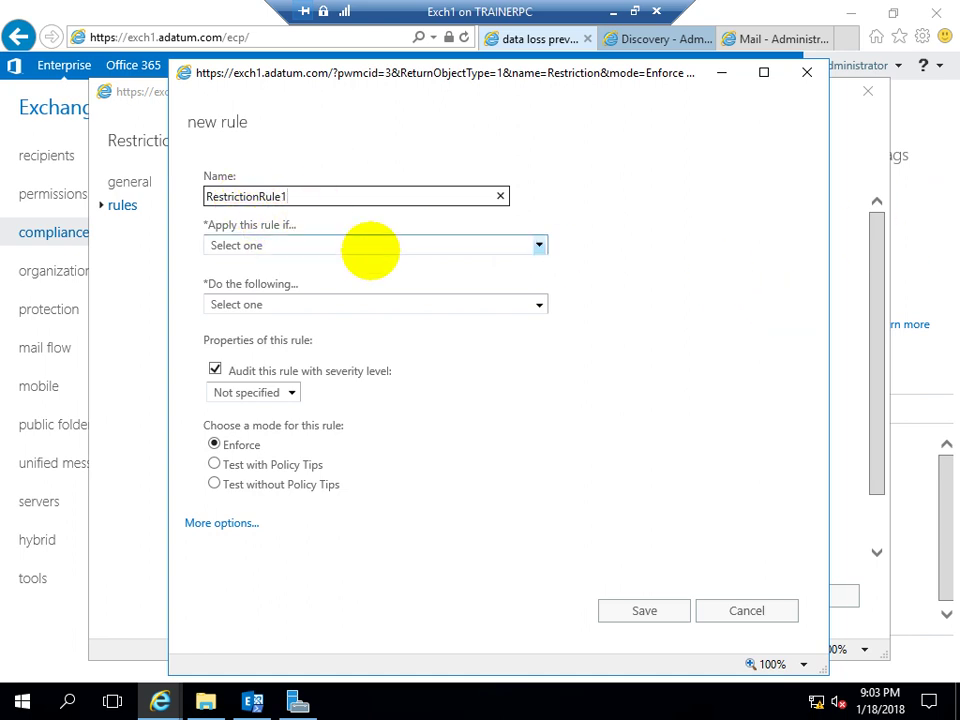
Set 'Apply this rule if' to [Apply to all messages]
left_click(539, 245)
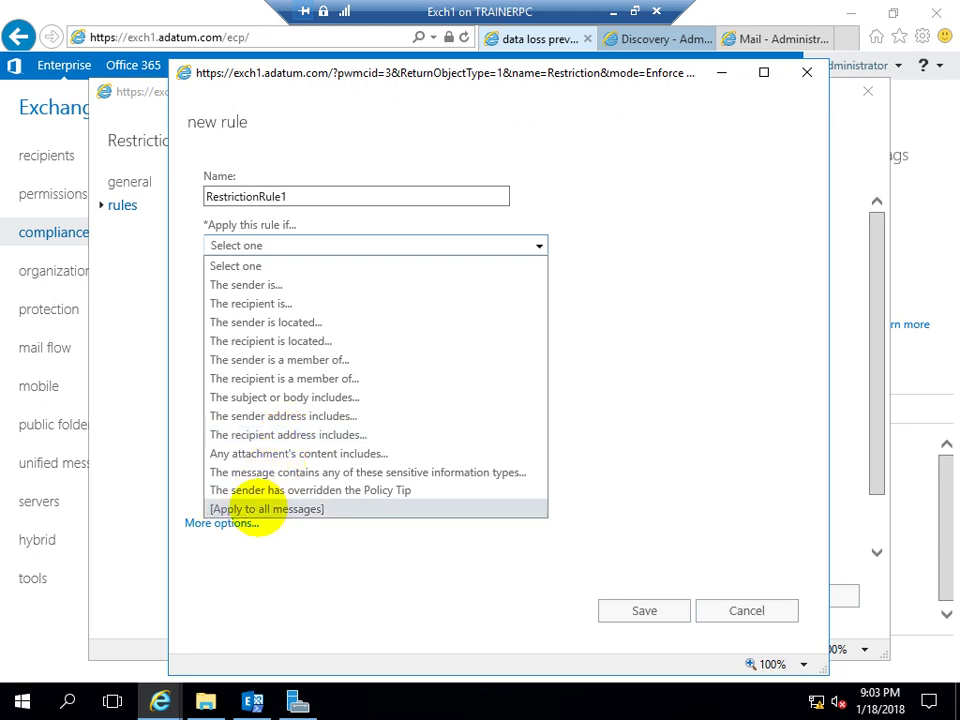
left_click(256, 510)
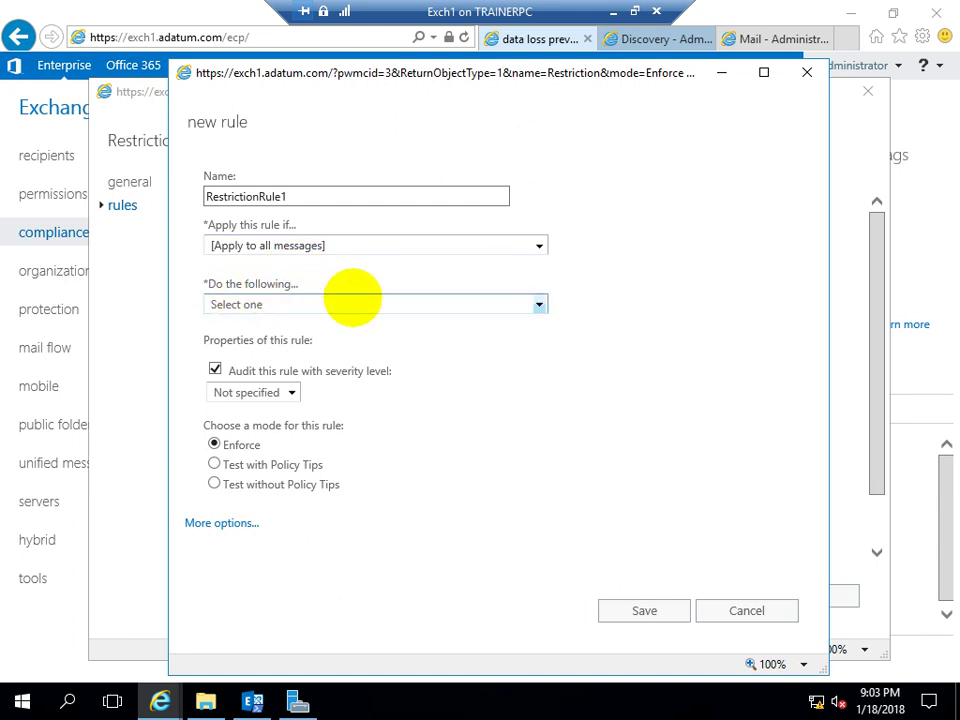
left_click(391, 297)
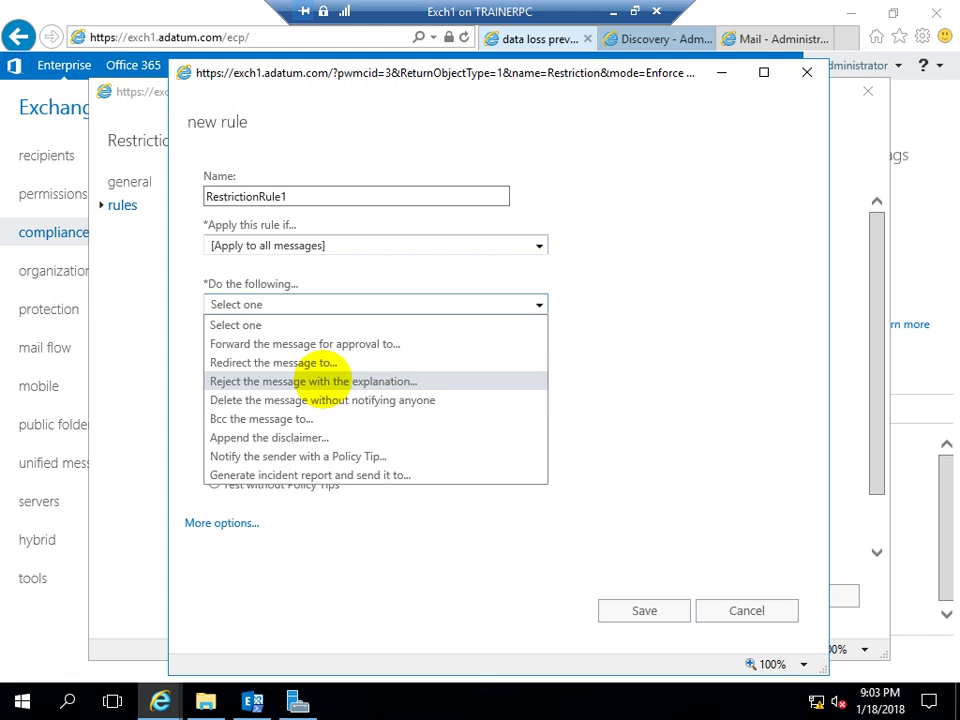
Add a reject action explaining 'You Are Trying to send some Sensitive Information.'
left_click(331, 381)
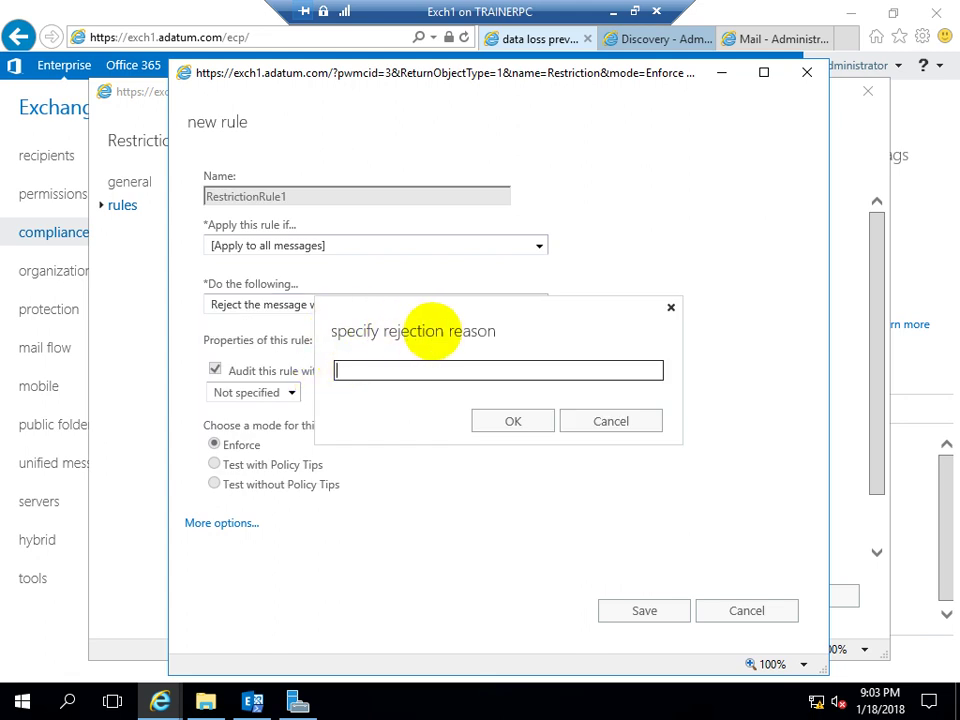
type("YOu")
key("BackSpace")
type("u")
key("BackSpace")
type("ou ")
type("Are")
type("Tyring ")
type("to ser")
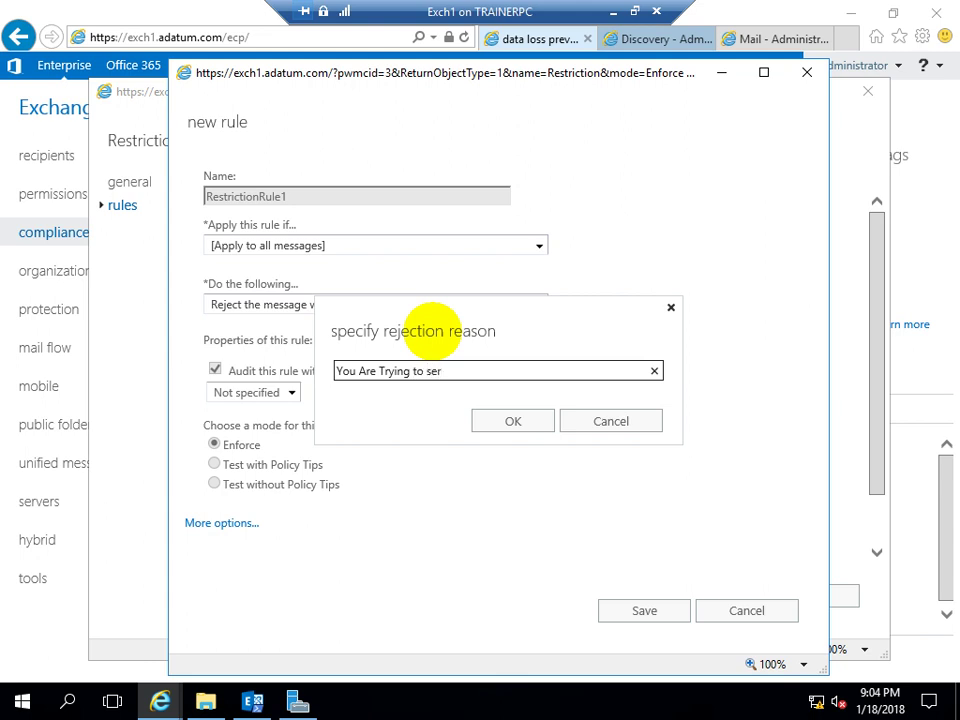
key("BackSpace")
type("nd S")
key("BackSpace")
type("some ")
type("SE")
type("nci")
key("BackSpace")
type("sitive Information")
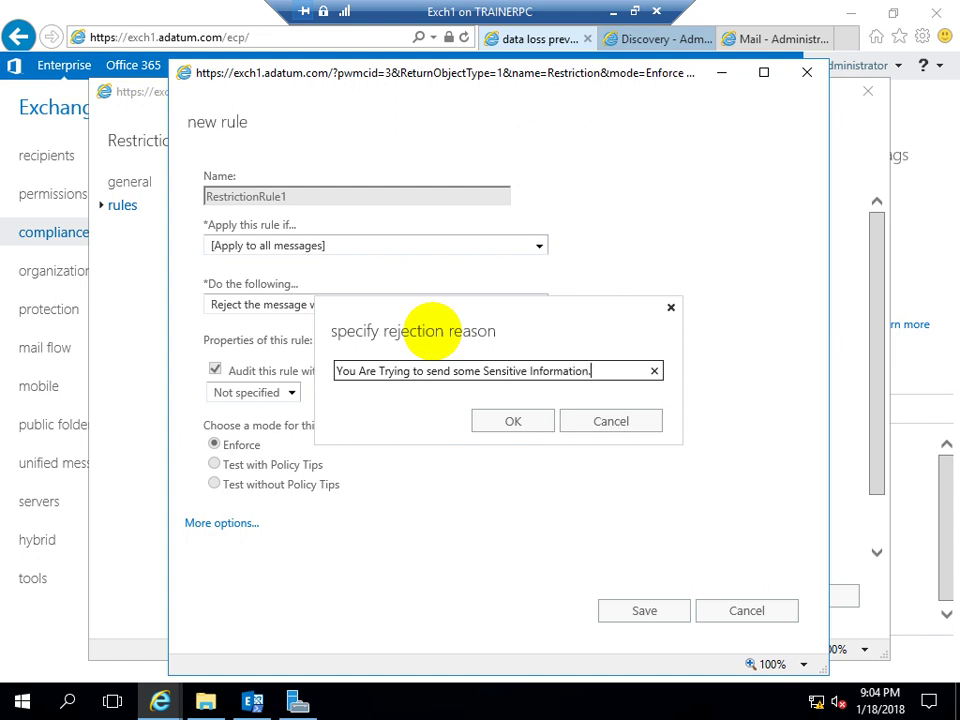
type(".")
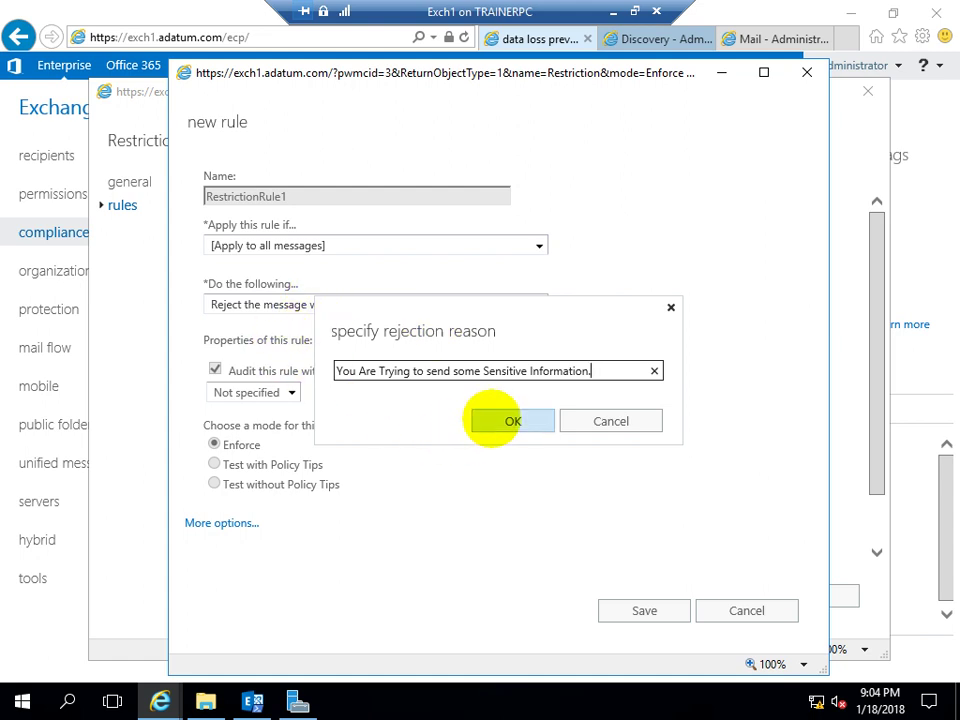
left_click(500, 420)
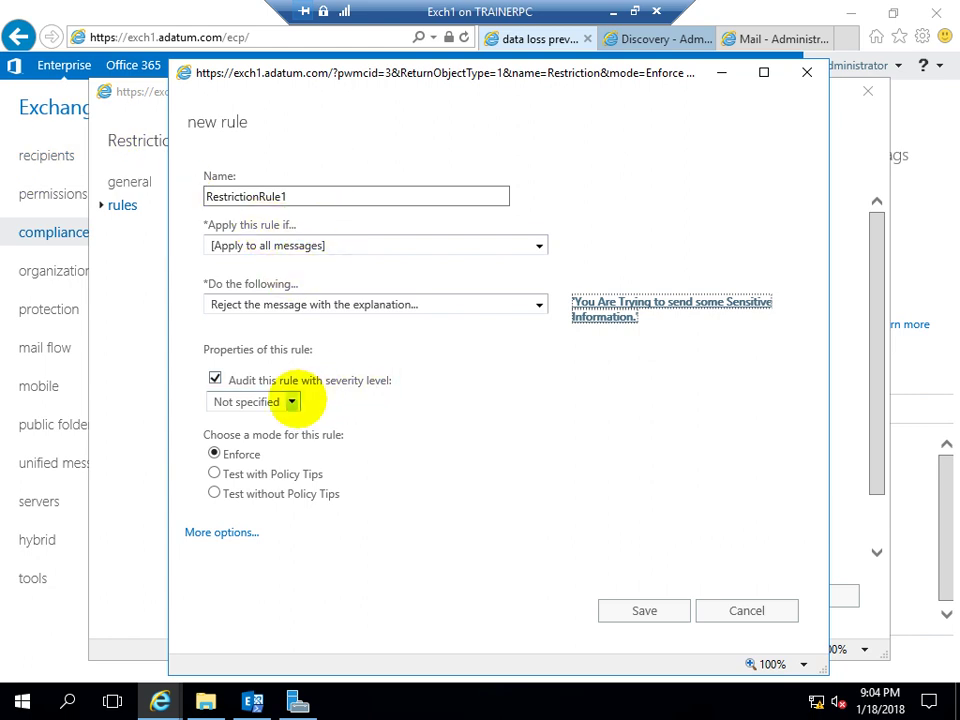
Set the rule's audit severity level to High
left_click(291, 401)
left_click(291, 401)
left_click(291, 401)
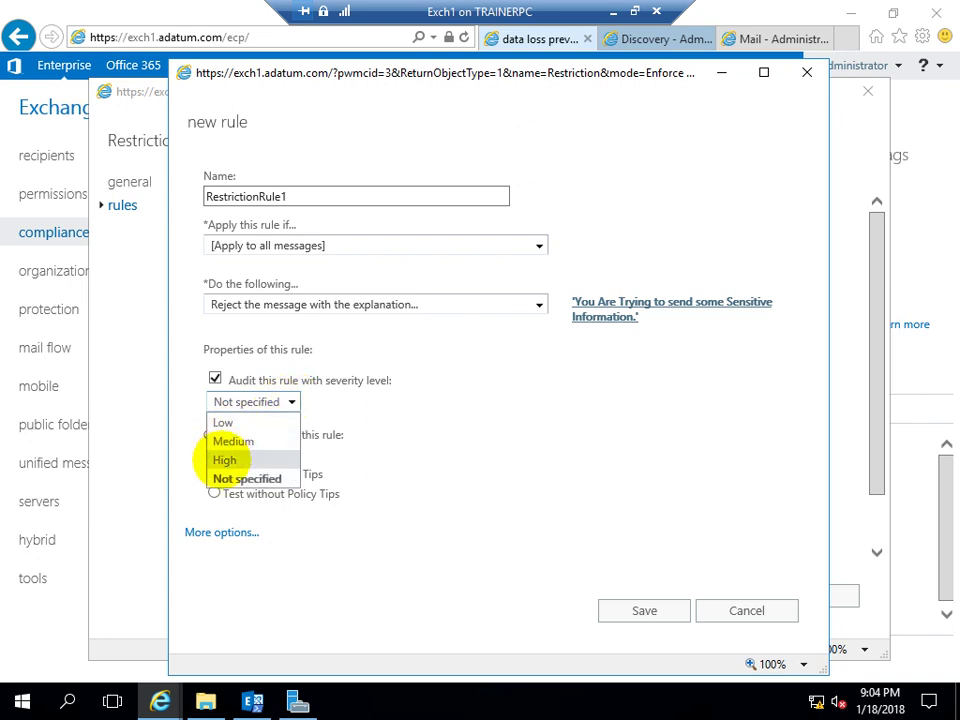
left_click(212, 460)
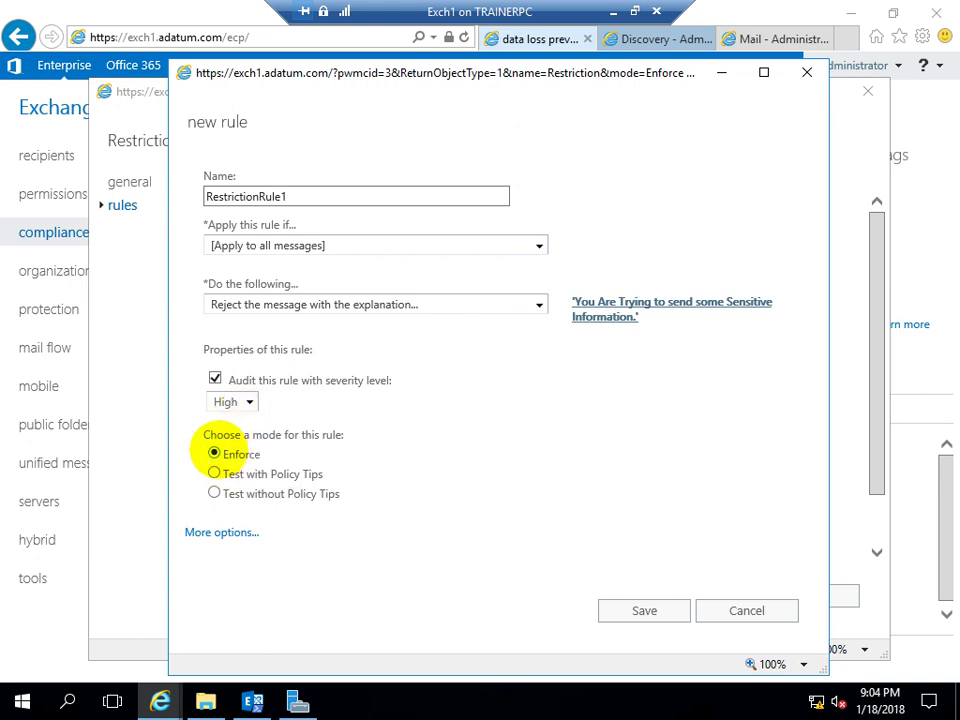
Show the rule's additional options and review the full rule form
left_click(222, 533)
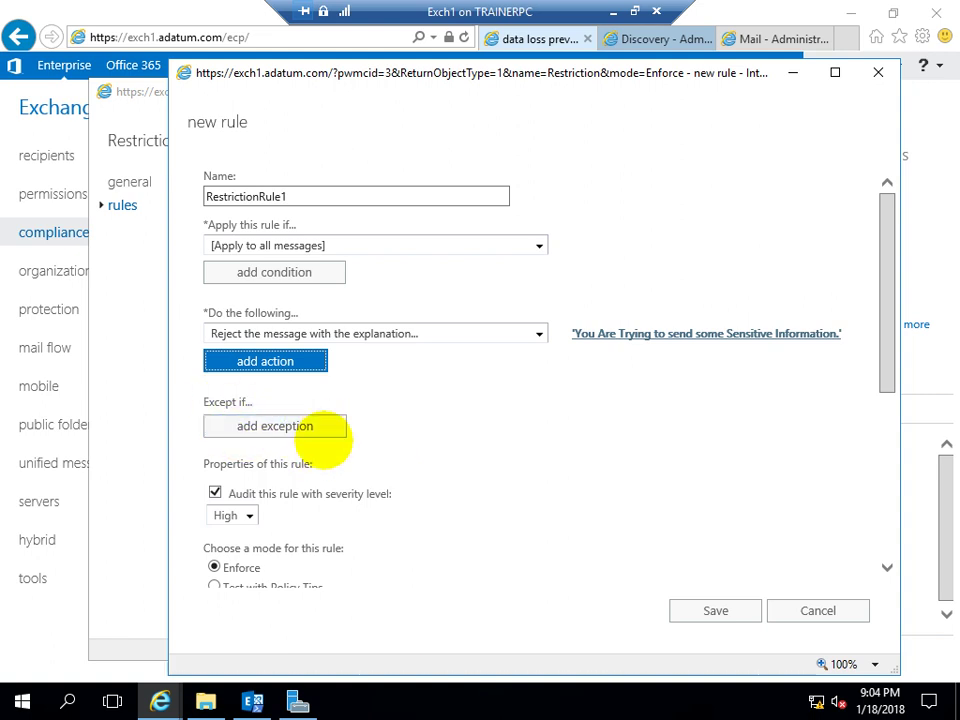
scroll(300, 477, "down", 2)
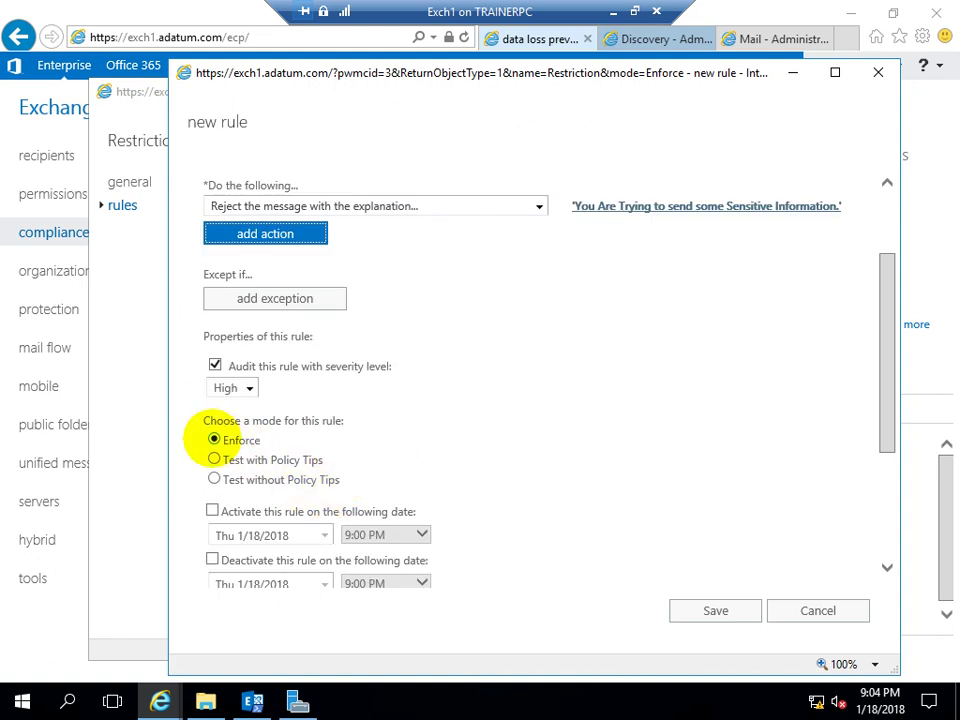
scroll(232, 440, "down", 2)
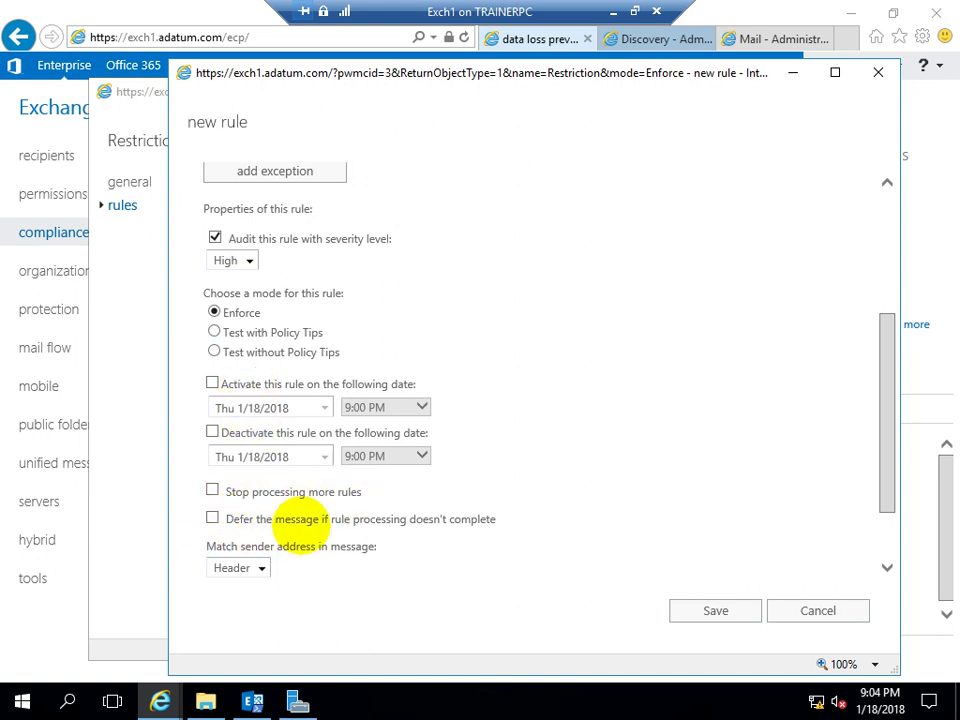
scroll(300, 523, "down", 2)
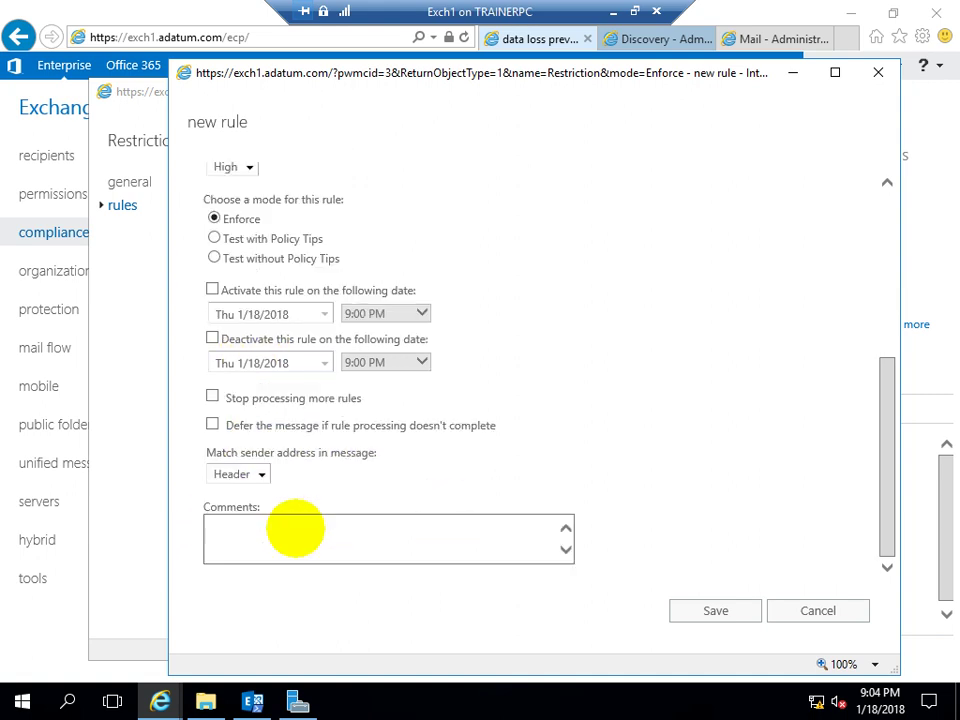
scroll(295, 527, "up", 6)
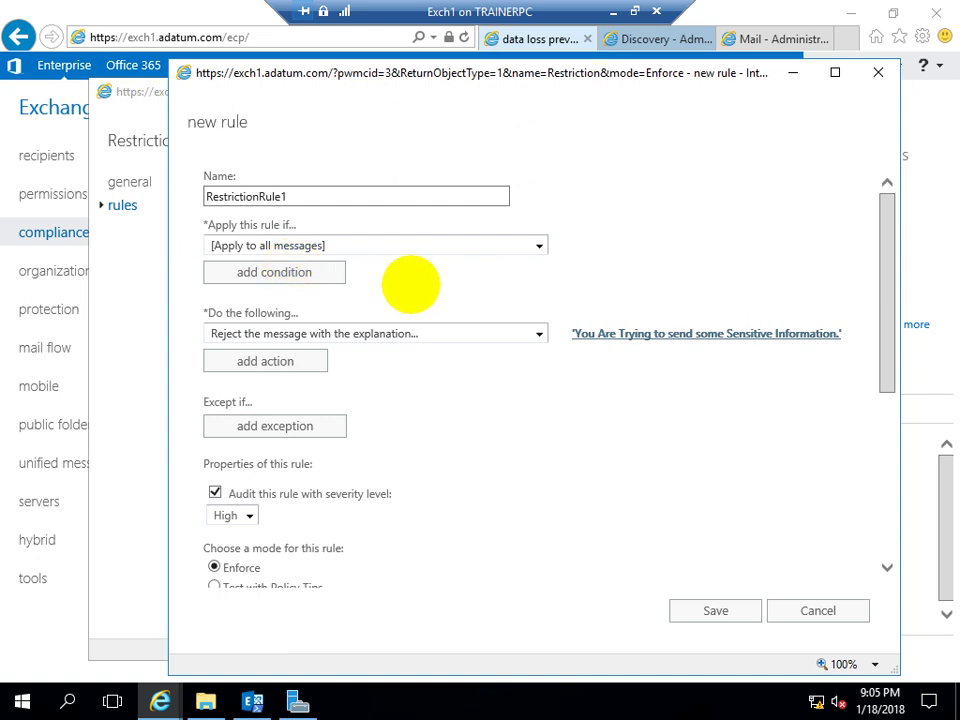
Display the 'The message…' conditions under 'Apply this rule if'
left_click(434, 244)
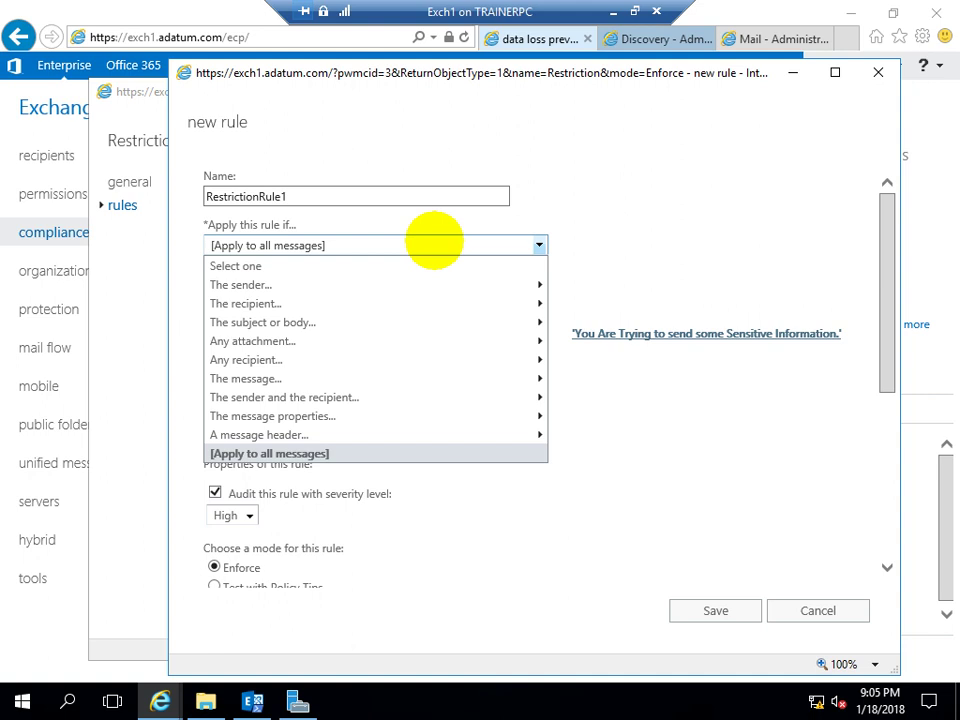
mouse_move(287, 283)
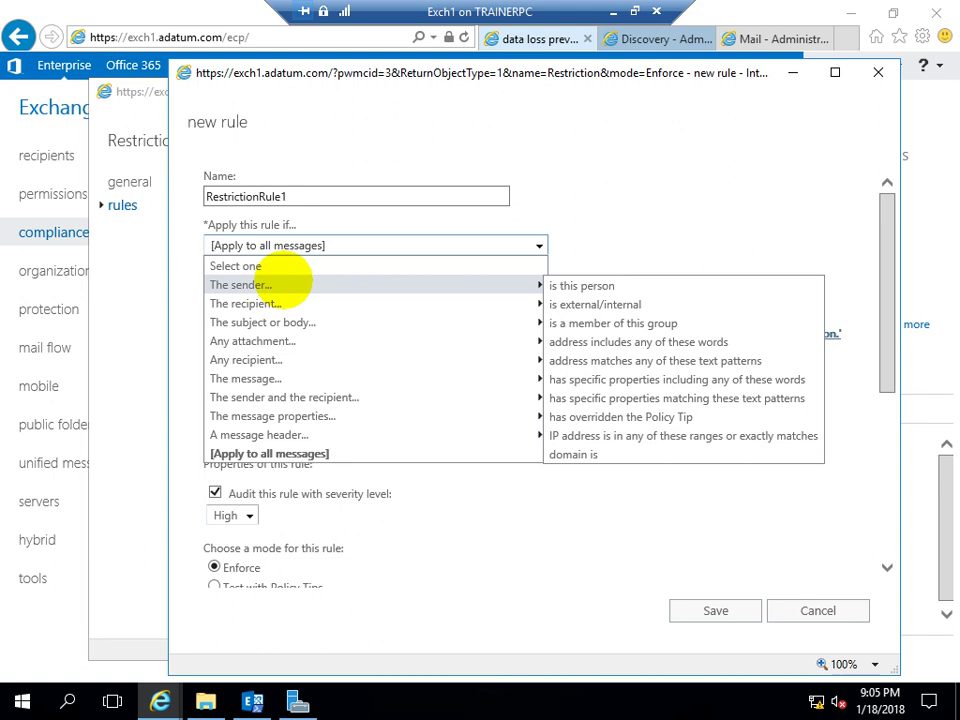
mouse_move(228, 380)
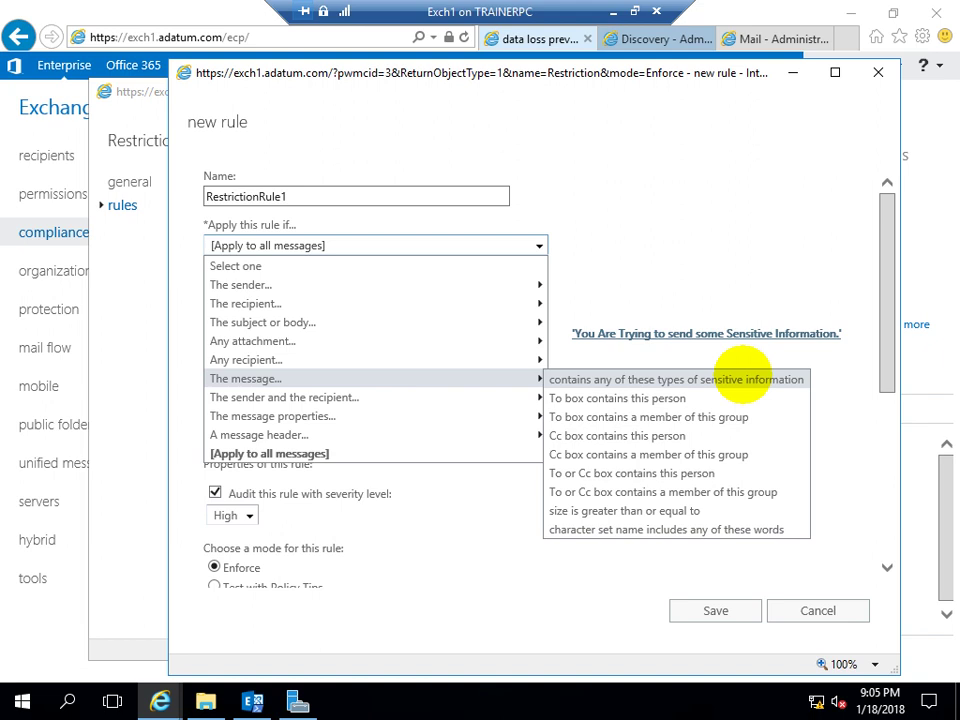
Set the condition to messages containing the IP Address sensitive information type
left_click(742, 379)
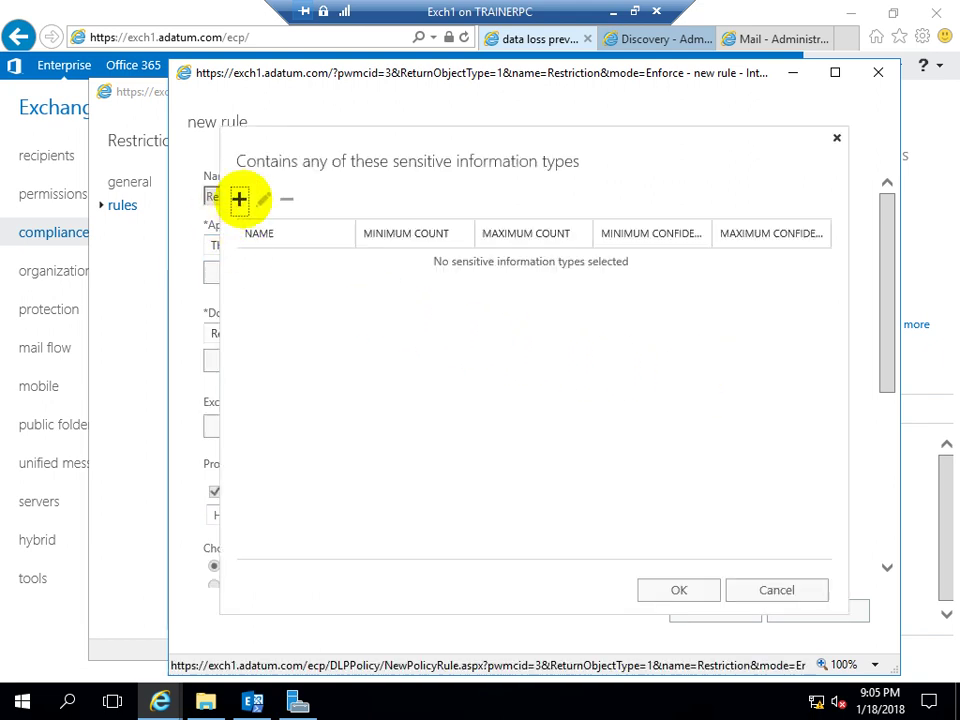
left_click(239, 199)
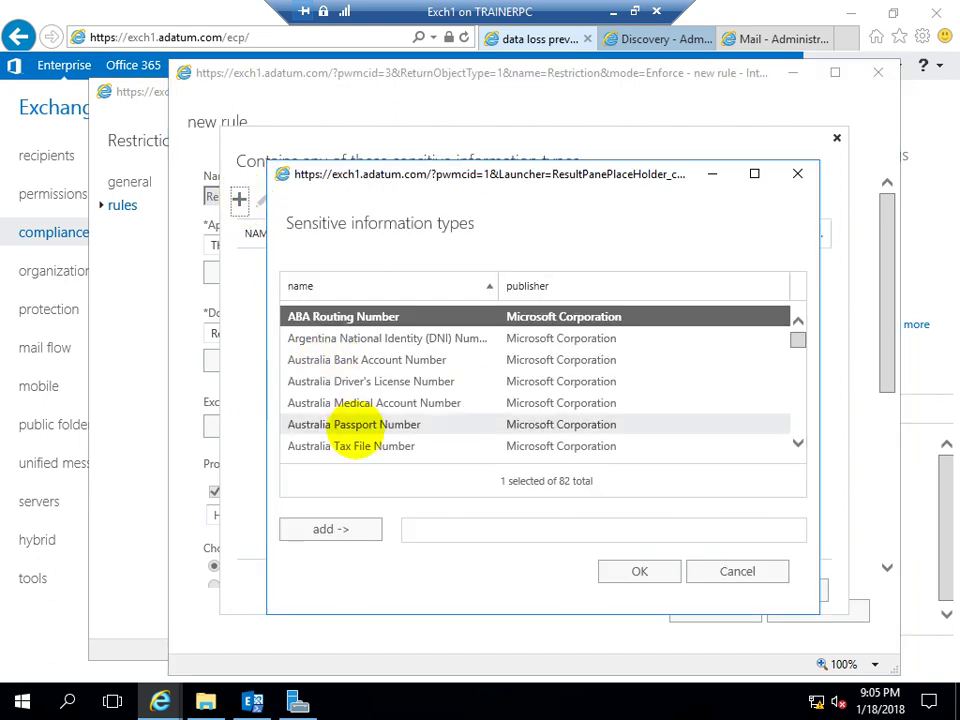
scroll(352, 432, "down", 5)
scroll(352, 432, "down", 8)
scroll(352, 432, "down", 3)
scroll(354, 414, "up", 2)
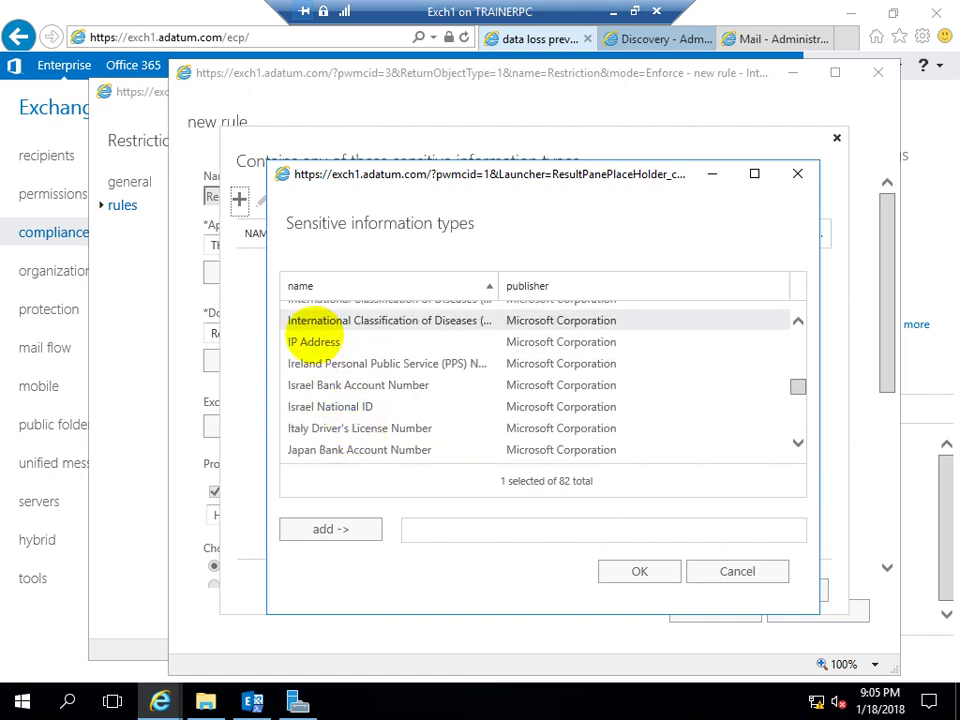
left_click(345, 341)
left_click(315, 527)
left_click(639, 571)
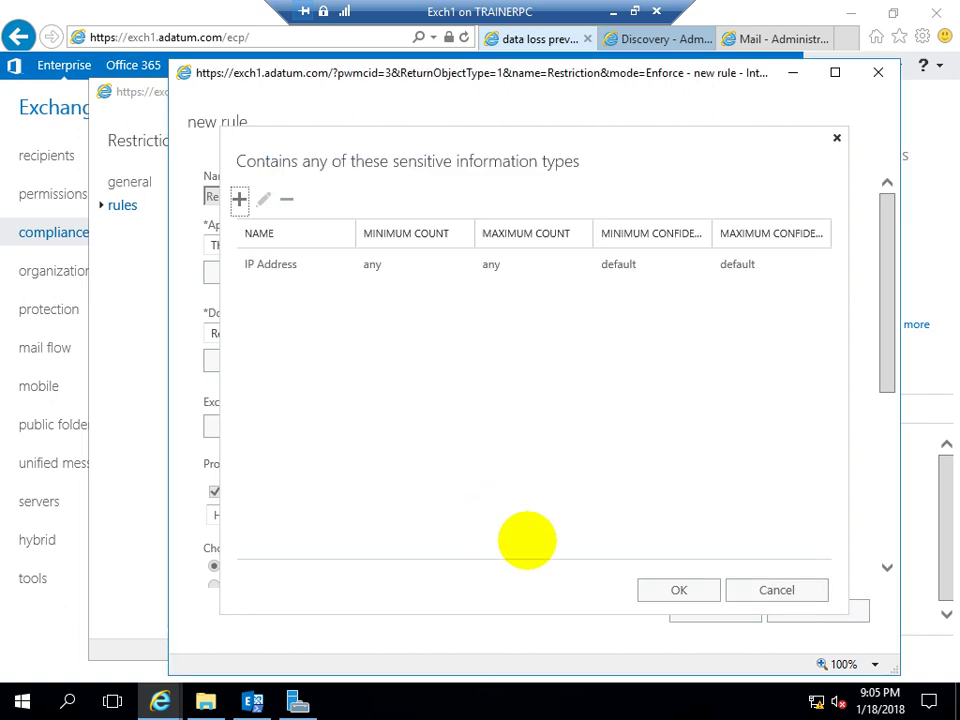
left_click(679, 590)
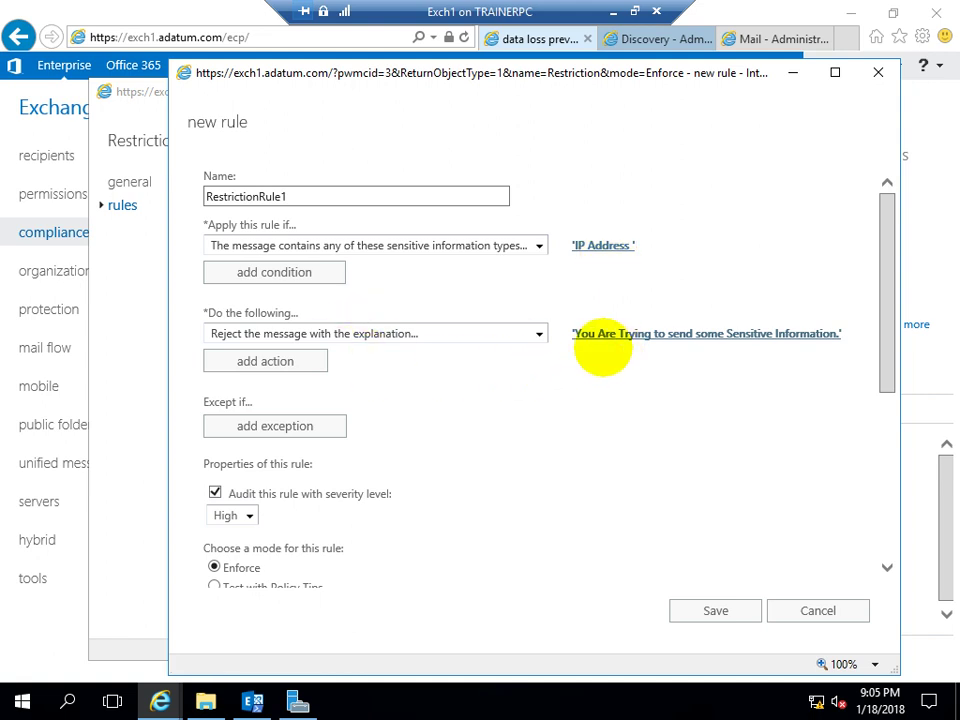
Save RestrictionRule1, then save the Restriction policy
left_click(718, 610)
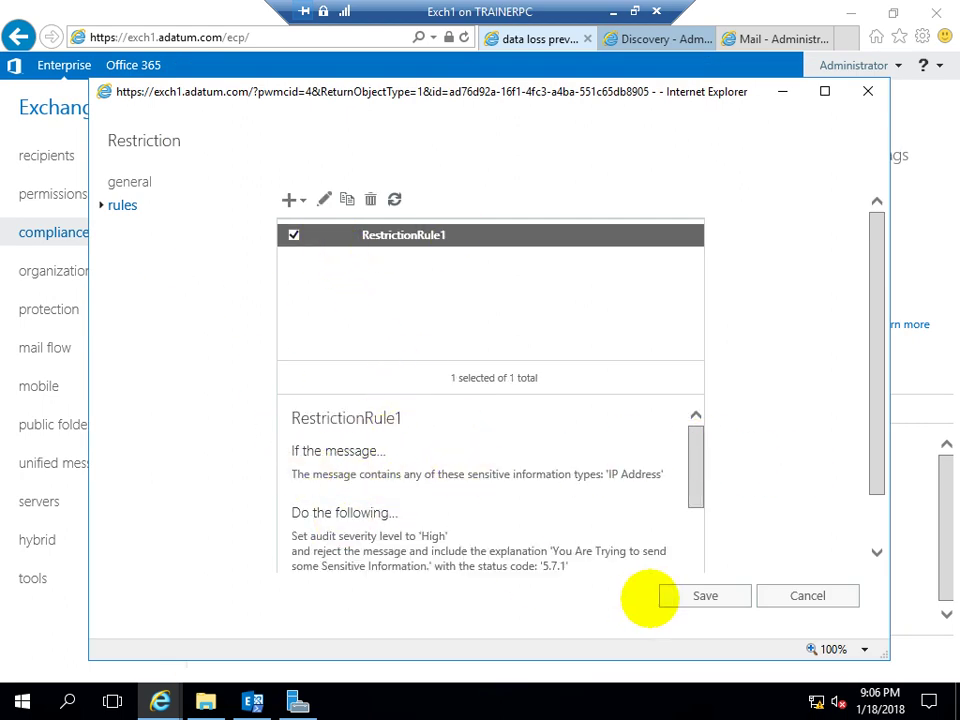
left_click(664, 596)
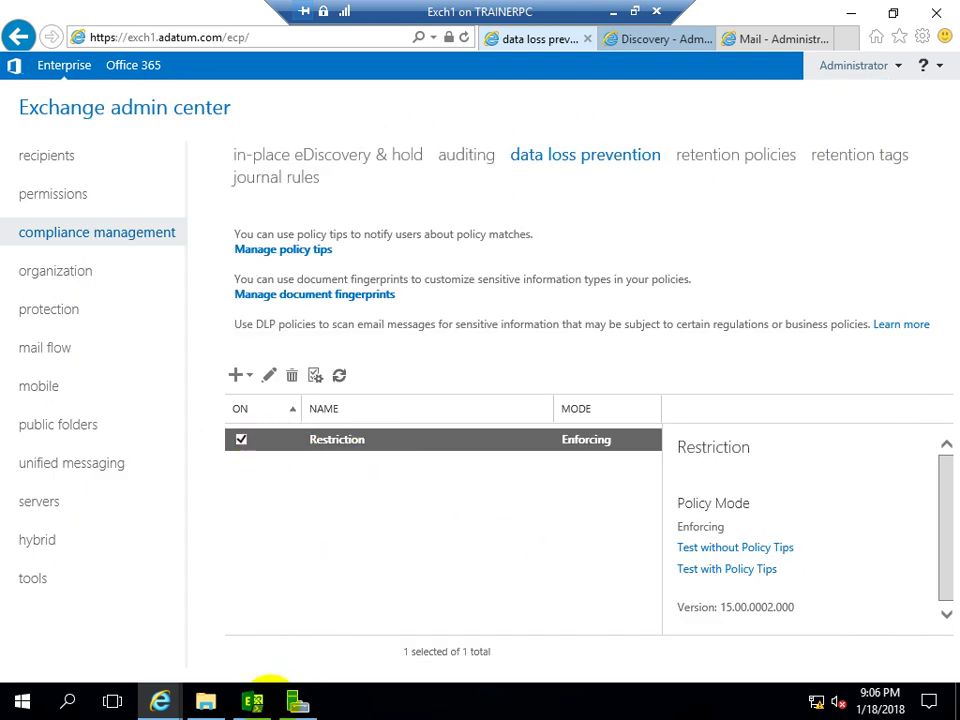
In Outlook on the web, start a new message addressed to Administrator
mouse_move(160, 701)
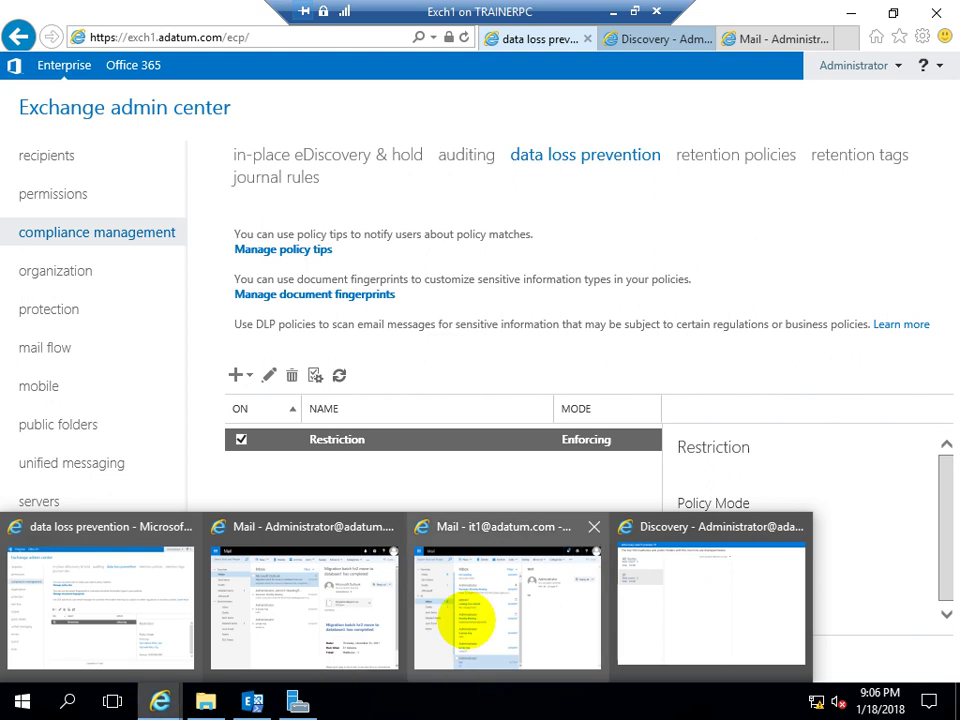
left_click(465, 610)
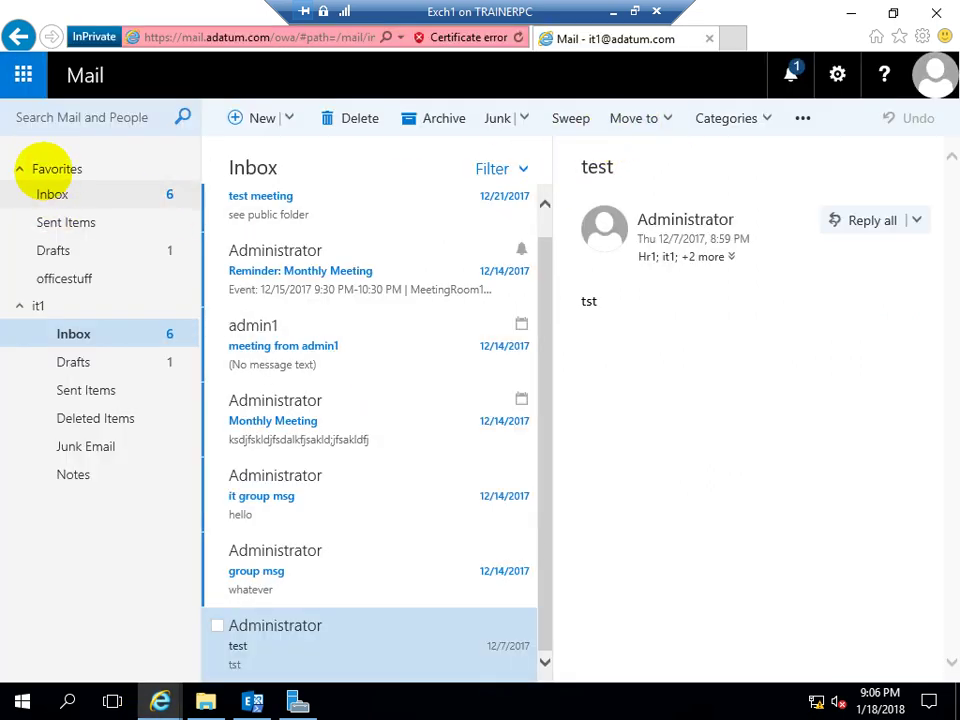
left_click(240, 120)
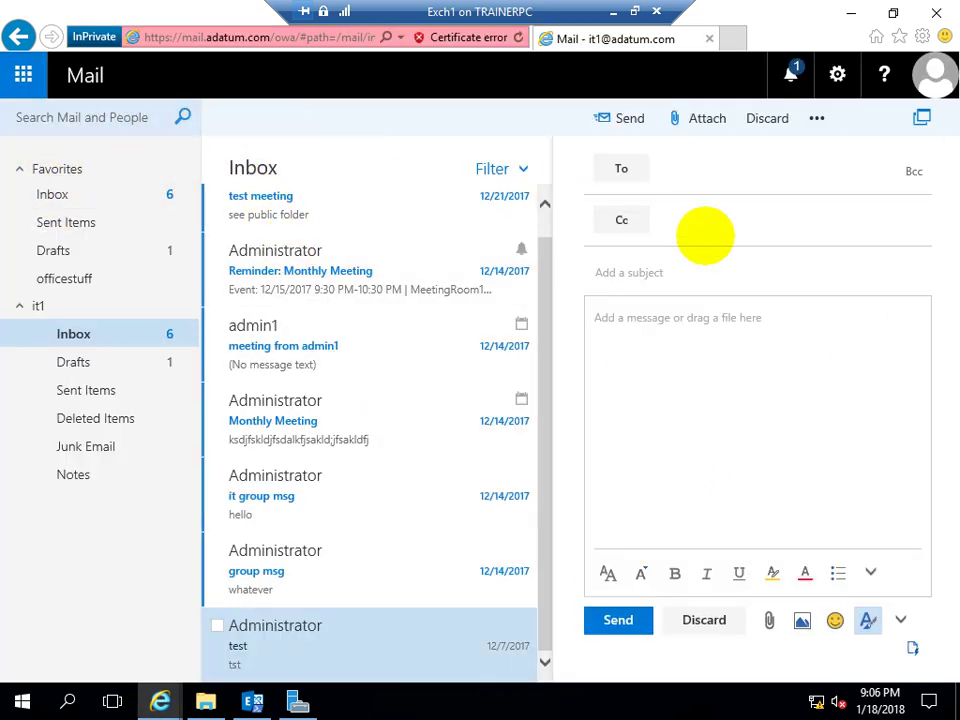
type("admini")
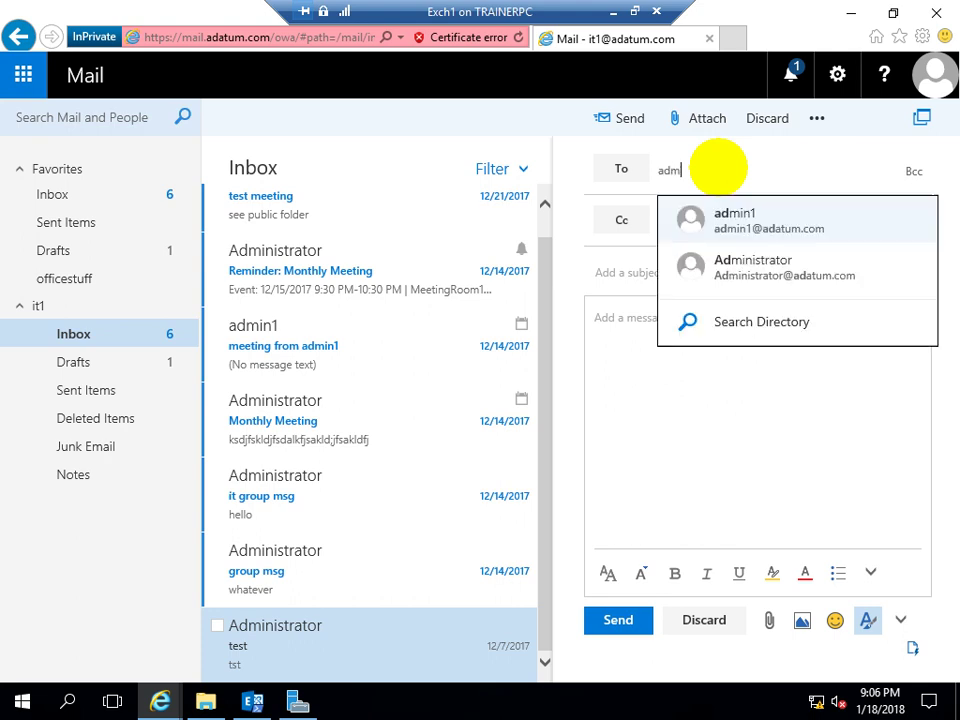
key("Return")
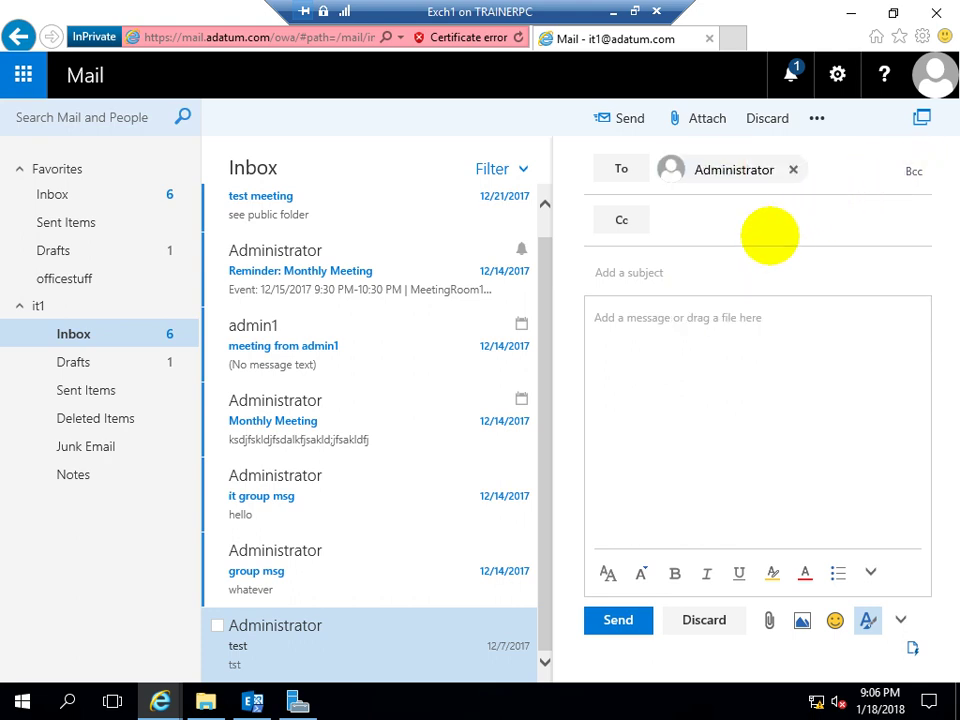
Enter subject 'lkjasdf' and body '172.16.0.15', then send it
left_click(722, 263)
type("lkjasdf")
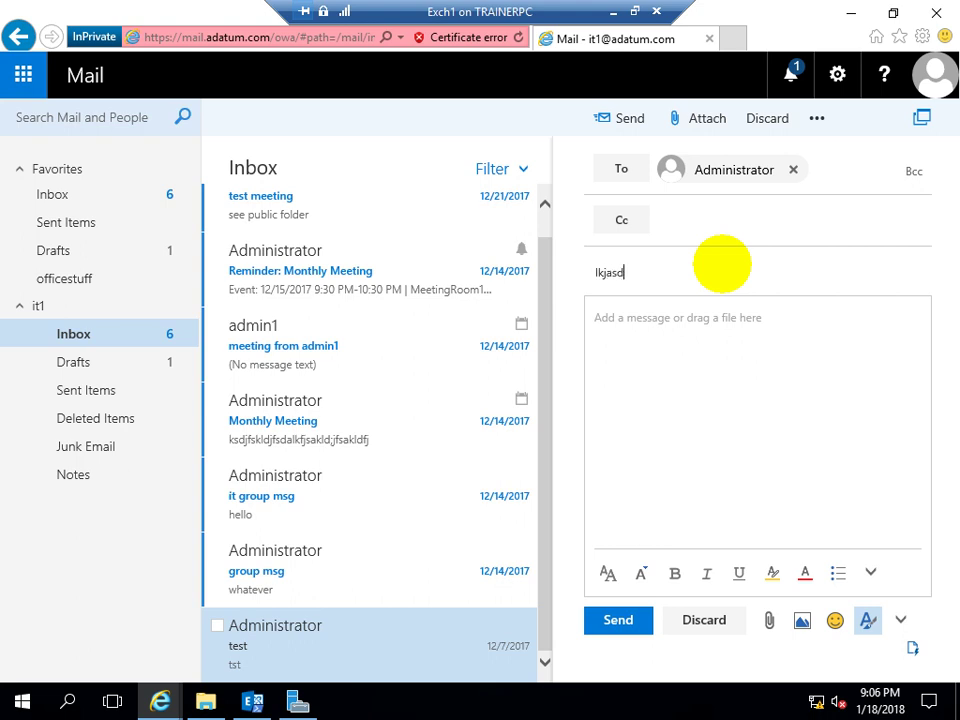
left_click(691, 330)
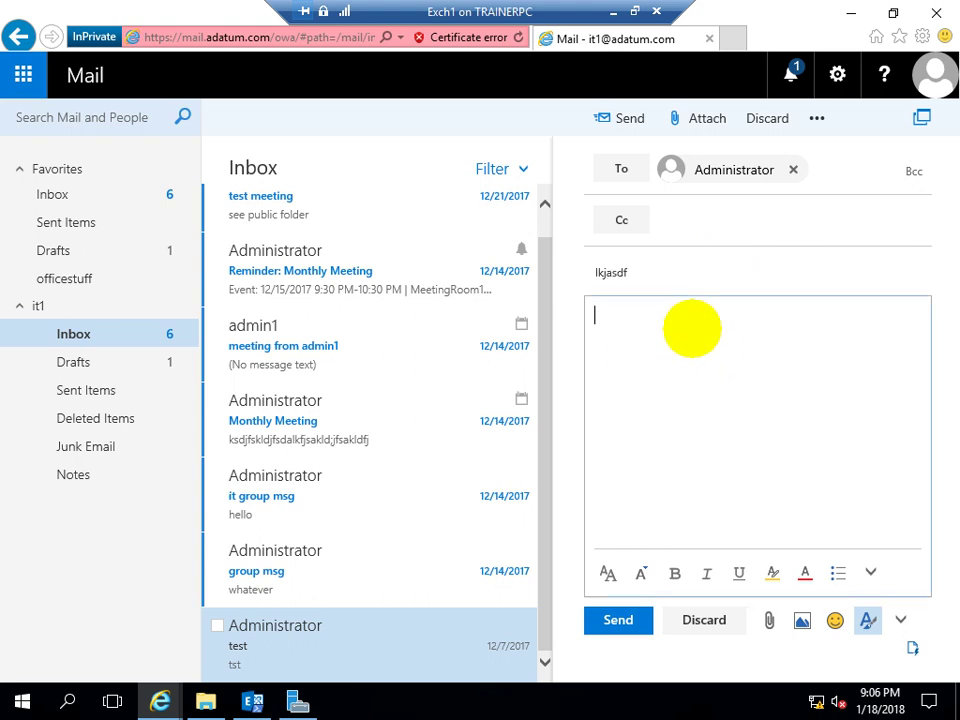
type("172.")
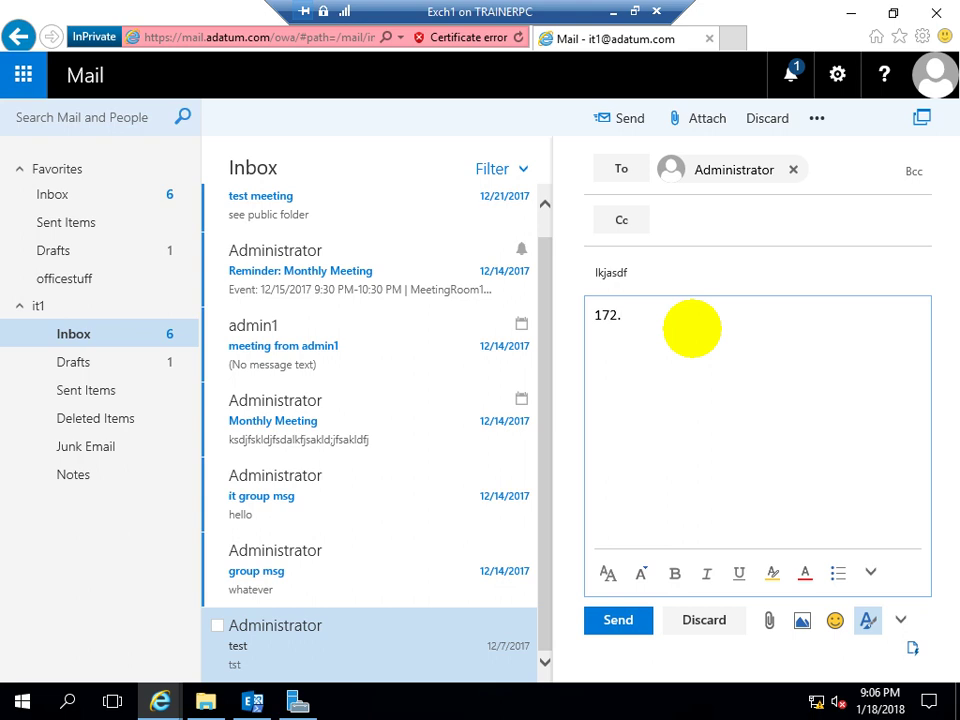
type("16.0.15")
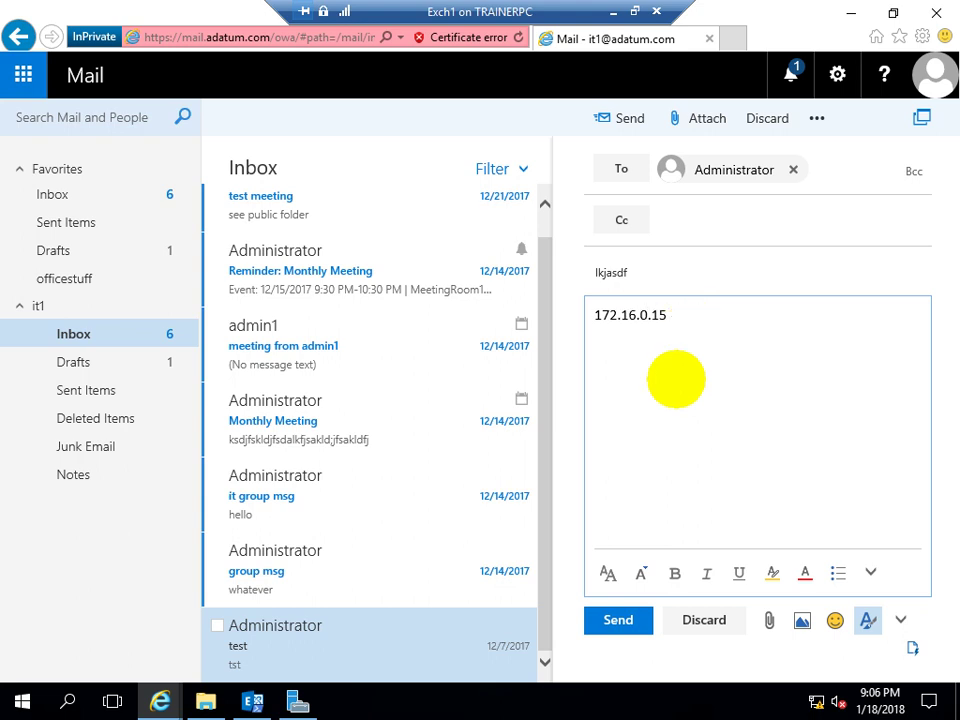
left_click(618, 620)
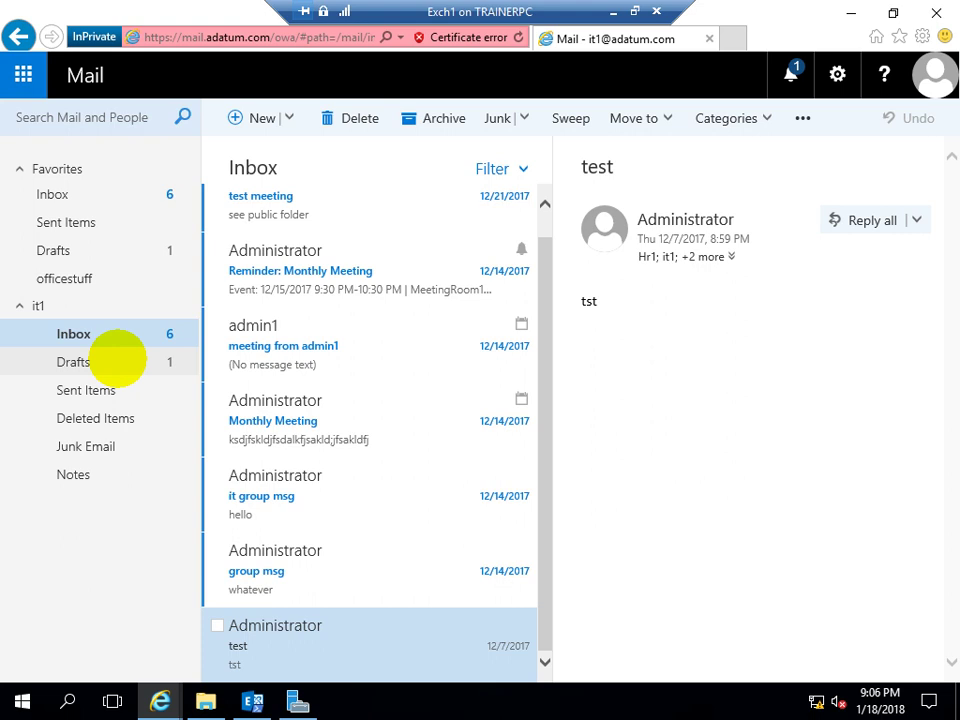
View the lkjasdf message in Sent Items, then go back to the Inbox
left_click(118, 380)
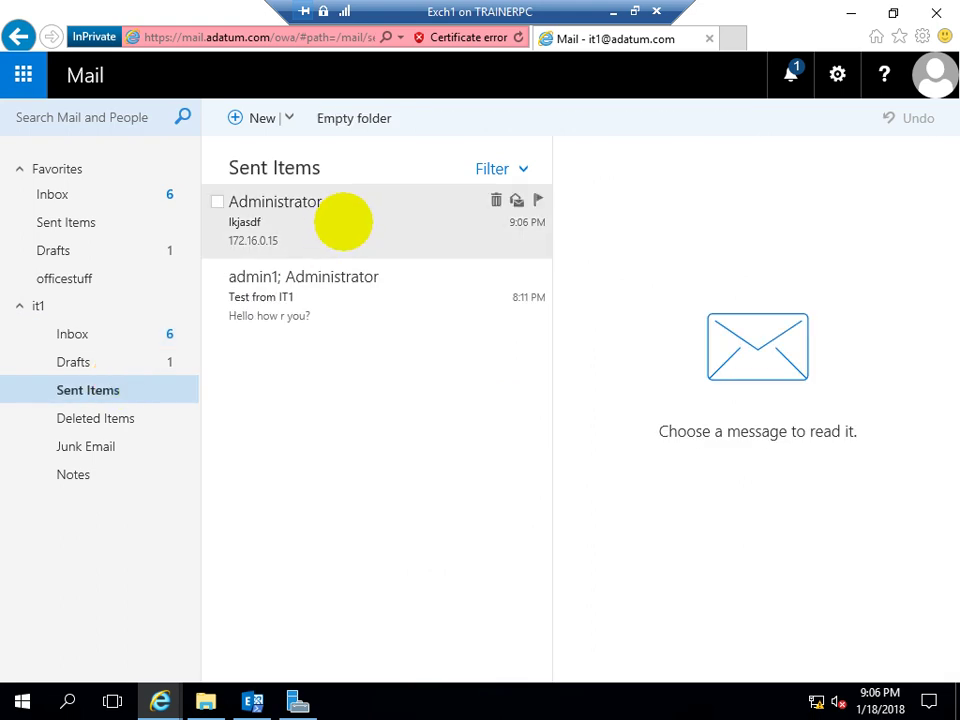
left_click(343, 222)
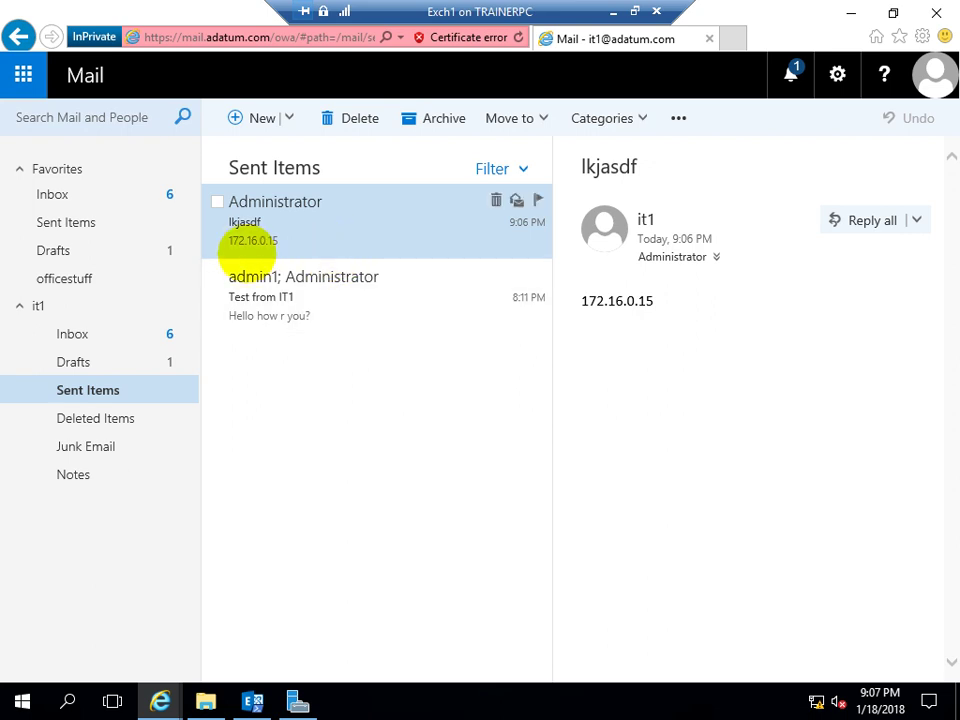
left_click(92, 196)
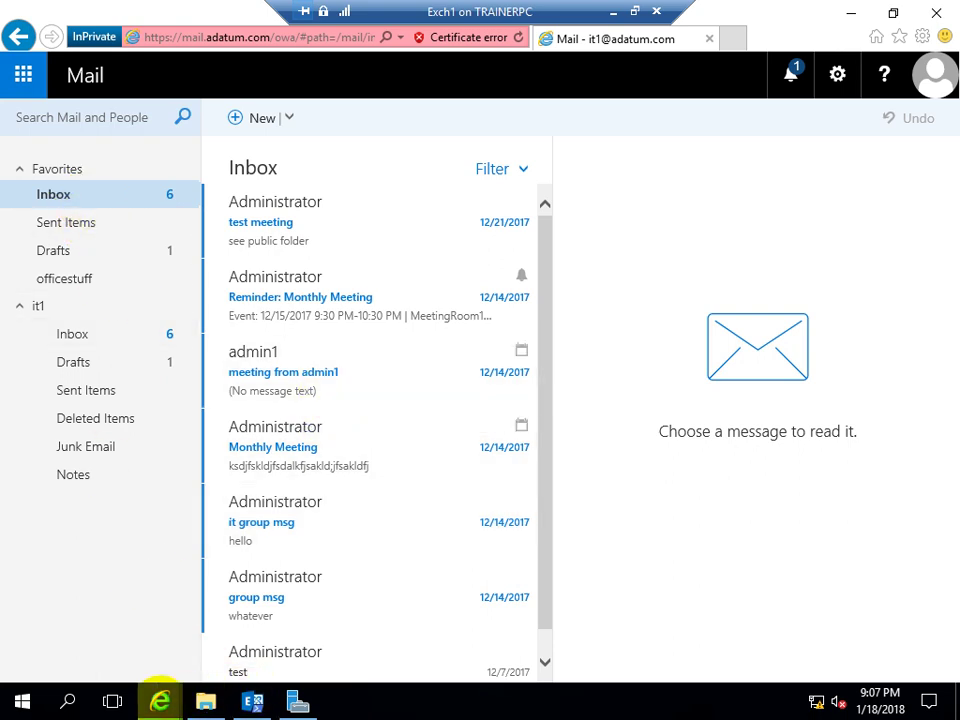
mouse_move(160, 700)
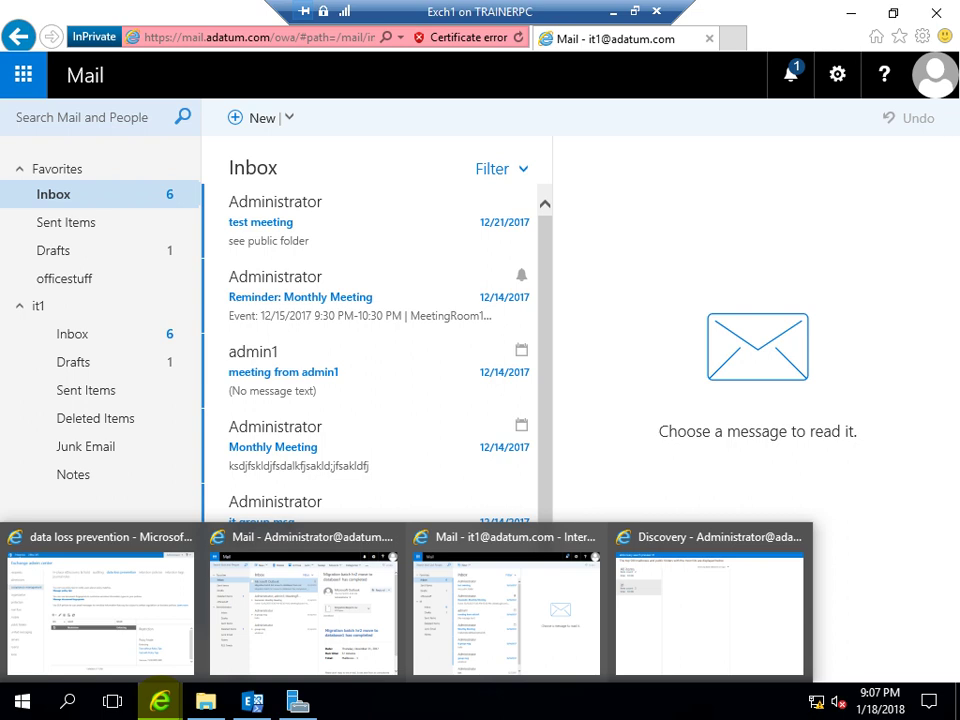
Open the lkjasdf message in the Administrator inbox, check its IP address, then return to data loss prevention
left_click(231, 611)
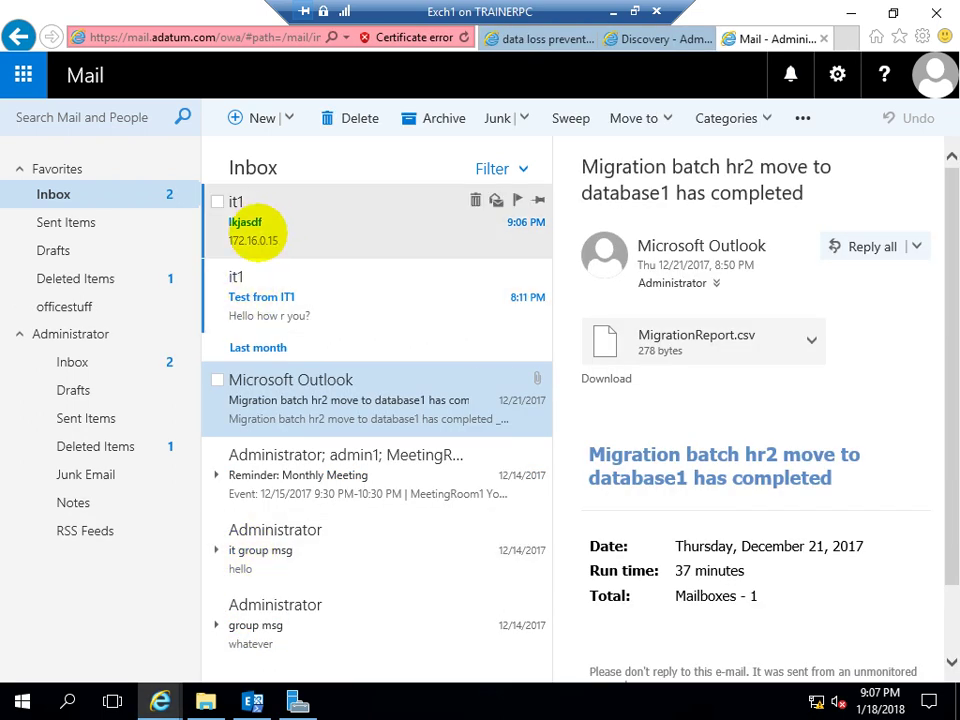
left_click(390, 252)
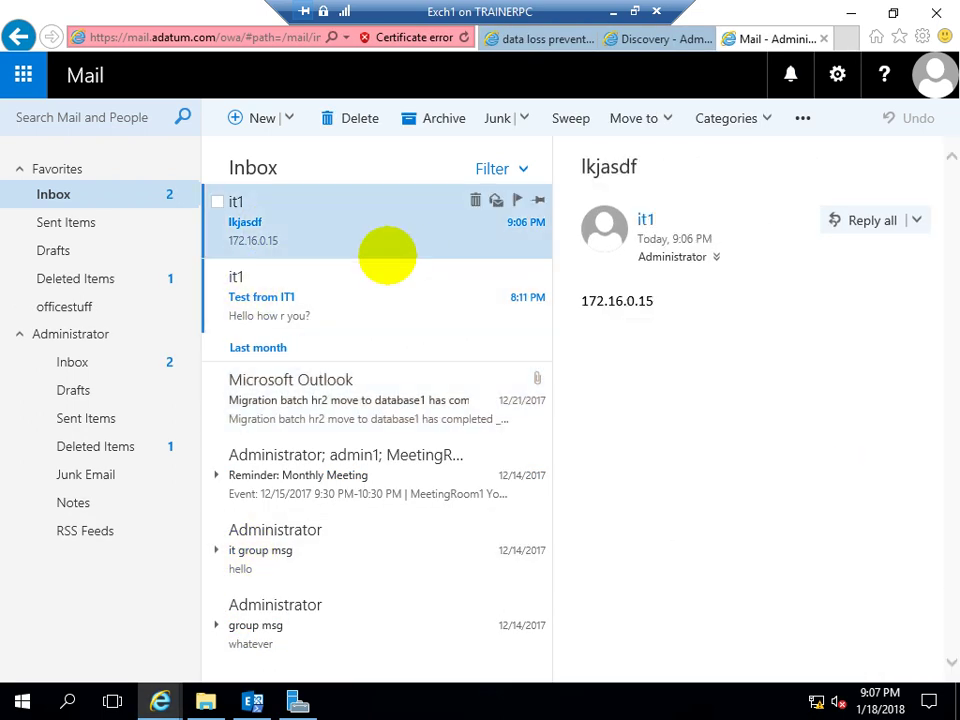
left_click_drag(579, 304, 673, 311)
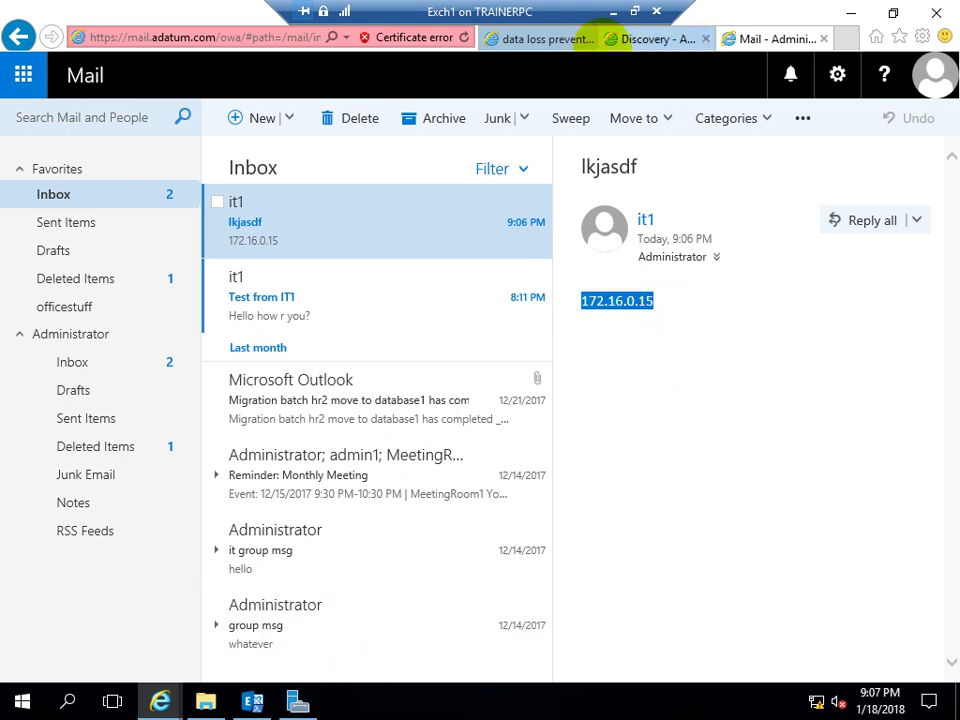
left_click(527, 39)
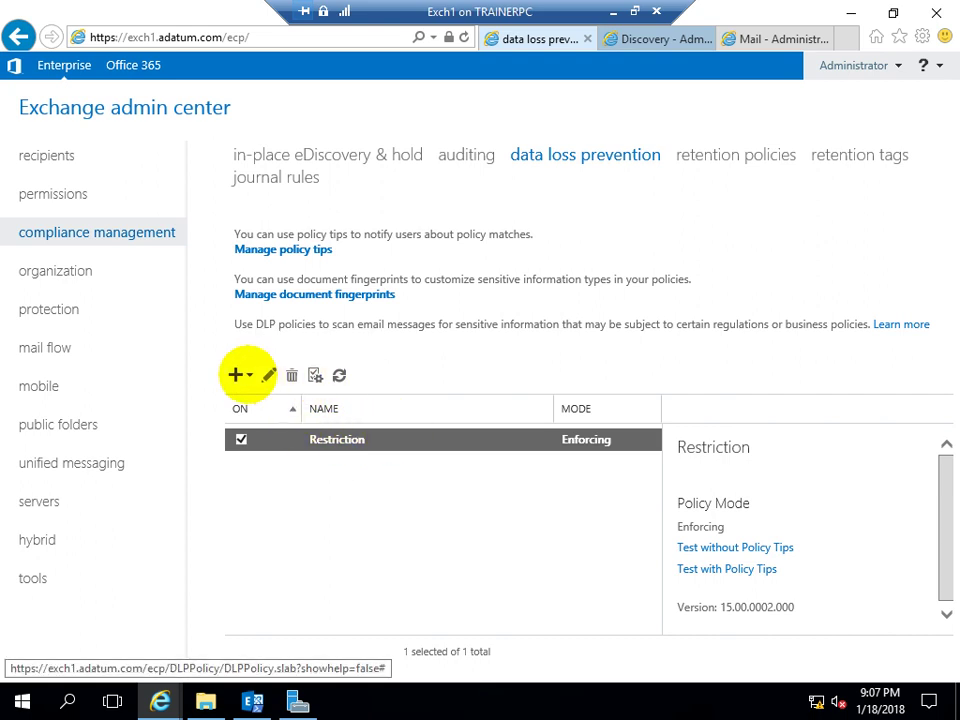
left_click(240, 375)
left_click(294, 591)
left_click(253, 440)
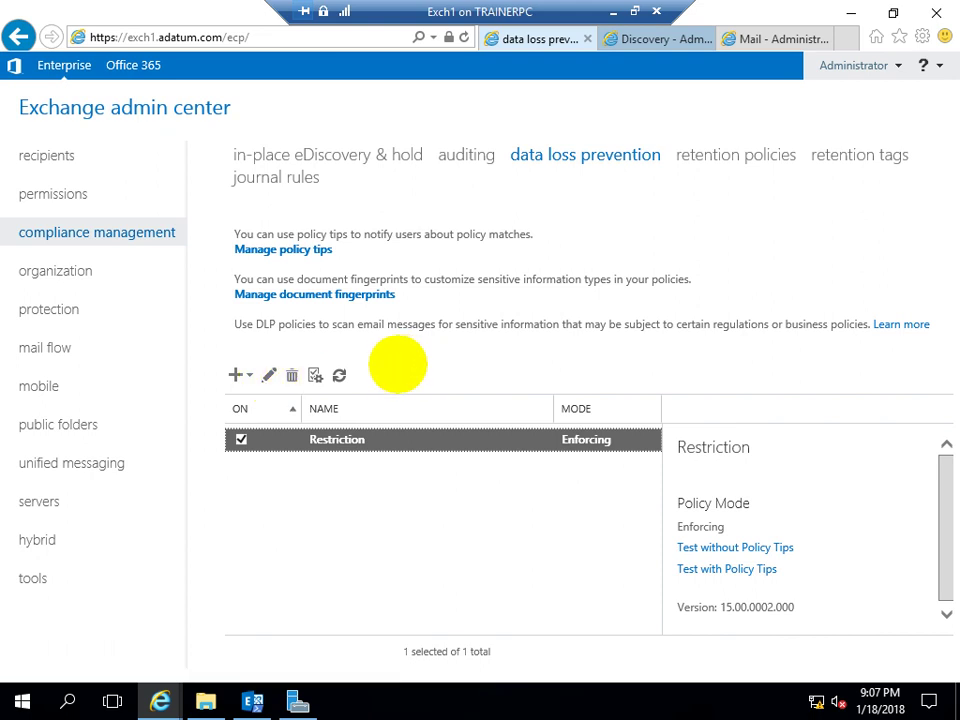
left_click(339, 375)
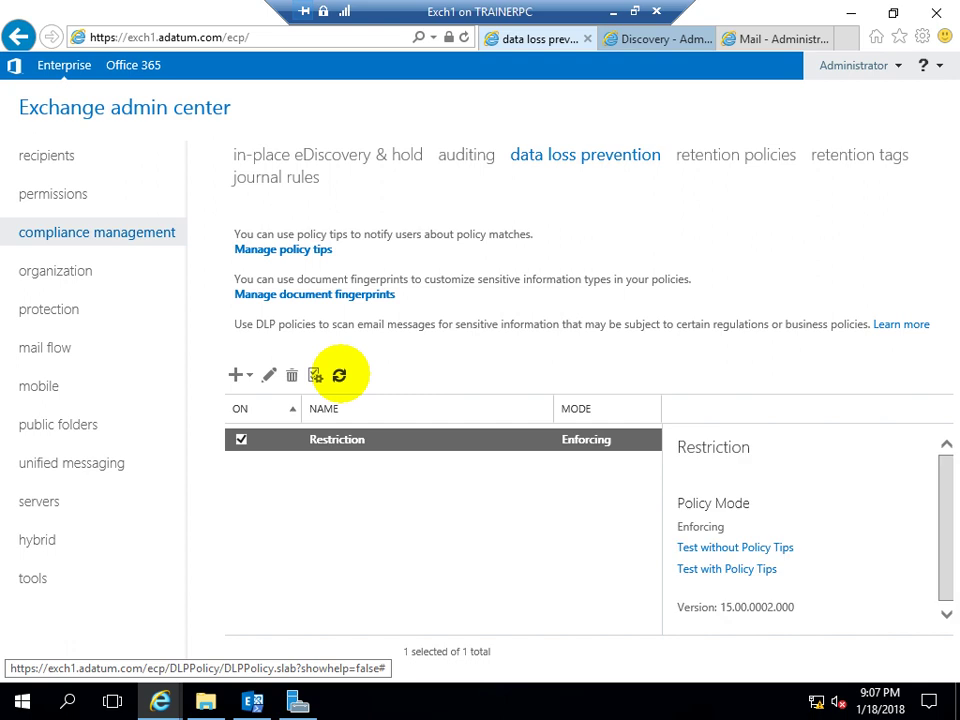
left_click(269, 375)
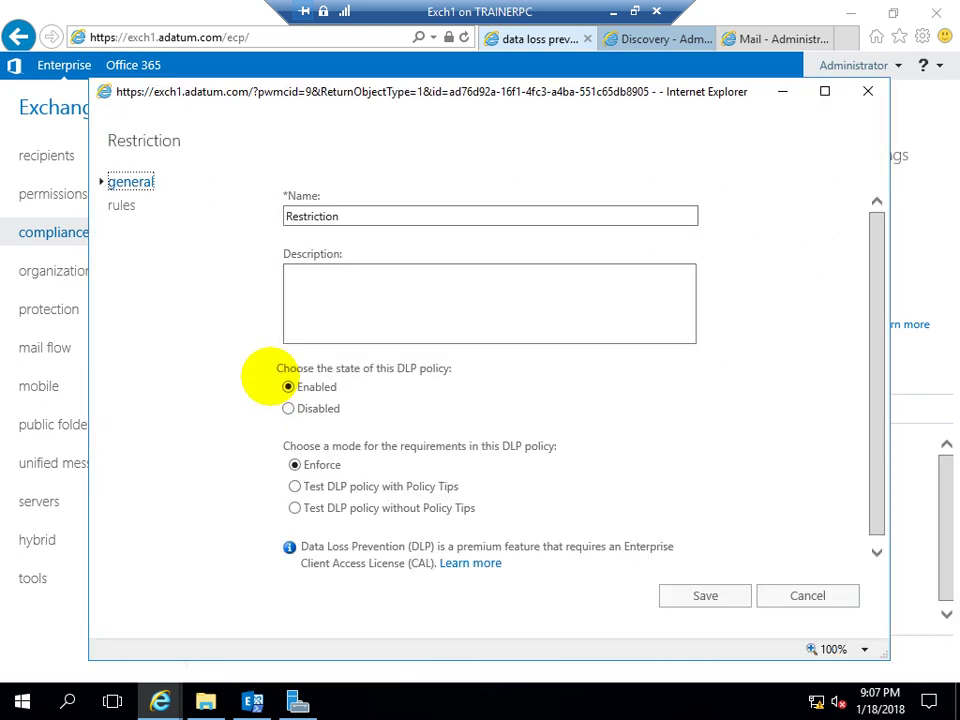
mouse_move(345, 463)
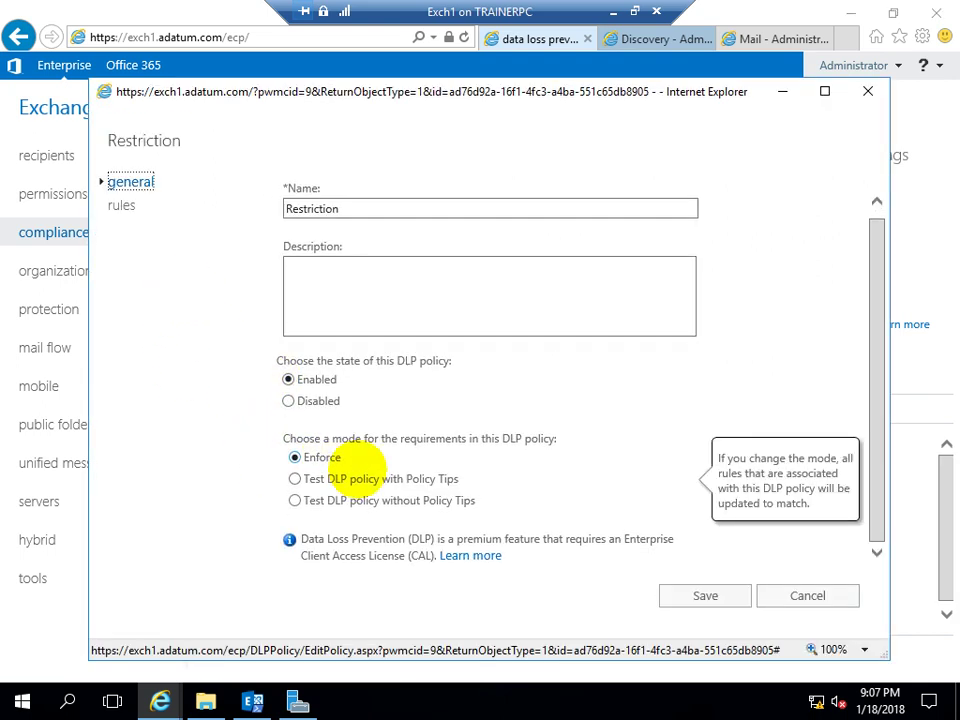
left_click(121, 204)
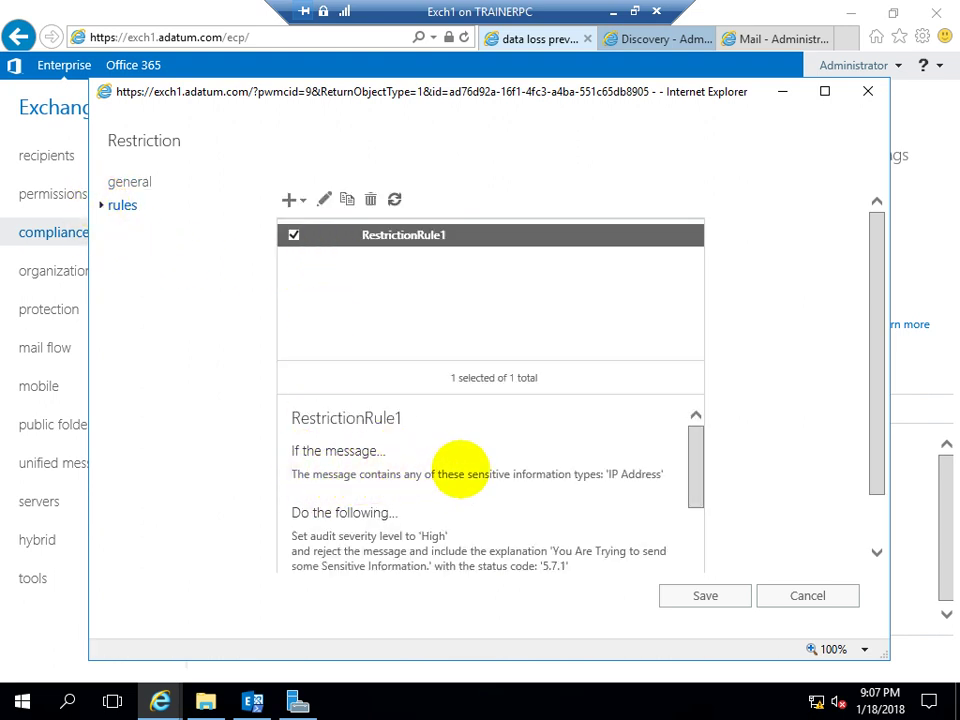
left_click_drag(605, 471, 643, 472)
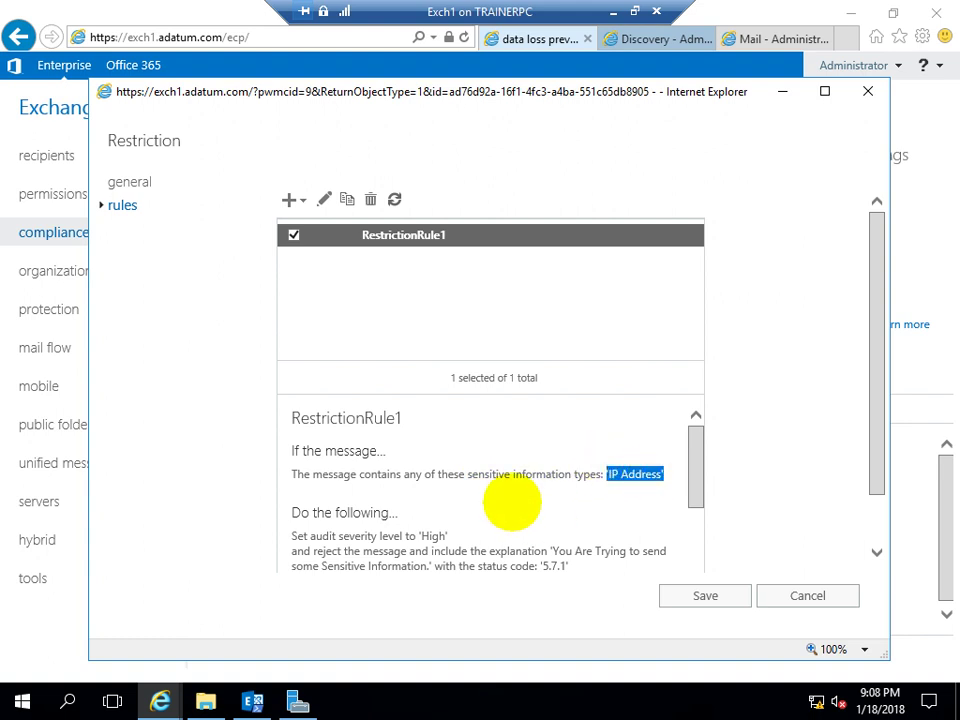
scroll(511, 503, "down", 5)
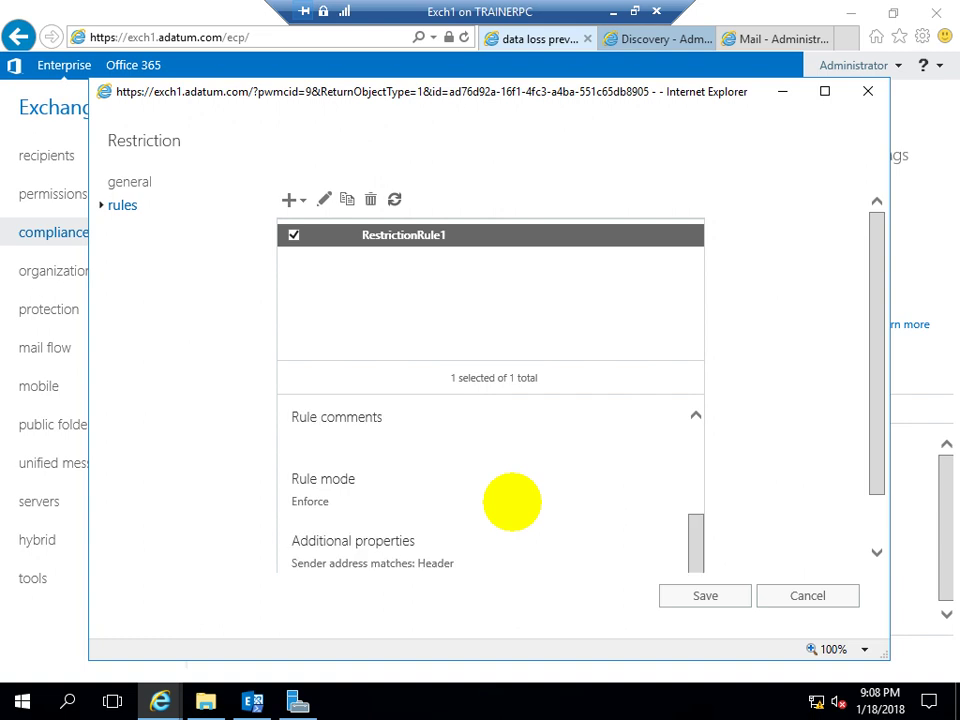
scroll(511, 503, "down", 3)
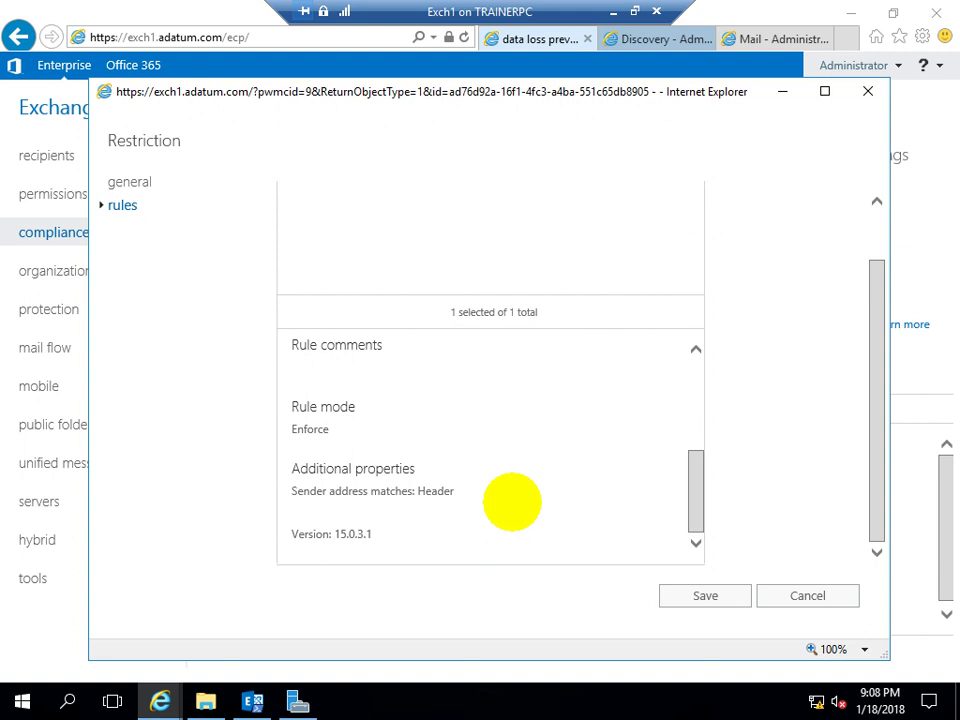
scroll(511, 503, "up", 3)
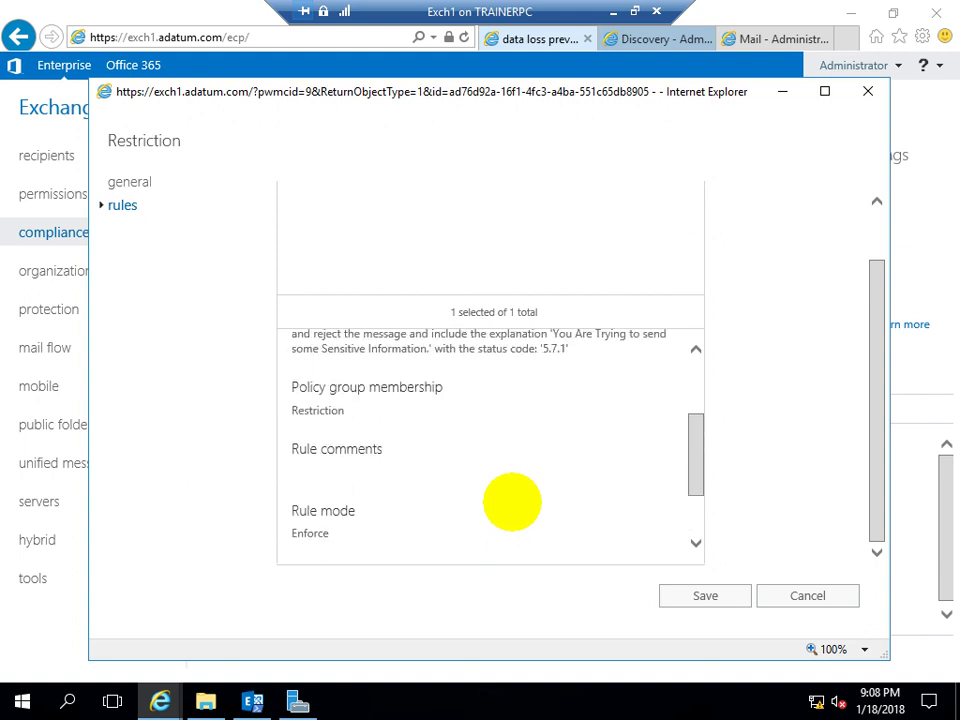
scroll(511, 503, "up", 1)
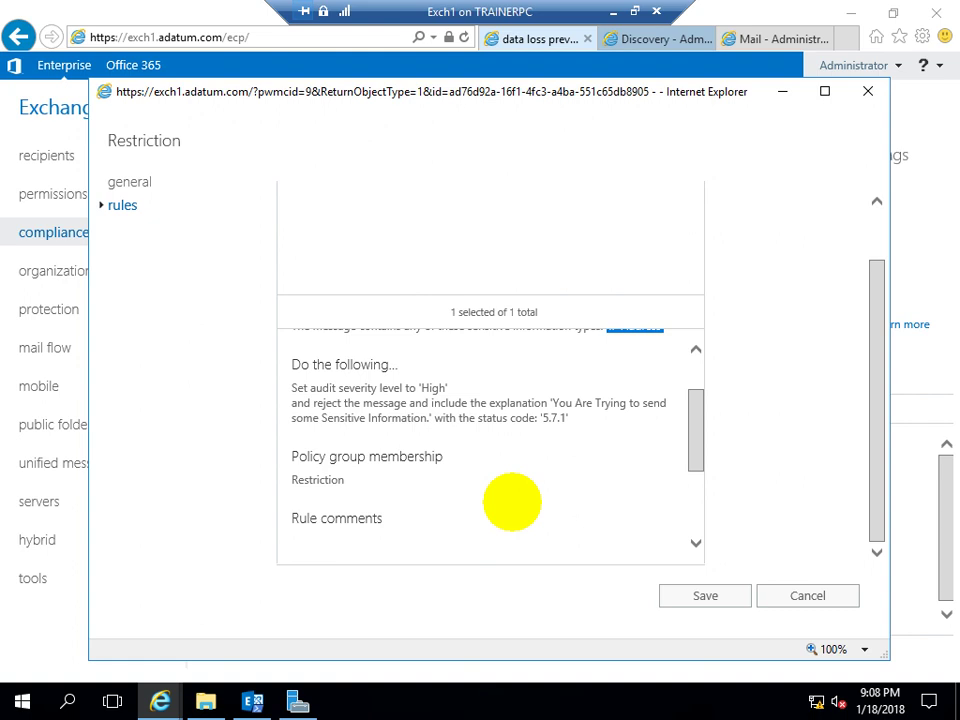
scroll(511, 503, "up", 2)
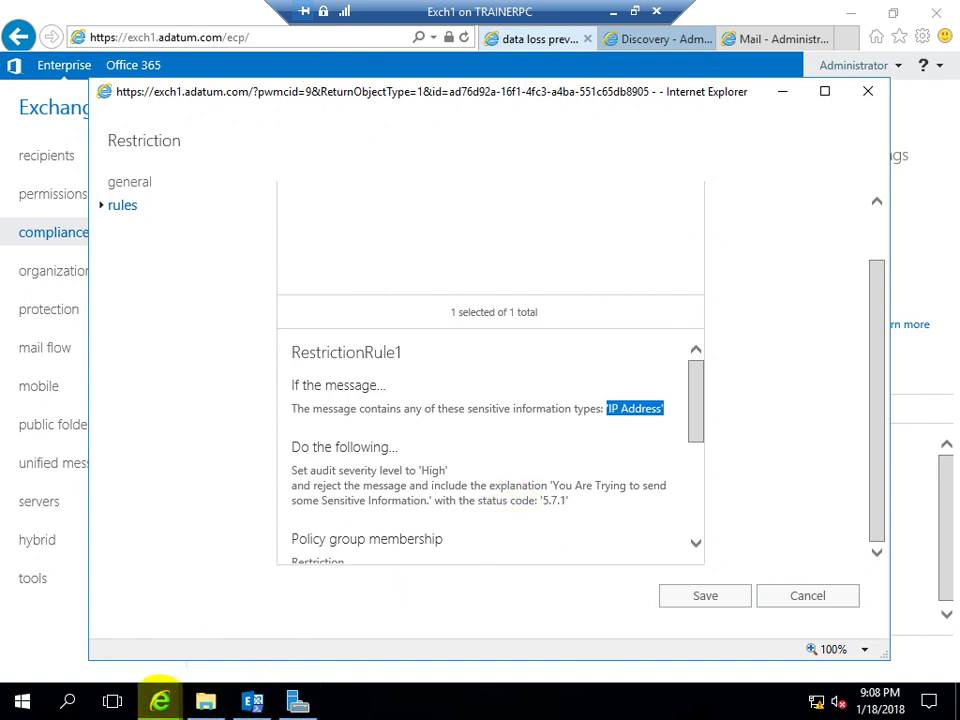
Cancel the policy without saving and return to the Administrator inbox's lkjasdf message
left_click(800, 594)
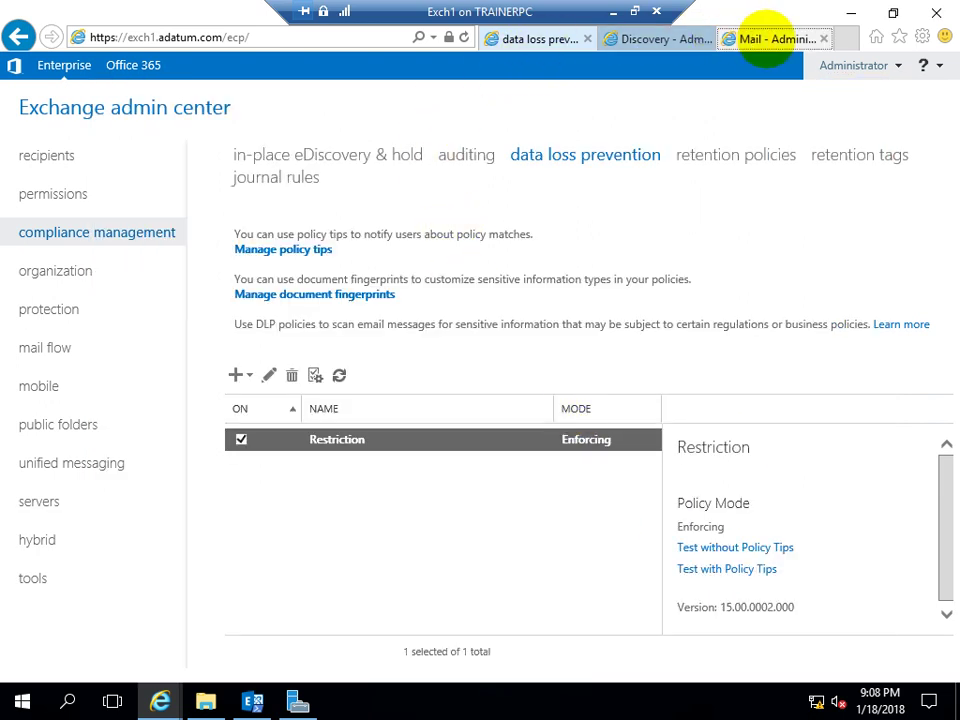
left_click(765, 39)
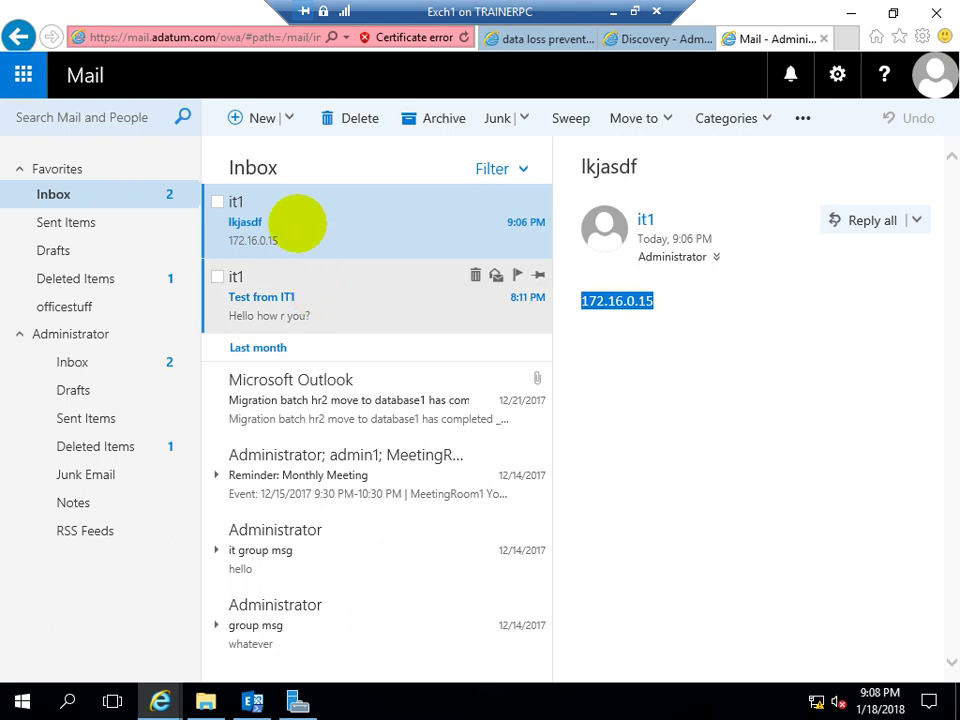
left_click(311, 321)
left_click(336, 215)
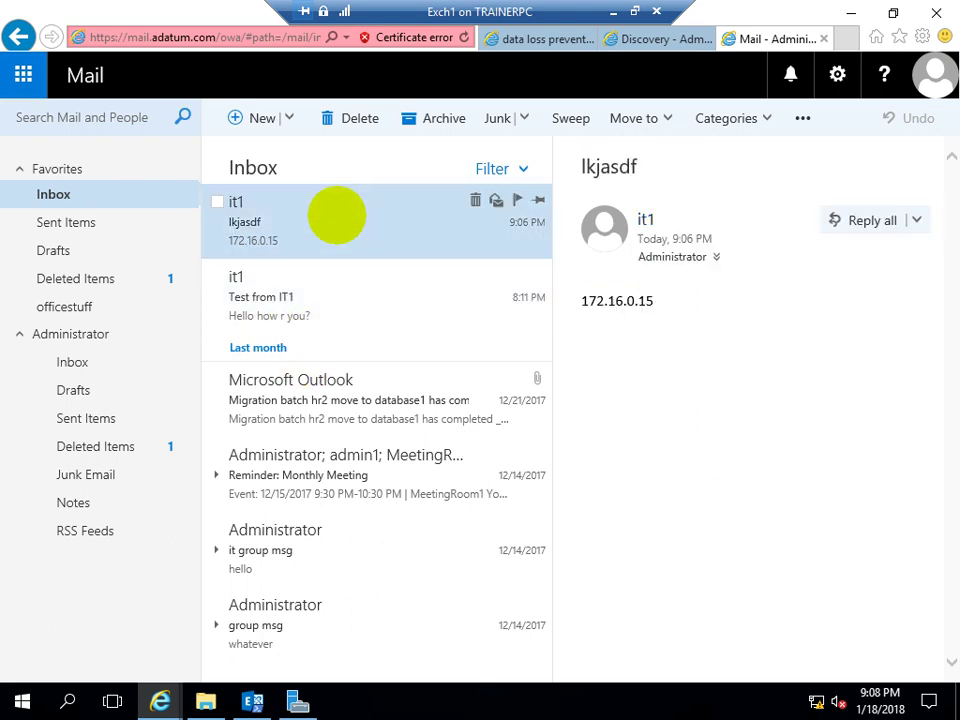
Send the IT colleague a message with subject 'hellooo' and body '10.10.10.10'
left_click(262, 118)
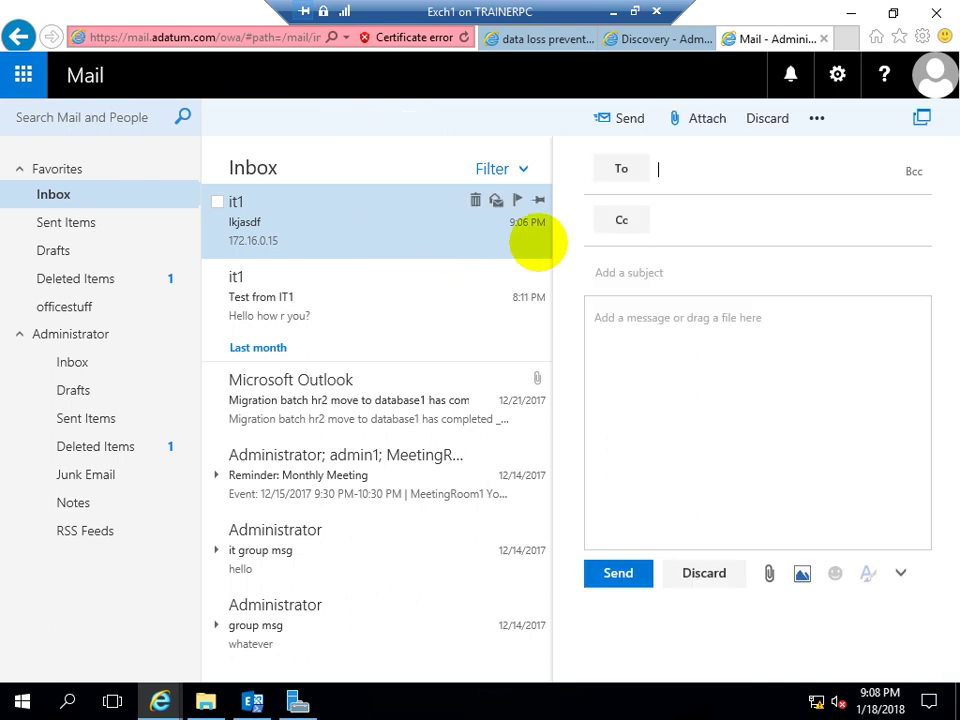
left_click(670, 174)
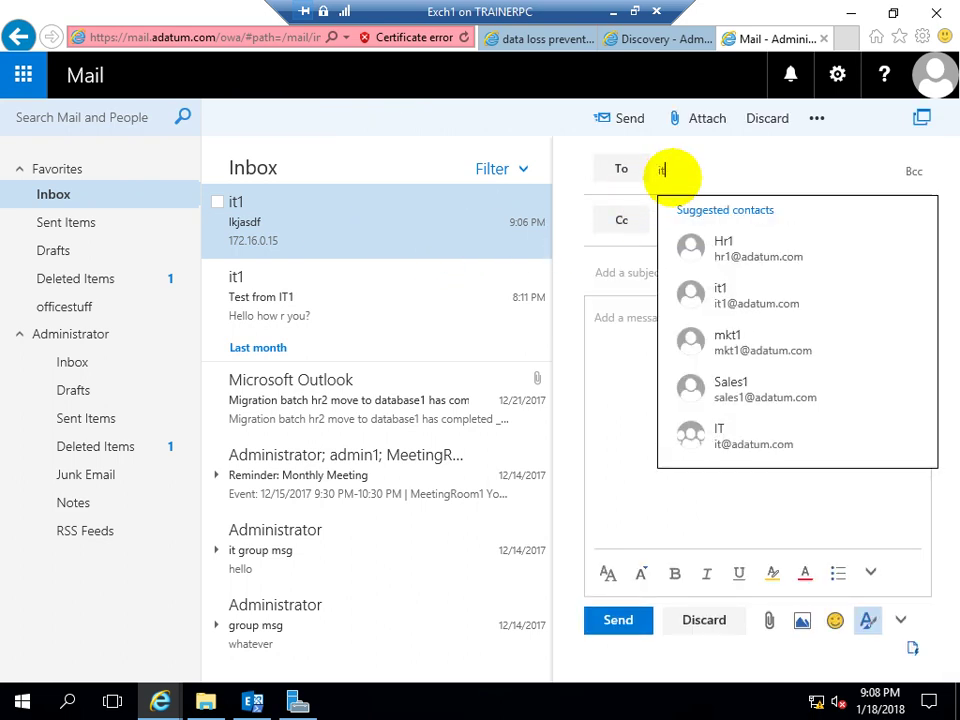
type("it")
key("Return")
key("Tab")
key("Tab")
type("h")
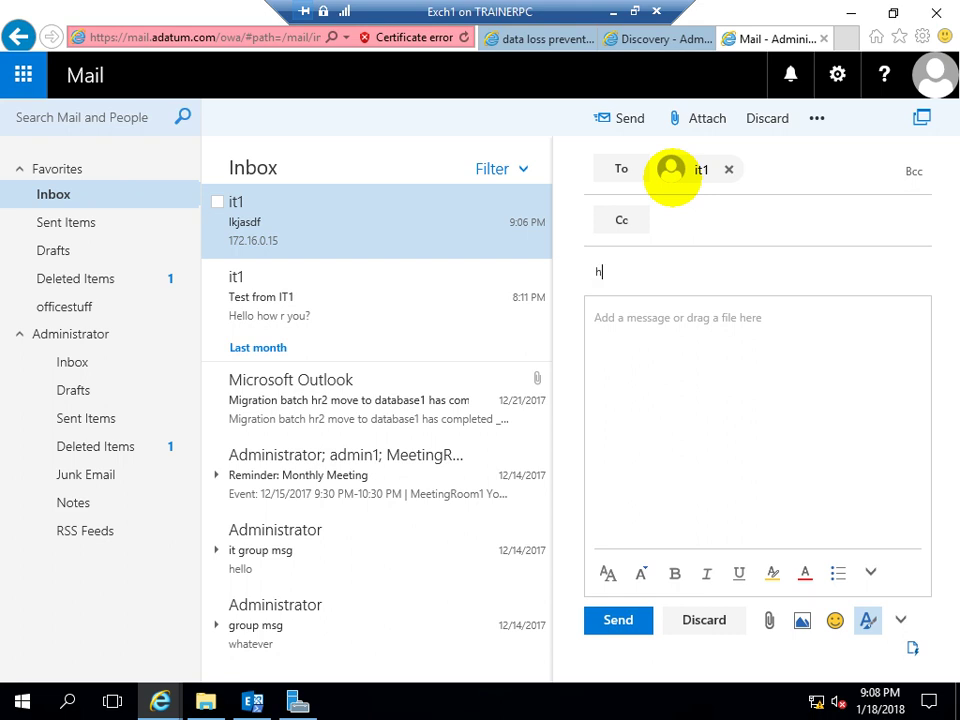
type("ellooo")
key("Tab")
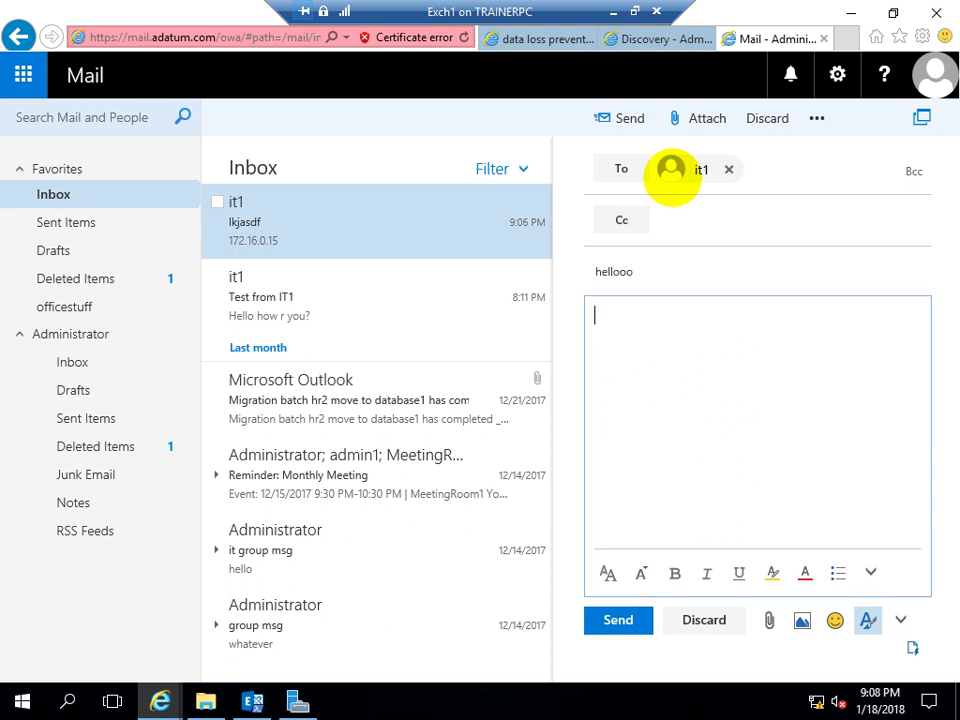
type("10.10.10.10")
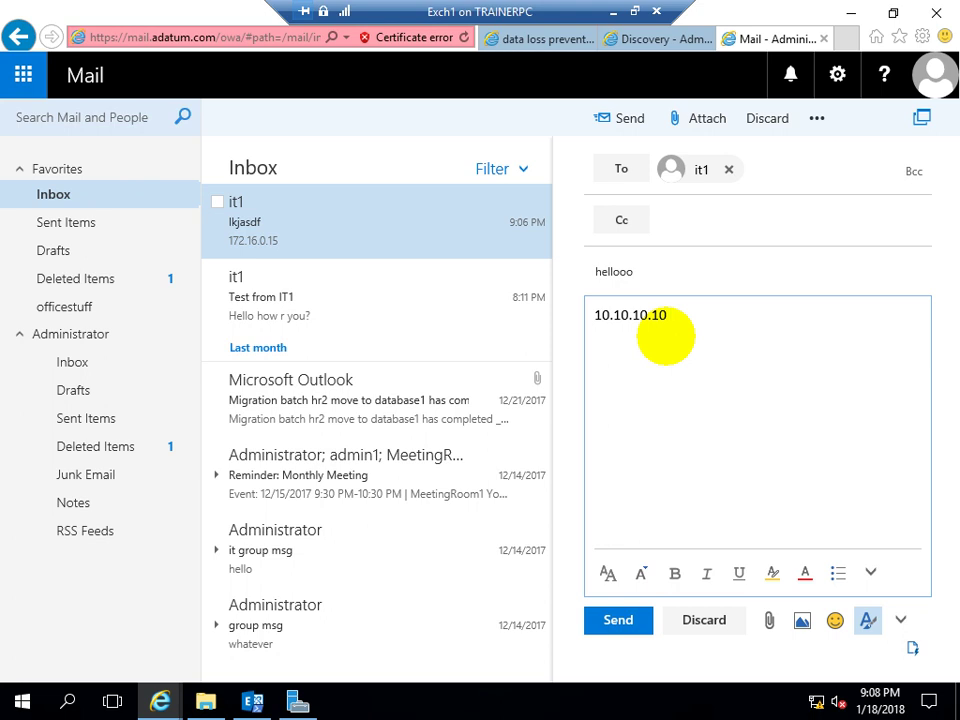
left_click(612, 621)
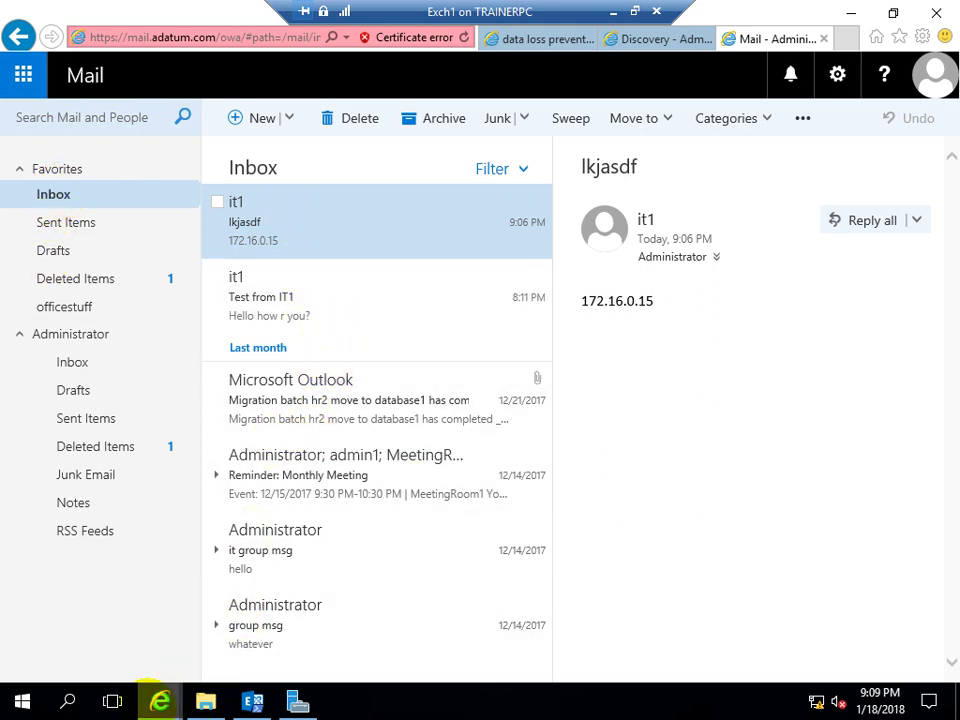
Open the Restriction DLP policy, read its licensing notes, and cancel without changes
mouse_move(158, 699)
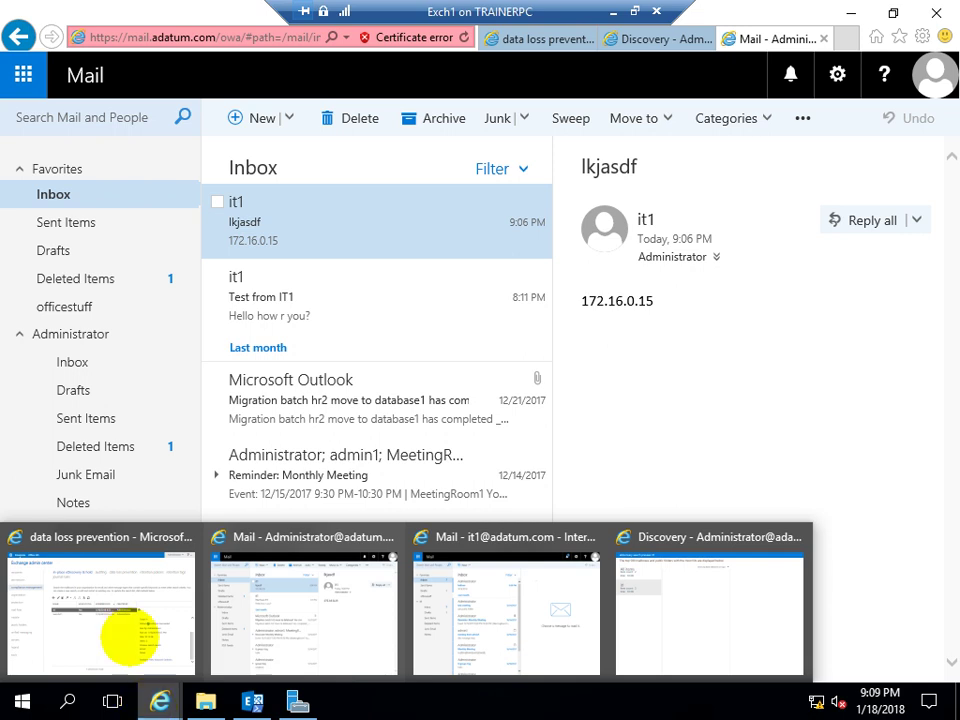
left_click(176, 555)
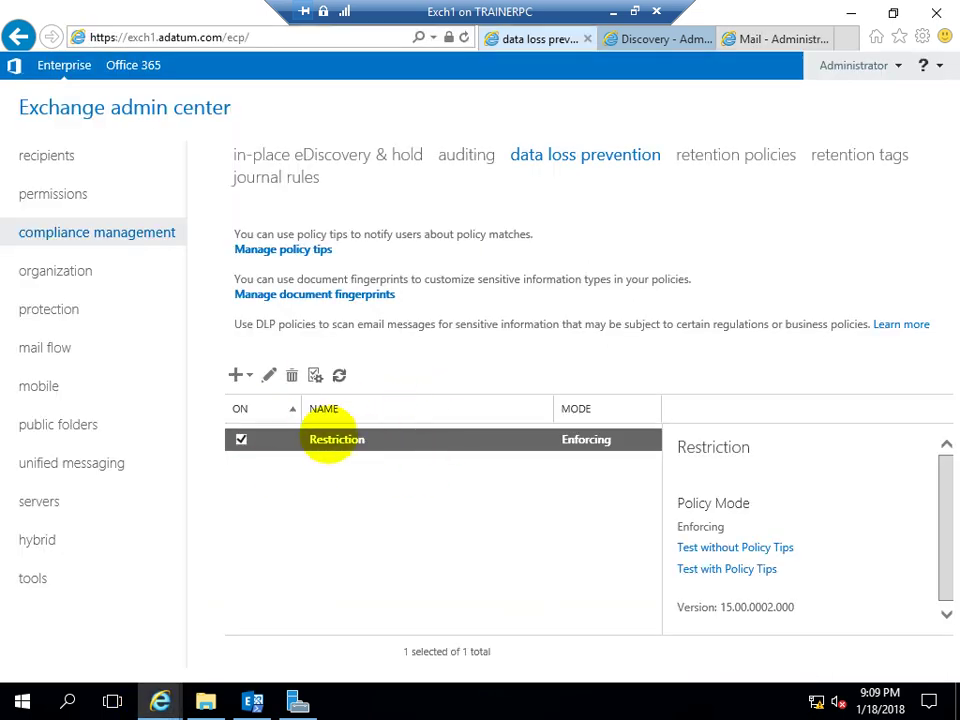
double_click(313, 440)
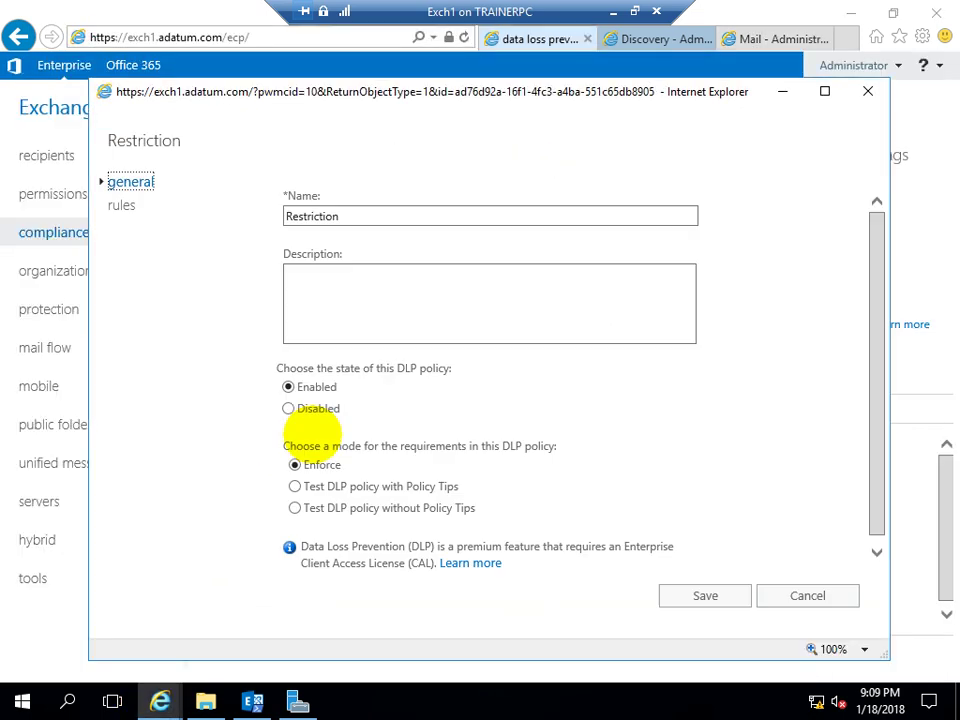
left_click_drag(436, 546, 690, 548)
left_click_drag(301, 564, 405, 564)
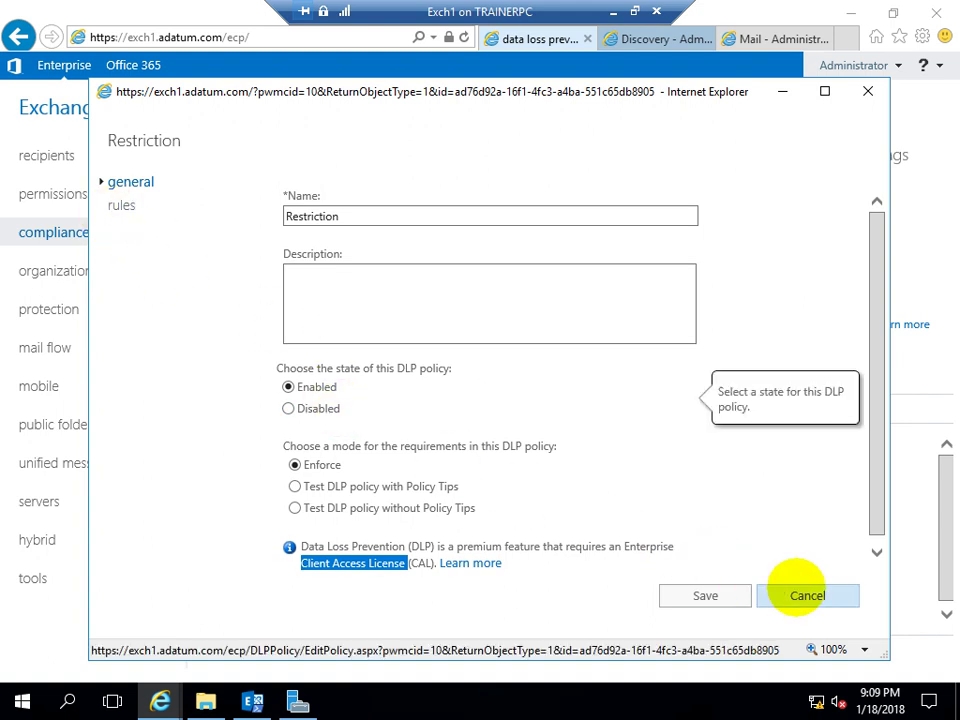
left_click(807, 595)
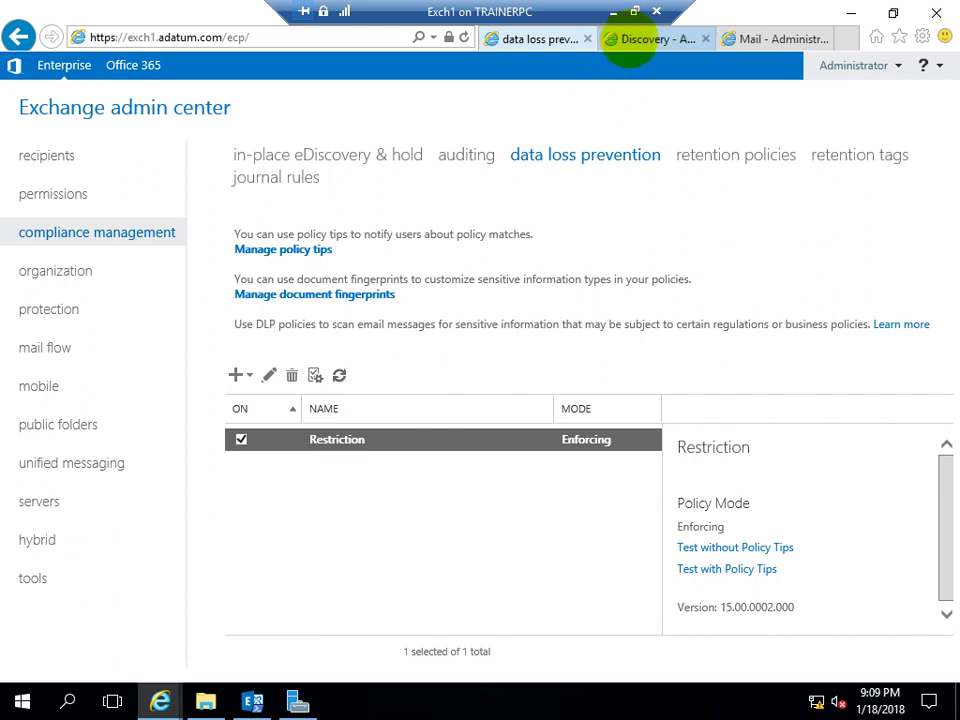
Close the Discovery tab, ending on the data loss prevention page
left_click(630, 40)
left_click(525, 39)
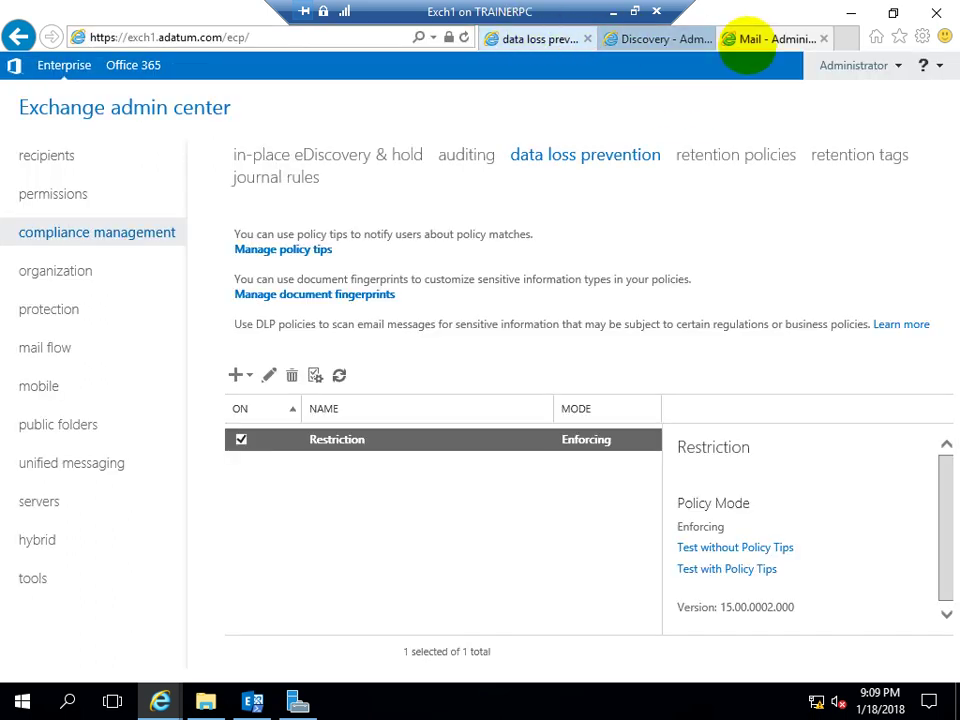
left_click(704, 39)
left_click(648, 39)
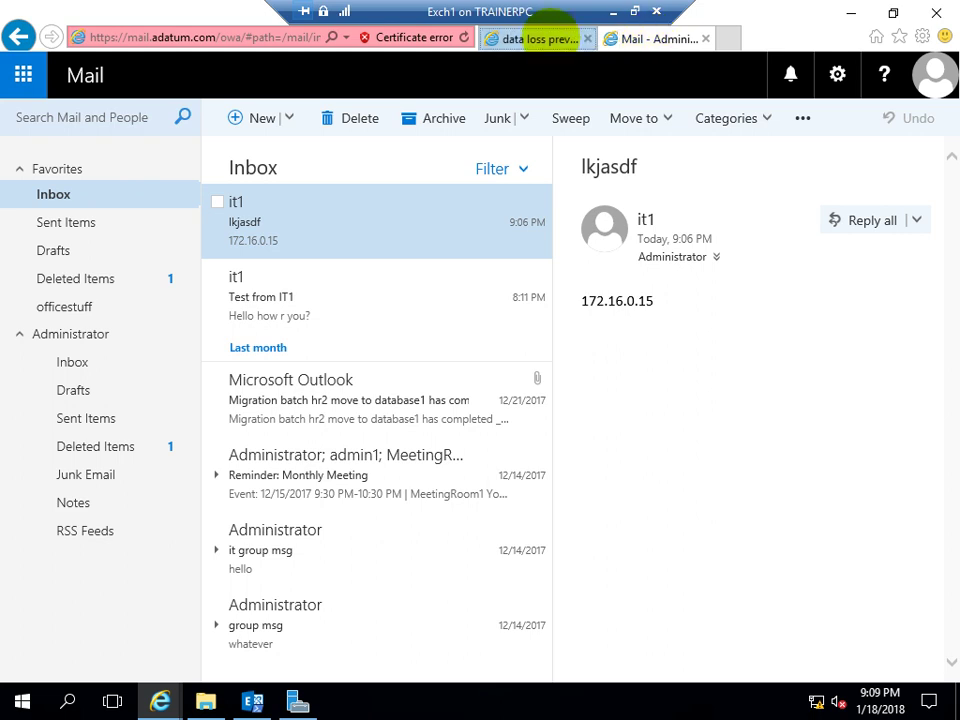
left_click(548, 39)
Open mail flow rules, try the send-to-moderator template, then cancel it
left_click(40, 348)
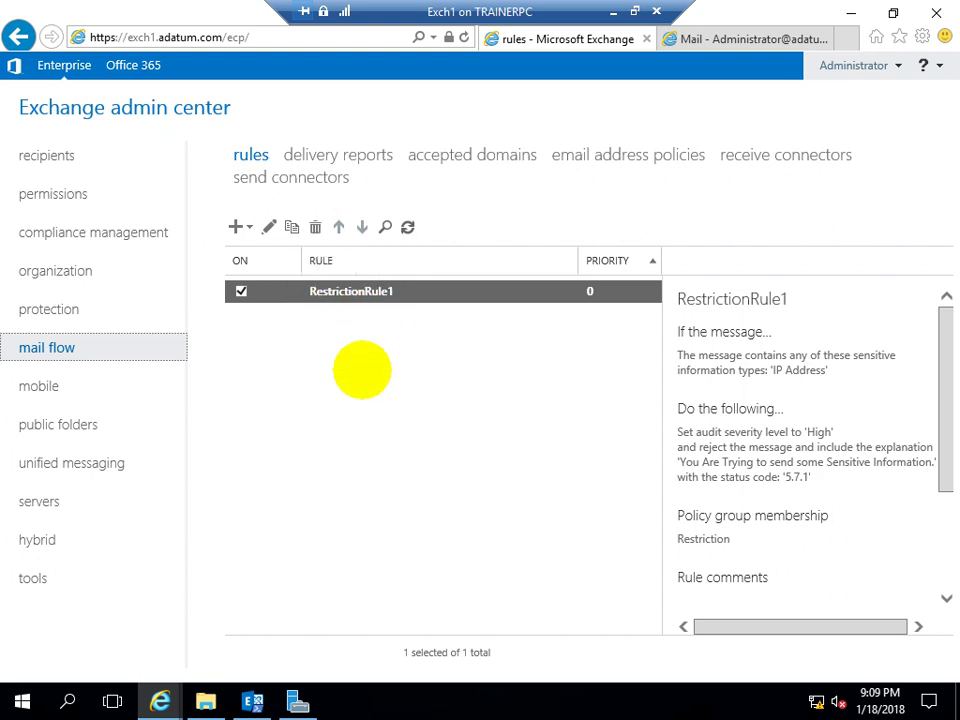
left_click(240, 227)
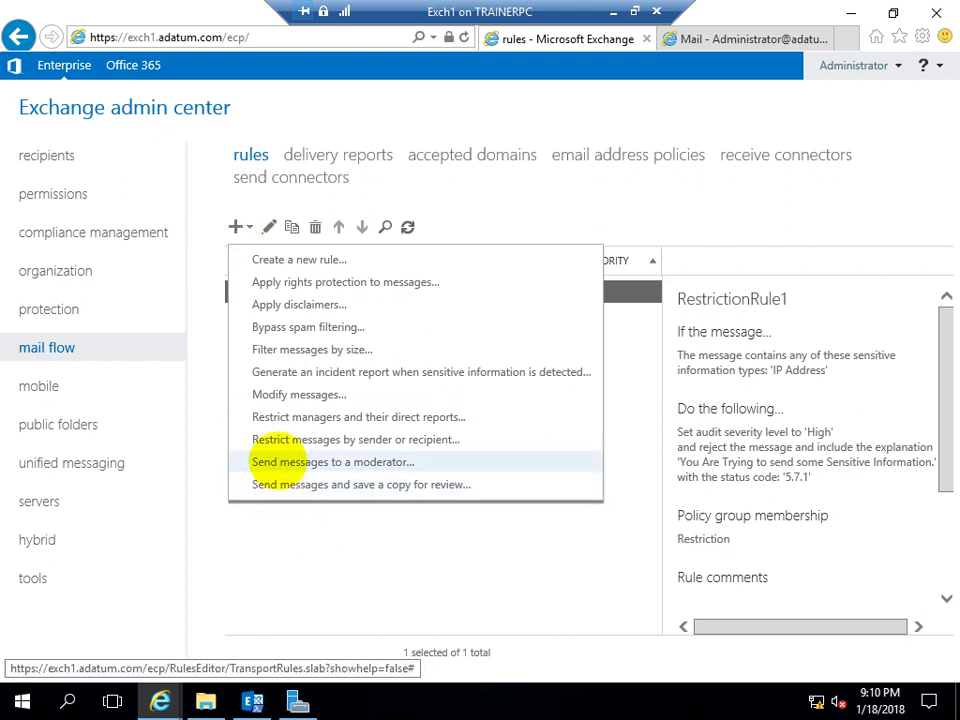
left_click(262, 461)
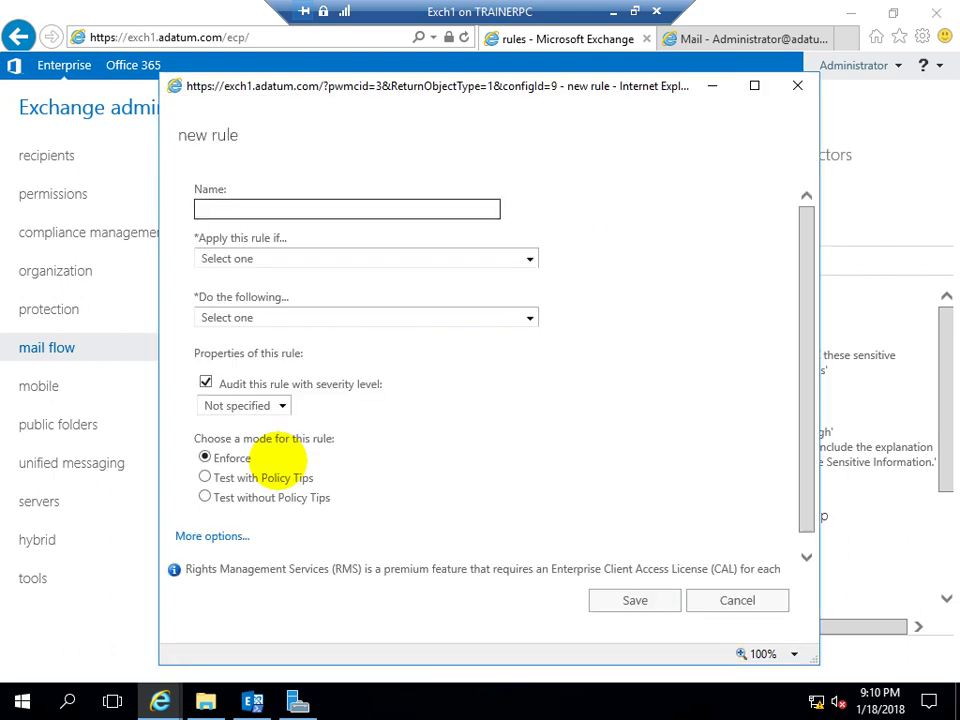
left_click(737, 600)
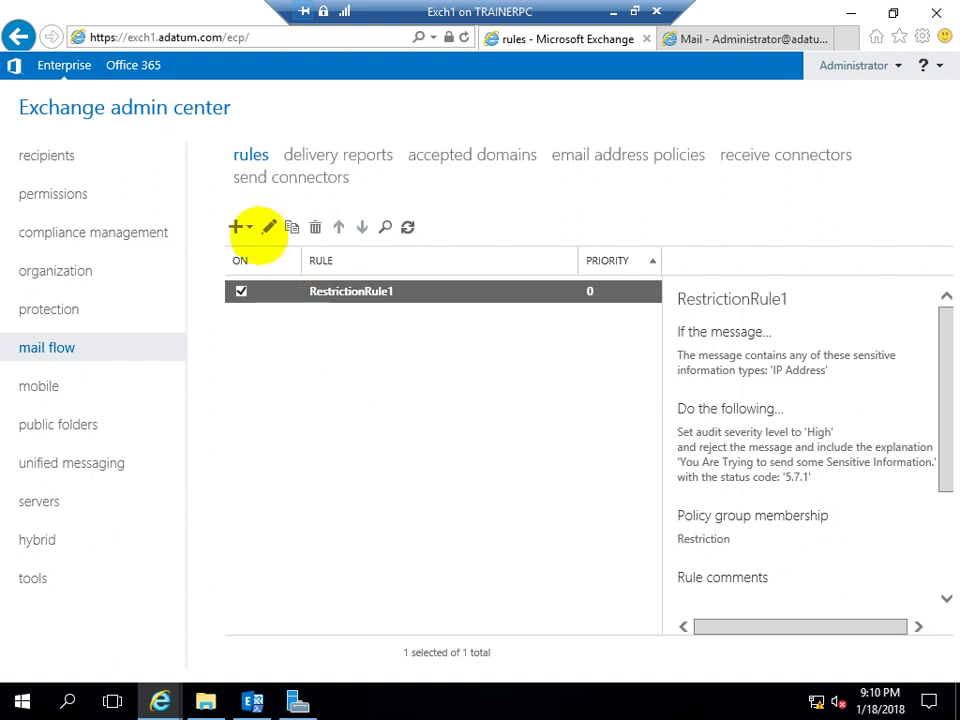
Refresh the rules list to show RestrictionRule1 and bring up the new-rule templates
left_click(240, 227)
left_click(405, 227)
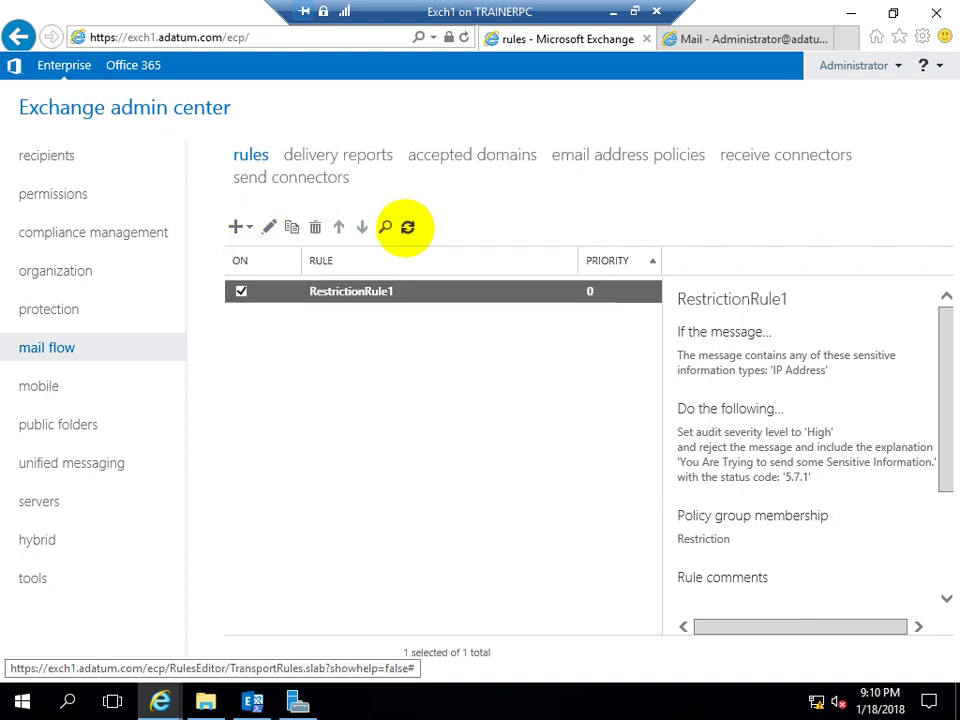
left_click(407, 227)
left_click(405, 225)
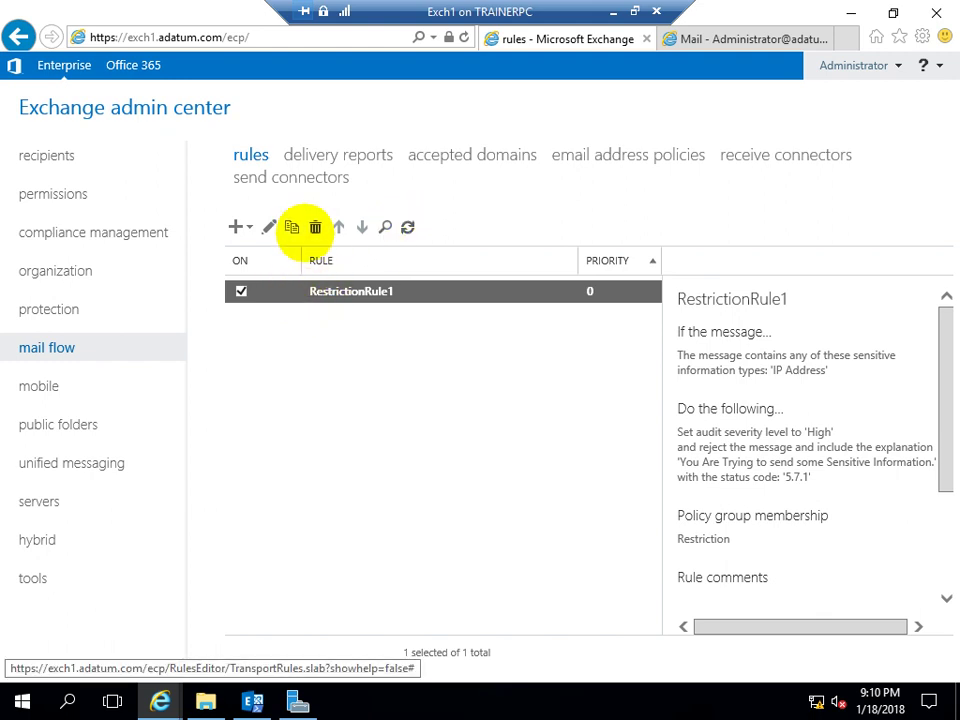
left_click(238, 227)
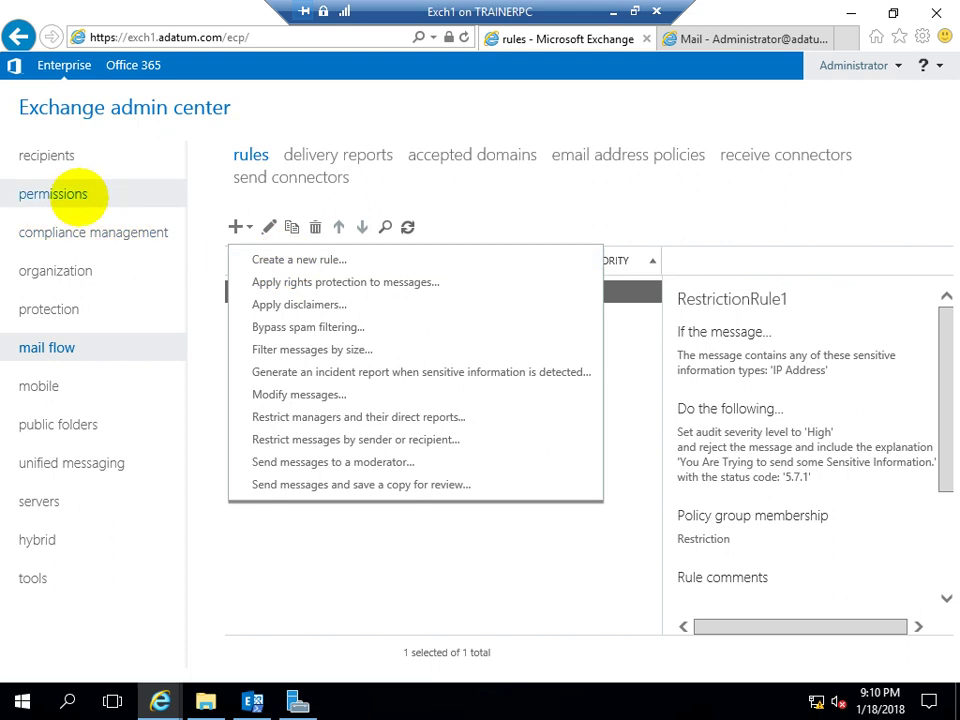
After viewing admin role groups, start a new rule from 'Send messages to a moderator'
left_click(55, 193)
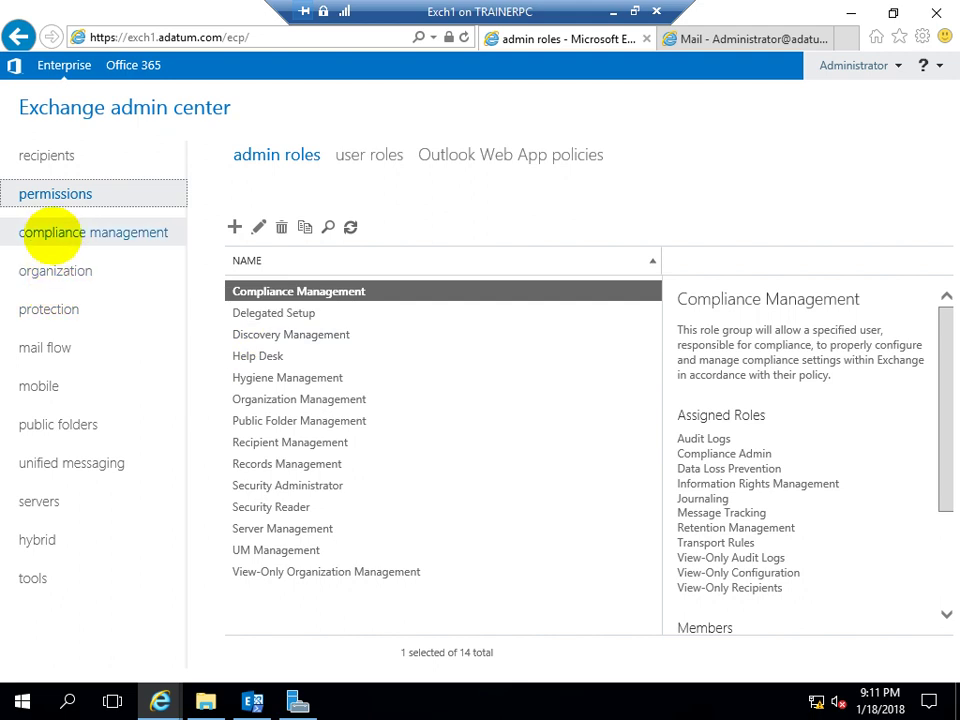
left_click(47, 347)
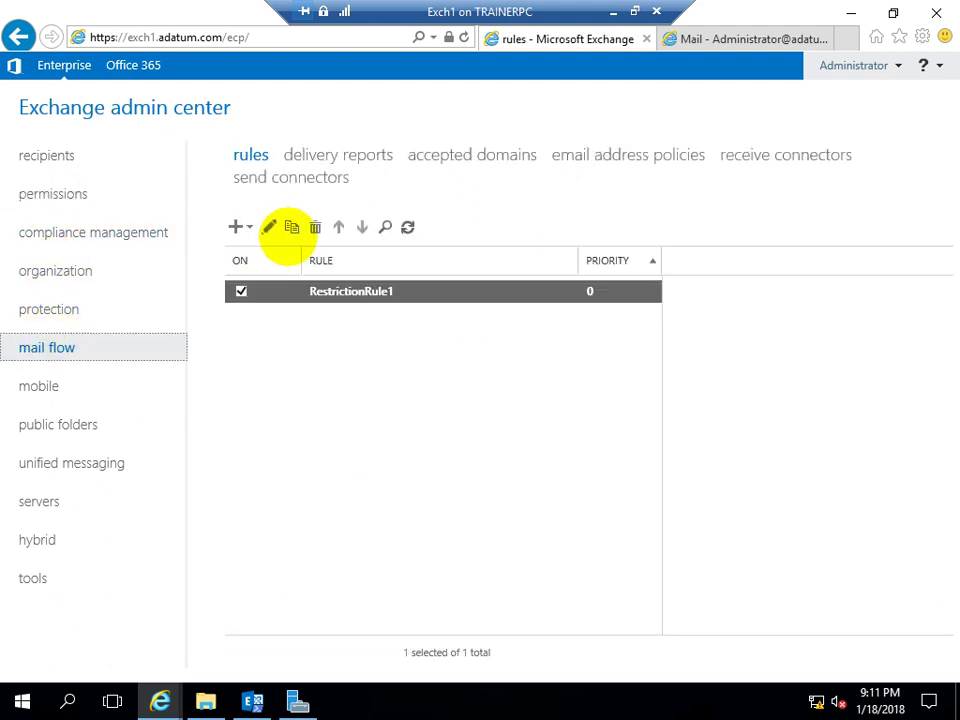
left_click(240, 226)
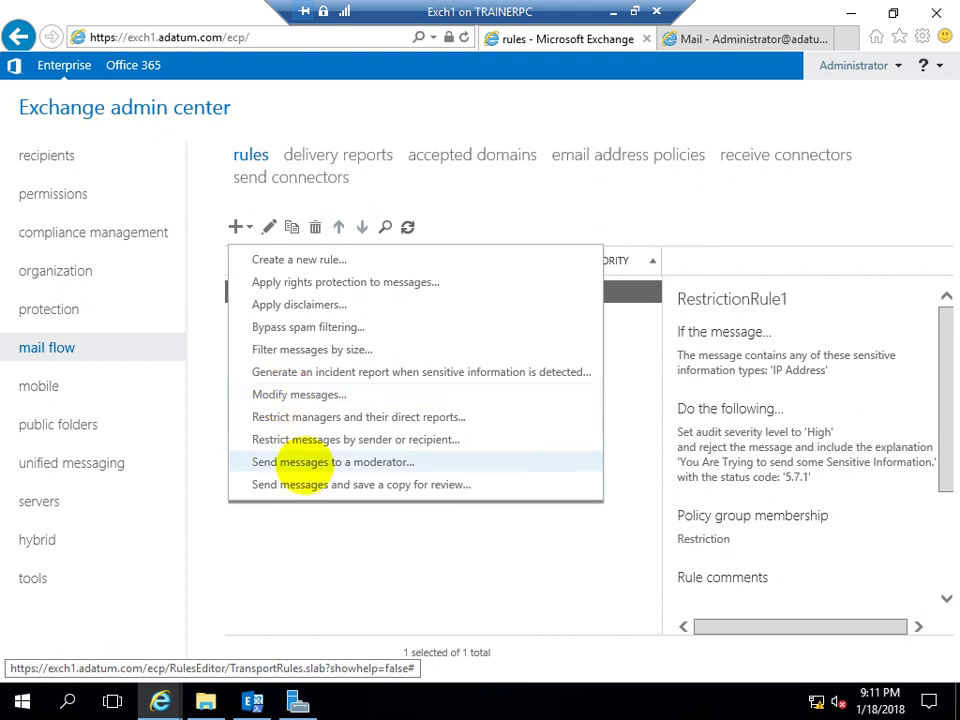
left_click(304, 462)
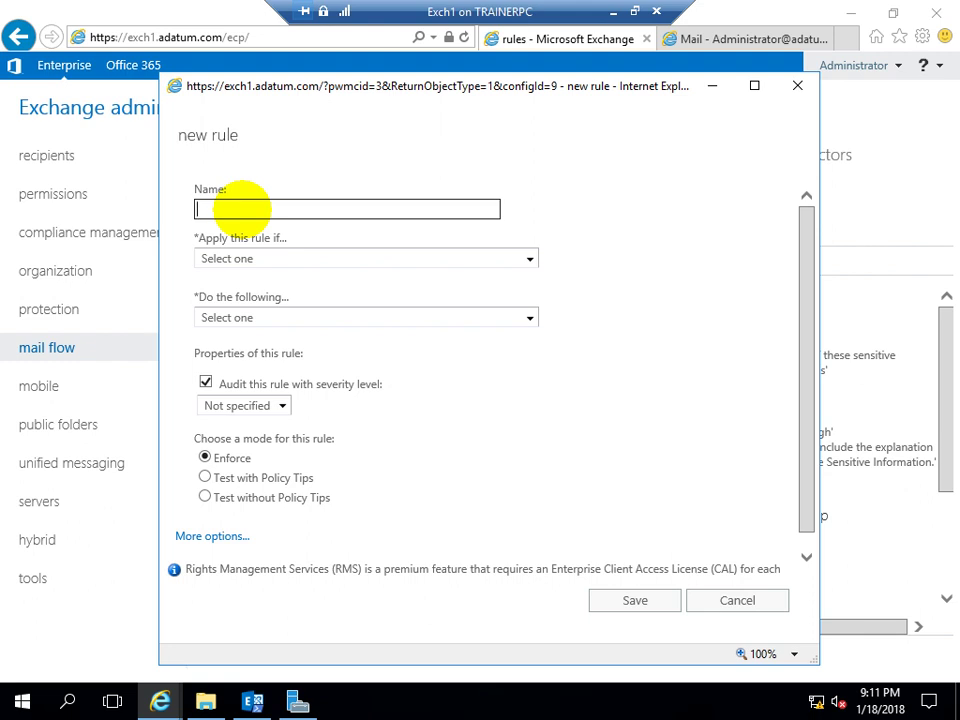
Name the rule Asdf and choose the 'subject or body includes' condition
type("Asdf")
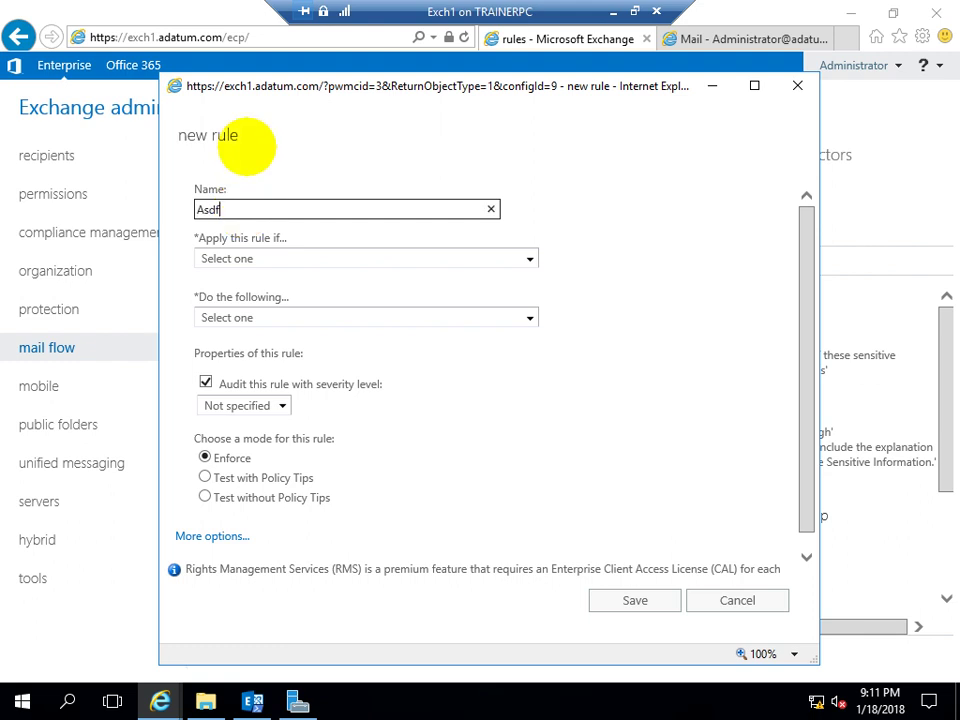
left_click(294, 244)
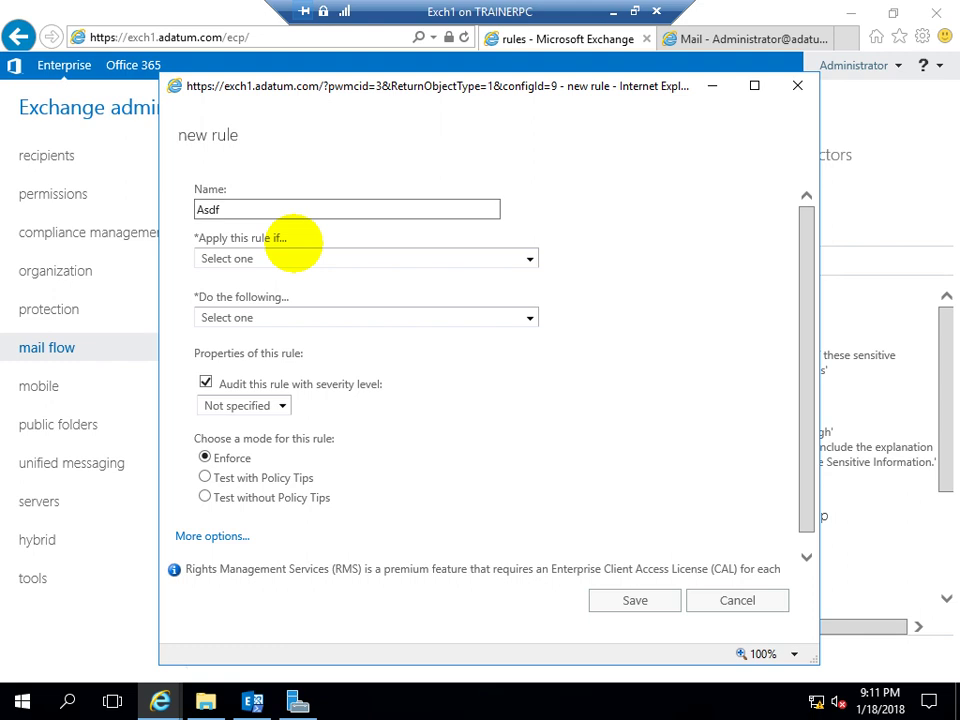
left_click(297, 259)
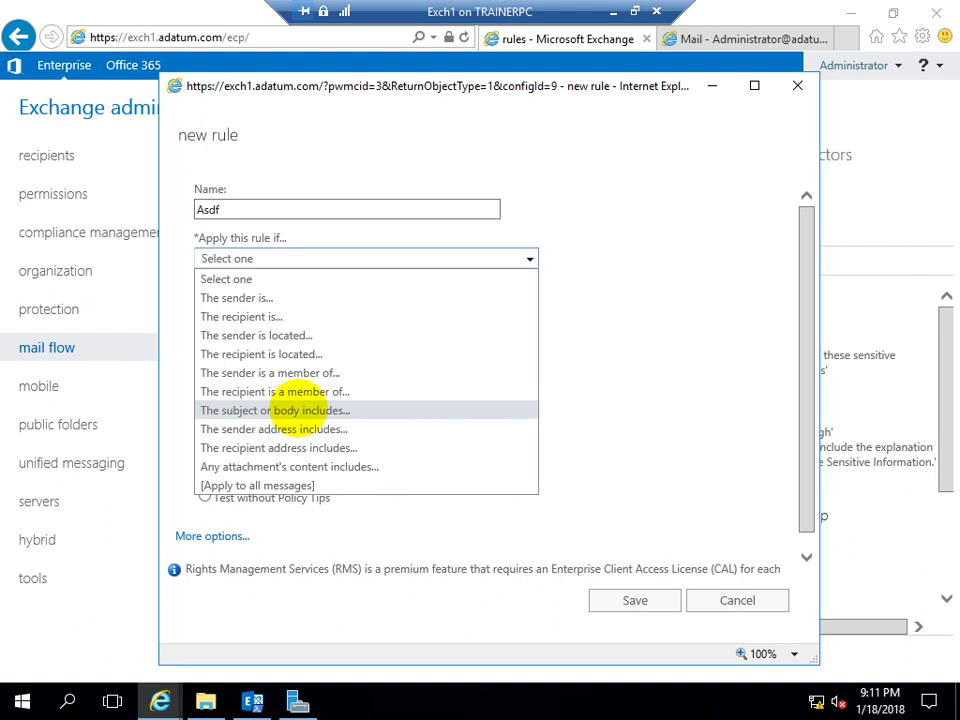
left_click(295, 410)
Add the phrases 'GoodBye' and 'Good Bye' to the condition and confirm
left_click(375, 321)
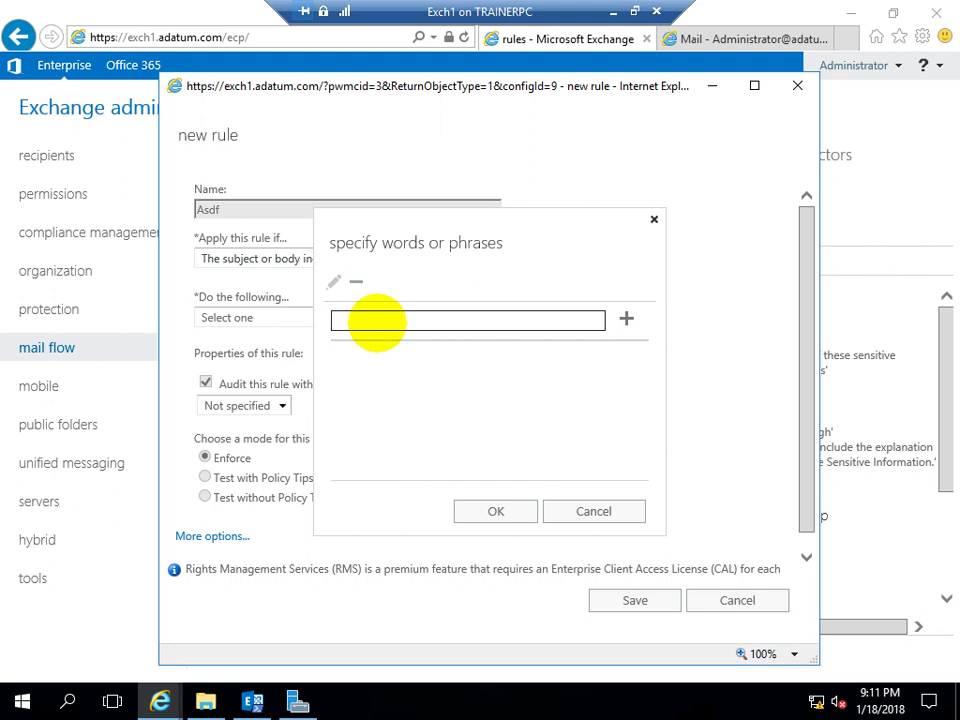
type("GoodByhe")
key("BackSpace")
key("BackSpace")
type("e")
left_click(627, 318)
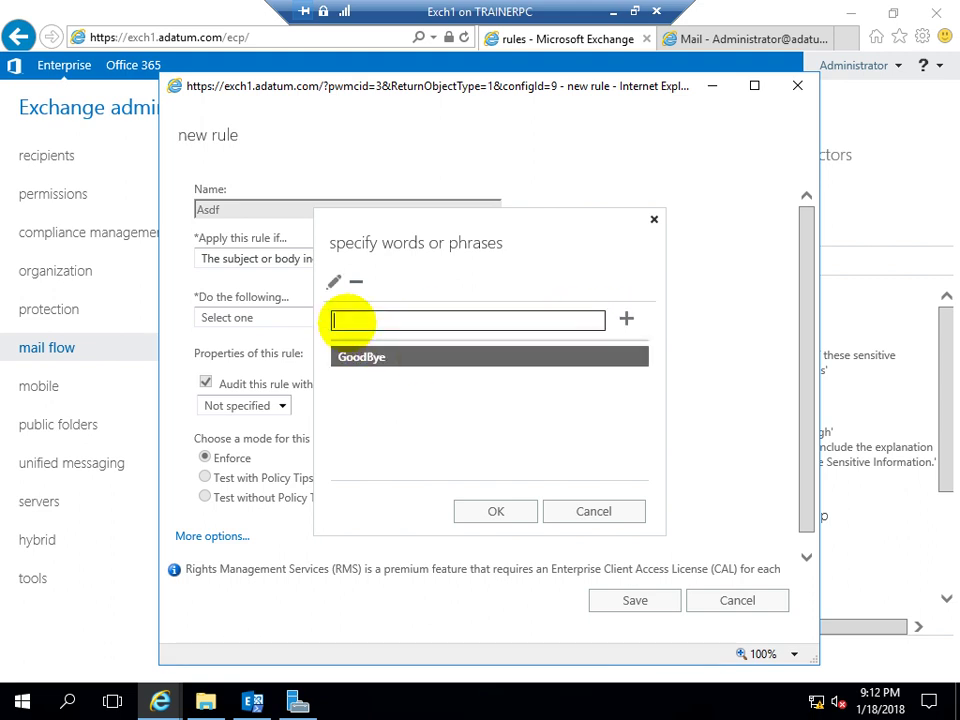
type("Good Bye")
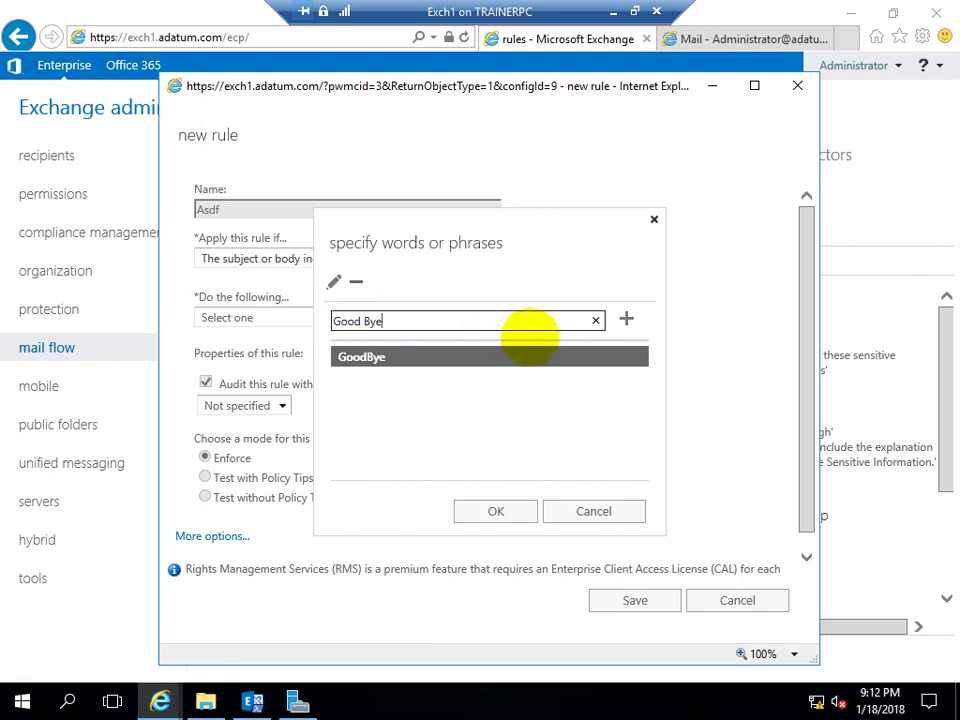
left_click(626, 318)
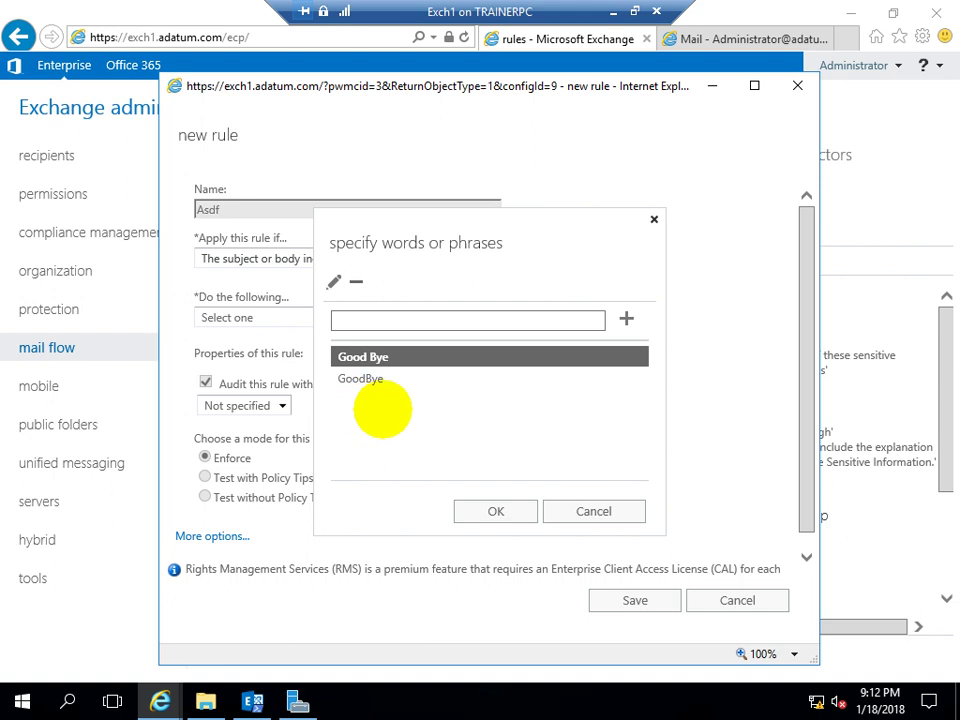
left_click(490, 511)
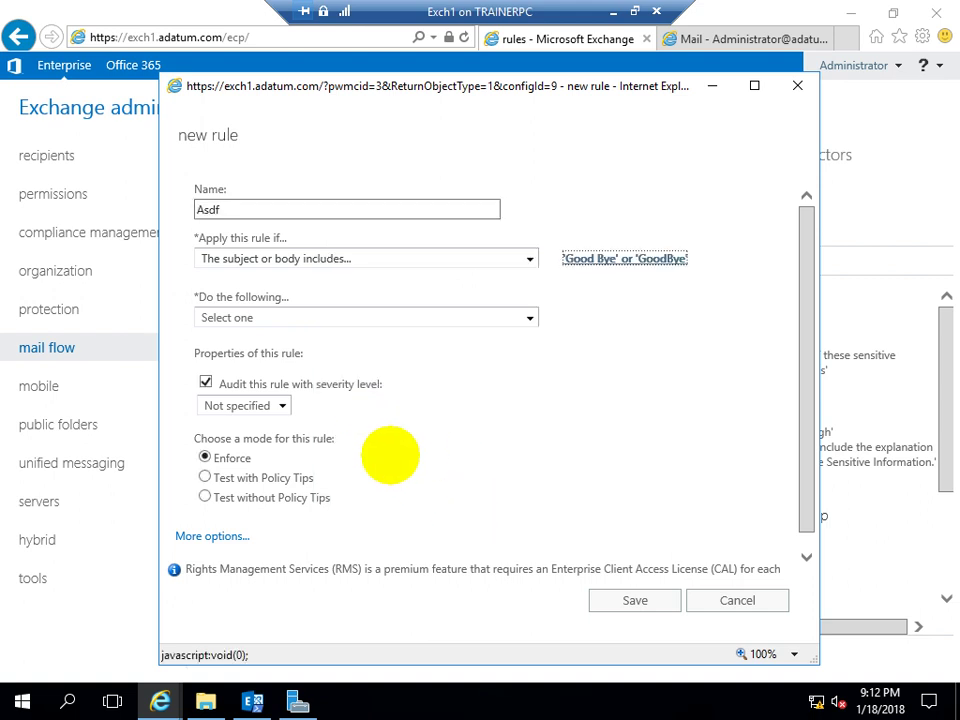
Set the rule action to forward matching messages for approval to Administrator
left_click(255, 312)
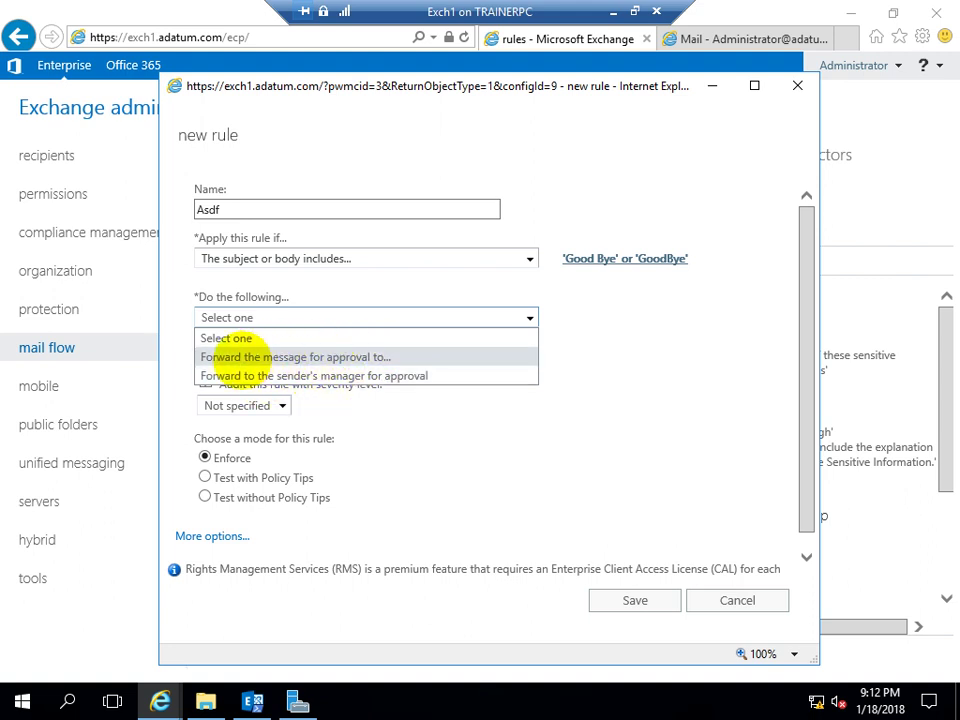
left_click(237, 357)
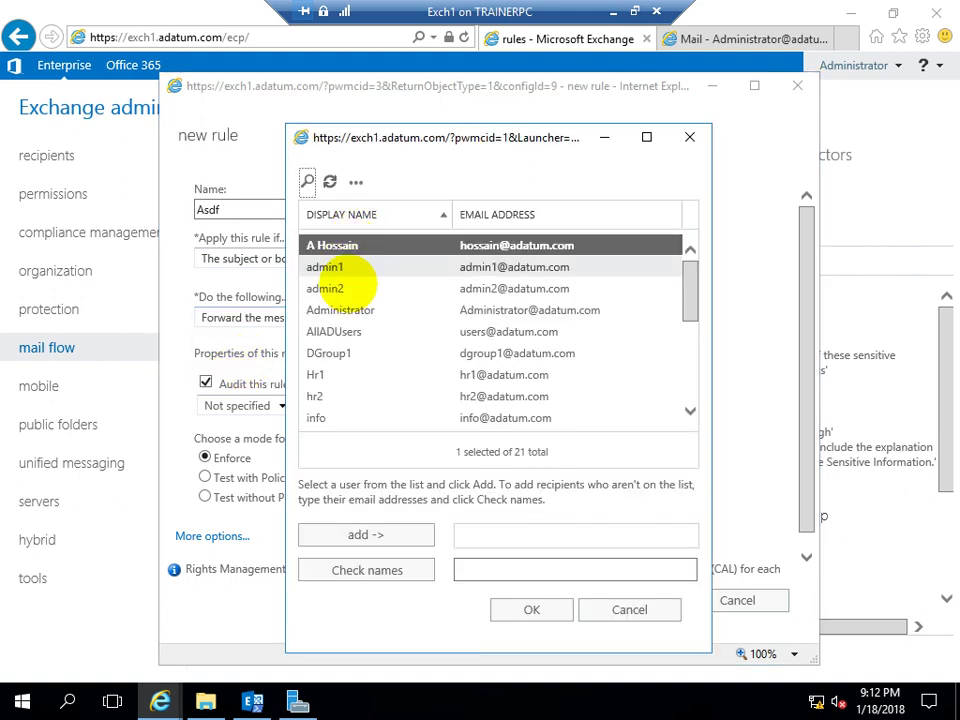
left_click(345, 306)
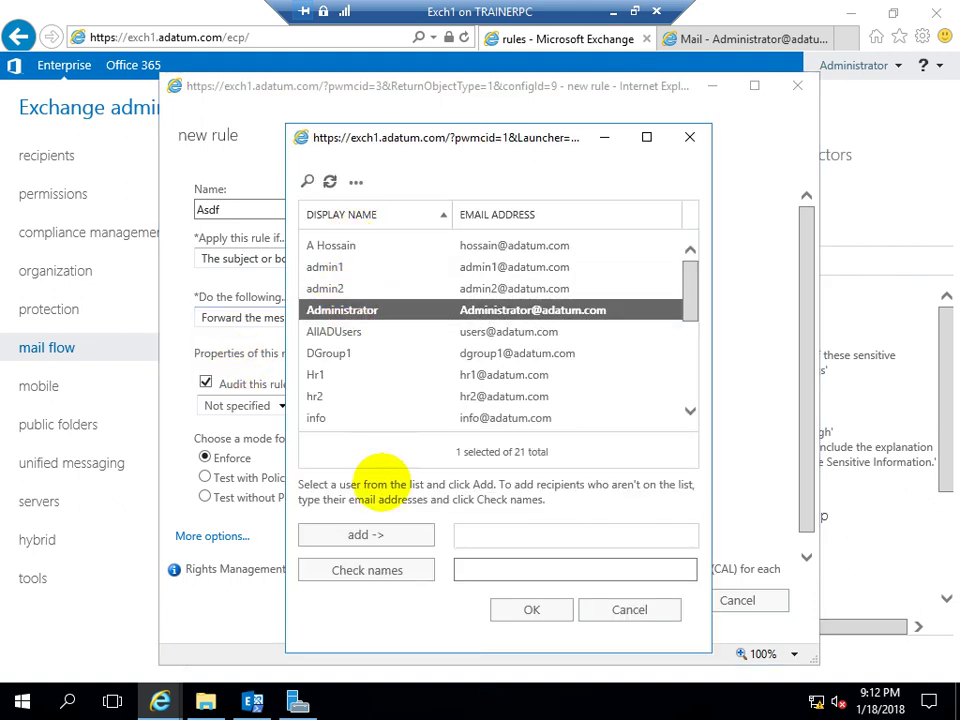
left_click(386, 536)
left_click(522, 610)
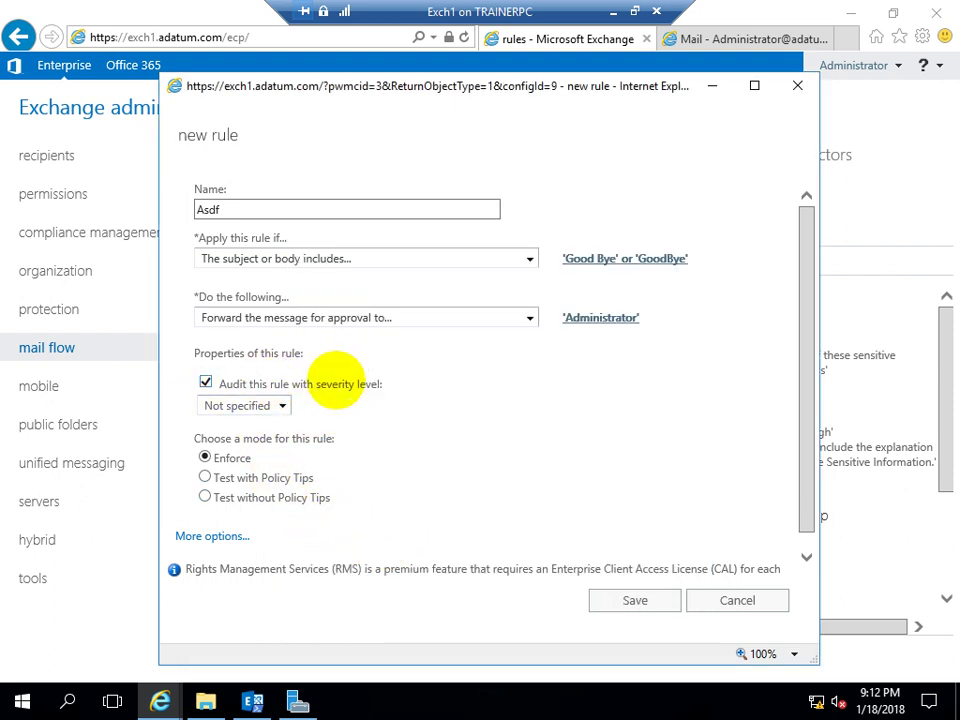
Set the Asdf rule's audit severity to Medium and reveal more options
left_click(237, 405)
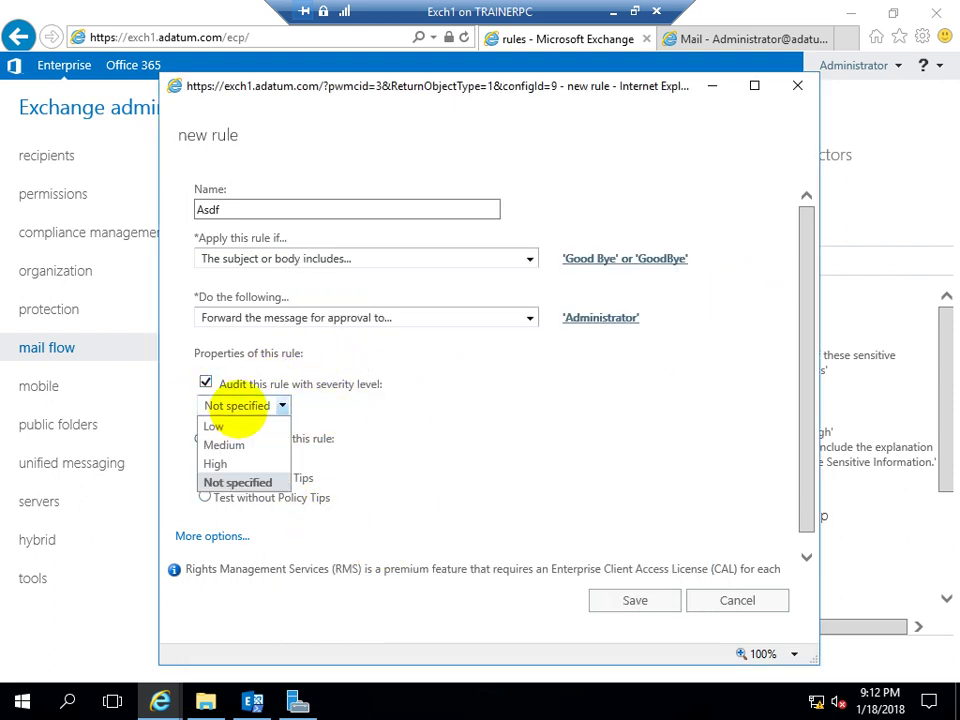
left_click(220, 444)
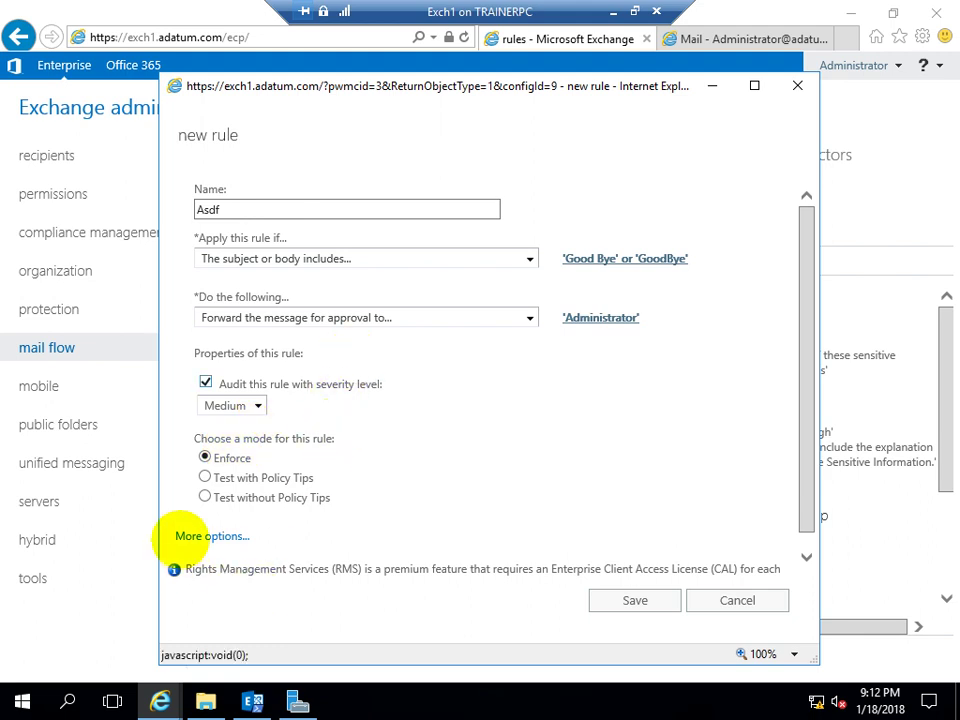
left_click(185, 536)
scroll(410, 490, "down", 3)
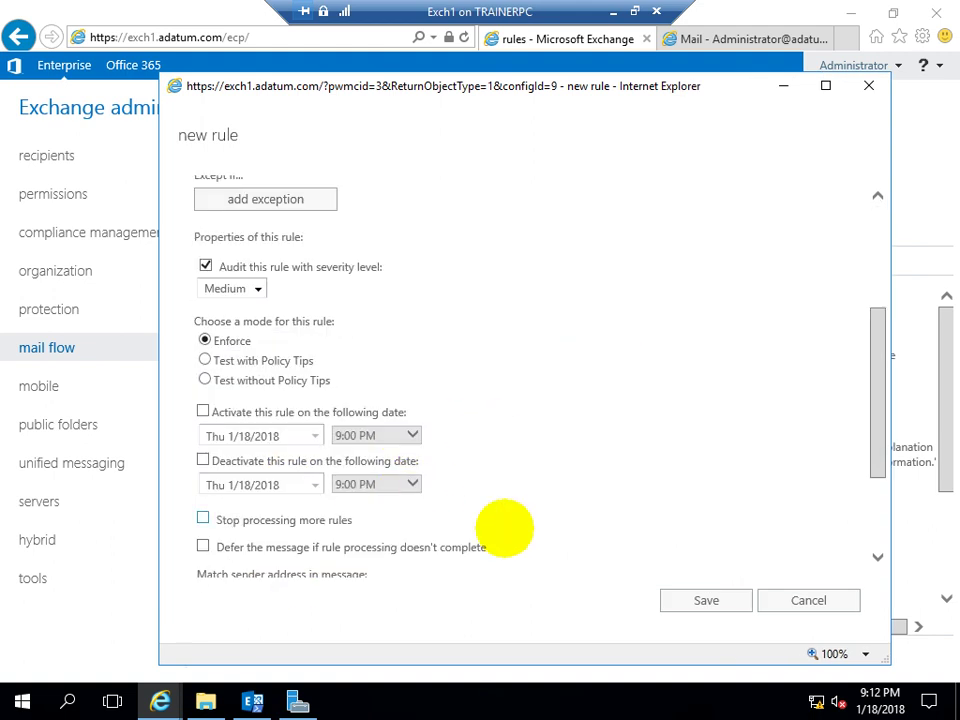
scroll(580, 575, "down", 2)
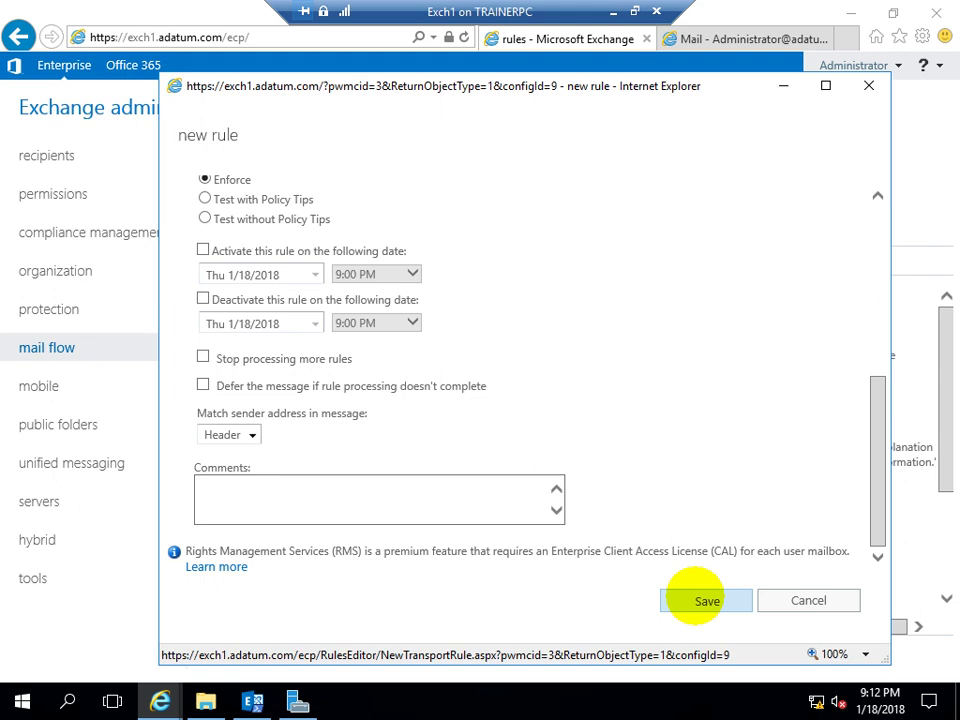
Save the Asdf rule, refresh the rules list, and bring up the it1 mailbox
left_click(706, 600)
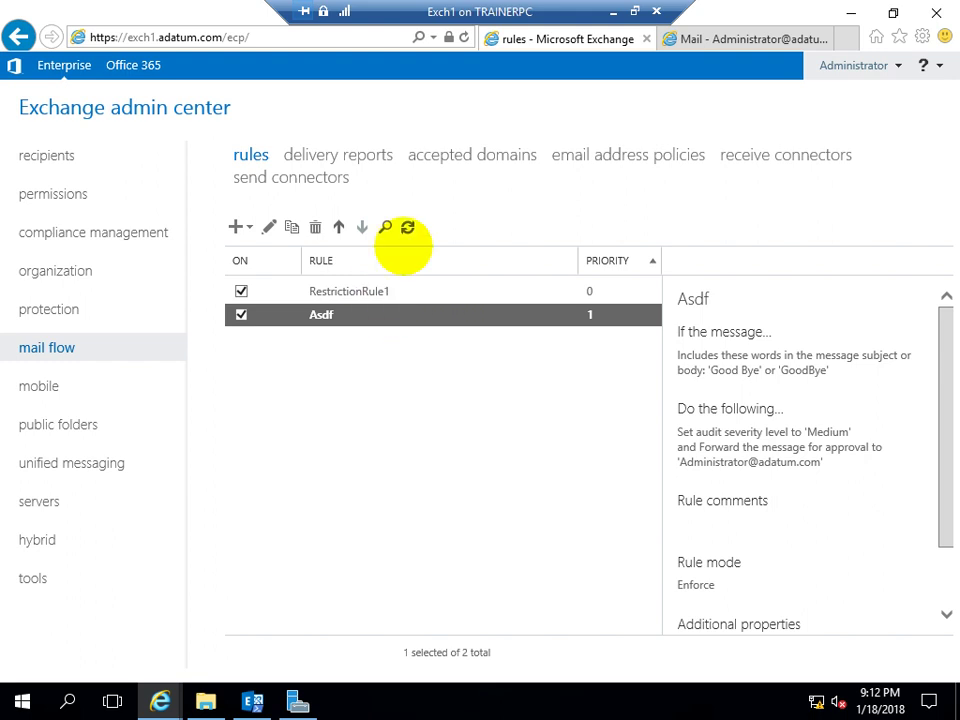
left_click(407, 227)
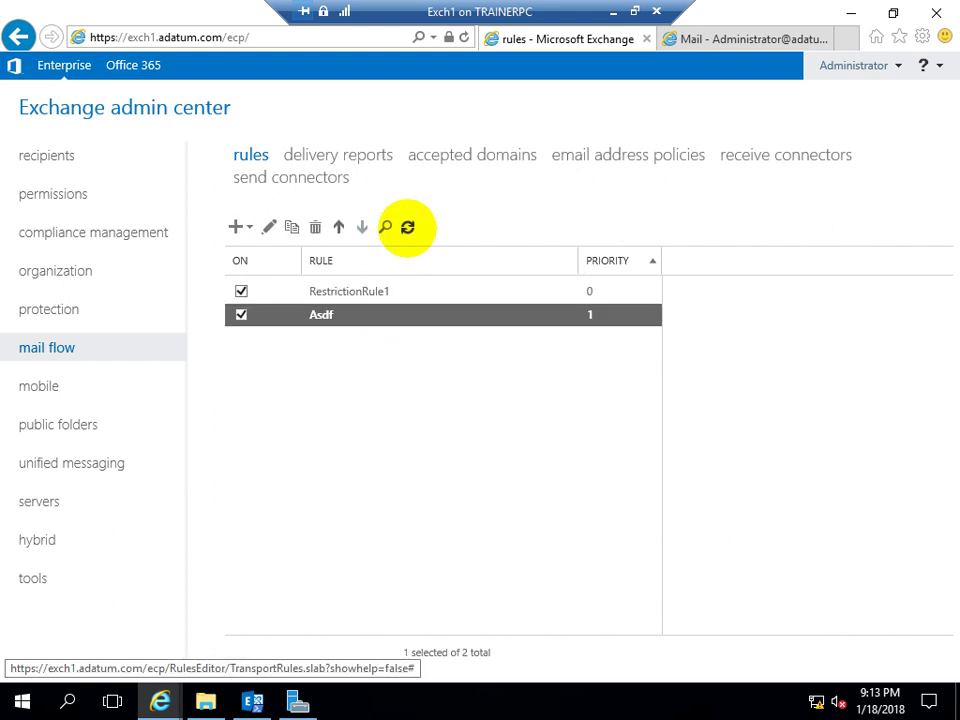
mouse_move(160, 700)
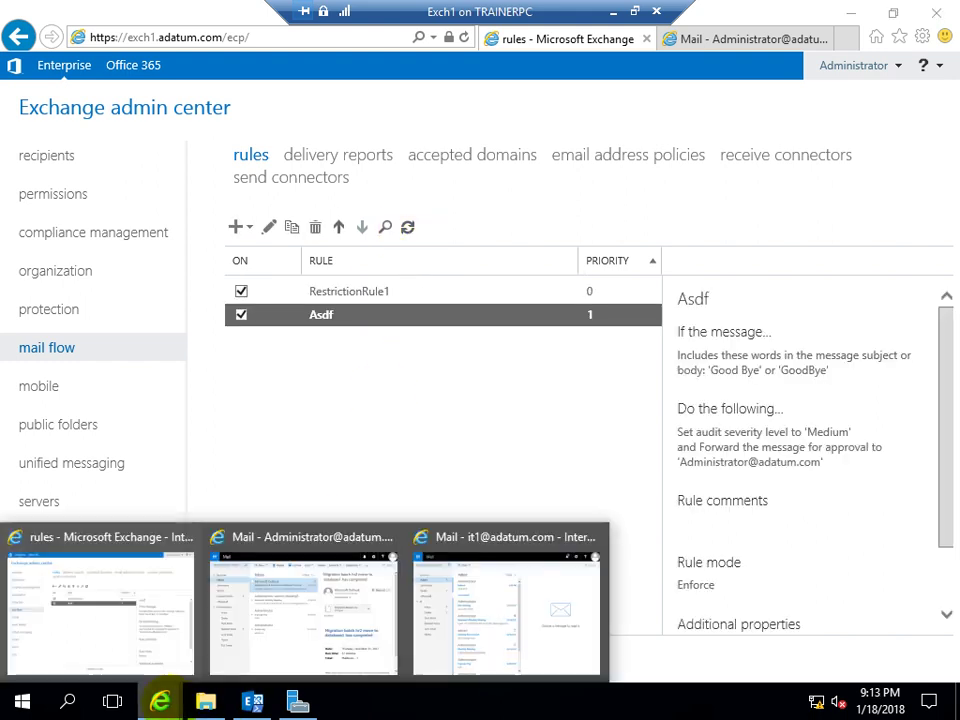
left_click(439, 598)
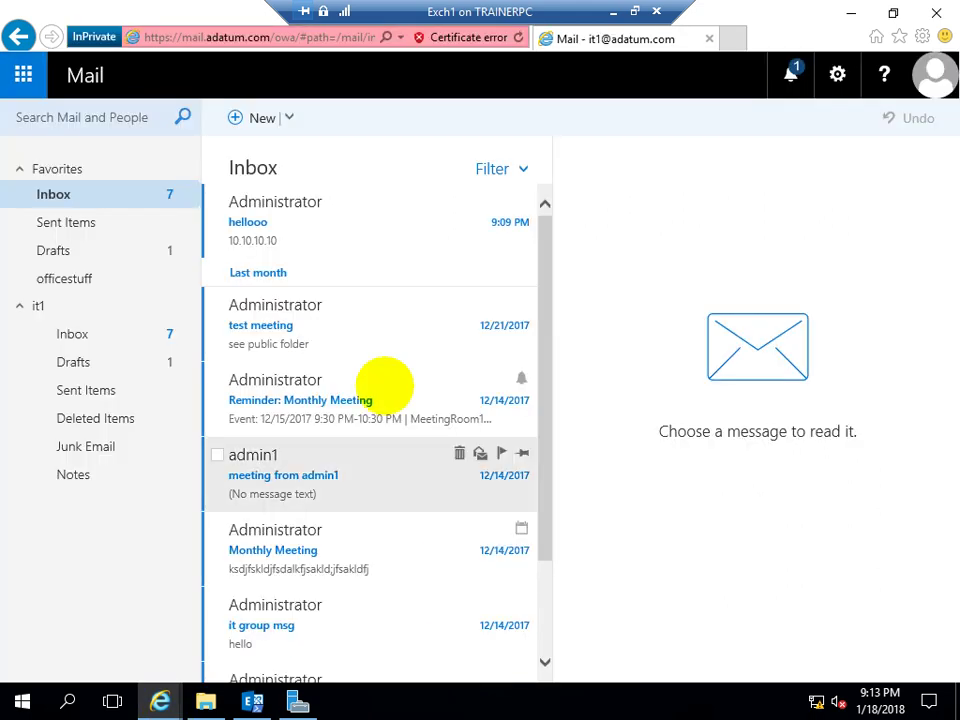
Send the other IT test user a message titled 'Goodbye' with body 'Good Bye', then open hellooo
left_click(236, 118)
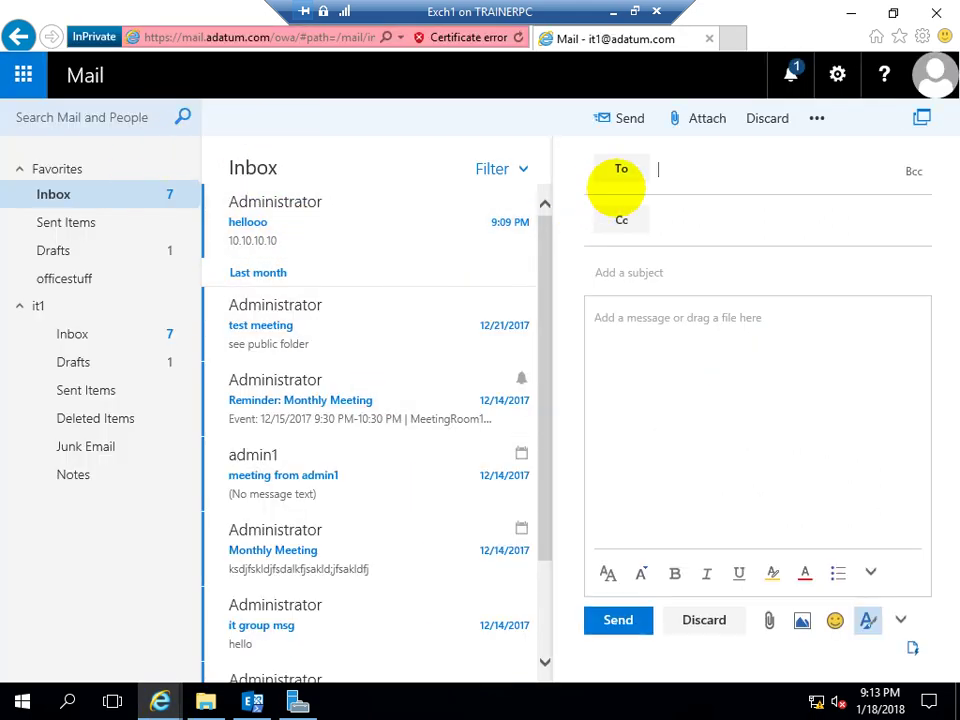
type("it2")
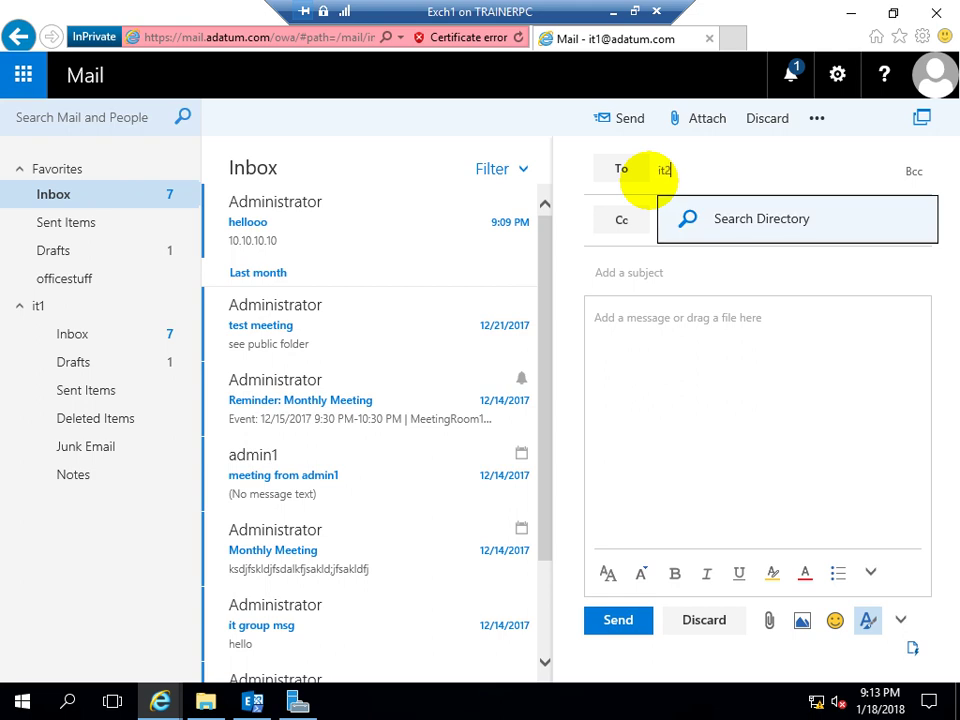
key("Return")
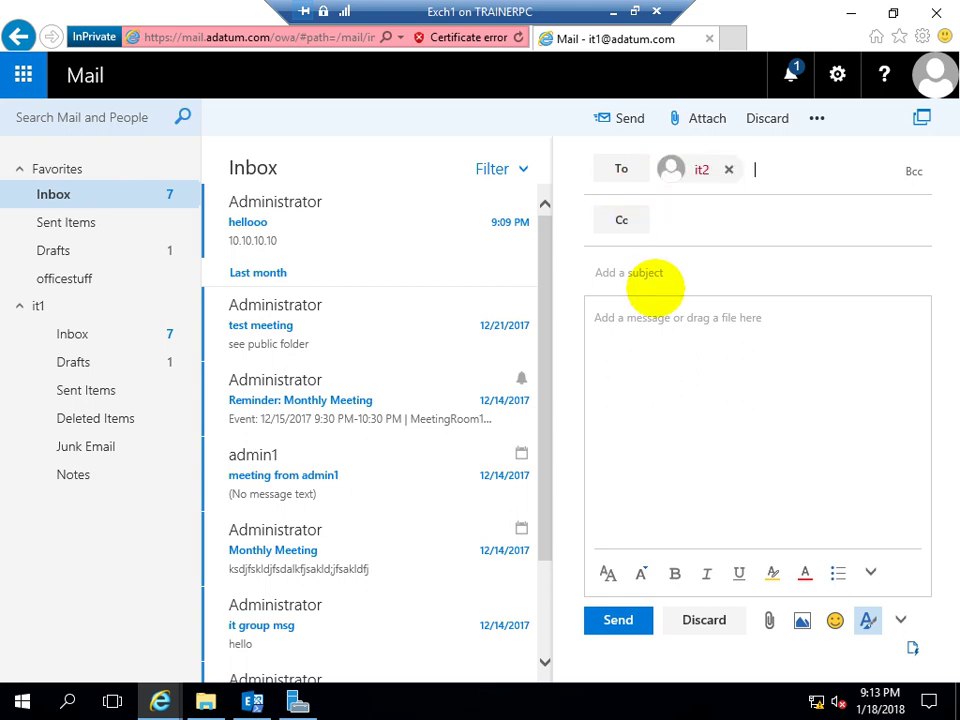
left_click(659, 272)
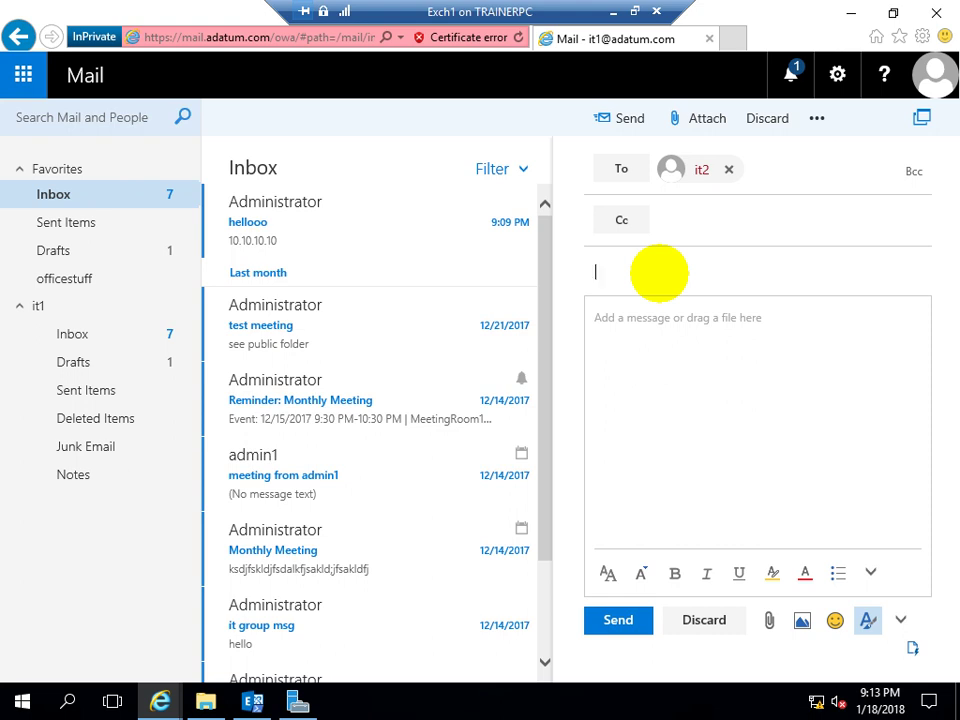
type("Goodbye")
left_click(698, 317)
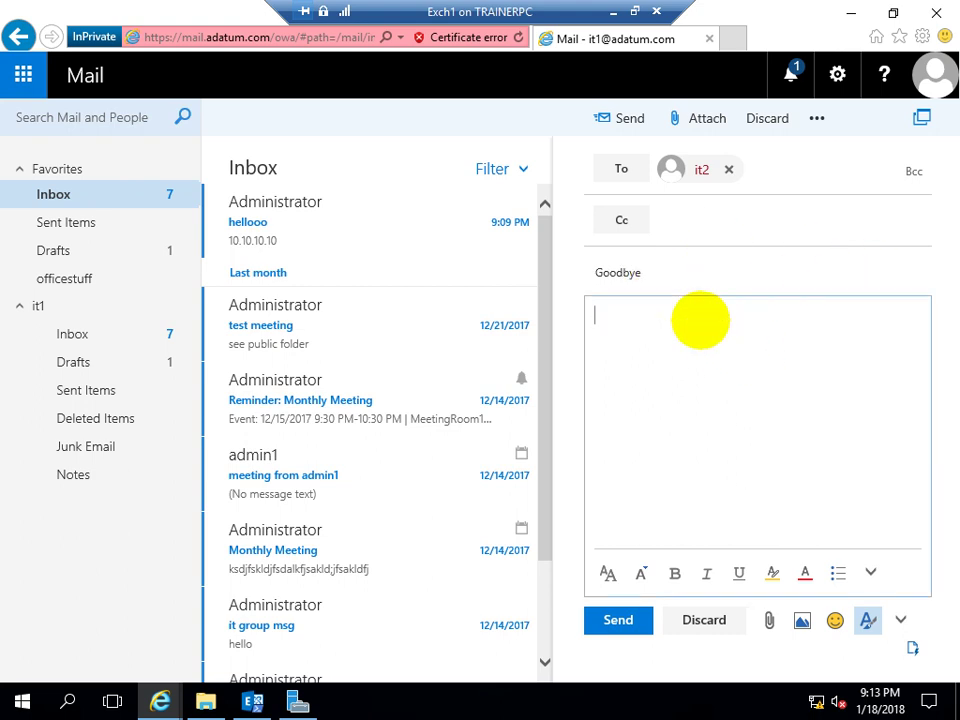
type("Good Bye")
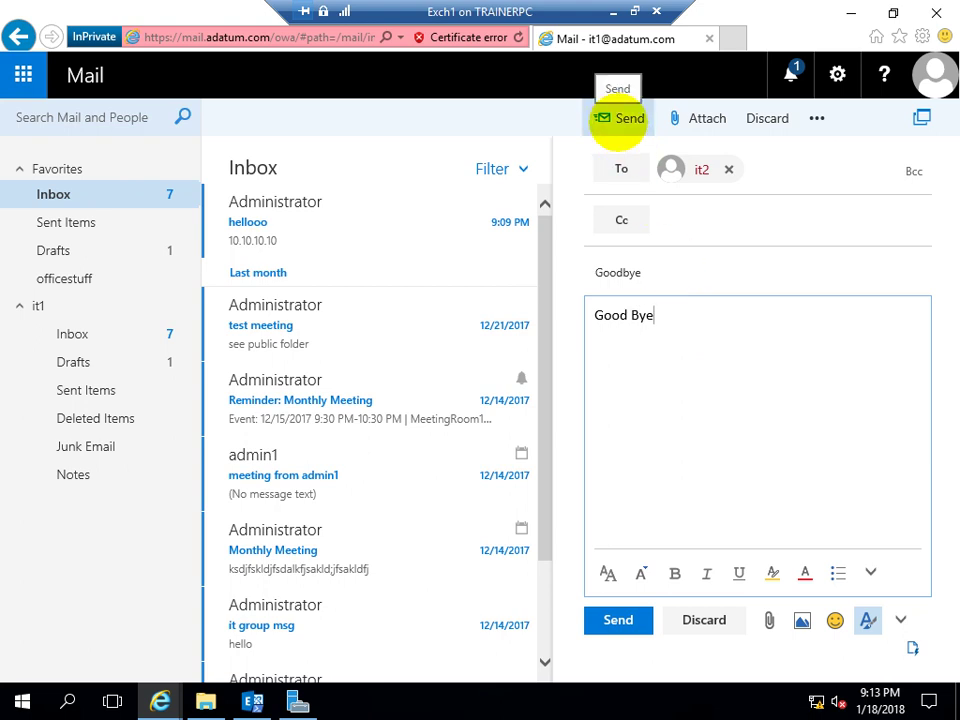
left_click(618, 118)
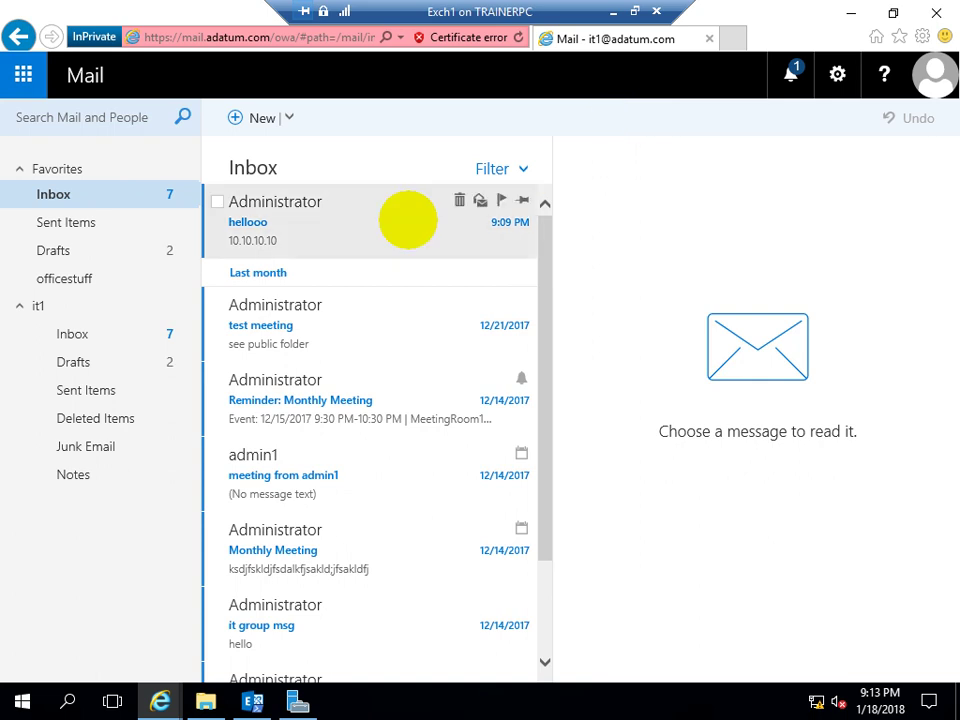
left_click(408, 220)
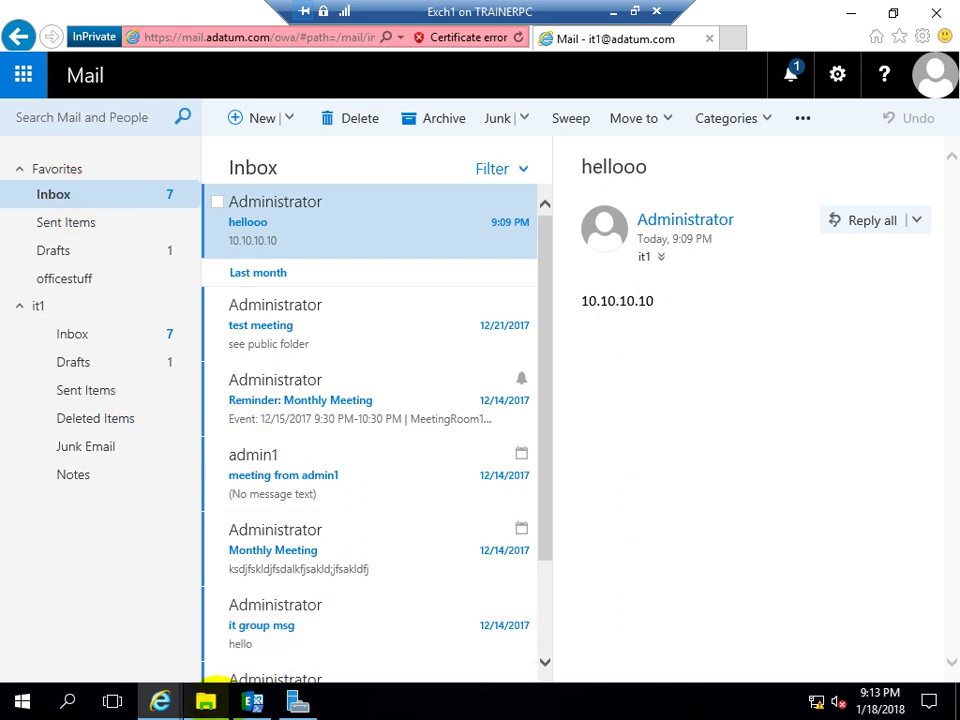
In the Administrator mailbox, reject the Goodbye approval request and send the response now
mouse_move(252, 701)
mouse_move(205, 701)
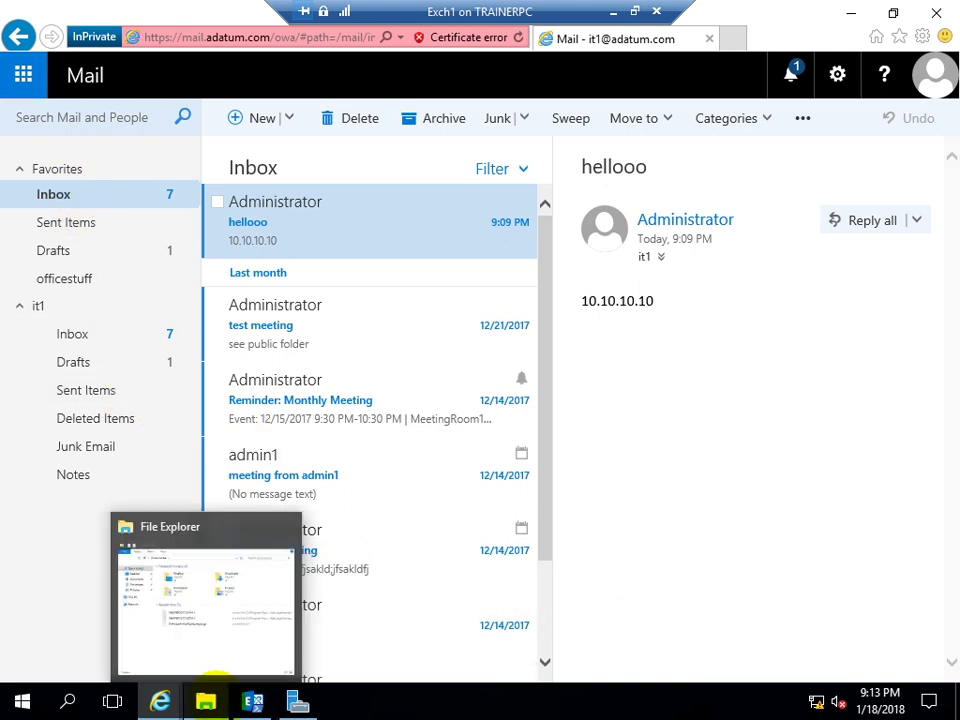
mouse_move(165, 695)
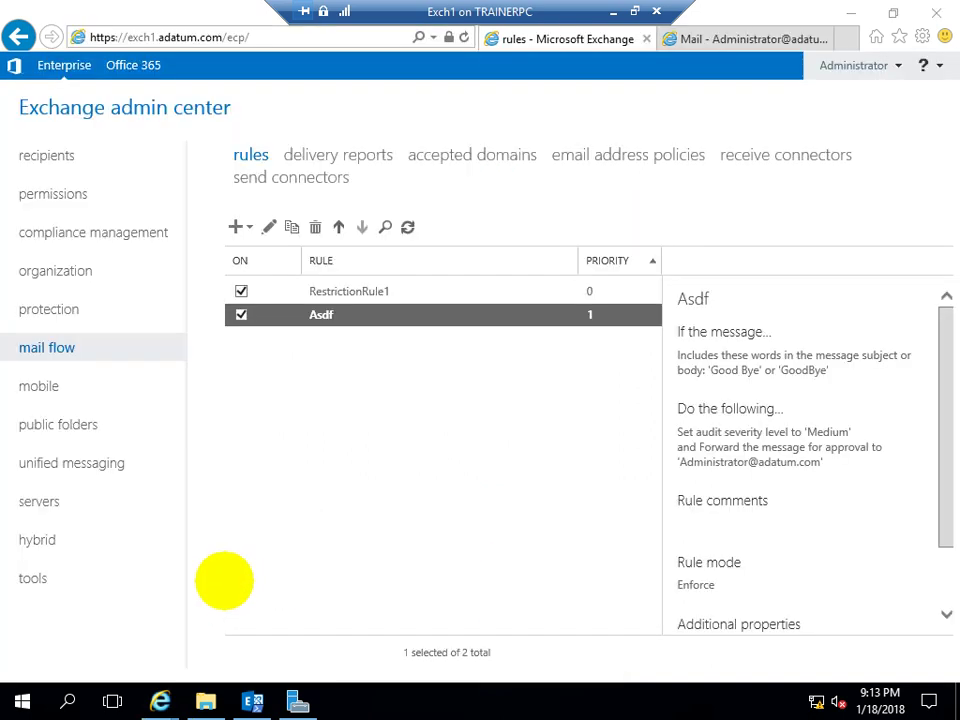
left_click(225, 580)
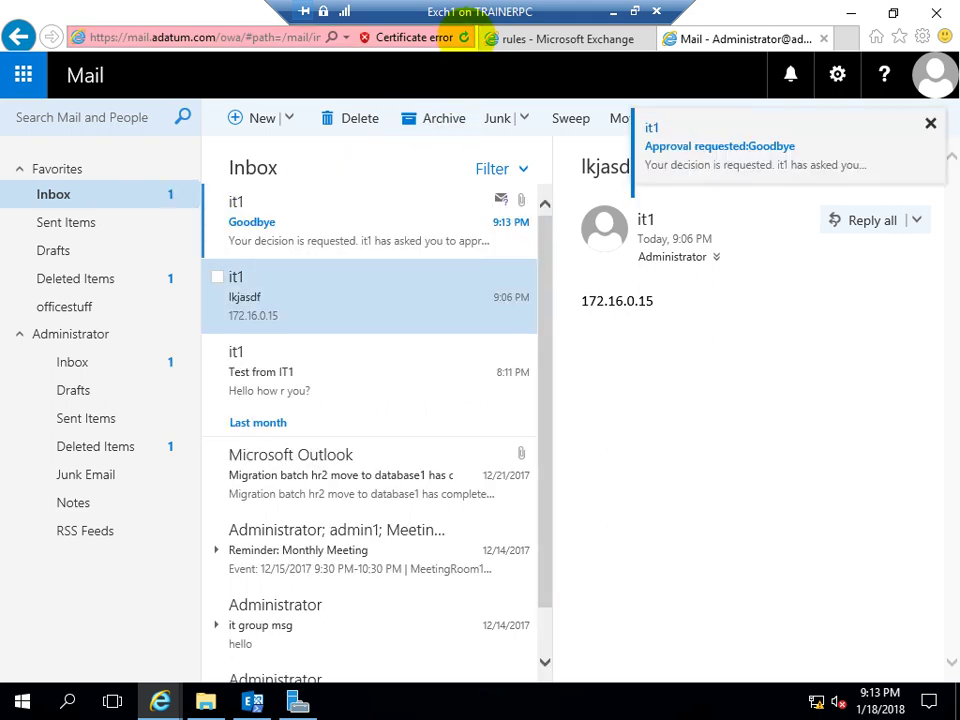
left_click(310, 210)
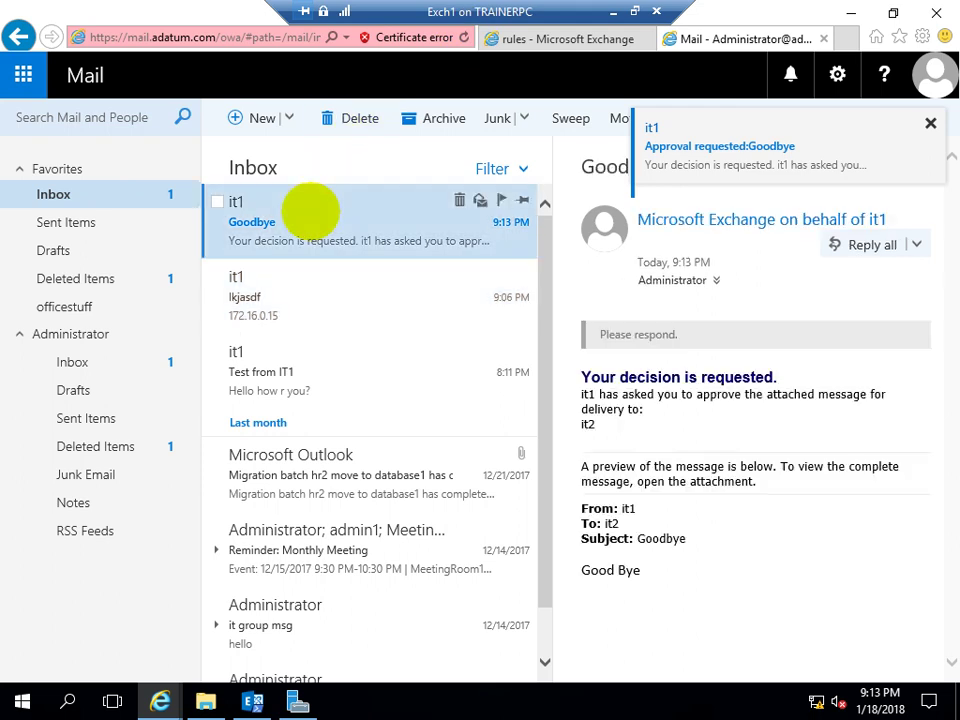
scroll(782, 343, "down", 2)
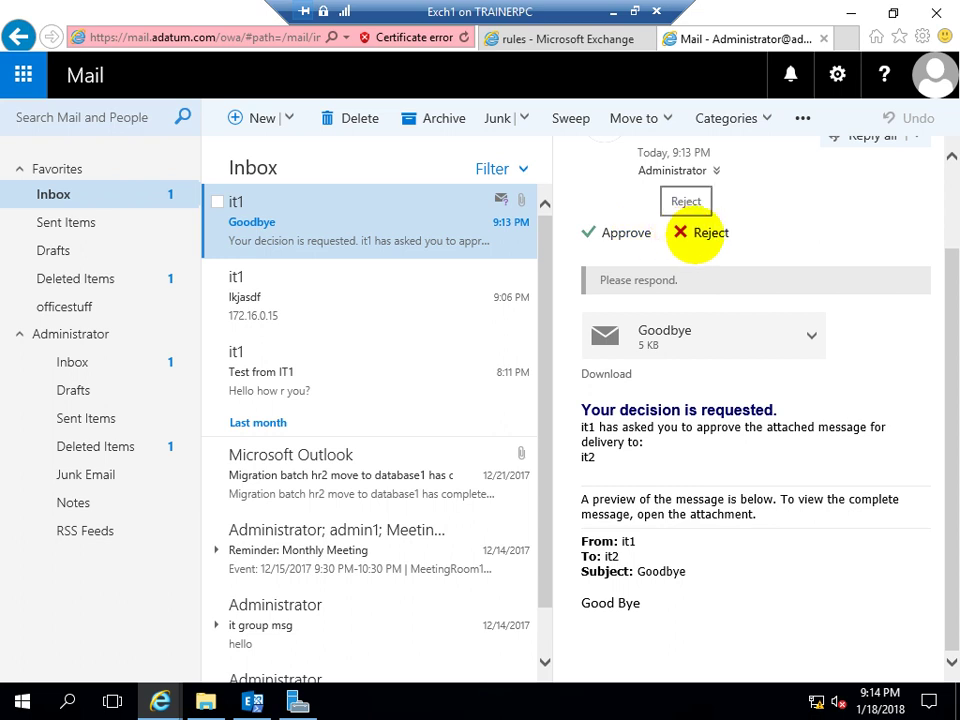
left_click(695, 234)
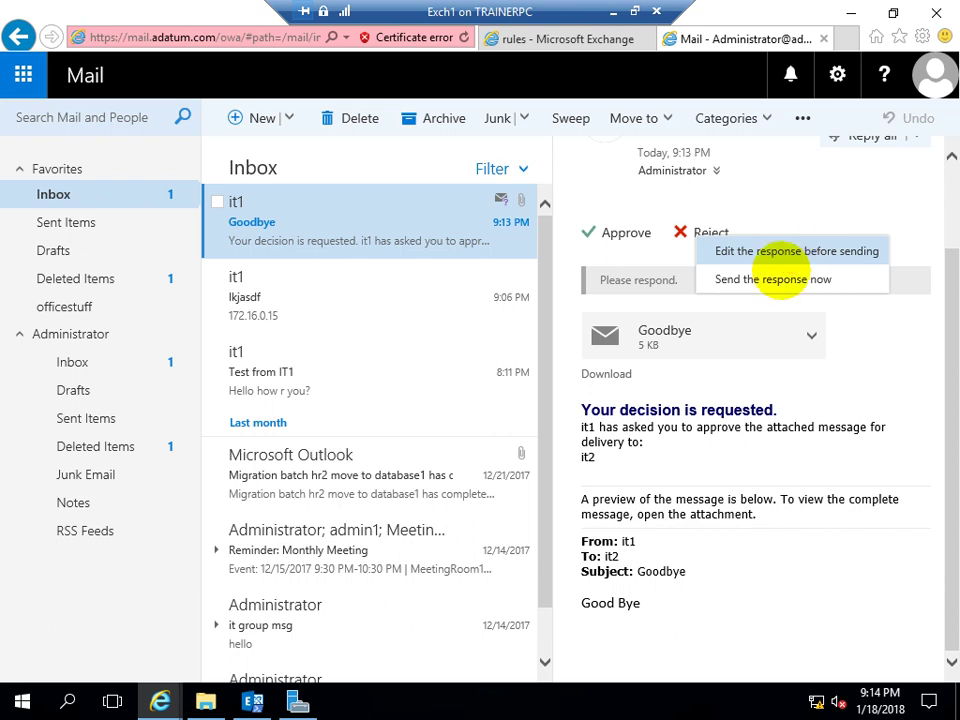
left_click(773, 282)
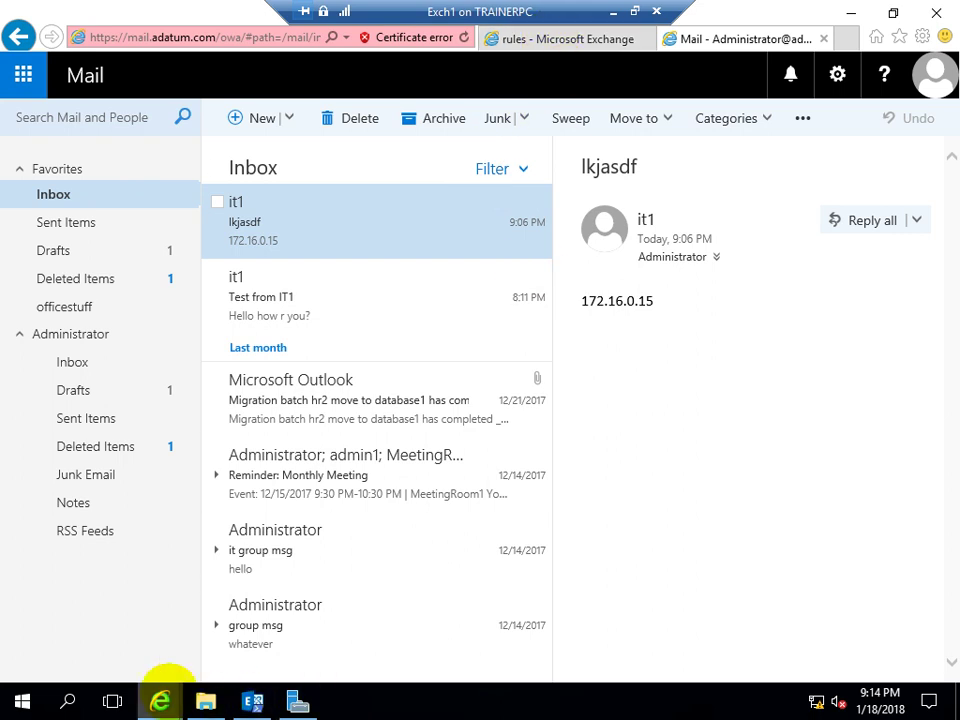
Open the Goodbye rejection notice in the sender's mailbox, then return to mail flow rules
mouse_move(160, 703)
left_click(489, 588)
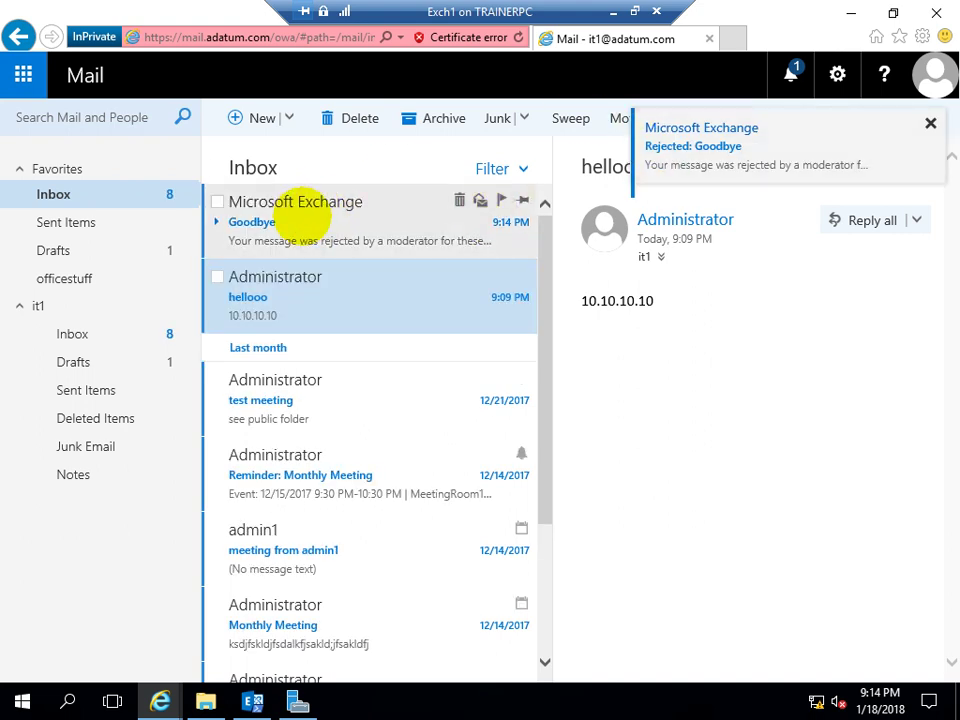
left_click(303, 205)
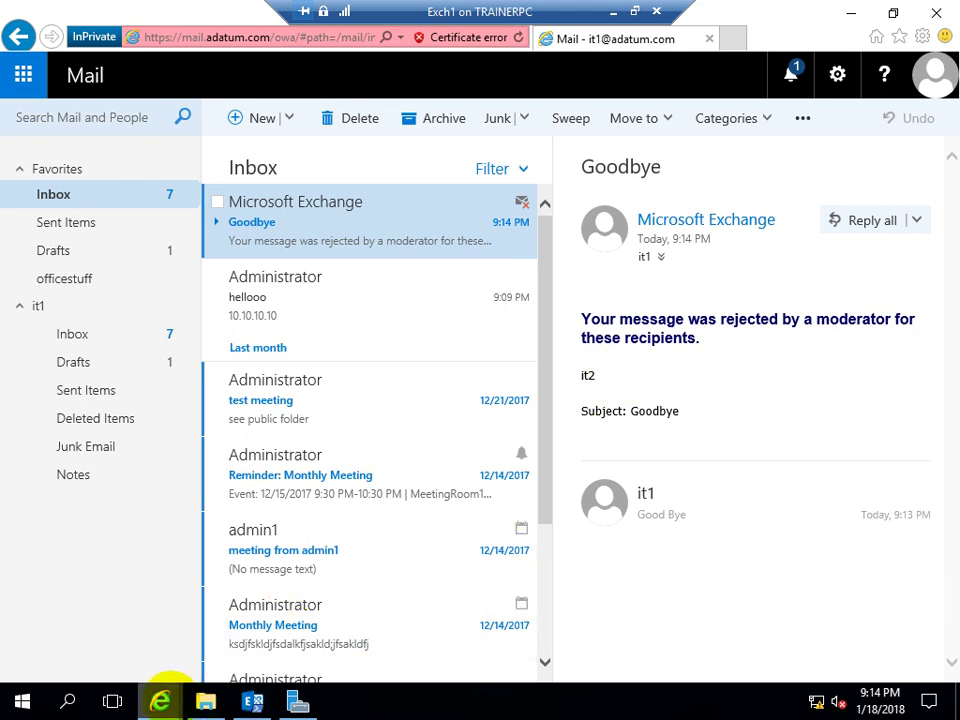
mouse_move(166, 690)
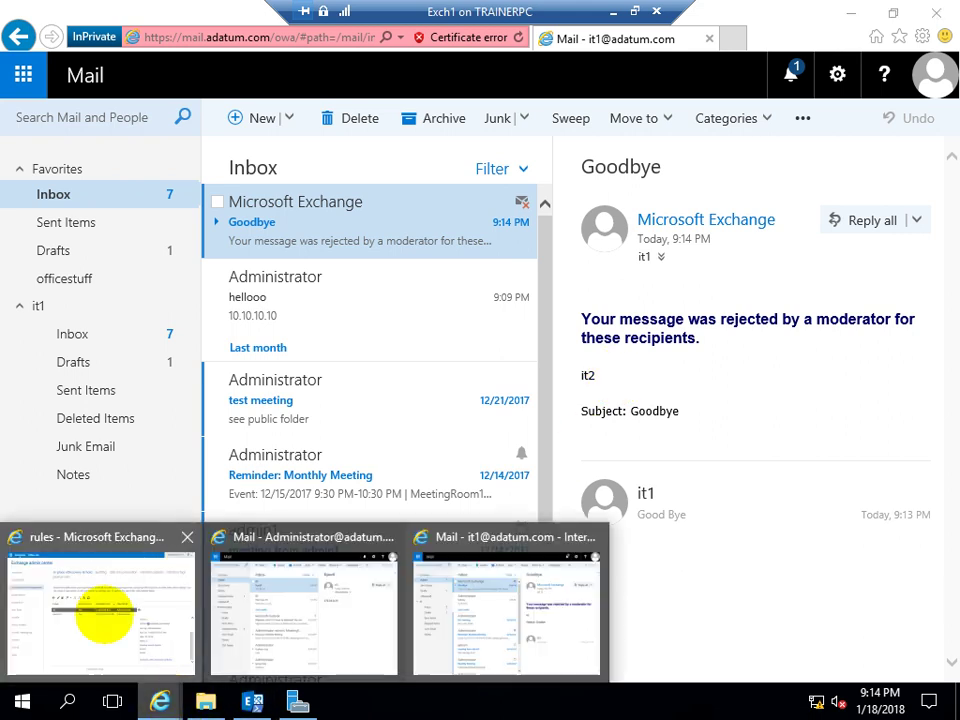
key("alt+Tab")
left_click(238, 227)
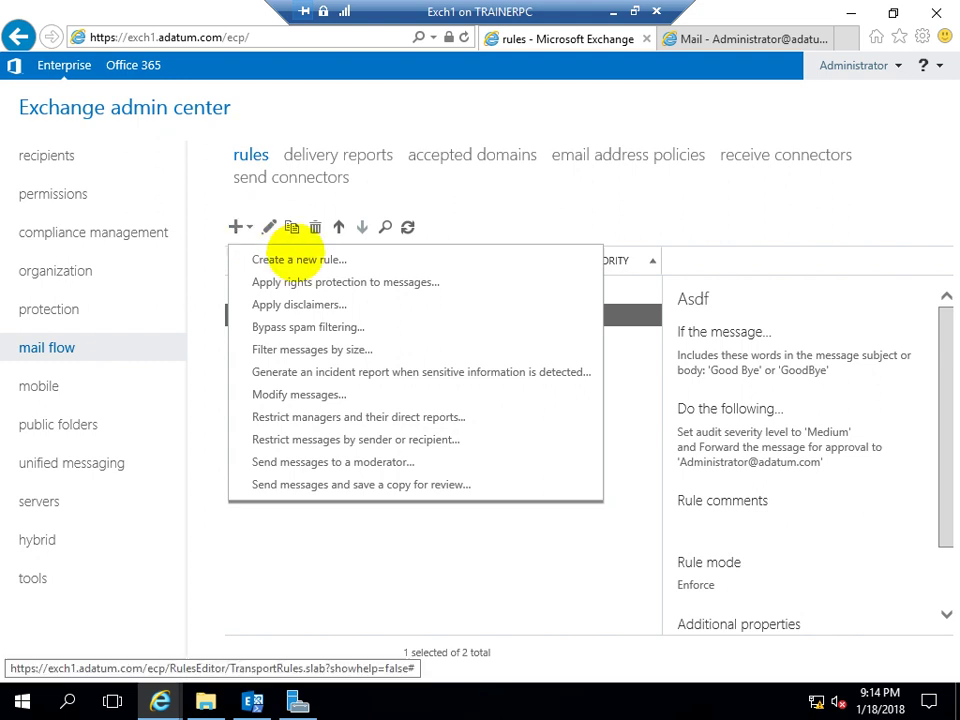
left_click(289, 259)
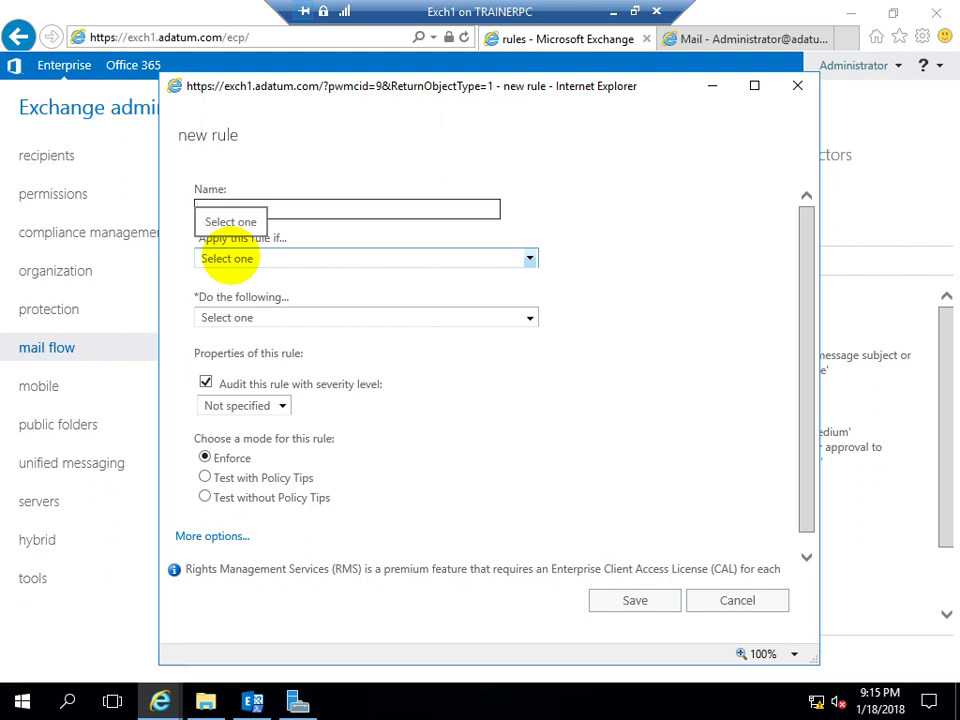
left_click(229, 259)
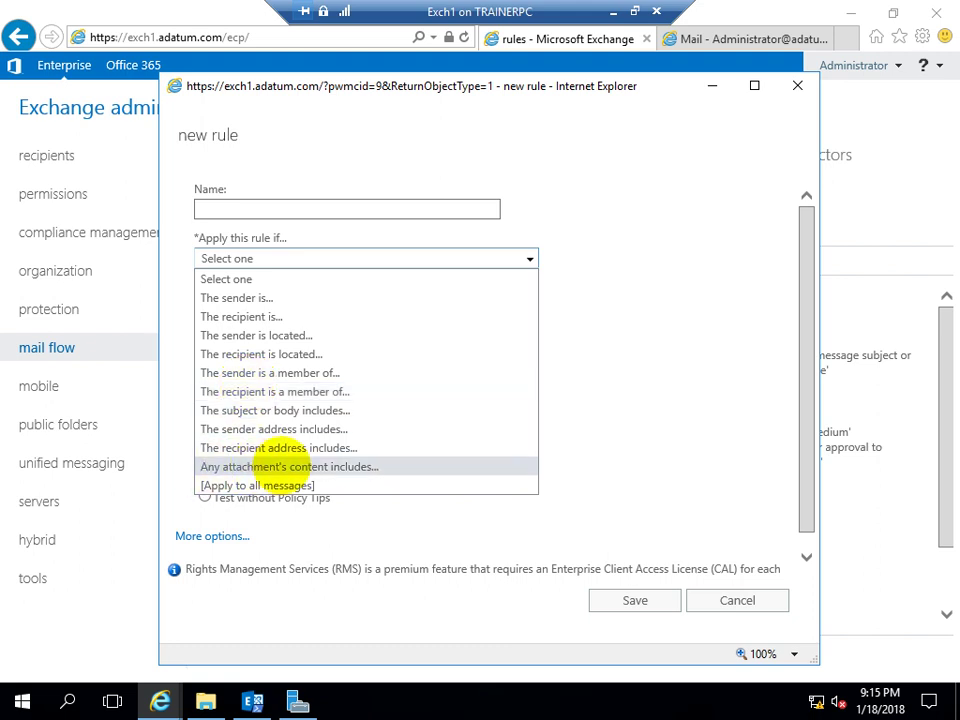
left_click(285, 466)
left_click(372, 320)
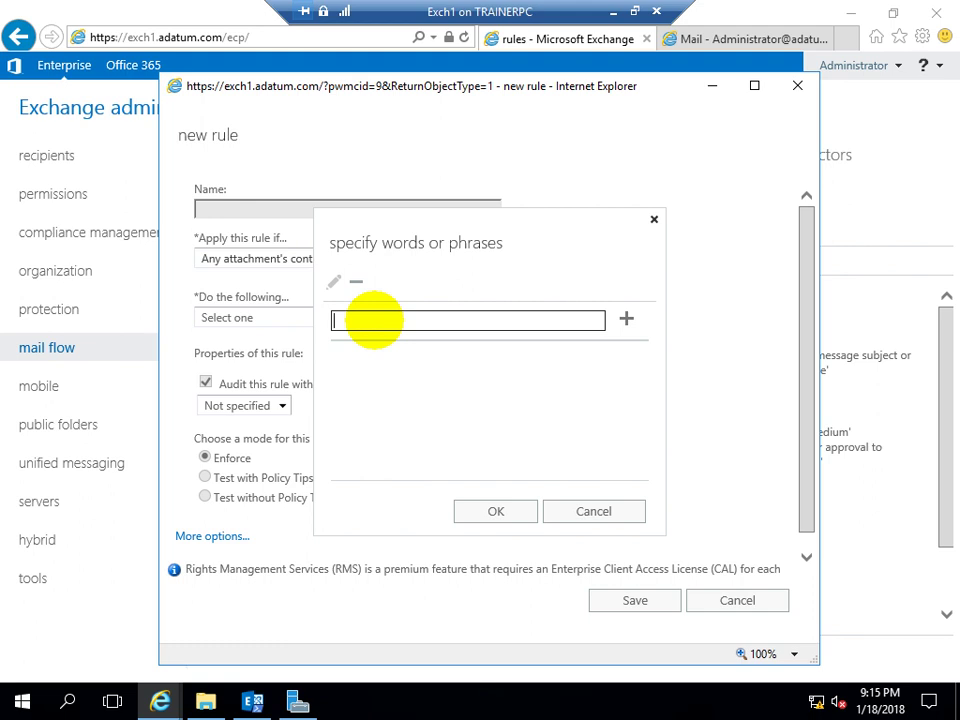
left_click(576, 508)
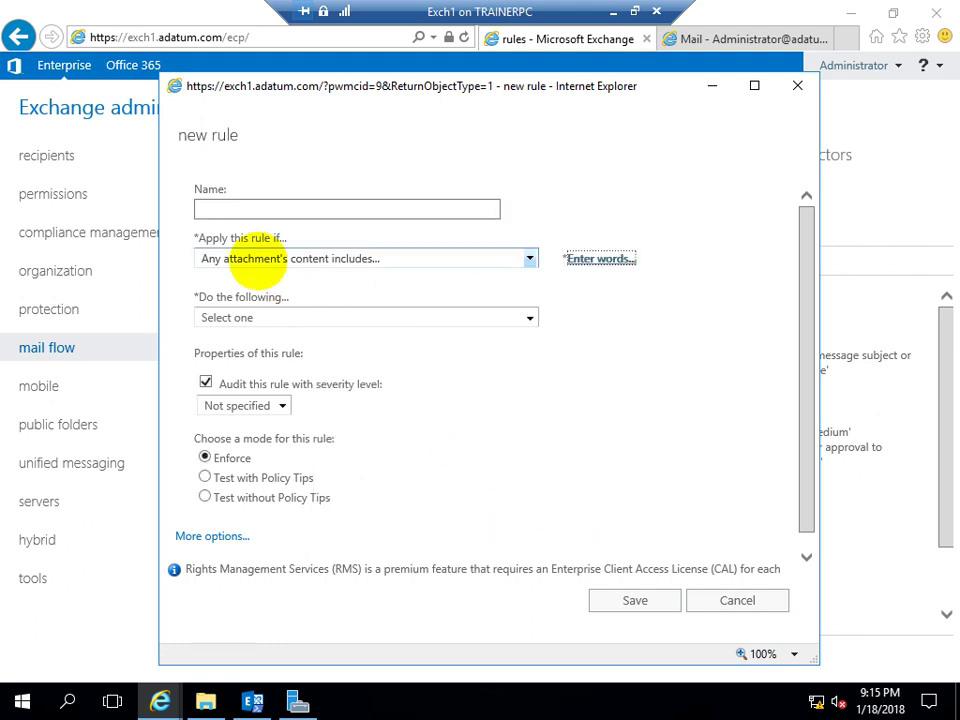
left_click(252, 256)
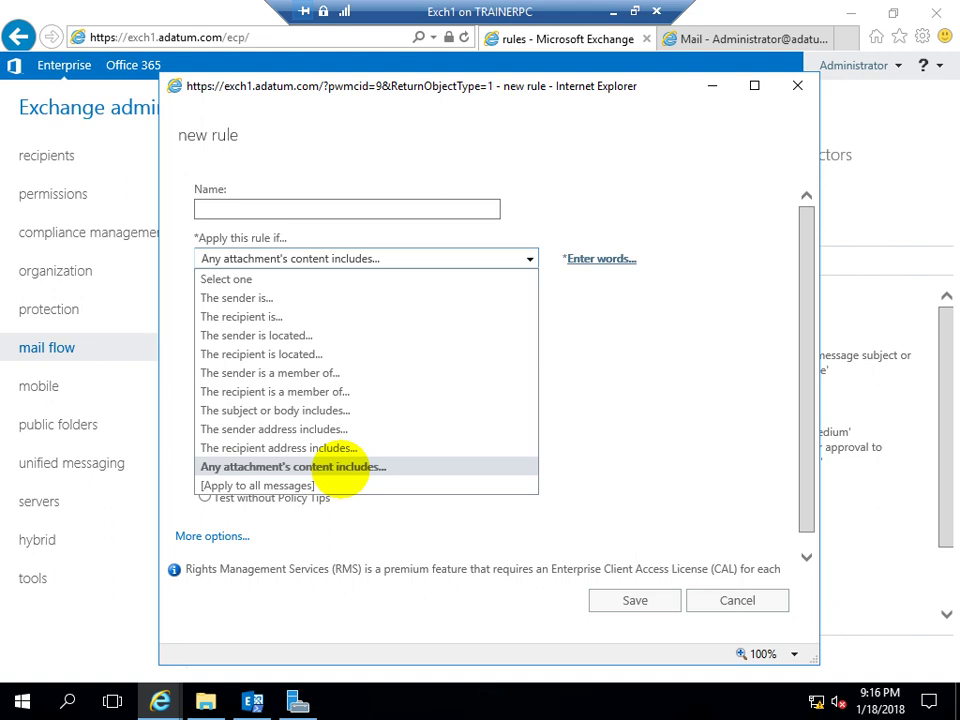
left_click(530, 258)
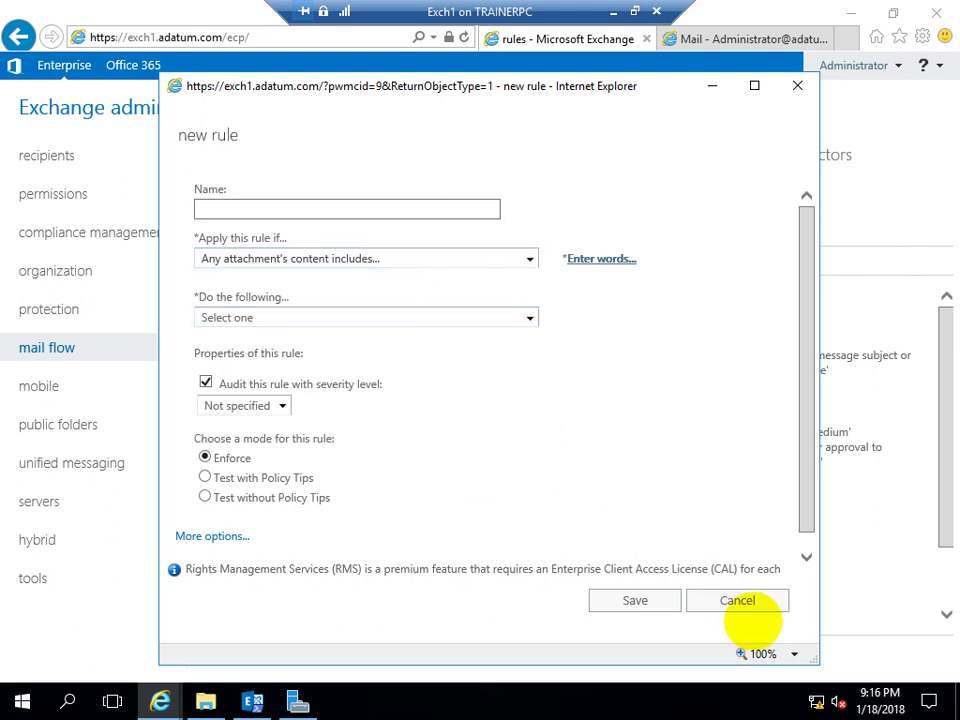
left_click(735, 600)
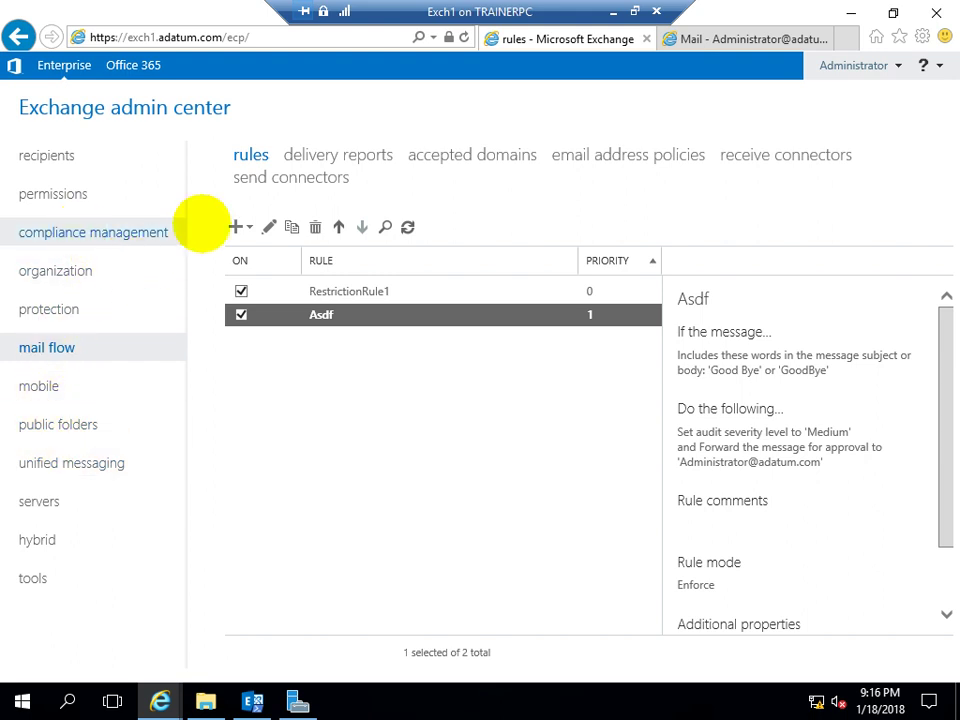
Create a new custom DLP policy named 'sd' under data loss prevention
left_click(140, 240)
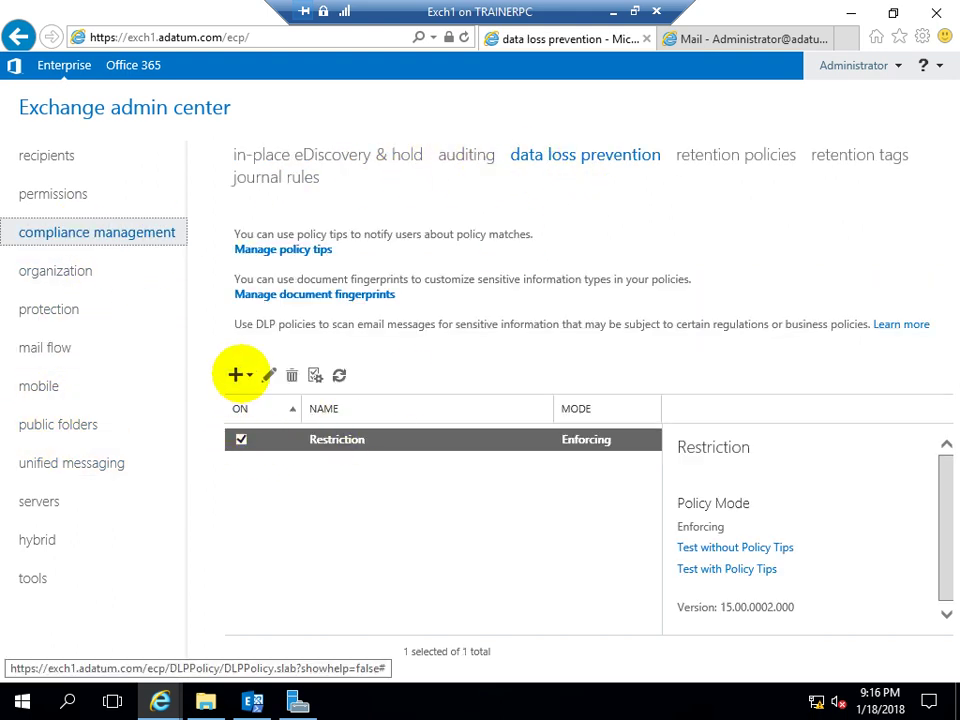
left_click(237, 375)
left_click(279, 453)
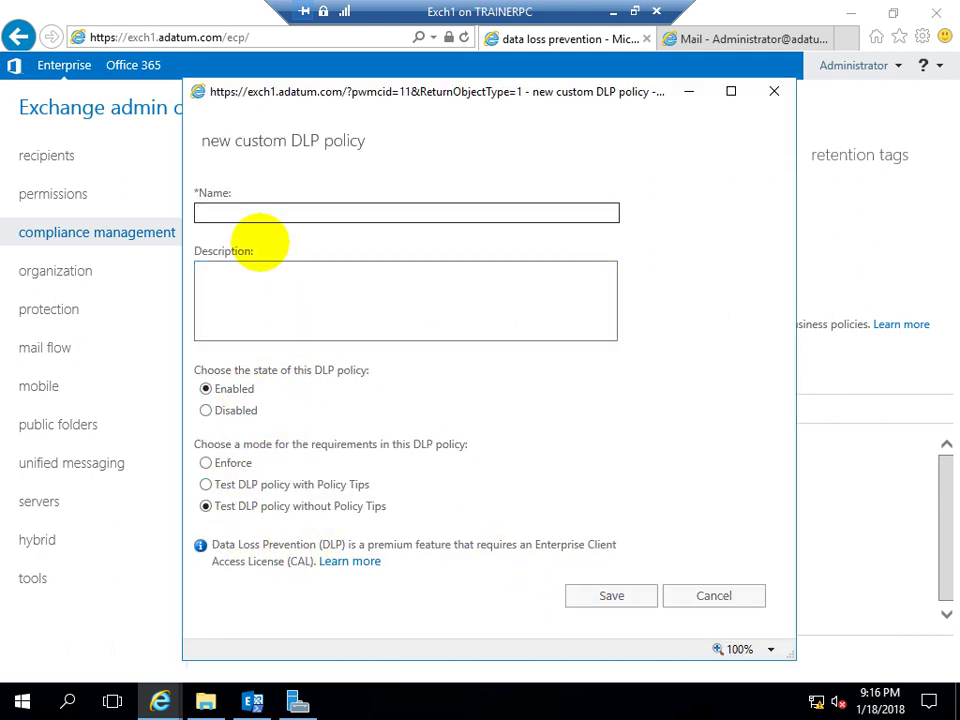
type("sd")
left_click(590, 598)
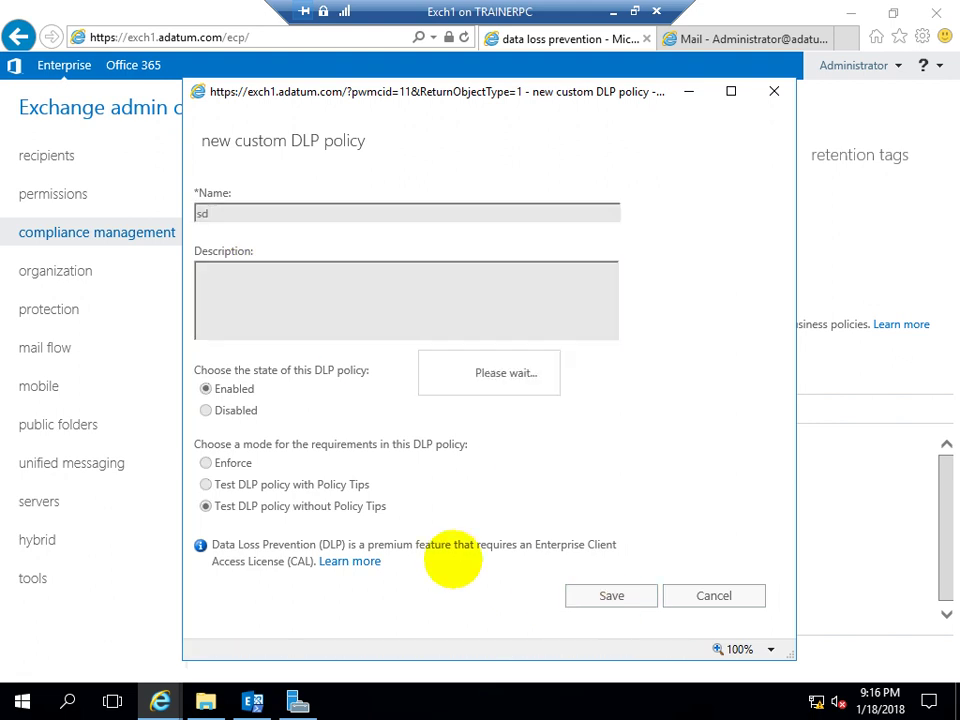
Open the sd policy for editing and view its empty rules list
left_click(290, 463)
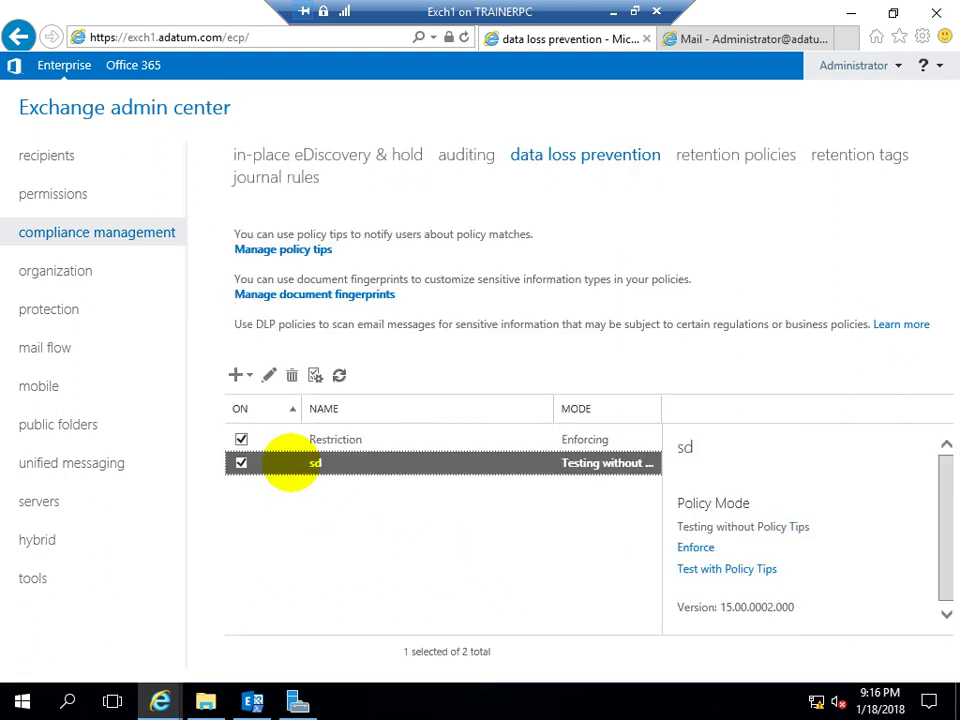
double_click(320, 465)
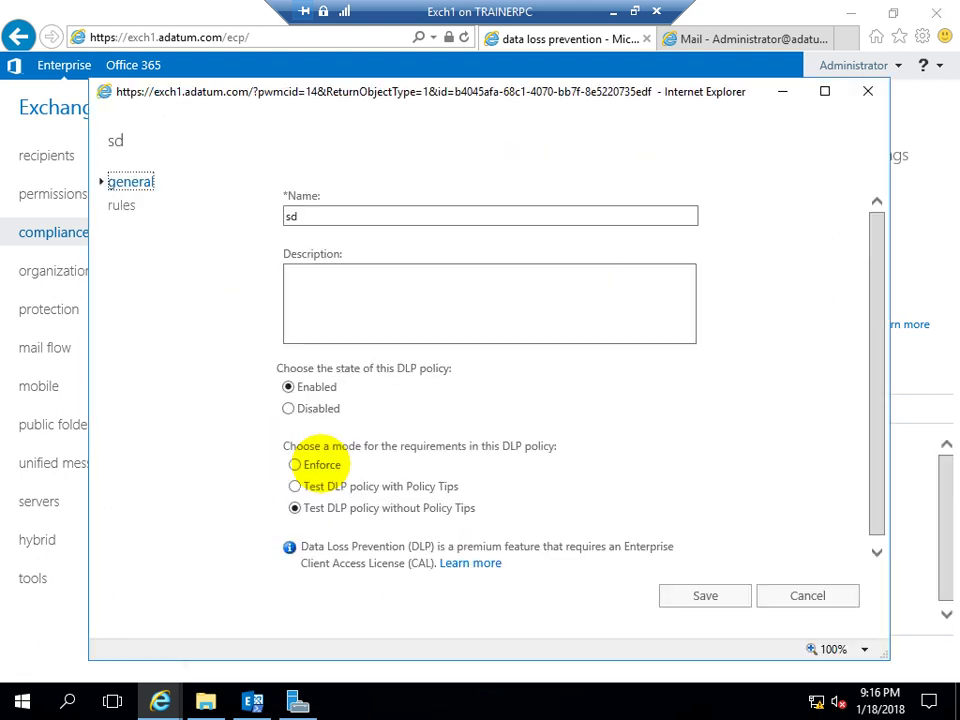
left_click(122, 203)
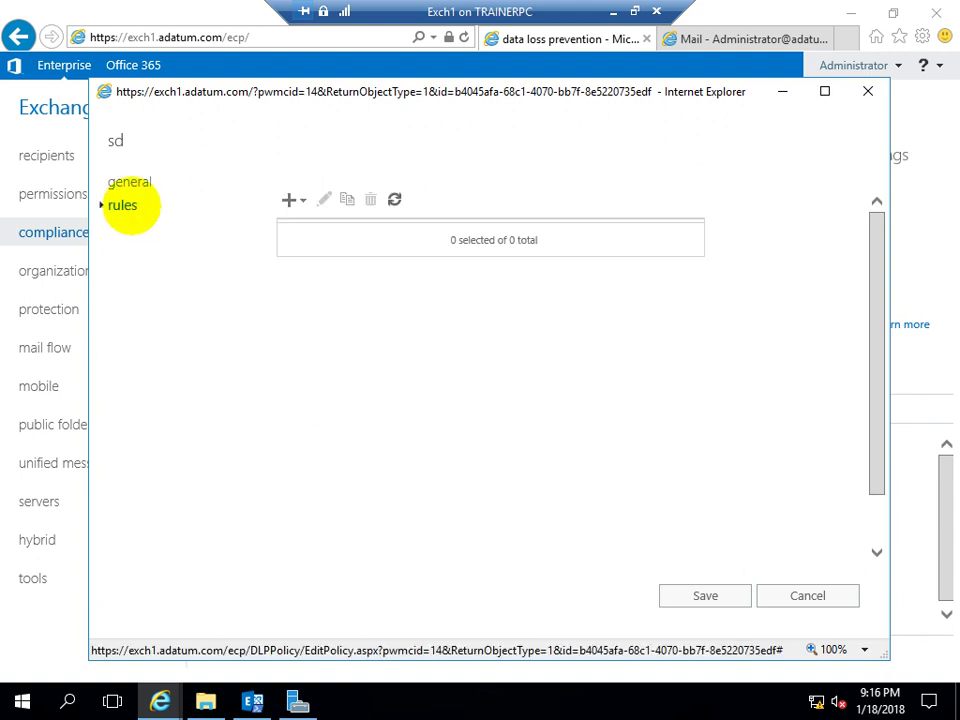
Create a blank rule for sd, browse its condition and action lists, then show More options
left_click(292, 200)
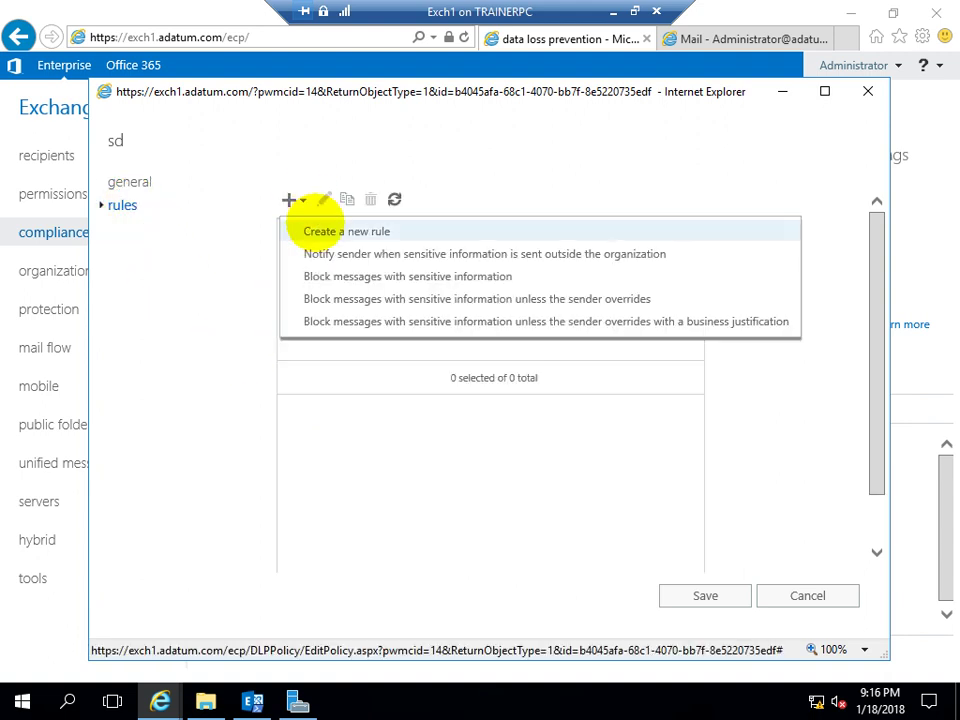
left_click(315, 229)
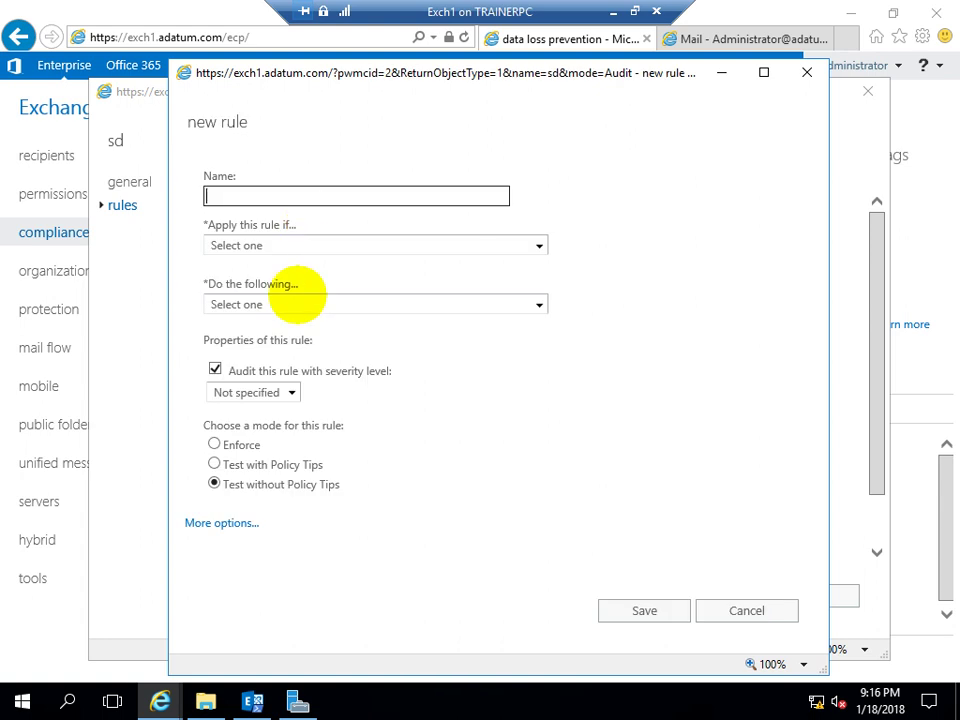
left_click(262, 246)
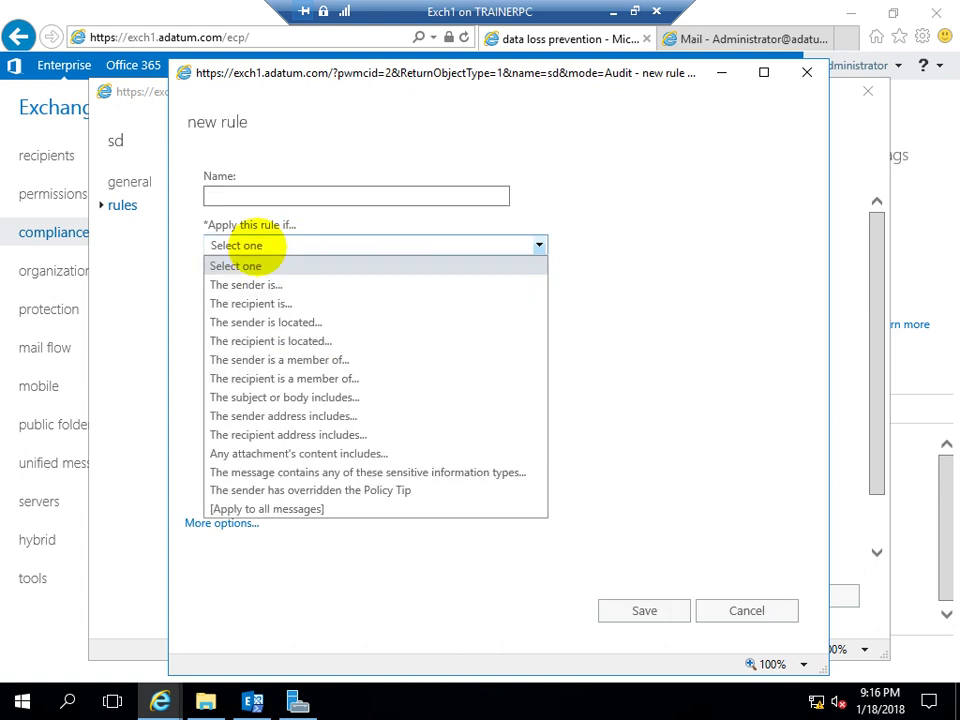
left_click(245, 244)
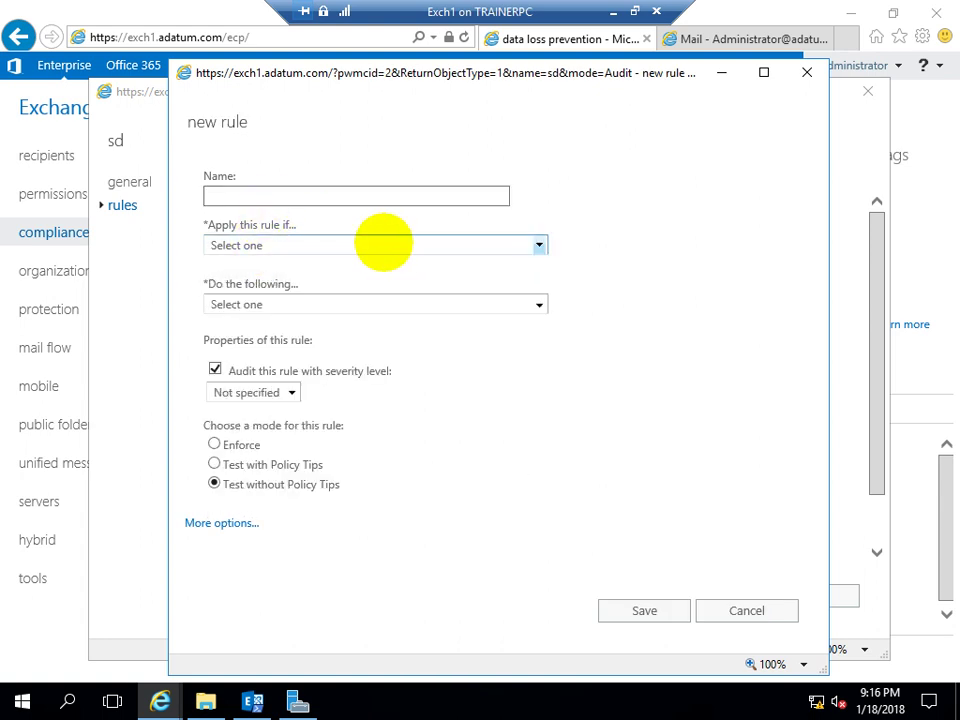
left_click(381, 245)
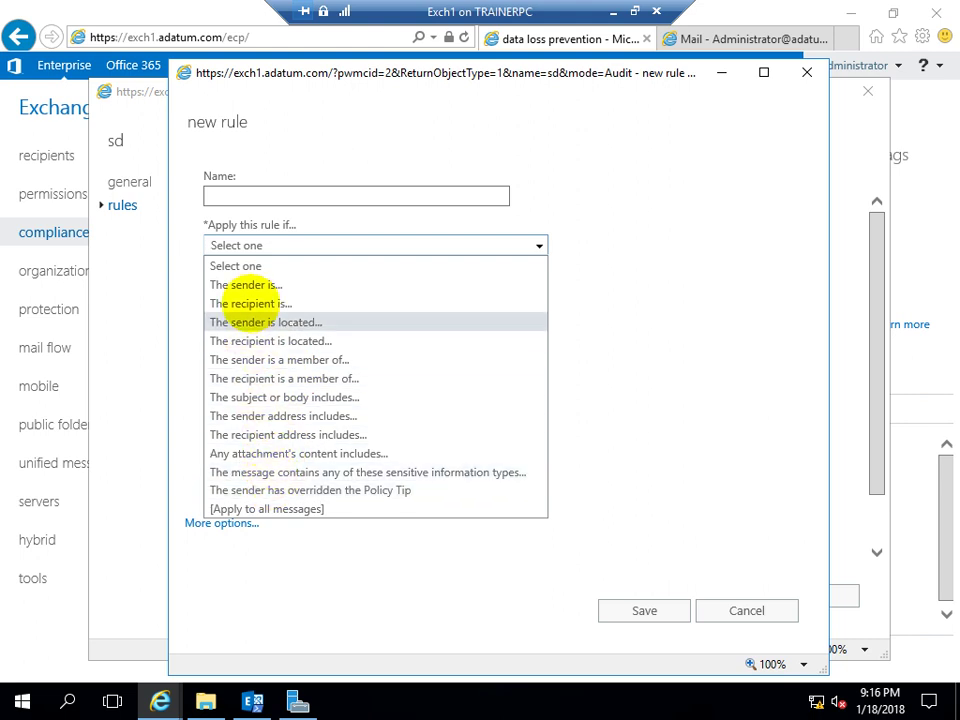
left_click(262, 244)
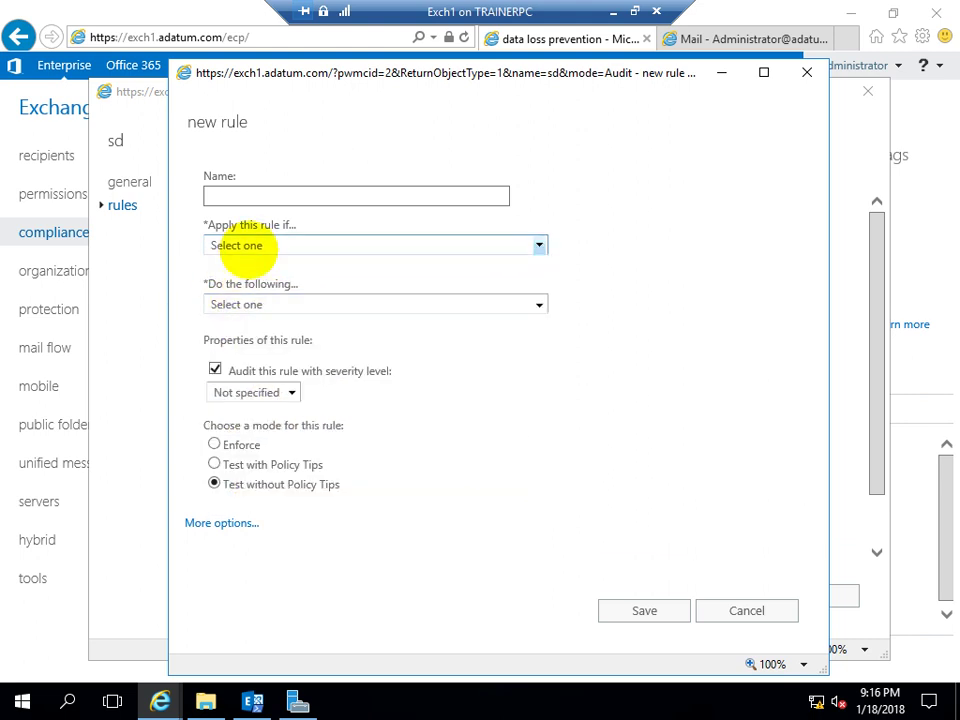
left_click(230, 302)
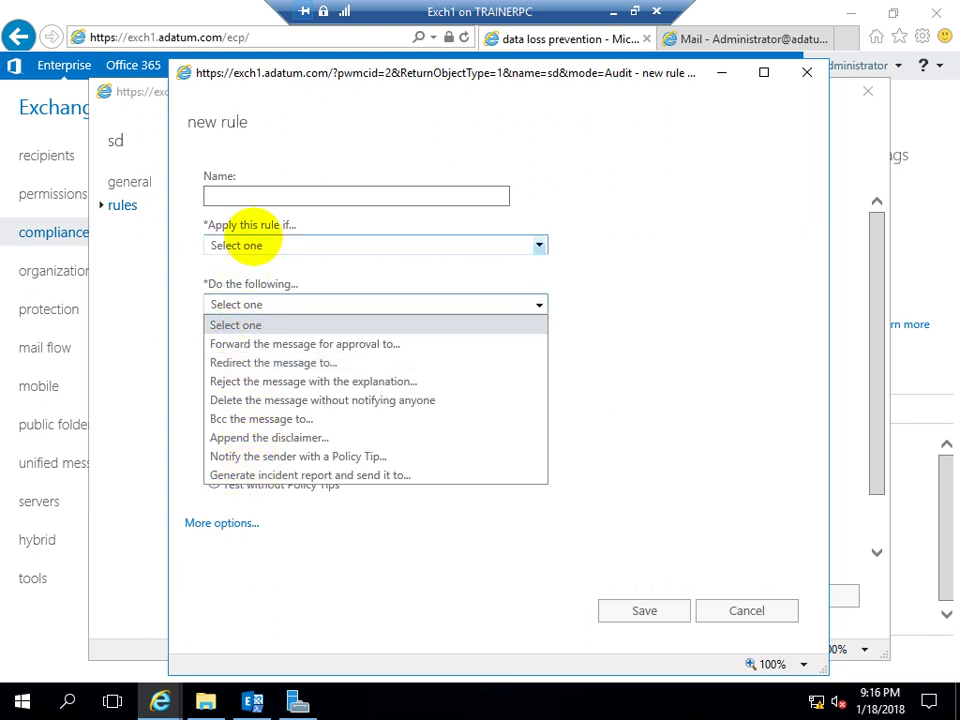
left_click(248, 242)
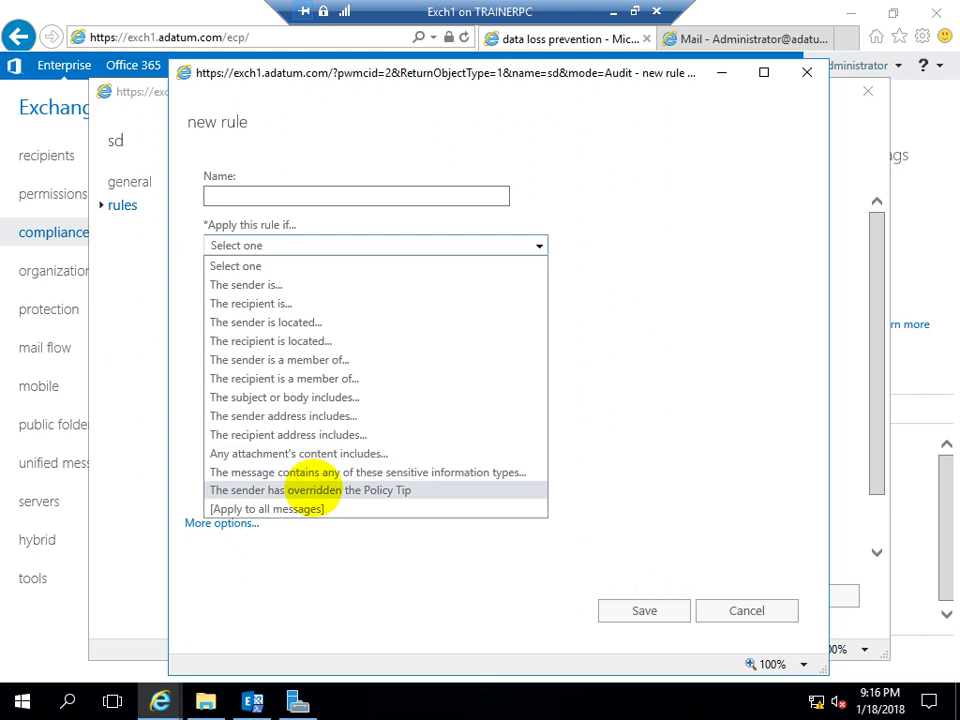
left_click(615, 339)
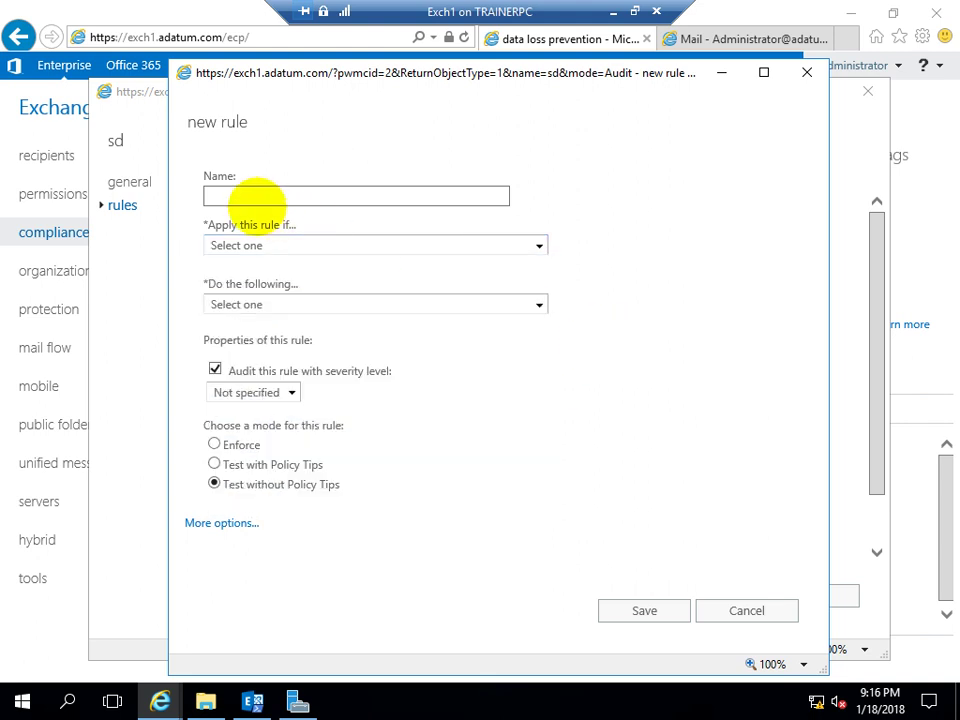
left_click(222, 522)
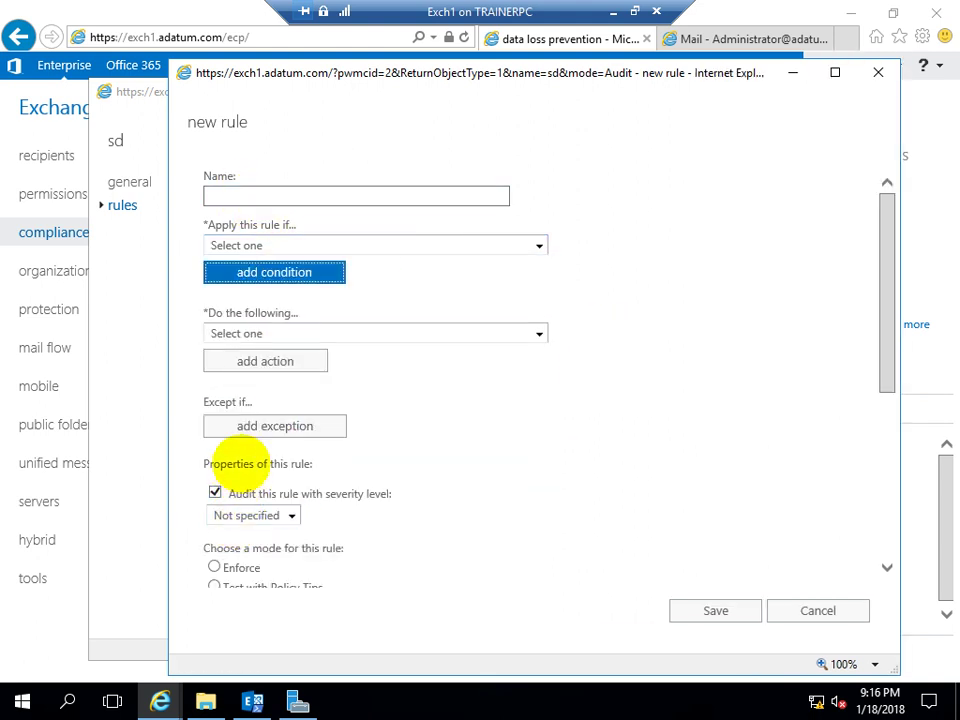
Set the new rule to Enforce mode and browse the sender and attachment conditions
left_click(214, 567)
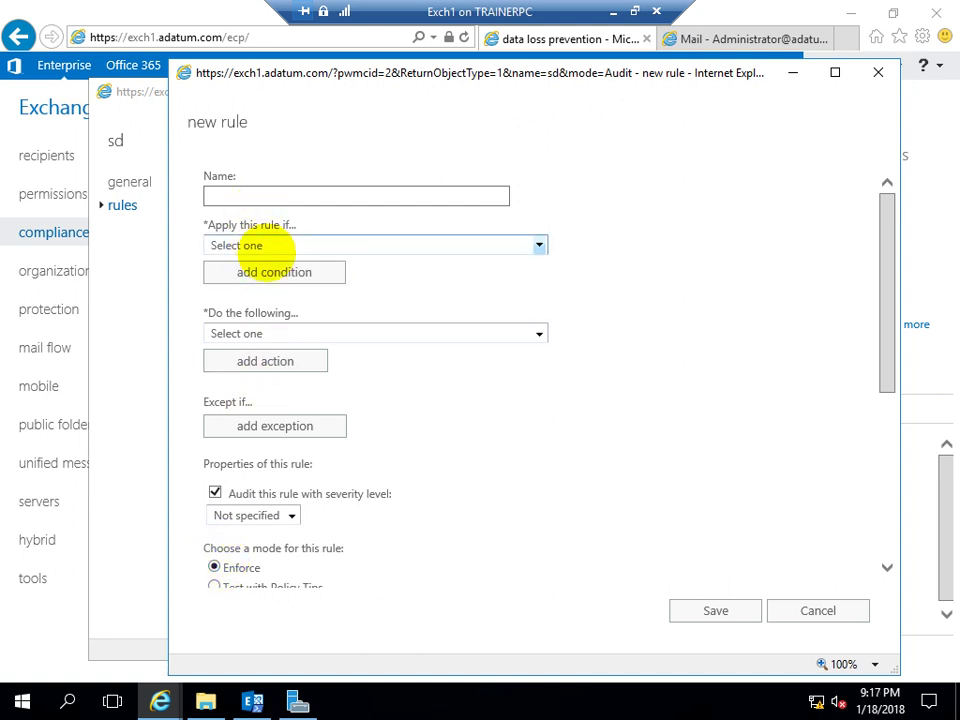
left_click(266, 245)
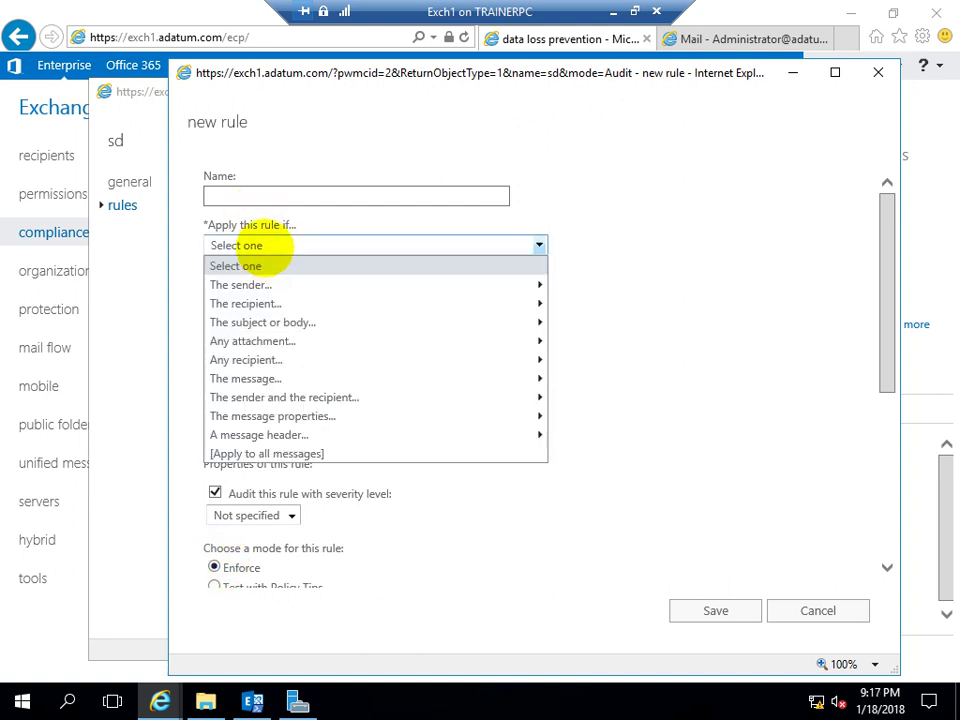
left_click(242, 251)
left_click(279, 246)
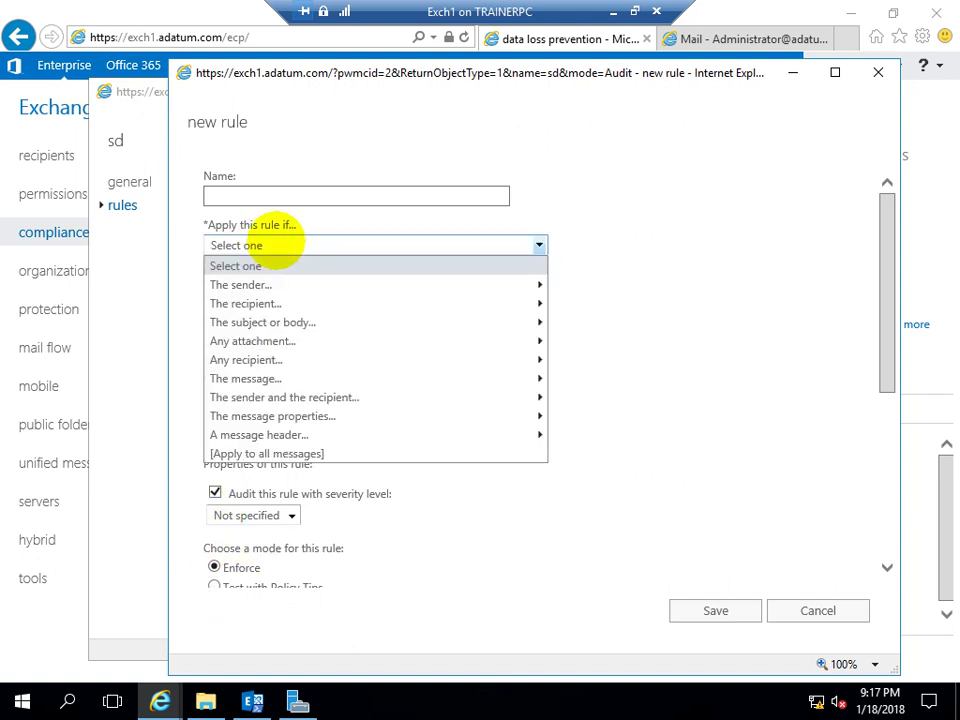
mouse_move(282, 286)
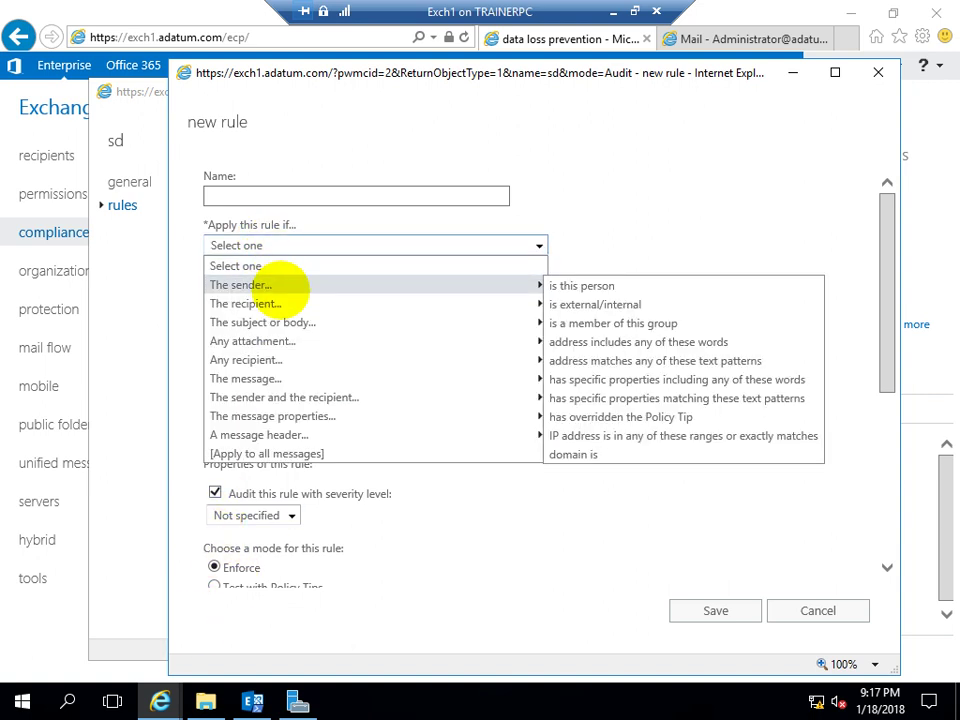
mouse_move(287, 340)
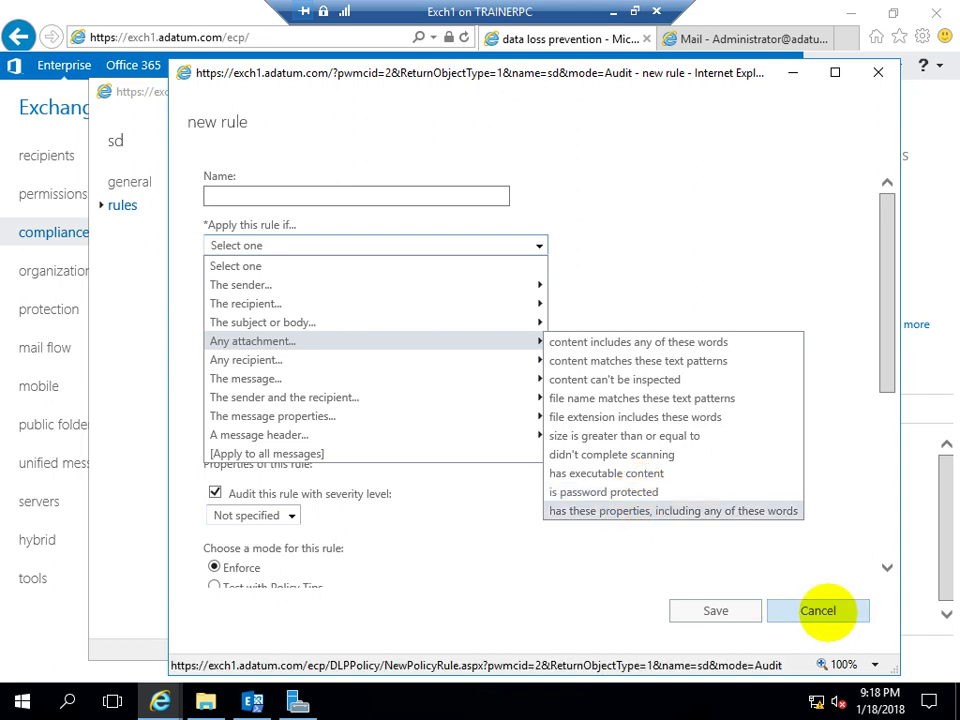
Discard the unfinished rule, close the sd policy editor unsaved, and minimize the remote session
left_click(818, 609)
left_click(790, 598)
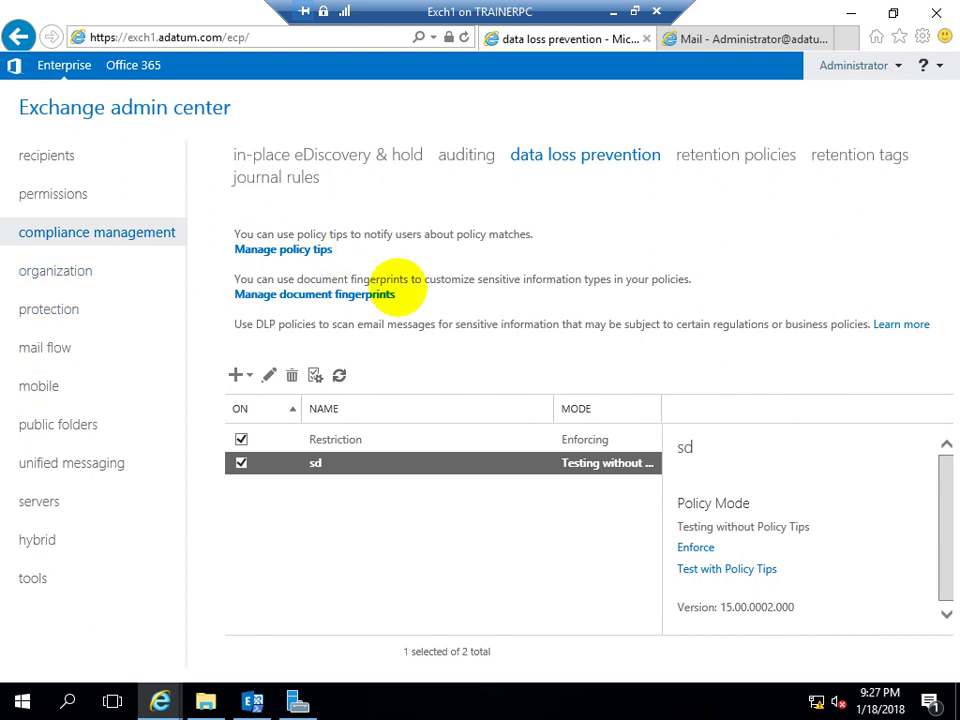
left_click(613, 11)
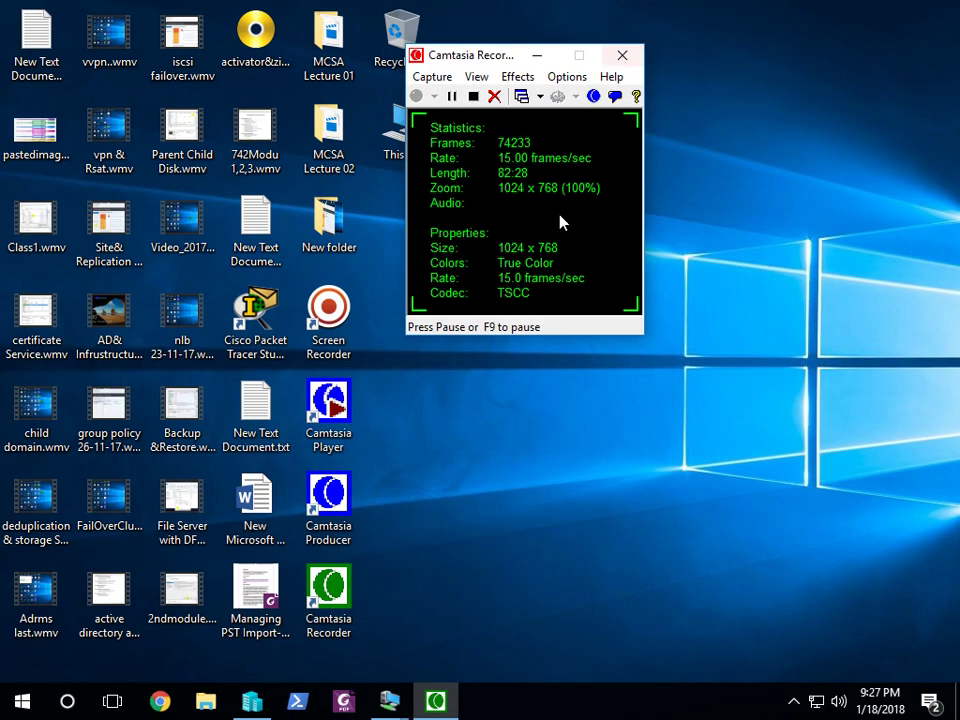